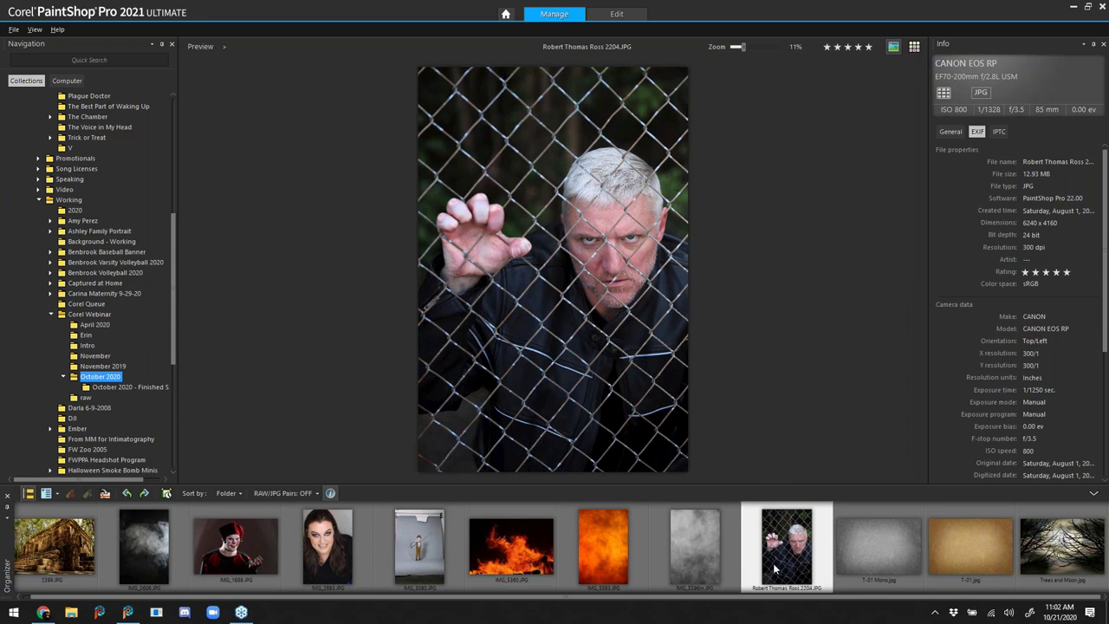
# - Open the fence portrait for editing and crop it to 4 x 5 (8 x 10), keeping the hand and head in frame
pyautogui.click(616, 15)
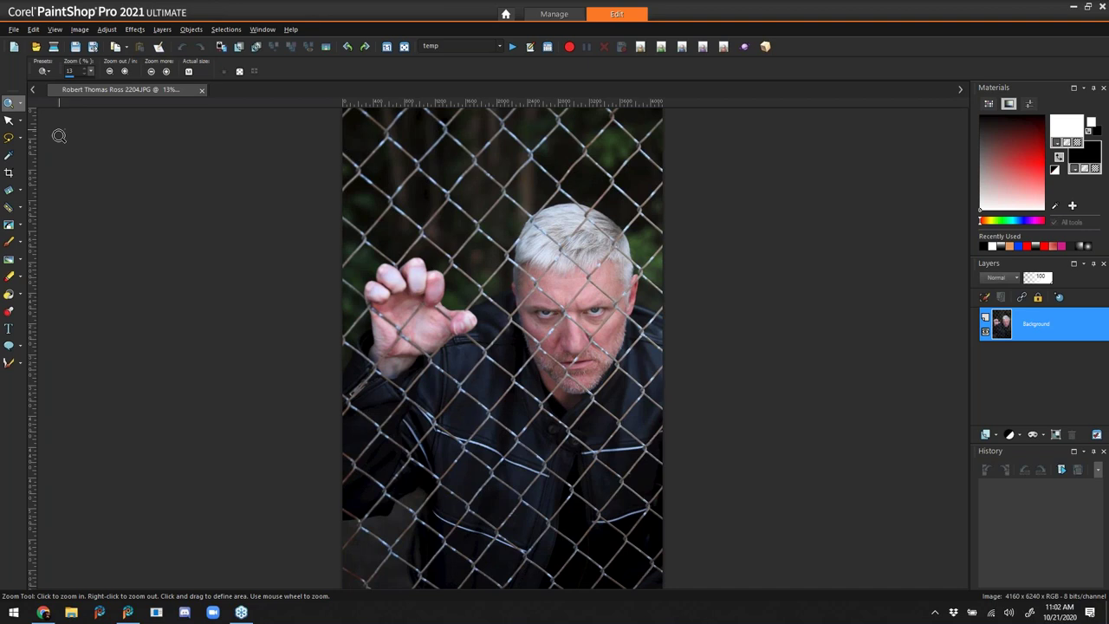
pyautogui.click(9, 172)
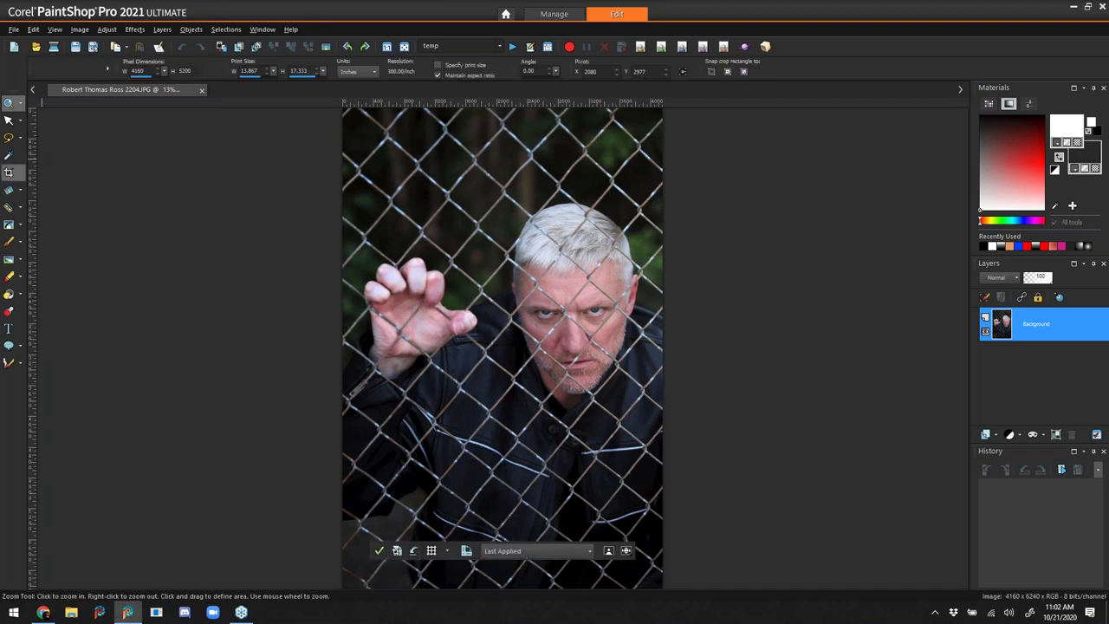
pyautogui.moveTo(438, 239); pyautogui.dragTo(475, 315)
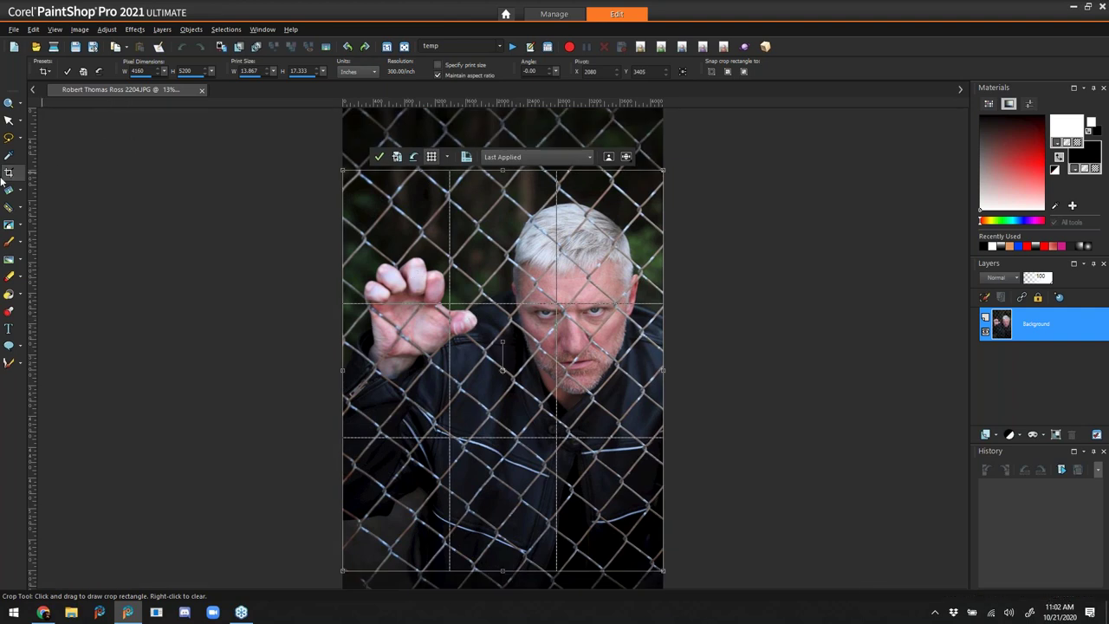
pyautogui.click(584, 159)
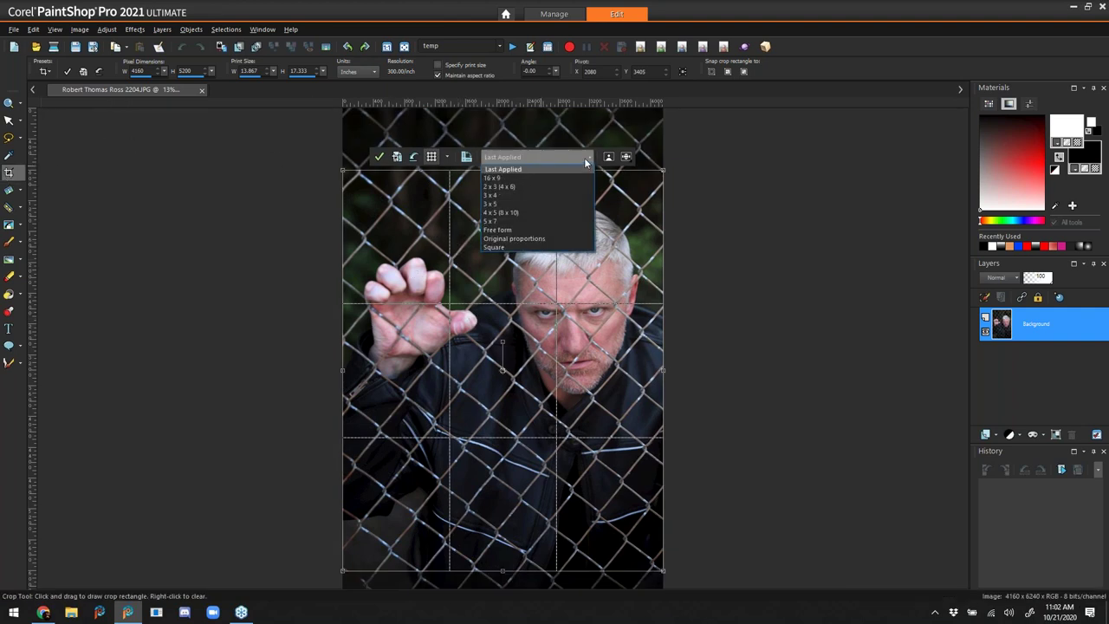
pyautogui.click(520, 211)
pyautogui.moveTo(605, 324); pyautogui.dragTo(600, 339)
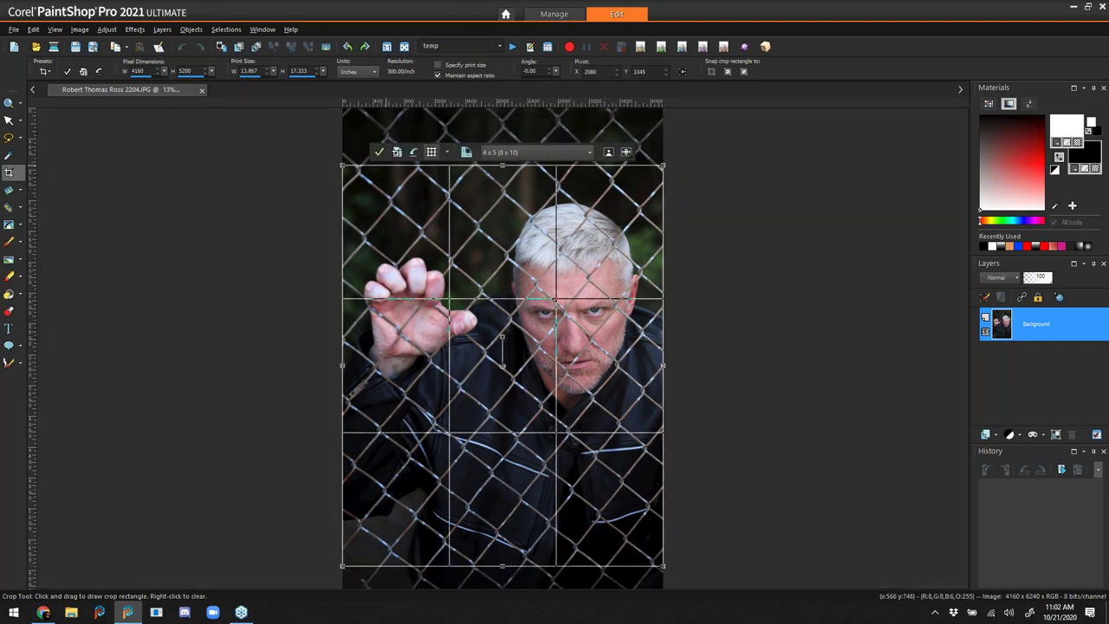
pyautogui.click(379, 154)
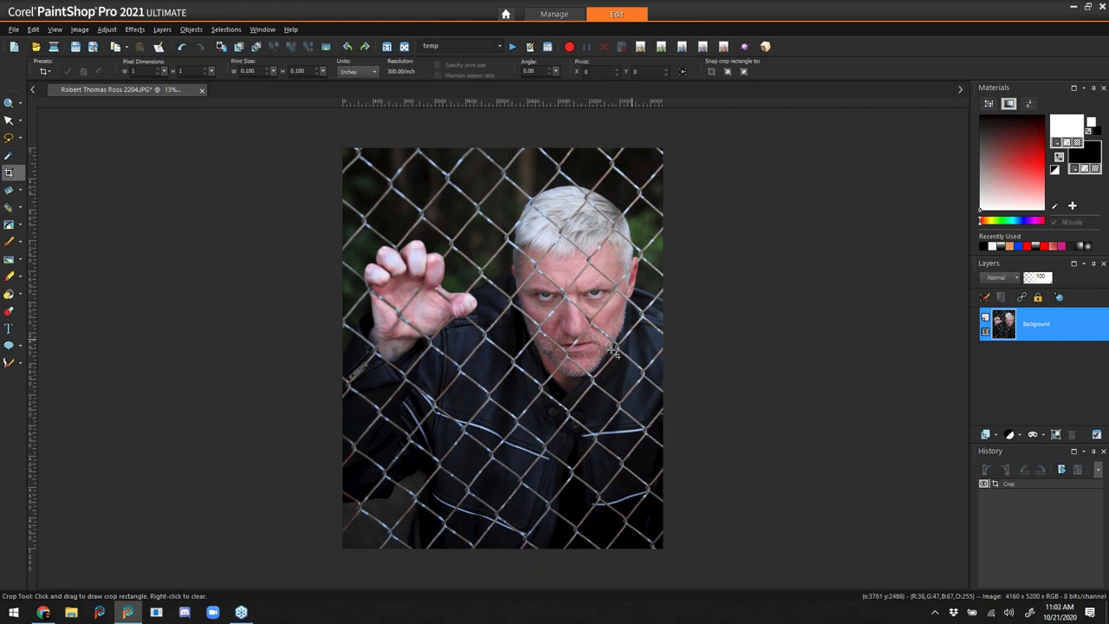
# - Remove the main stretch of white chest piping below the chin, on the photo's right side, with the Scratch Remover
pyautogui.click(8, 105)
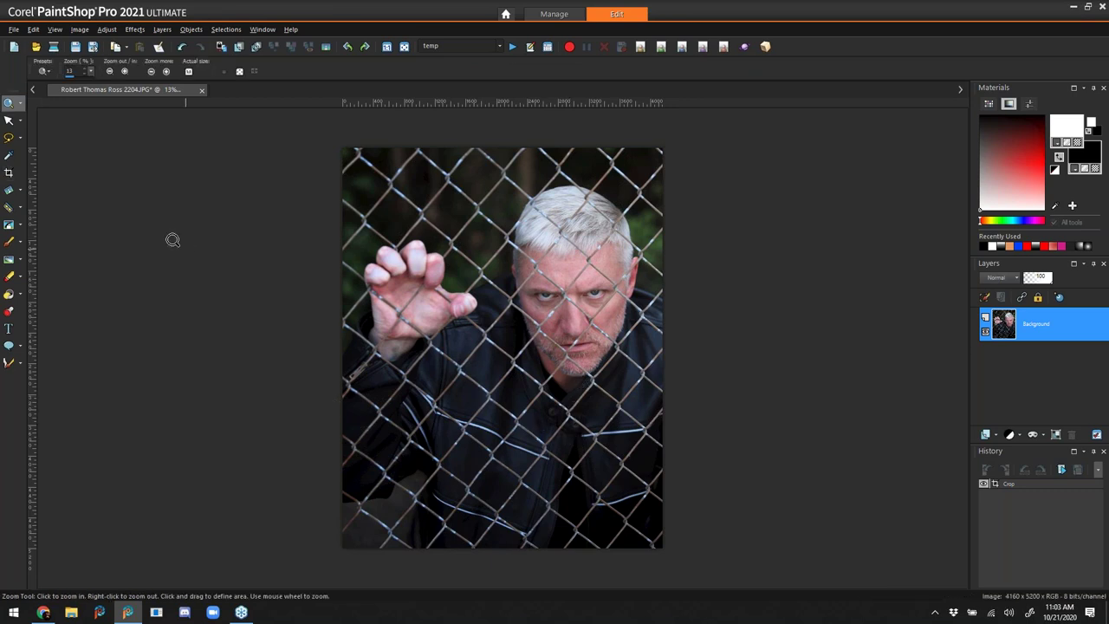
pyautogui.moveTo(539, 407); pyautogui.dragTo(688, 455)
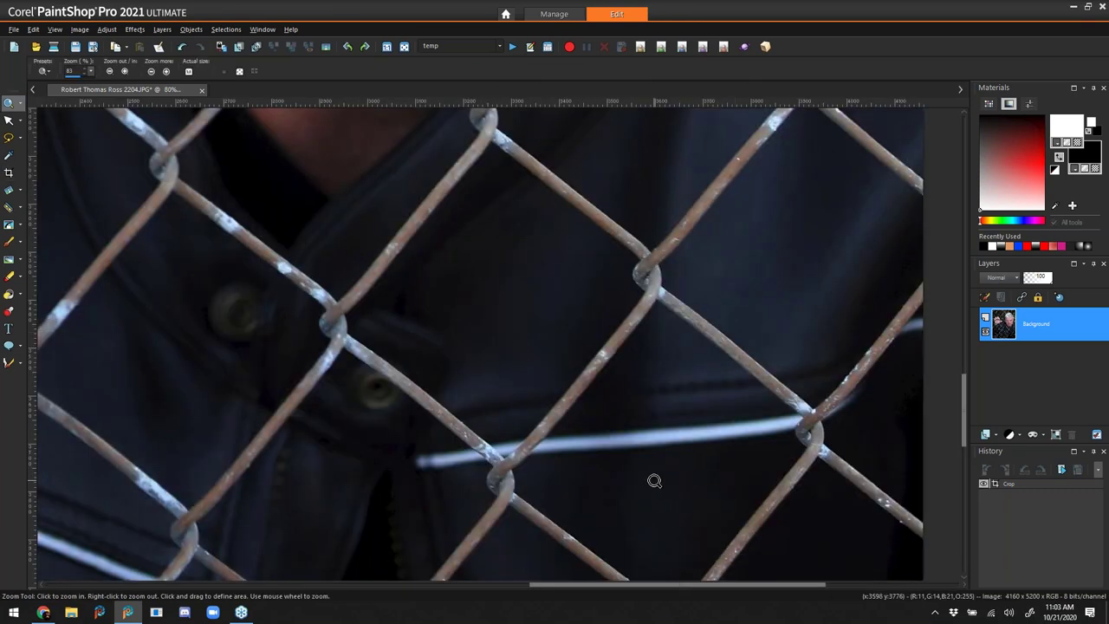
pyautogui.rightClick(654, 480)
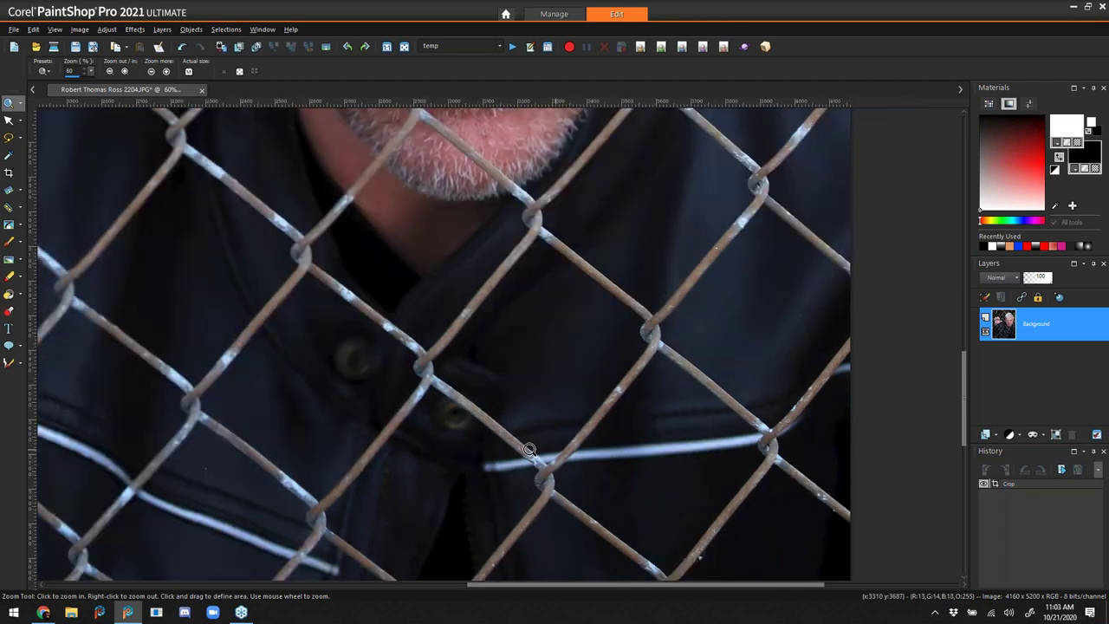
pyautogui.click(404, 48)
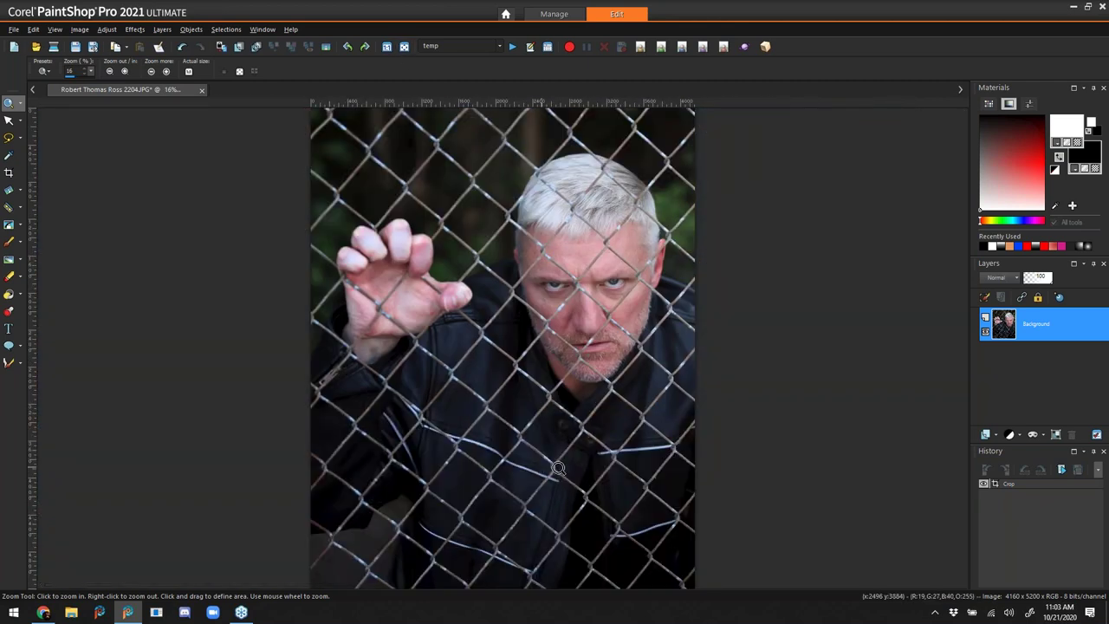
pyautogui.moveTo(539, 412); pyautogui.dragTo(702, 492)
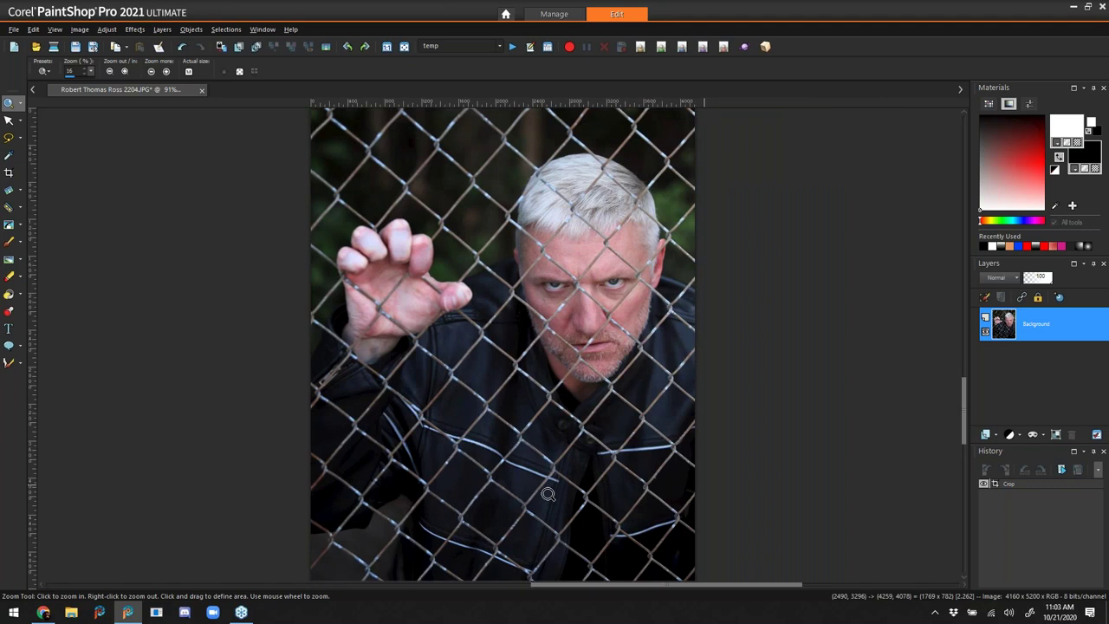
pyautogui.click(7, 227)
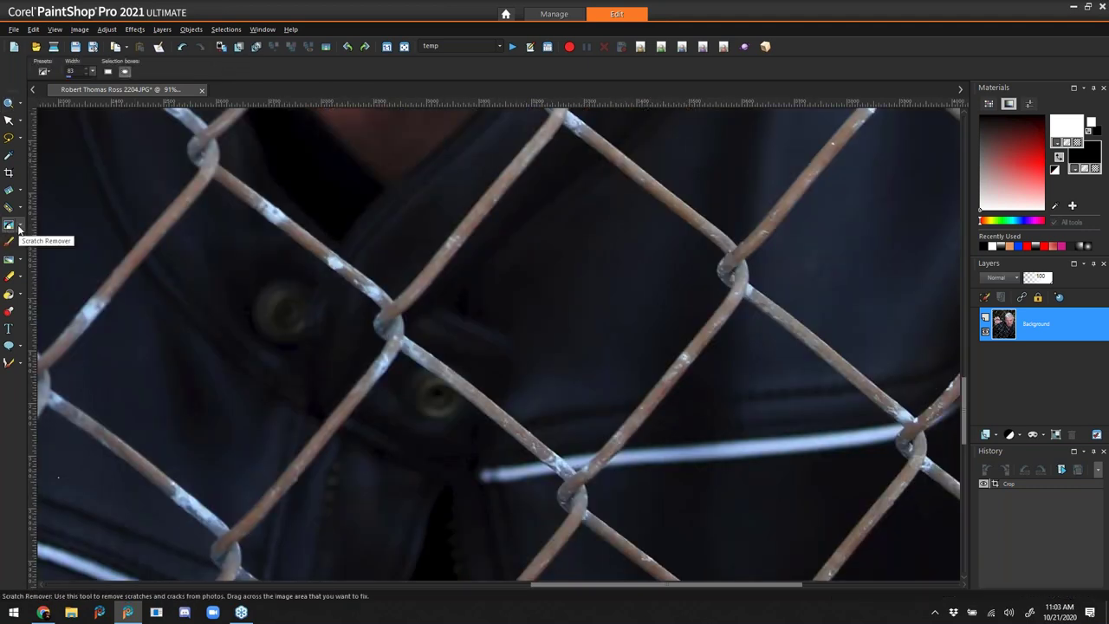
pyautogui.click(19, 229)
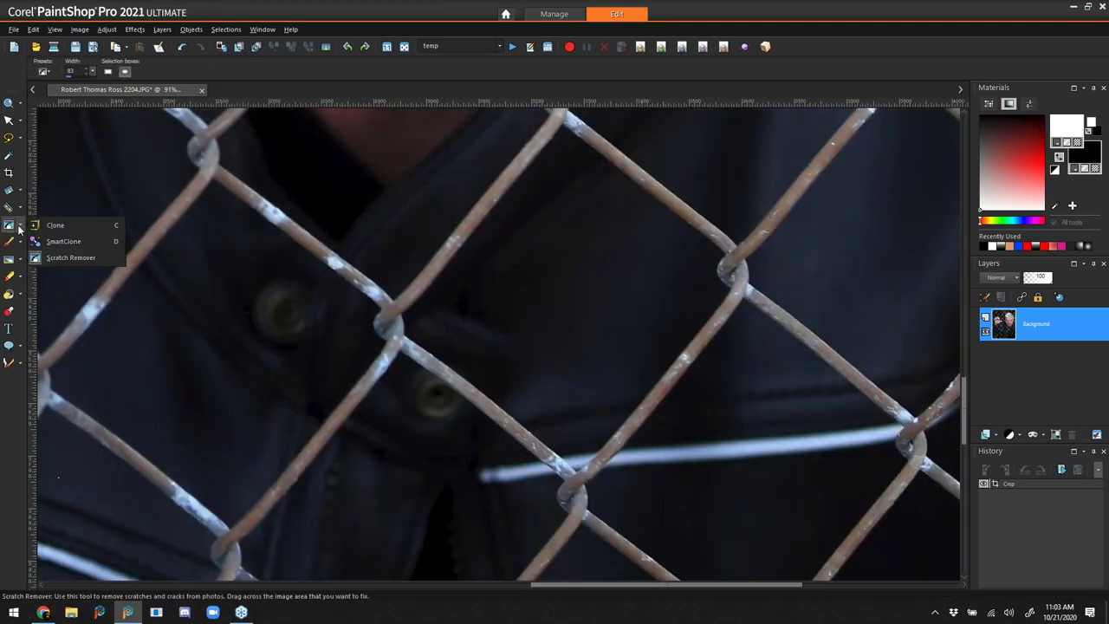
pyautogui.click(78, 259)
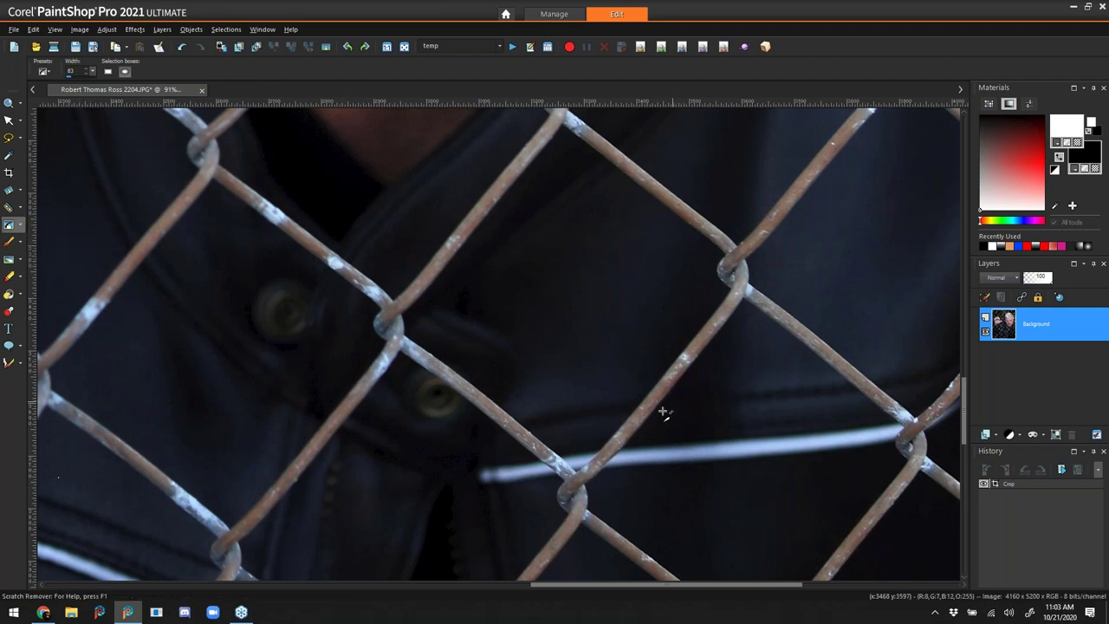
pyautogui.click(631, 457)
pyautogui.moveTo(638, 460); pyautogui.dragTo(880, 437)
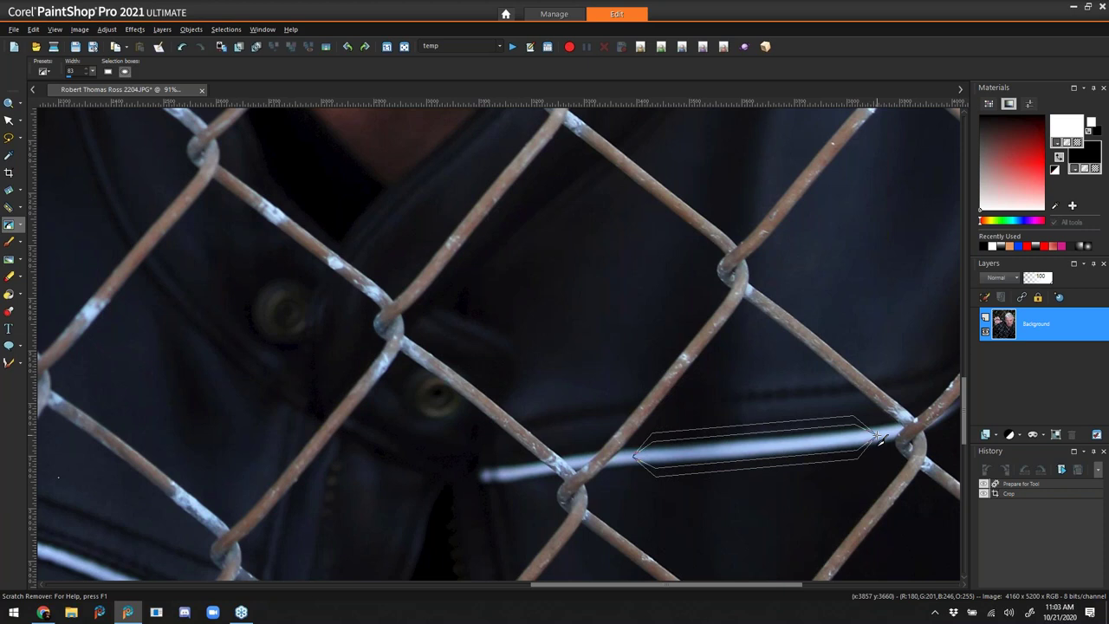
pyautogui.moveTo(878, 436); pyautogui.dragTo(878, 436)
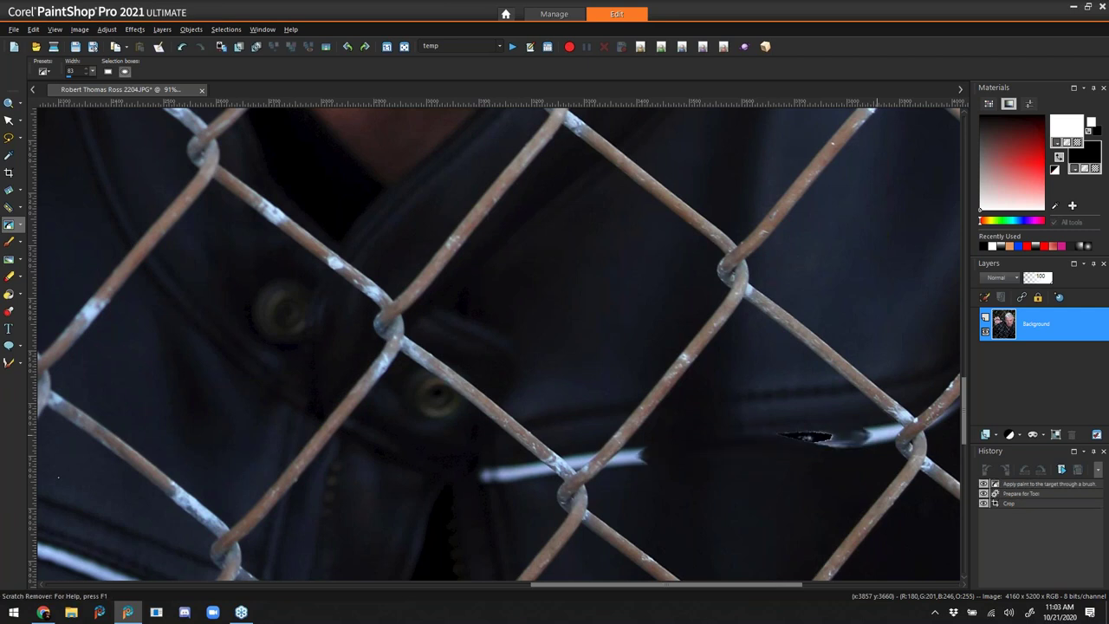
# - Clean up the leftover patches and both ends of the right-hand chest piping with further Scratch Remover strokes
pyautogui.moveTo(724, 446); pyautogui.dragTo(896, 429)
pyautogui.moveTo(787, 444); pyautogui.dragTo(897, 433)
pyautogui.moveTo(683, 448); pyautogui.dragTo(607, 465)
pyautogui.moveTo(456, 482)
pyautogui.mouseDown()
pyautogui.moveTo(567, 468)
pyautogui.moveTo(577, 446)
pyautogui.moveTo(592, 459)
pyautogui.moveTo(591, 443)
pyautogui.moveTo(590, 470)
pyautogui.mouseUp()
# - Scratch-remove the white piping at the upper corner of the left-hand chest seam, around the fence wires
pyautogui.moveTo(586, 587); pyautogui.dragTo(361, 596)
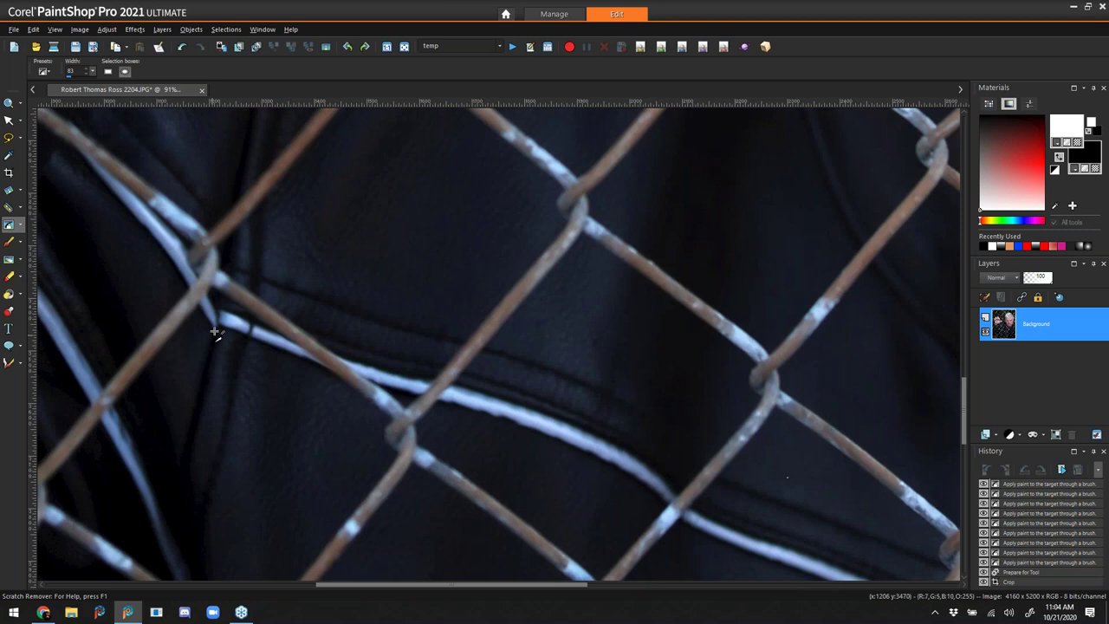
pyautogui.moveTo(220, 317); pyautogui.dragTo(259, 344)
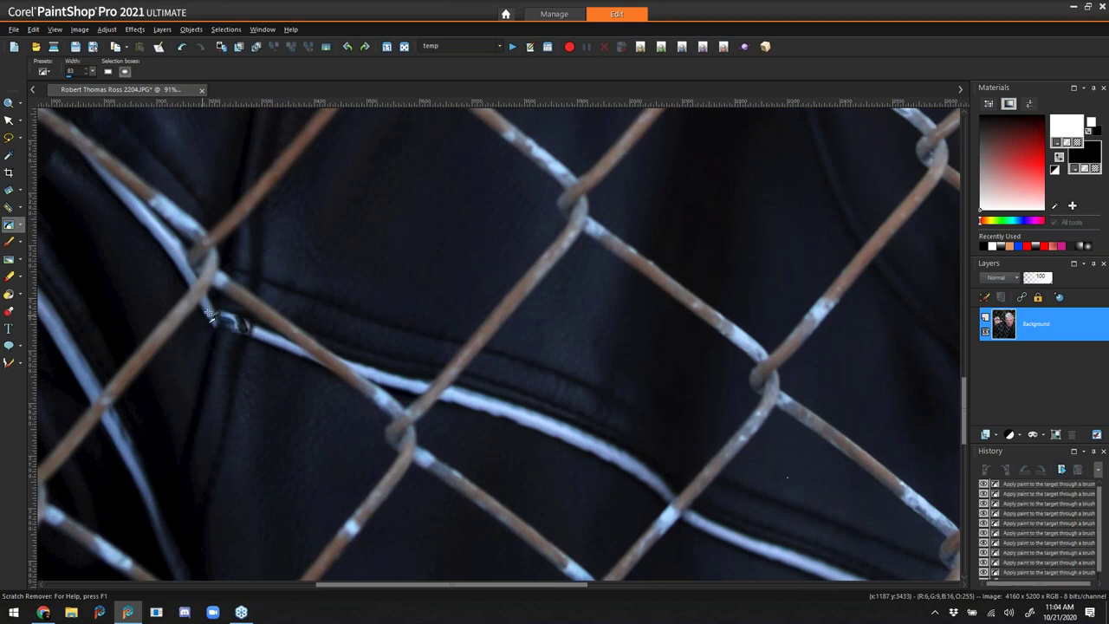
pyautogui.moveTo(210, 305); pyautogui.dragTo(260, 339)
pyautogui.moveTo(124, 195); pyautogui.dragTo(197, 273)
pyautogui.moveTo(152, 227)
pyautogui.mouseDown()
pyautogui.moveTo(196, 266)
pyautogui.moveTo(181, 277)
pyautogui.moveTo(180, 241)
pyautogui.moveTo(148, 248)
pyautogui.moveTo(161, 240)
pyautogui.moveTo(178, 259)
pyautogui.mouseUp()
pyautogui.moveTo(232, 328); pyautogui.dragTo(394, 379)
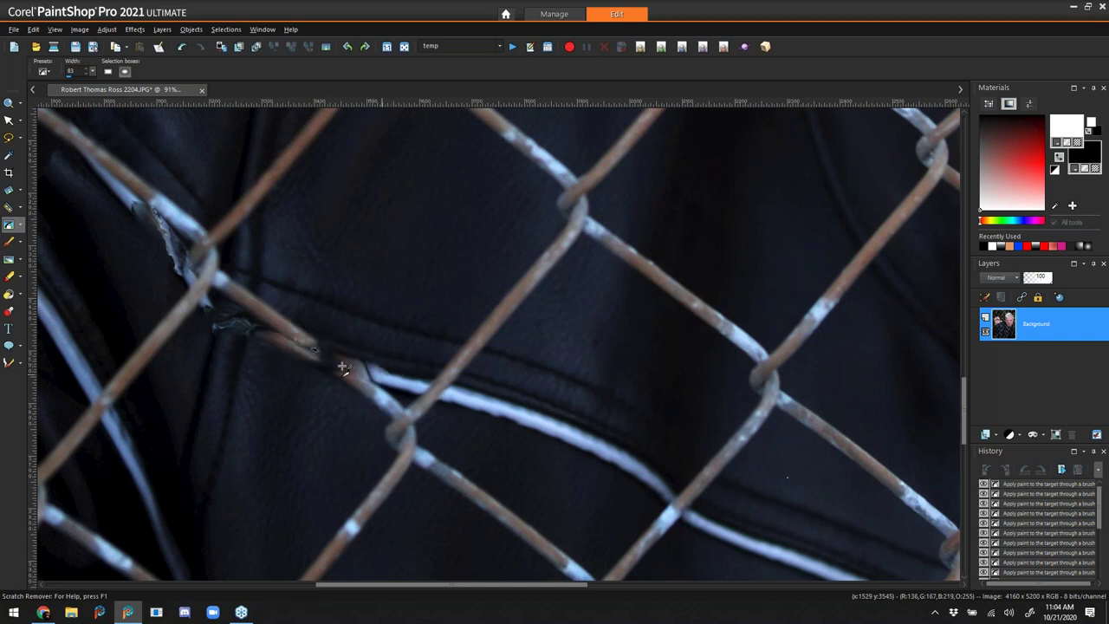
pyautogui.moveTo(381, 374)
pyautogui.mouseDown()
pyautogui.moveTo(253, 329)
pyautogui.moveTo(286, 341)
pyautogui.moveTo(258, 363)
pyautogui.moveTo(257, 329)
pyautogui.mouseUp()
# - Scratch-remove the middle of the left-hand chest piping and touch up the bright fragments beside the wire crossing
pyautogui.moveTo(452, 399); pyautogui.dragTo(589, 463)
pyautogui.moveTo(445, 396)
pyautogui.mouseDown()
pyautogui.moveTo(577, 428)
pyautogui.moveTo(610, 461)
pyautogui.moveTo(755, 548)
pyautogui.mouseUp()
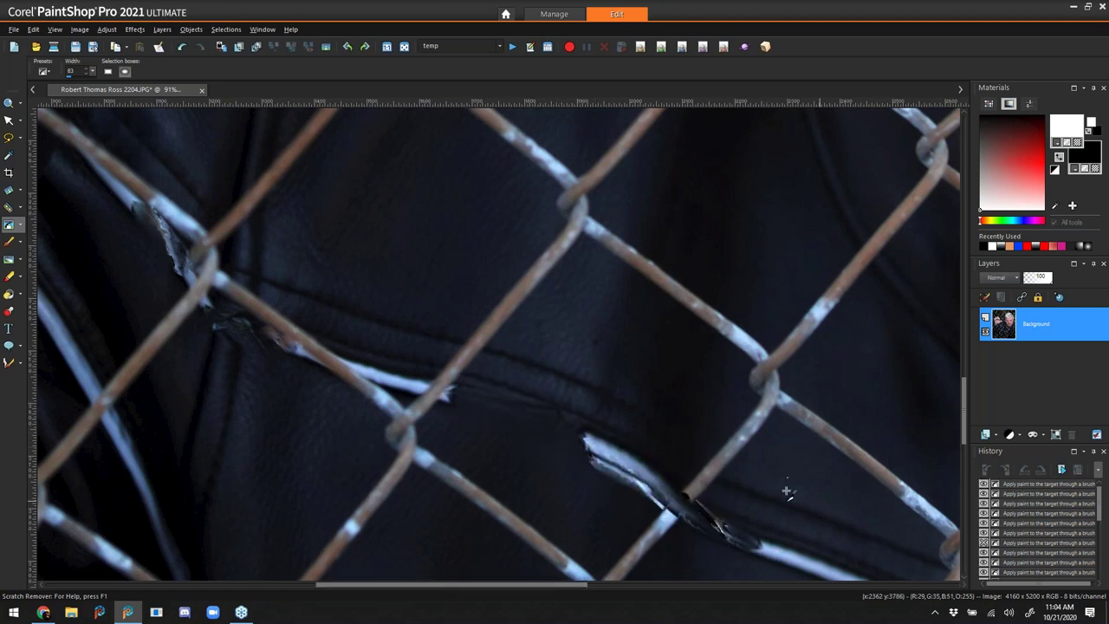
pyautogui.moveTo(543, 421); pyautogui.dragTo(683, 498)
pyautogui.moveTo(567, 440); pyautogui.dragTo(669, 496)
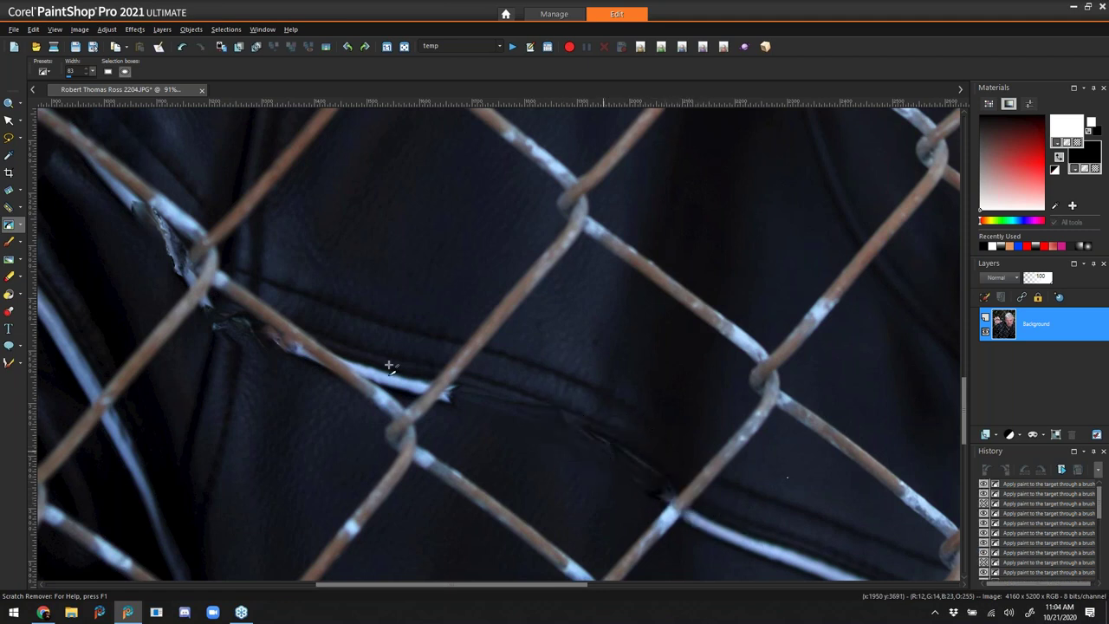
pyautogui.moveTo(345, 373); pyautogui.dragTo(421, 396)
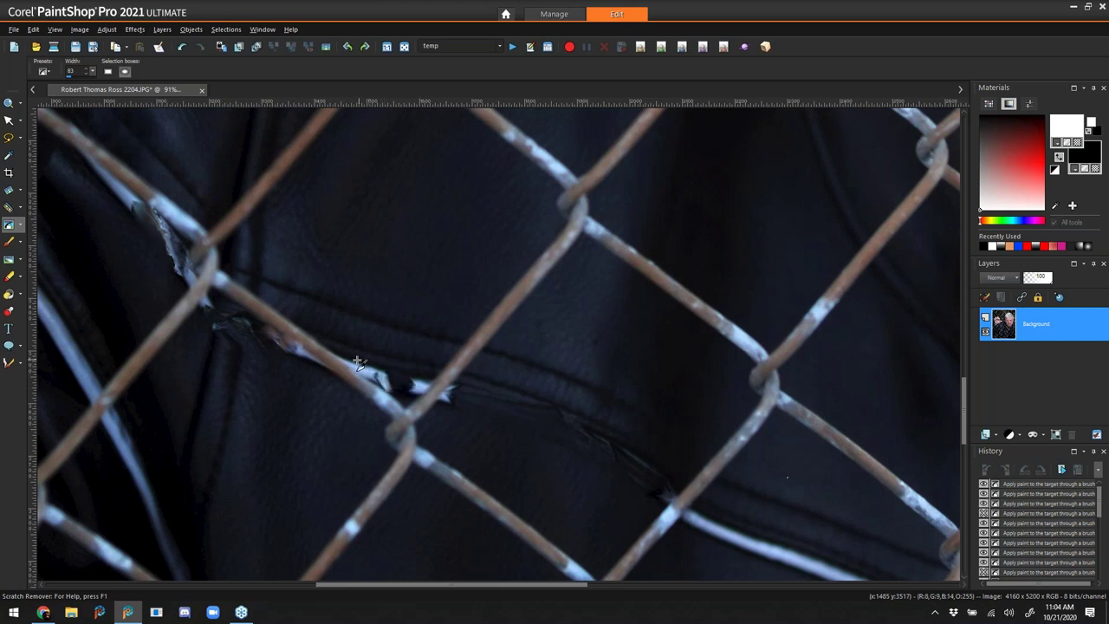
pyautogui.moveTo(374, 344)
pyautogui.mouseDown()
pyautogui.moveTo(382, 382)
pyautogui.moveTo(420, 398)
pyautogui.mouseUp()
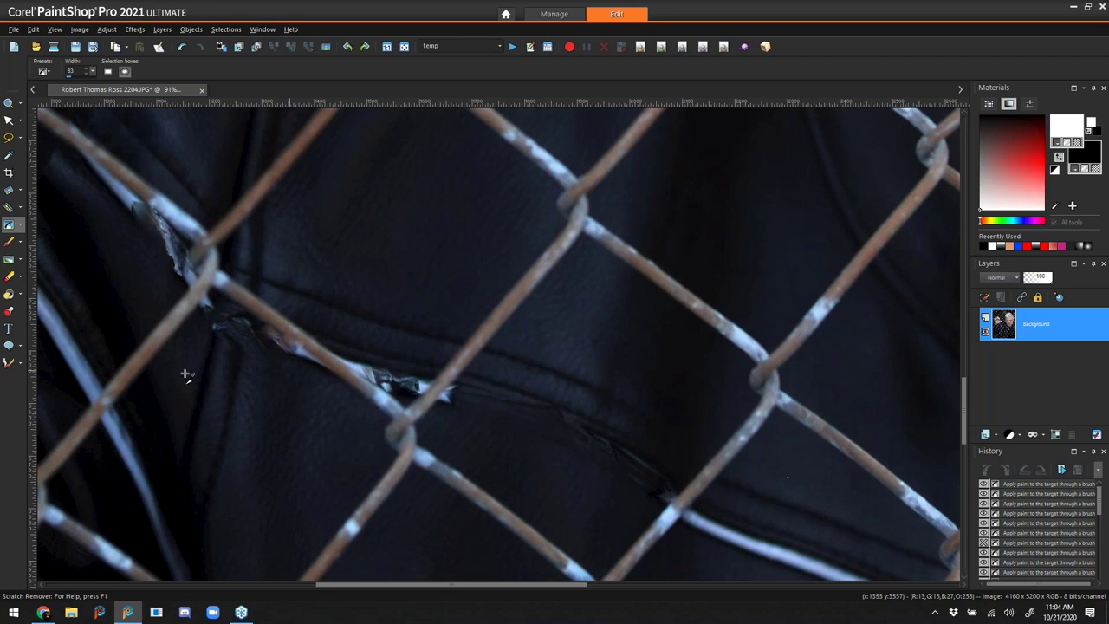
# - Reduce the Clone brush to size 49 and clone dark leather over the scratch-removal remnants along the left-hand seam
pyautogui.click(21, 224)
pyautogui.click(51, 224)
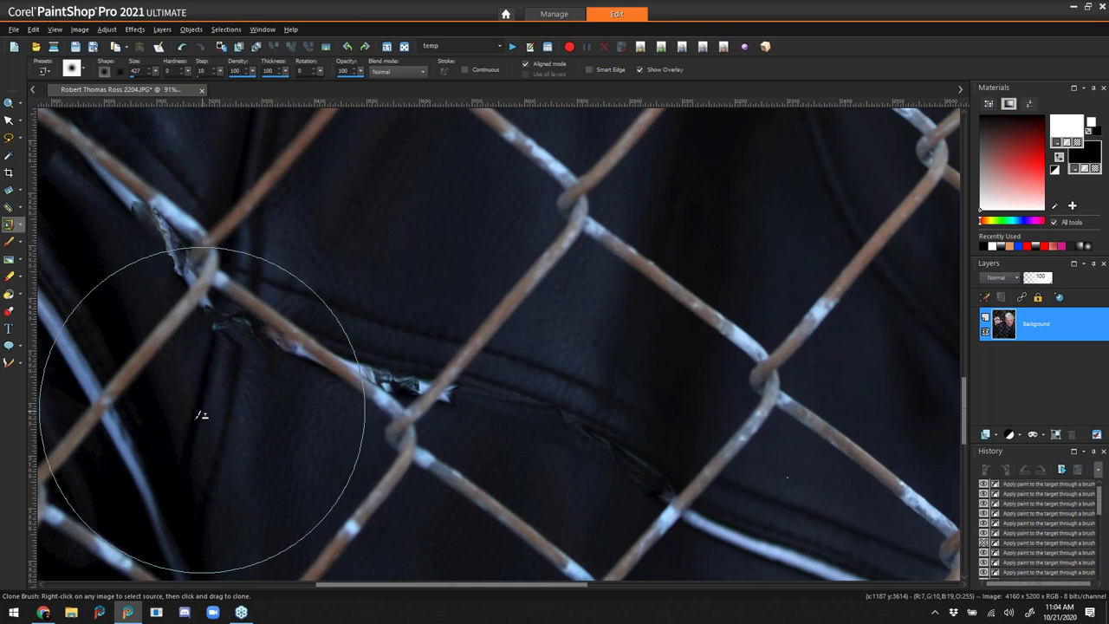
pyautogui.keyDown('alt'); pyautogui.moveTo(311, 464); pyautogui.dragTo(341, 435); pyautogui.keyUp('alt')
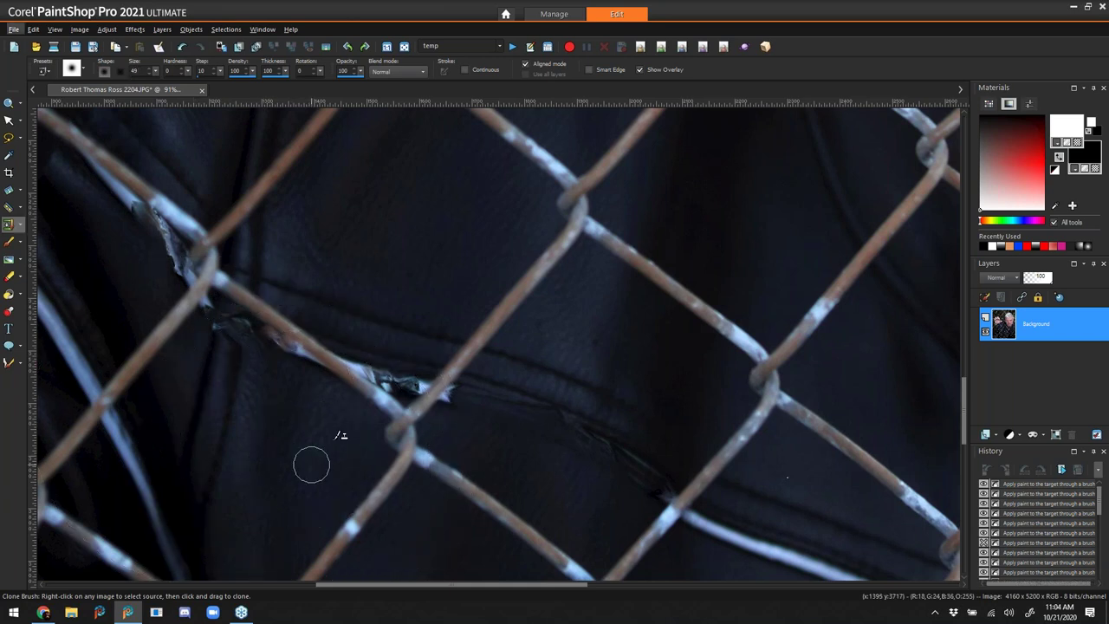
pyautogui.rightClick(324, 398)
pyautogui.moveTo(378, 372)
pyautogui.mouseDown()
pyautogui.moveTo(417, 389)
pyautogui.moveTo(366, 364)
pyautogui.mouseUp()
pyautogui.moveTo(152, 265)
pyautogui.mouseDown()
pyautogui.moveTo(158, 248)
pyautogui.moveTo(180, 272)
pyautogui.moveTo(147, 235)
pyautogui.moveTo(168, 255)
pyautogui.moveTo(162, 235)
pyautogui.mouseUp()
# - Remove the remaining lower end of the left-hand chest piping with the Scratch Remover
pyautogui.moveTo(969, 422); pyautogui.dragTo(969, 444)
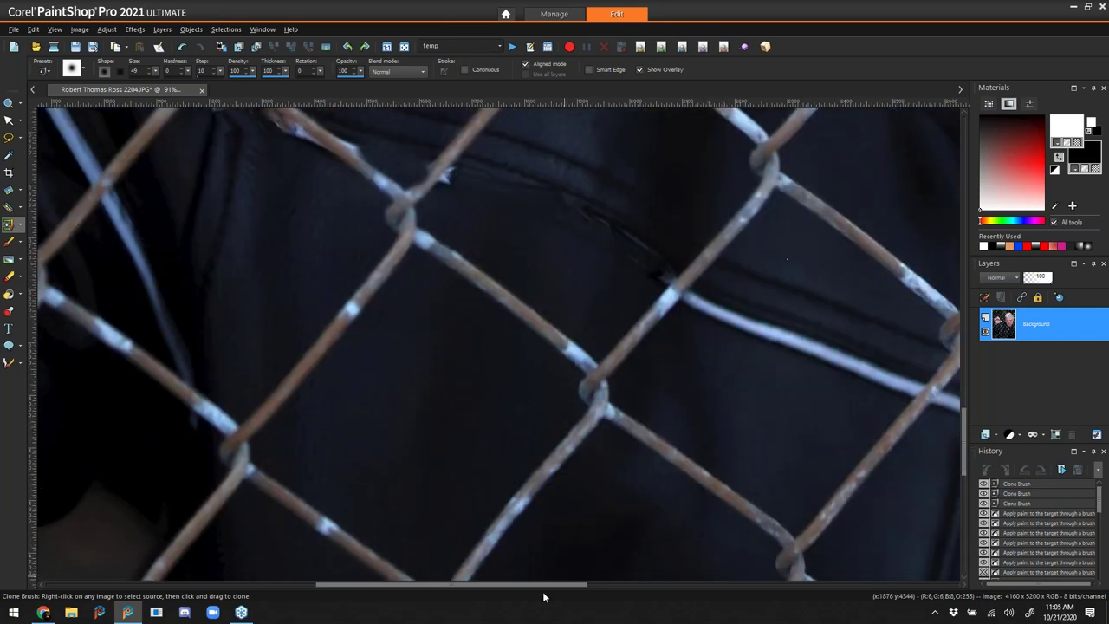
pyautogui.moveTo(543, 585); pyautogui.dragTo(624, 586)
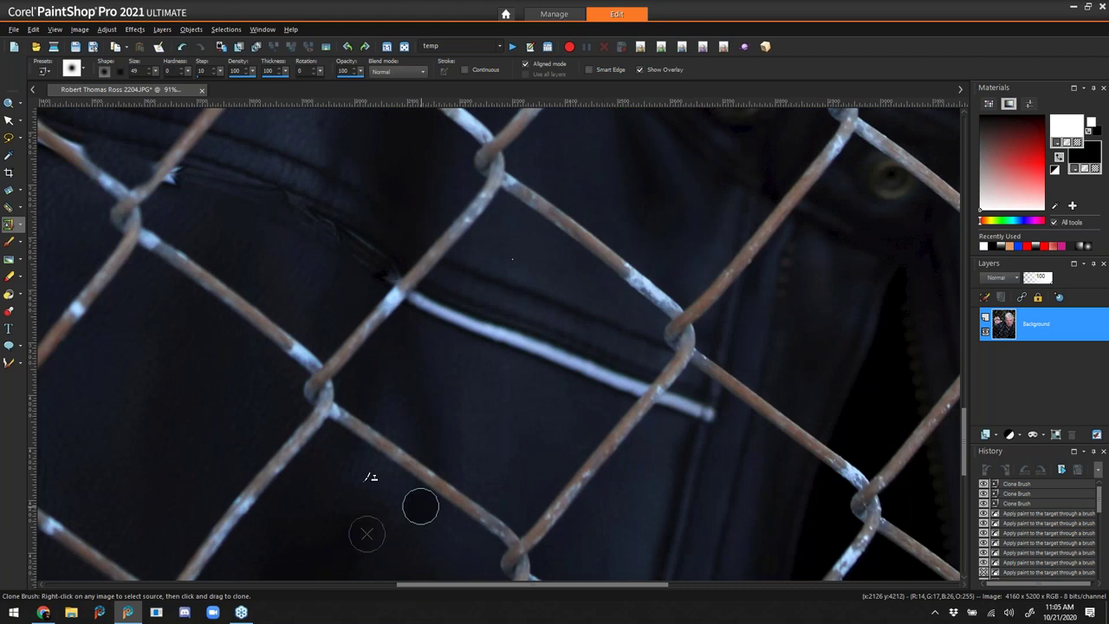
pyautogui.click(21, 225)
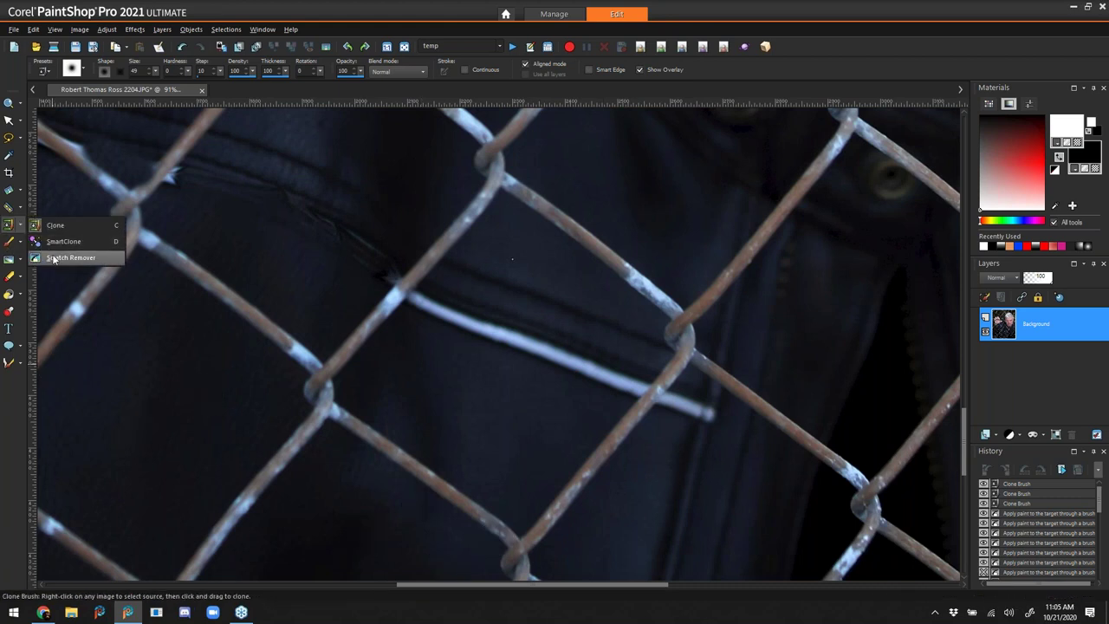
pyautogui.click(54, 257)
pyautogui.moveTo(424, 303); pyautogui.dragTo(627, 387)
pyautogui.moveTo(536, 357); pyautogui.dragTo(537, 358)
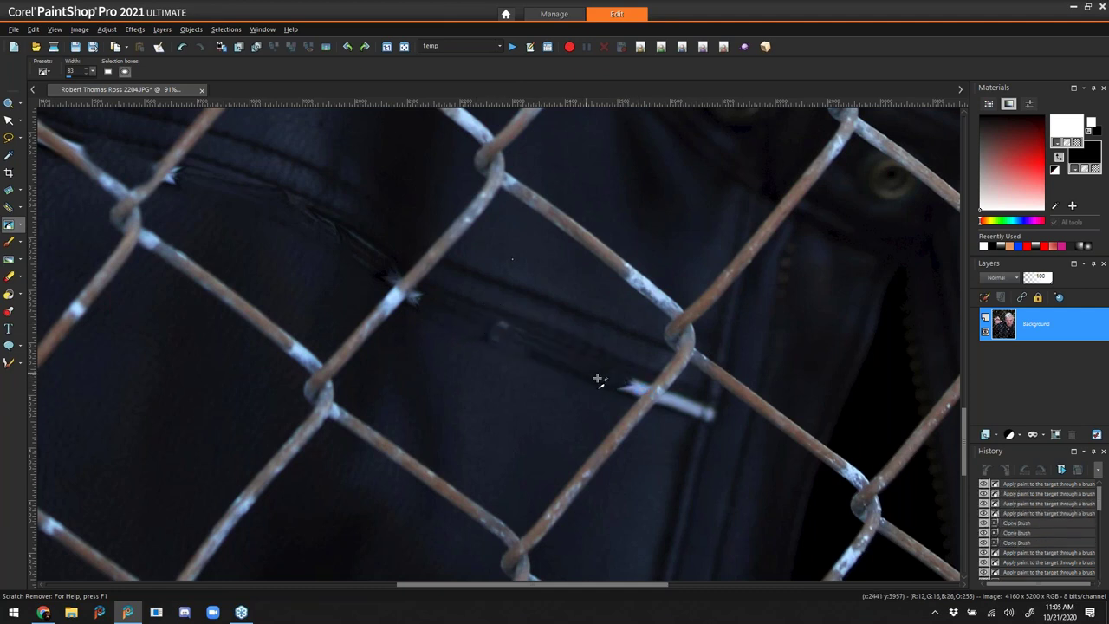
pyautogui.moveTo(628, 386); pyautogui.dragTo(717, 417)
# - With the whole photo in view, scratch-remove the white piping on the sleeve edge and along the jacket's lower seams
pyautogui.click(404, 46)
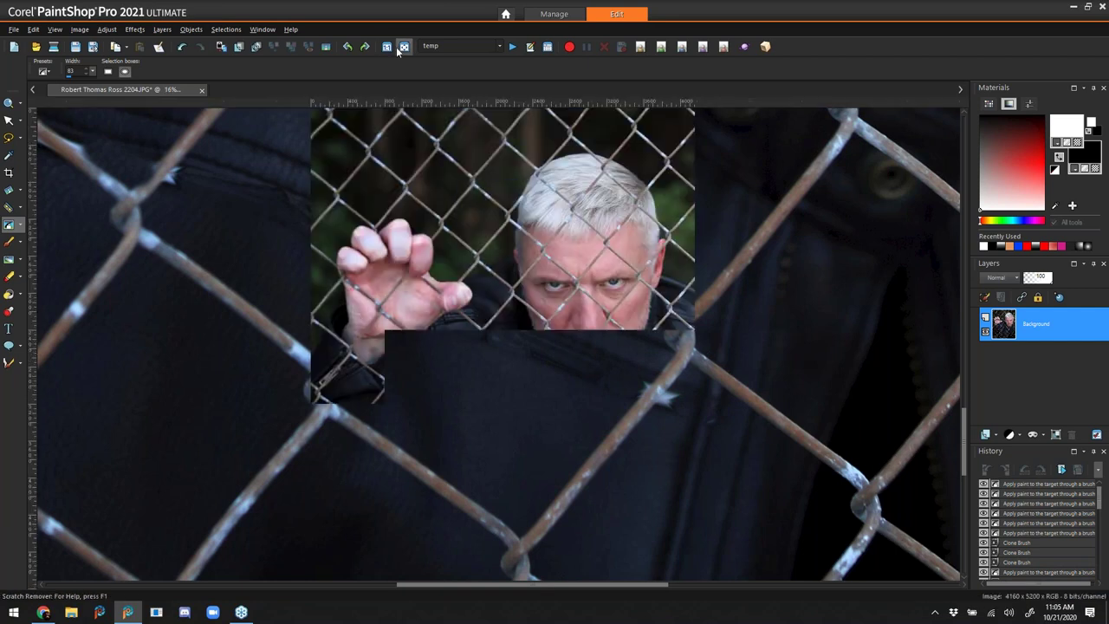
pyautogui.moveTo(384, 415)
pyautogui.mouseDown()
pyautogui.moveTo(413, 452)
pyautogui.moveTo(395, 427)
pyautogui.mouseUp()
pyautogui.click(411, 463)
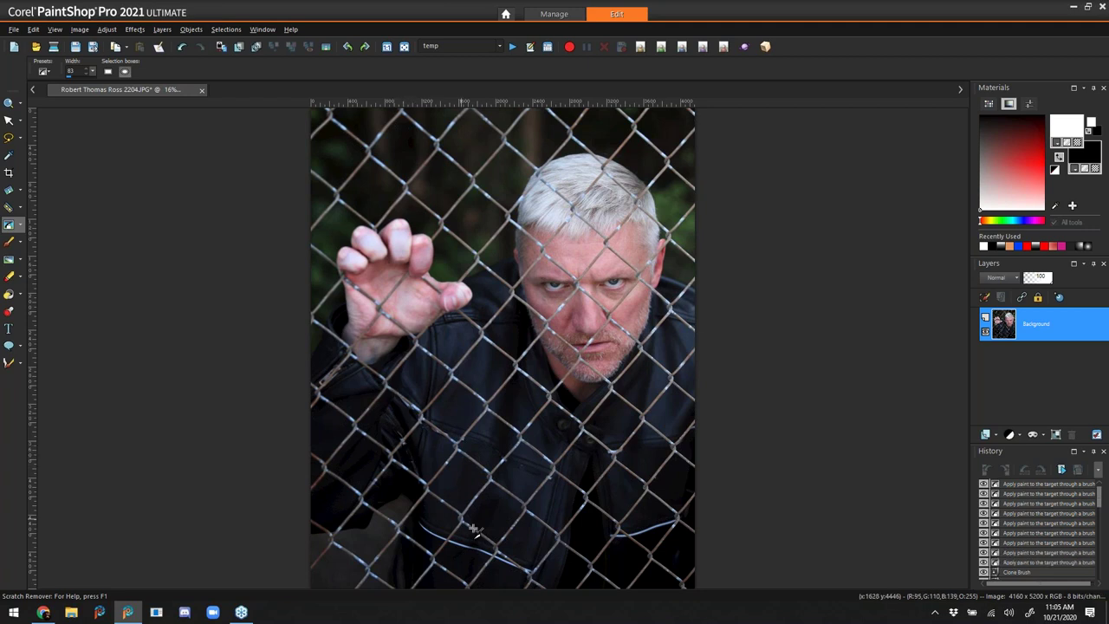
pyautogui.moveTo(446, 542); pyautogui.dragTo(490, 551)
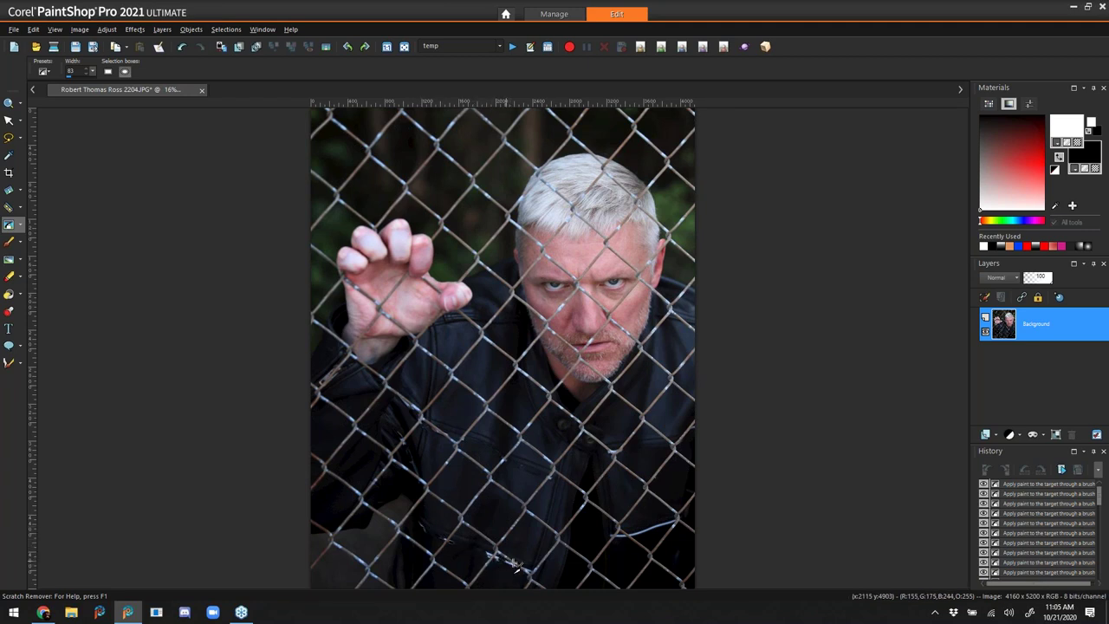
pyautogui.moveTo(632, 535); pyautogui.dragTo(685, 522)
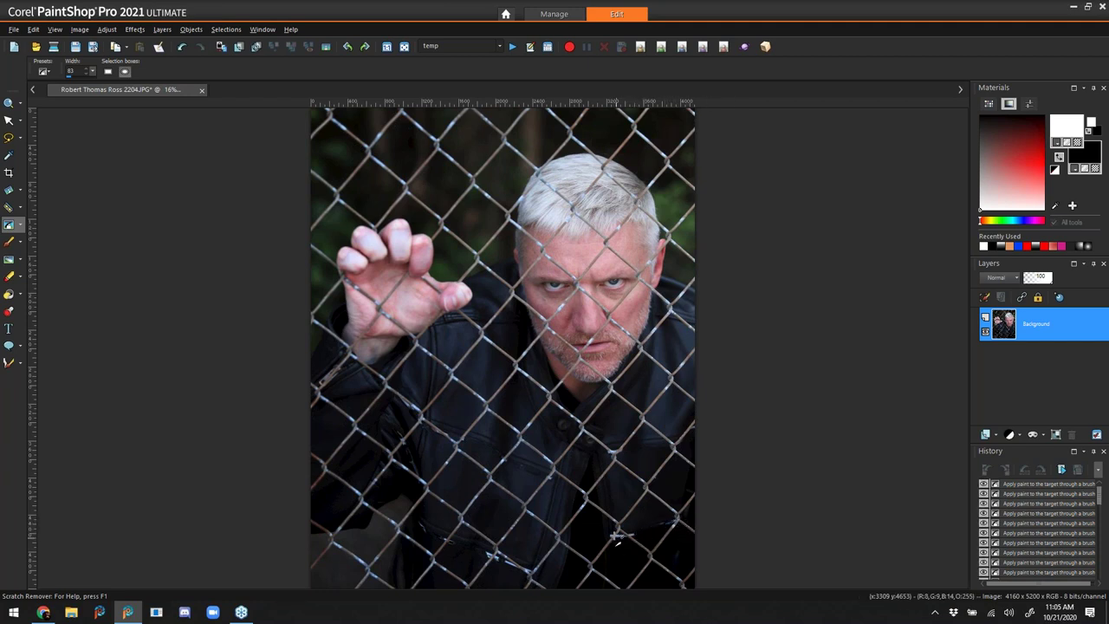
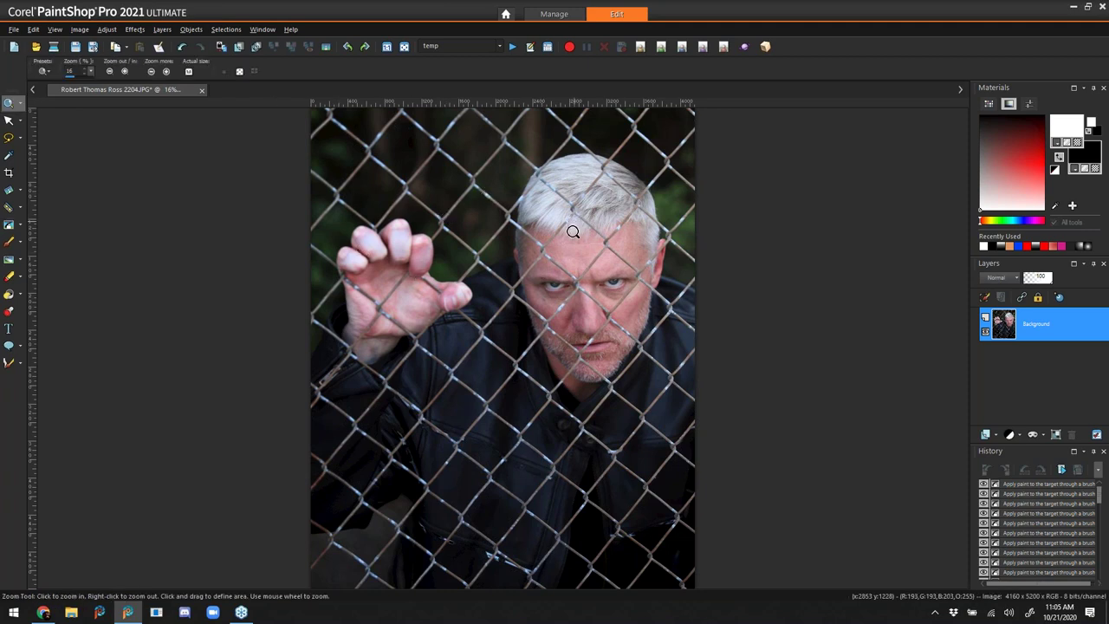
# - Duplicate the Background layer, hide the copy, and make the original Background layer active, with the eyes in close view
pyautogui.moveTo(481, 239); pyautogui.dragTo(705, 329)
pyautogui.scroll(2, 620, 302)
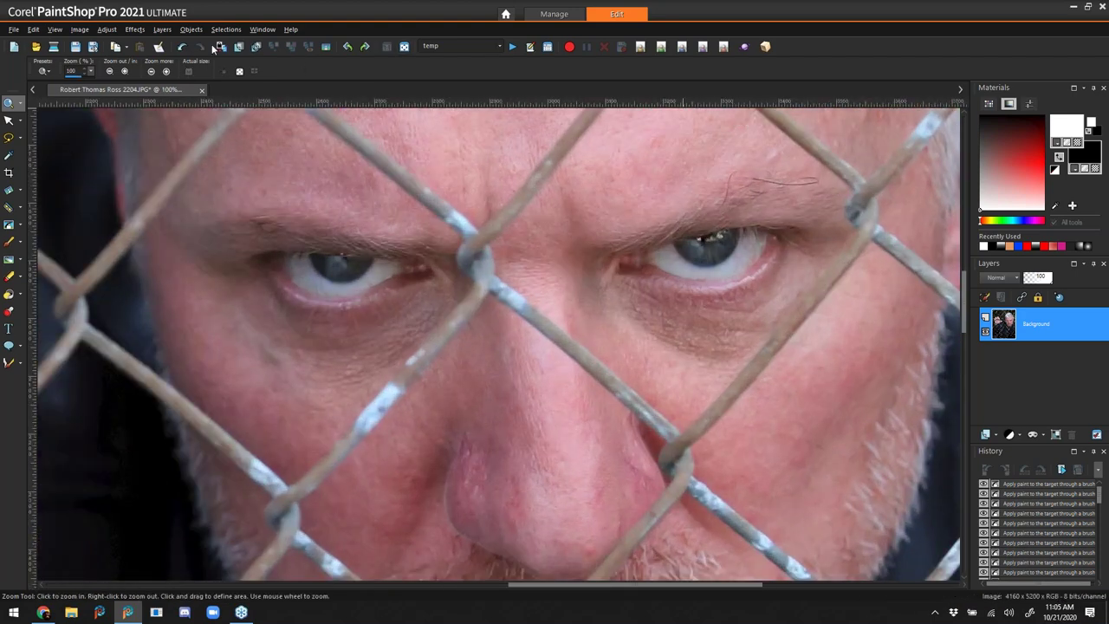
pyautogui.click(256, 50)
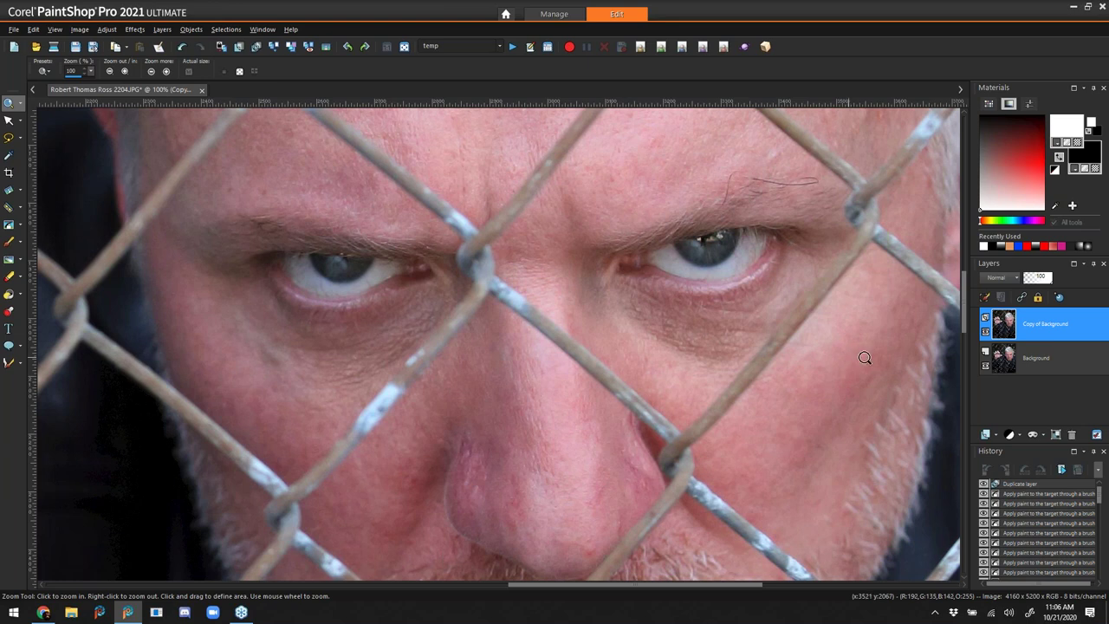
pyautogui.click(1079, 358)
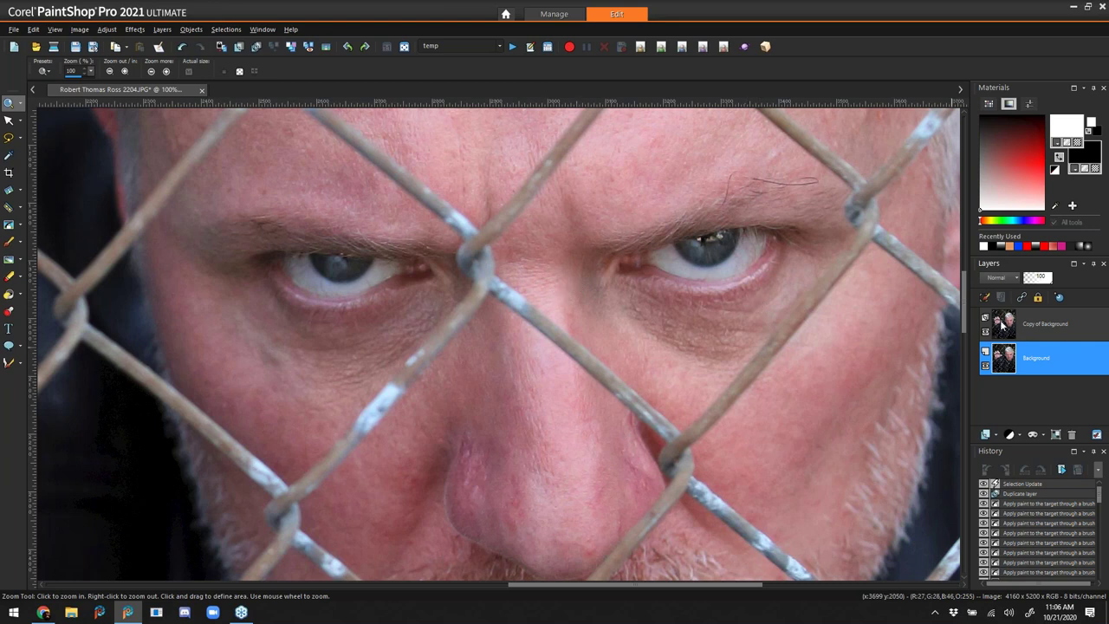
pyautogui.click(985, 332)
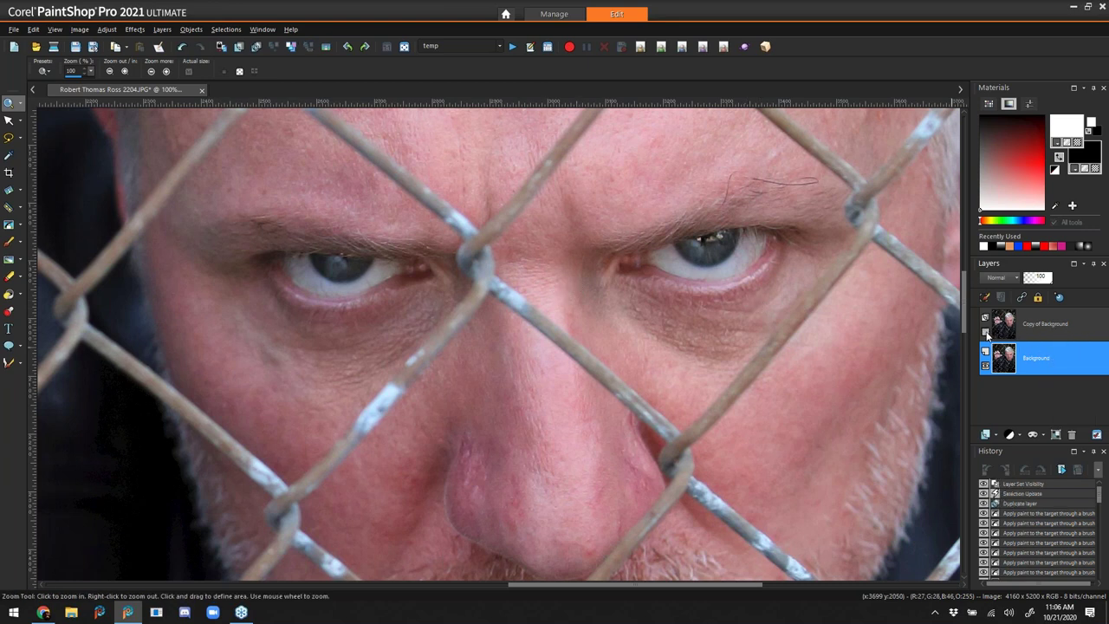
pyautogui.moveTo(1046, 369)
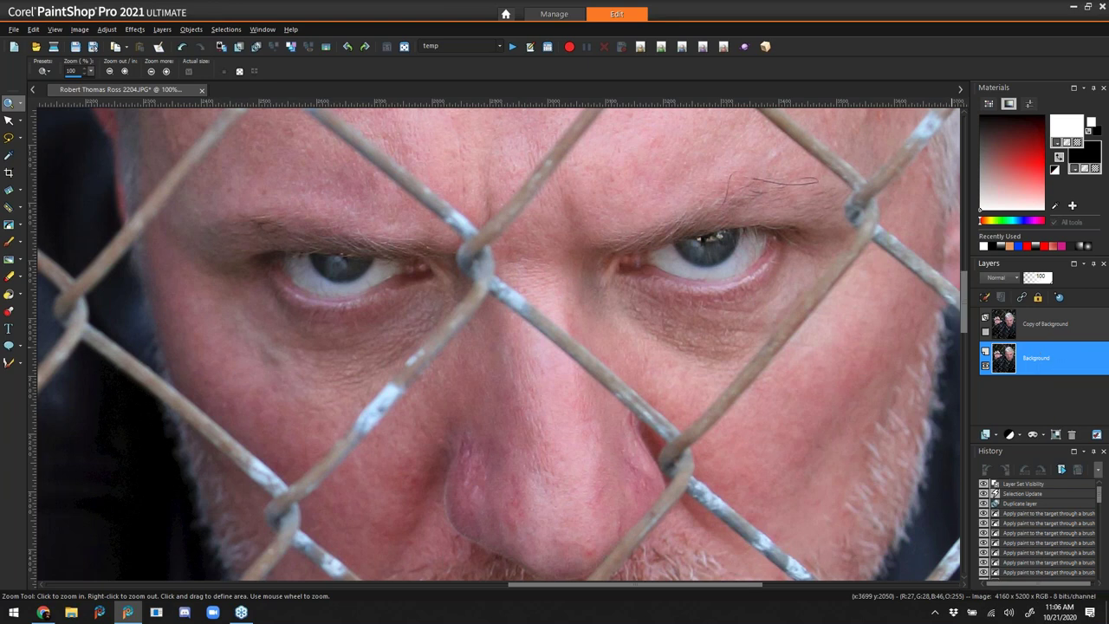
# - Apply High Pass Sharpen to the Background layer with radius 10, strength 70 and Soft Light blend mode
pyautogui.click(136, 32)
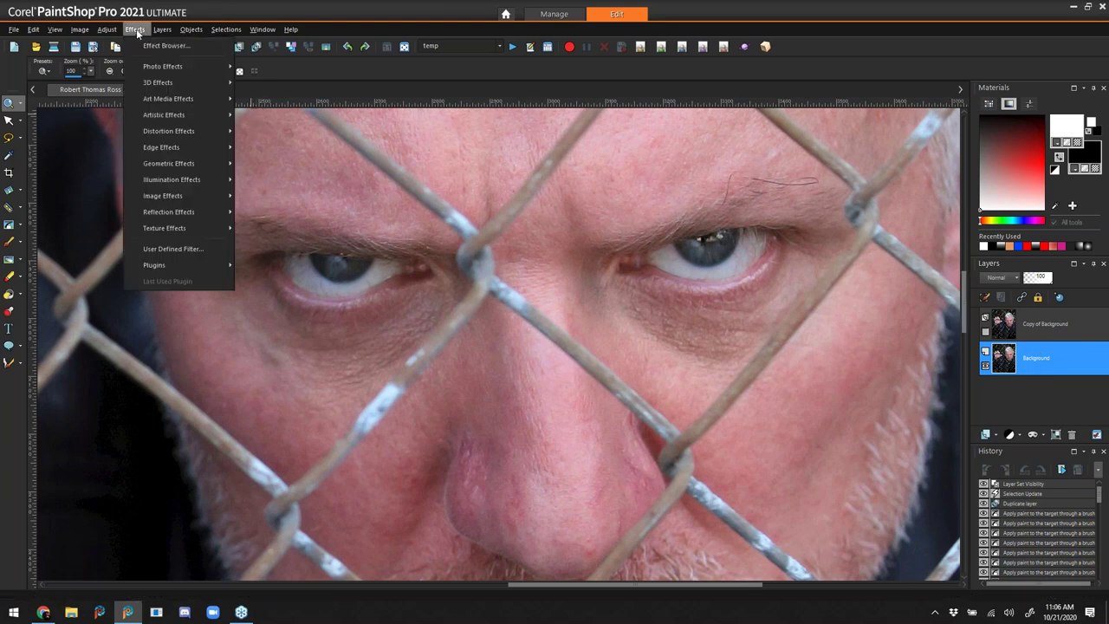
pyautogui.click(137, 32)
pyautogui.click(134, 32)
pyautogui.moveTo(106, 29)
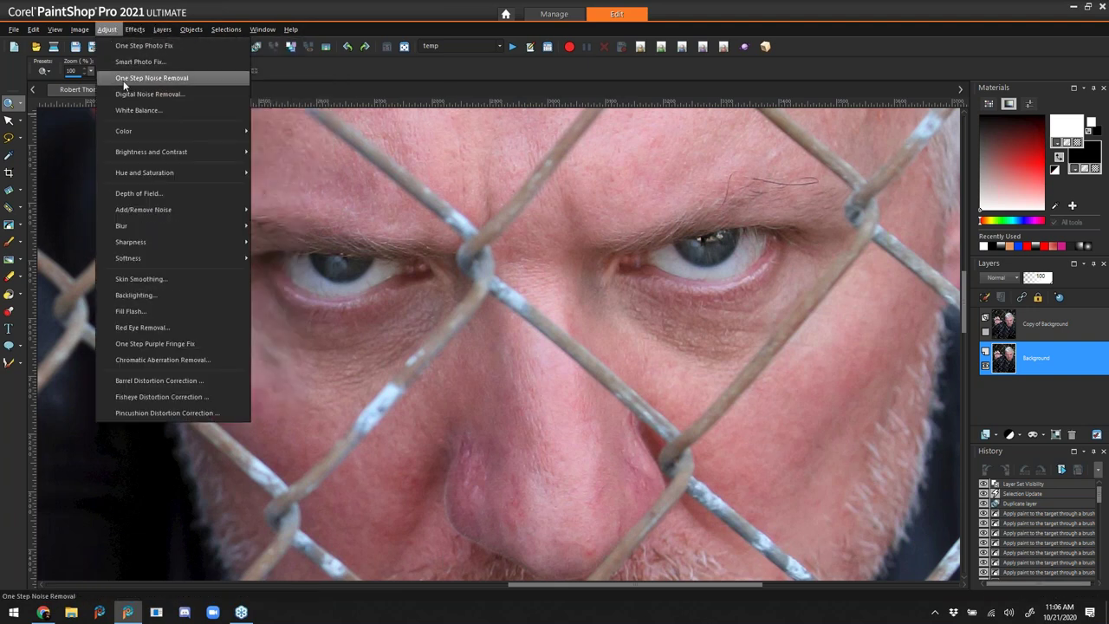
pyautogui.moveTo(159, 170)
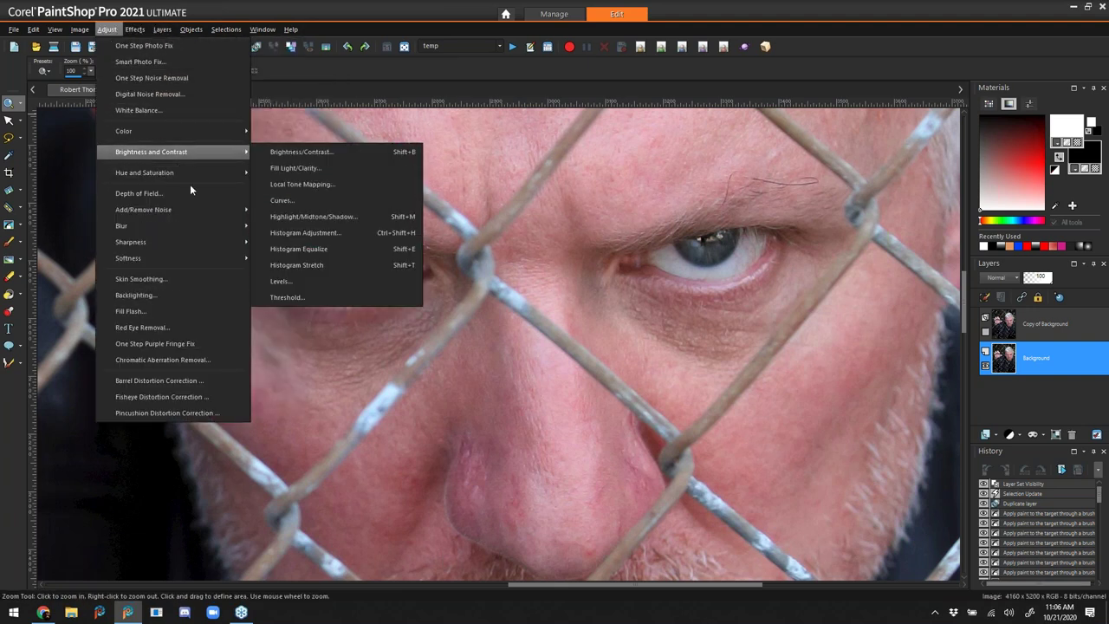
pyautogui.moveTo(203, 241)
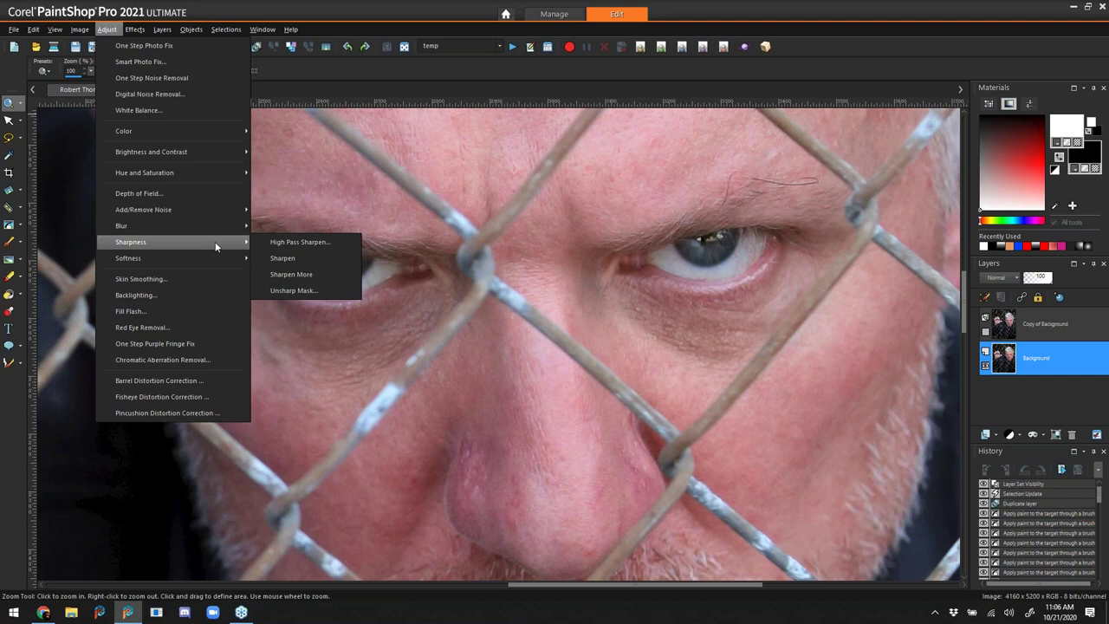
pyautogui.click(338, 239)
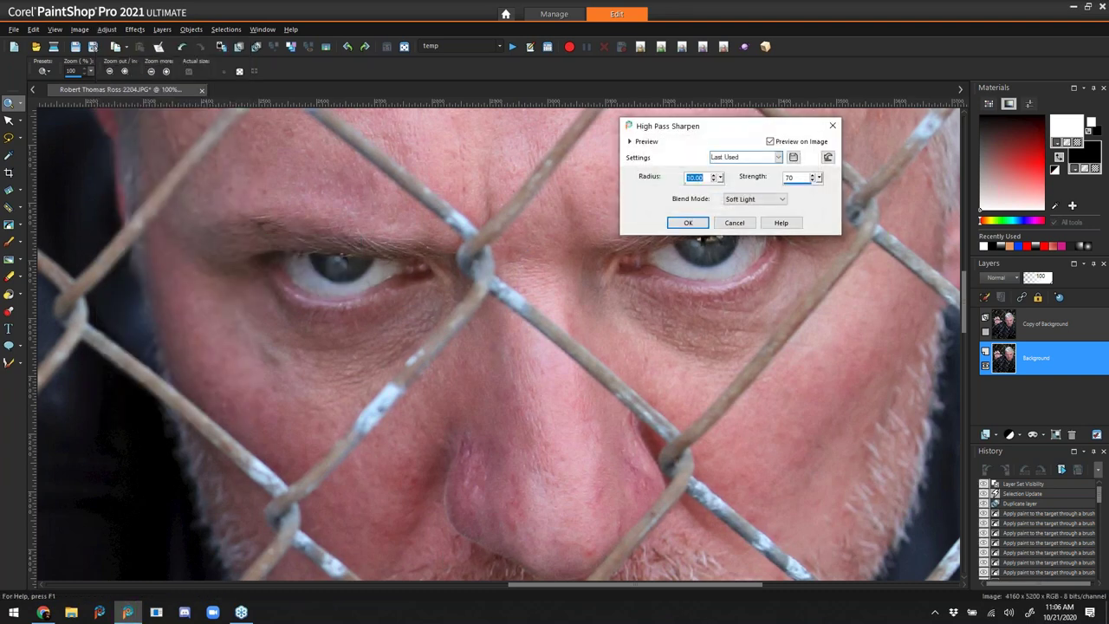
pyautogui.moveTo(682, 126); pyautogui.dragTo(757, 97)
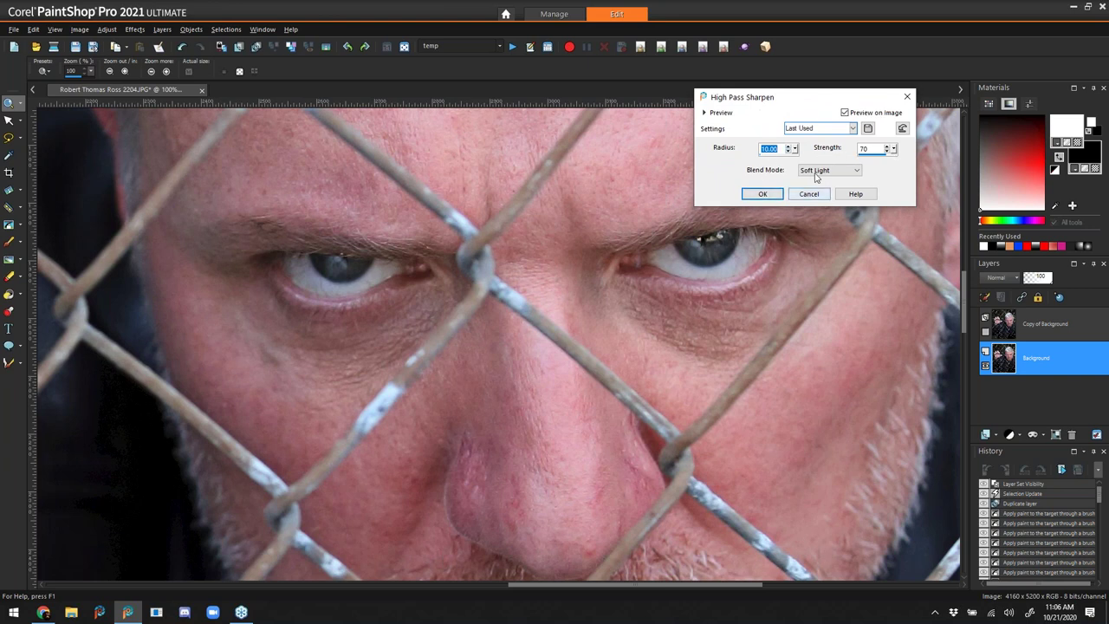
pyautogui.click(762, 193)
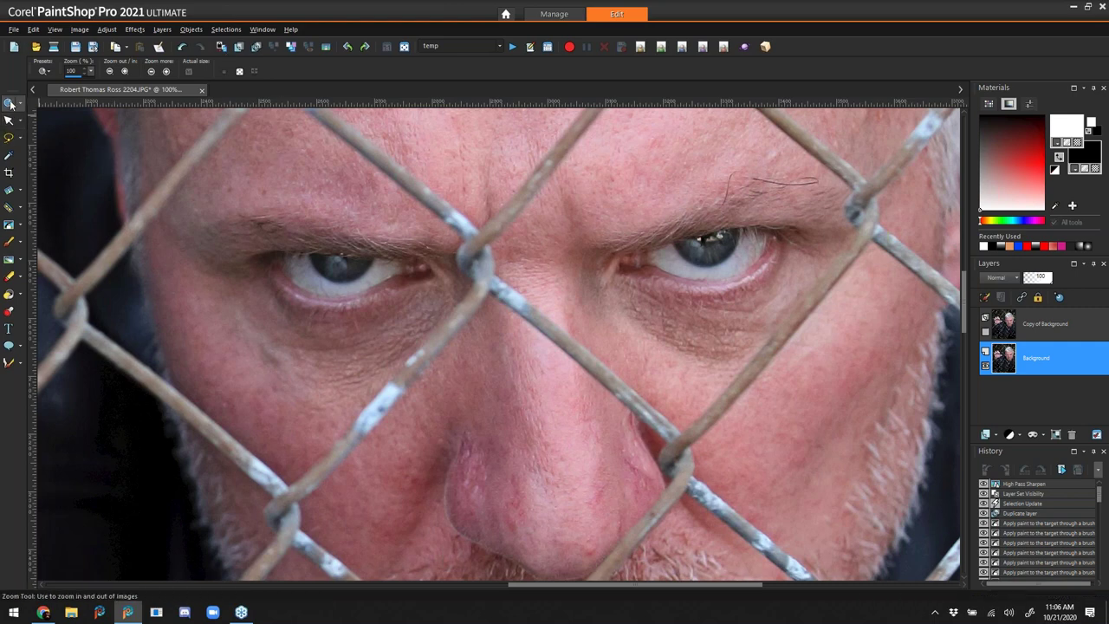
# - Apply a contrast S-curve to the Background layer from default Curves settings, with RGB points at input 64/output 58 and input 180/output 212
pyautogui.click(107, 30)
pyautogui.moveTo(142, 151)
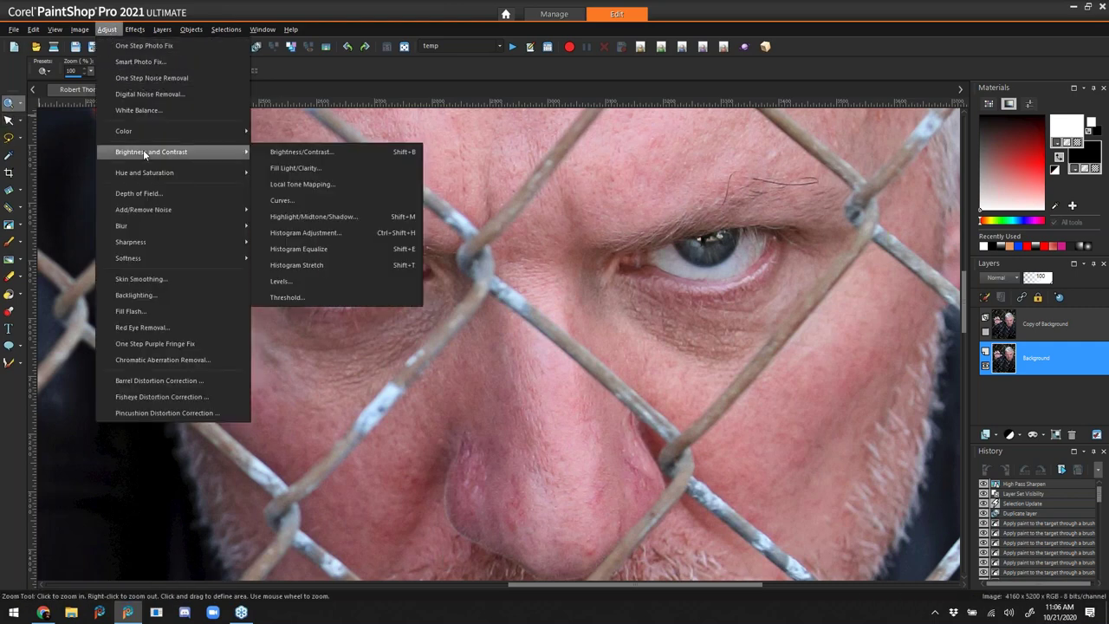
pyautogui.click(304, 200)
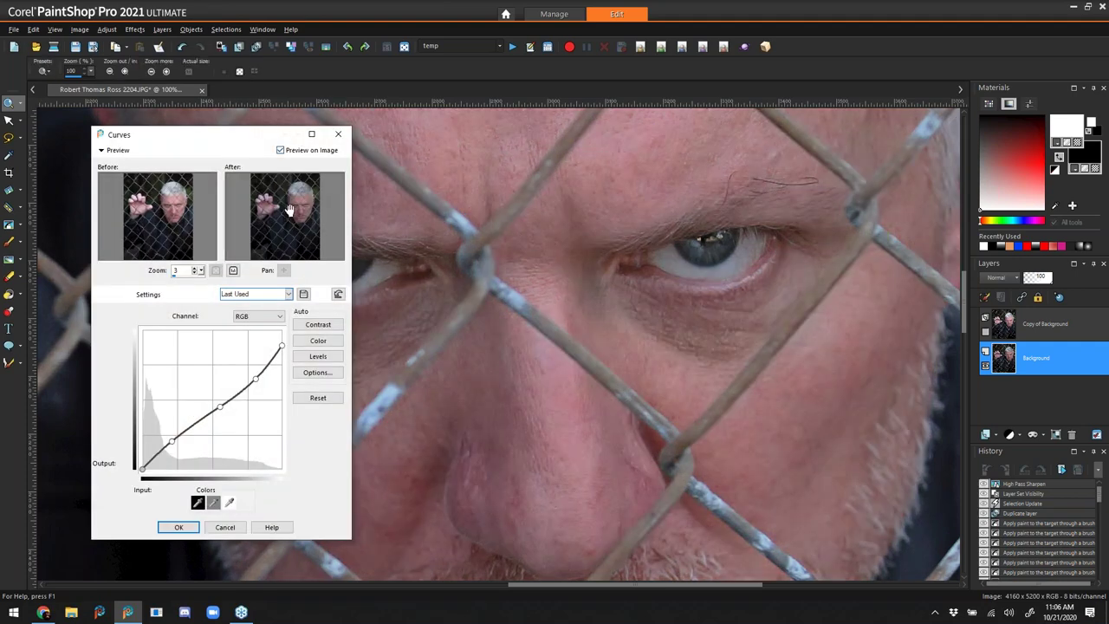
pyautogui.click(338, 295)
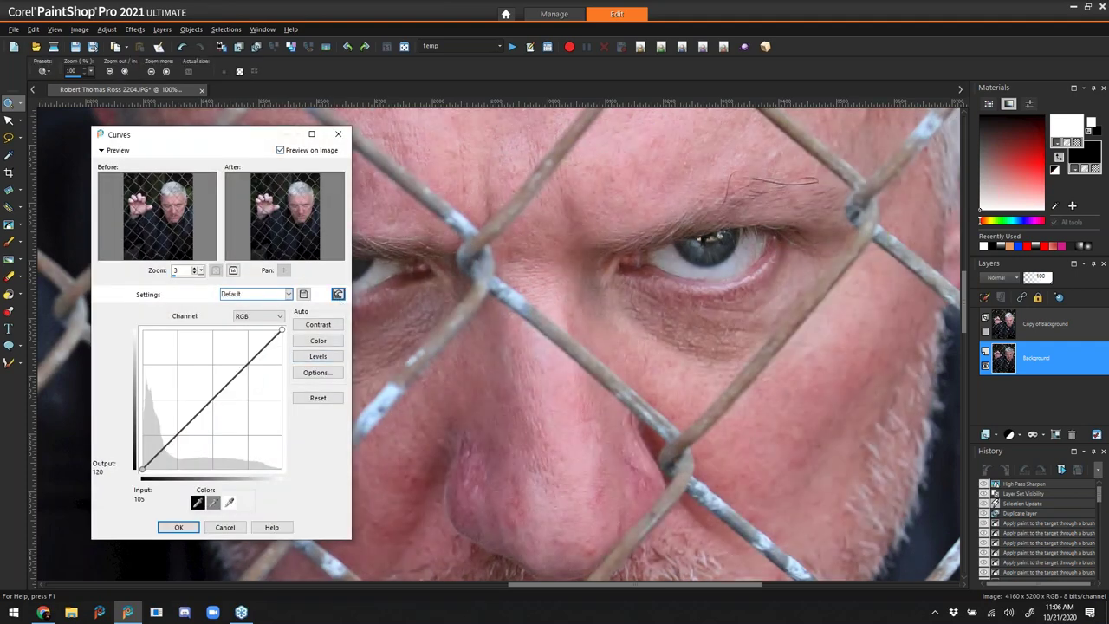
pyautogui.moveTo(254, 138); pyautogui.dragTo(972, 109)
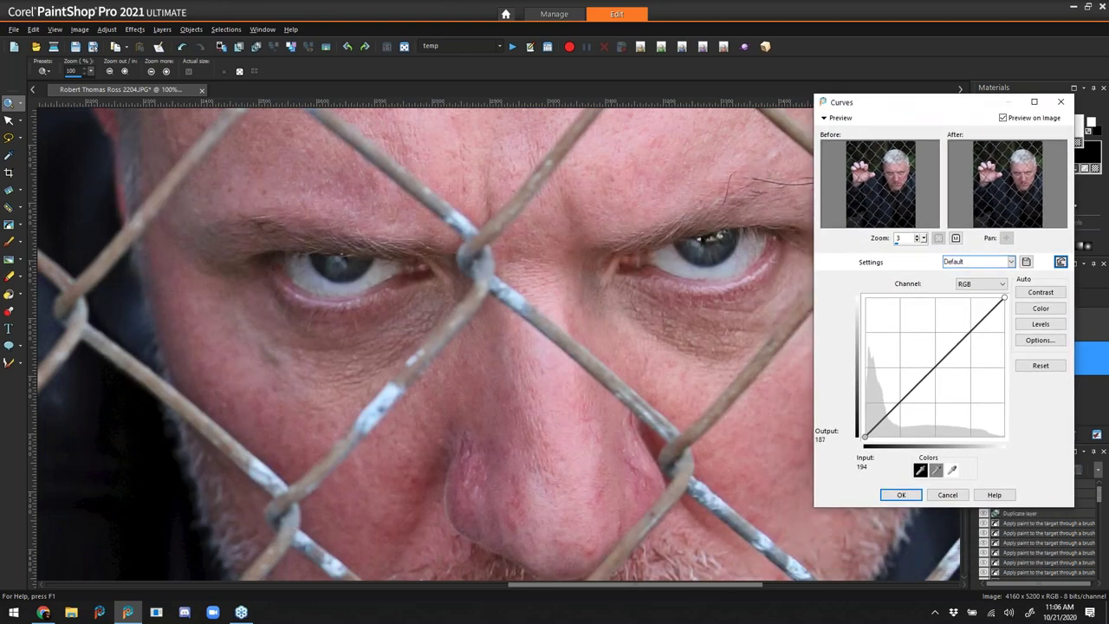
pyautogui.moveTo(969, 334); pyautogui.dragTo(963, 325)
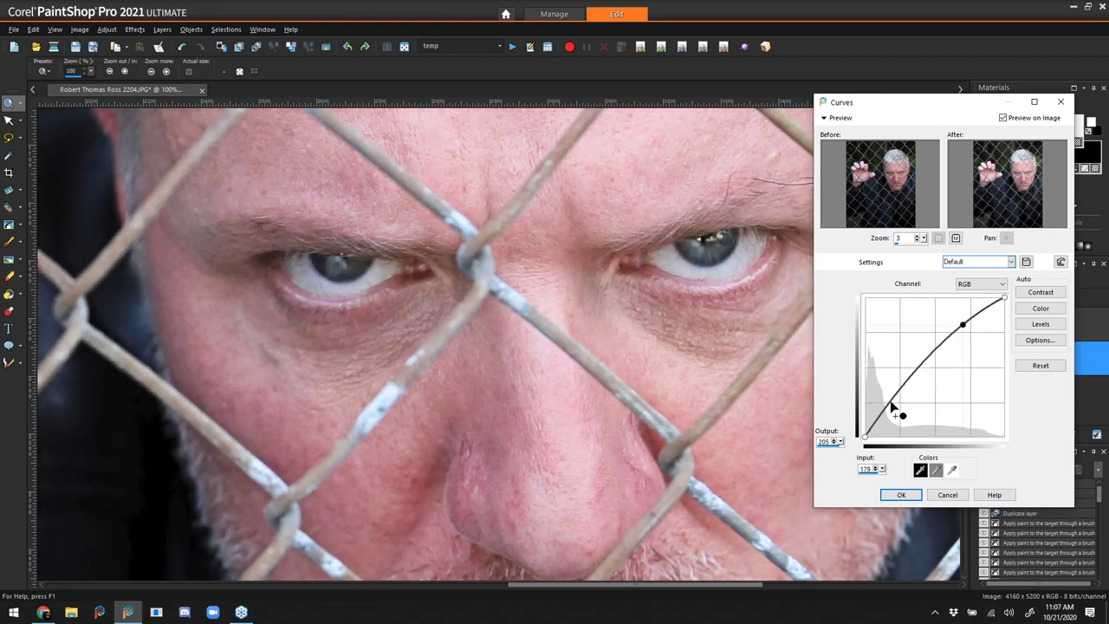
pyautogui.moveTo(892, 406); pyautogui.dragTo(911, 417)
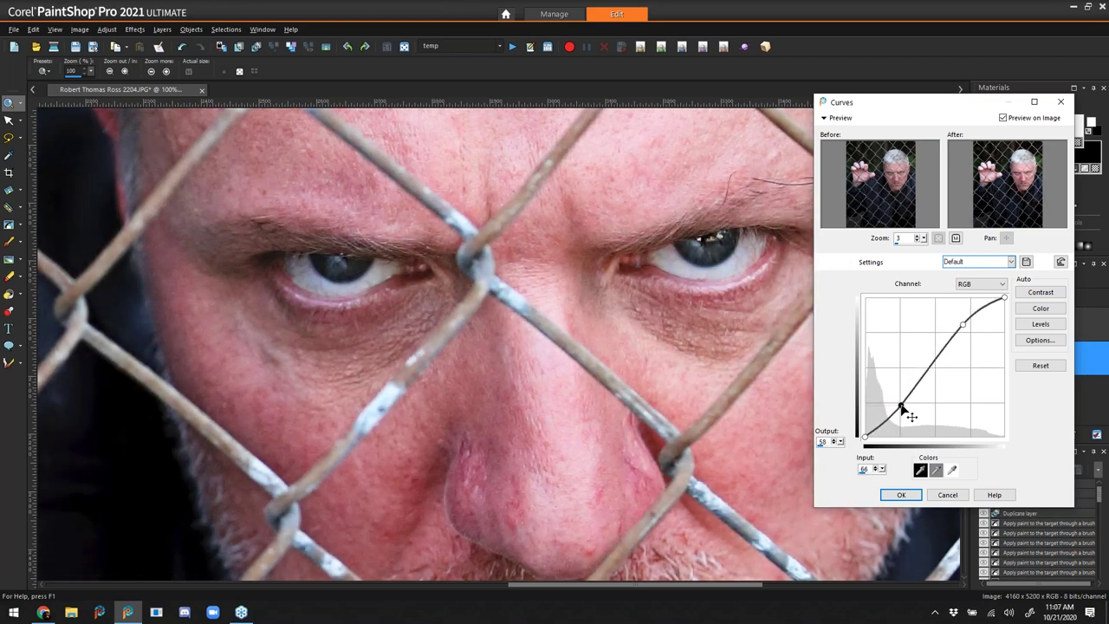
pyautogui.click(962, 325)
pyautogui.moveTo(964, 324); pyautogui.dragTo(964, 324)
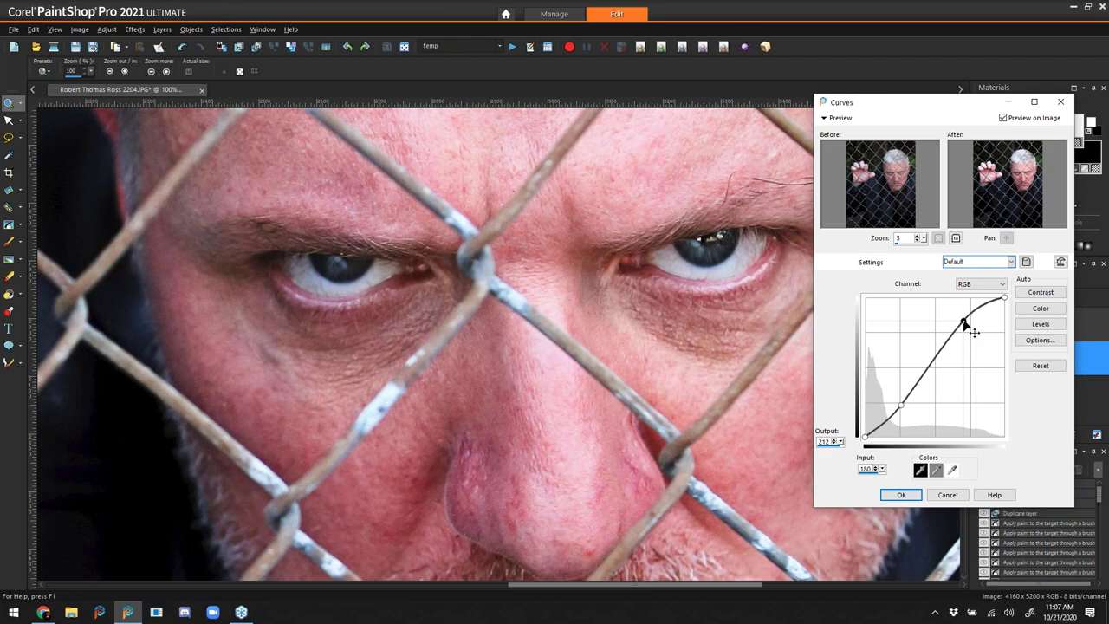
pyautogui.click(904, 495)
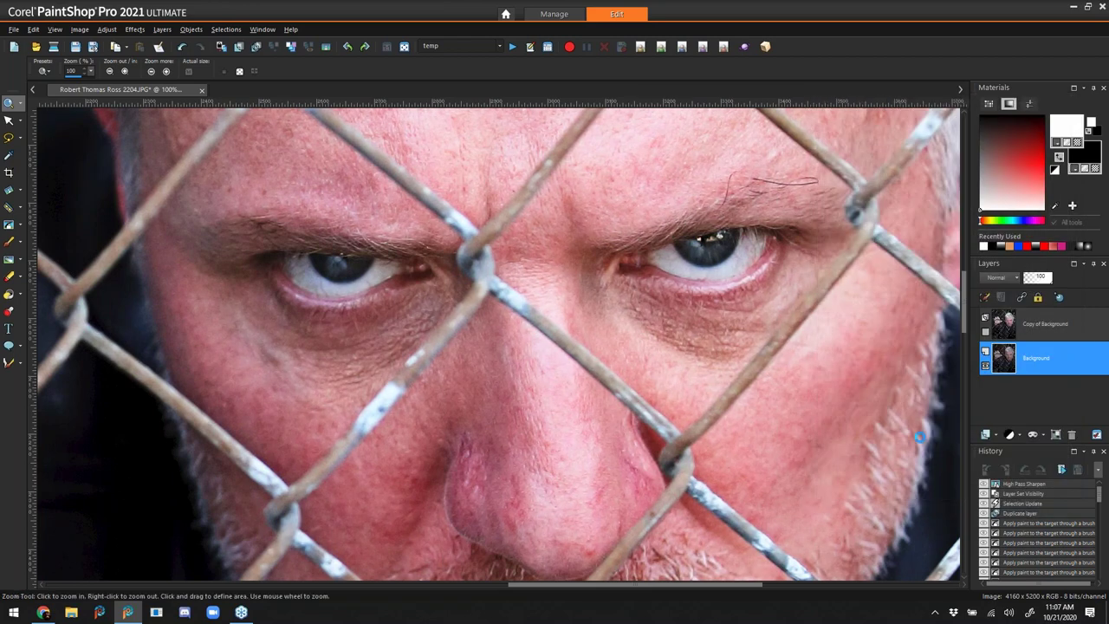
# - Show the Copy of Background layer again and activate the Eraser tool
pyautogui.click(984, 318)
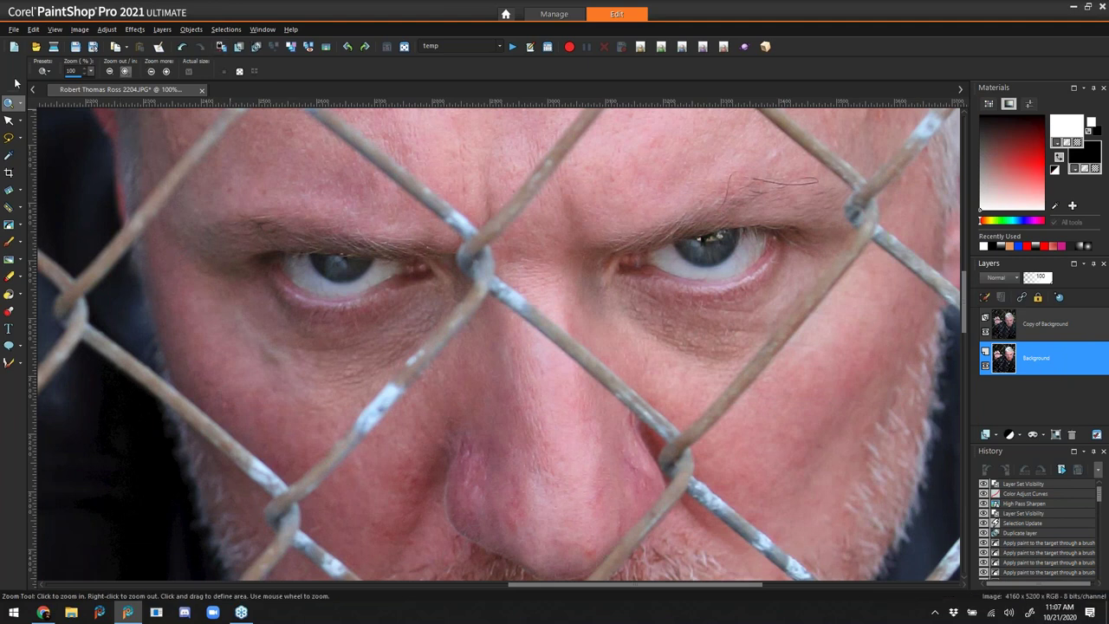
pyautogui.click(9, 277)
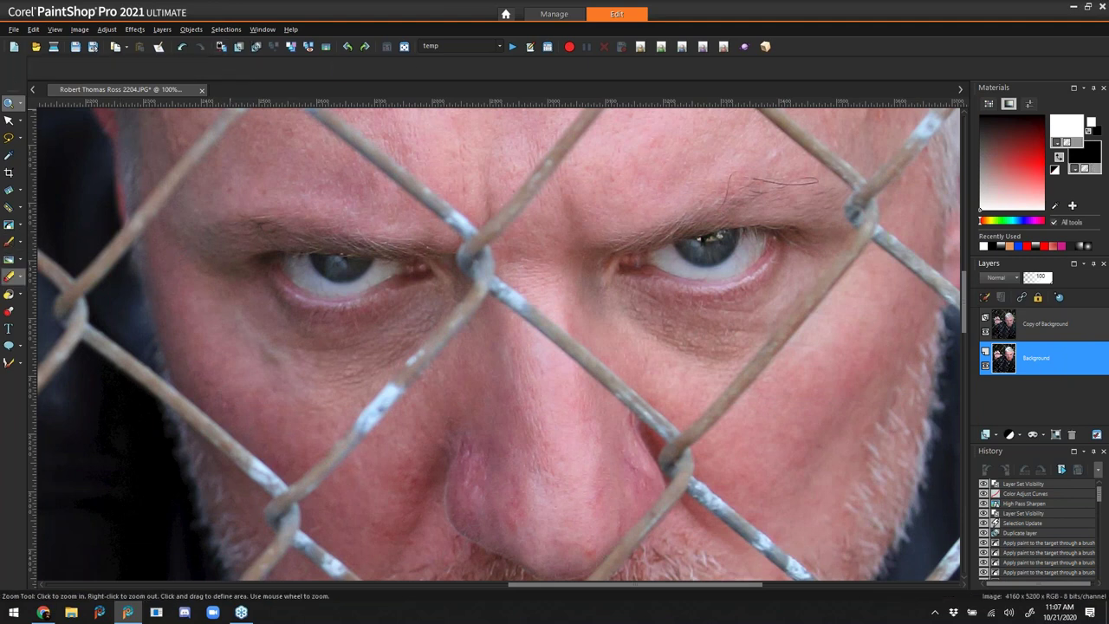
pyautogui.click(8, 276)
pyautogui.keyDown('alt'); pyautogui.moveTo(321, 219); pyautogui.dragTo(335, 269); pyautogui.keyUp('alt')
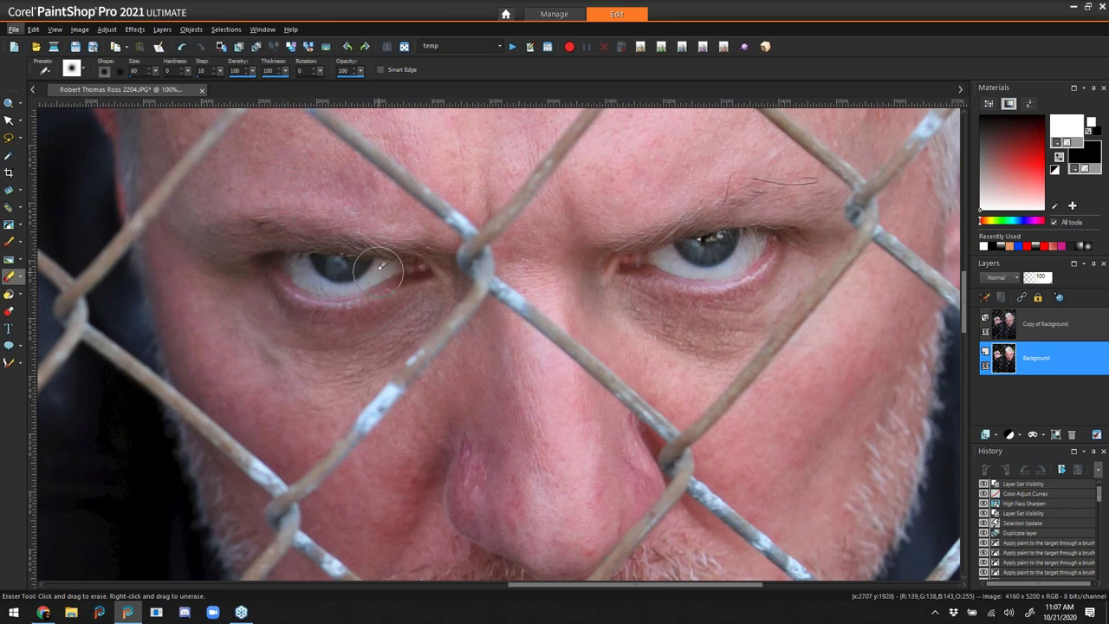
pyautogui.moveTo(383, 269)
pyautogui.mouseDown()
pyautogui.moveTo(306, 266)
pyautogui.moveTo(307, 305)
pyautogui.moveTo(325, 270)
pyautogui.moveTo(309, 263)
pyautogui.moveTo(306, 272)
pyautogui.moveTo(330, 275)
pyautogui.moveTo(363, 269)
pyautogui.moveTo(311, 268)
pyautogui.mouseUp()
pyautogui.moveTo(346, 266)
pyautogui.mouseDown()
pyautogui.moveTo(382, 266)
pyautogui.moveTo(300, 276)
pyautogui.moveTo(328, 269)
pyautogui.mouseUp()
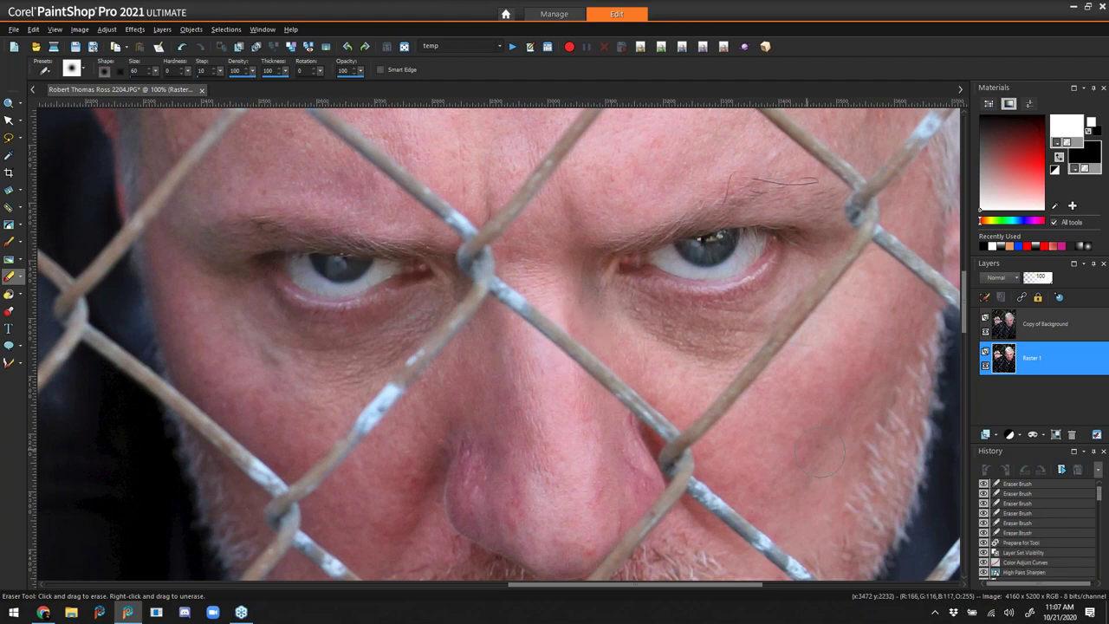
pyautogui.click(984, 533)
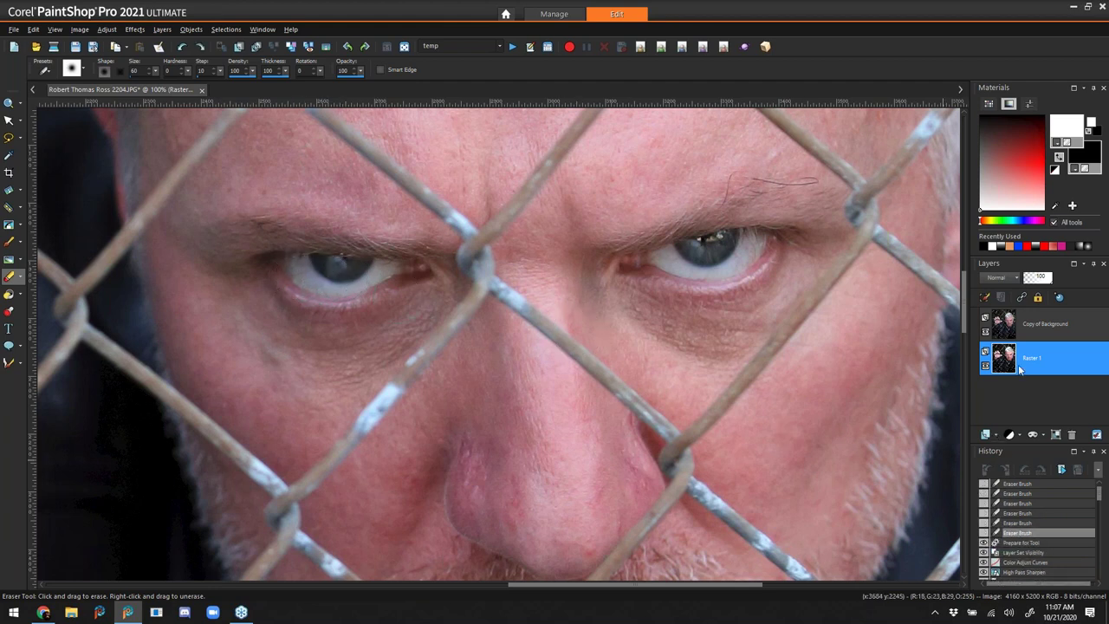
# - Erase both eyes on the Copy of Background layer with the size 60 soft brush to reveal the sharpened layer beneath
pyautogui.click(1049, 327)
pyautogui.moveTo(293, 279)
pyautogui.mouseDown()
pyautogui.moveTo(321, 267)
pyautogui.moveTo(386, 275)
pyautogui.moveTo(306, 268)
pyautogui.moveTo(390, 271)
pyautogui.moveTo(286, 269)
pyautogui.moveTo(395, 270)
pyautogui.mouseUp()
pyautogui.moveTo(644, 269); pyautogui.dragTo(750, 243)
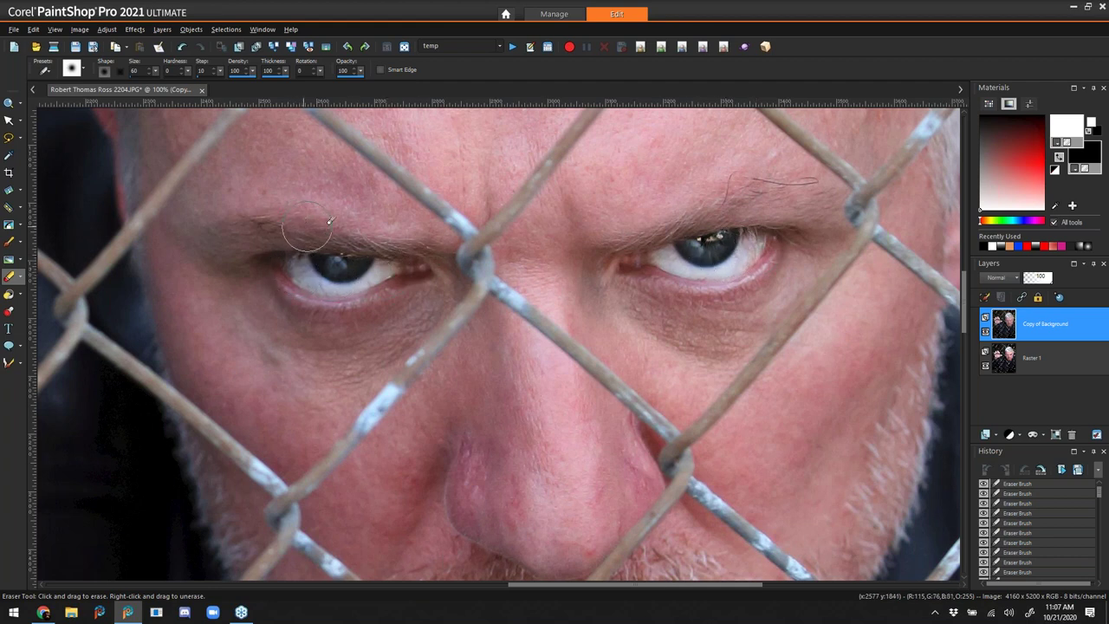
# - Apply Curves to the Raster 1 layer from the last used settings, moving the RGB points to input 187/output 206 and input 59/output 61
pyautogui.click(1060, 361)
pyautogui.click(106, 28)
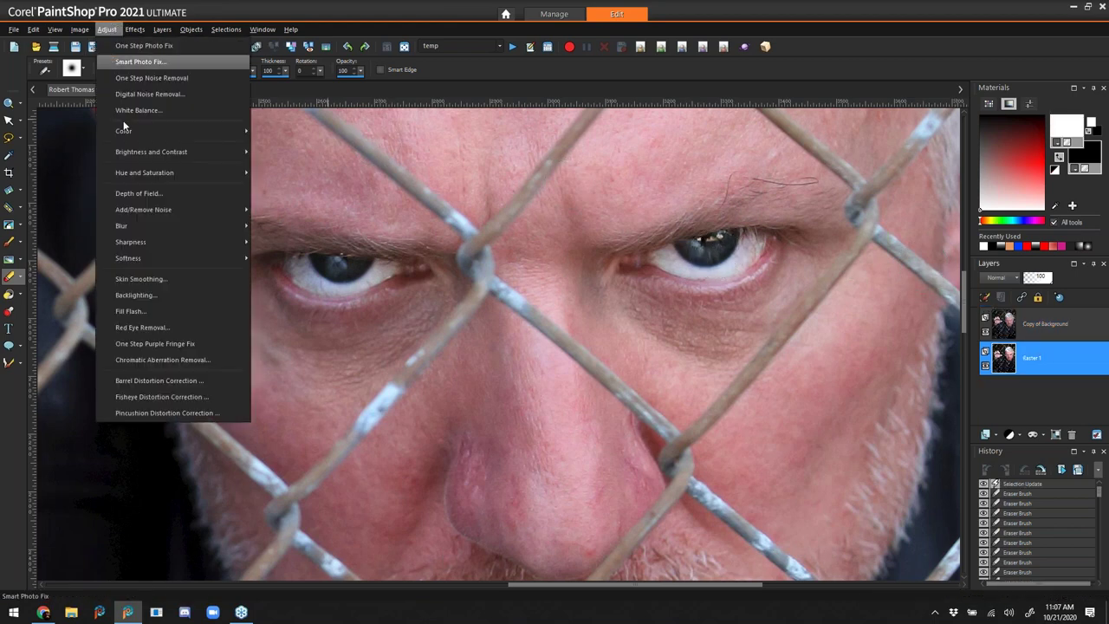
pyautogui.moveTo(149, 153)
pyautogui.click(323, 198)
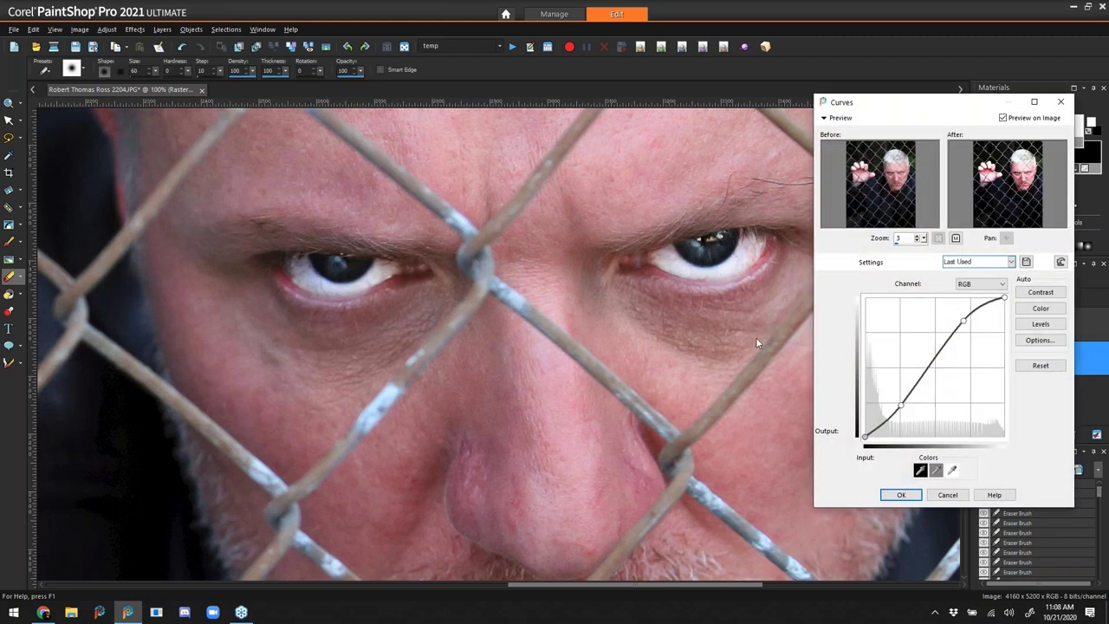
pyautogui.moveTo(963, 323); pyautogui.dragTo(967, 326)
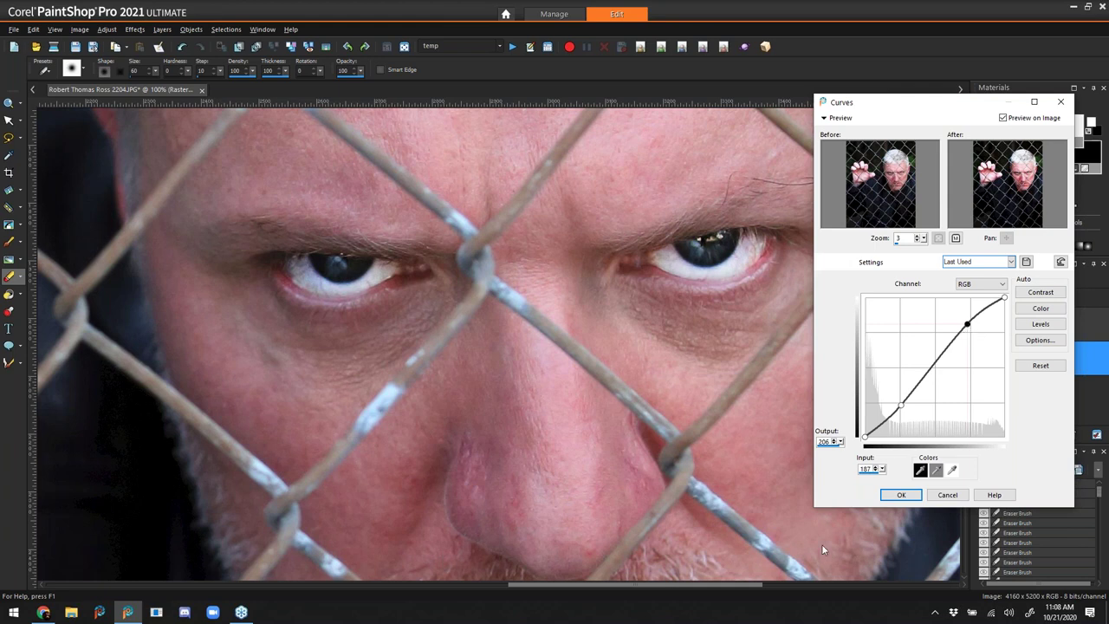
pyautogui.click(899, 405)
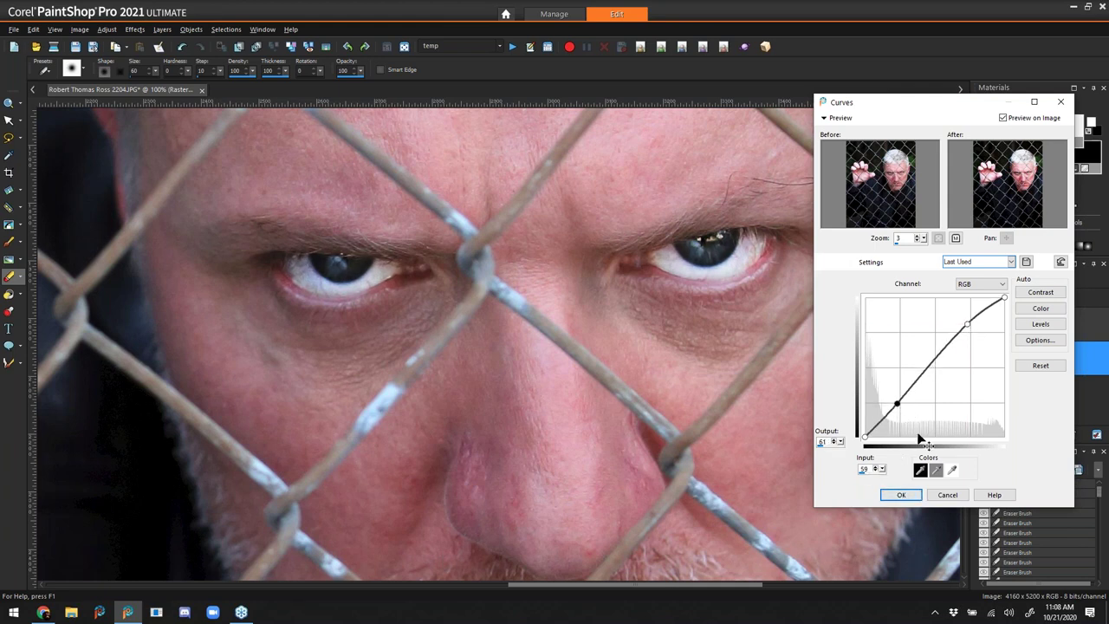
pyautogui.click(900, 496)
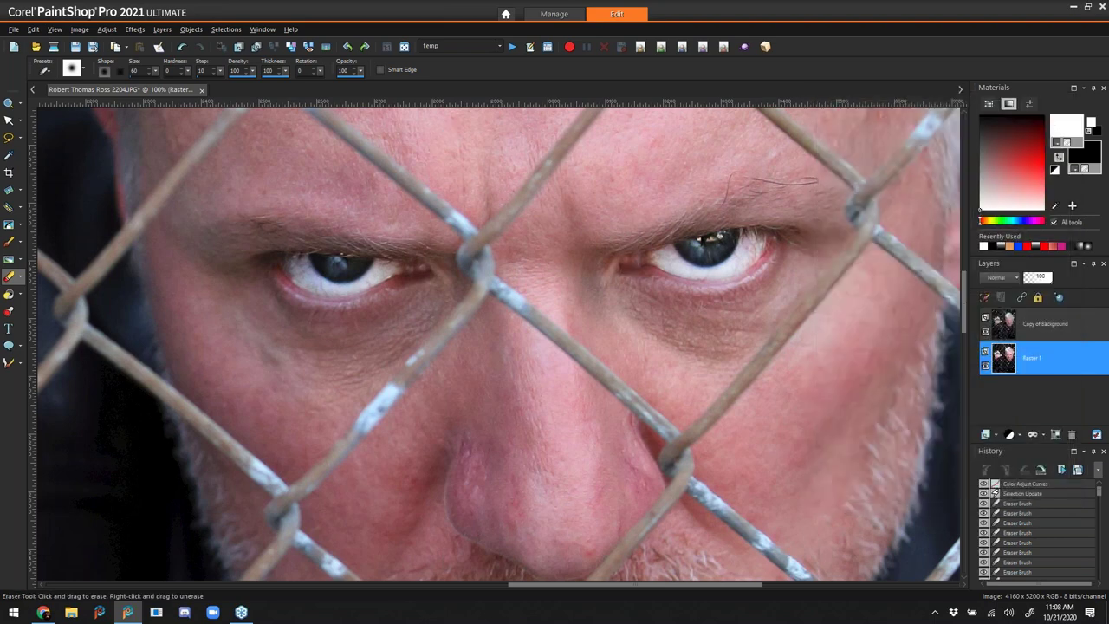
# - With the whole photo in view, merge all layers into a single Background layer
pyautogui.click(404, 46)
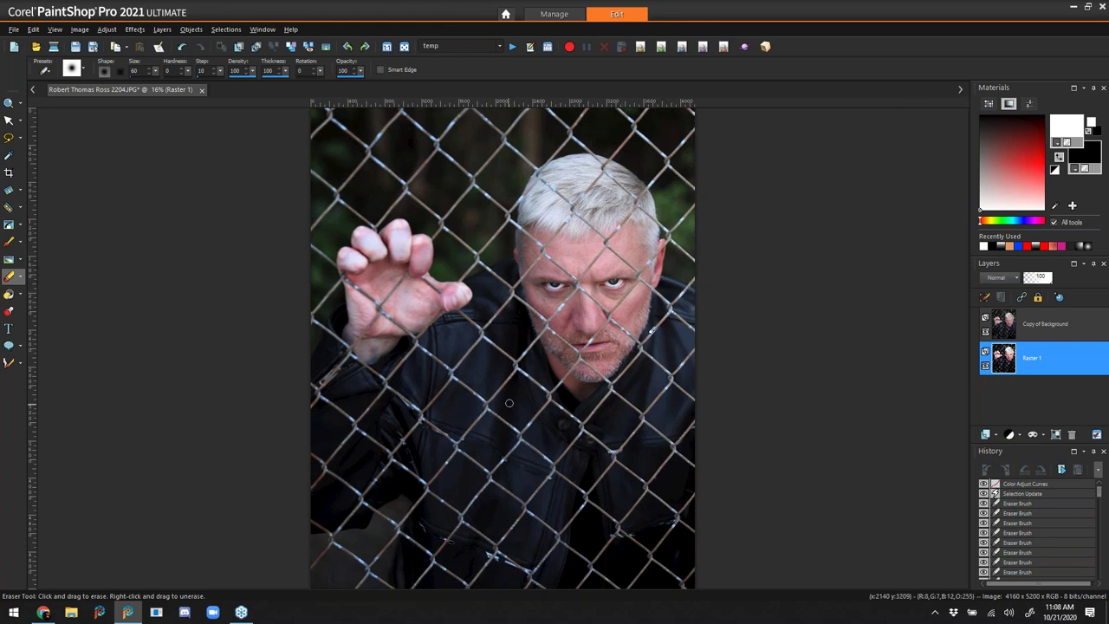
pyautogui.click(1053, 329)
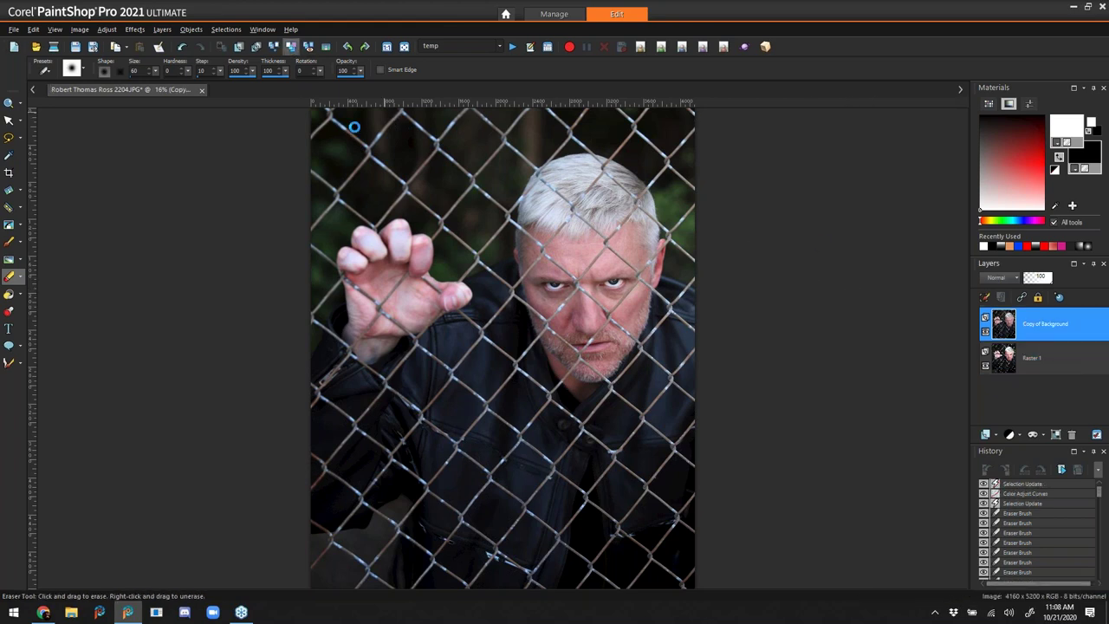
pyautogui.click(270, 47)
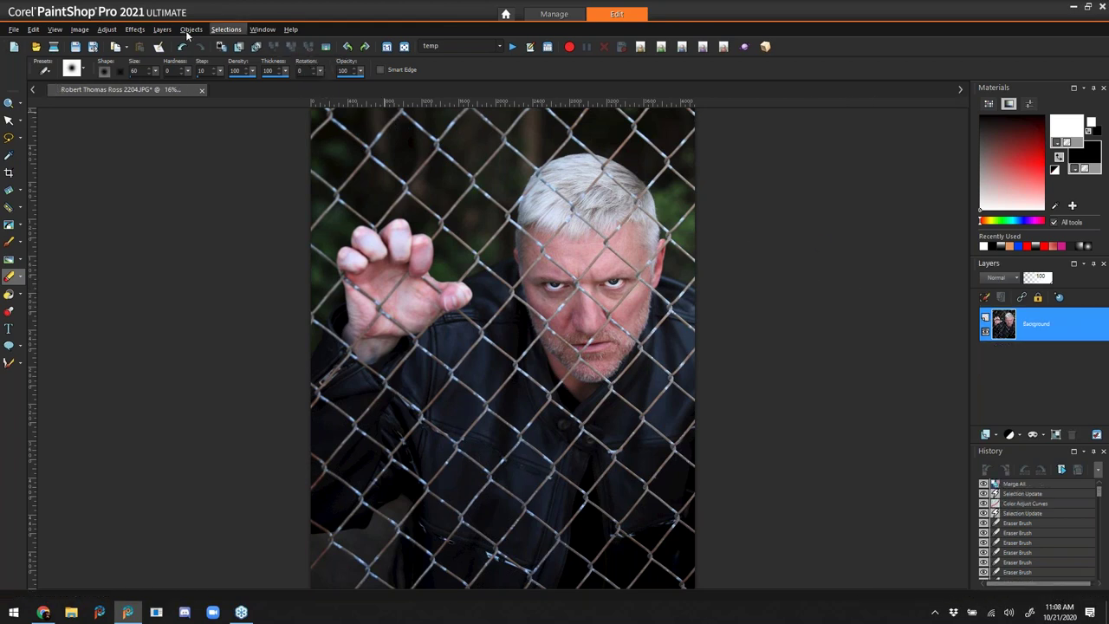
# - Apply Curves to the photo from the default curve, placing RGB points at about input 184/output 187 and input 31/output 47
pyautogui.click(107, 30)
pyautogui.moveTo(80, 29)
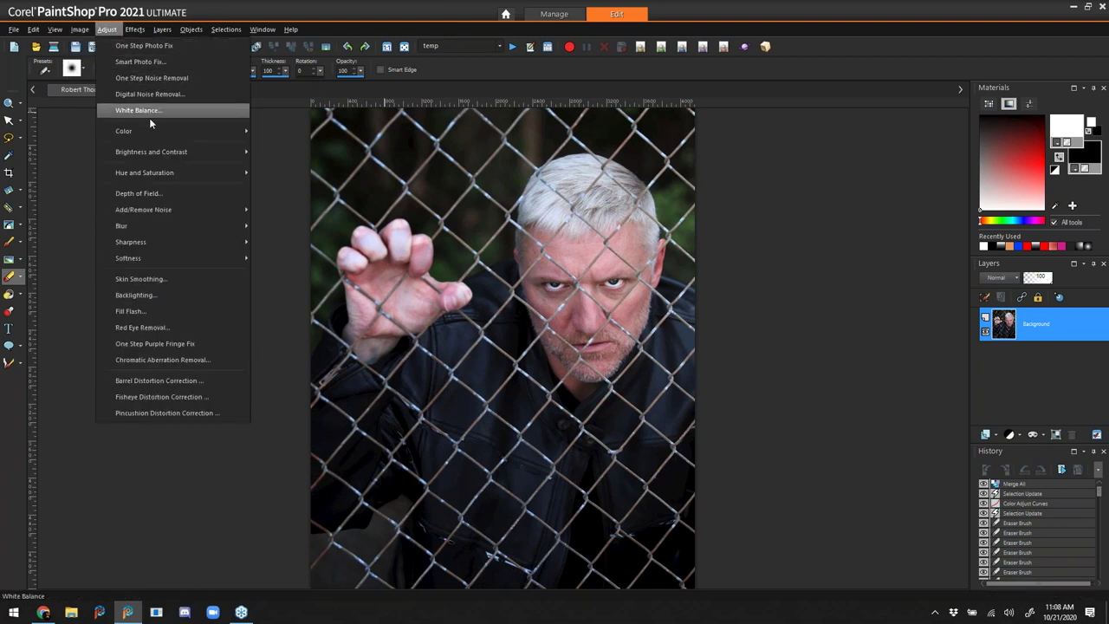
pyautogui.moveTo(177, 153)
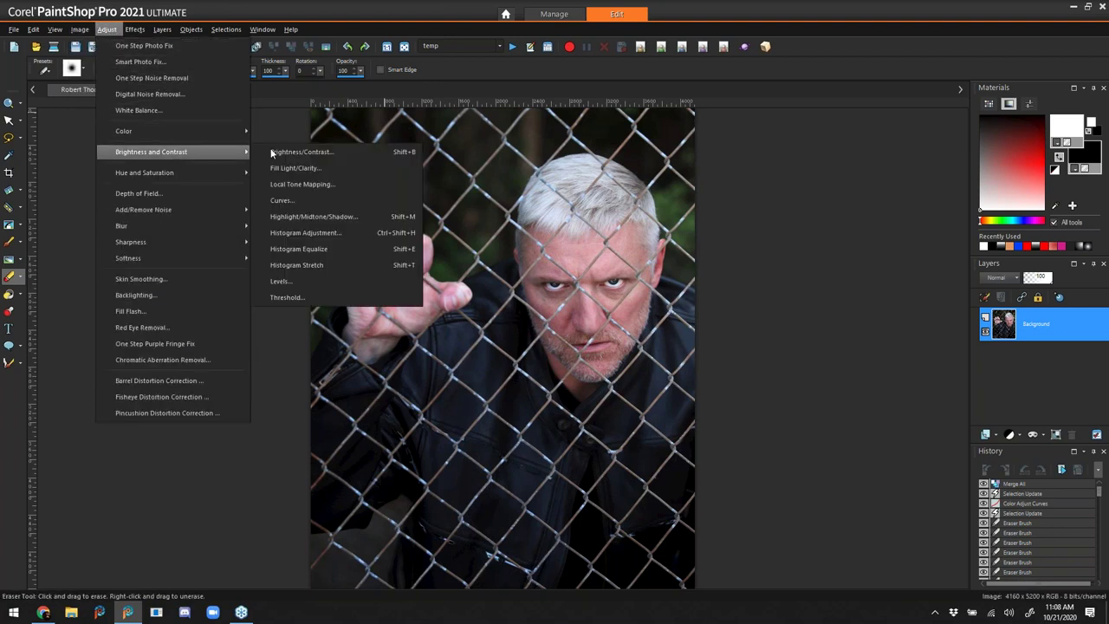
pyautogui.click(354, 206)
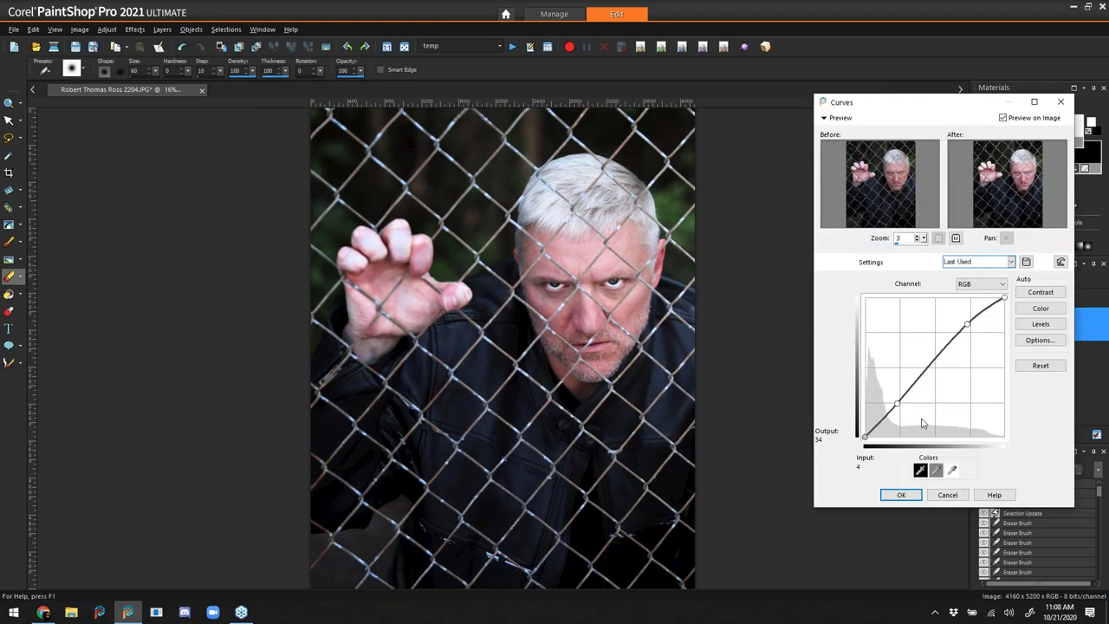
pyautogui.moveTo(895, 402); pyautogui.dragTo(896, 401)
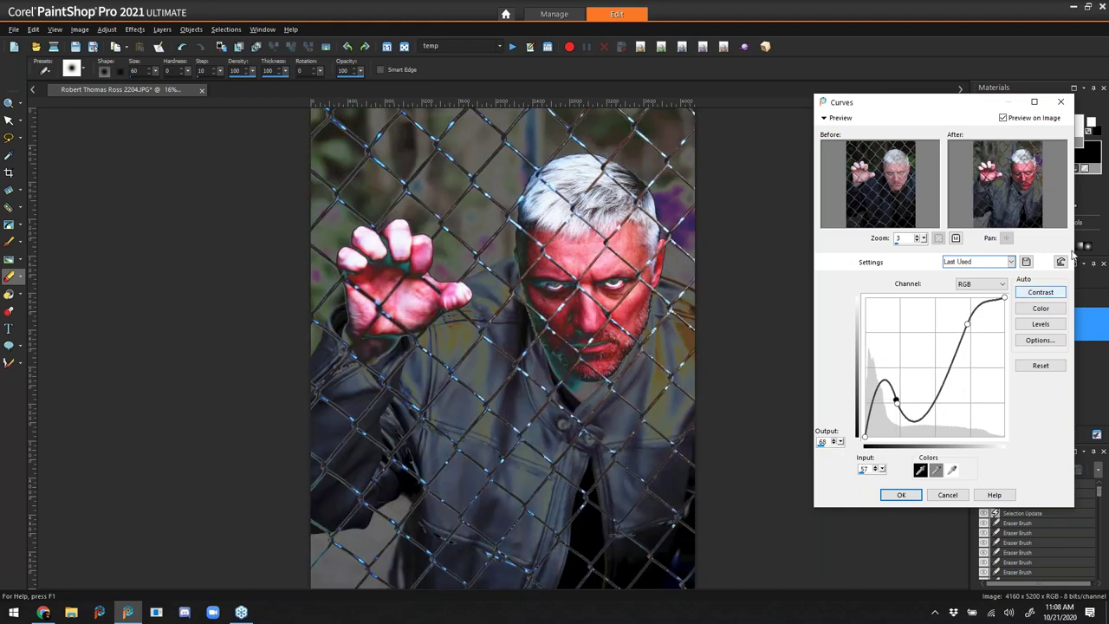
pyautogui.click(1061, 261)
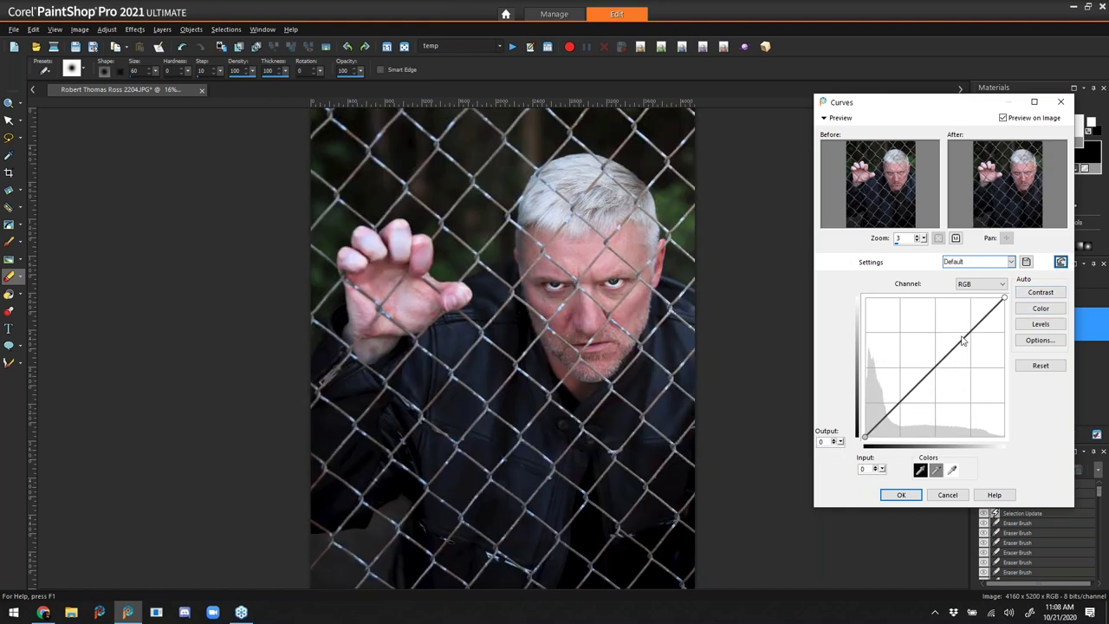
pyautogui.moveTo(966, 339); pyautogui.dragTo(964, 333)
pyautogui.moveTo(882, 418); pyautogui.dragTo(882, 414)
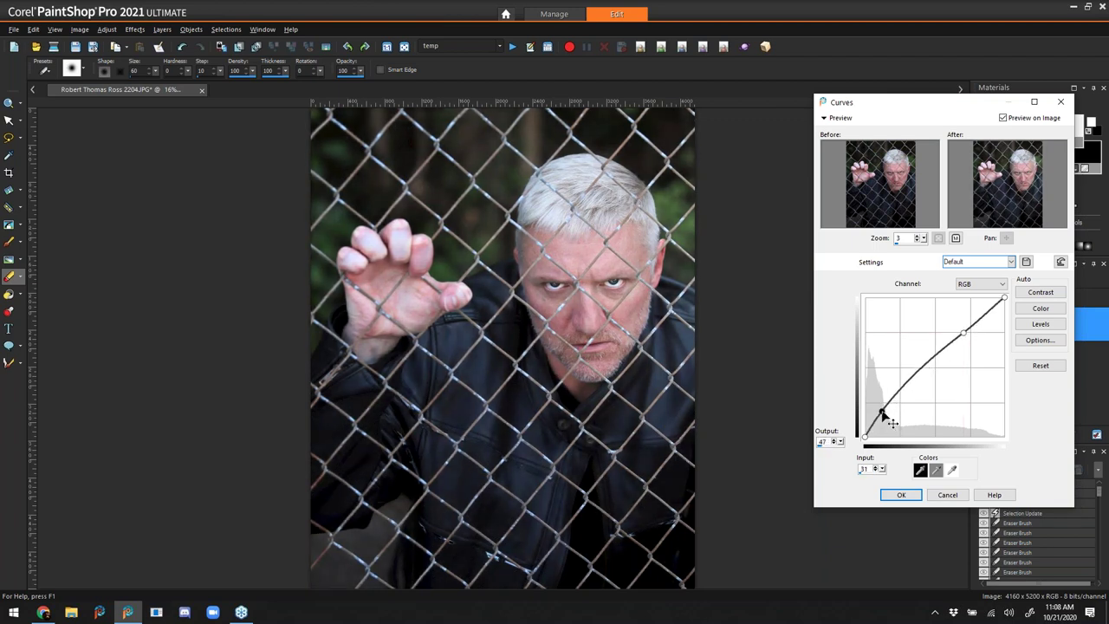
pyautogui.moveTo(966, 337); pyautogui.dragTo(967, 339)
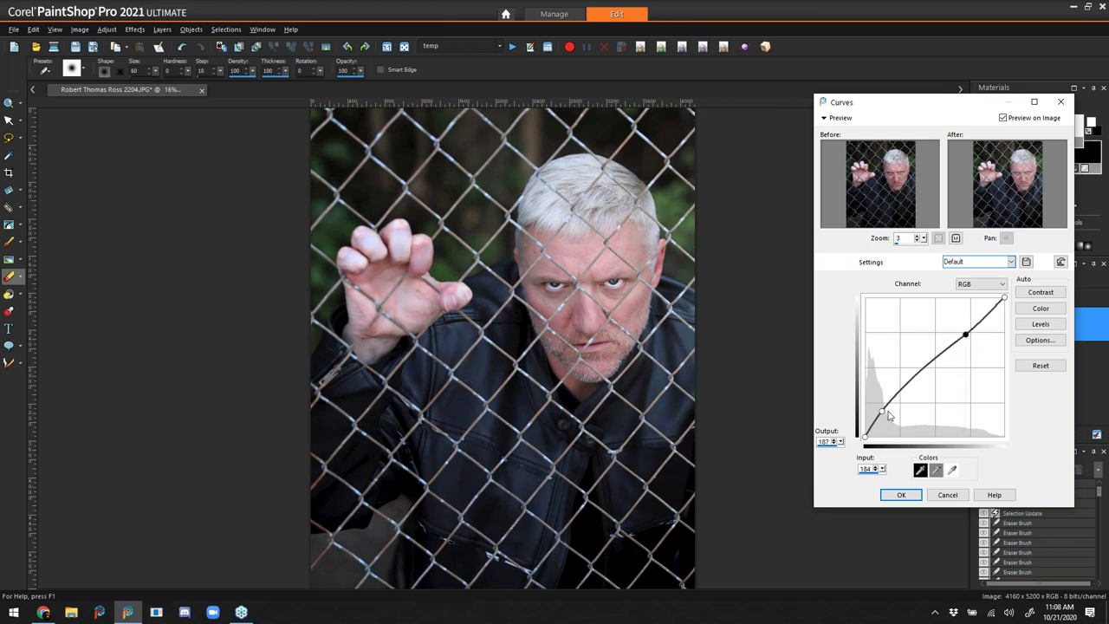
pyautogui.moveTo(882, 413); pyautogui.dragTo(882, 411)
pyautogui.click(901, 496)
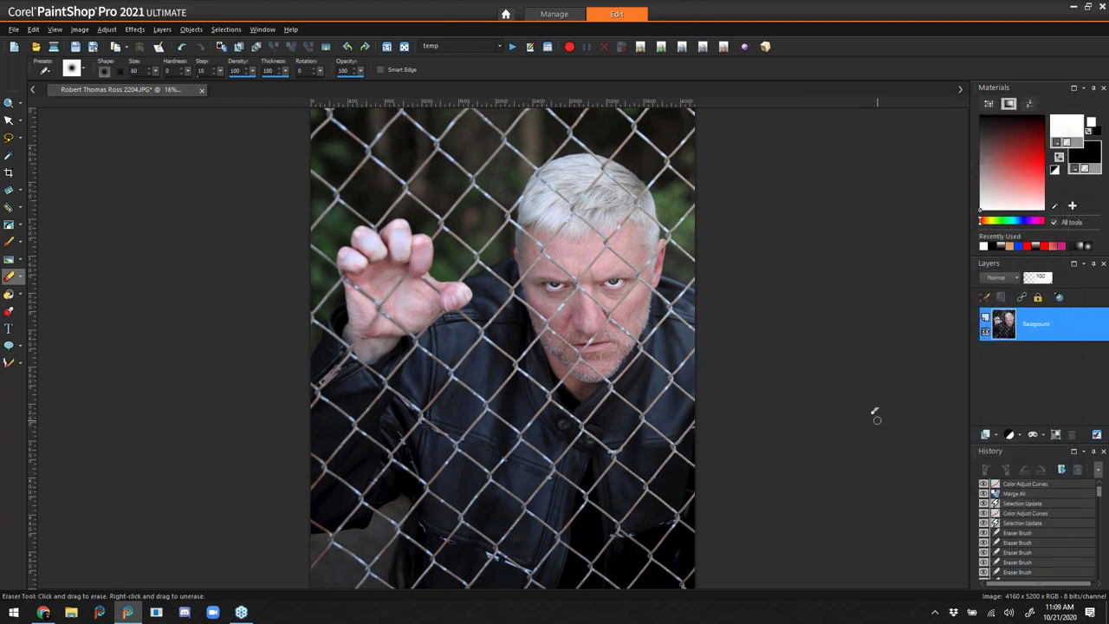
# - Open the smoke image IMG_0606.JPG from the October 2020 folder, copy it, and paste it as a new layer in the portrait
pyautogui.click(553, 18)
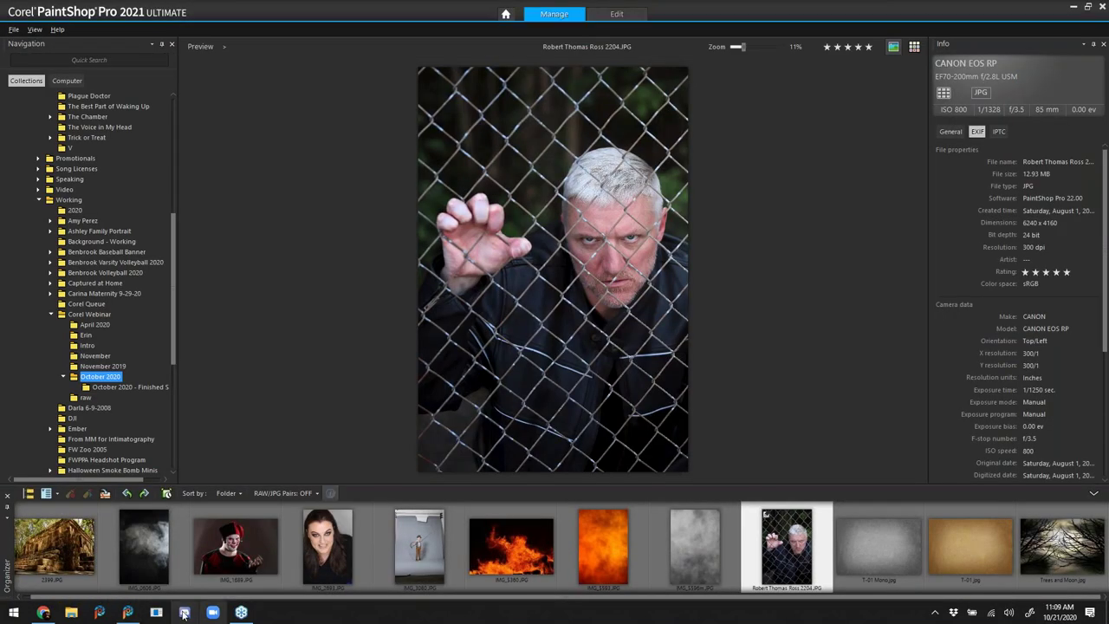
pyautogui.click(153, 536)
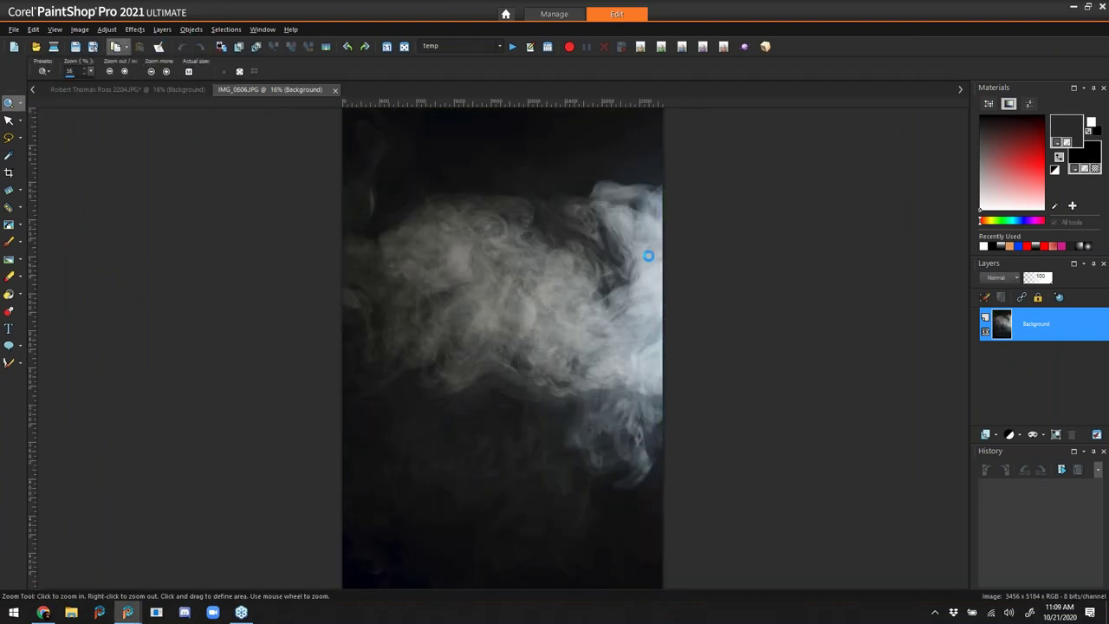
pyautogui.click(143, 90)
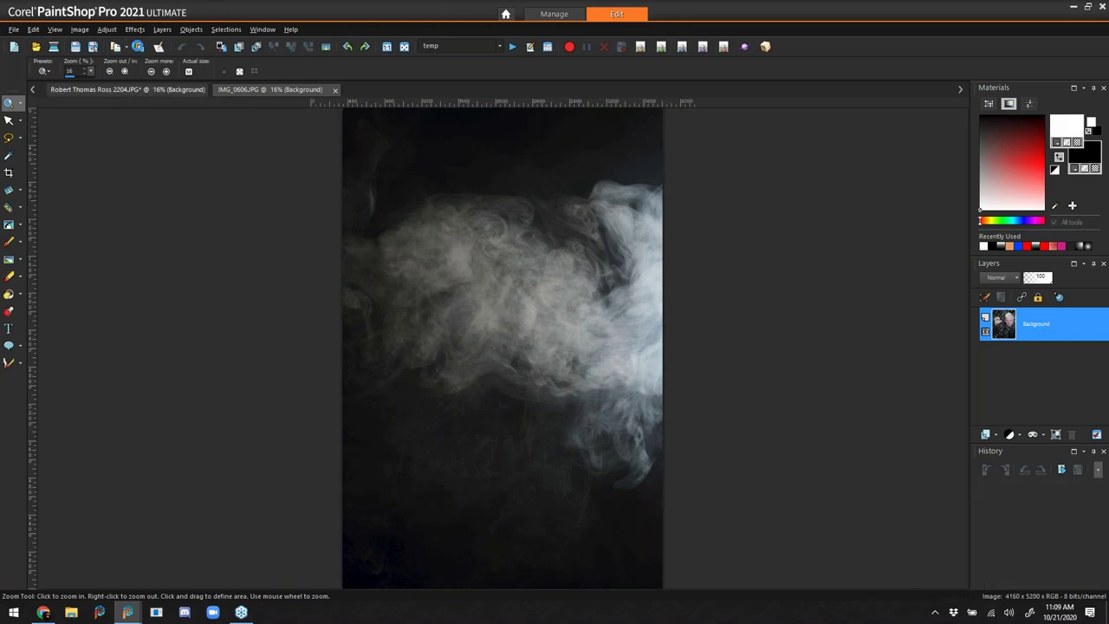
pyautogui.click(141, 48)
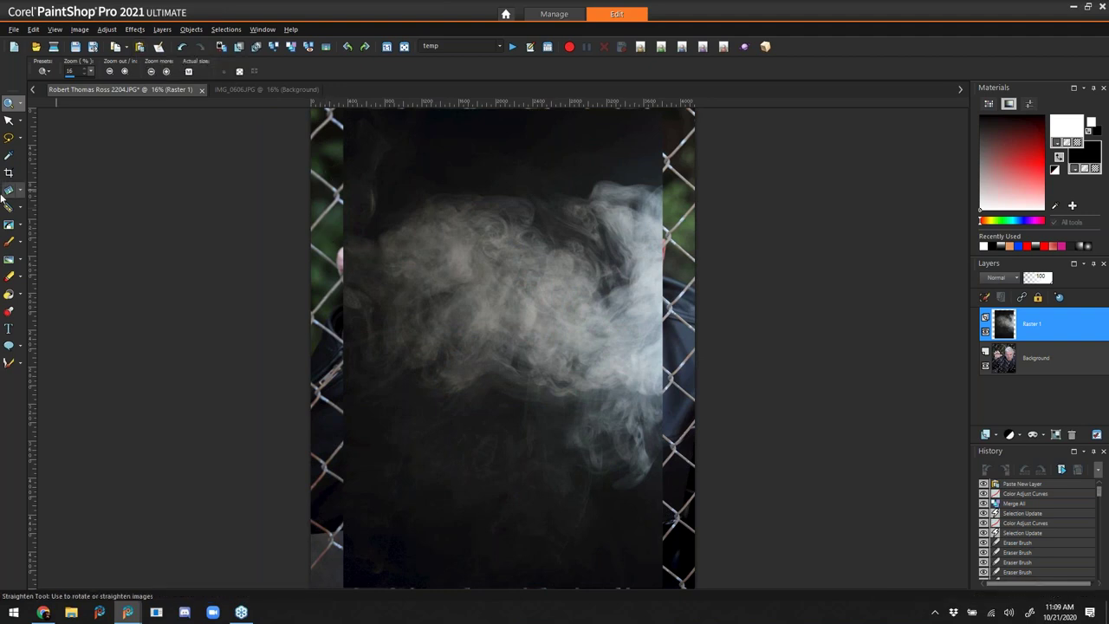
# - Stretch the smoke layer to about 133% width and place it over the jacket, rotated about 9.2 degrees
pyautogui.click(9, 120)
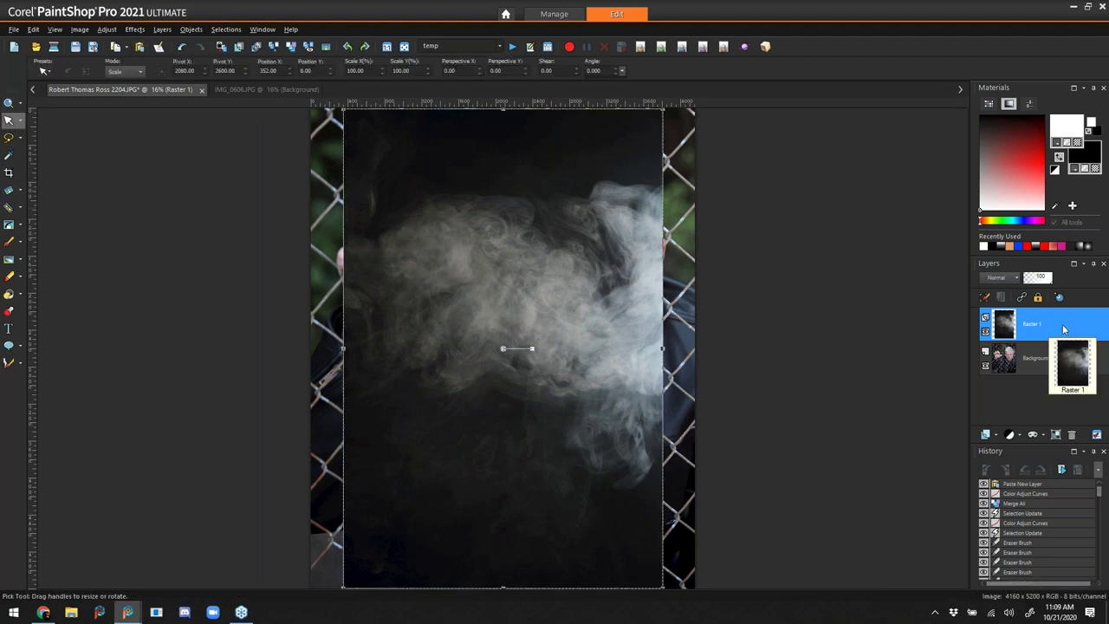
pyautogui.moveTo(661, 347); pyautogui.dragTo(719, 339)
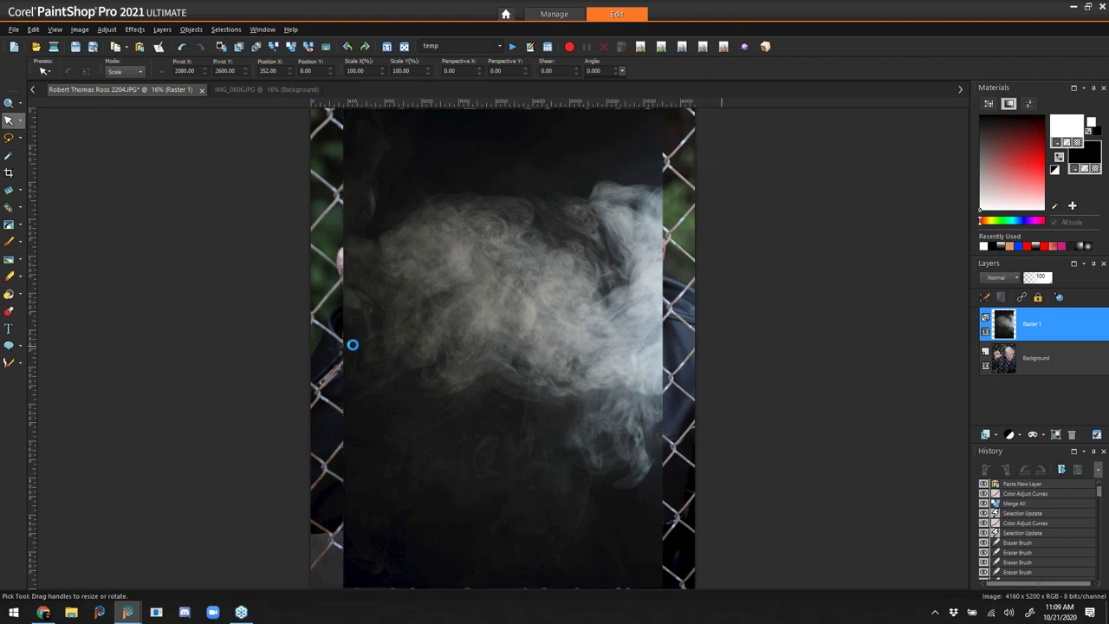
pyautogui.moveTo(350, 344); pyautogui.dragTo(293, 345)
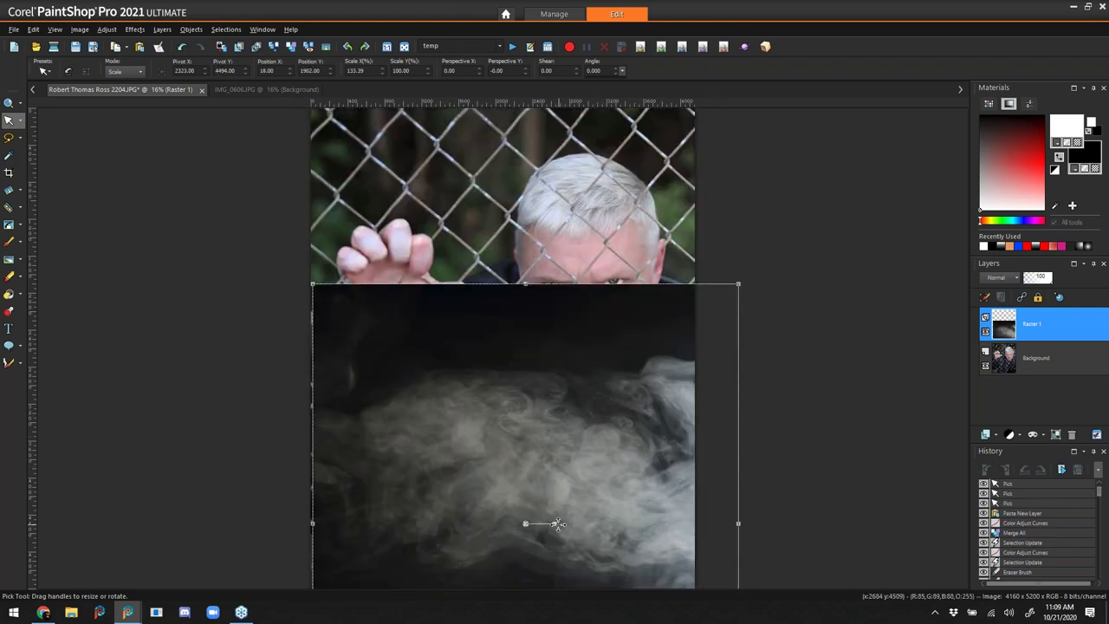
pyautogui.moveTo(554, 524); pyautogui.dragTo(560, 530)
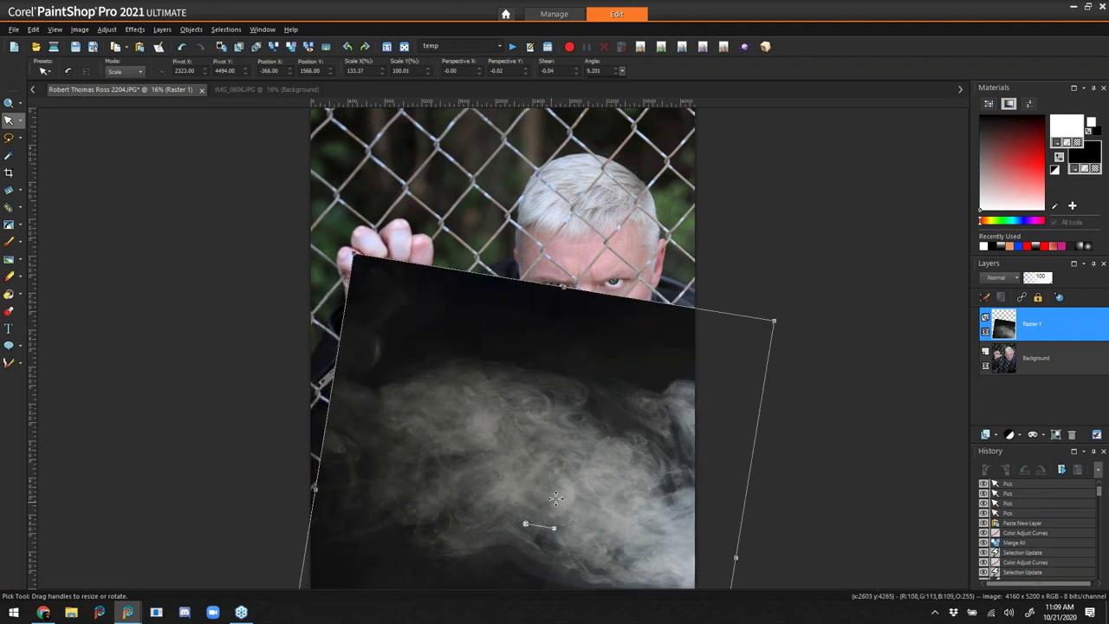
pyautogui.moveTo(581, 504); pyautogui.dragTo(587, 526)
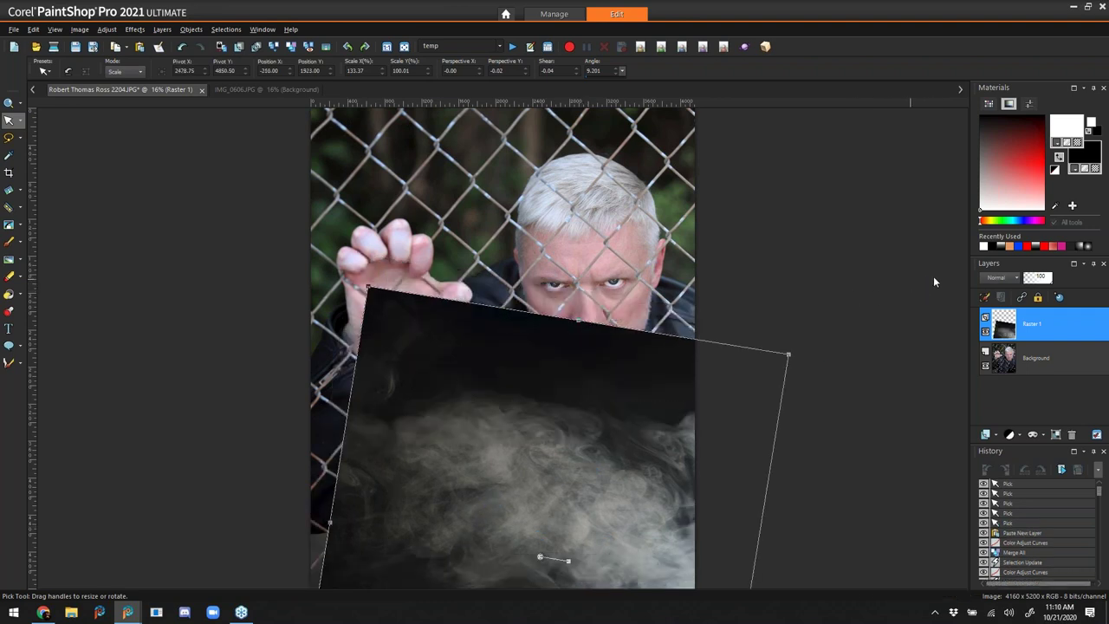
# - Set the smoke layer's blend mode to Screen and add a Show All mask layer to it
pyautogui.click(1010, 277)
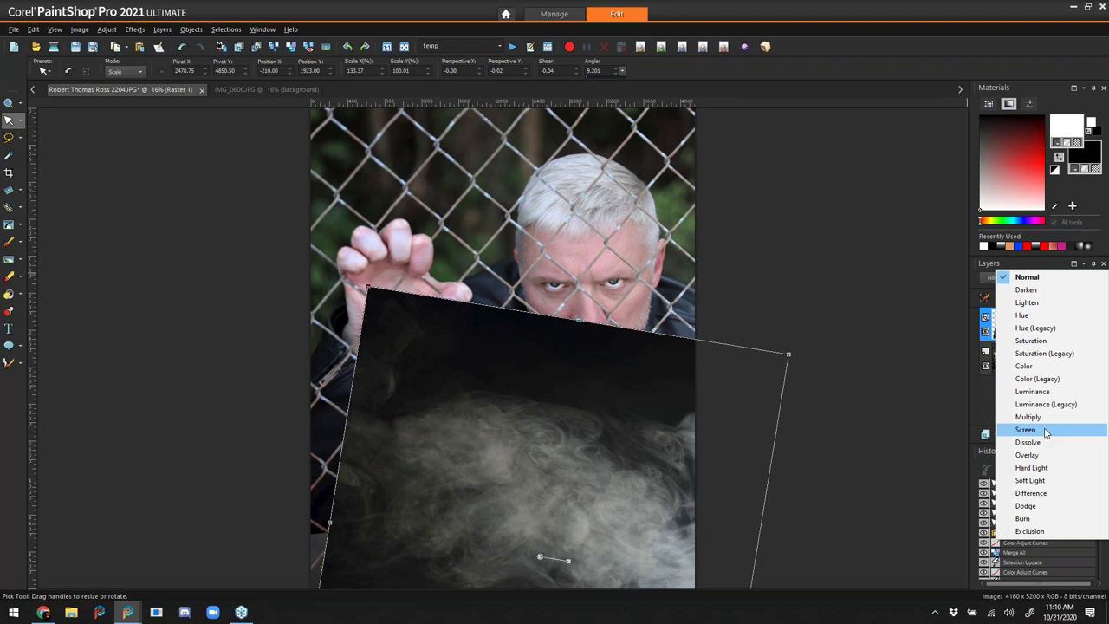
pyautogui.click(1026, 429)
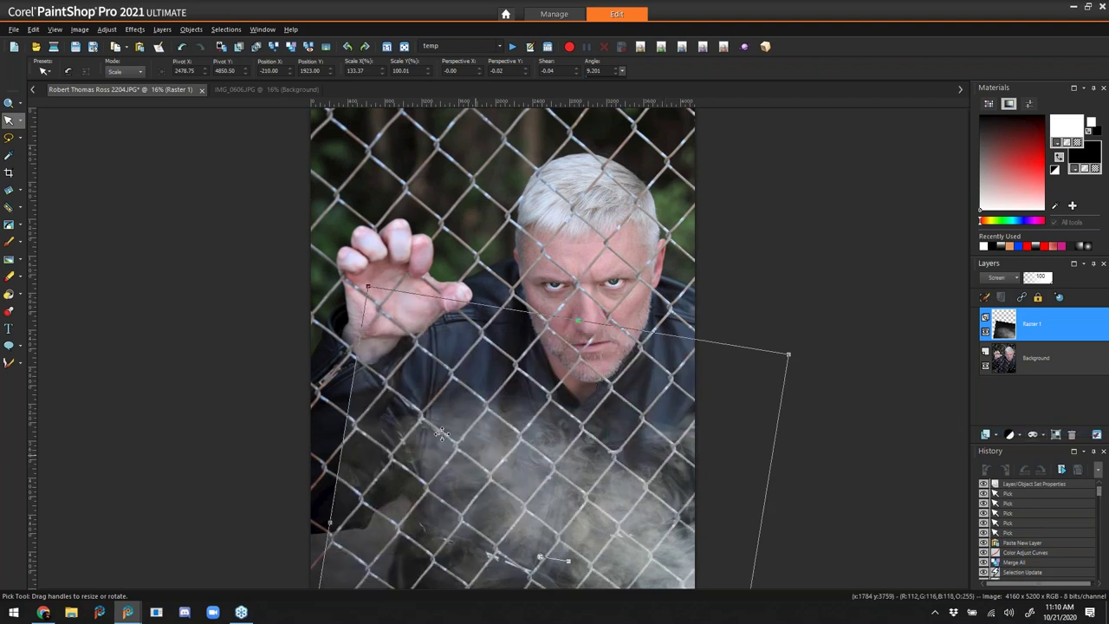
pyautogui.click(164, 30)
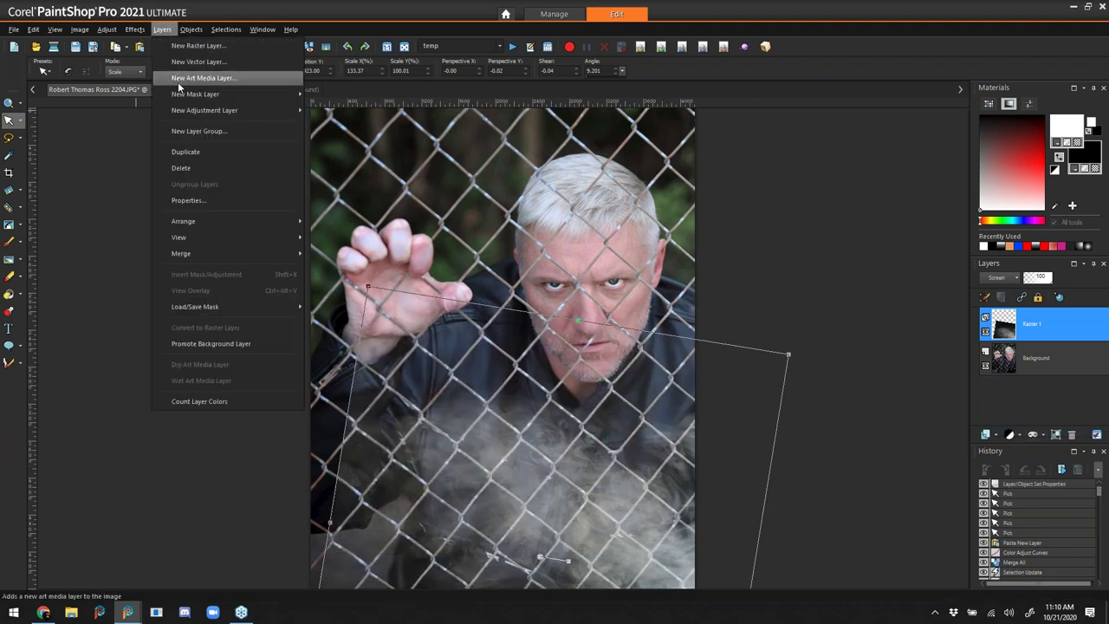
pyautogui.moveTo(249, 92)
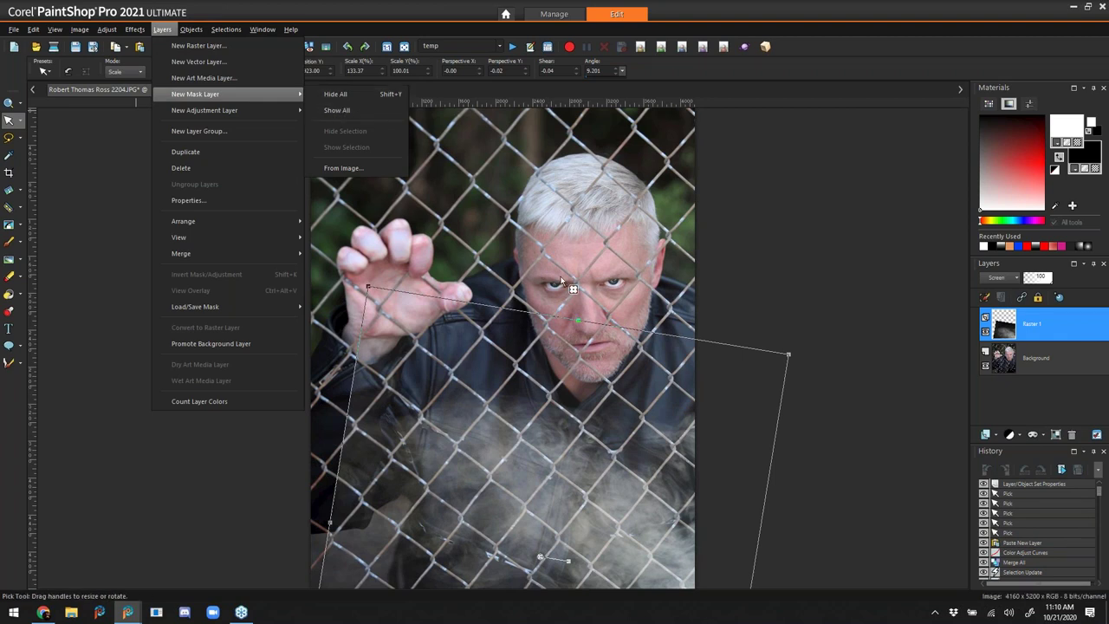
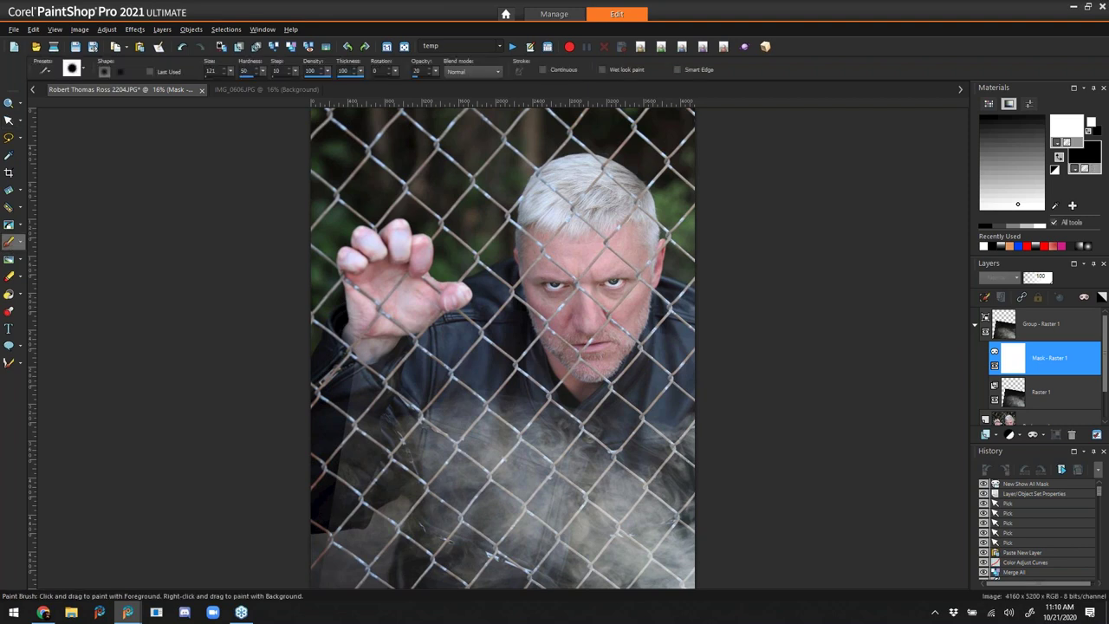
# - Set the Paint Brush to black at 100 opacity, test a stroke through the smoke on the mask, and undo it
pyautogui.click(1054, 169)
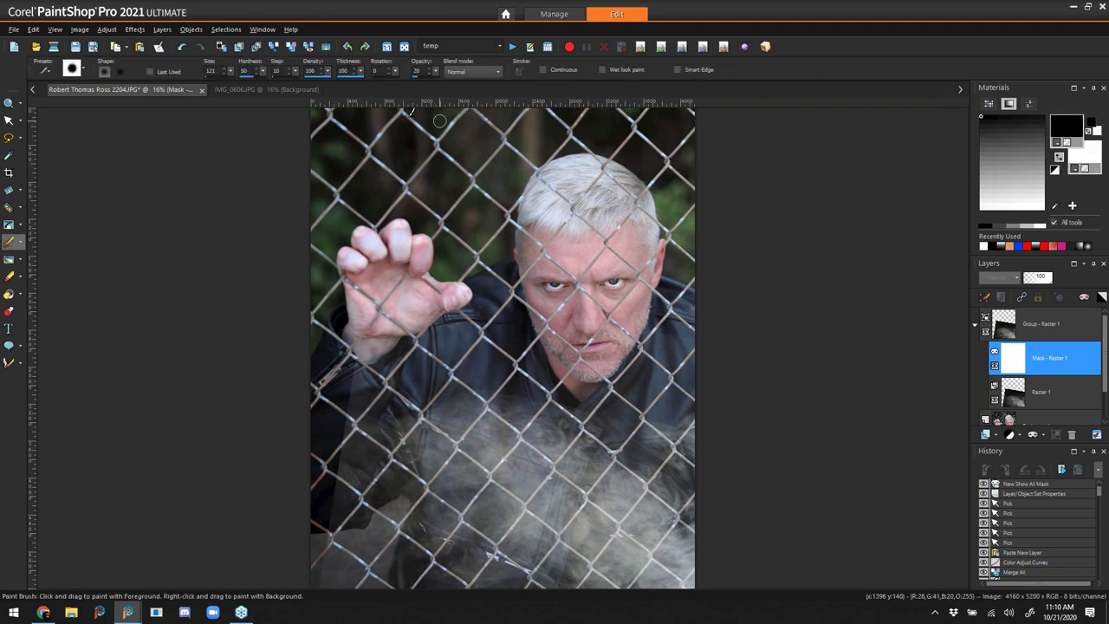
pyautogui.moveTo(464, 78); pyautogui.dragTo(534, 72)
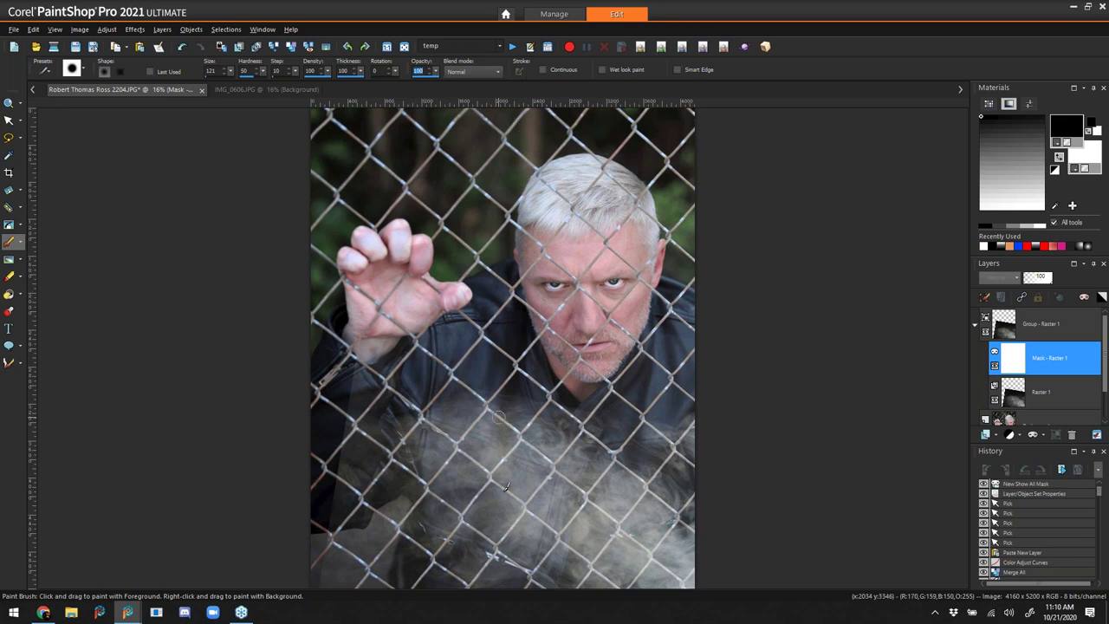
pyautogui.moveTo(491, 460)
pyautogui.keyDown('alt'); pyautogui.mouseDown()
pyautogui.moveTo(476, 461)
pyautogui.moveTo(588, 526)
pyautogui.mouseUp(); pyautogui.keyUp('alt')
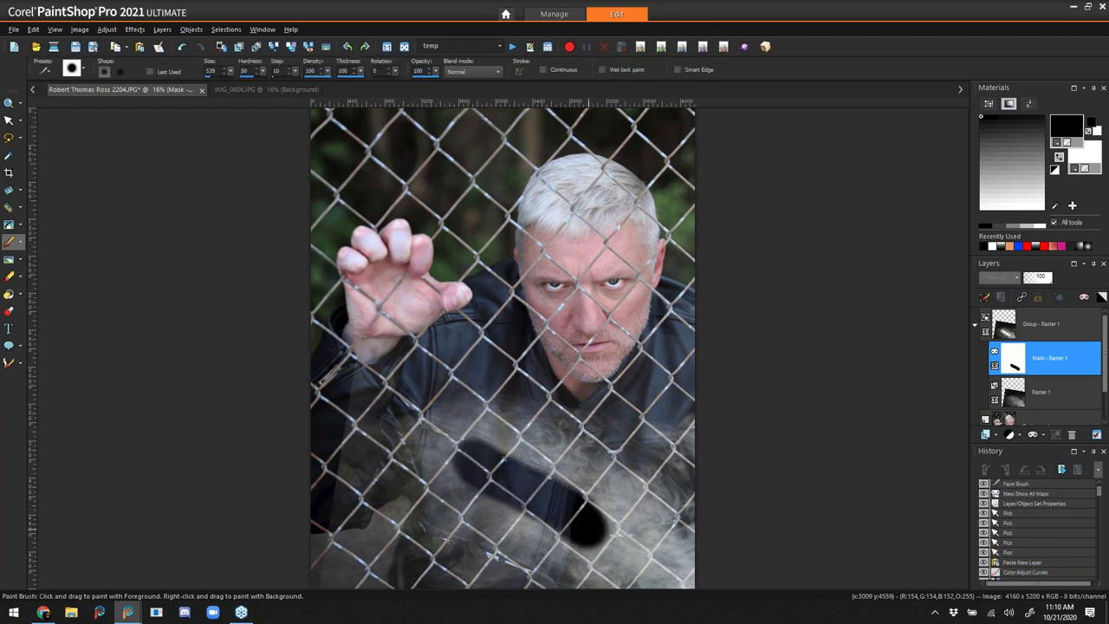
pyautogui.hotkey('ctrl', 'z')
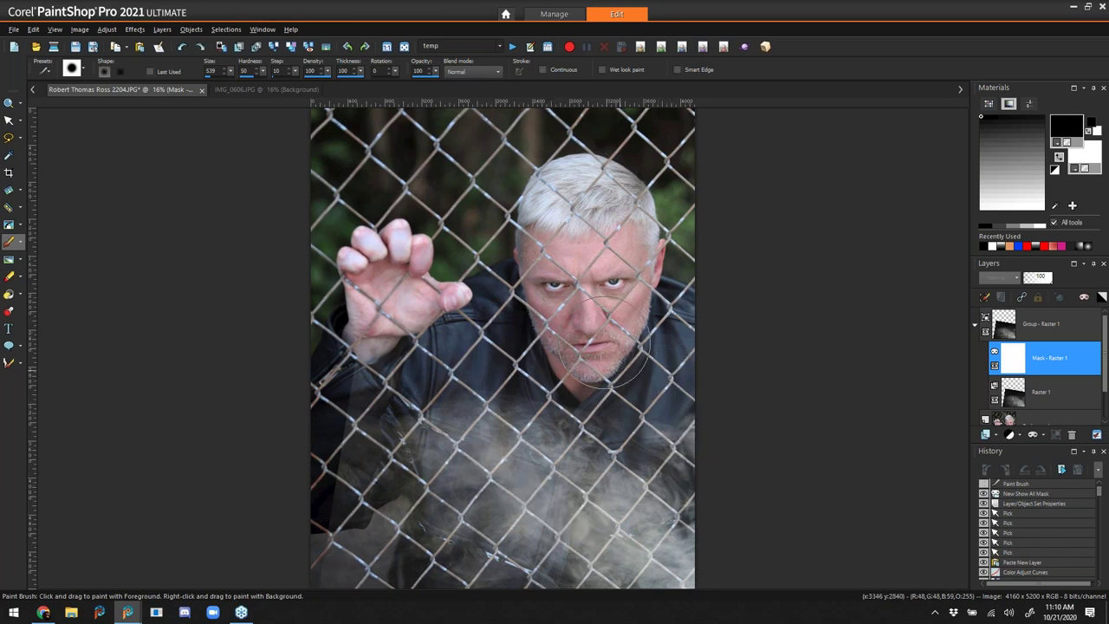
# - Paint black on the mask along the smoke's upper and left edges with a size 839, hardness 0 brush
pyautogui.click(684, 359)
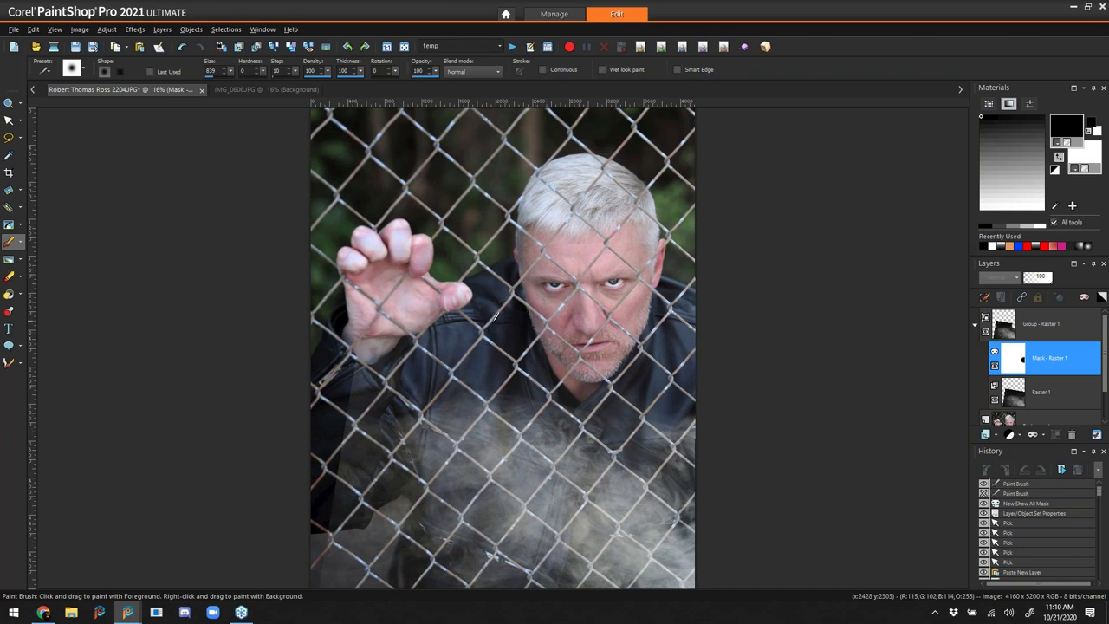
pyautogui.moveTo(394, 305)
pyautogui.mouseDown()
pyautogui.moveTo(368, 309)
pyautogui.moveTo(338, 368)
pyautogui.moveTo(356, 375)
pyautogui.moveTo(334, 366)
pyautogui.moveTo(329, 383)
pyautogui.moveTo(330, 525)
pyautogui.moveTo(310, 344)
pyautogui.moveTo(358, 303)
pyautogui.moveTo(344, 350)
pyautogui.moveTo(297, 396)
pyautogui.moveTo(319, 395)
pyautogui.moveTo(307, 503)
pyautogui.moveTo(322, 596)
pyautogui.mouseUp()
pyautogui.moveTo(352, 390); pyautogui.dragTo(413, 295)
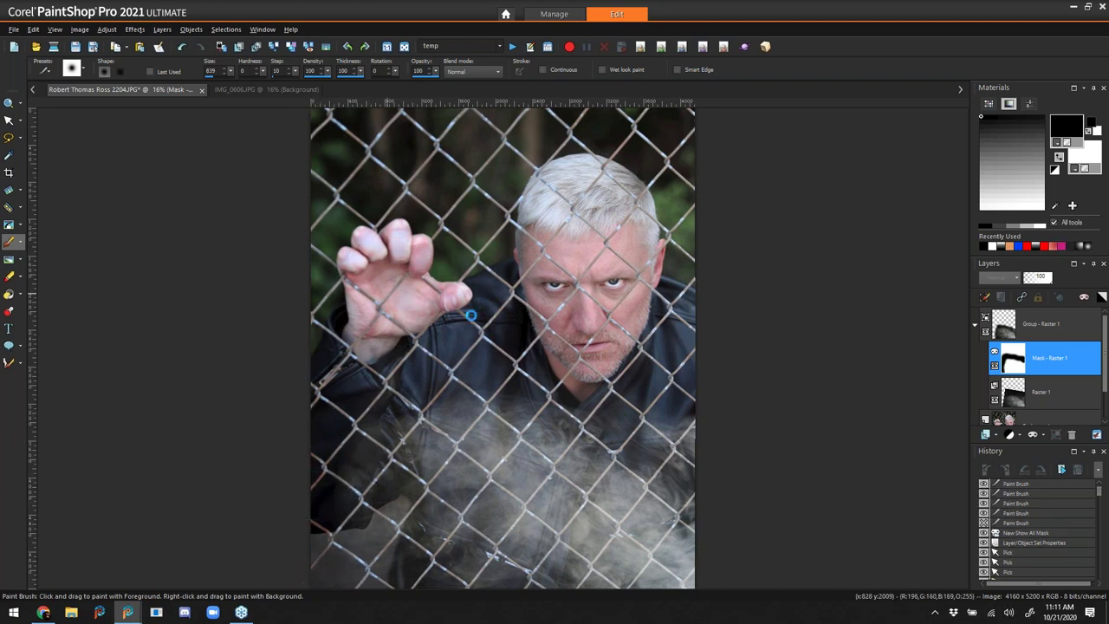
pyautogui.moveTo(476, 324)
pyautogui.mouseDown()
pyautogui.moveTo(634, 339)
pyautogui.moveTo(676, 359)
pyautogui.moveTo(686, 379)
pyautogui.moveTo(716, 381)
pyautogui.mouseUp()
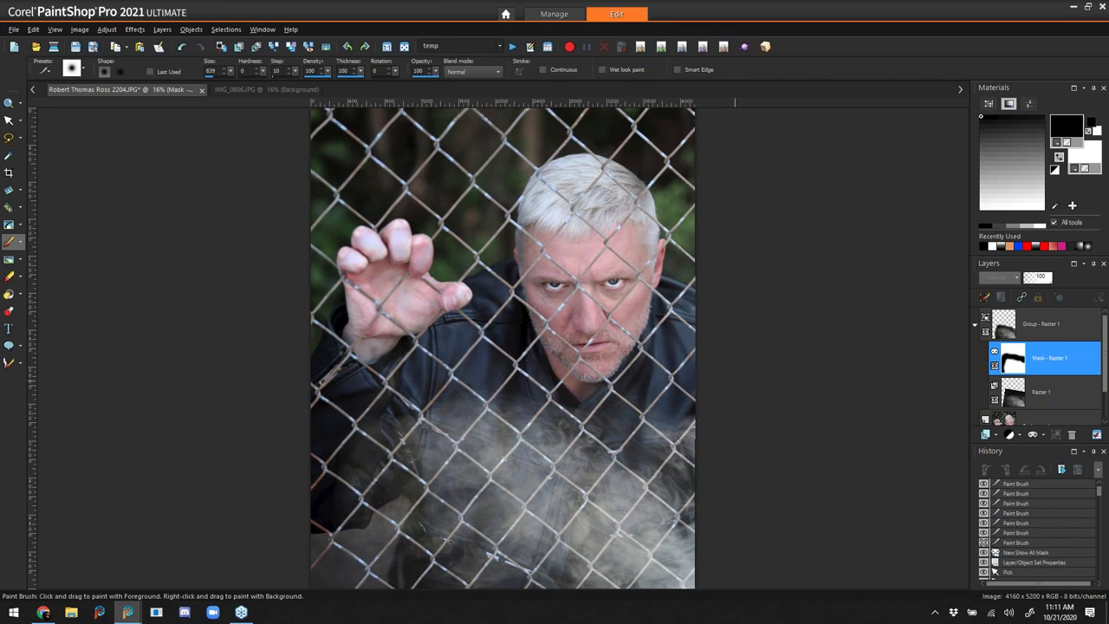
# - Lower the smoke layer group's opacity to about 69 and merge all layers into the Background
pyautogui.click(1055, 319)
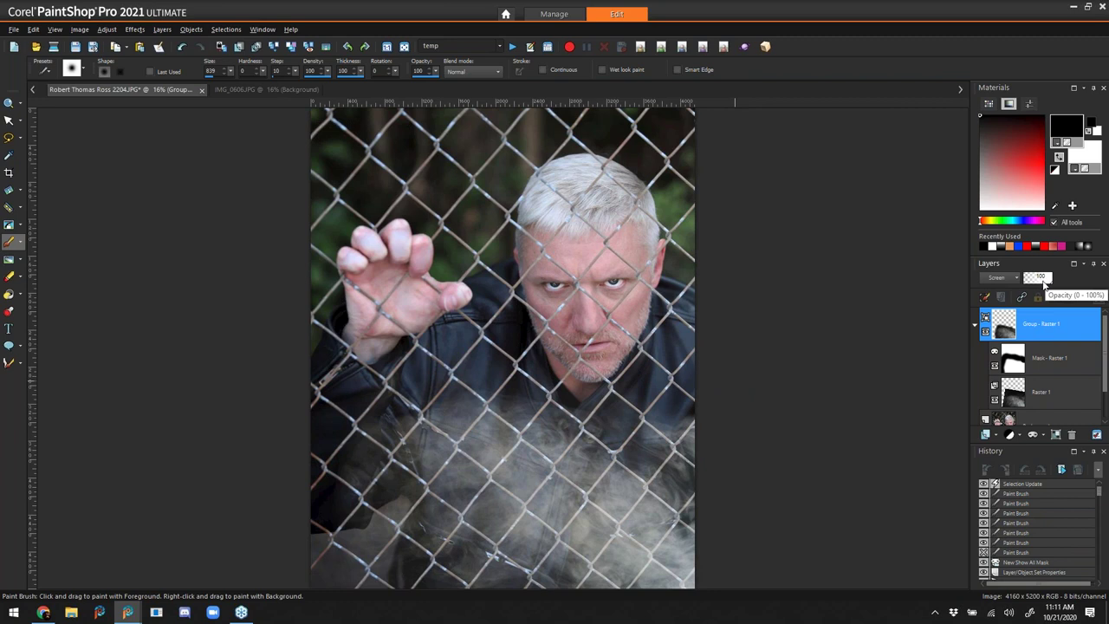
pyautogui.click(1044, 278)
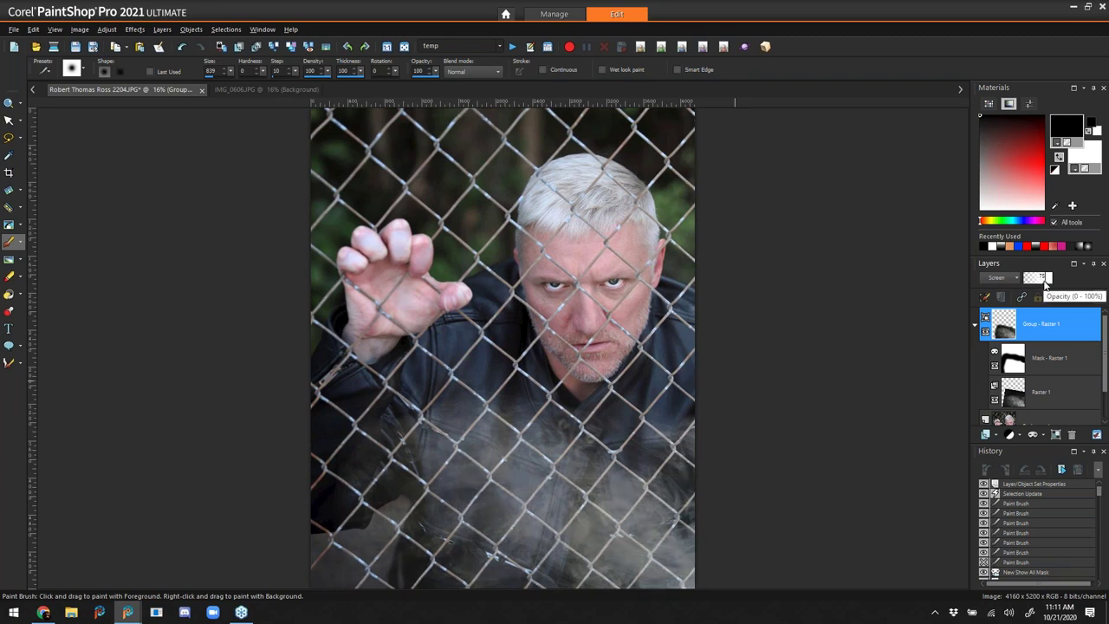
pyautogui.moveTo(1044, 284); pyautogui.dragTo(1039, 284)
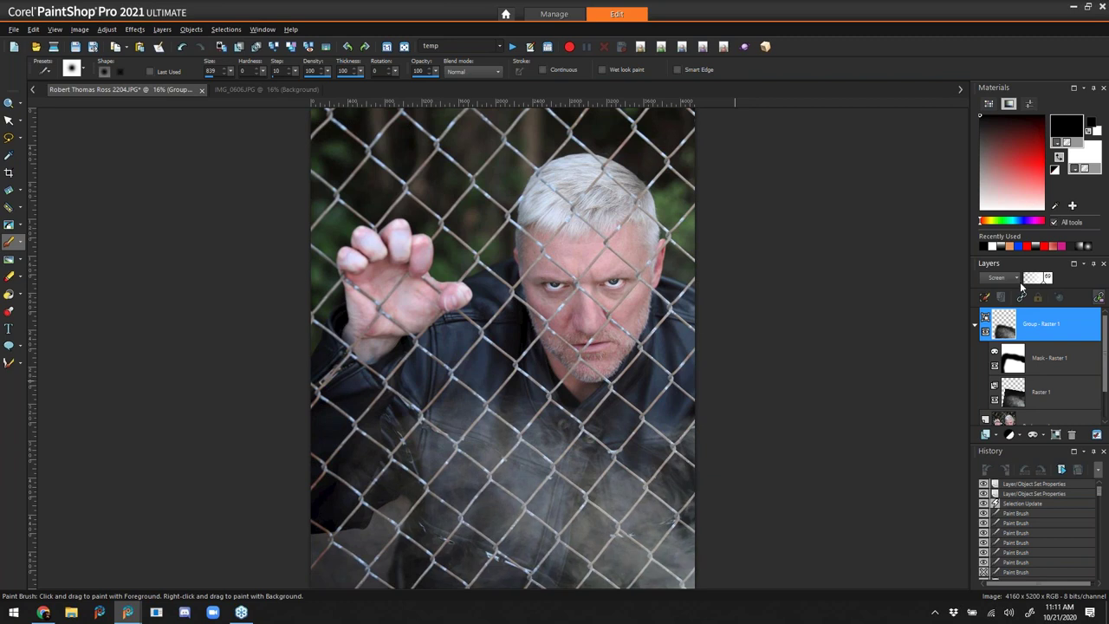
pyautogui.click(292, 50)
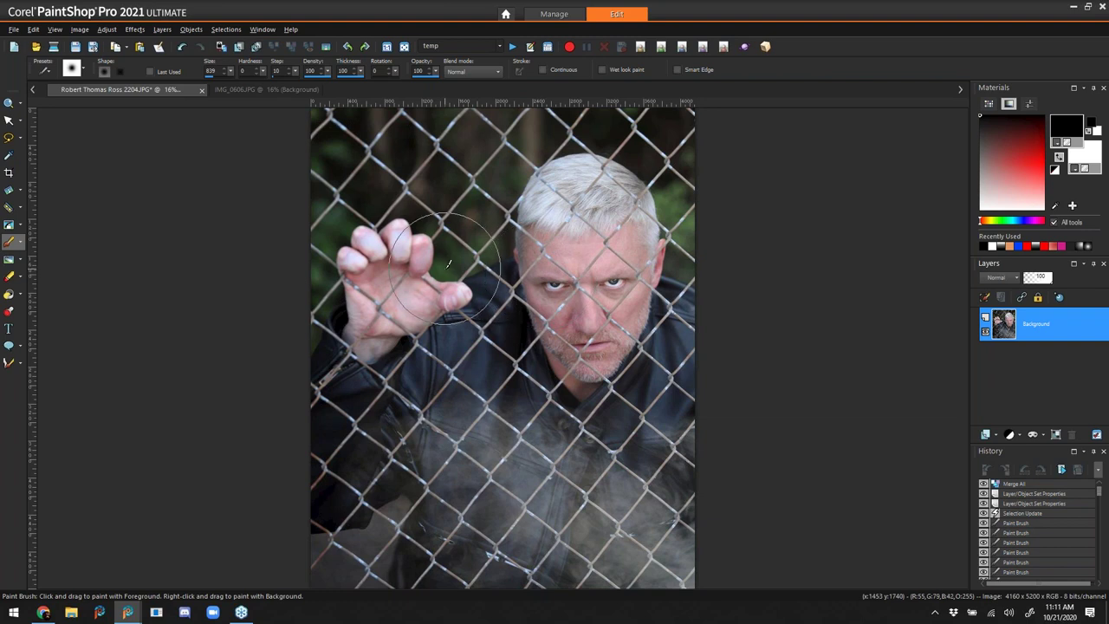
# - Open the T-01 Mono.jpg texture from the image library, copy it, and paste it into the portrait as a new layer
pyautogui.click(115, 46)
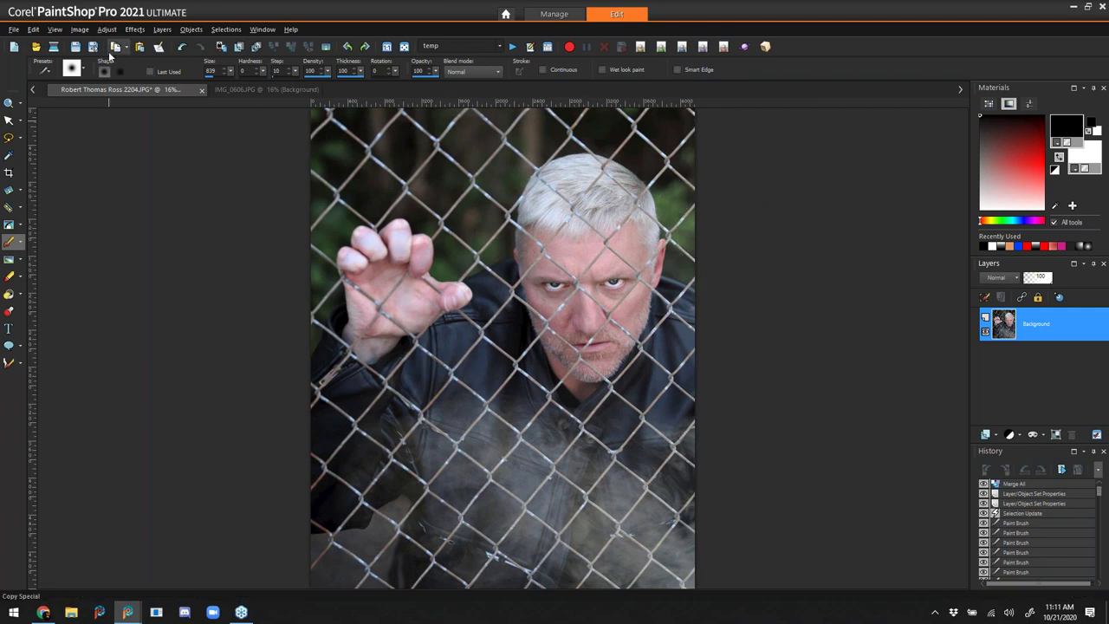
pyautogui.click(562, 17)
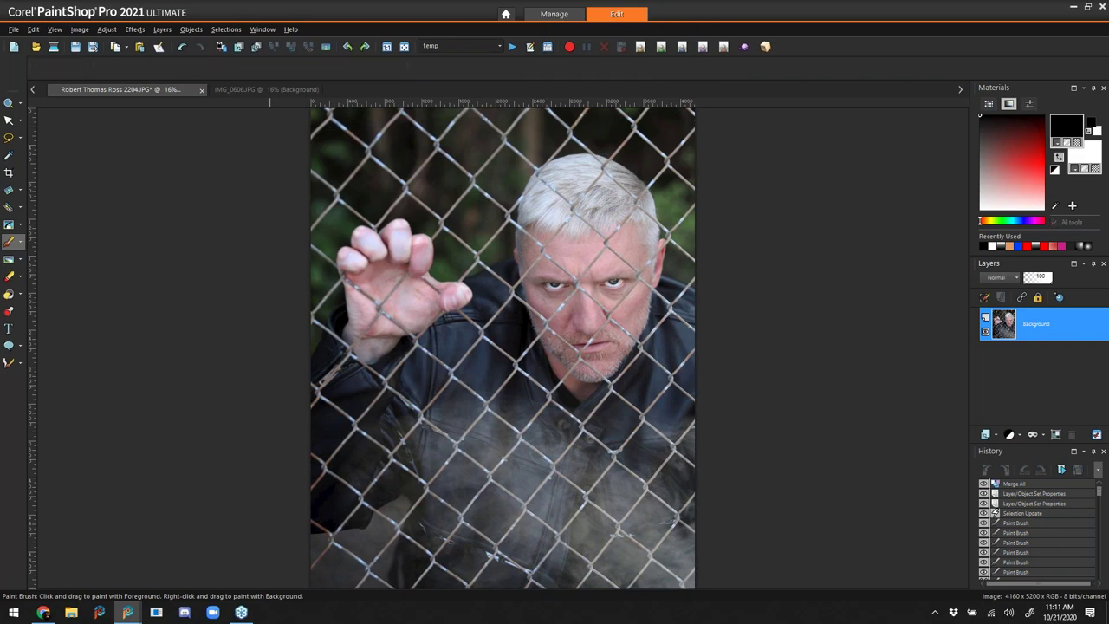
pyautogui.click(554, 14)
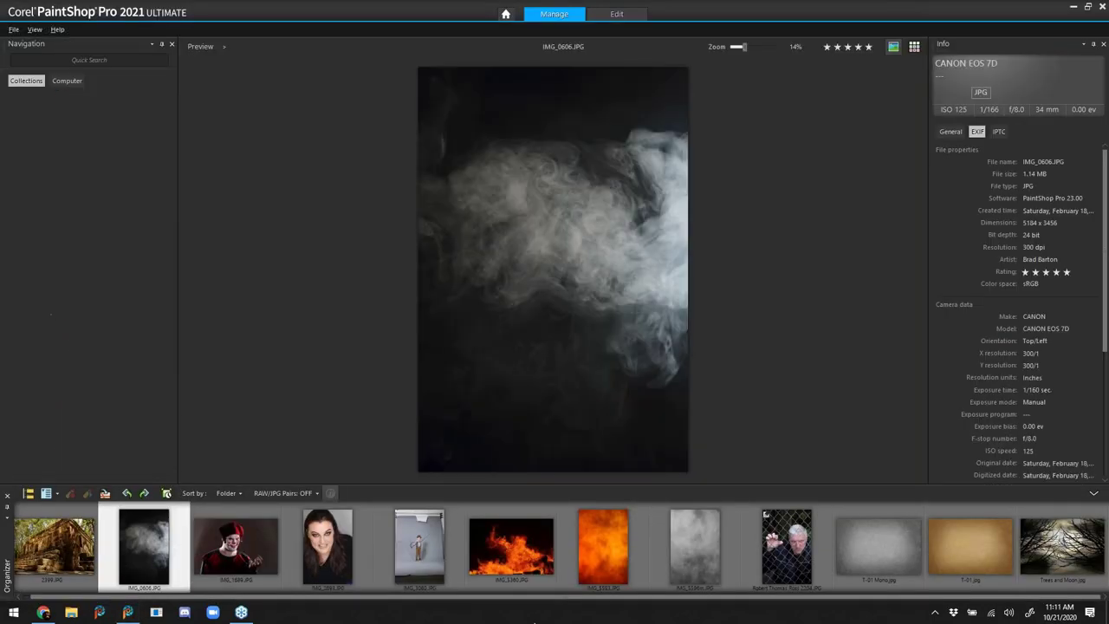
pyautogui.click(864, 519)
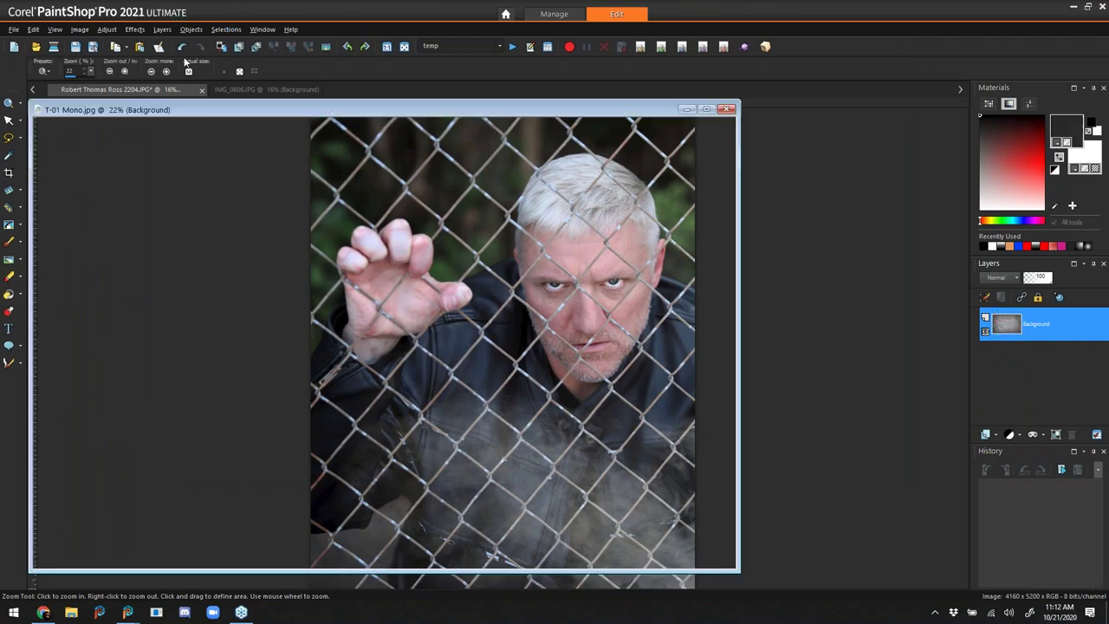
pyautogui.click(116, 48)
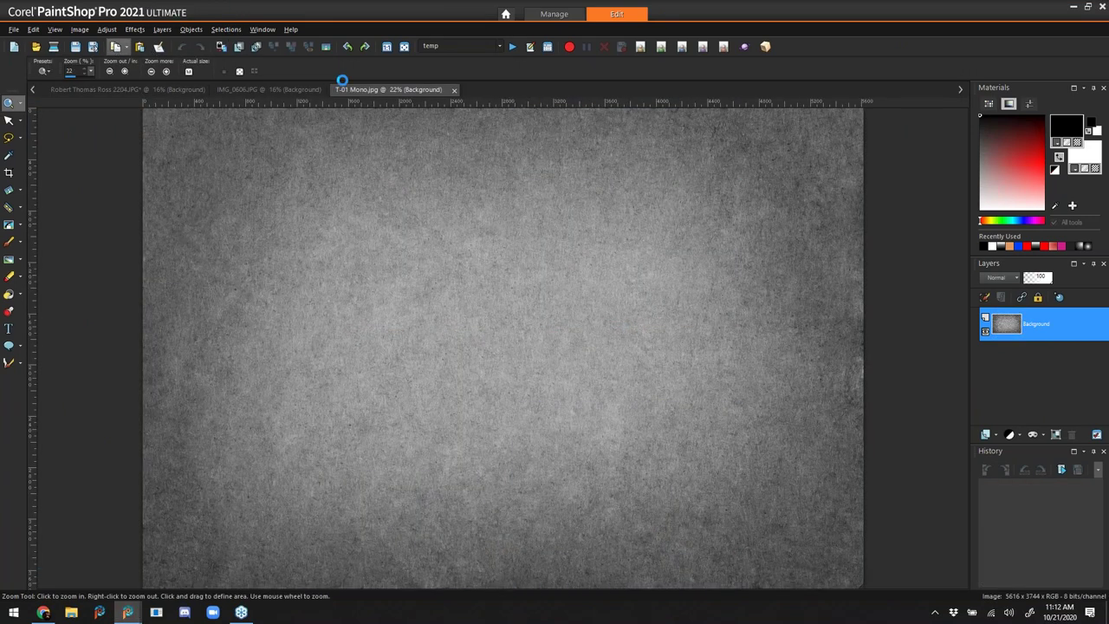
pyautogui.click(117, 90)
pyautogui.click(139, 46)
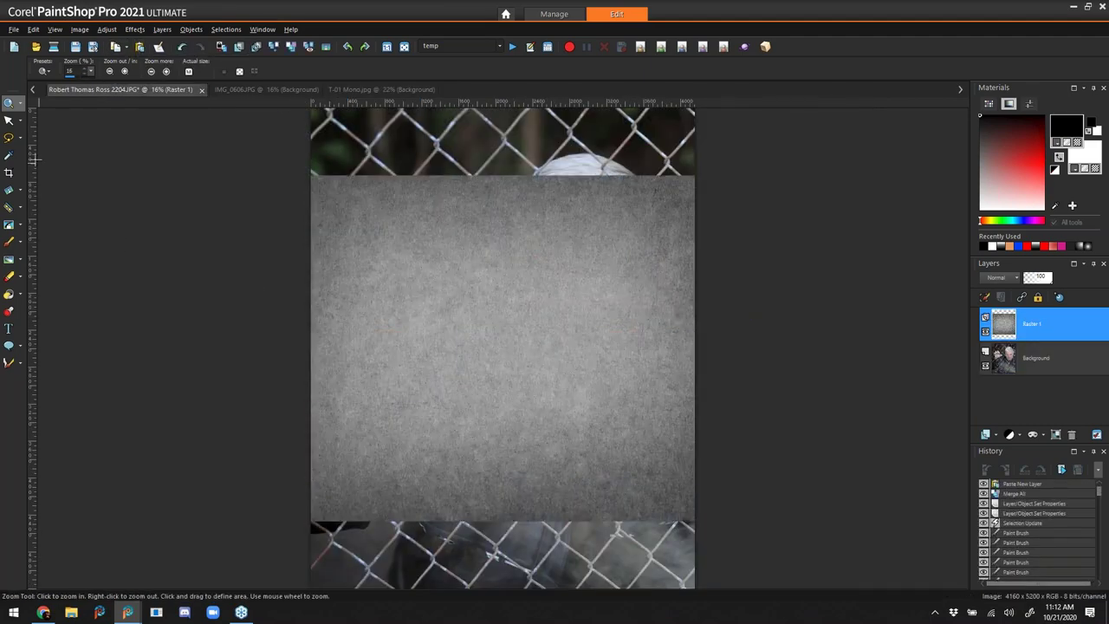
# - Rotate the texture layer to 270 degrees and stretch it sideways to about 114 percent so it covers the portrait's full width
pyautogui.press('k')
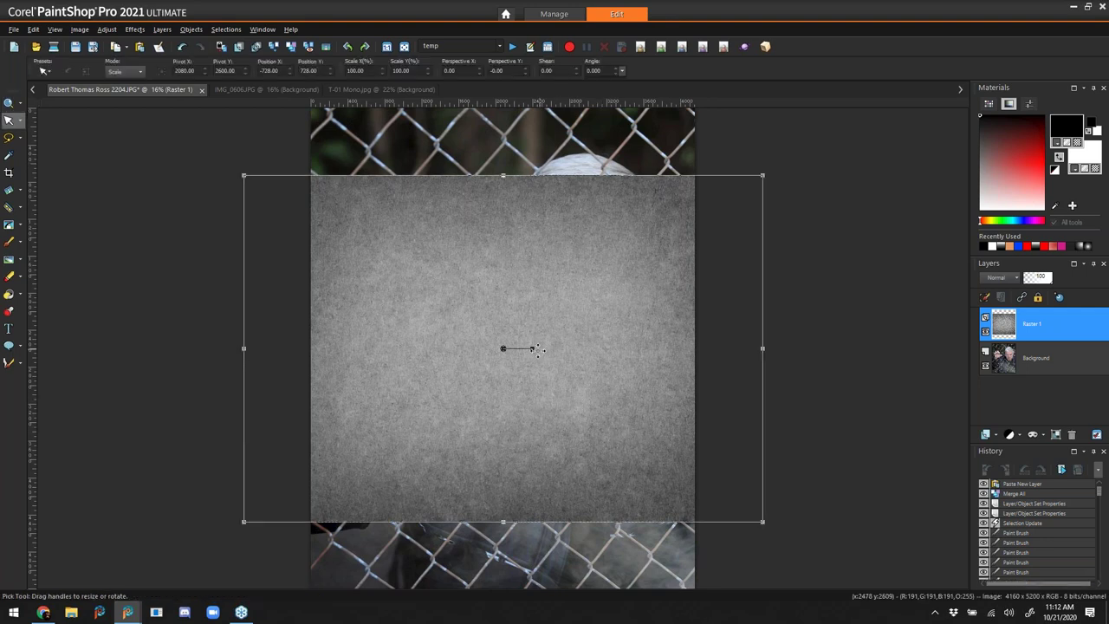
pyautogui.moveTo(532, 349); pyautogui.dragTo(502, 330)
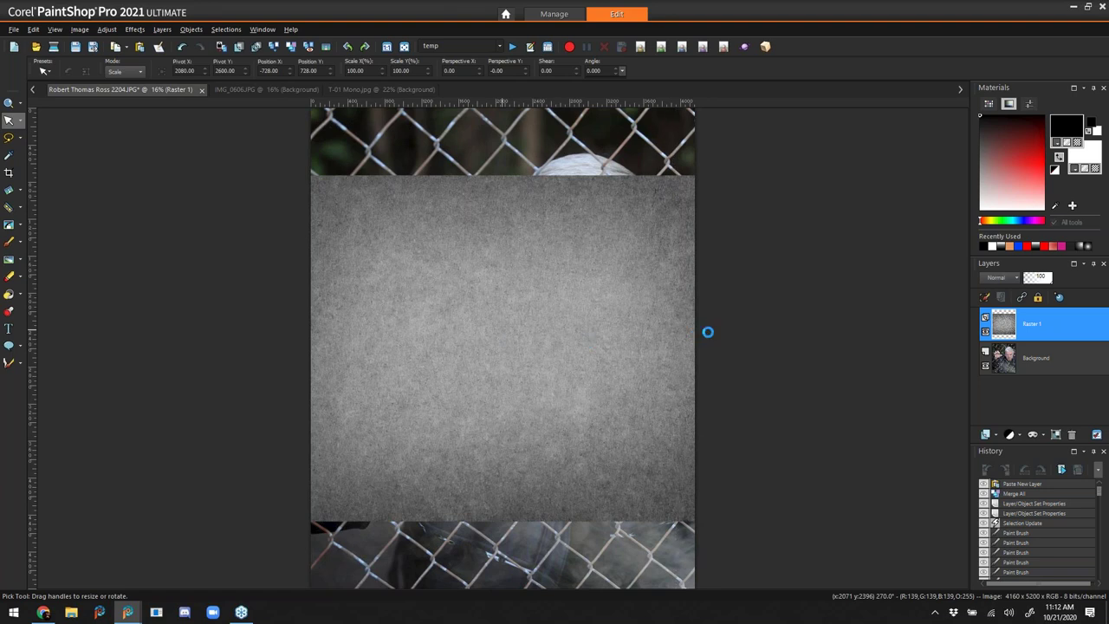
pyautogui.moveTo(678, 348); pyautogui.dragTo(700, 343)
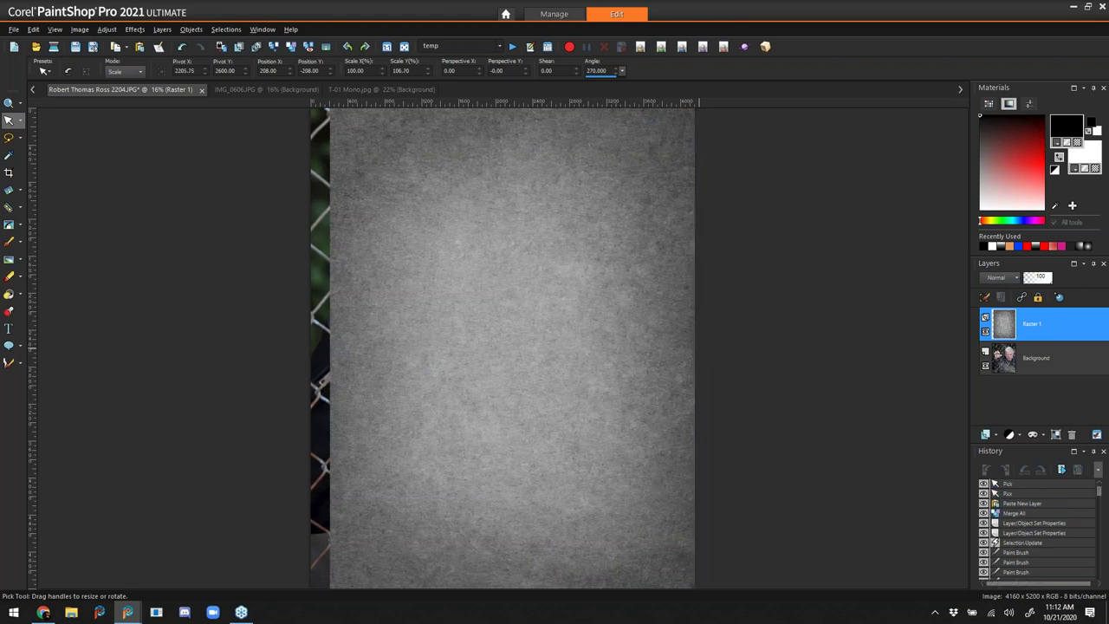
pyautogui.moveTo(330, 347); pyautogui.dragTo(307, 344)
# - Copy the Background portrait with the texture layer temporarily hidden, and paste it as a new layer above the texture
pyautogui.click(985, 332)
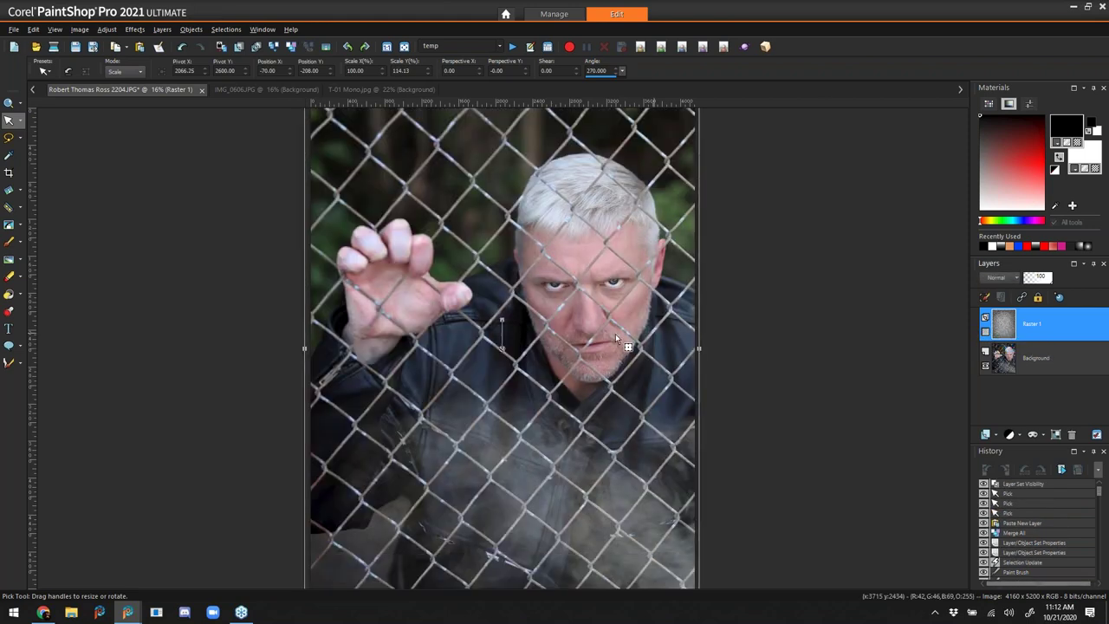
pyautogui.click(113, 47)
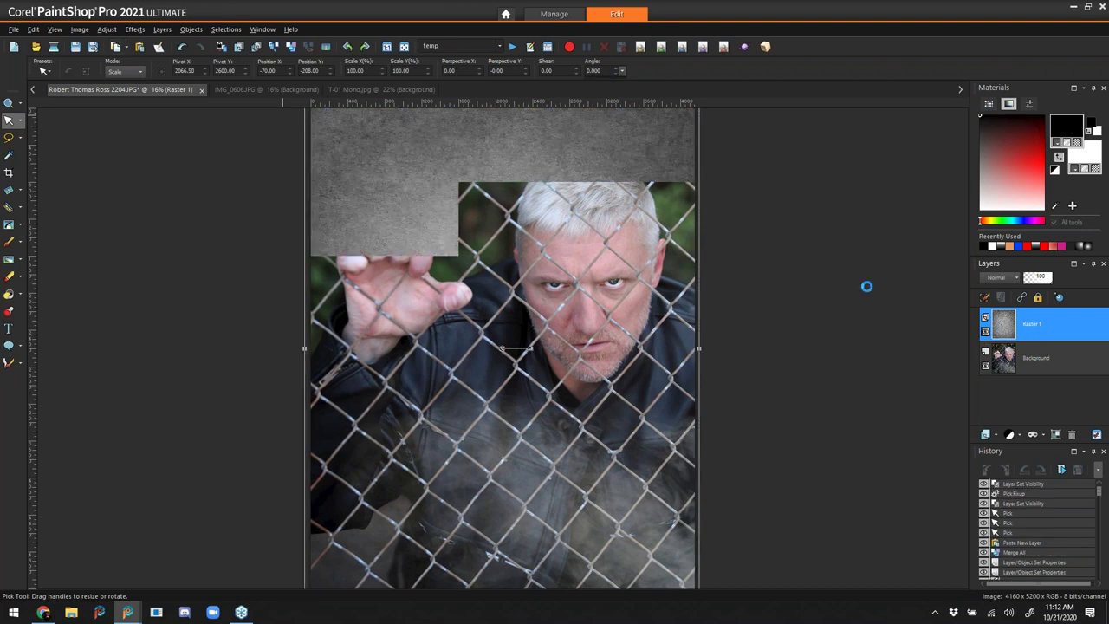
pyautogui.click(139, 46)
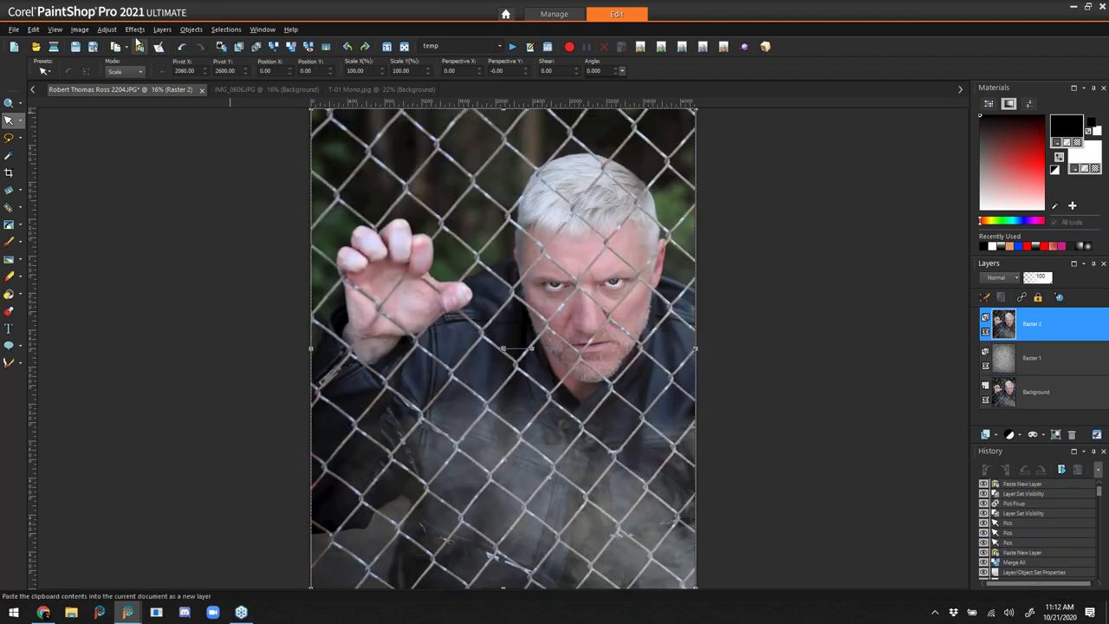
# - Convert the pasted portrait layer to monochrome with the Channel Mixer at Red 85, Green 0, Blue 0 and Constant 0
pyautogui.click(107, 30)
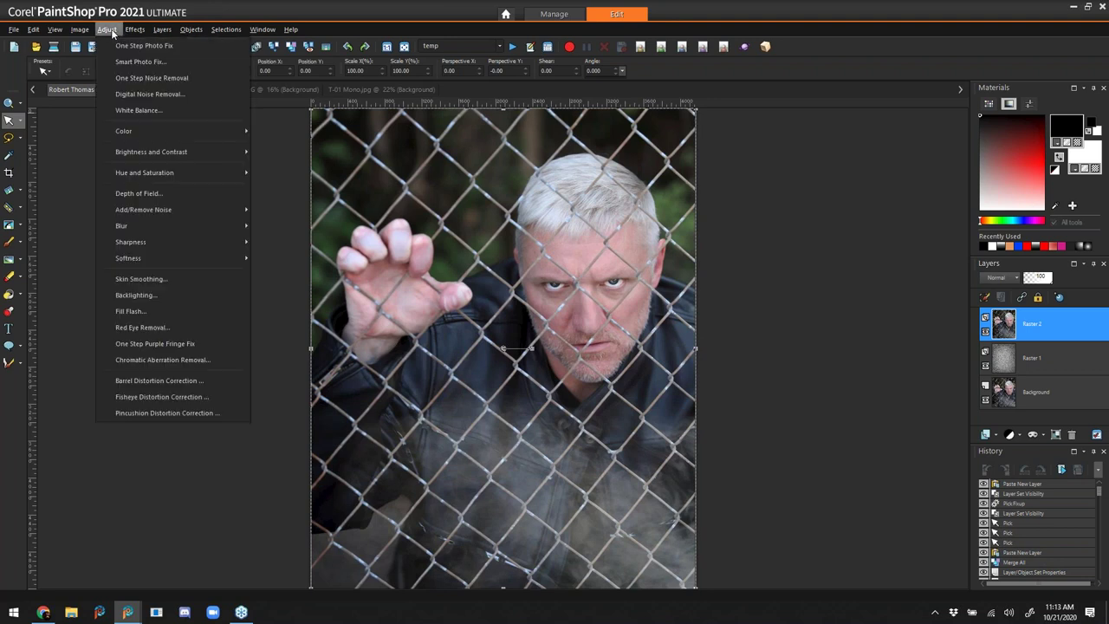
pyautogui.moveTo(170, 131)
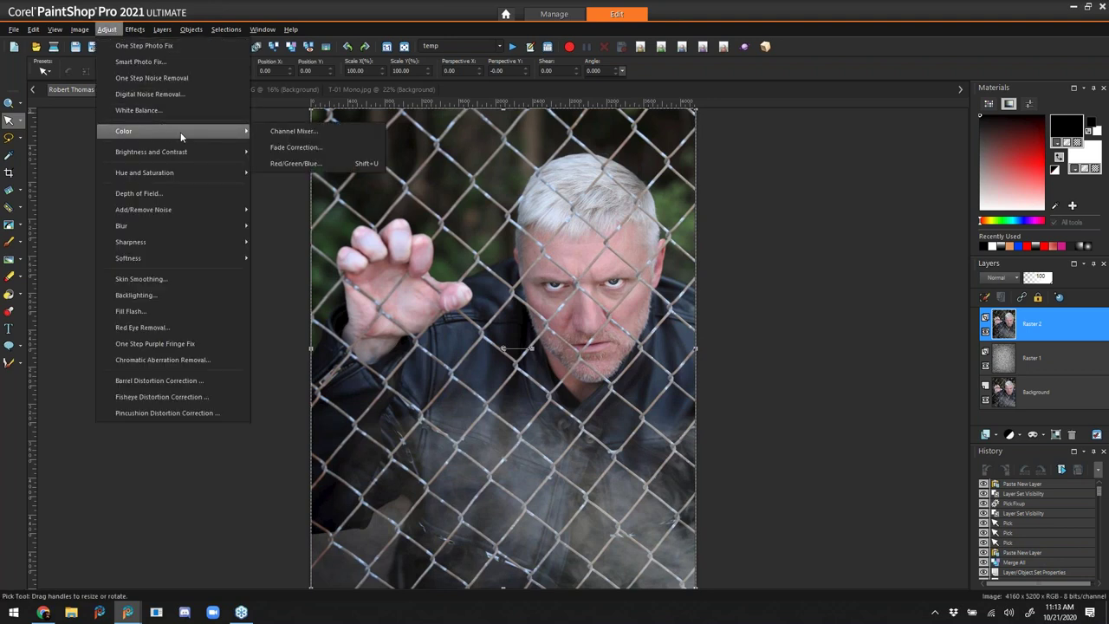
pyautogui.click(317, 132)
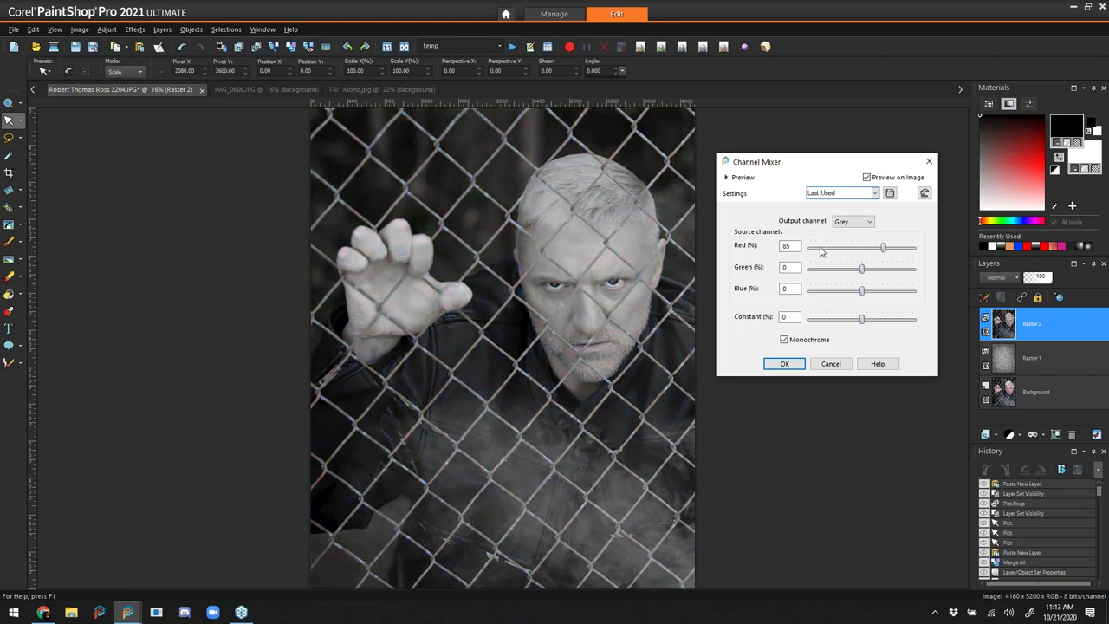
pyautogui.click(784, 368)
# - Apply Highlight/Midtone/Shadow with Shadow 100, Midtone 0 and Highlight 0 to the monochrome layer, and set its blend mode to Soft Light
pyautogui.click(107, 30)
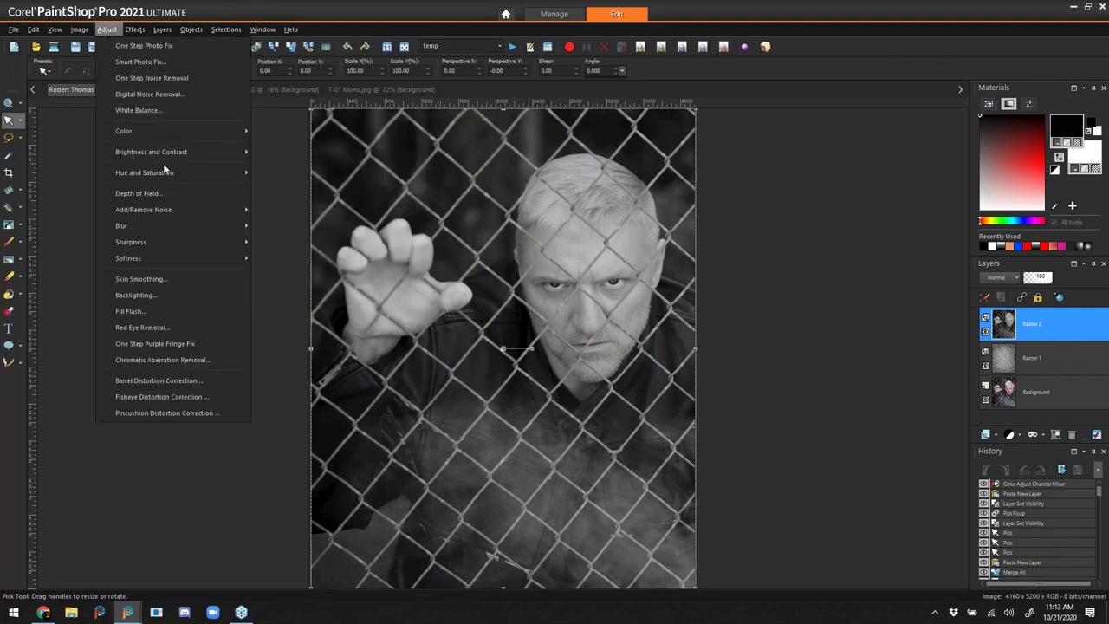
pyautogui.moveTo(191, 152)
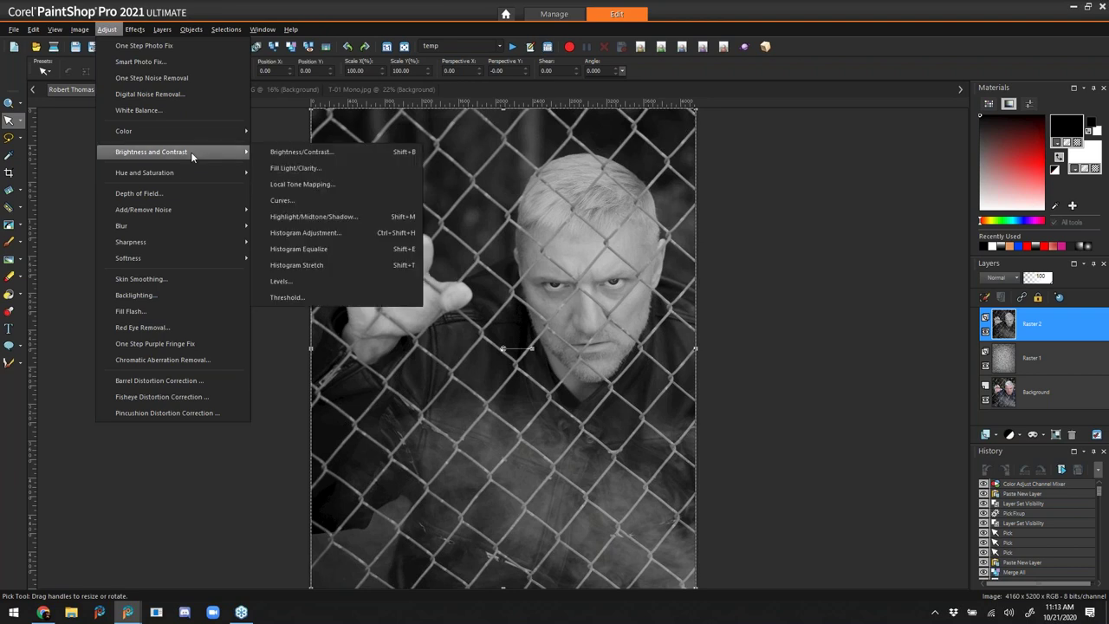
pyautogui.click(358, 217)
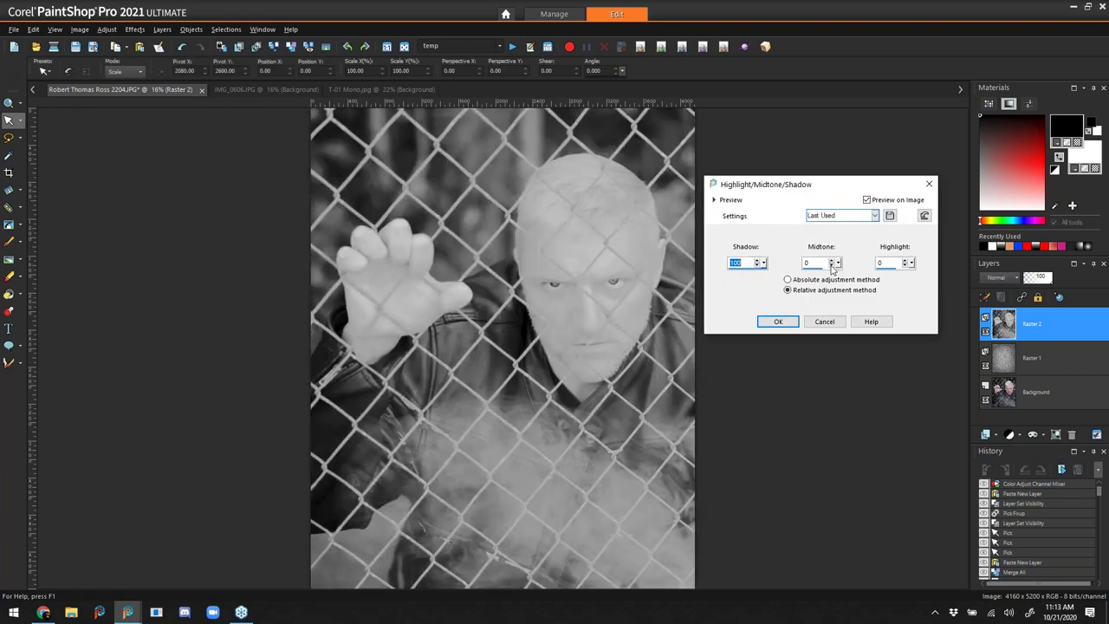
pyautogui.click(779, 322)
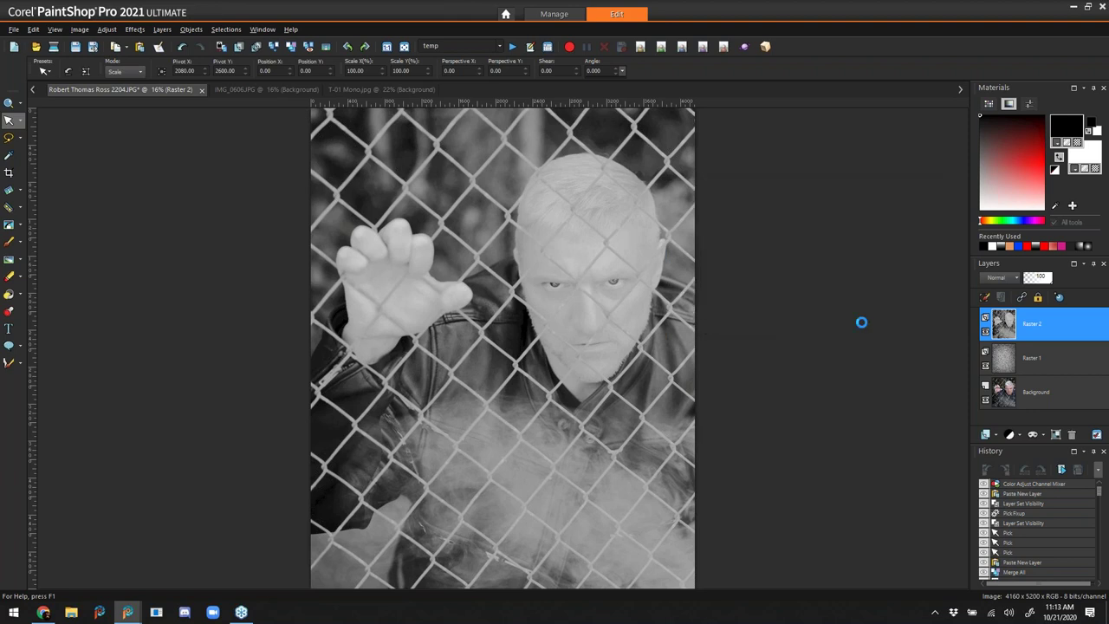
pyautogui.click(1002, 278)
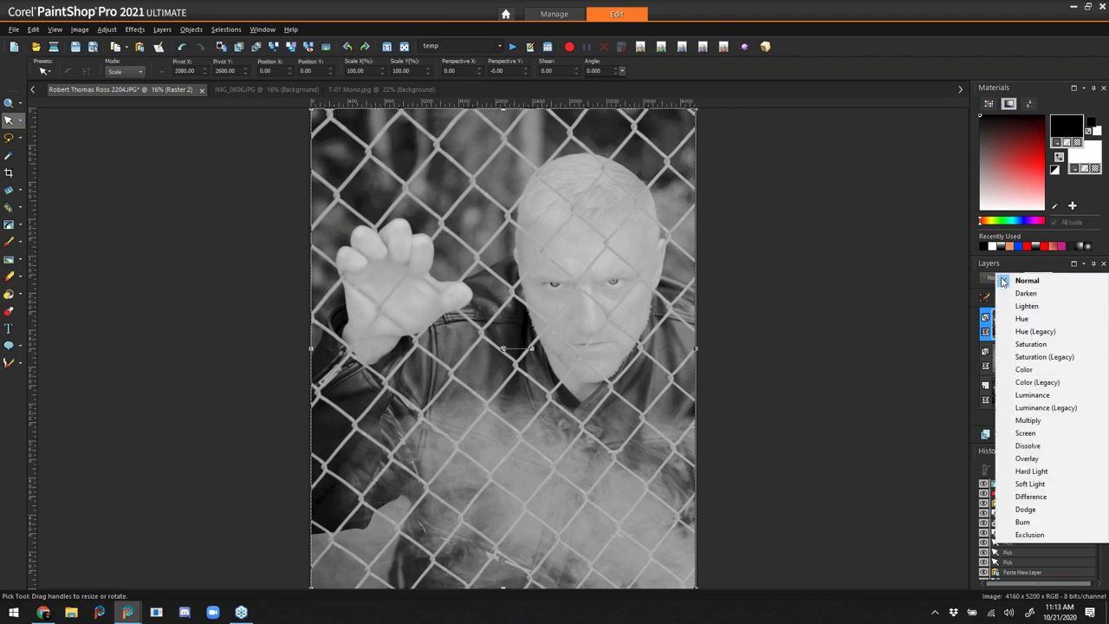
pyautogui.click(1031, 484)
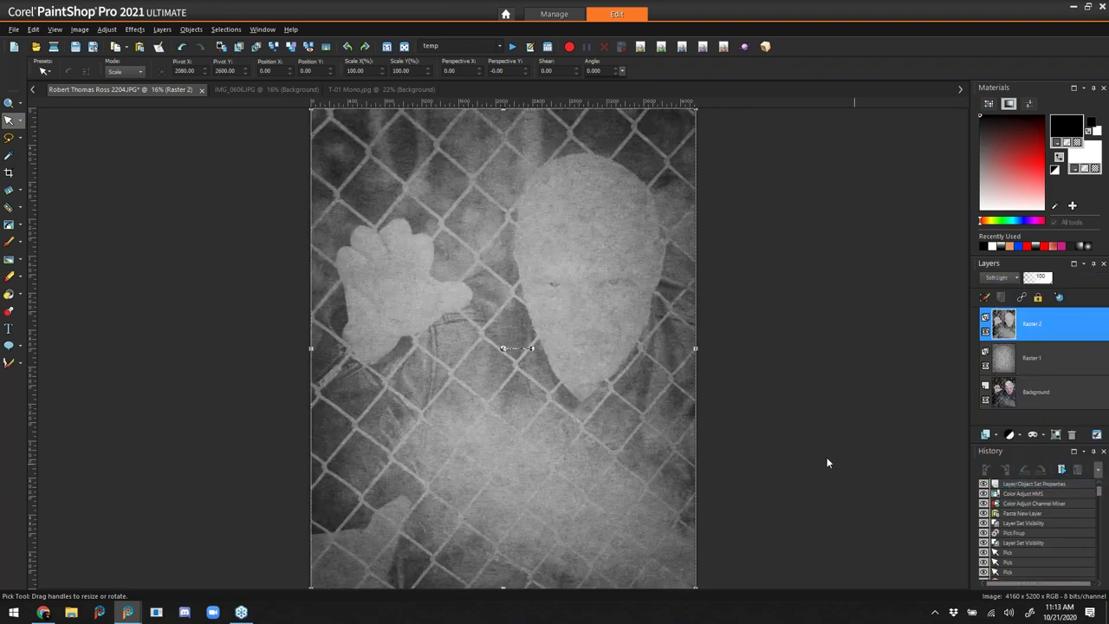
# - Add a second pasted copy of the portrait, made monochrome with the Channel Mixer at Red 85 and blended in Soft Light
pyautogui.click(136, 48)
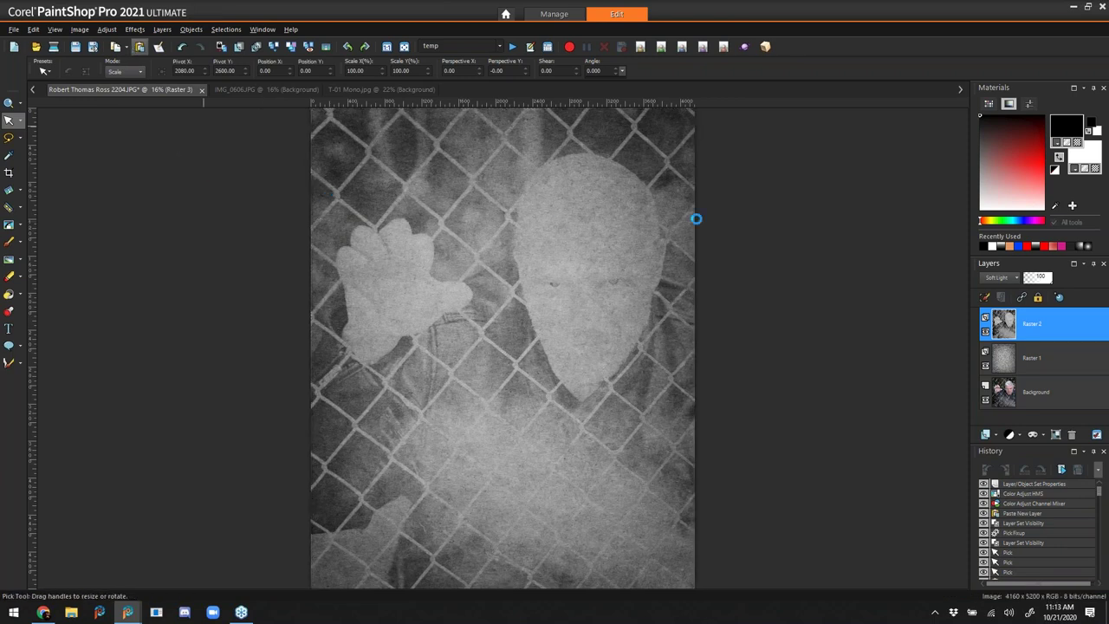
pyautogui.click(134, 30)
pyautogui.moveTo(107, 28)
pyautogui.moveTo(159, 130)
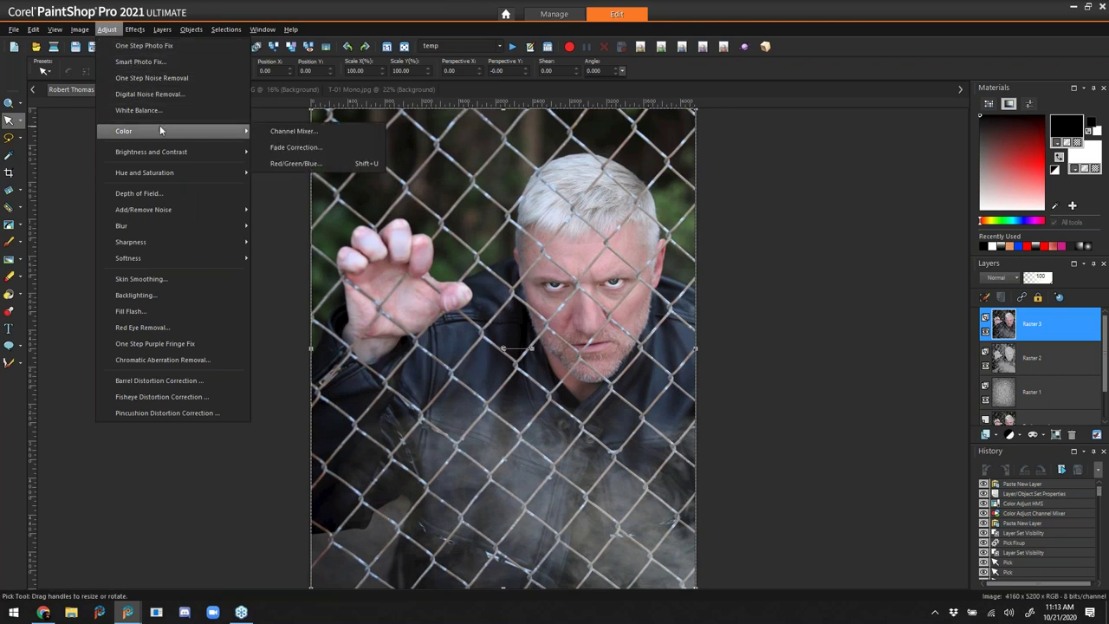
pyautogui.click(295, 131)
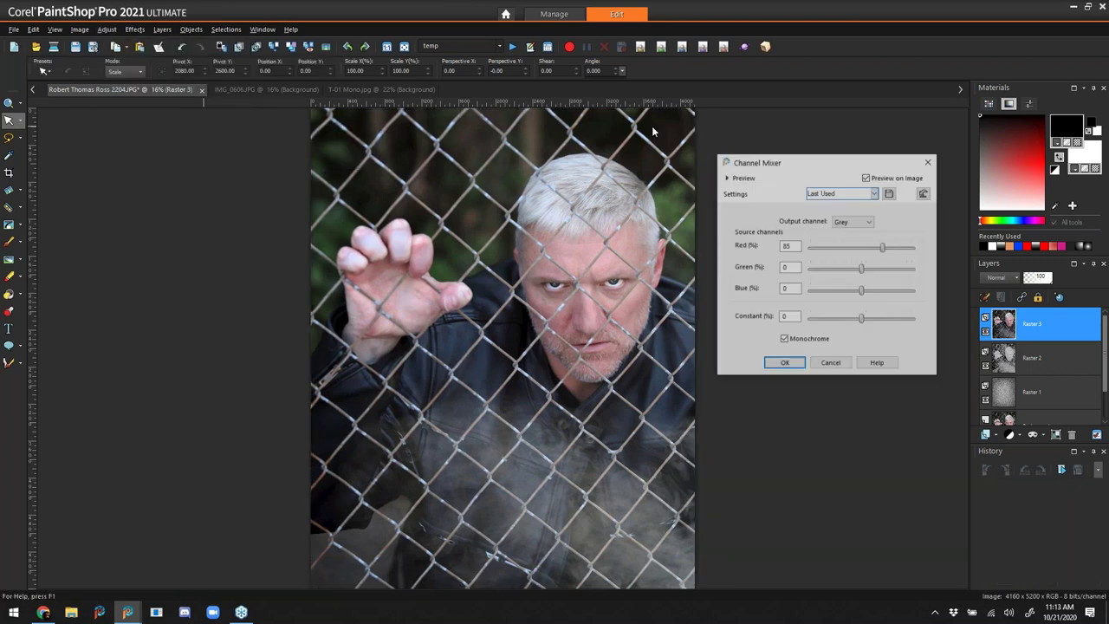
pyautogui.click(784, 365)
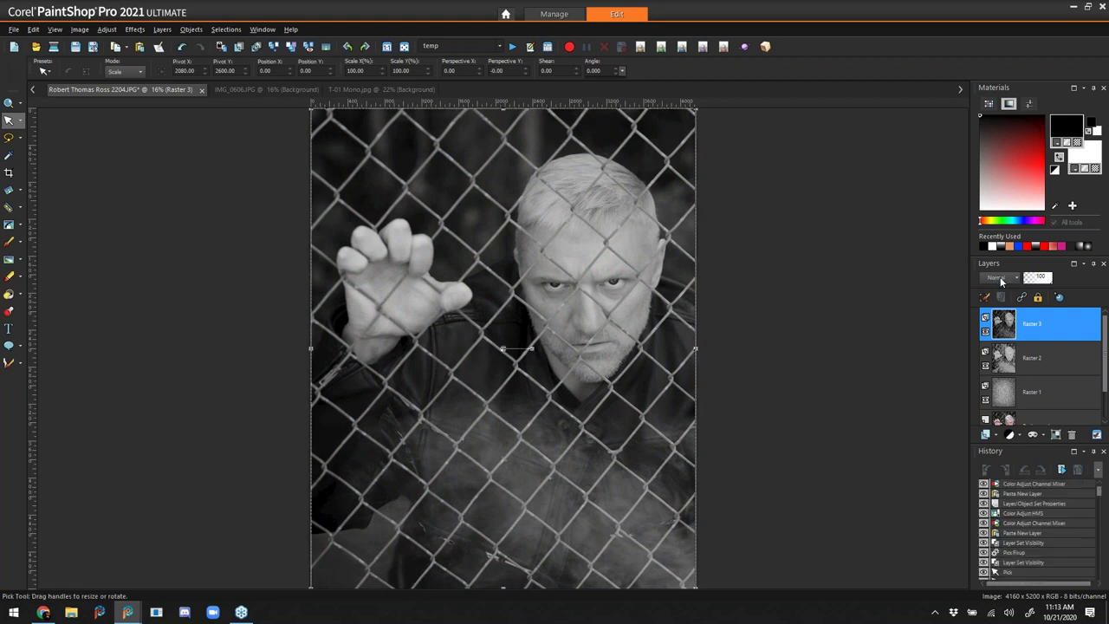
pyautogui.click(1000, 278)
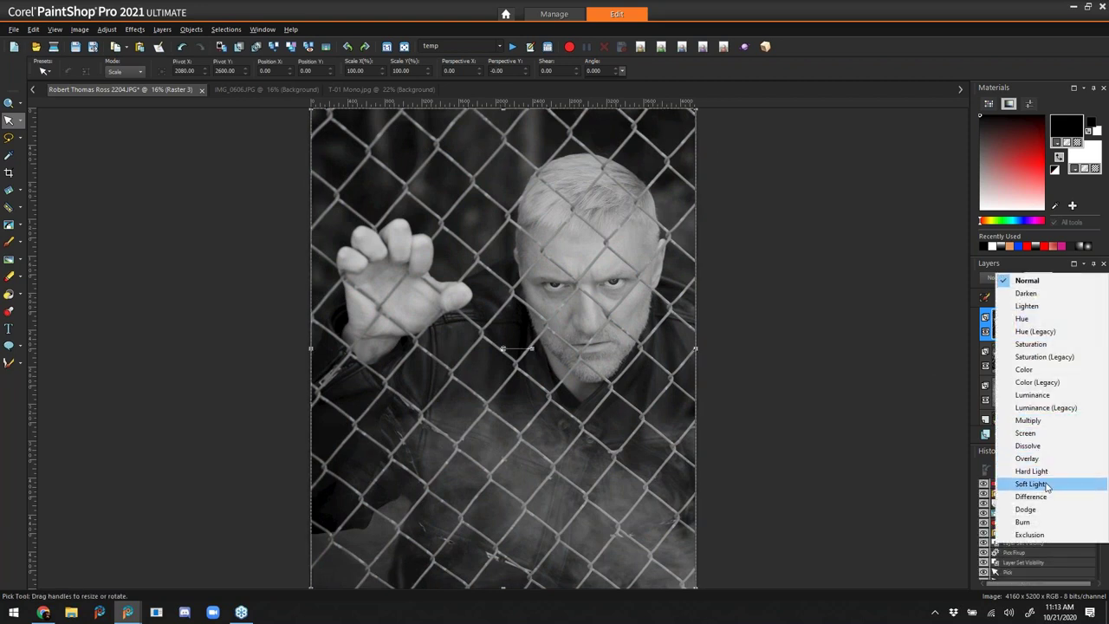
pyautogui.click(1031, 483)
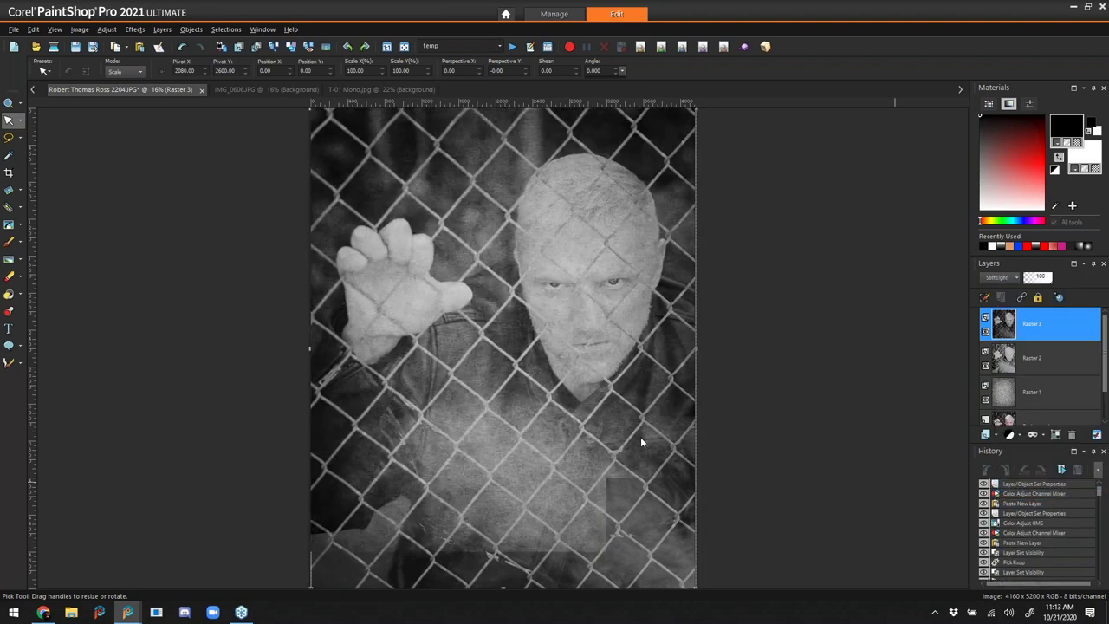
# - Paste the color portrait as a new layer above the monochrome copies and set its blend mode to Soft Light
pyautogui.click(139, 46)
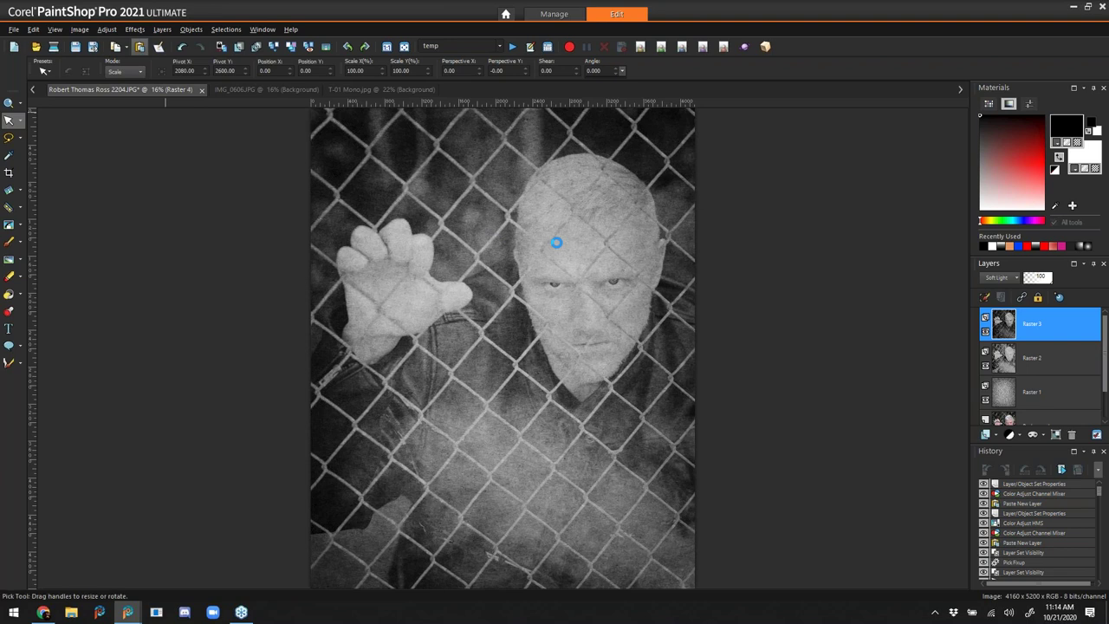
pyautogui.click(1005, 277)
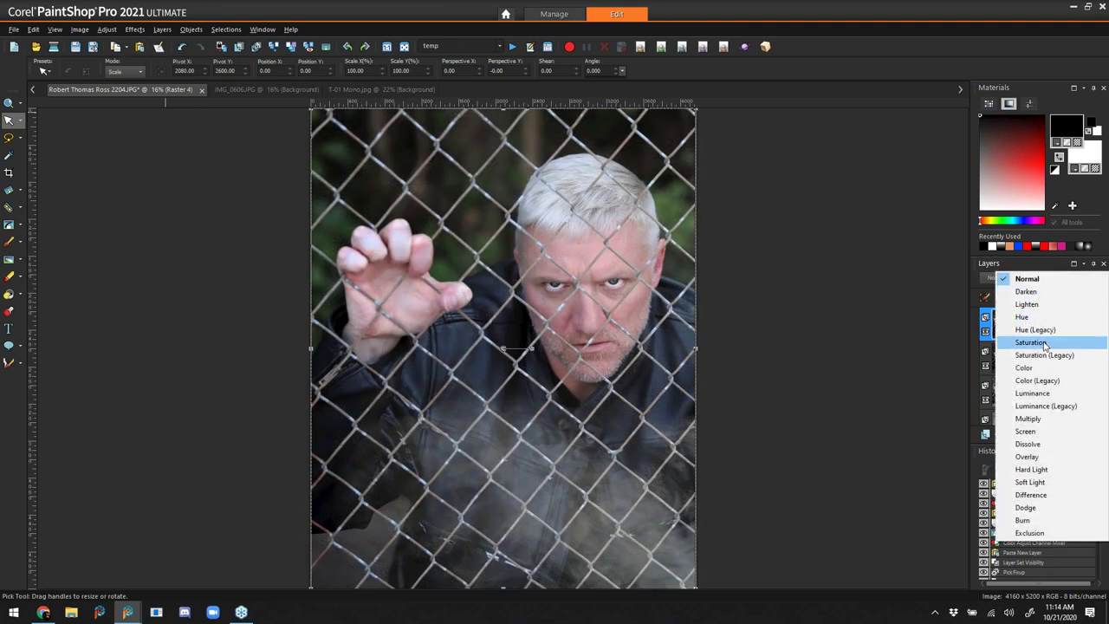
pyautogui.click(1062, 483)
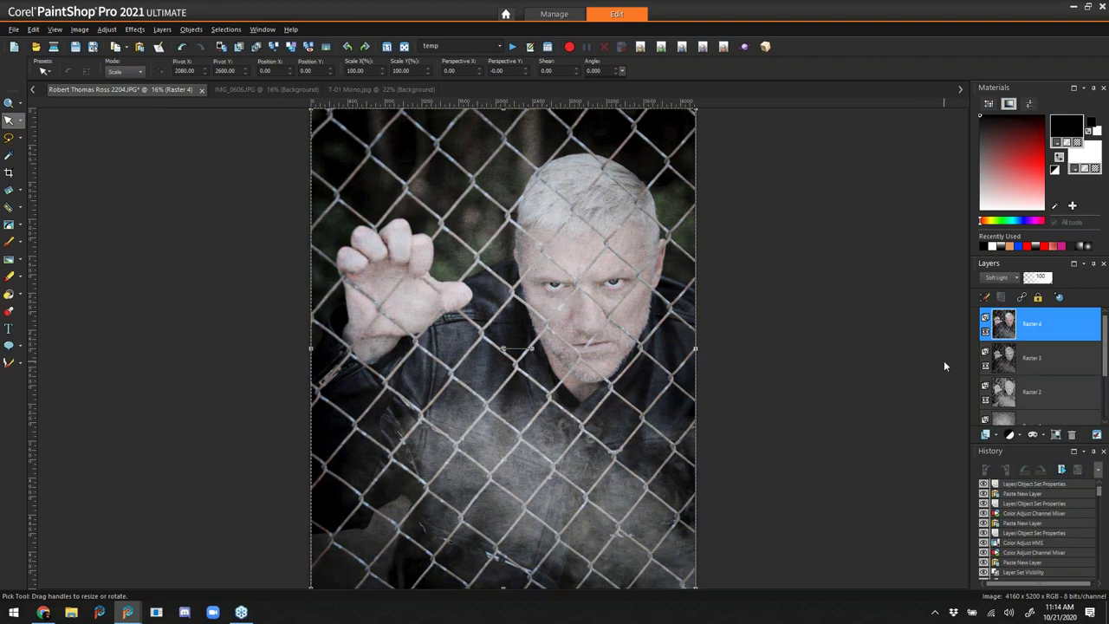
# - Paste the color portrait once more as the top layer in Normal mode and add a Show All mask layer to it
pyautogui.click(139, 46)
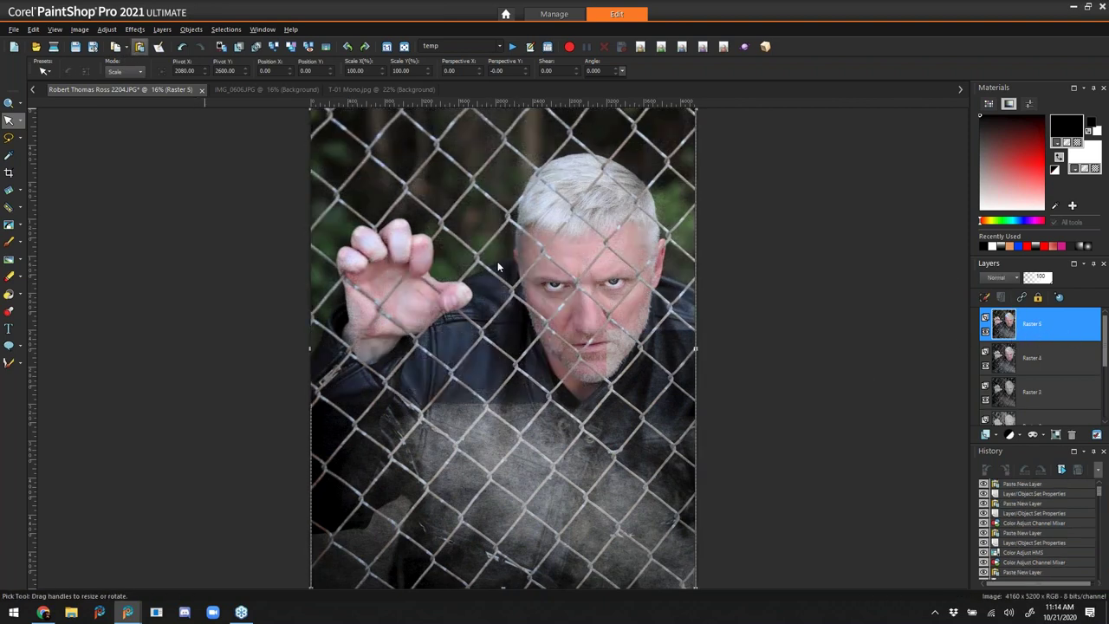
pyautogui.click(163, 29)
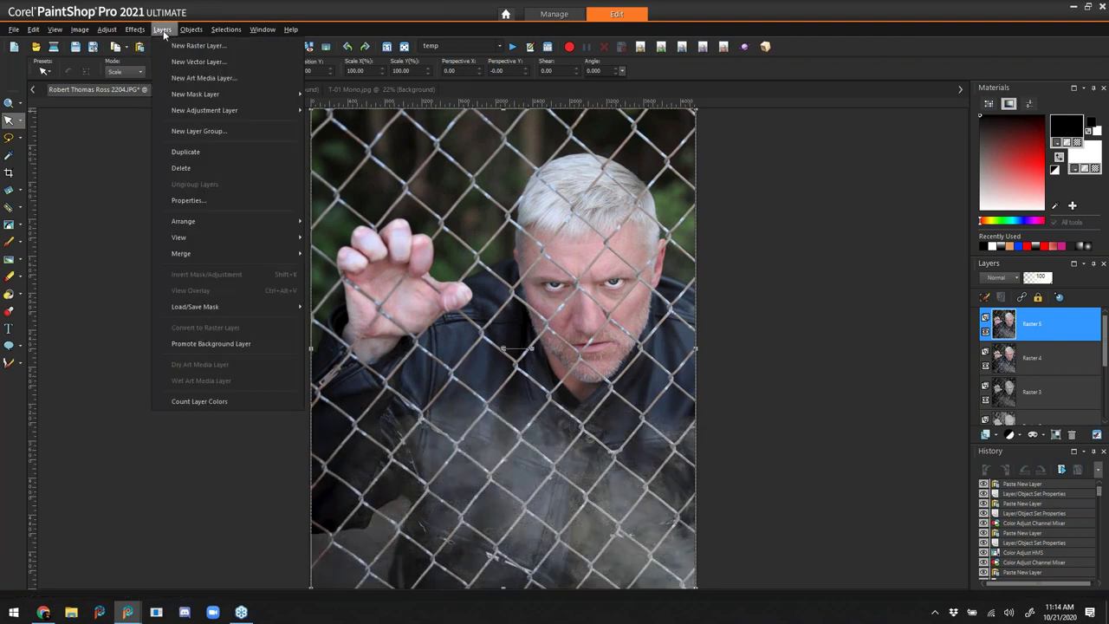
pyautogui.moveTo(209, 92)
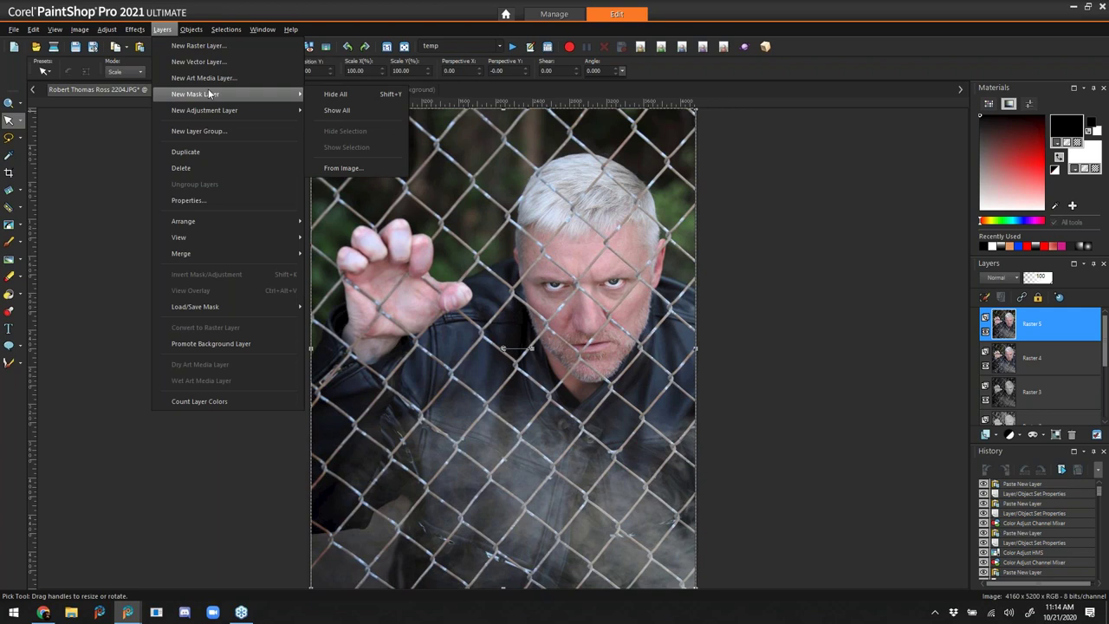
pyautogui.click(371, 95)
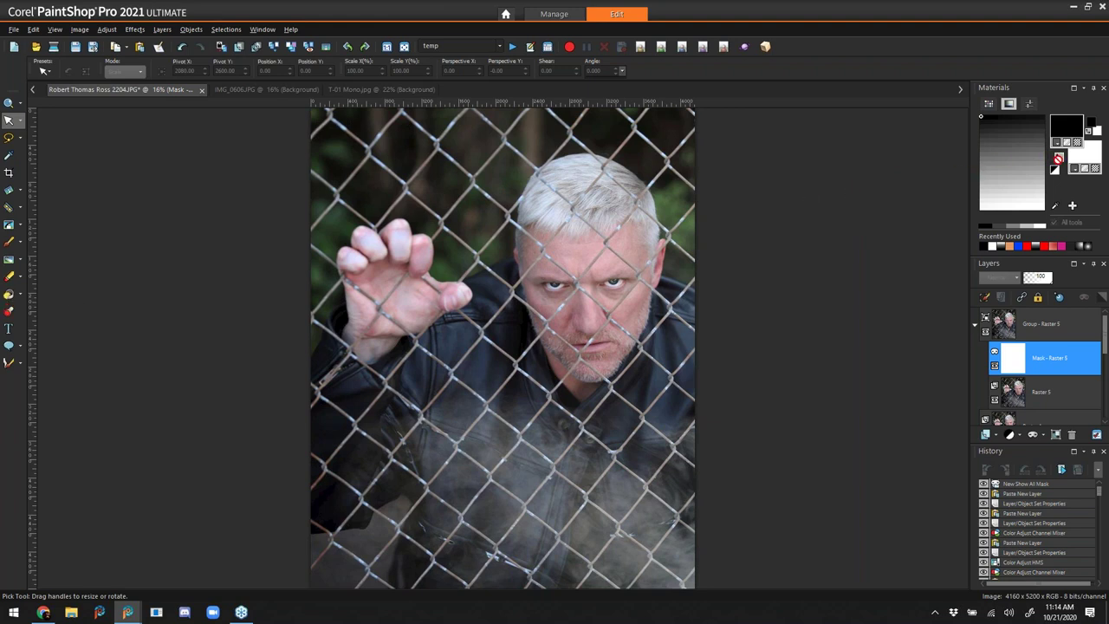
# - Flood fill the Raster 5 mask with black and make white the foreground material
pyautogui.click(1058, 158)
pyautogui.click(8, 295)
pyautogui.click(632, 238)
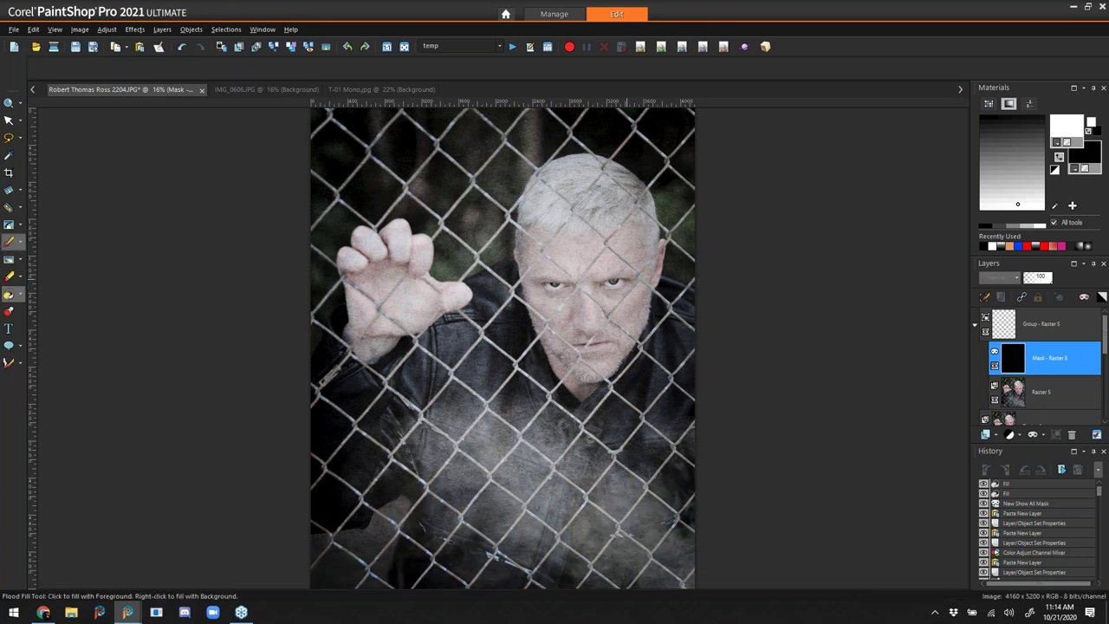
# - Paint white on the Raster 5 mask over the hand, face, jacket and smoke with a soft Paint Brush at 27 opacity
pyautogui.click(11, 242)
pyautogui.moveTo(435, 75); pyautogui.dragTo(423, 76)
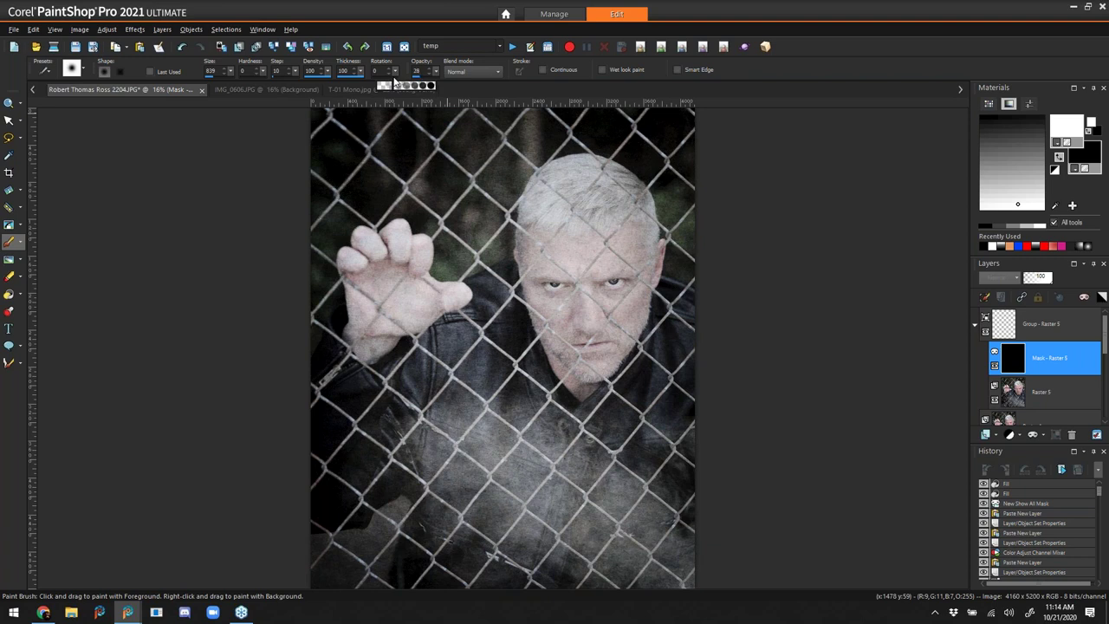
pyautogui.moveTo(394, 83); pyautogui.dragTo(392, 83)
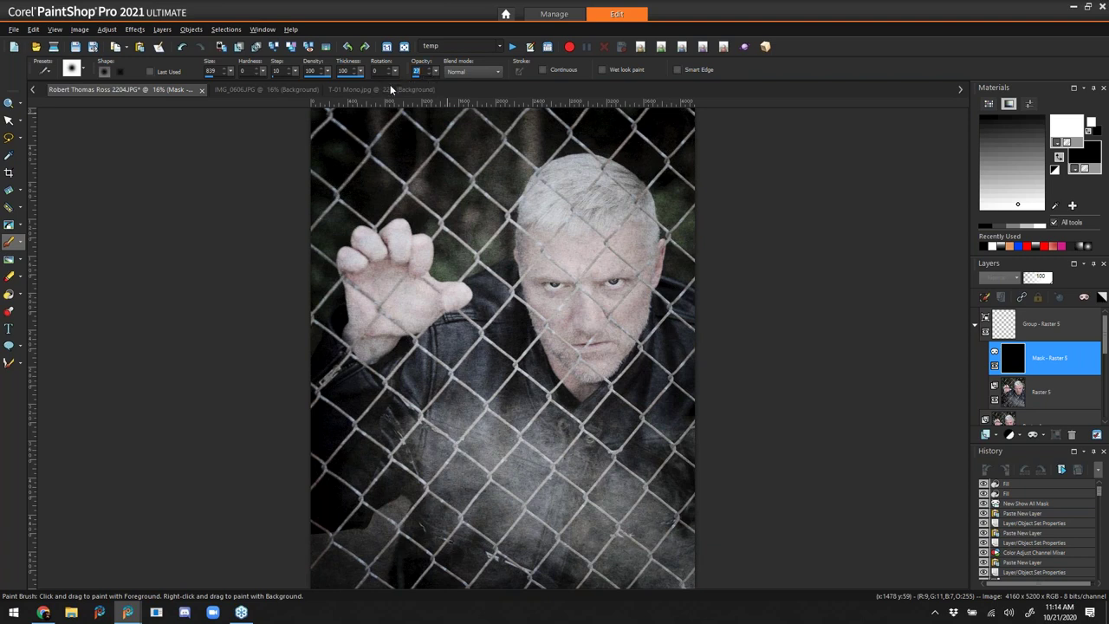
pyautogui.click(419, 326)
pyautogui.click(572, 248)
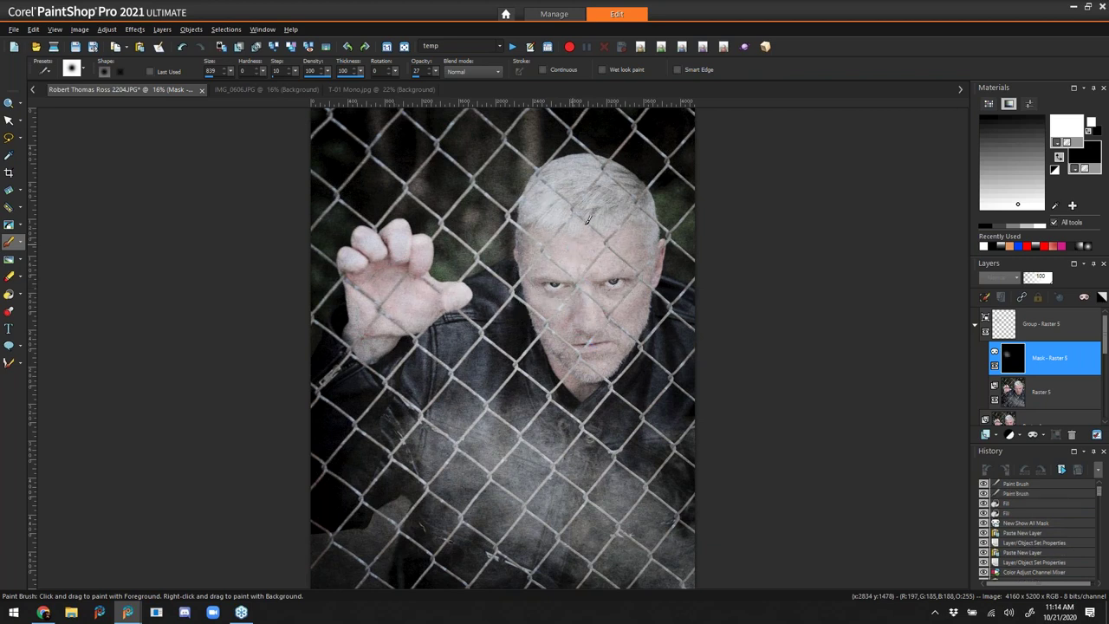
pyautogui.click(586, 323)
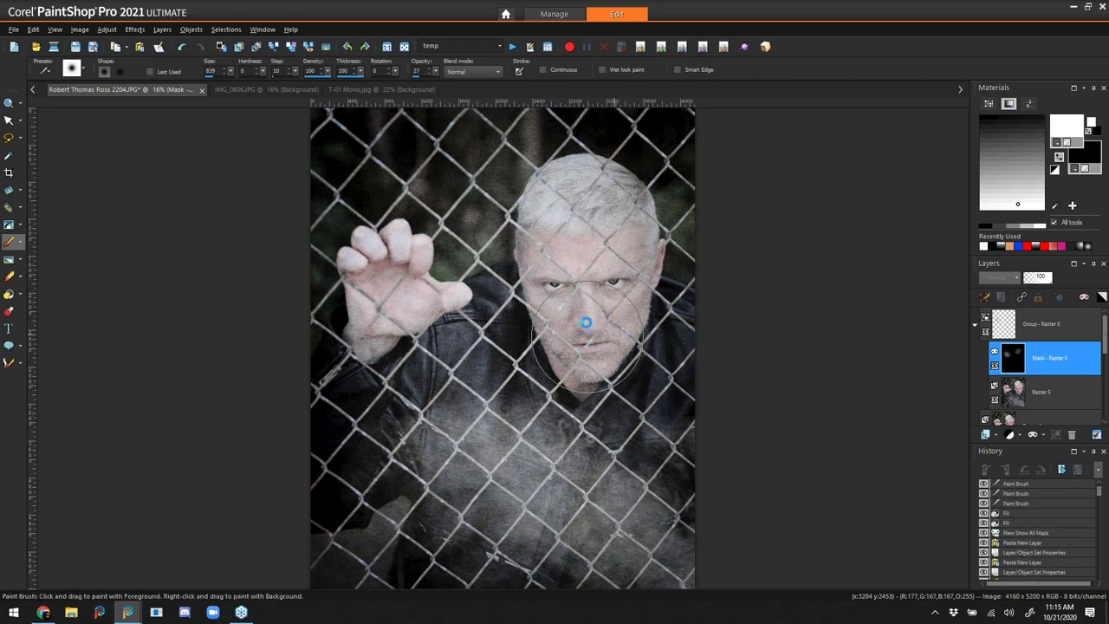
pyautogui.click(593, 353)
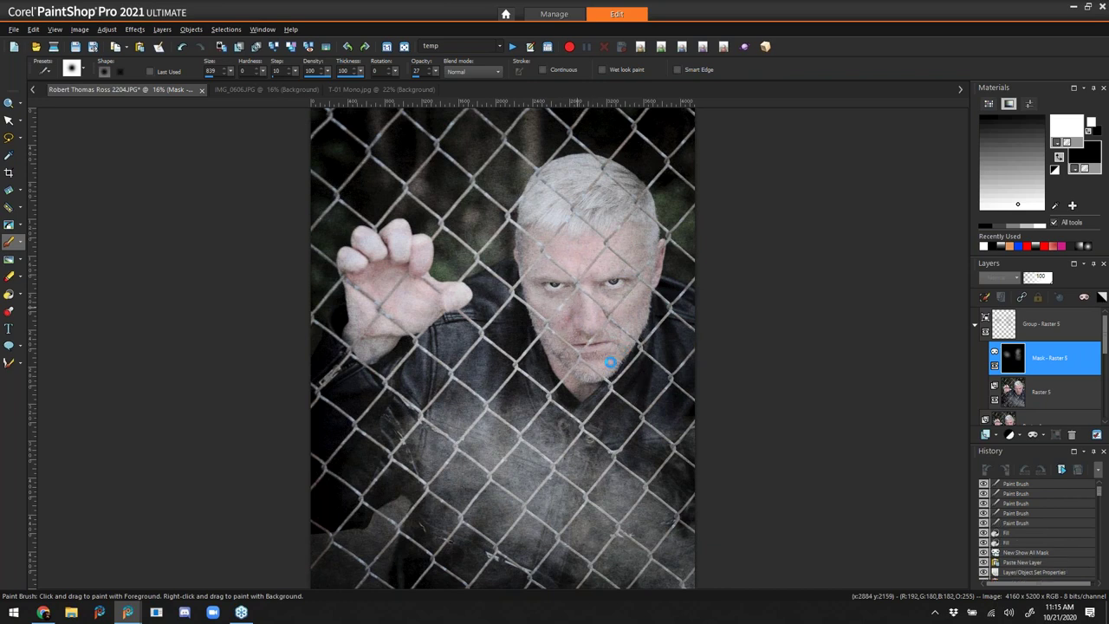
pyautogui.click(449, 366)
pyautogui.click(600, 516)
pyautogui.click(481, 494)
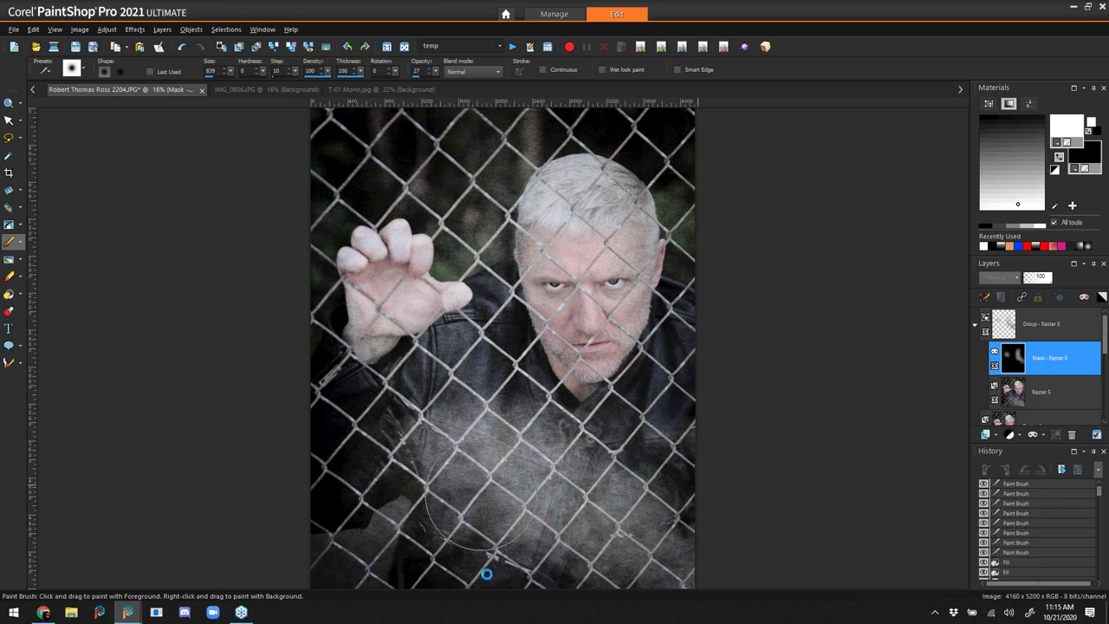
pyautogui.click(549, 367)
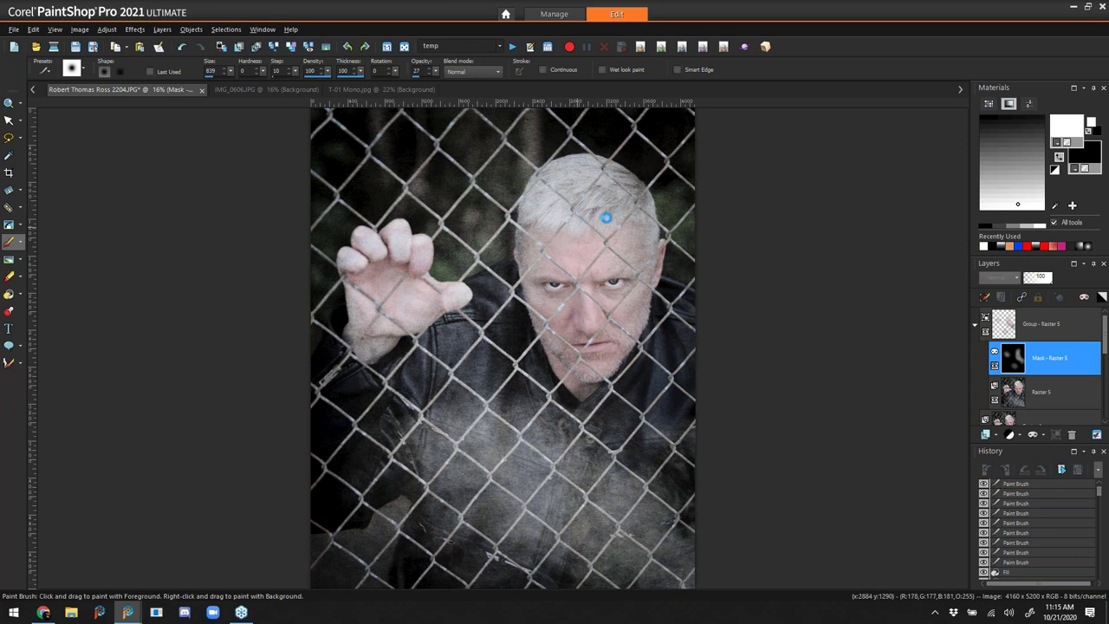
pyautogui.click(649, 317)
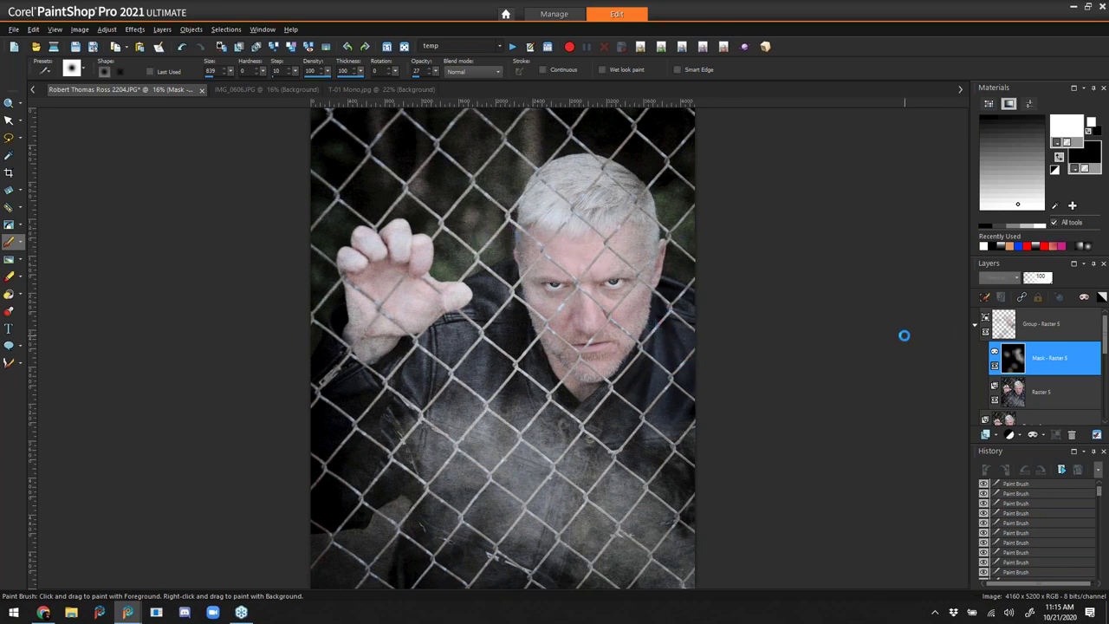
# - Merge all layers of the fence portrait into a single background layer
pyautogui.click(1063, 326)
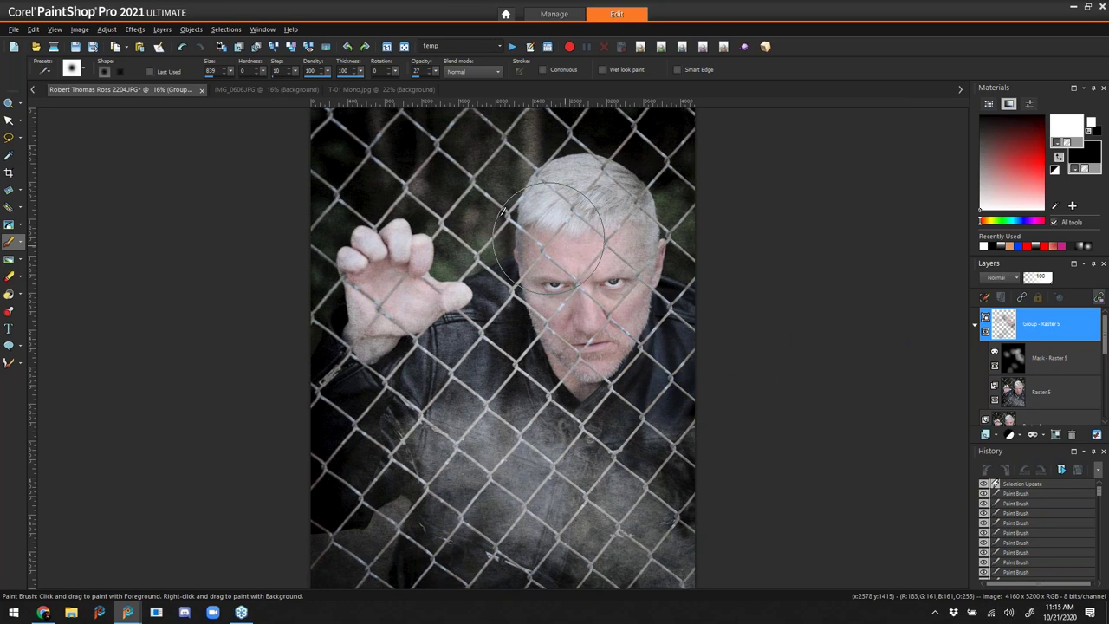
pyautogui.click(291, 48)
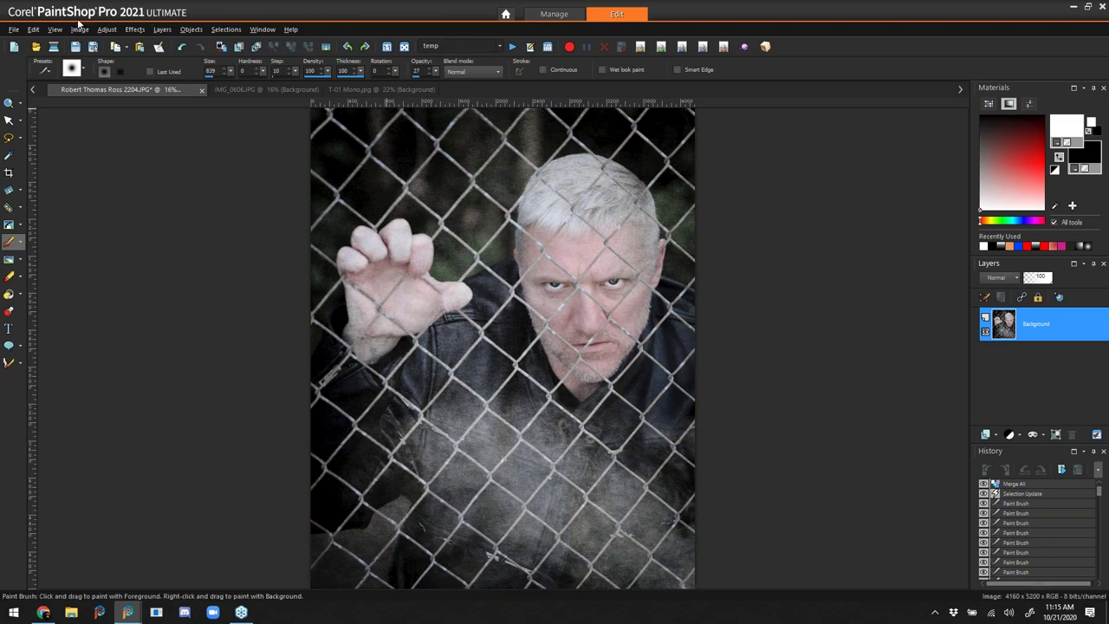
# - Apply a Vignette to the fence portrait with the circular focus area enlarged and centred near the face, and Dark/Light at -37
pyautogui.click(137, 32)
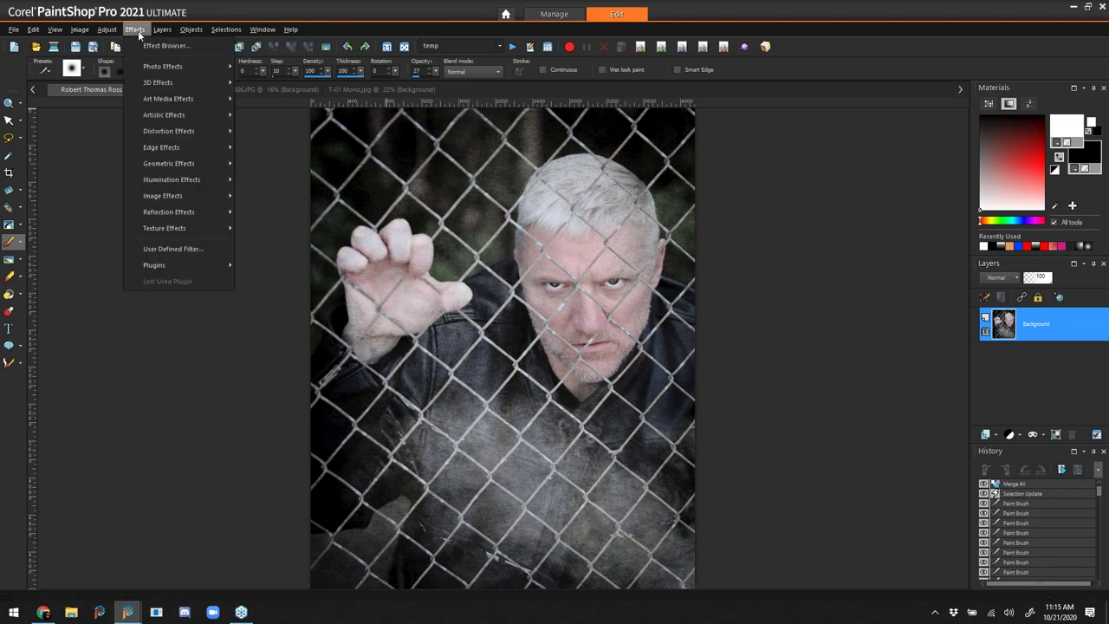
pyautogui.moveTo(108, 31)
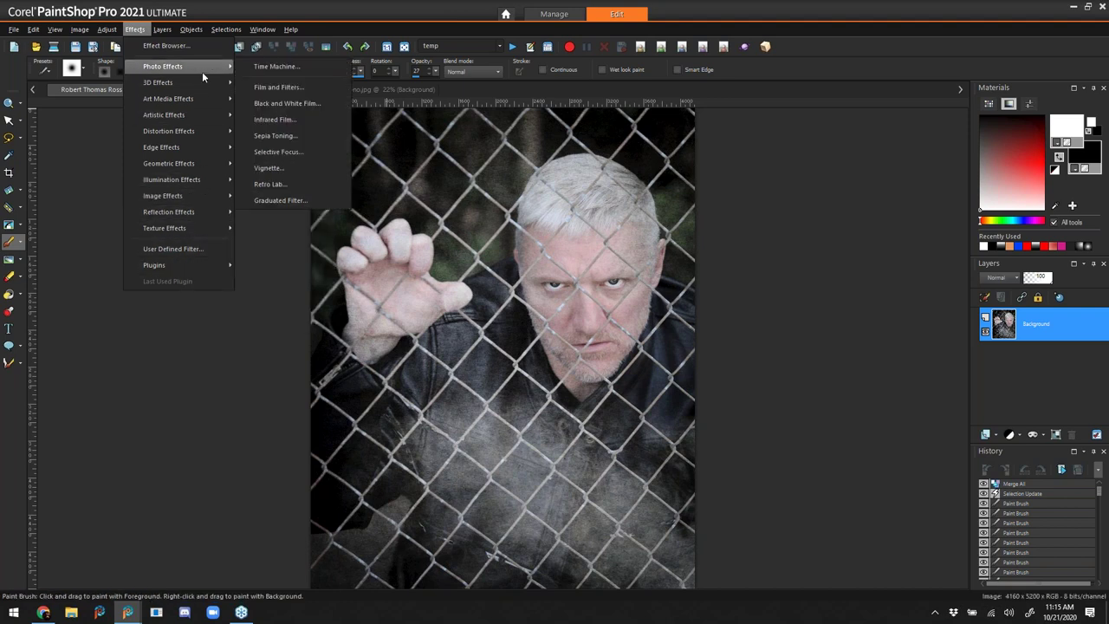
pyautogui.moveTo(202, 80)
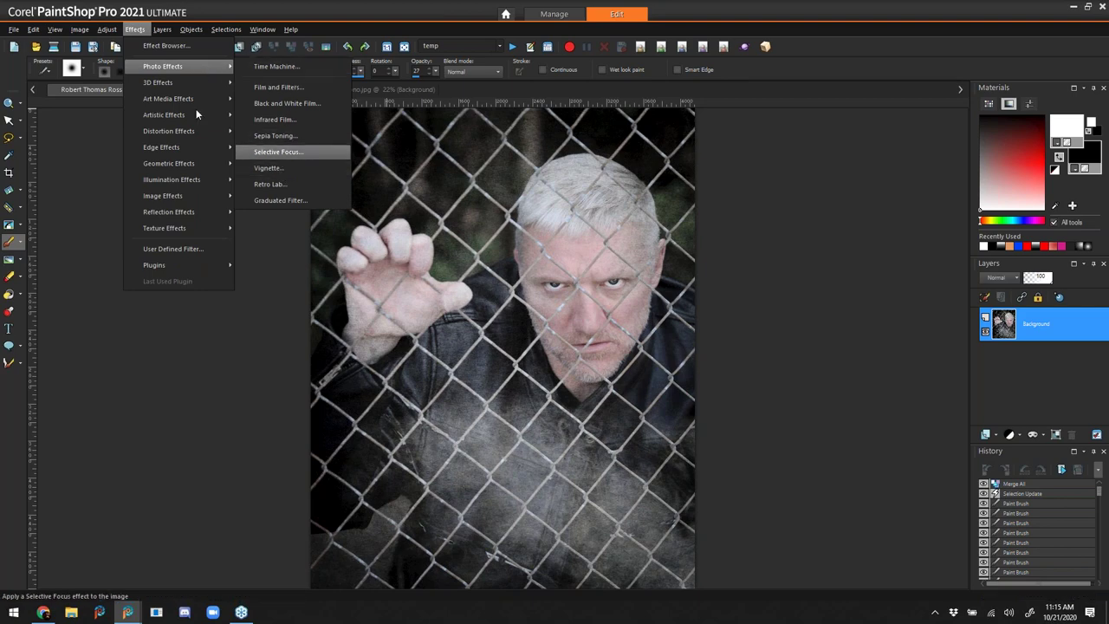
pyautogui.click(269, 168)
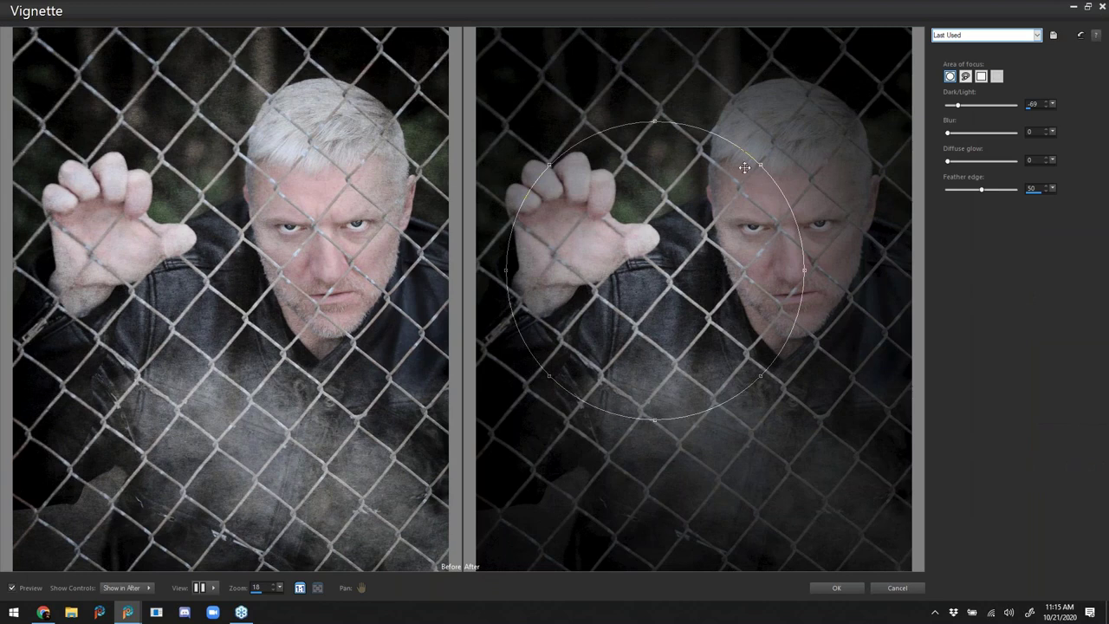
pyautogui.moveTo(657, 259); pyautogui.dragTo(790, 170)
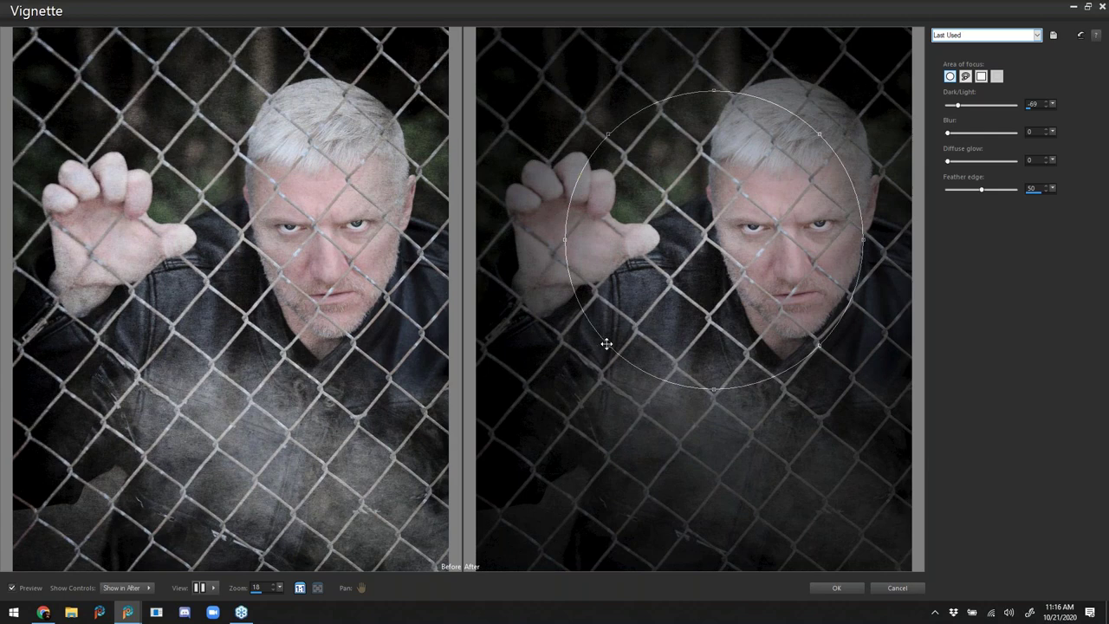
pyautogui.moveTo(609, 347); pyautogui.dragTo(558, 384)
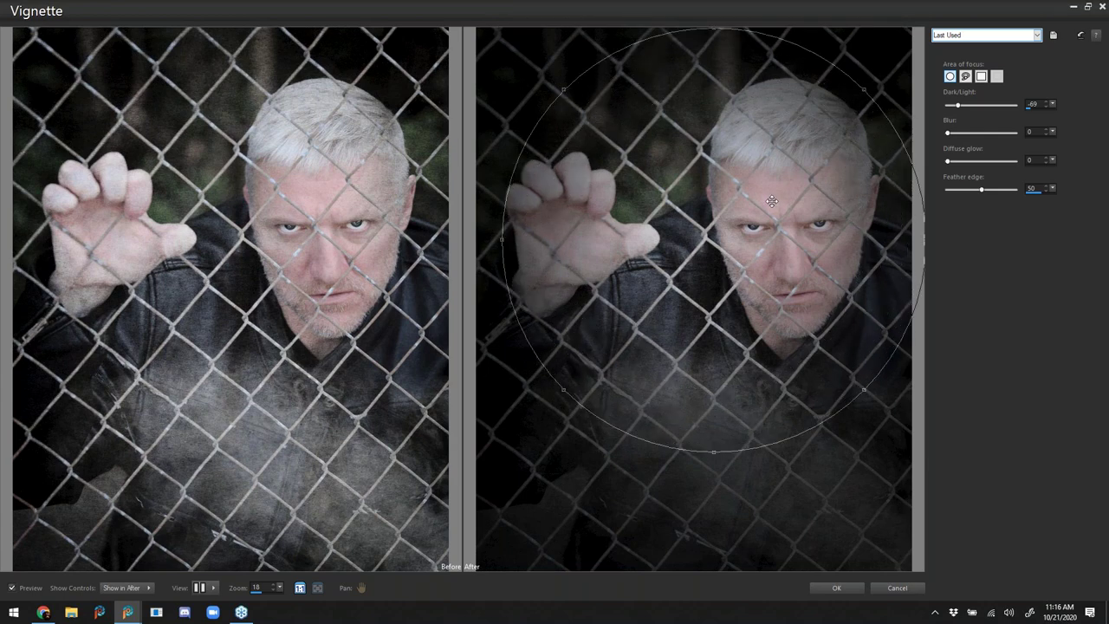
pyautogui.moveTo(740, 228); pyautogui.dragTo(789, 247)
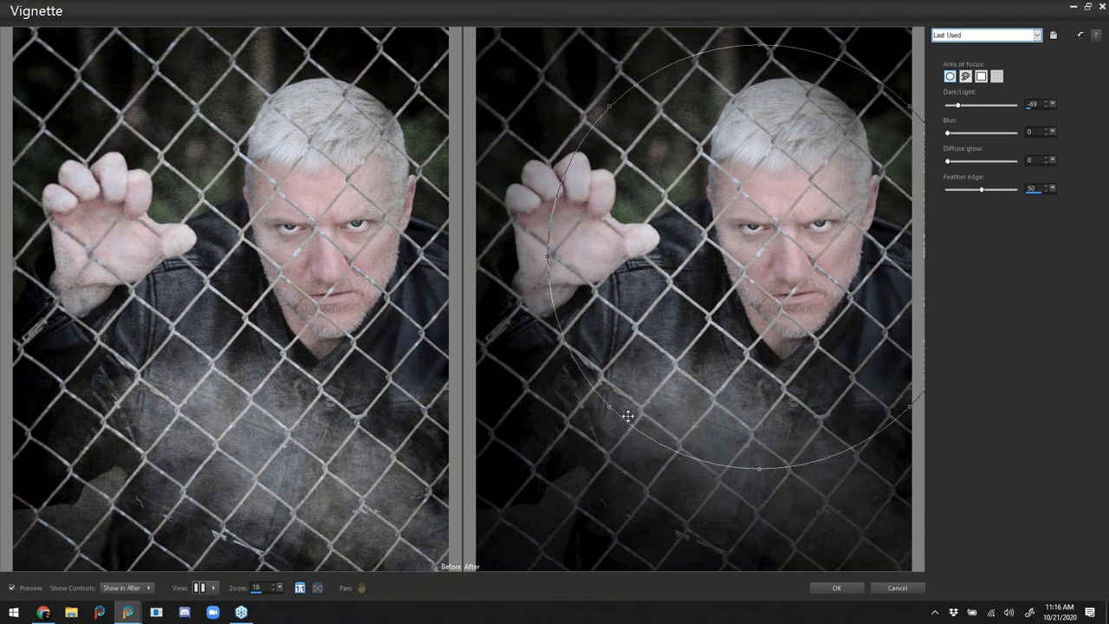
pyautogui.moveTo(609, 407); pyautogui.dragTo(619, 411)
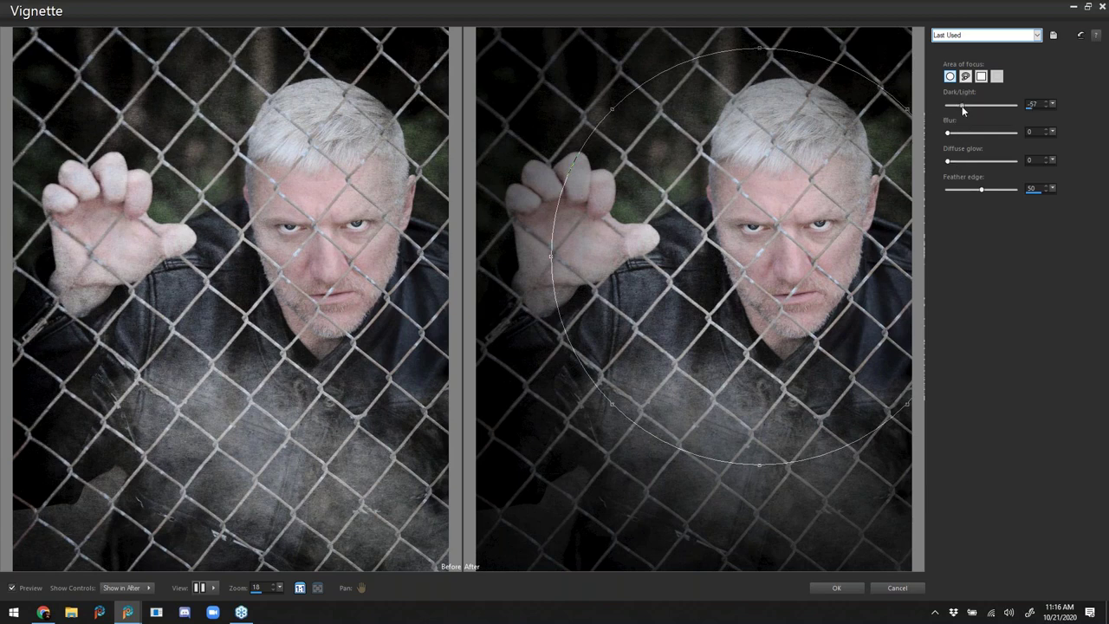
pyautogui.moveTo(964, 106); pyautogui.dragTo(970, 107)
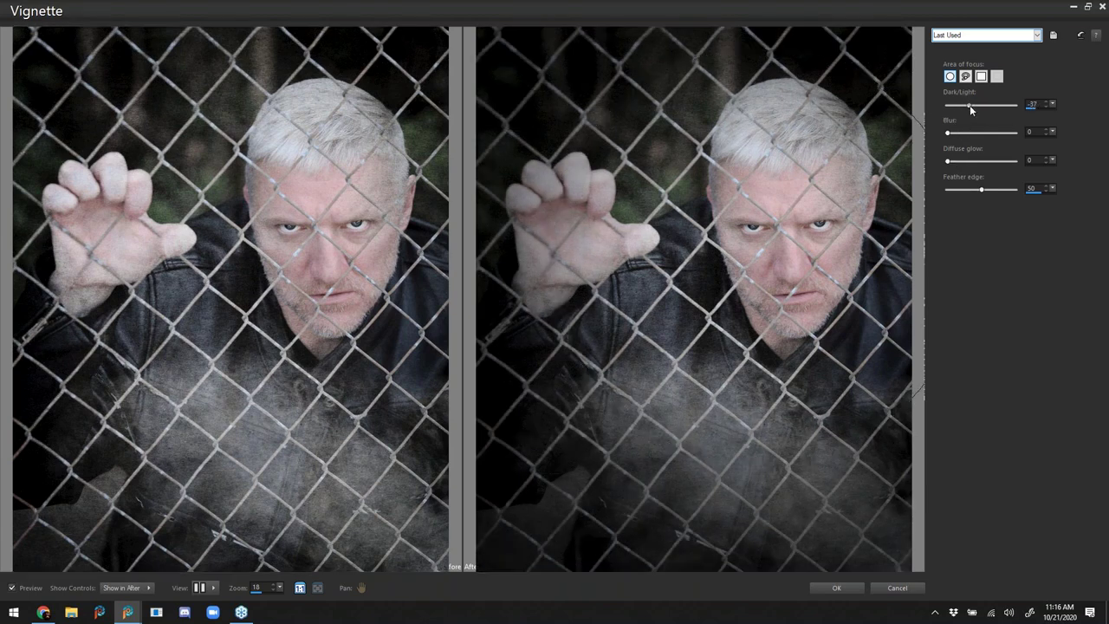
pyautogui.click(827, 590)
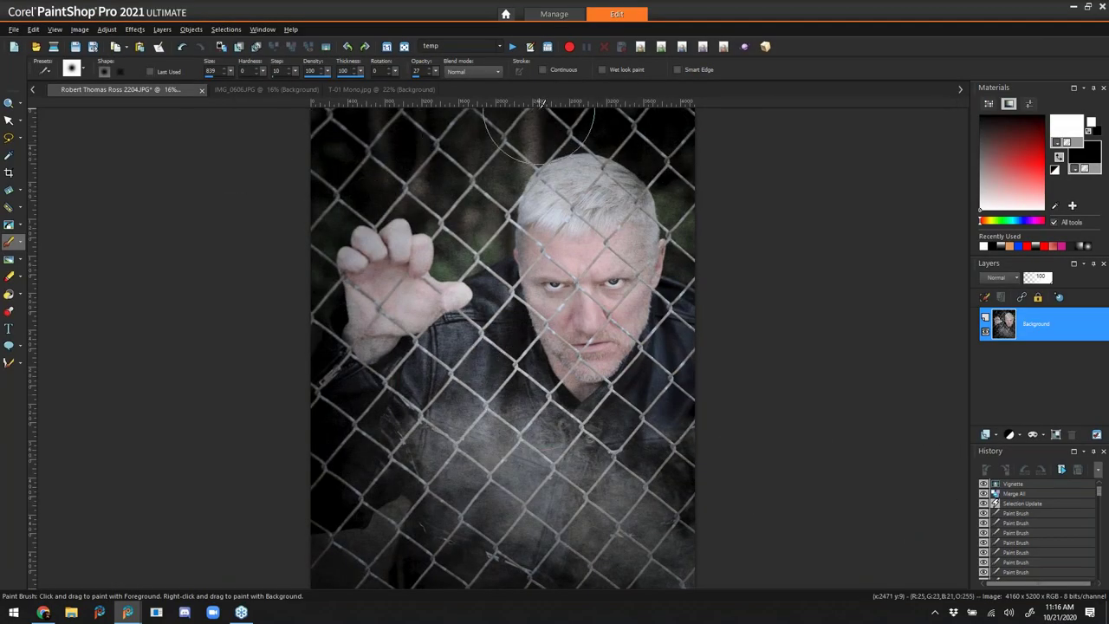
# - Close the fence portrait without saving its changes, and close the smoke image IMG_0606.JPG
pyautogui.click(201, 92)
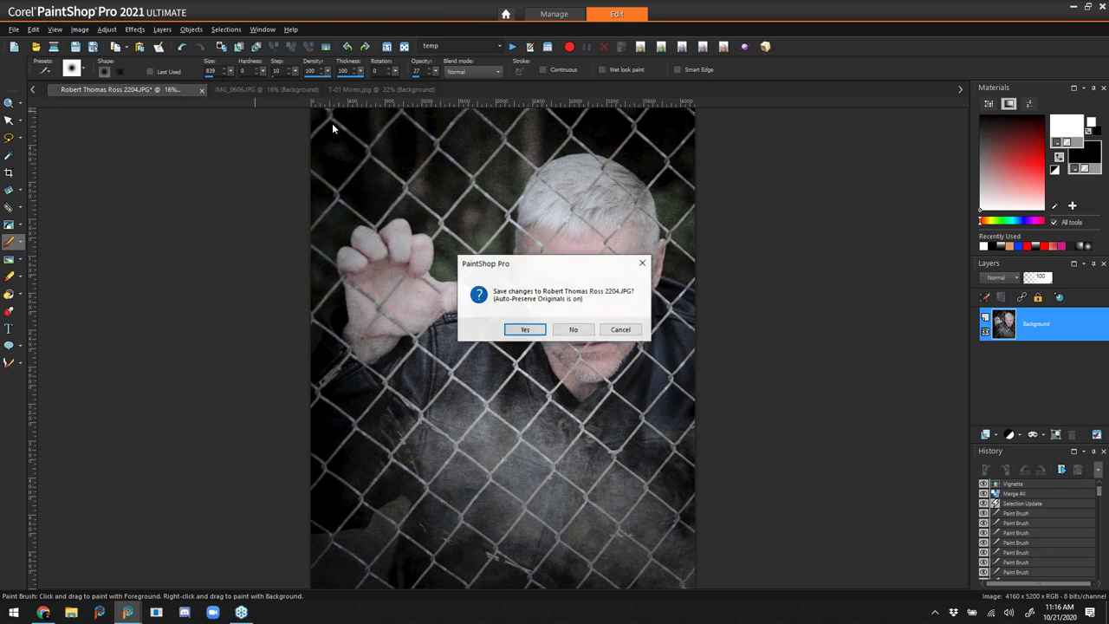
pyautogui.click(575, 331)
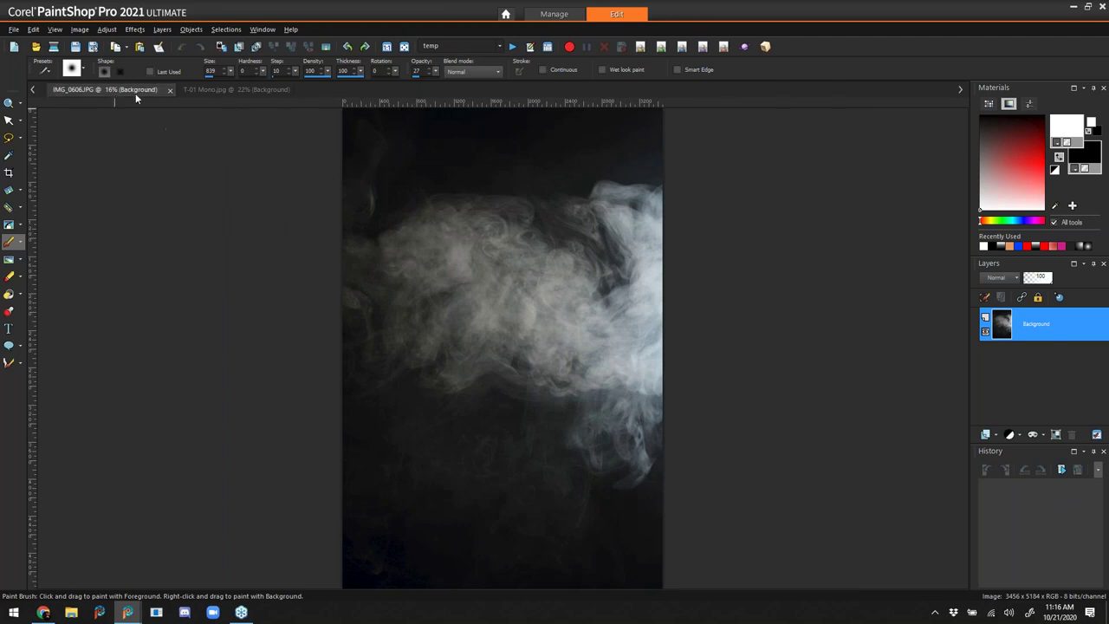
pyautogui.click(169, 90)
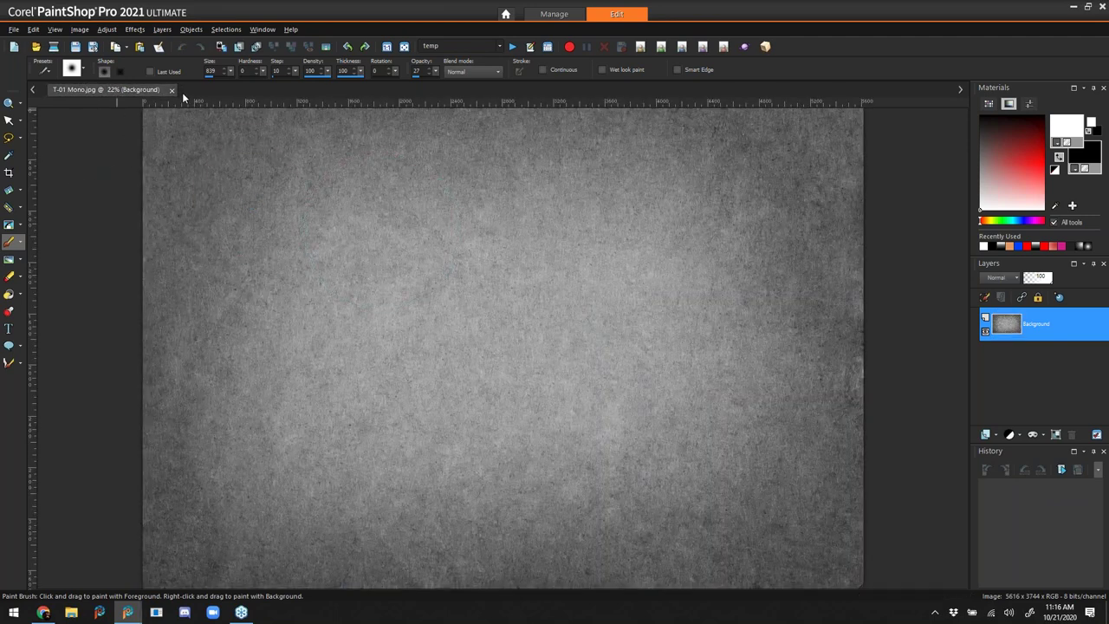
# - Open IMG_1689.JPG, IMG_5360.JPG and IMG_5593.JPG from the Manage workspace for editing and bring the jester photo to the front
pyautogui.press('z')
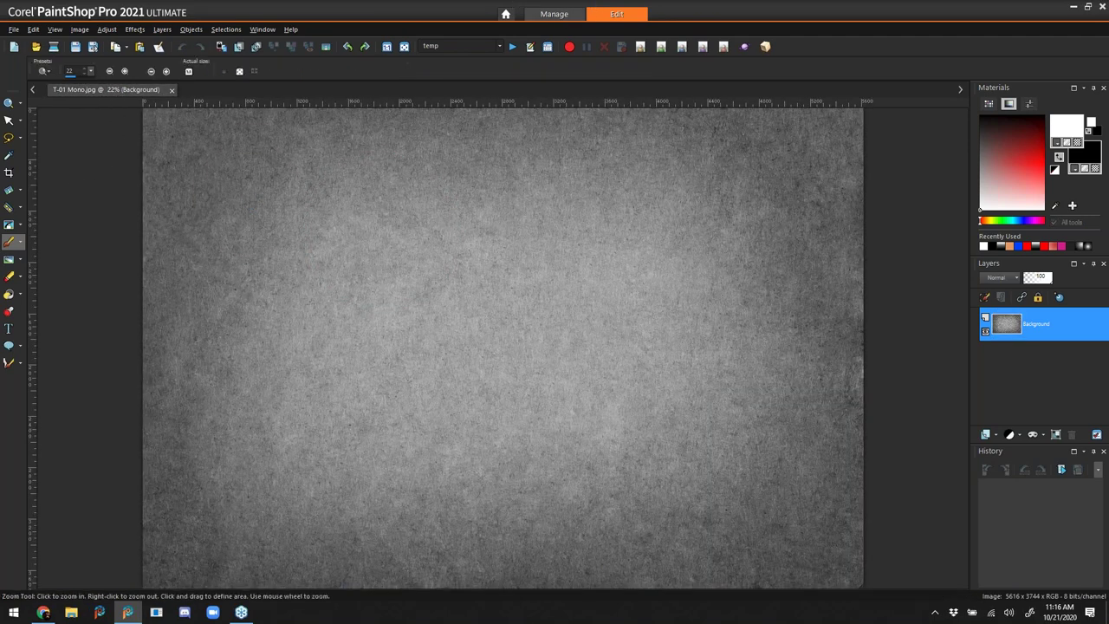
pyautogui.click(553, 14)
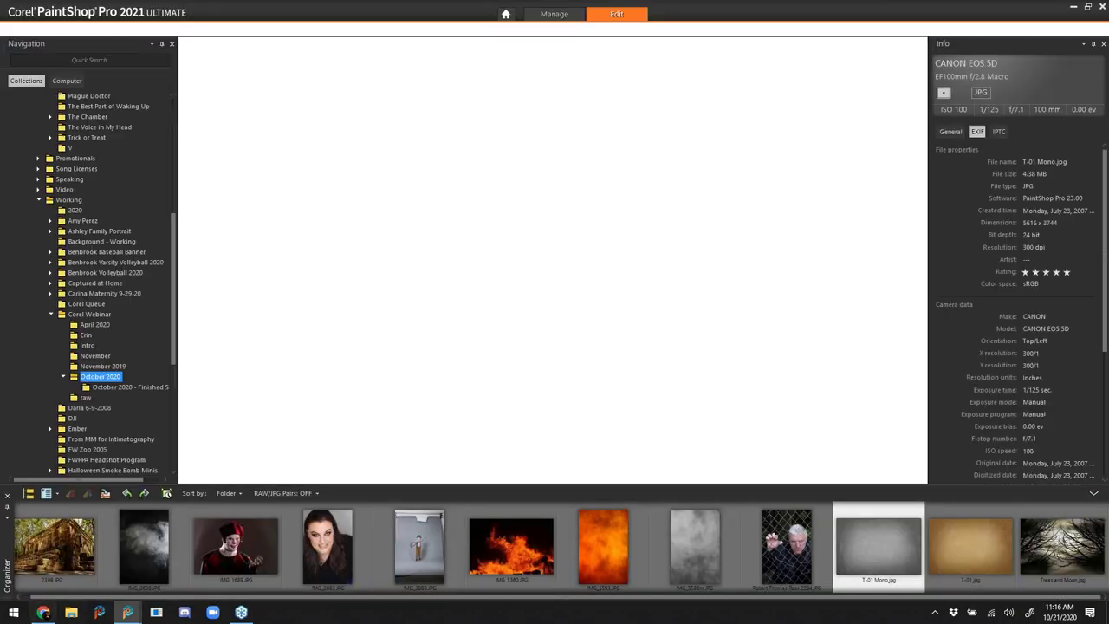
pyautogui.click(265, 539)
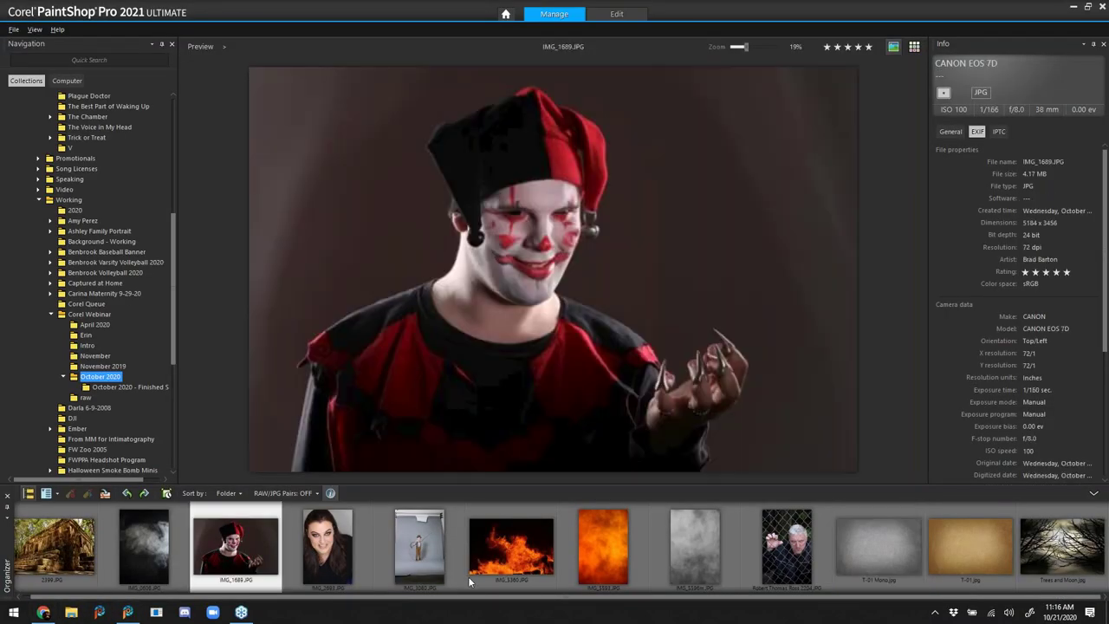
pyautogui.keyDown('ctrl'); pyautogui.click(525, 552); pyautogui.keyUp('ctrl')
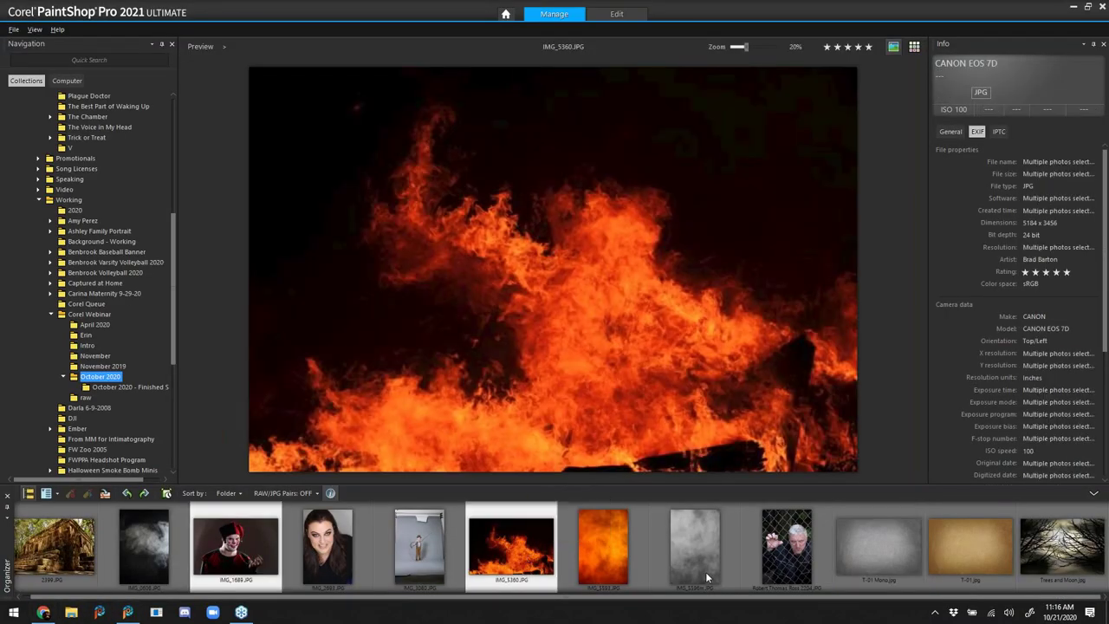
pyautogui.keyDown('ctrl'); pyautogui.click(610, 555); pyautogui.keyUp('ctrl')
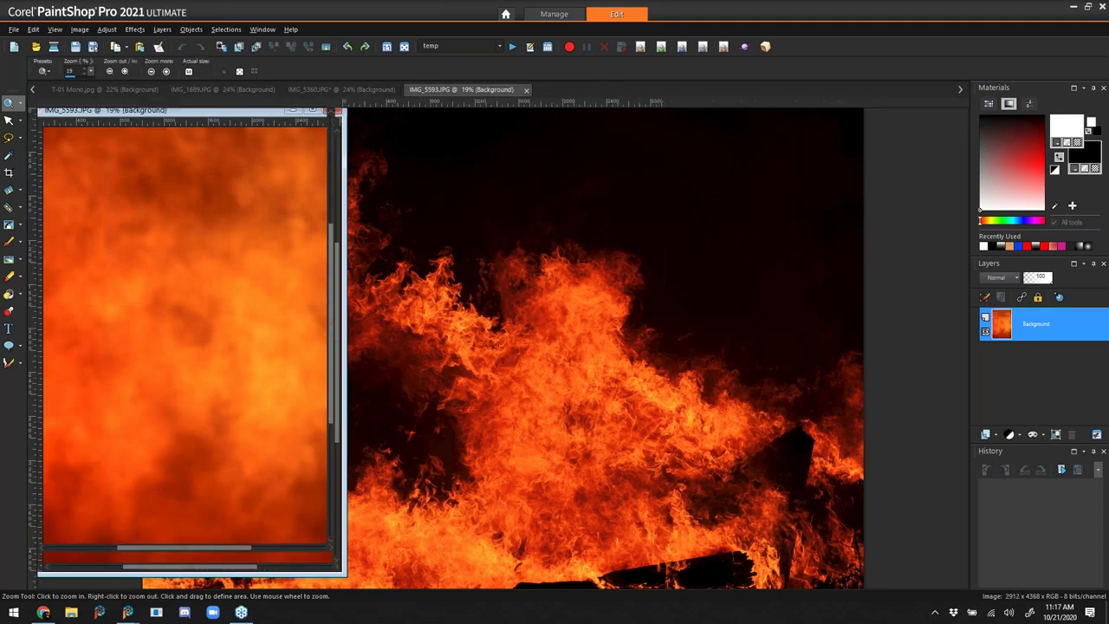
pyautogui.click(312, 109)
pyautogui.click(224, 89)
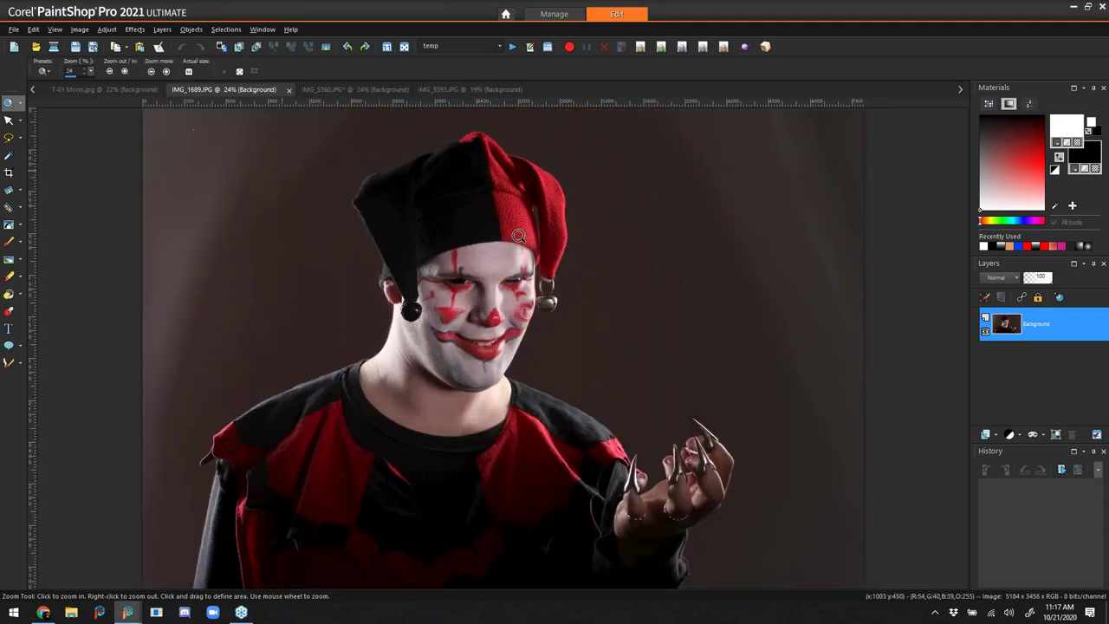
# - Place a crop rectangle on the jester photo and rotate it to landscape orientation
pyautogui.click(9, 172)
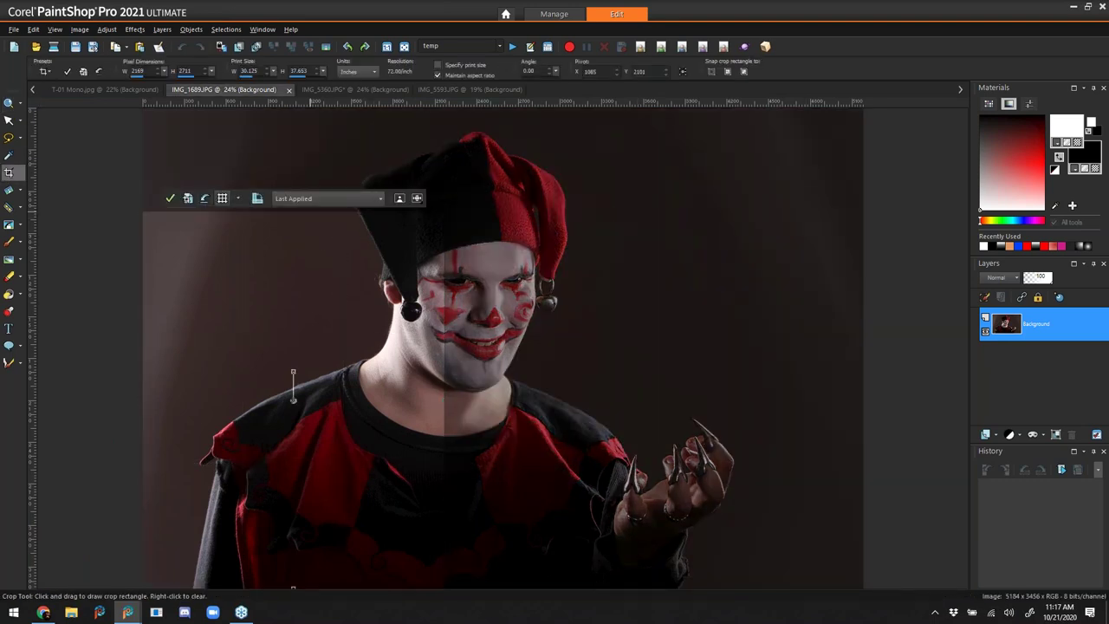
pyautogui.moveTo(326, 302); pyautogui.dragTo(331, 227)
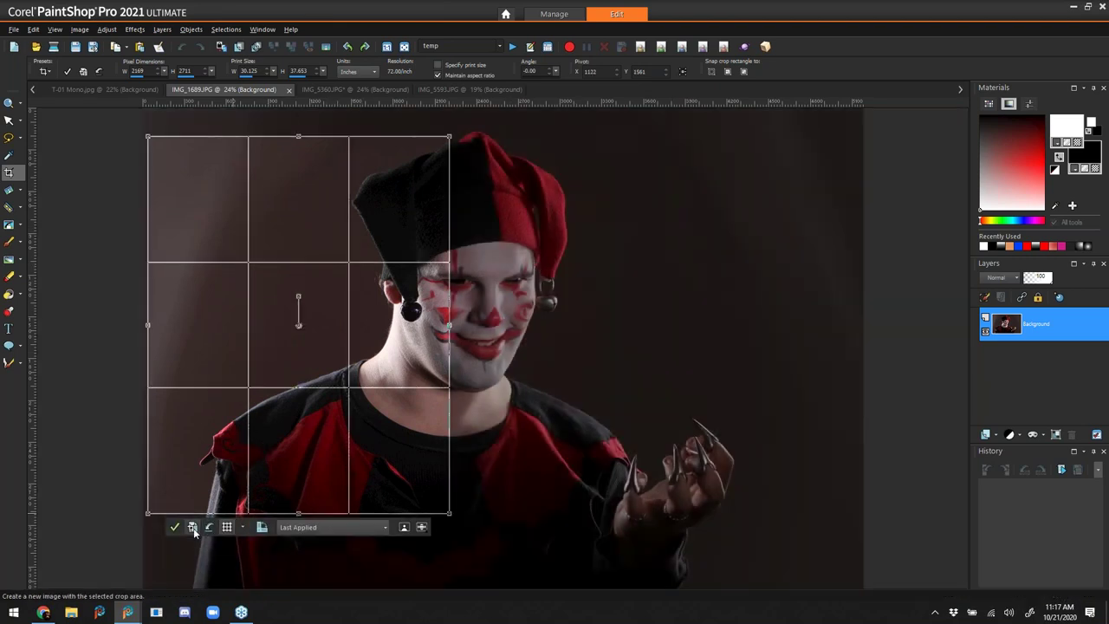
pyautogui.click(262, 528)
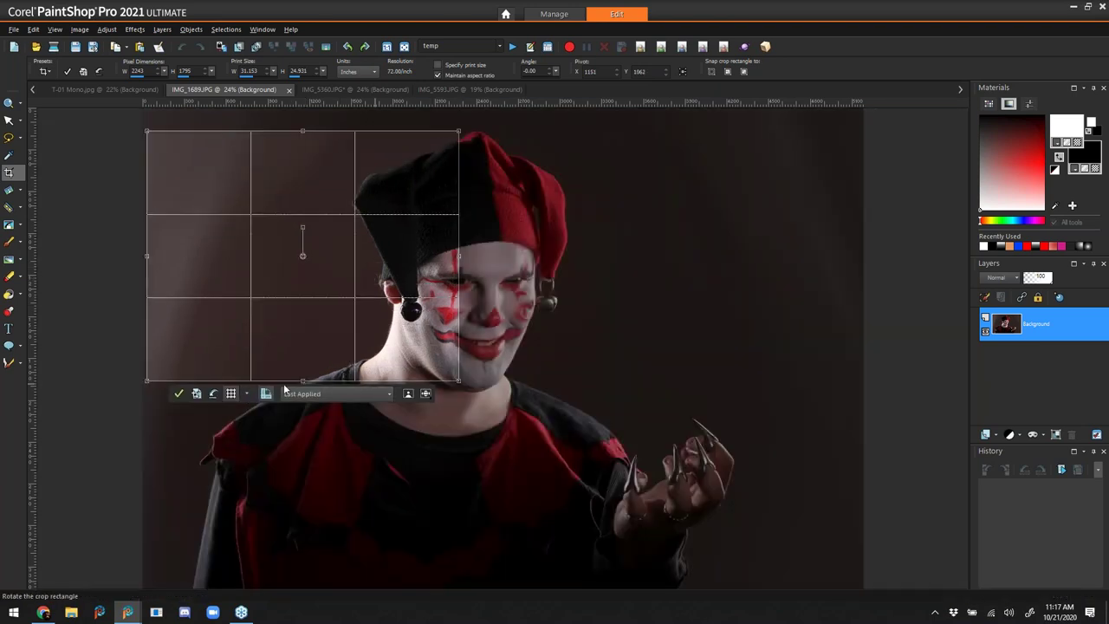
# - Enlarge and move the crop rectangle around the jester and his clawed hand to 4320 x 3456 pixels, and apply the crop
pyautogui.moveTo(303, 382); pyautogui.dragTo(322, 460)
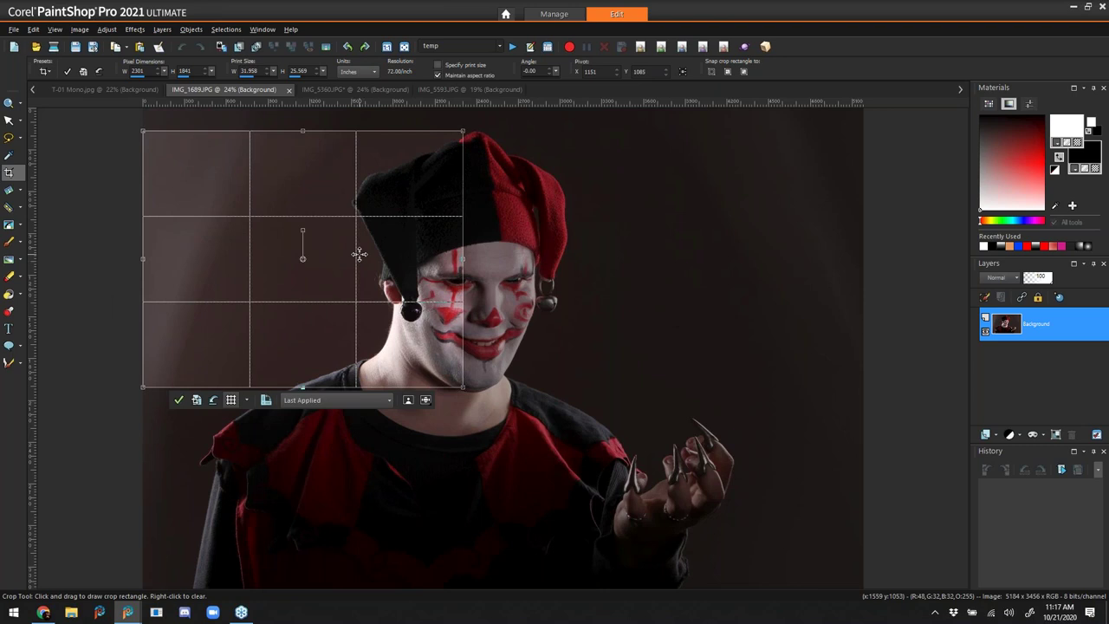
pyautogui.moveTo(464, 258); pyautogui.dragTo(528, 255)
pyautogui.moveTo(325, 248); pyautogui.dragTo(317, 217)
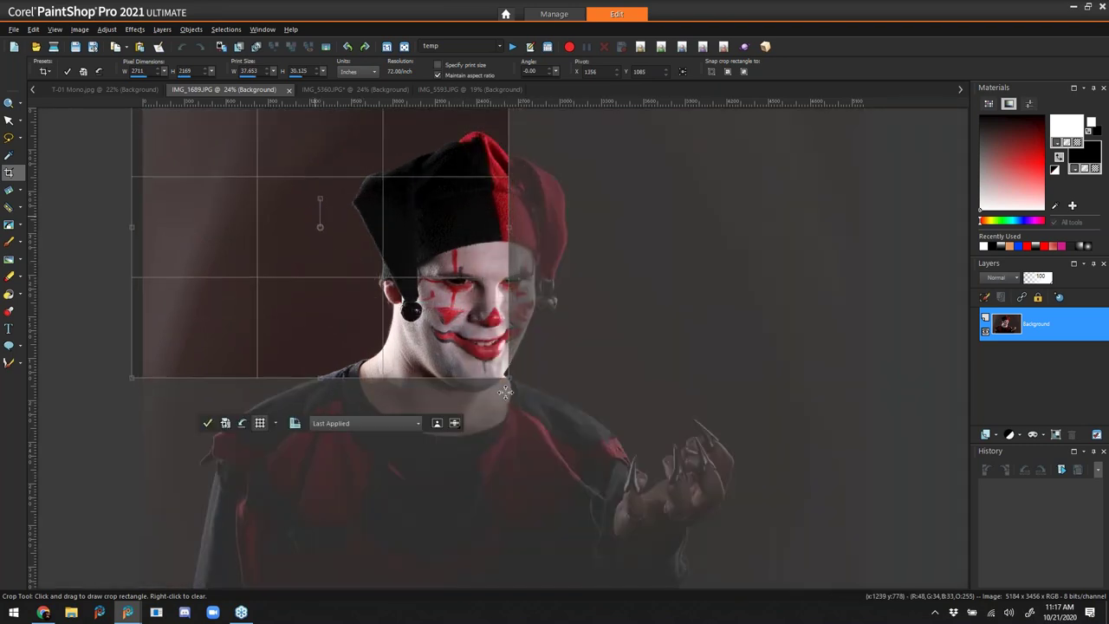
pyautogui.moveTo(520, 409); pyautogui.dragTo(775, 517)
pyautogui.moveTo(492, 321); pyautogui.dragTo(589, 321)
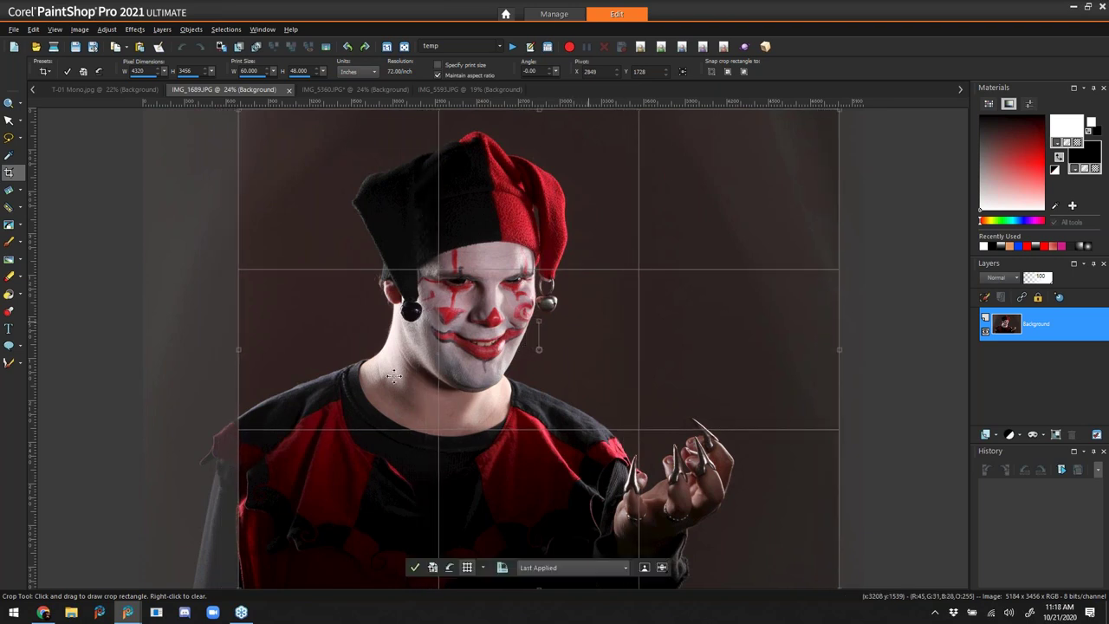
pyautogui.click(415, 568)
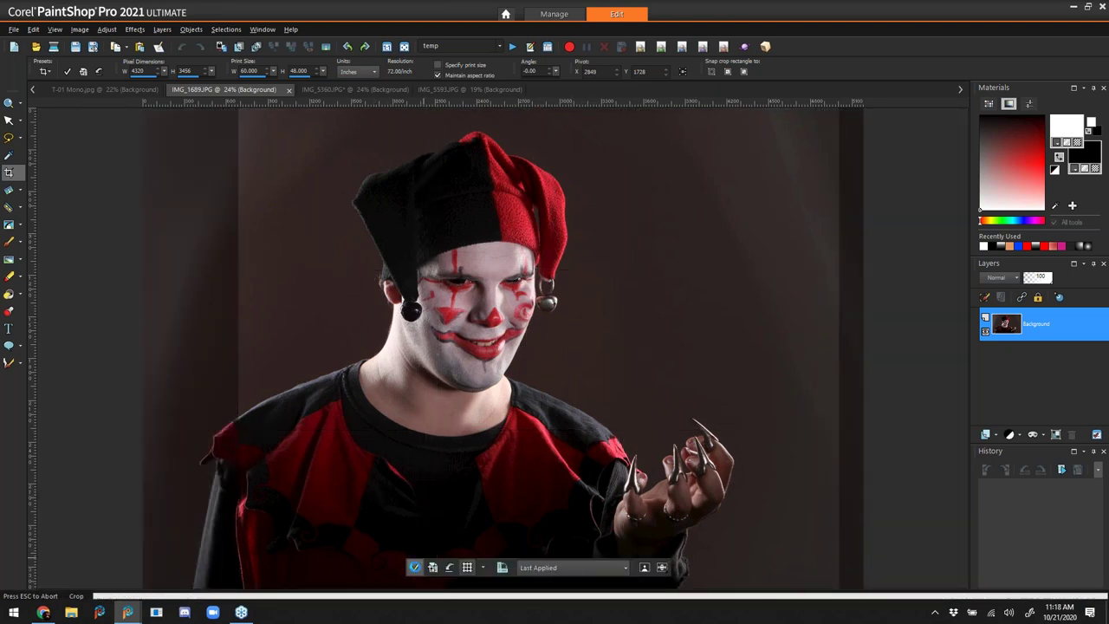
# - Copy the orange texture image IMG_5593.JPG, close it, and paste it as a new layer onto the jester photo
pyautogui.click(472, 89)
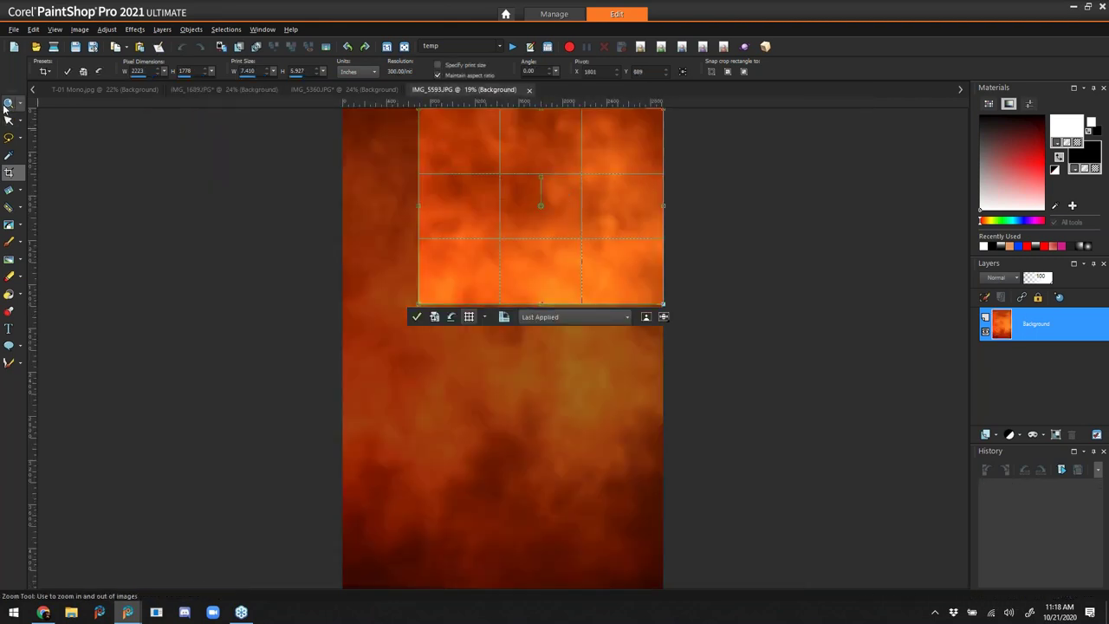
pyautogui.click(8, 103)
pyautogui.click(115, 48)
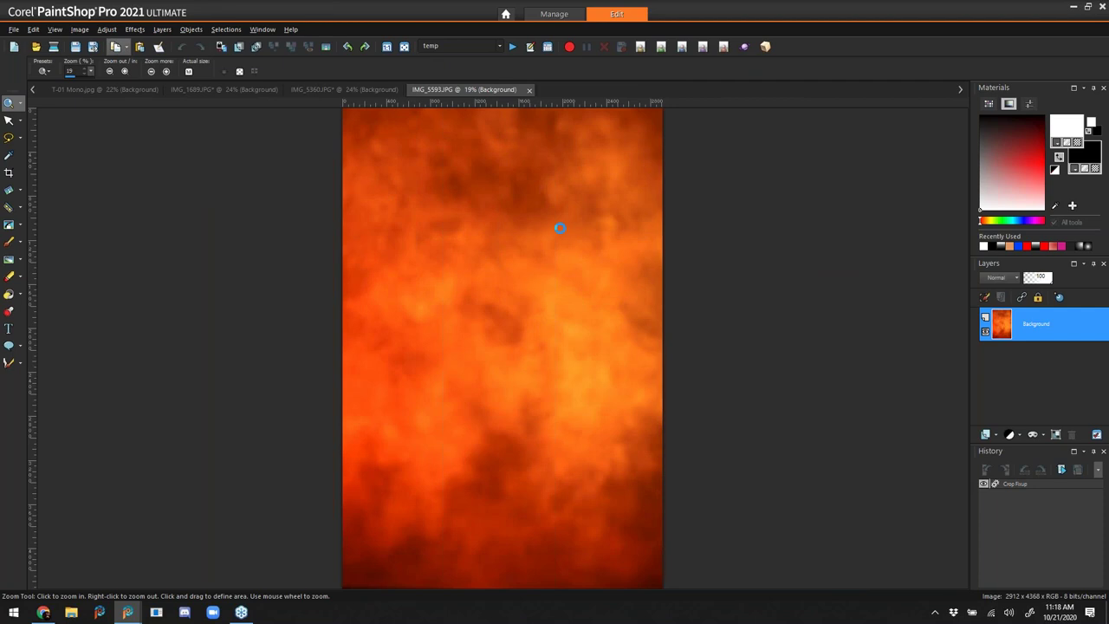
pyautogui.click(529, 90)
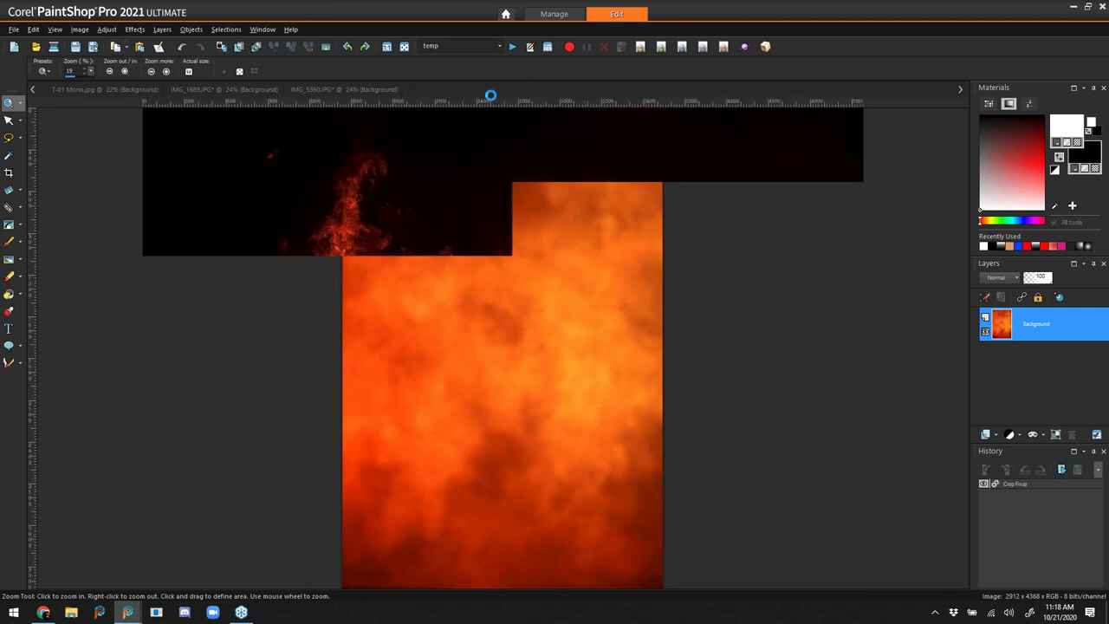
pyautogui.click(223, 87)
pyautogui.click(138, 49)
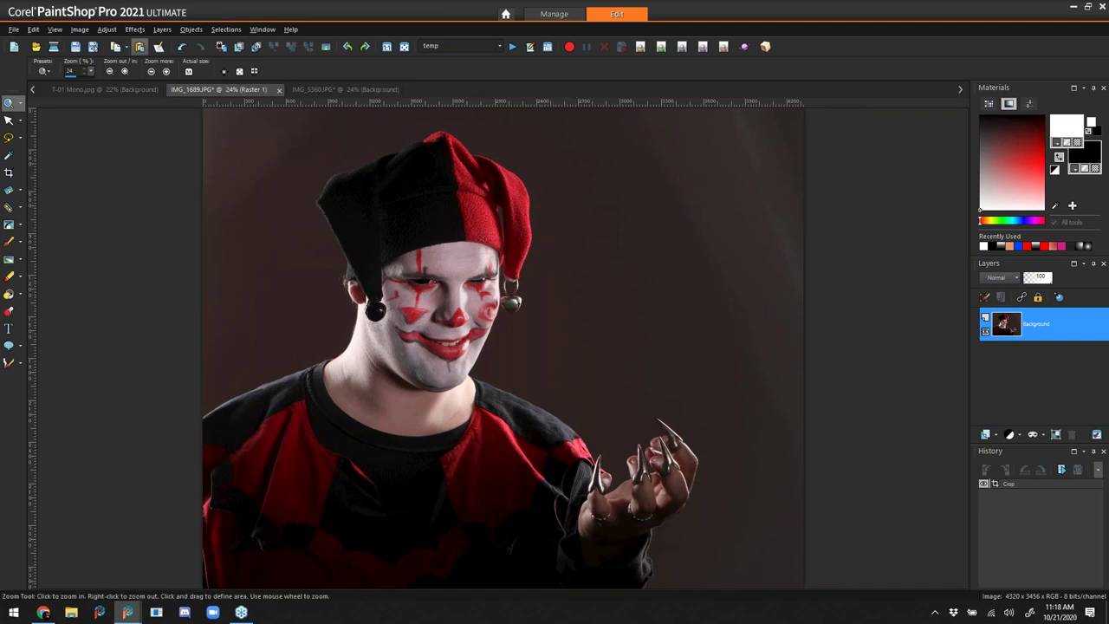
# - Rotate the orange texture layer to 270° and stretch it vertically to cover the whole canvas
pyautogui.click(9, 121)
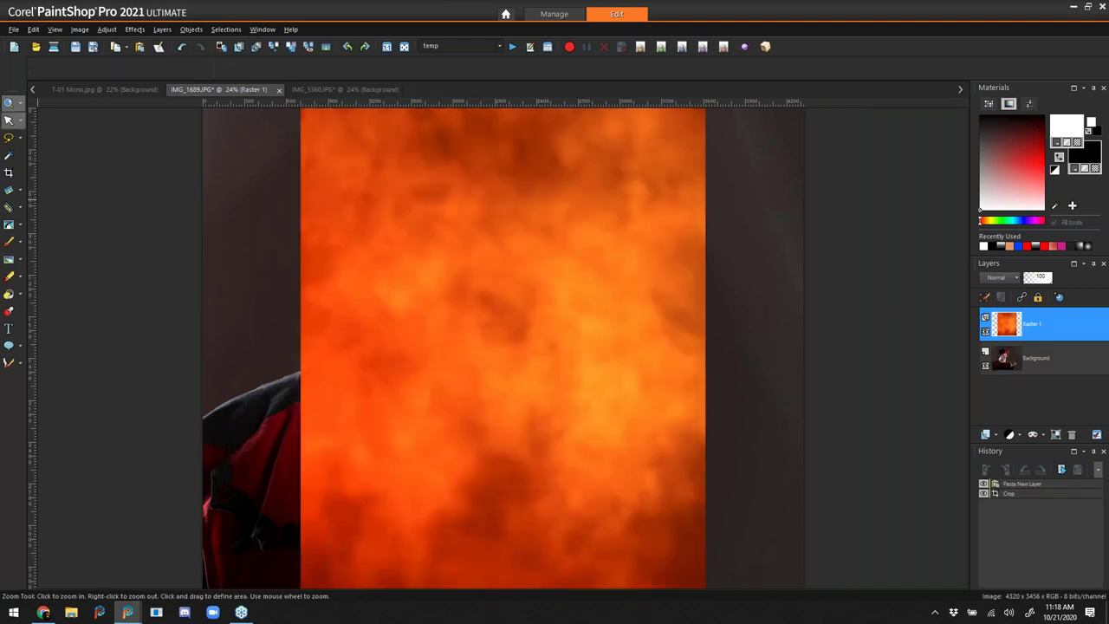
pyautogui.moveTo(532, 348); pyautogui.dragTo(502, 317)
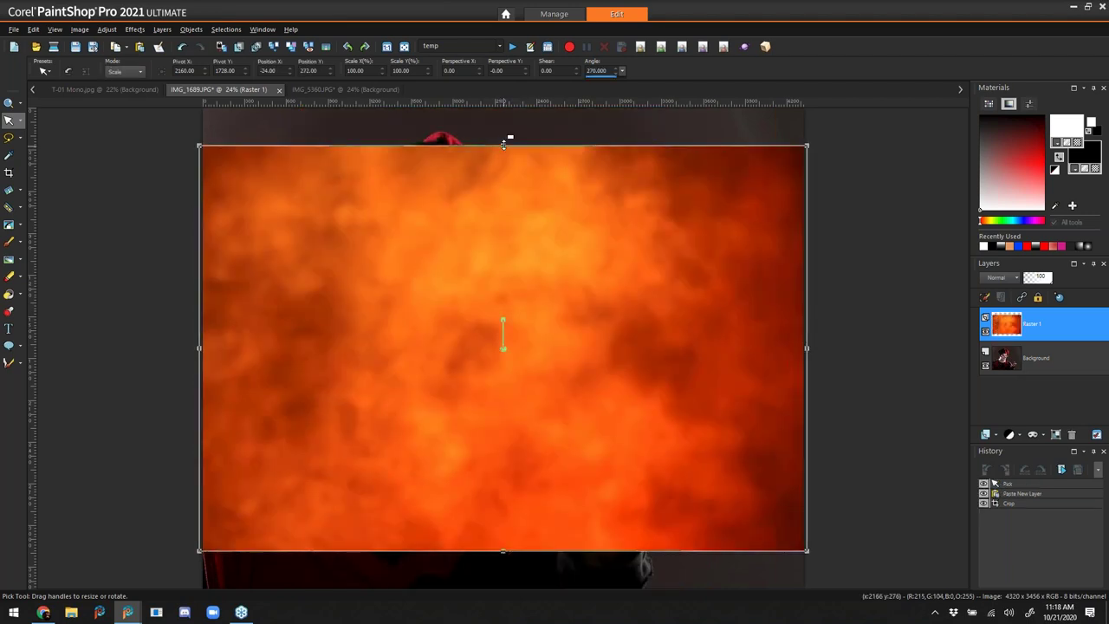
pyautogui.moveTo(502, 130); pyautogui.dragTo(503, 104)
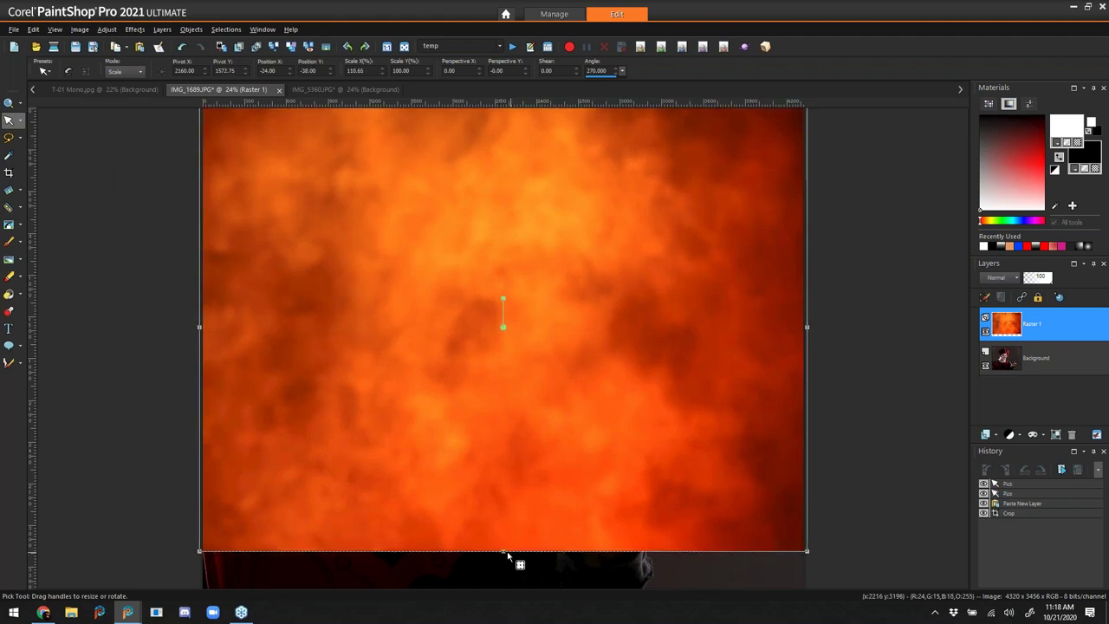
pyautogui.moveTo(505, 551); pyautogui.dragTo(508, 590)
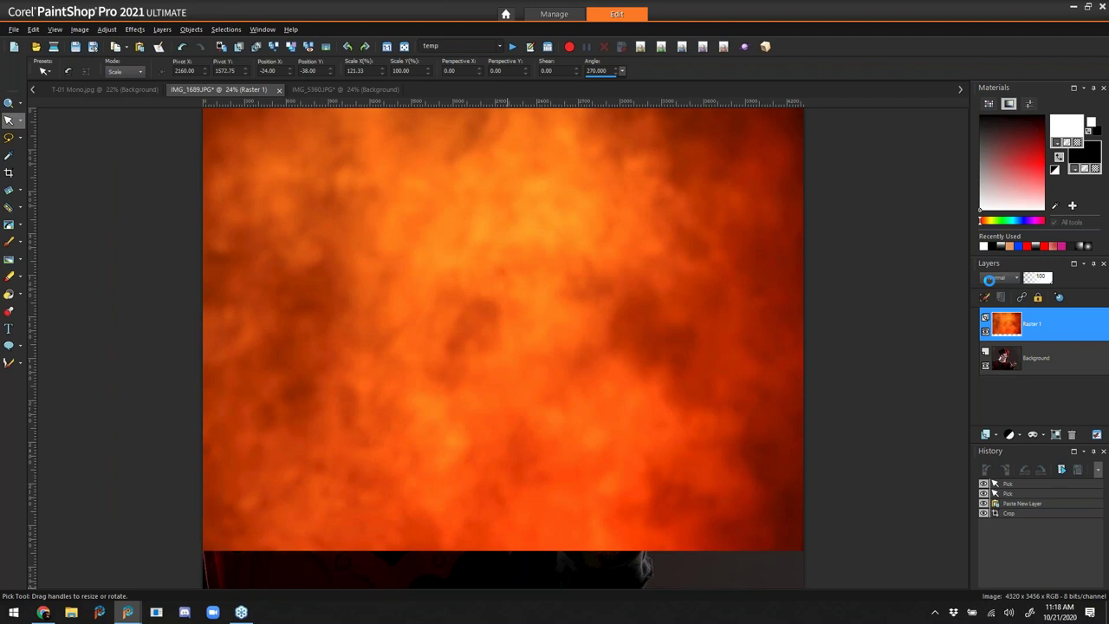
# - Set the orange texture layer's blend mode to Overlay and add a Show All mask to it
pyautogui.click(992, 277)
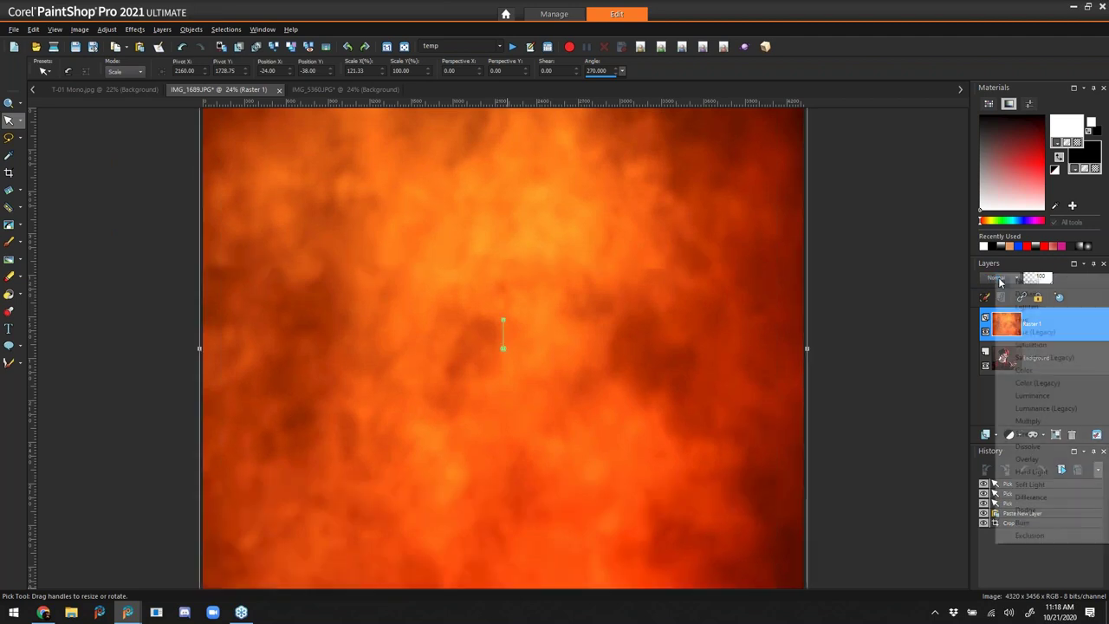
pyautogui.click(1049, 459)
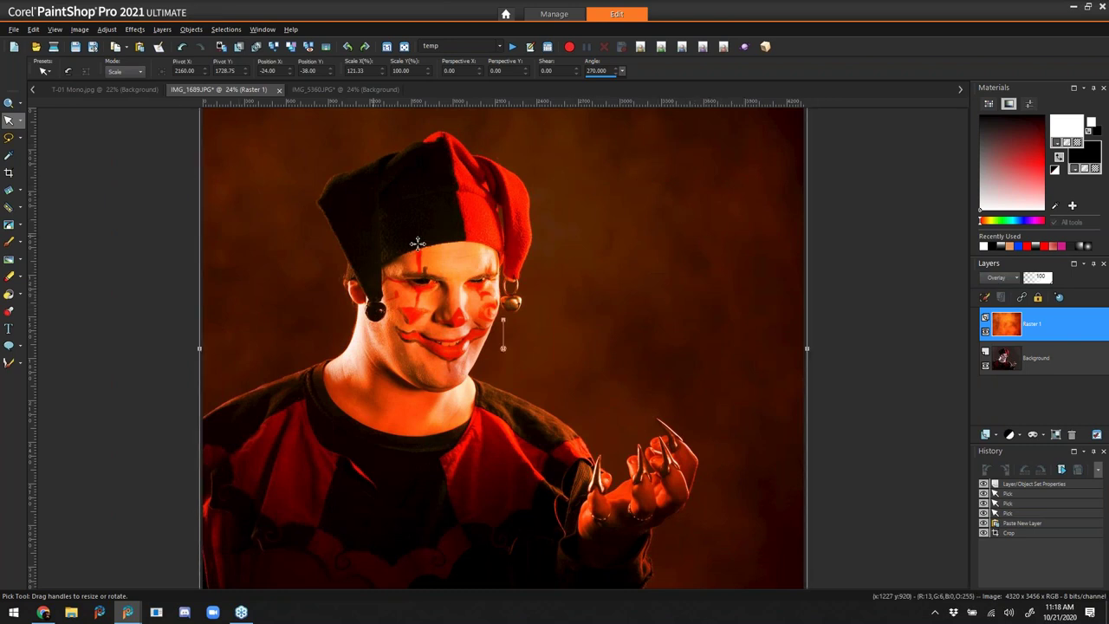
pyautogui.click(162, 29)
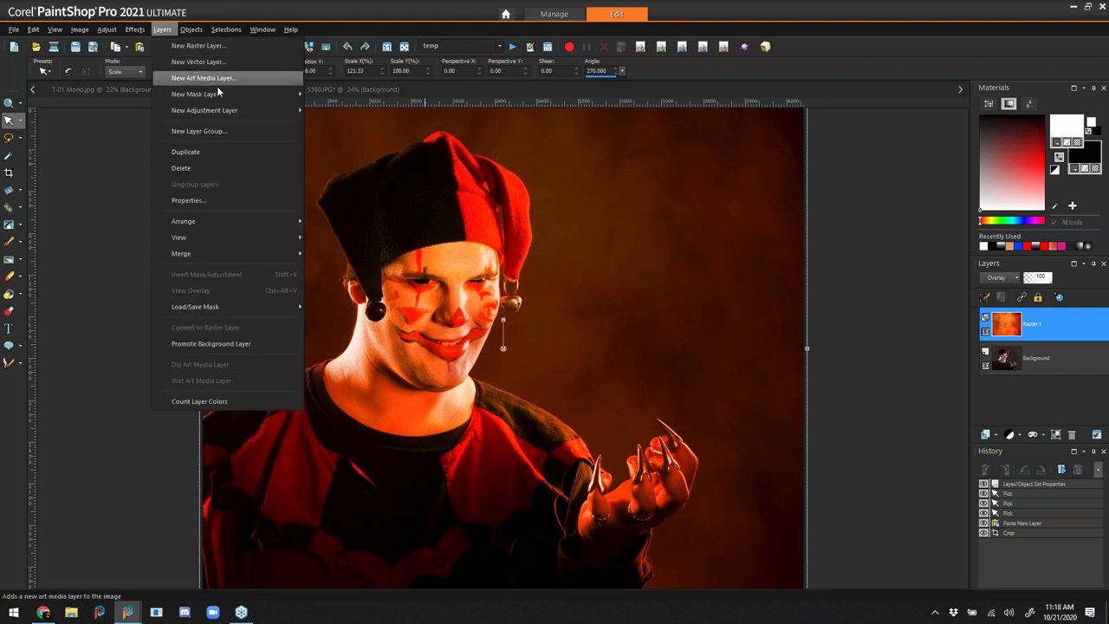
pyautogui.moveTo(225, 94)
pyautogui.click(349, 108)
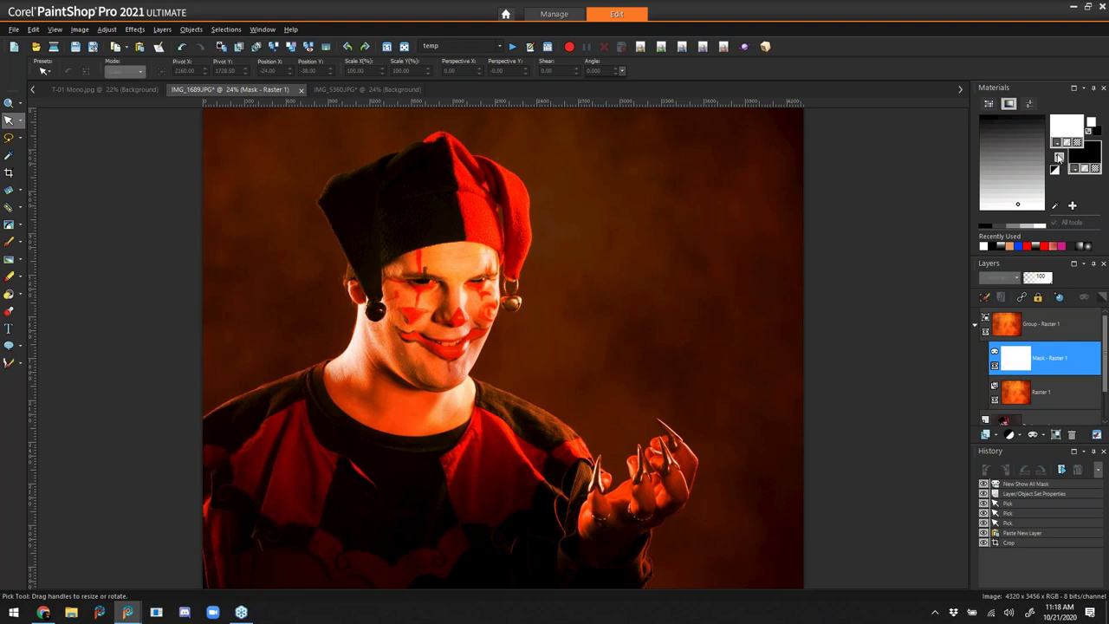
# - Paint black on the mask over the jester's hat brim, face and neck with a soft brush of size 631
pyautogui.click(1059, 158)
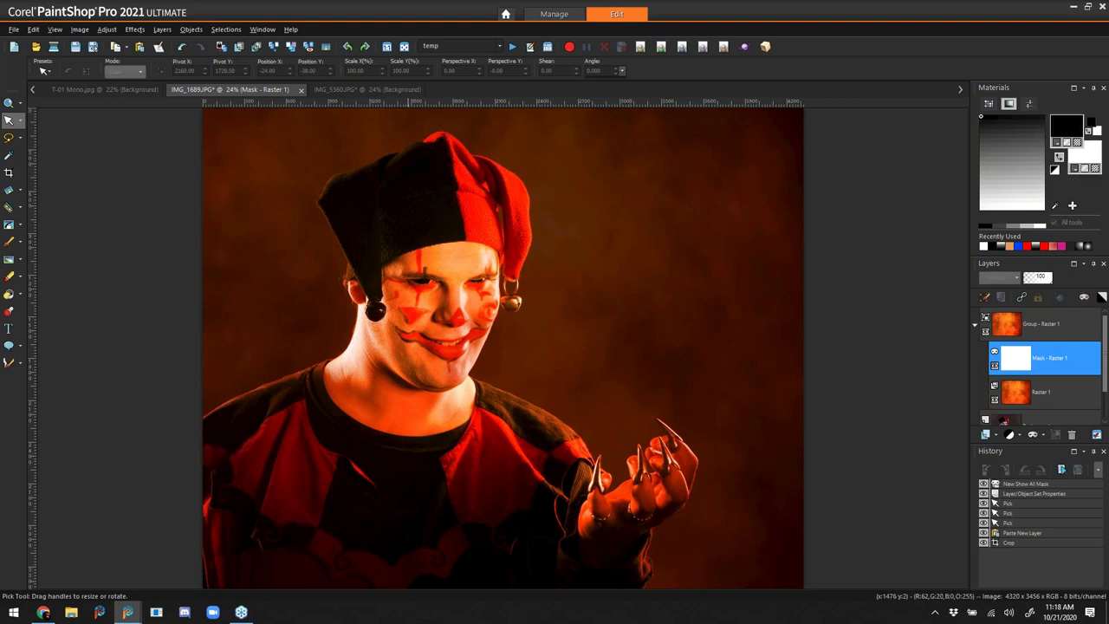
pyautogui.click(8, 241)
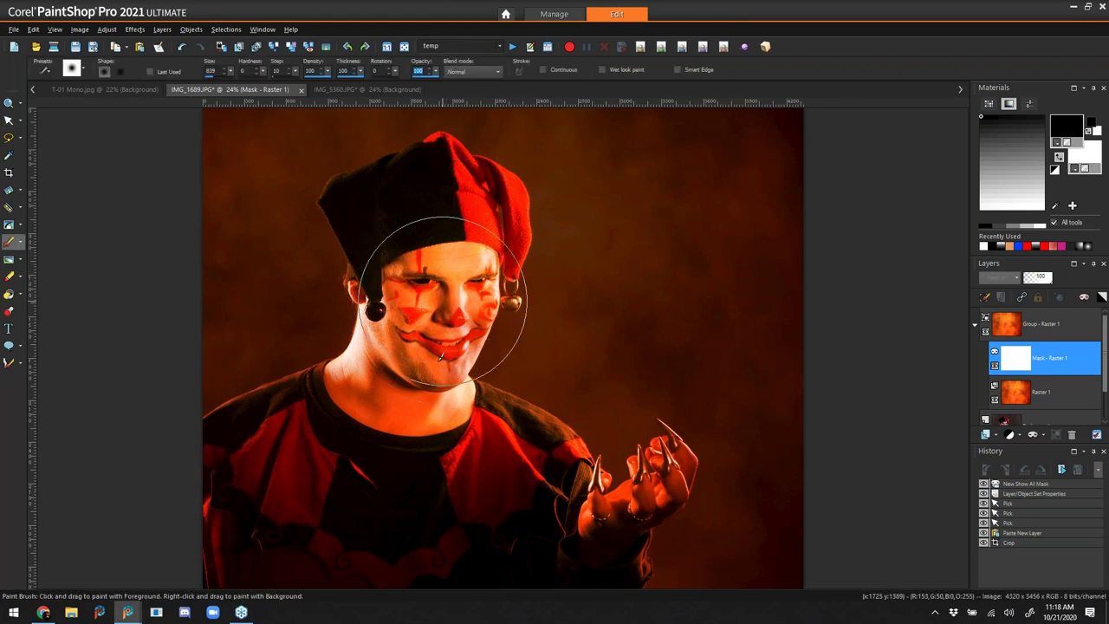
pyautogui.moveTo(438, 359); pyautogui.dragTo(425, 218)
pyautogui.click(473, 209)
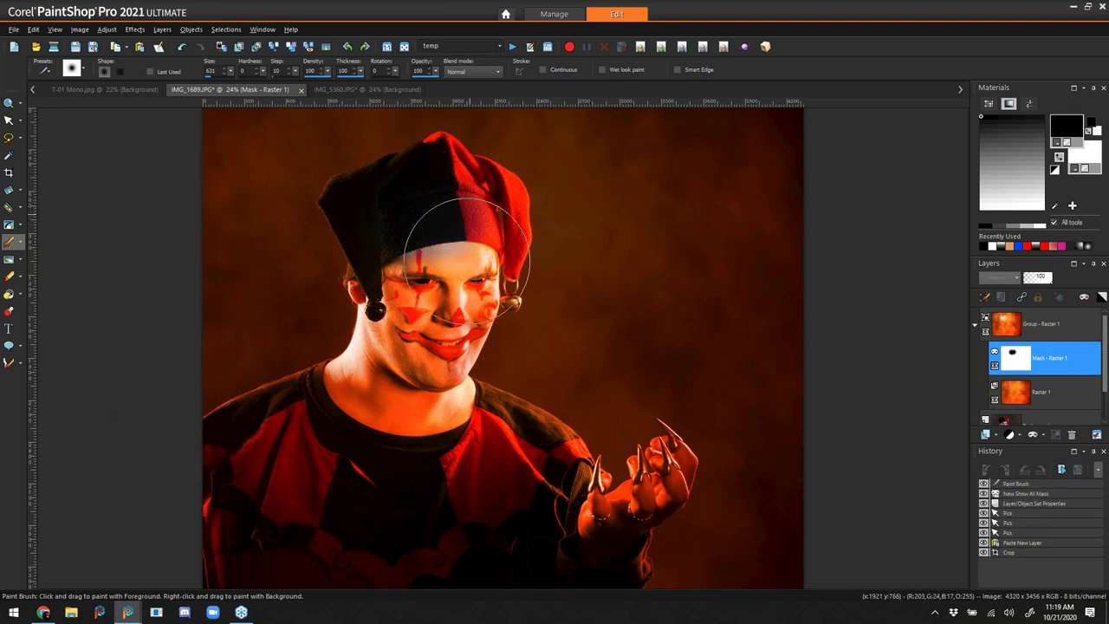
pyautogui.moveTo(451, 264); pyautogui.dragTo(483, 223)
pyautogui.moveTo(438, 267); pyautogui.dragTo(422, 310)
pyautogui.click(373, 397)
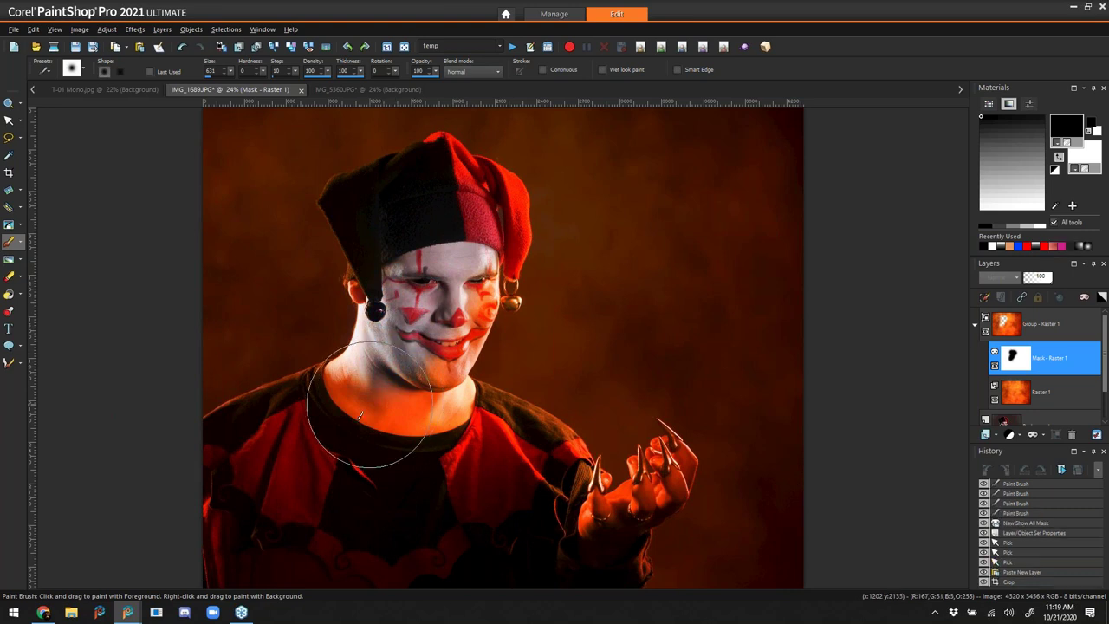
pyautogui.click(396, 379)
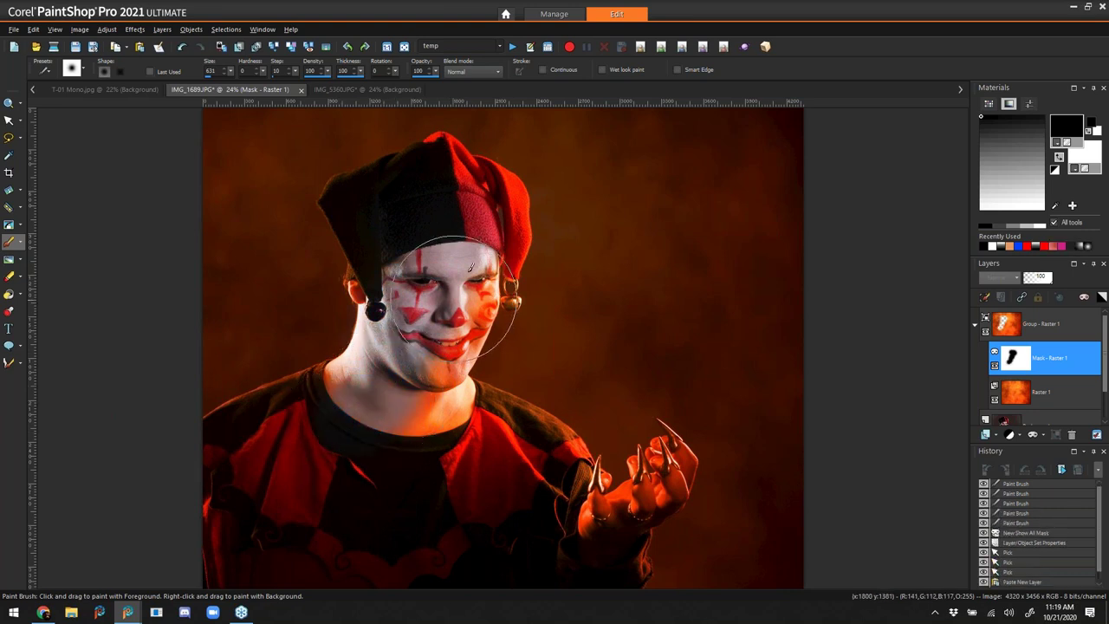
# - Paint black on the mask over the shirt and shoulders, and over the clawed hand with brush opacity 26 and size 307
pyautogui.moveTo(433, 400)
pyautogui.mouseDown()
pyautogui.moveTo(461, 442)
pyautogui.moveTo(483, 445)
pyautogui.mouseUp()
pyautogui.moveTo(534, 483)
pyautogui.mouseDown()
pyautogui.moveTo(514, 569)
pyautogui.moveTo(486, 564)
pyautogui.mouseUp()
pyautogui.click(310, 435)
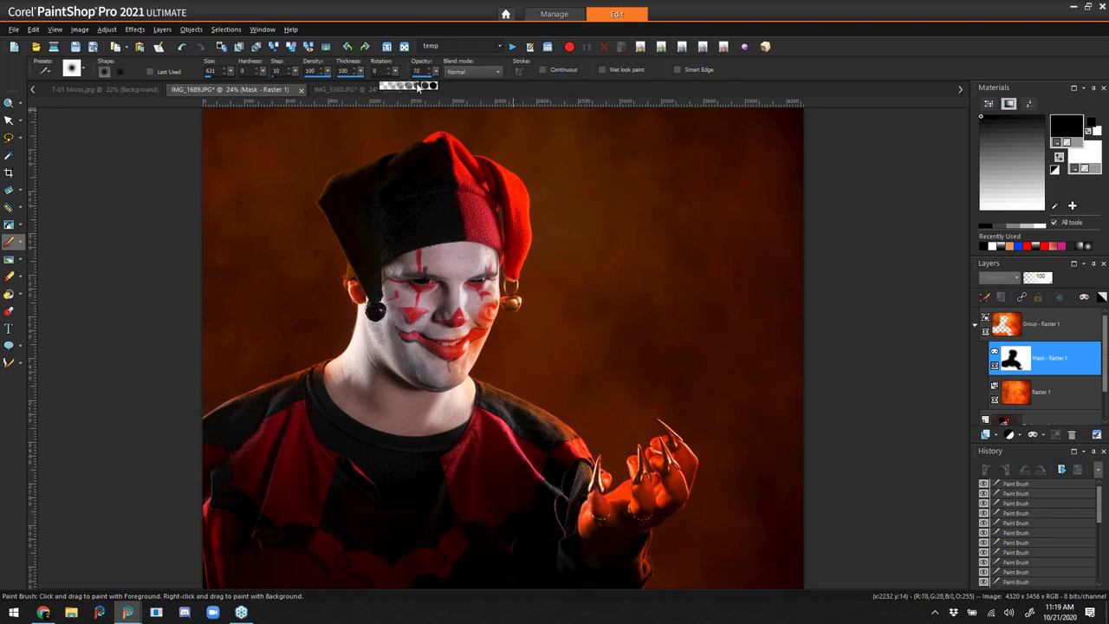
pyautogui.moveTo(392, 96); pyautogui.dragTo(394, 95)
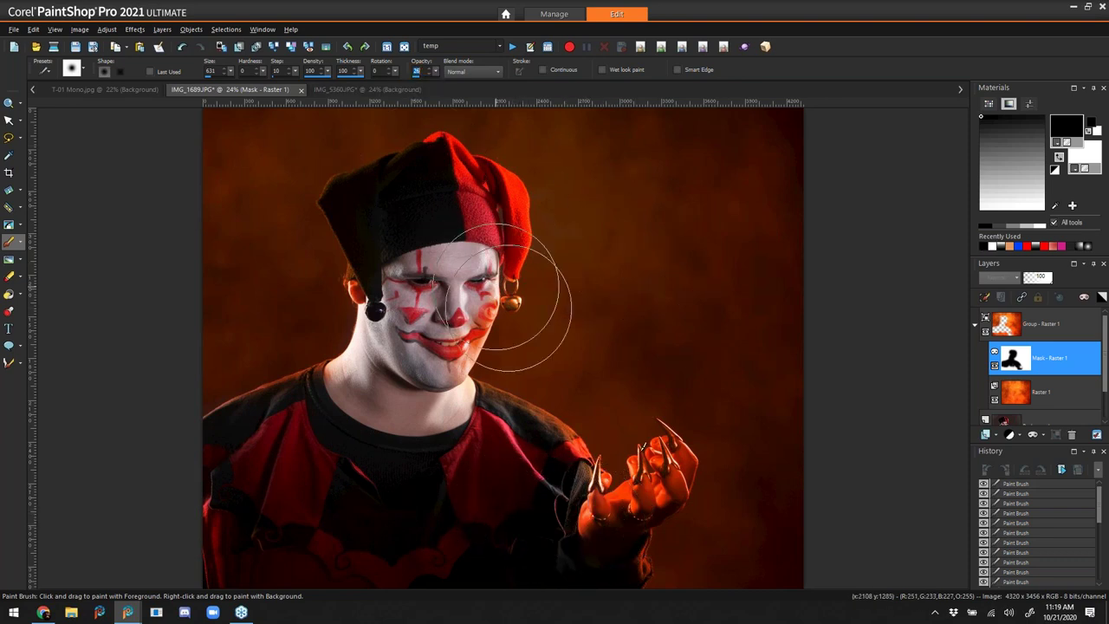
pyautogui.keyDown('alt'); pyautogui.moveTo(624, 488); pyautogui.dragTo(656, 462); pyautogui.keyUp('alt')
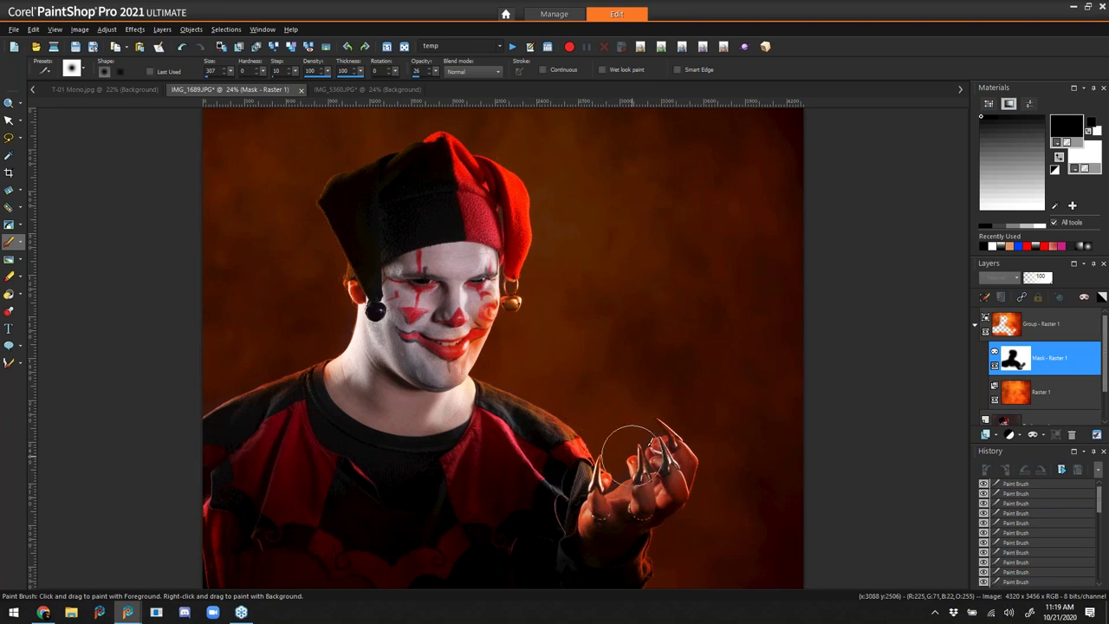
# - Copy the flames image IMG_5360.JPG into the jester photo as a new layer and move it above the masked group
pyautogui.click(371, 90)
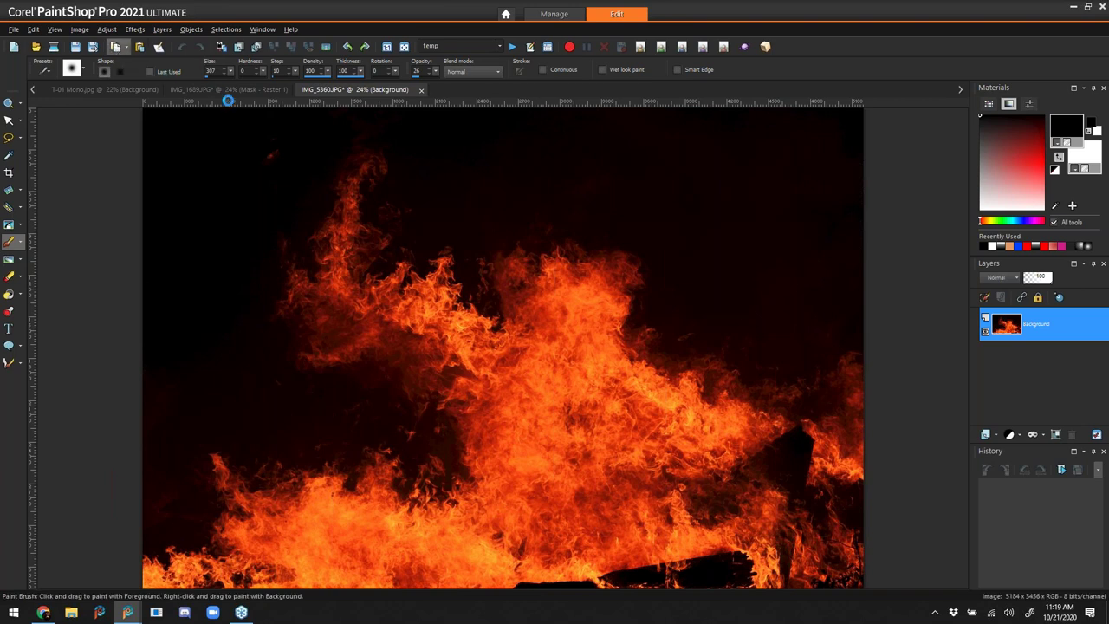
pyautogui.click(227, 90)
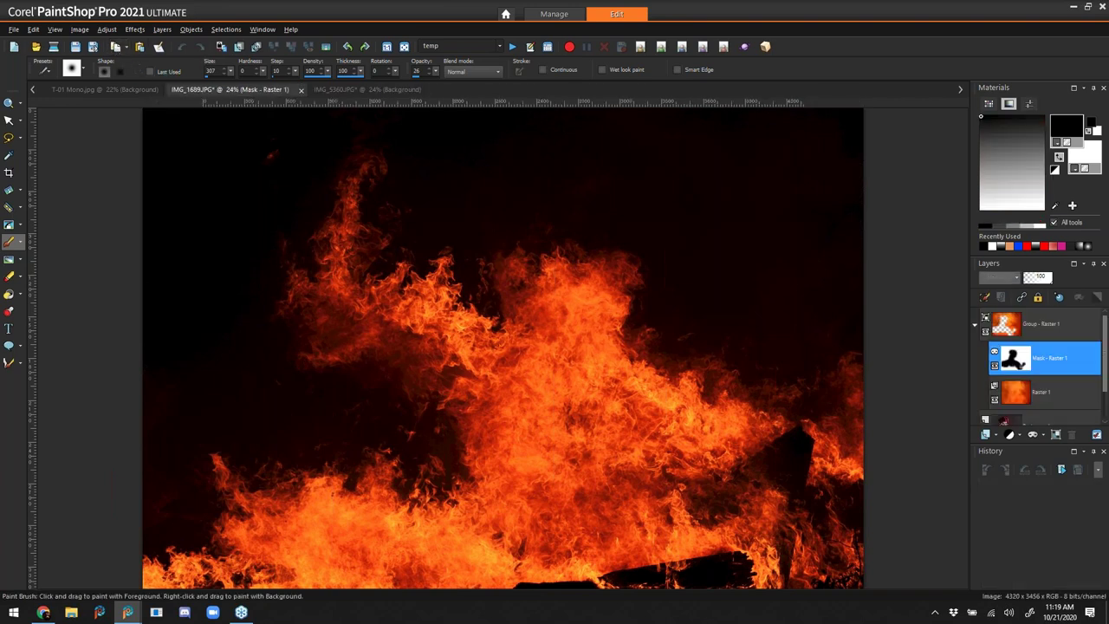
pyautogui.click(141, 48)
pyautogui.hotkey('ctrl', 'v')
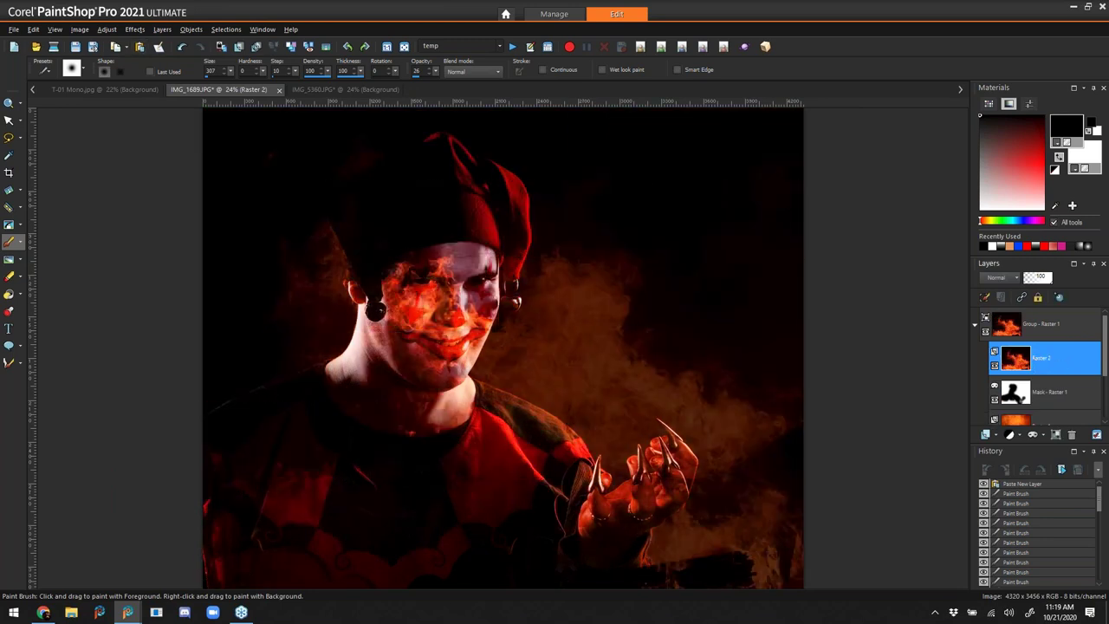
pyautogui.moveTo(1073, 325); pyautogui.dragTo(1073, 324)
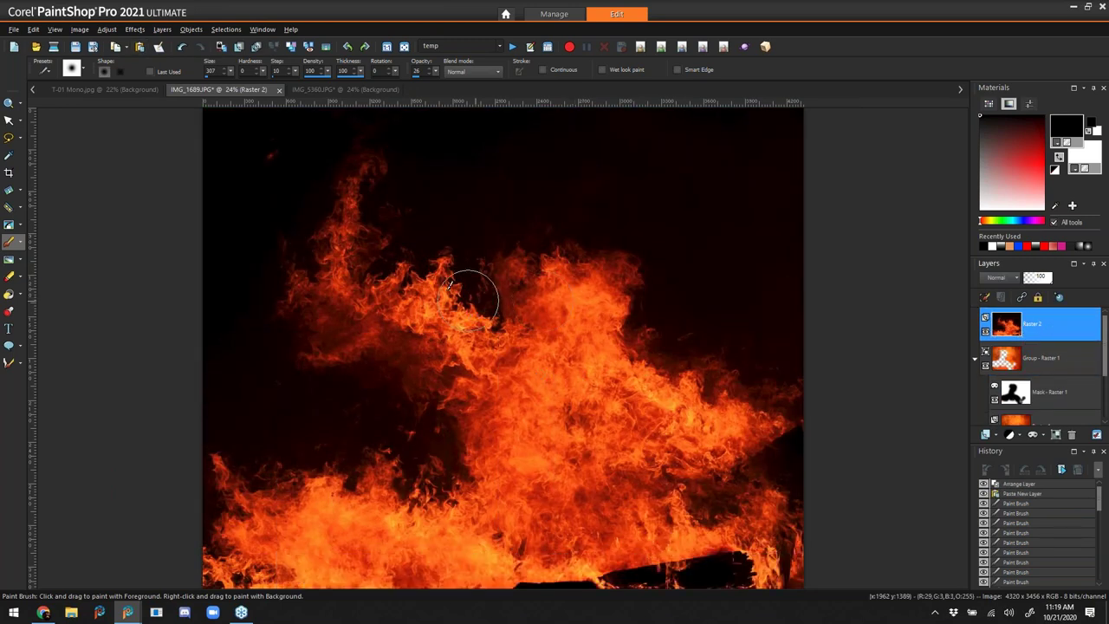
# - Set the flames layer's blend mode to Screen and scale it to about 64% towards the canvas's lower right corner
pyautogui.click(996, 278)
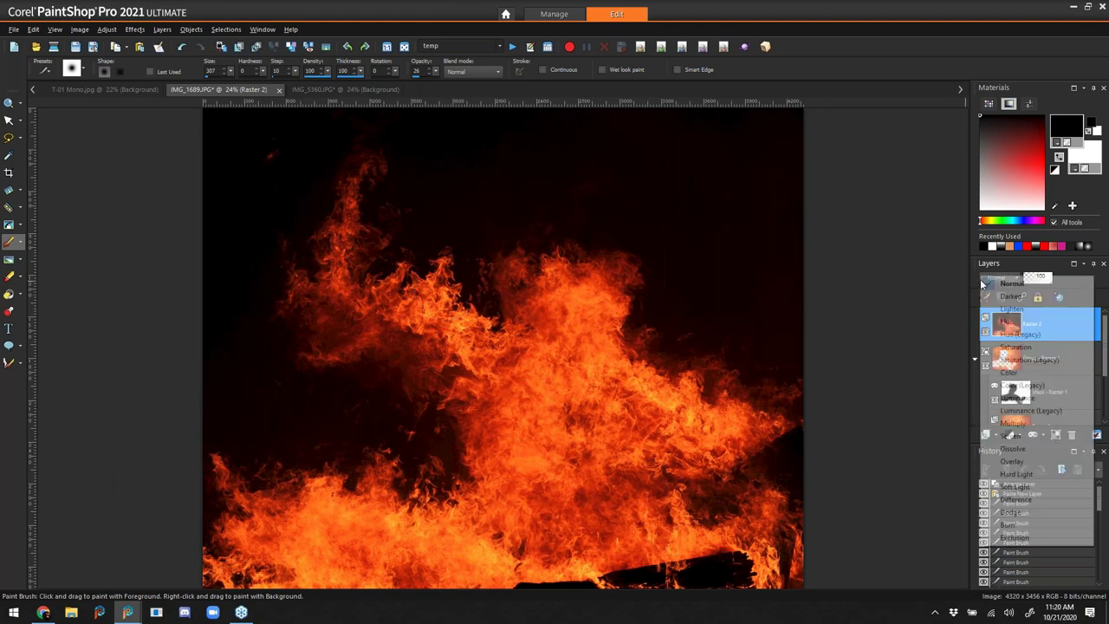
pyautogui.click(1034, 437)
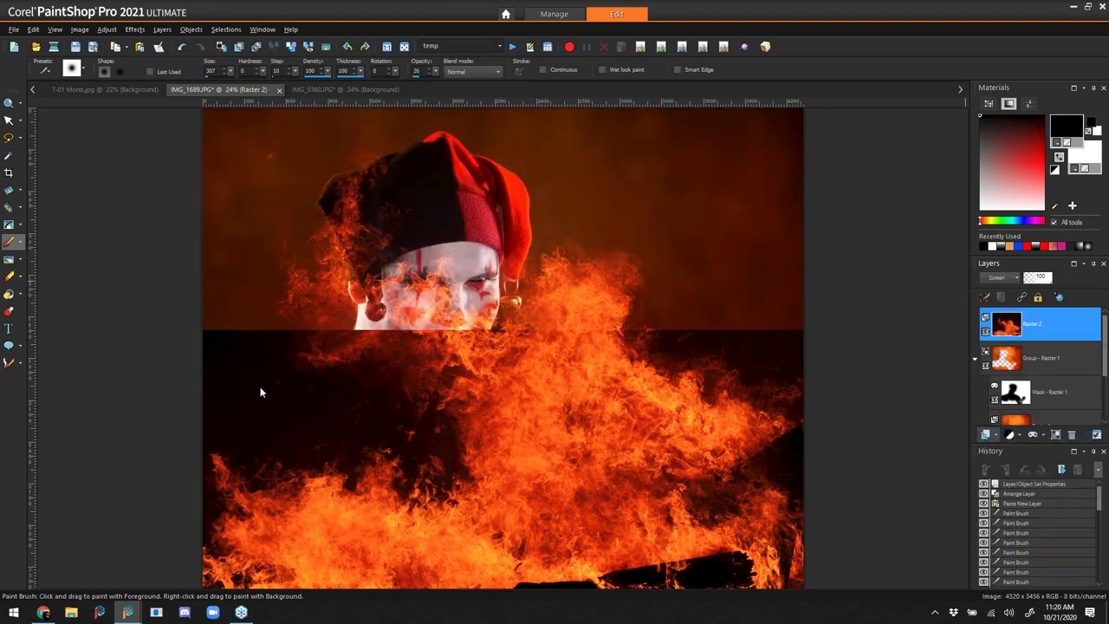
pyautogui.click(9, 120)
pyautogui.moveTo(144, 108); pyautogui.dragTo(407, 275)
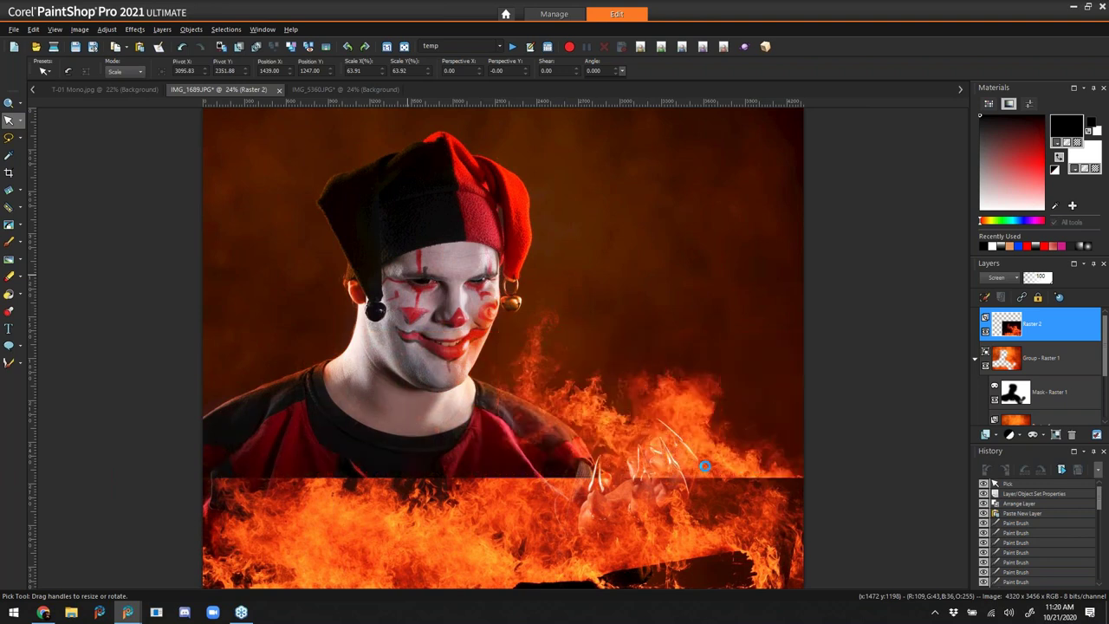
# - Move the flames over the clawed hand, rotate them about 28° clockwise and scale them down to about 50%
pyautogui.click(639, 437)
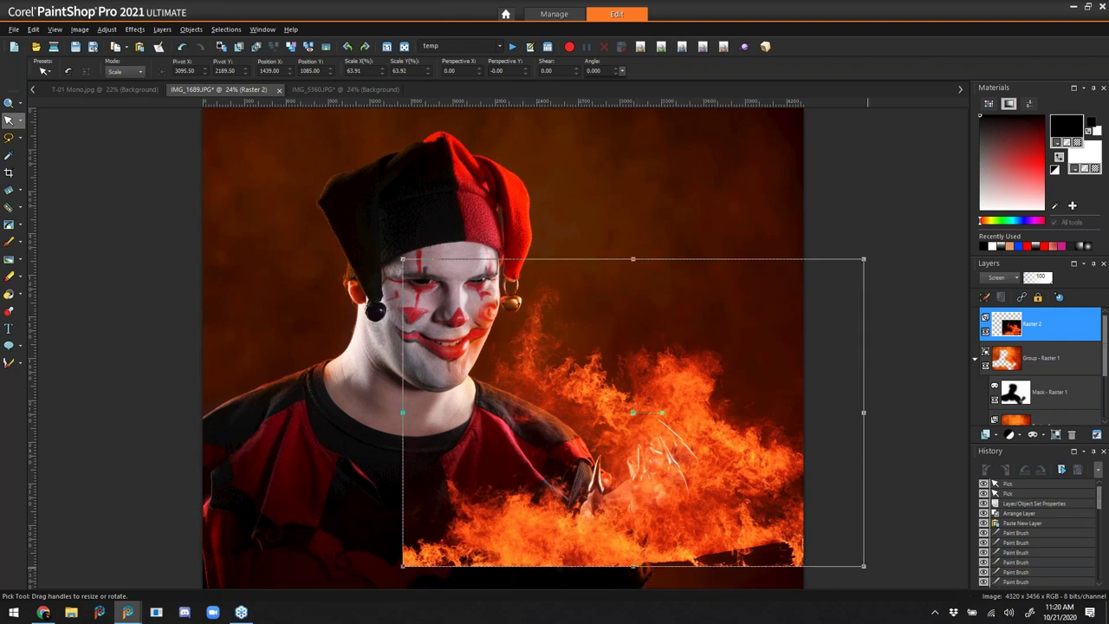
pyautogui.moveTo(864, 565); pyautogui.dragTo(802, 530)
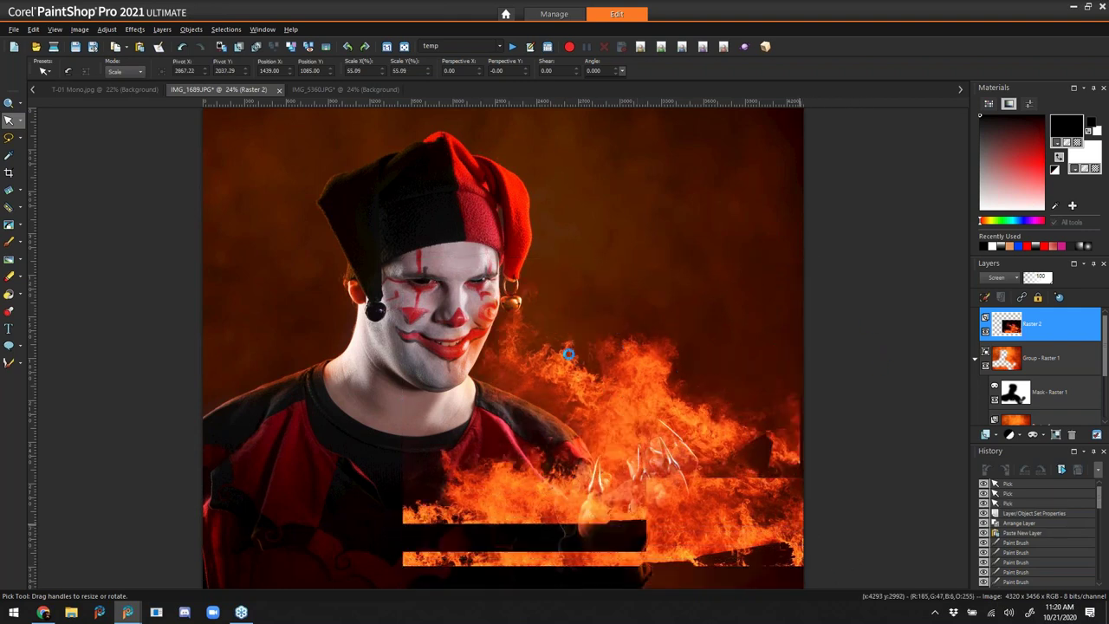
pyautogui.moveTo(631, 392); pyautogui.dragTo(631, 408)
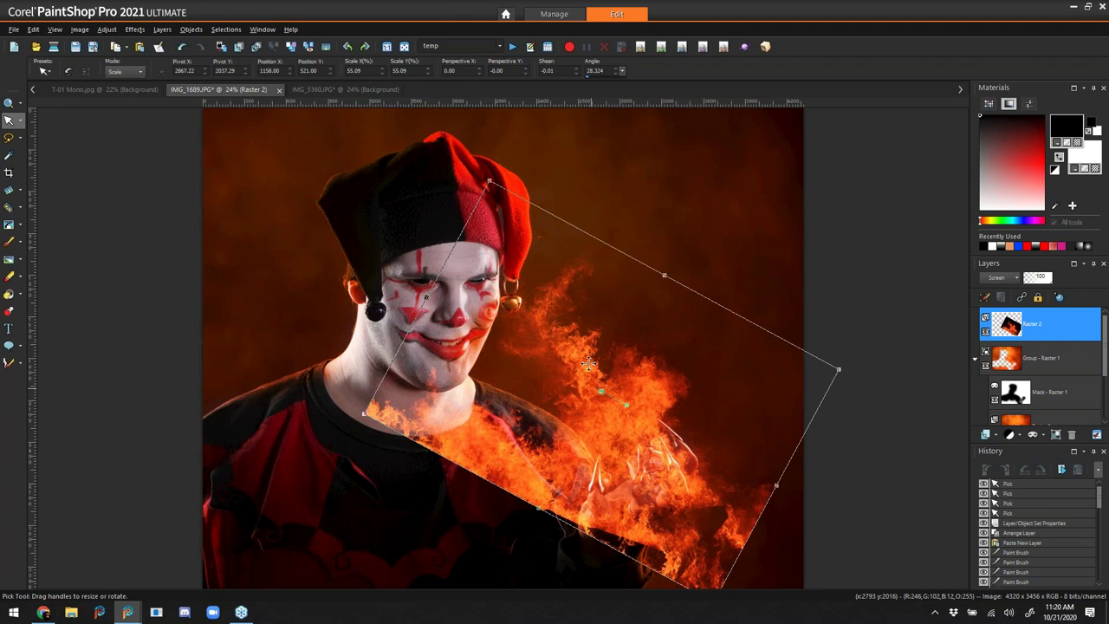
pyautogui.moveTo(489, 181); pyautogui.dragTo(507, 221)
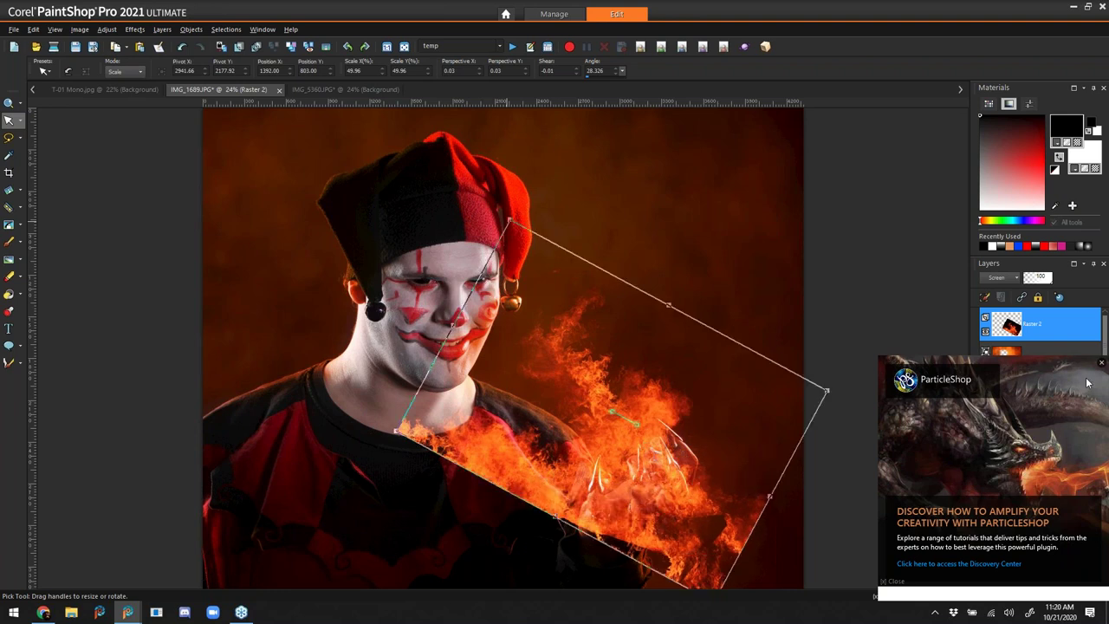
# - Dismiss the ParticleShop promotion, rotate the flames layer to about 45° clockwise and move it over the clawed hand
pyautogui.click(1102, 364)
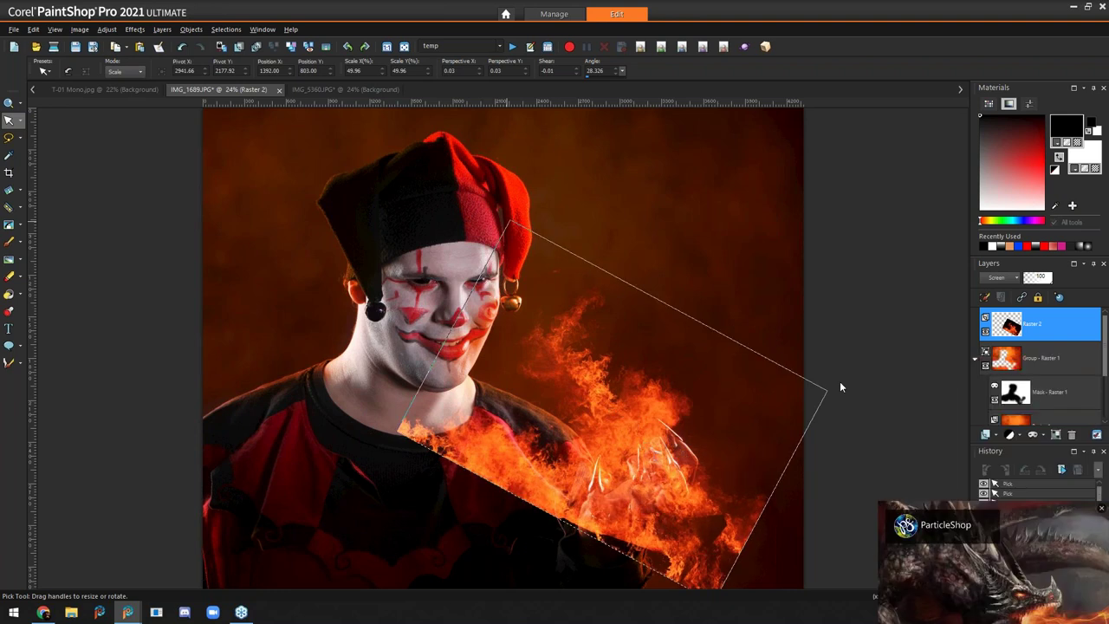
pyautogui.moveTo(638, 426); pyautogui.dragTo(634, 434)
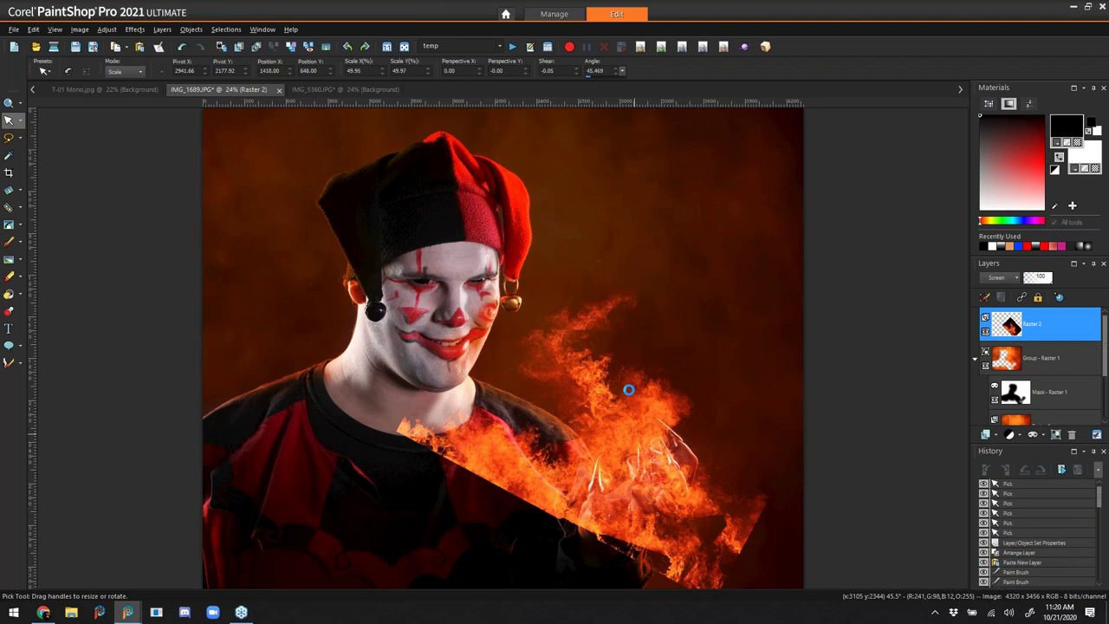
pyautogui.moveTo(612, 416); pyautogui.dragTo(637, 442)
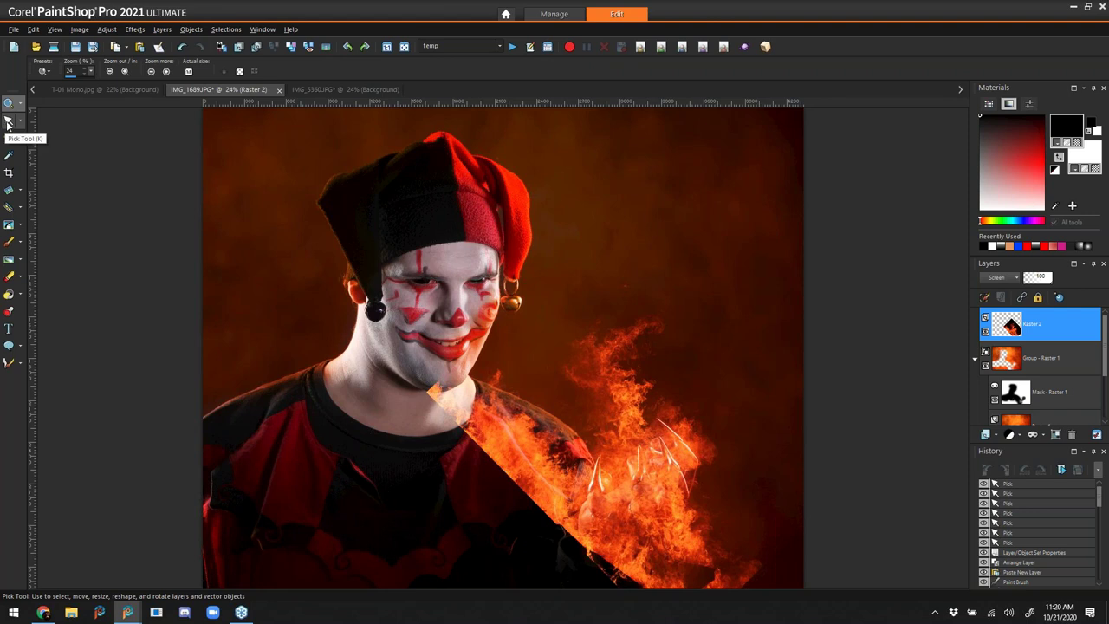
# - Reselect the flames layer, squash its height to about 93% and move it slightly up over the hand
pyautogui.click(1054, 364)
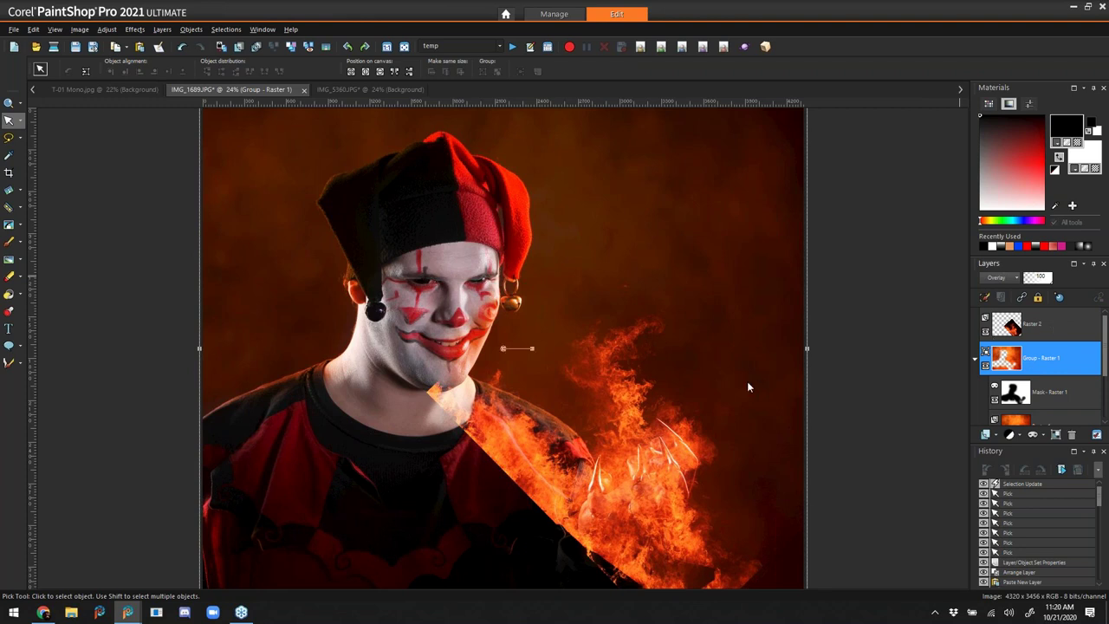
pyautogui.click(1054, 323)
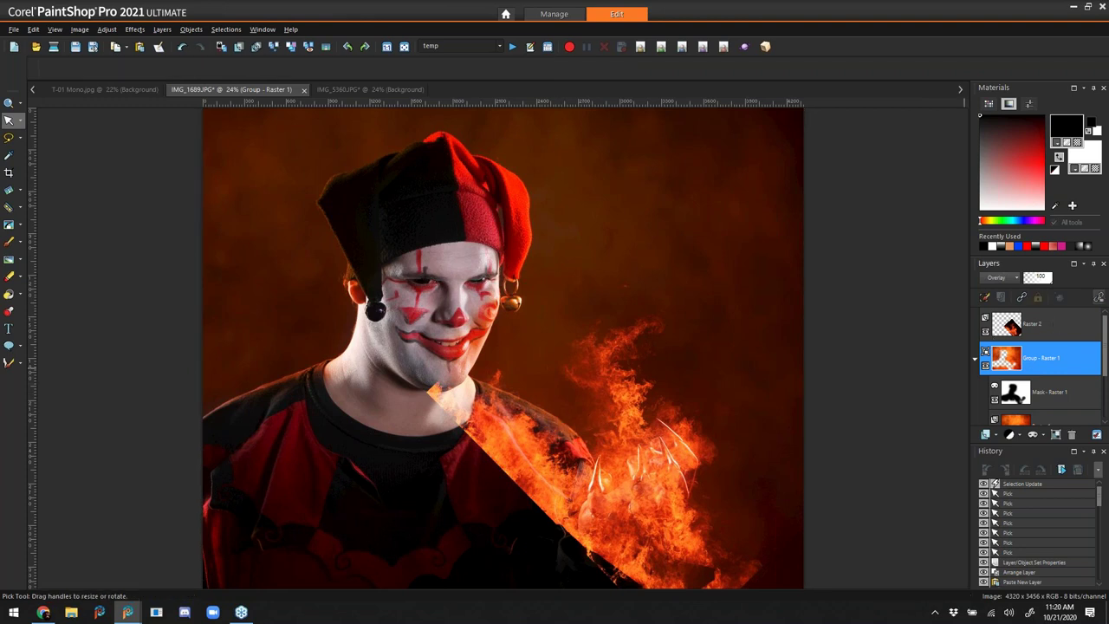
pyautogui.click(646, 354)
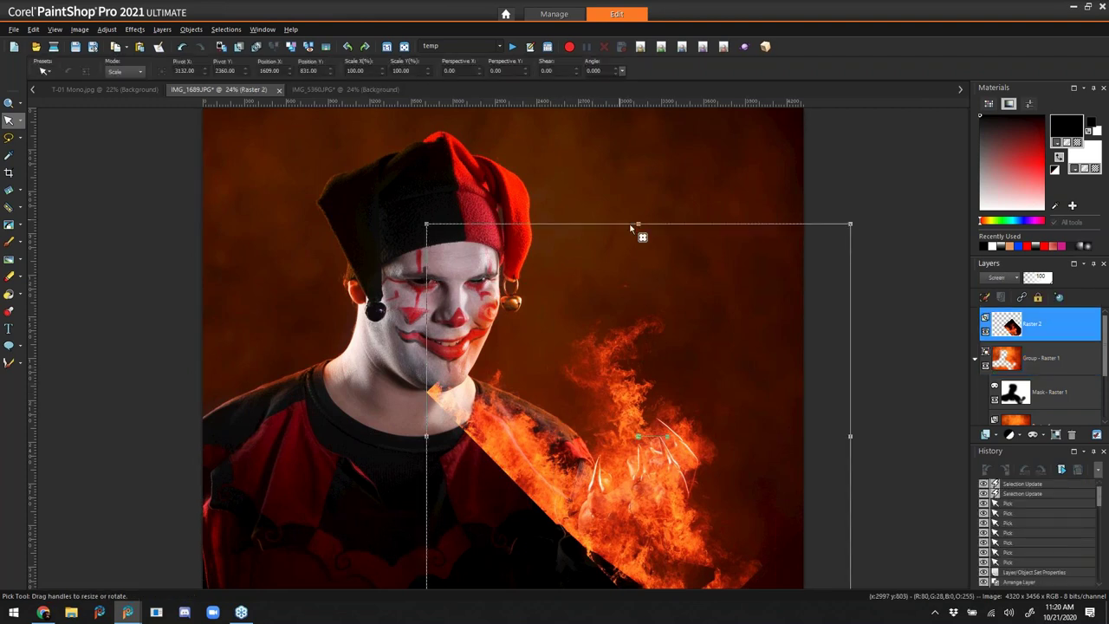
pyautogui.moveTo(640, 224); pyautogui.dragTo(644, 255)
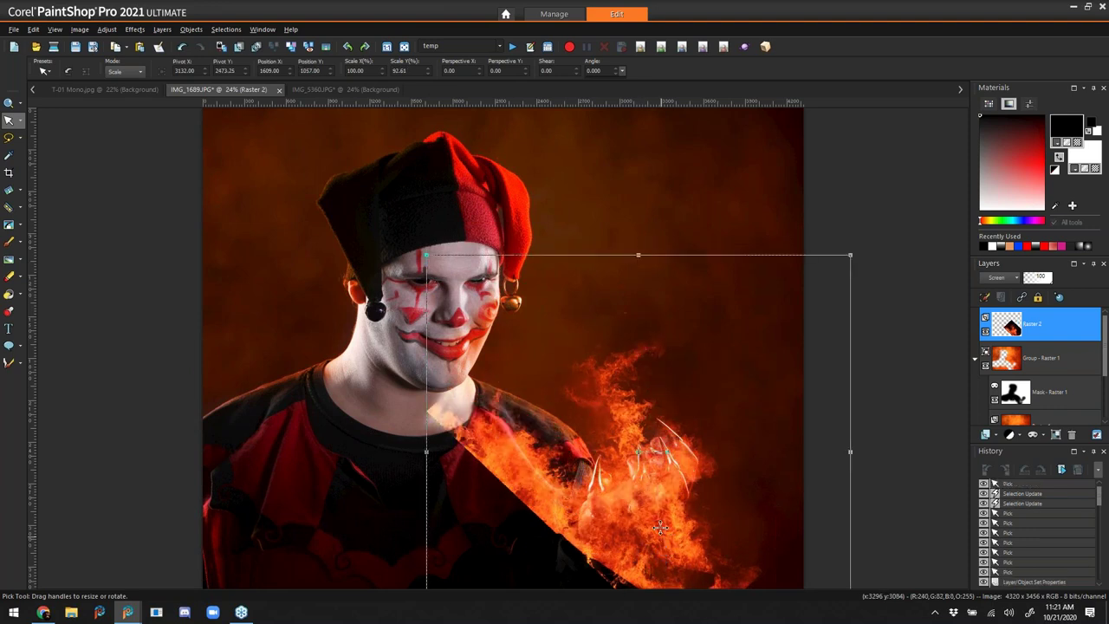
pyautogui.moveTo(659, 517); pyautogui.dragTo(660, 505)
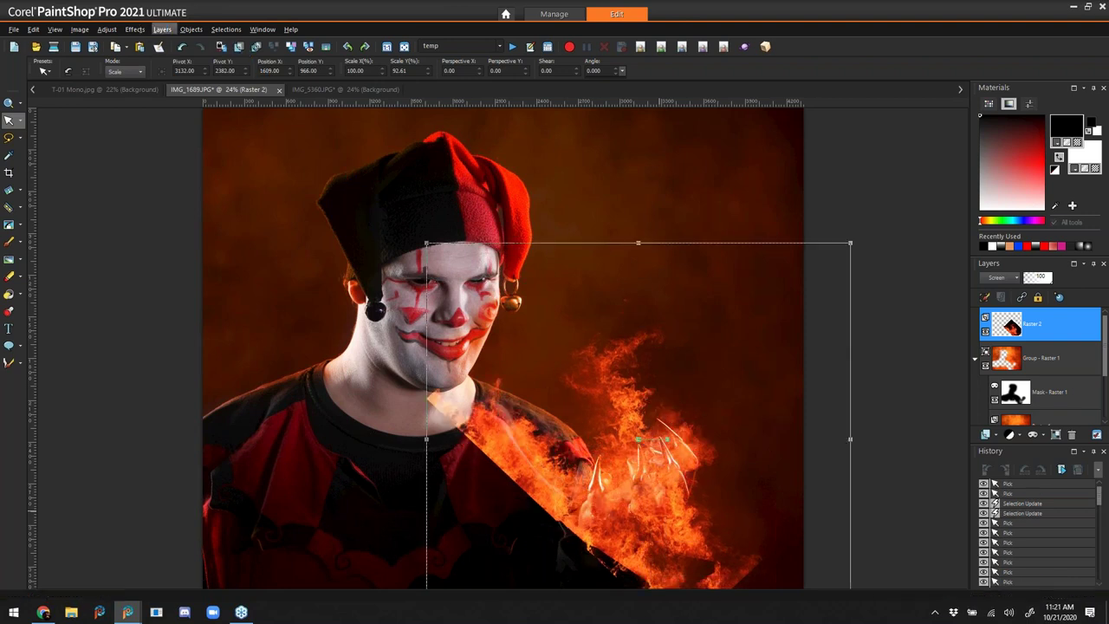
# - Add a Show All mask to the flames layer
pyautogui.click(162, 30)
pyautogui.moveTo(268, 94)
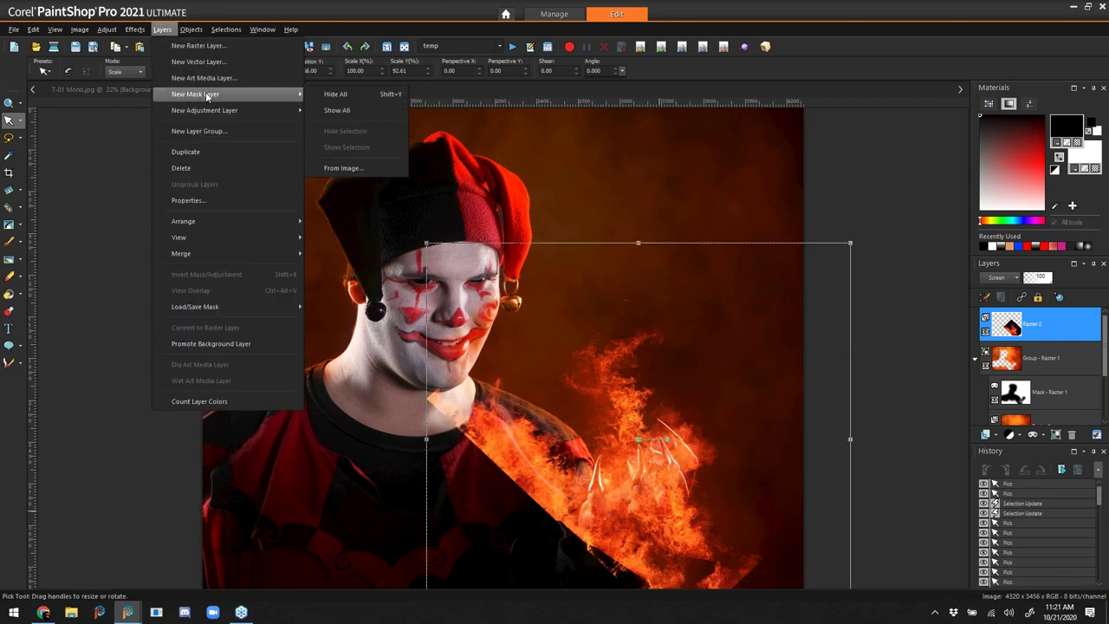
pyautogui.click(364, 110)
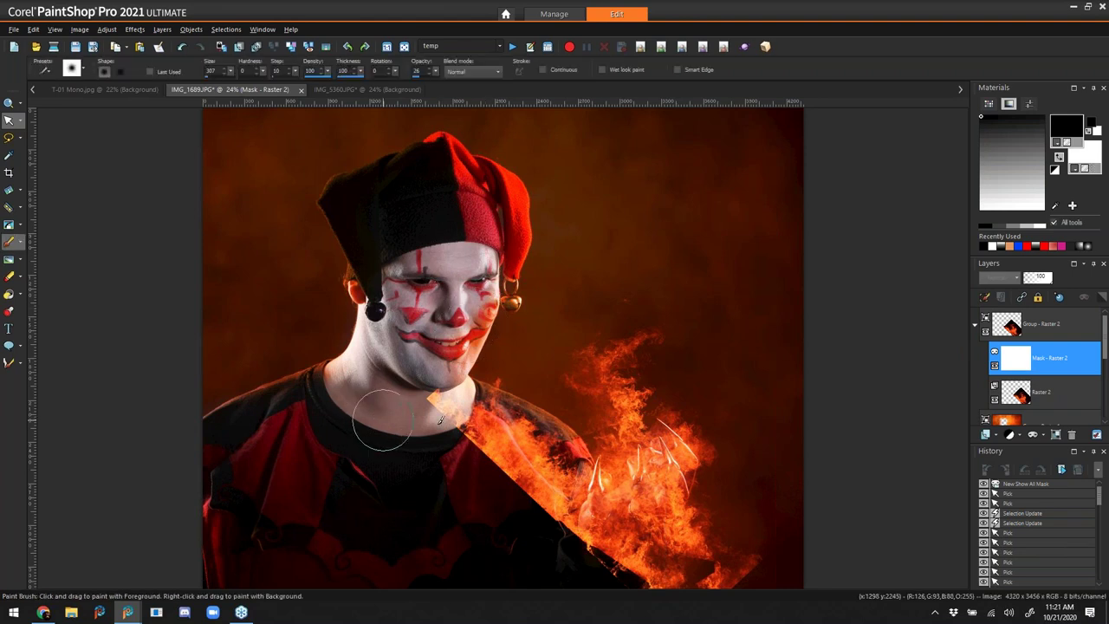
# - Paint black on the flames mask around the hand, covering neck, shoulder, shirt and forearm, with brush size 631 and opacity raised to 100
pyautogui.moveTo(441, 402)
pyautogui.mouseDown()
pyautogui.moveTo(433, 397)
pyautogui.moveTo(448, 391)
pyautogui.moveTo(477, 428)
pyautogui.mouseUp()
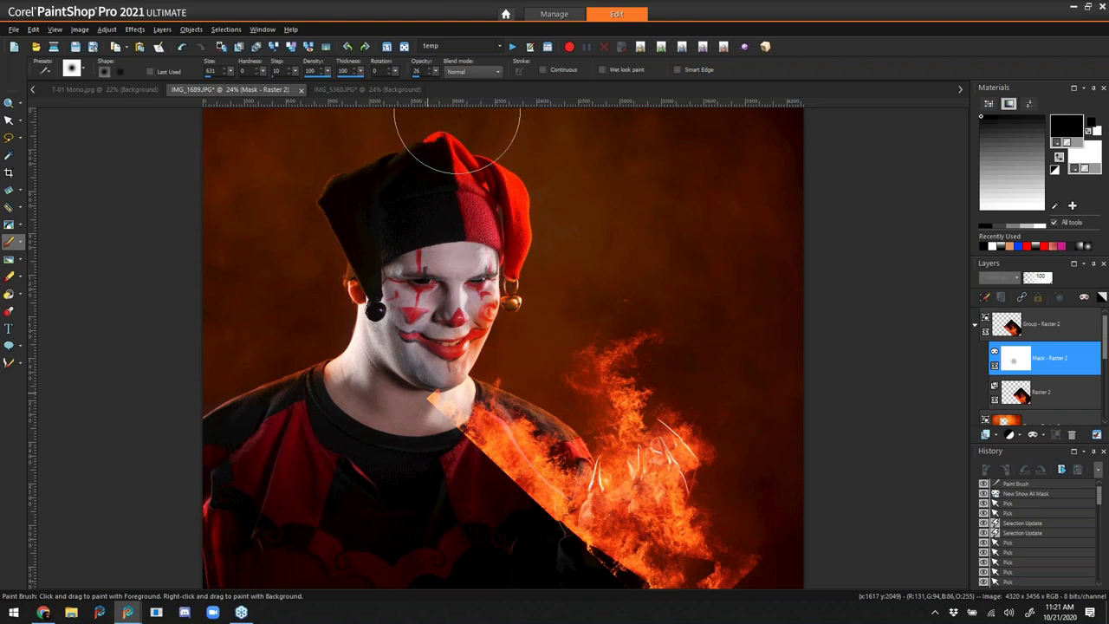
pyautogui.moveTo(436, 71); pyautogui.dragTo(562, 82)
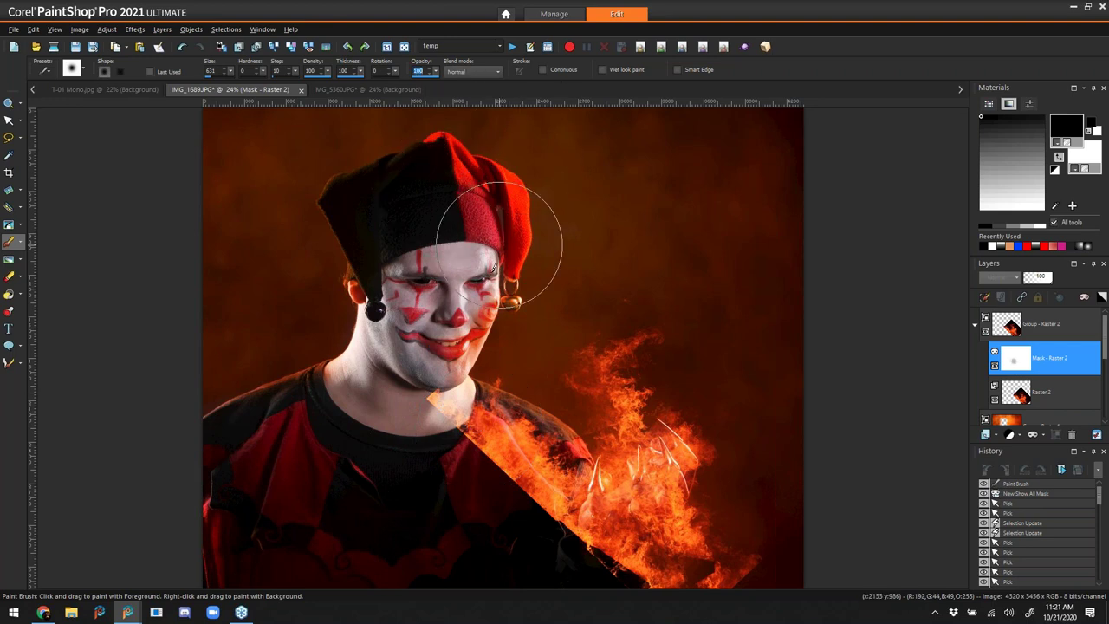
pyautogui.moveTo(458, 401)
pyautogui.mouseDown()
pyautogui.moveTo(416, 395)
pyautogui.moveTo(476, 362)
pyautogui.mouseUp()
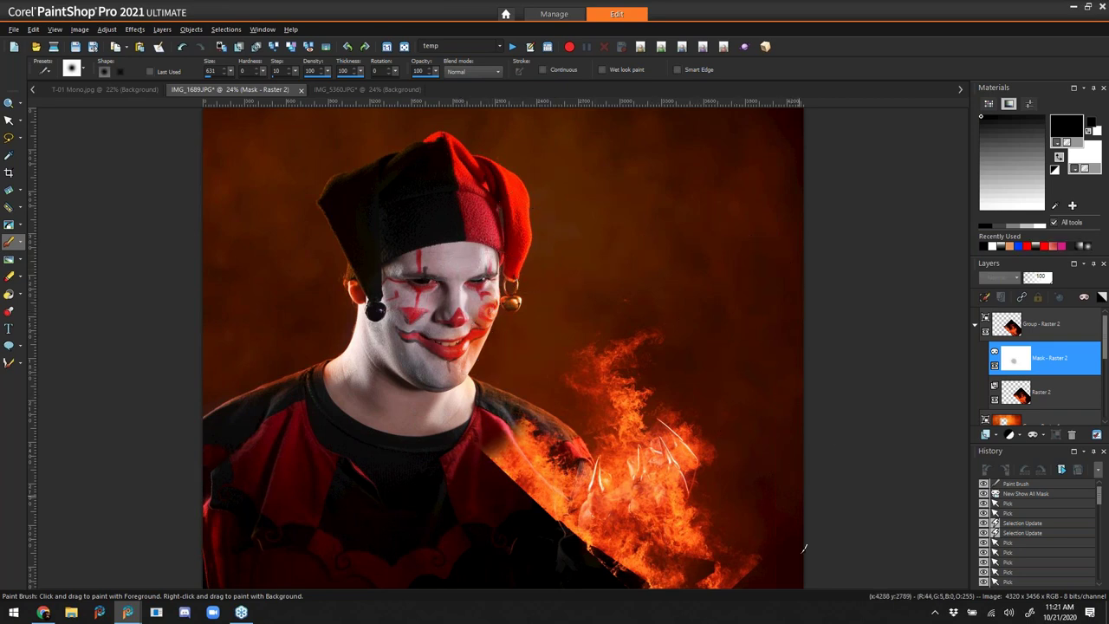
pyautogui.moveTo(790, 537); pyautogui.dragTo(791, 534)
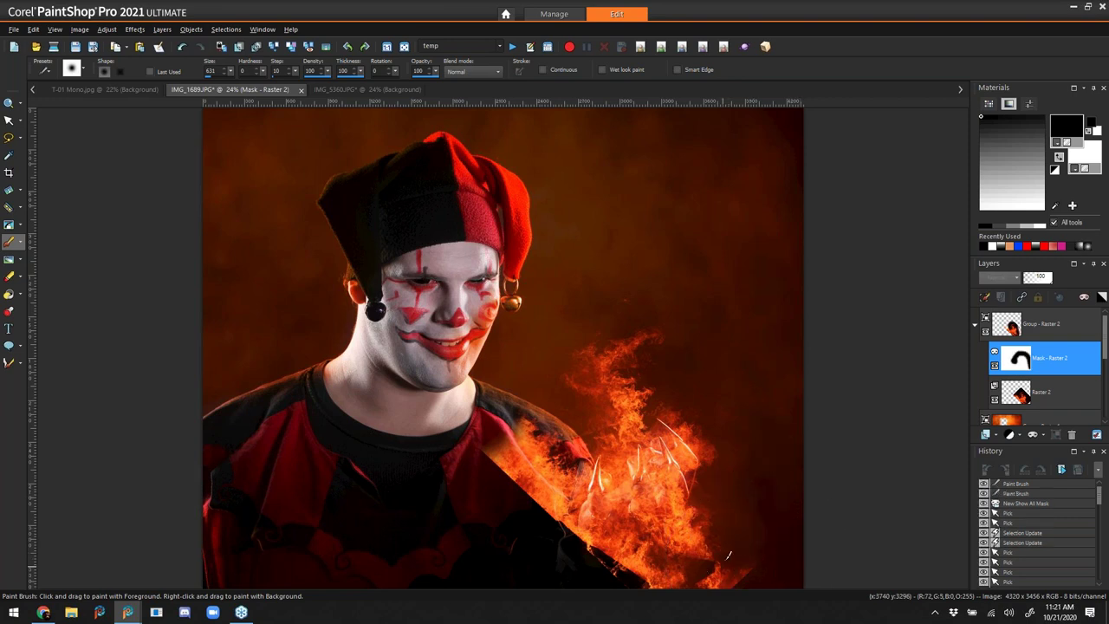
pyautogui.moveTo(724, 558)
pyautogui.mouseDown()
pyautogui.moveTo(685, 528)
pyautogui.moveTo(611, 546)
pyautogui.moveTo(637, 576)
pyautogui.moveTo(609, 581)
pyautogui.mouseUp()
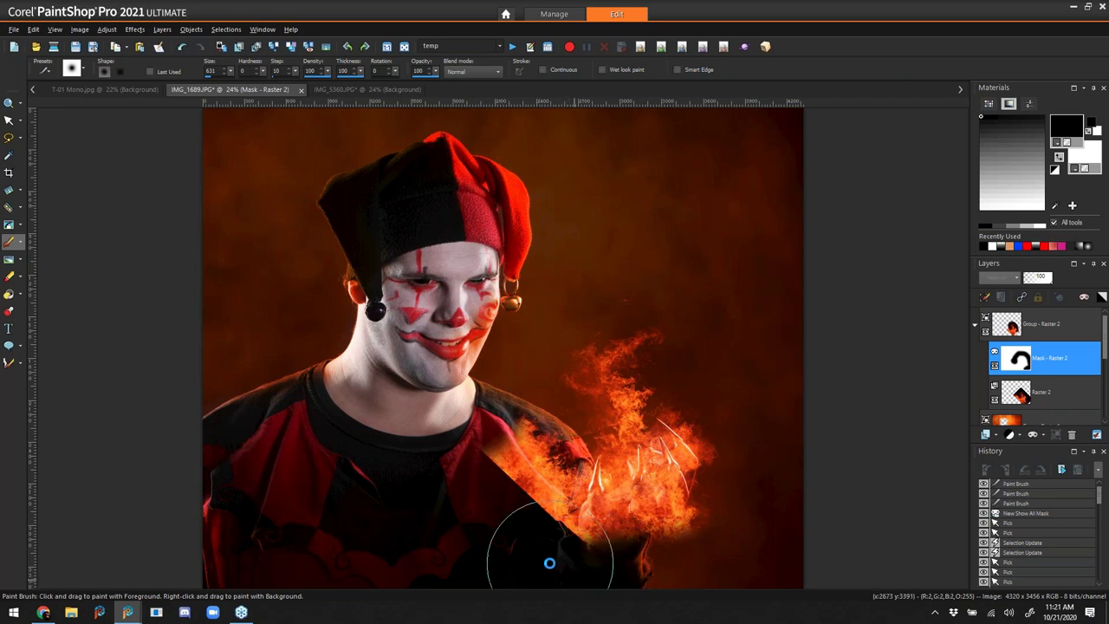
pyautogui.moveTo(540, 562)
pyautogui.mouseDown()
pyautogui.moveTo(479, 478)
pyautogui.moveTo(486, 470)
pyautogui.moveTo(505, 520)
pyautogui.moveTo(559, 577)
pyautogui.moveTo(530, 528)
pyautogui.moveTo(514, 446)
pyautogui.moveTo(534, 446)
pyautogui.moveTo(511, 445)
pyautogui.mouseUp()
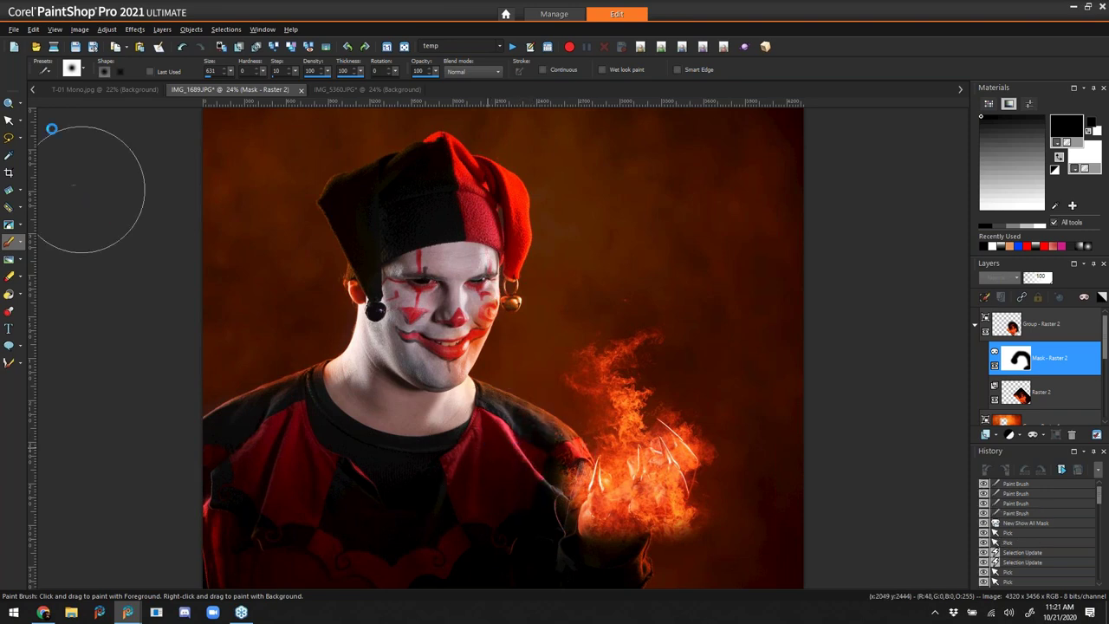
# - Paint black on the flames mask over the sleeve and the two nearest fingers, reducing the brush size to 57
pyautogui.click(9, 102)
pyautogui.moveTo(616, 454); pyautogui.dragTo(762, 552)
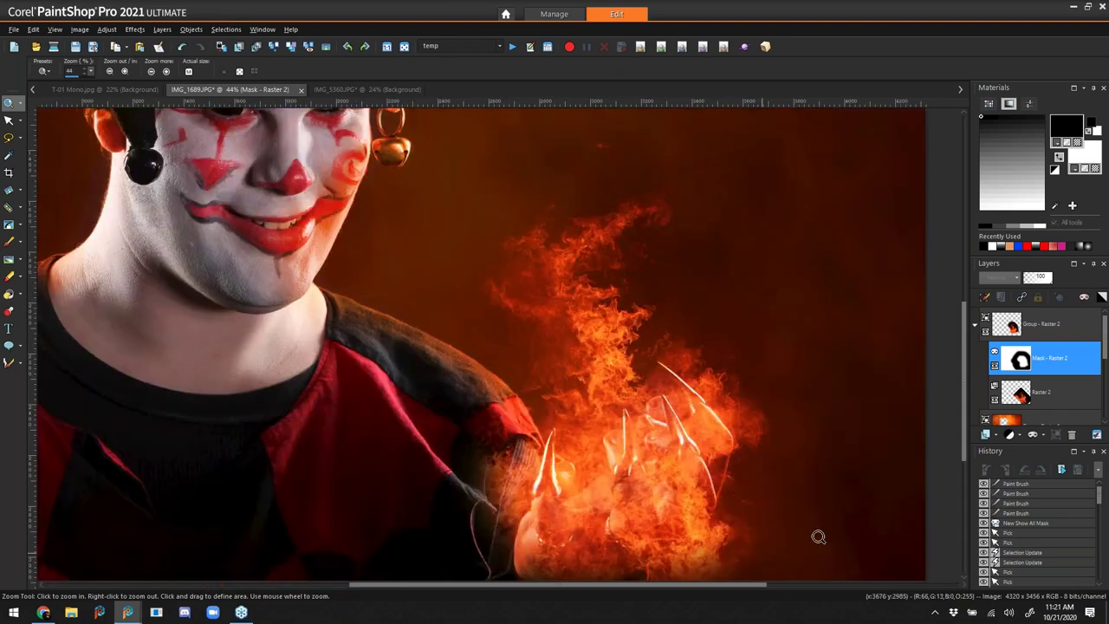
pyautogui.click(779, 430)
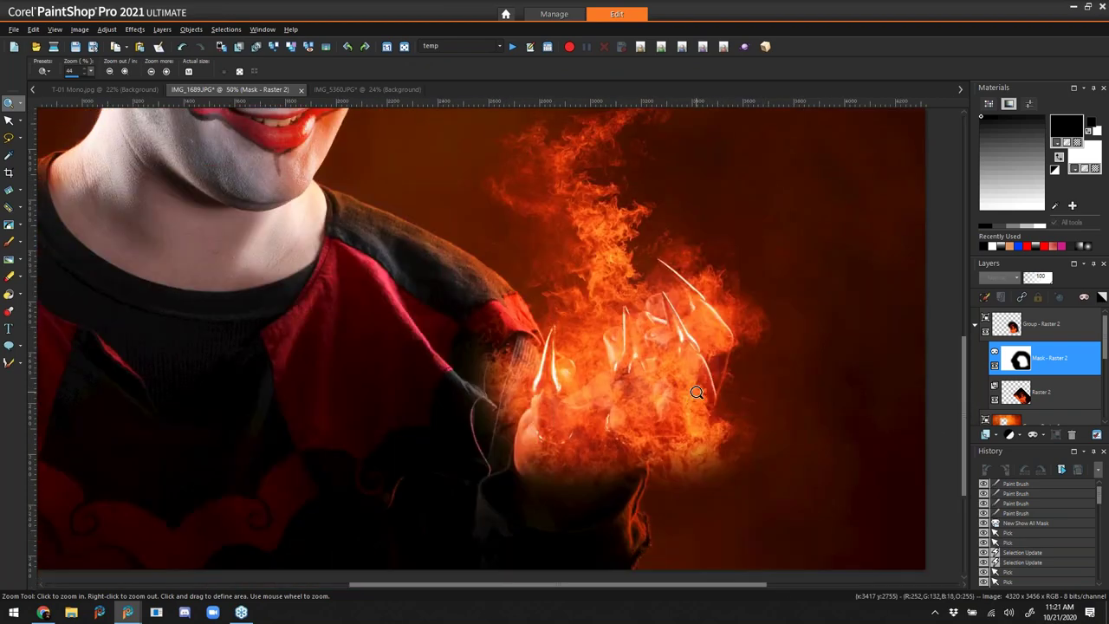
pyautogui.click(10, 242)
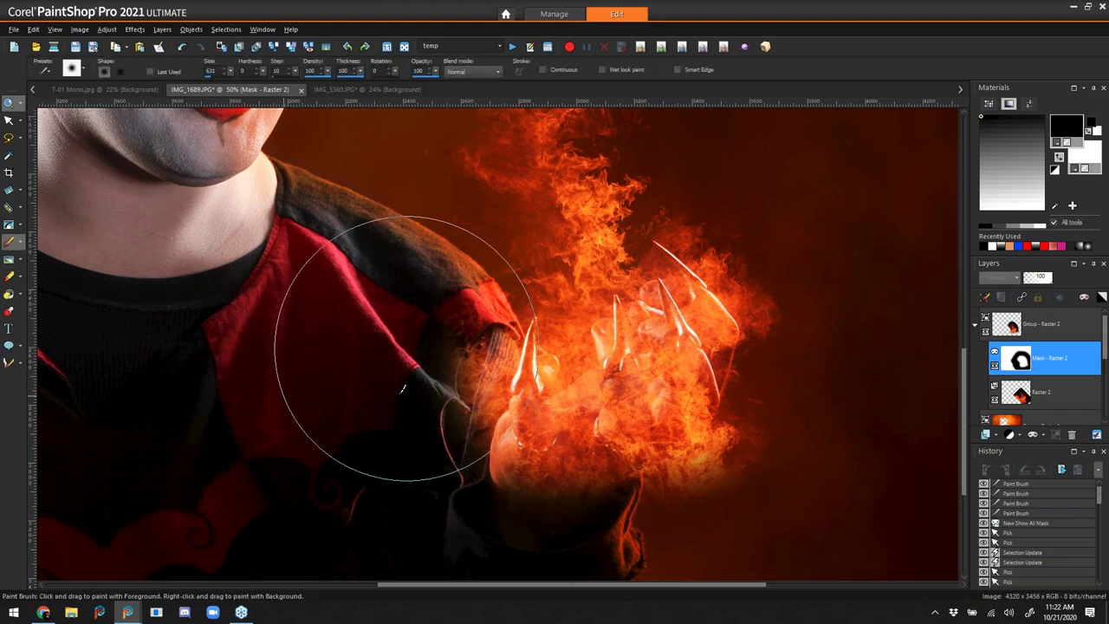
pyautogui.moveTo(396, 393)
pyautogui.keyDown('alt'); pyautogui.mouseDown()
pyautogui.moveTo(396, 346)
pyautogui.moveTo(424, 343)
pyautogui.moveTo(428, 401)
pyautogui.moveTo(453, 343)
pyautogui.mouseUp(); pyautogui.keyUp('alt')
pyautogui.moveTo(538, 457)
pyautogui.keyDown('alt'); pyautogui.mouseDown()
pyautogui.moveTo(521, 402)
pyautogui.moveTo(528, 454)
pyautogui.moveTo(521, 425)
pyautogui.moveTo(546, 436)
pyautogui.moveTo(532, 438)
pyautogui.moveTo(536, 466)
pyautogui.moveTo(561, 466)
pyautogui.mouseUp(); pyautogui.keyUp('alt')
pyautogui.moveTo(618, 368)
pyautogui.mouseDown()
pyautogui.moveTo(606, 444)
pyautogui.moveTo(616, 403)
pyautogui.moveTo(626, 411)
pyautogui.moveTo(618, 393)
pyautogui.moveTo(641, 423)
pyautogui.moveTo(636, 462)
pyautogui.moveTo(625, 432)
pyautogui.moveTo(621, 472)
pyautogui.mouseUp()
pyautogui.moveTo(544, 454); pyautogui.dragTo(574, 498)
pyautogui.press('alt')
# - Restore flames over the nearest finger by painting white on the mask, and paint black at brush size 243 along the flames' lower edge
pyautogui.click(1059, 162)
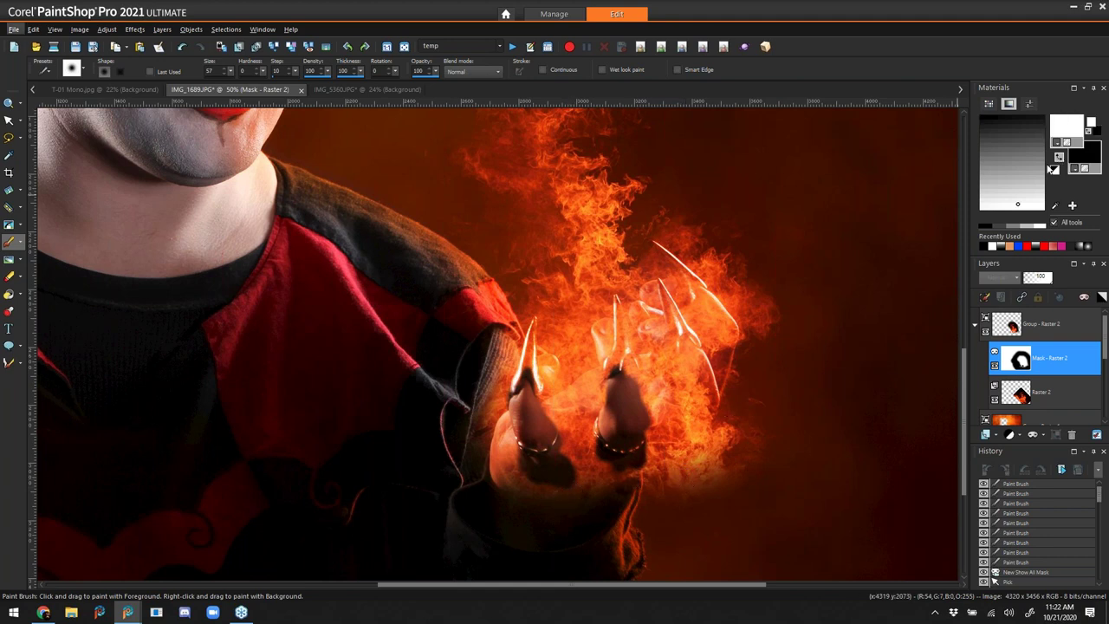
pyautogui.moveTo(495, 509)
pyautogui.mouseDown()
pyautogui.moveTo(516, 473)
pyautogui.moveTo(535, 433)
pyautogui.mouseUp()
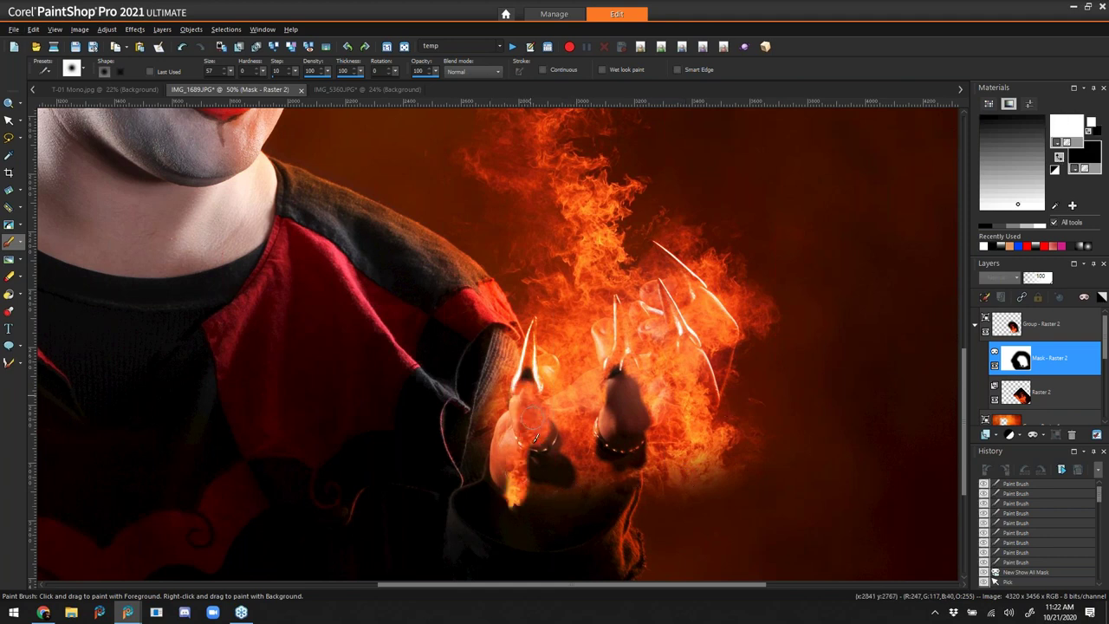
pyautogui.click(1058, 158)
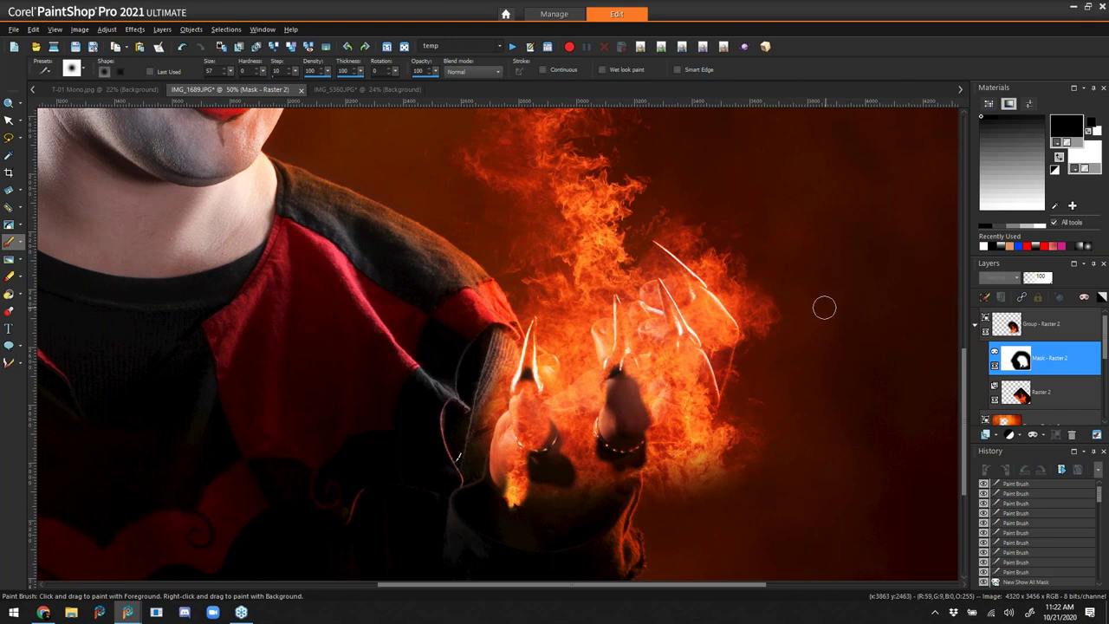
pyautogui.moveTo(444, 491)
pyautogui.mouseDown()
pyautogui.moveTo(492, 487)
pyautogui.moveTo(523, 505)
pyautogui.moveTo(509, 488)
pyautogui.moveTo(502, 505)
pyautogui.moveTo(510, 468)
pyautogui.moveTo(526, 509)
pyautogui.moveTo(508, 502)
pyautogui.moveTo(587, 513)
pyautogui.moveTo(597, 502)
pyautogui.moveTo(577, 481)
pyautogui.moveTo(644, 514)
pyautogui.moveTo(685, 481)
pyautogui.moveTo(759, 471)
pyautogui.mouseUp()
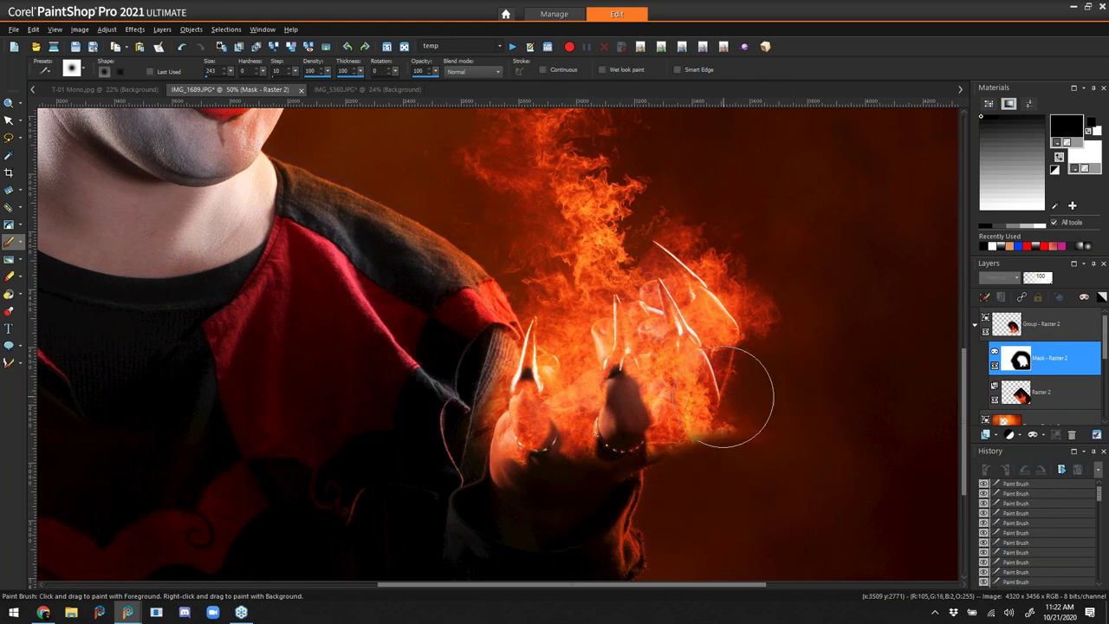
# - Paint black on the flames mask over the outer finger and along the metal claws, using brush size 21 for the claws
pyautogui.keyDown('alt'); pyautogui.moveTo(724, 396); pyautogui.dragTo(725, 397); pyautogui.keyUp('alt')
pyautogui.moveTo(692, 361)
pyautogui.mouseDown()
pyautogui.moveTo(706, 392)
pyautogui.moveTo(699, 420)
pyautogui.moveTo(683, 344)
pyautogui.mouseUp()
pyautogui.moveTo(619, 374); pyautogui.dragTo(625, 341)
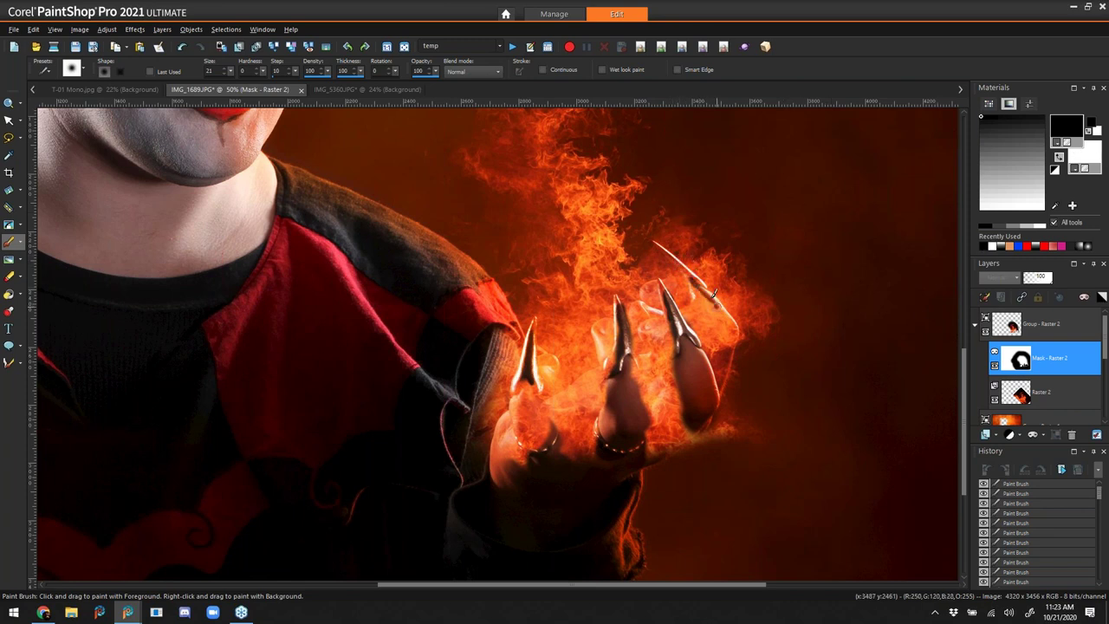
pyautogui.moveTo(733, 317); pyautogui.dragTo(708, 283)
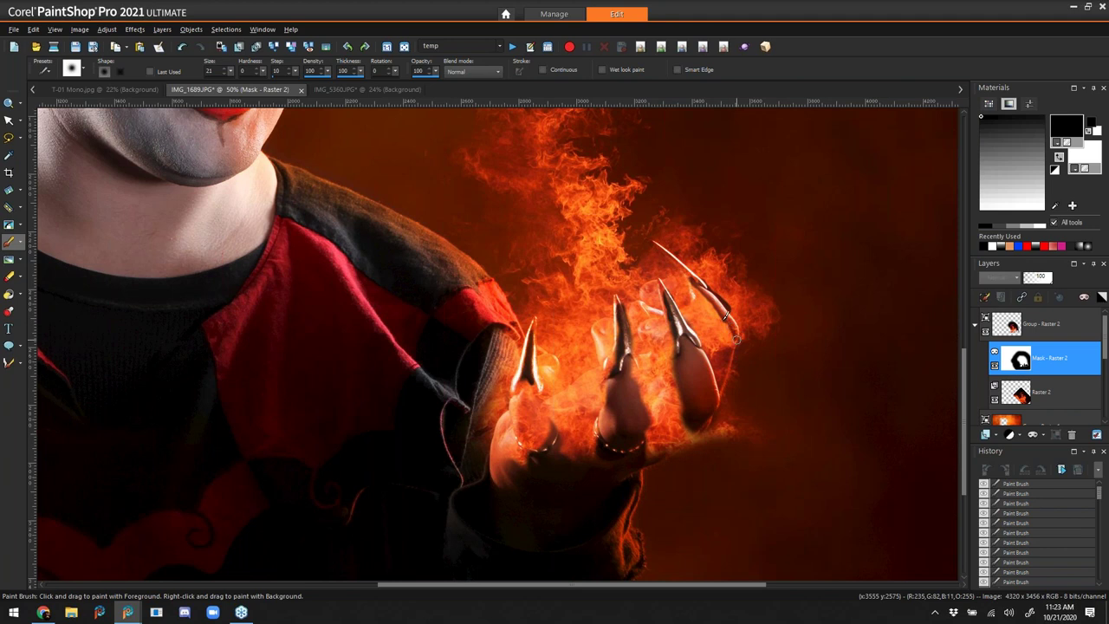
pyautogui.moveTo(737, 327)
pyautogui.mouseDown()
pyautogui.moveTo(730, 285)
pyautogui.moveTo(725, 294)
pyautogui.moveTo(710, 281)
pyautogui.mouseUp()
pyautogui.hotkey('ctrl', 'alt', 'w')
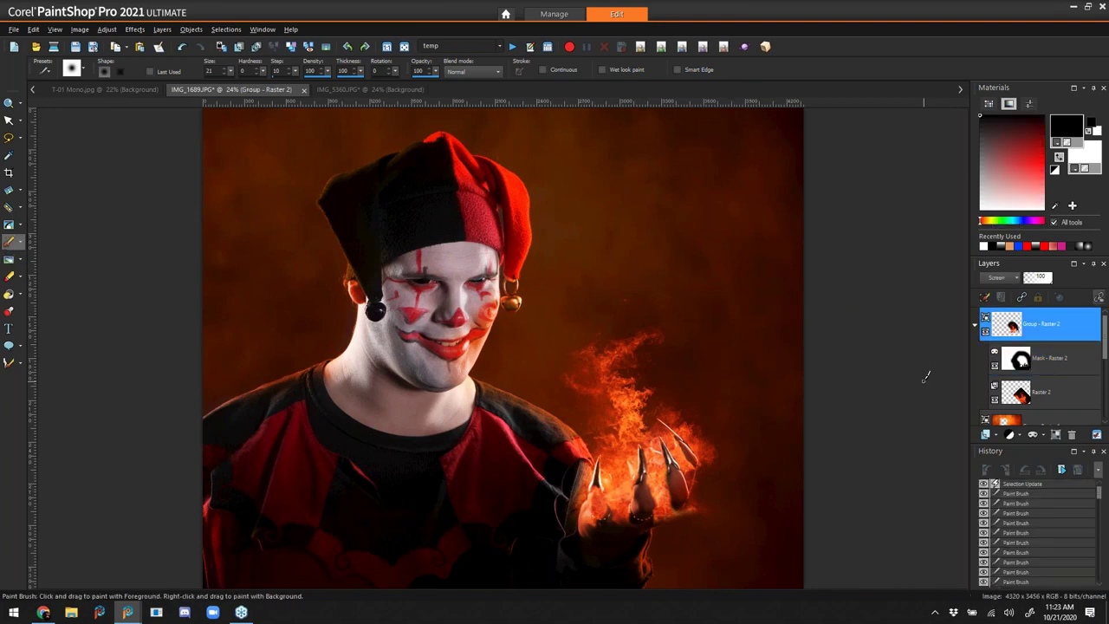
# - Sample a bright orange from the flames as foreground colour and set the Paint Brush to size 220 with SoftLight blend mode
pyautogui.click(9, 155)
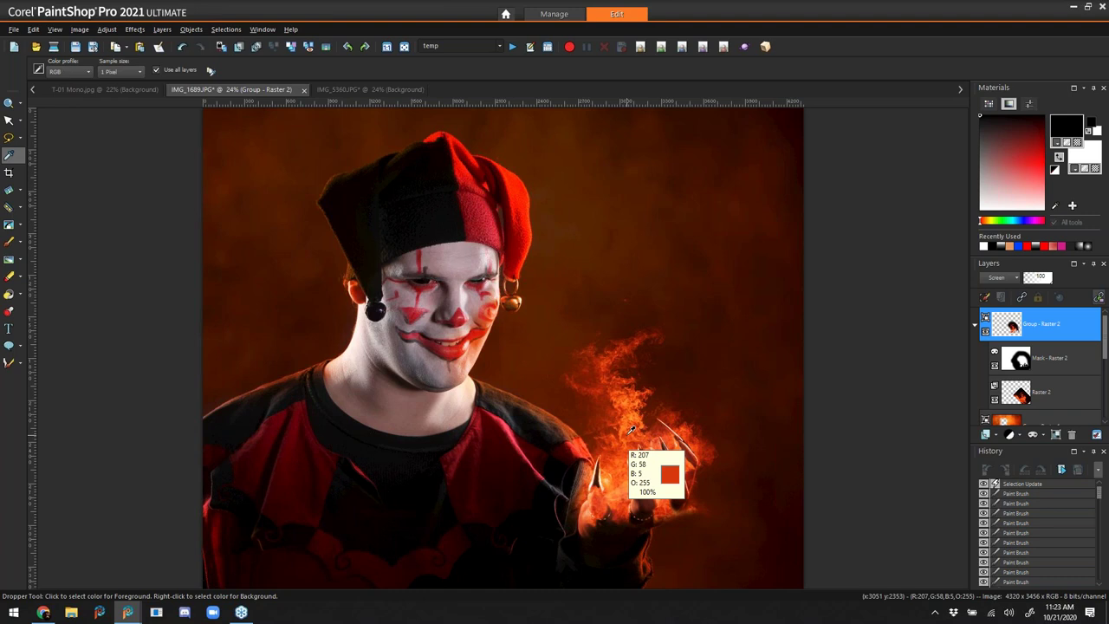
pyautogui.click(633, 427)
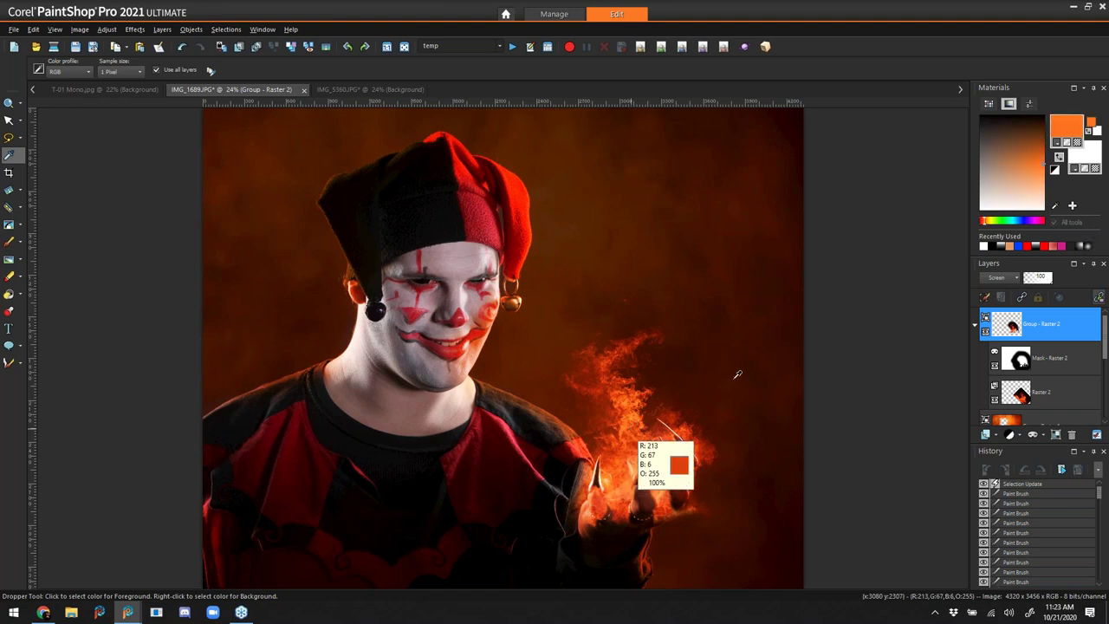
pyautogui.click(8, 243)
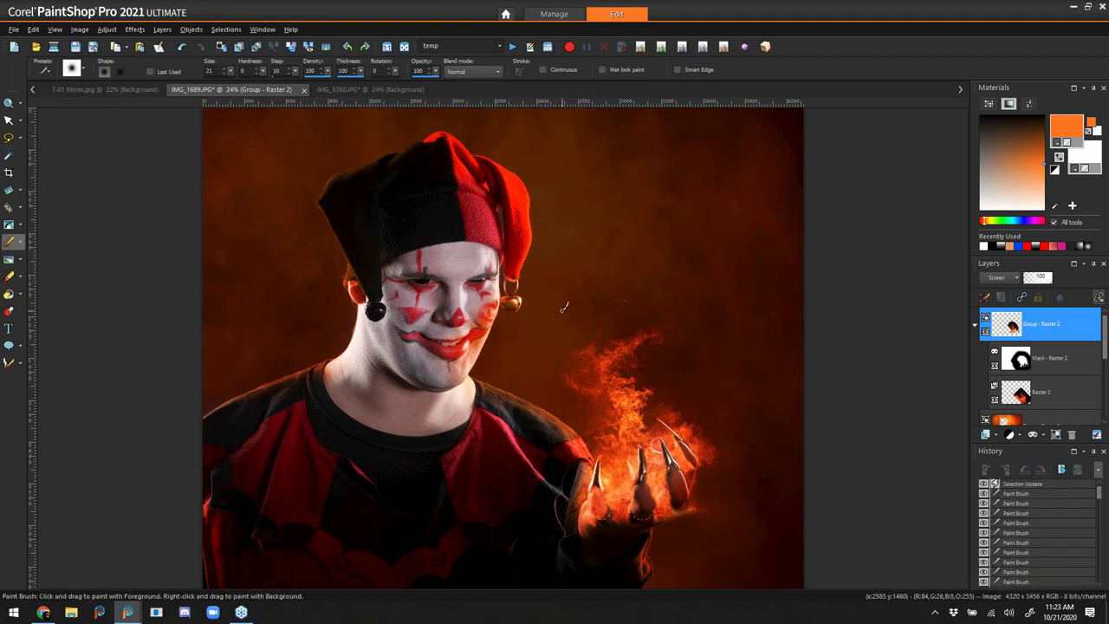
pyautogui.keyDown('alt'); pyautogui.moveTo(562, 311); pyautogui.dragTo(562, 311); pyautogui.keyUp('alt')
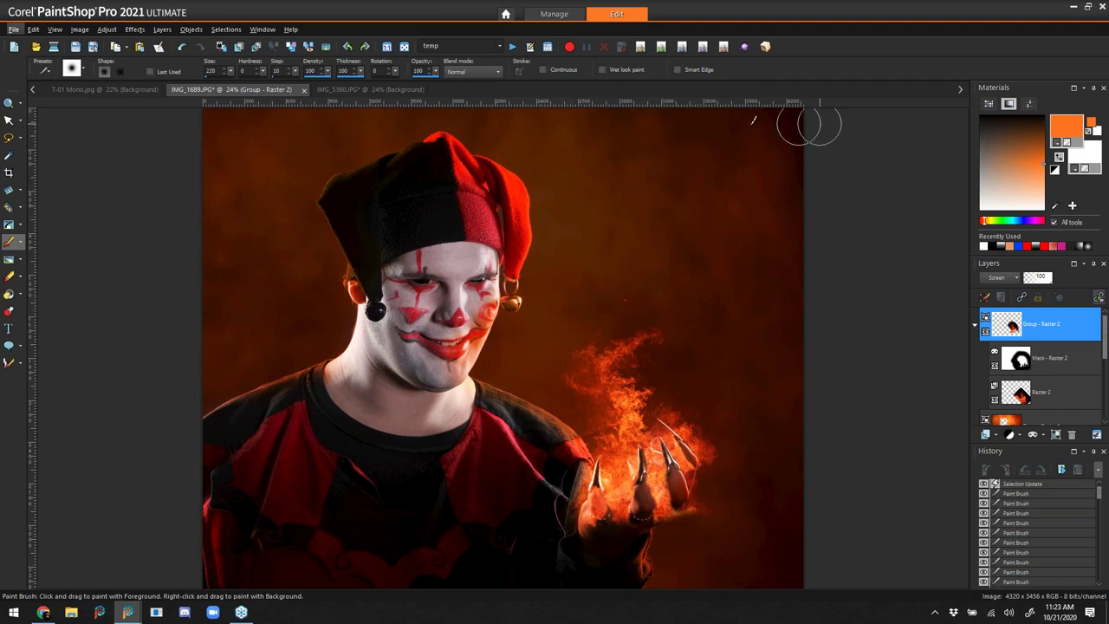
pyautogui.click(468, 72)
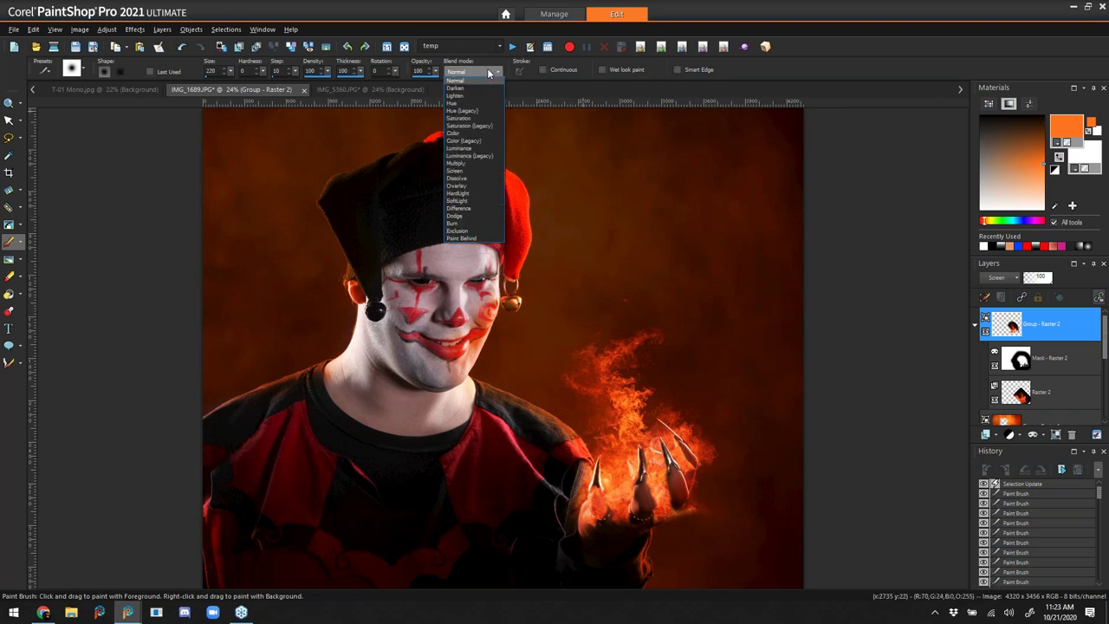
pyautogui.click(476, 201)
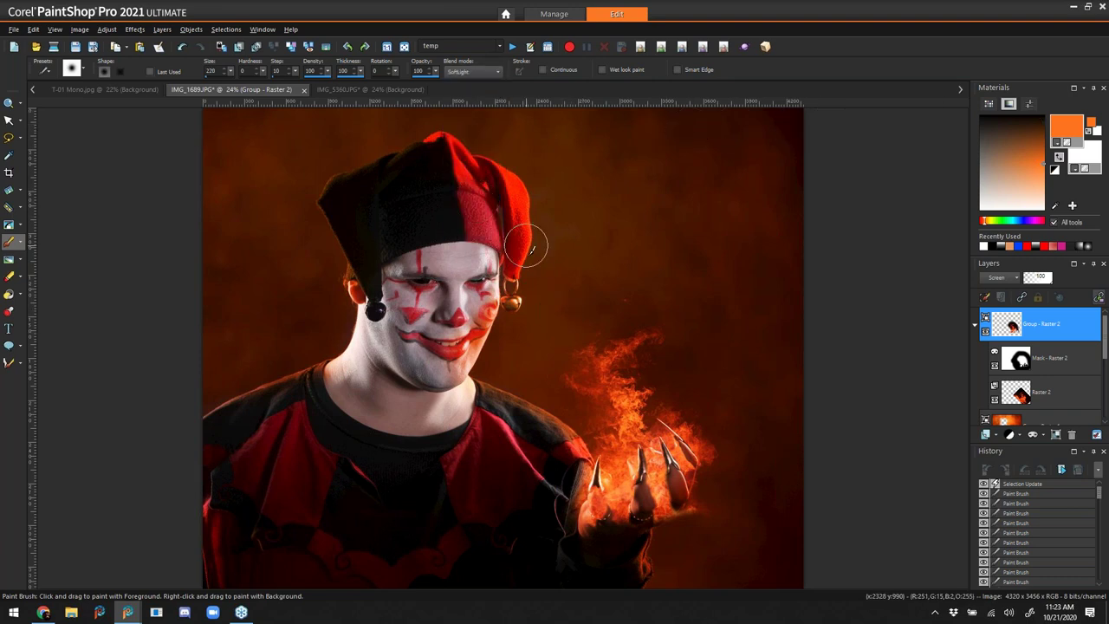
# - Enlarge the brush to size 332 and convert the flames group to a raster layer for painting
pyautogui.scroll(3, 464, 260)
pyautogui.click(468, 247)
pyautogui.click(505, 307)
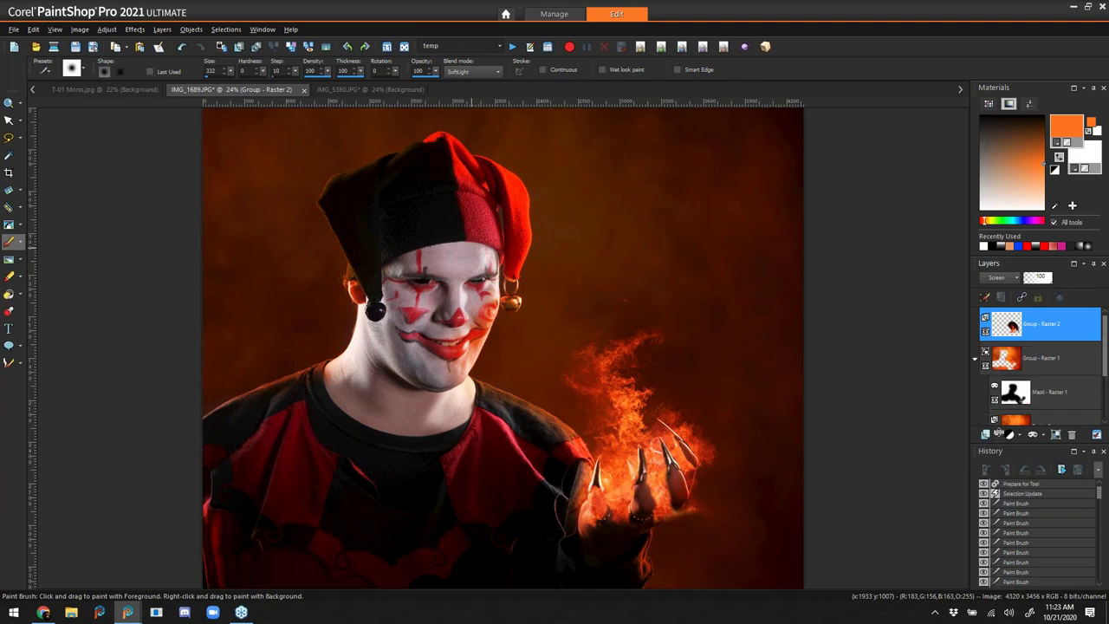
# - Add a new raster layer above the flames with Normal blend mode and 100 opacity
pyautogui.click(984, 436)
pyautogui.click(991, 452)
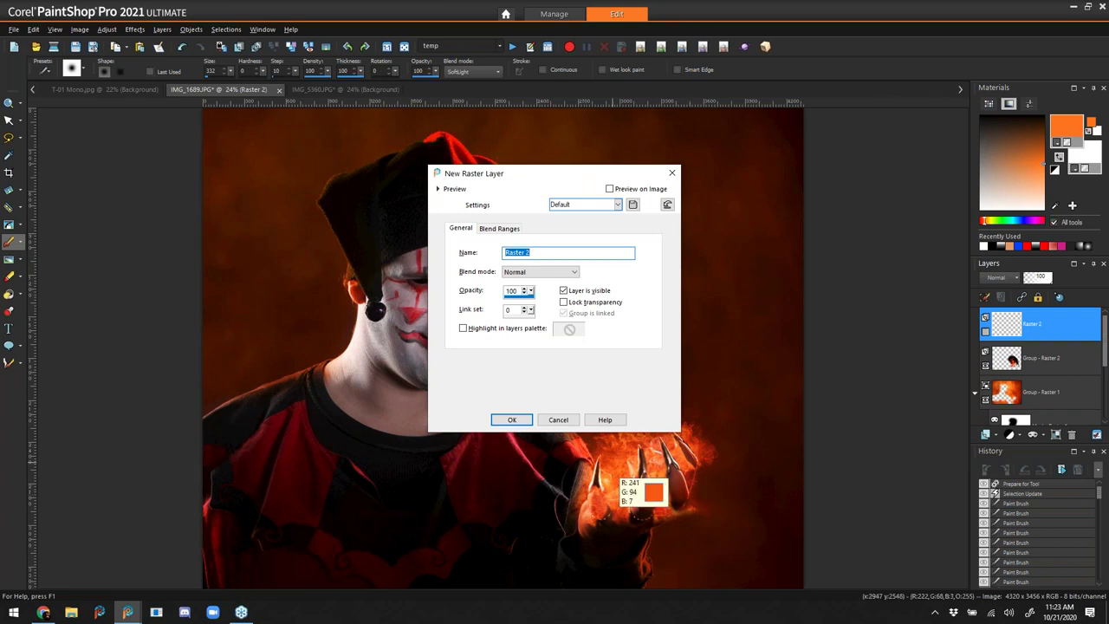
pyautogui.click(511, 419)
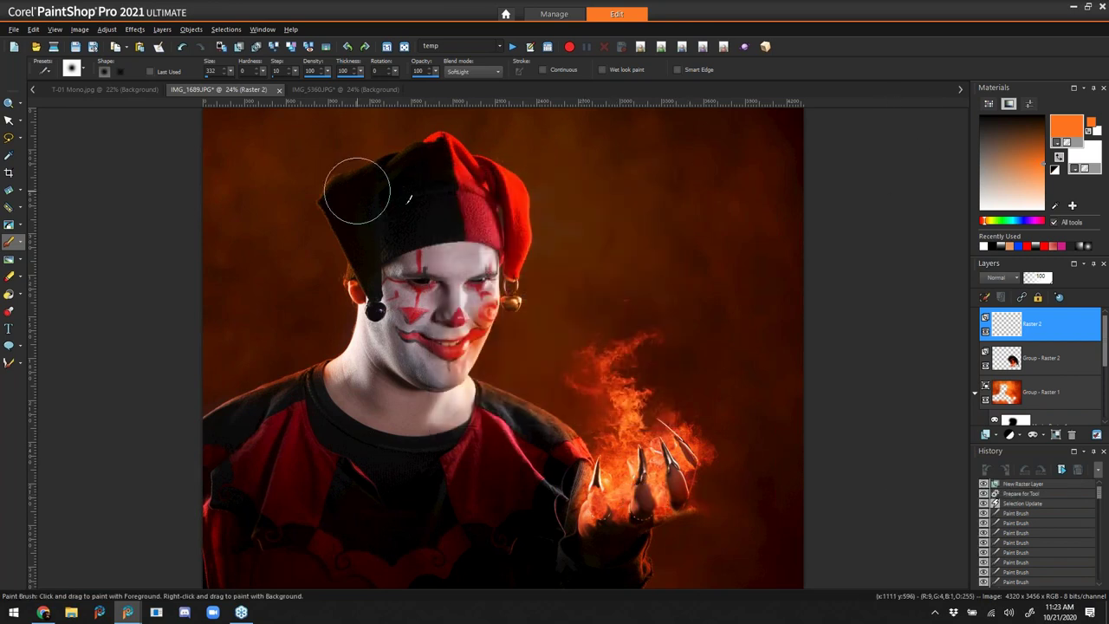
pyautogui.moveTo(468, 258); pyautogui.dragTo(475, 349)
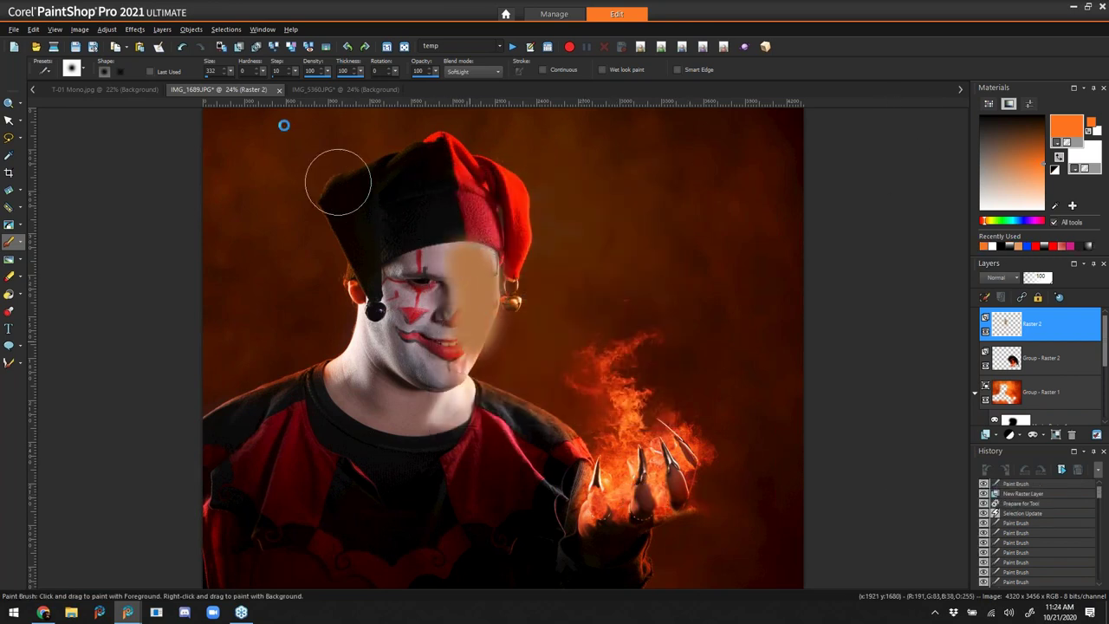
pyautogui.click(181, 46)
pyautogui.click(181, 46)
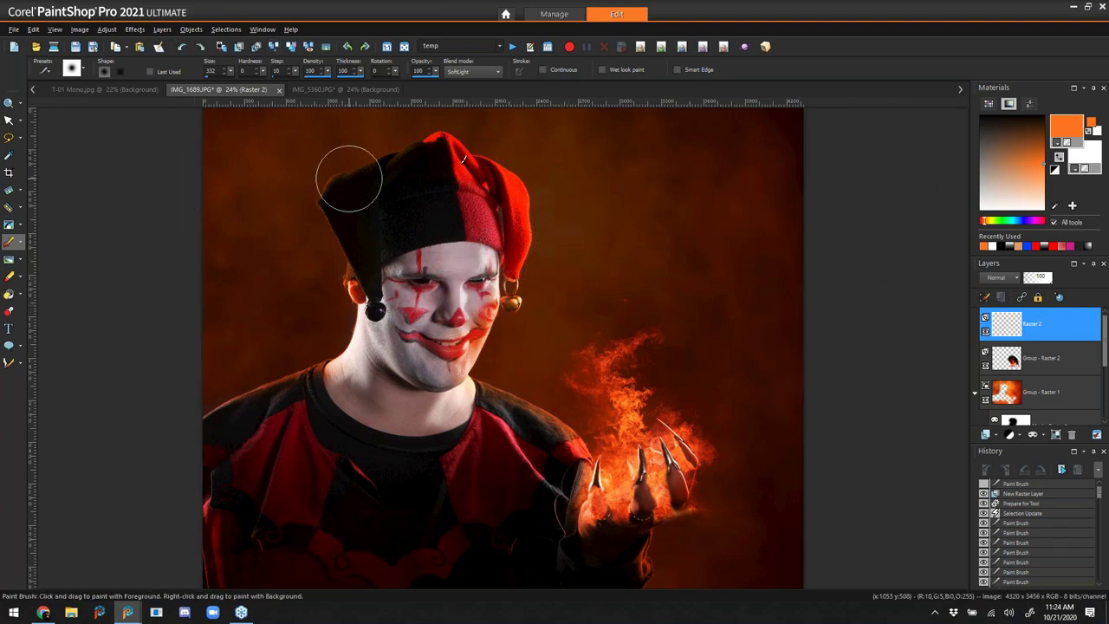
# - Set the Paint Brush blend mode to Normal and the new raster layer's blend mode to Soft Light
pyautogui.click(462, 73)
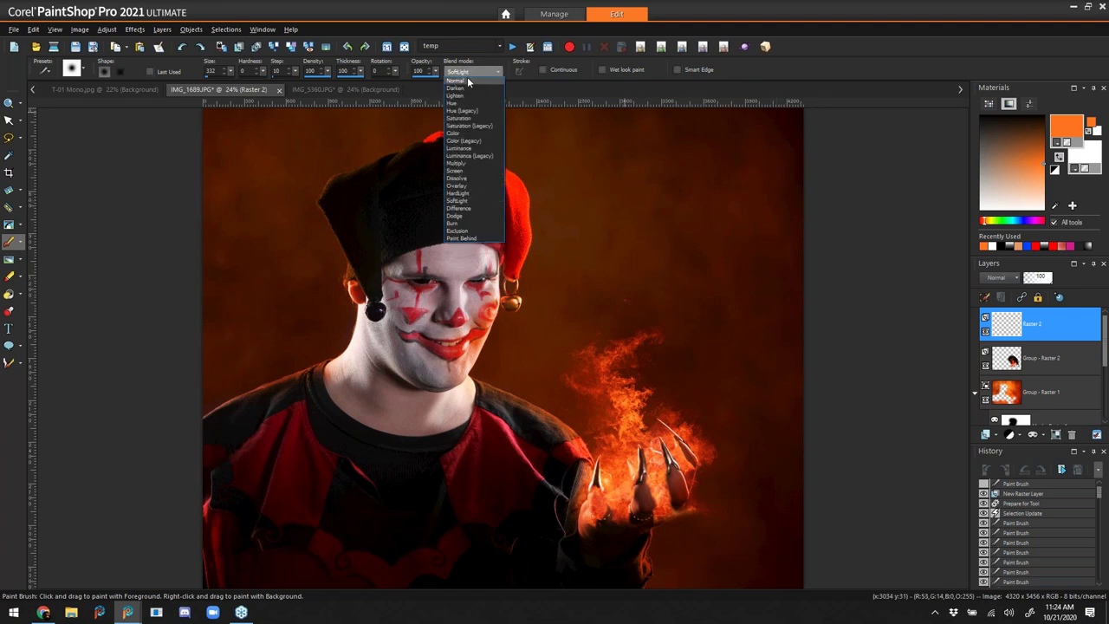
pyautogui.click(457, 81)
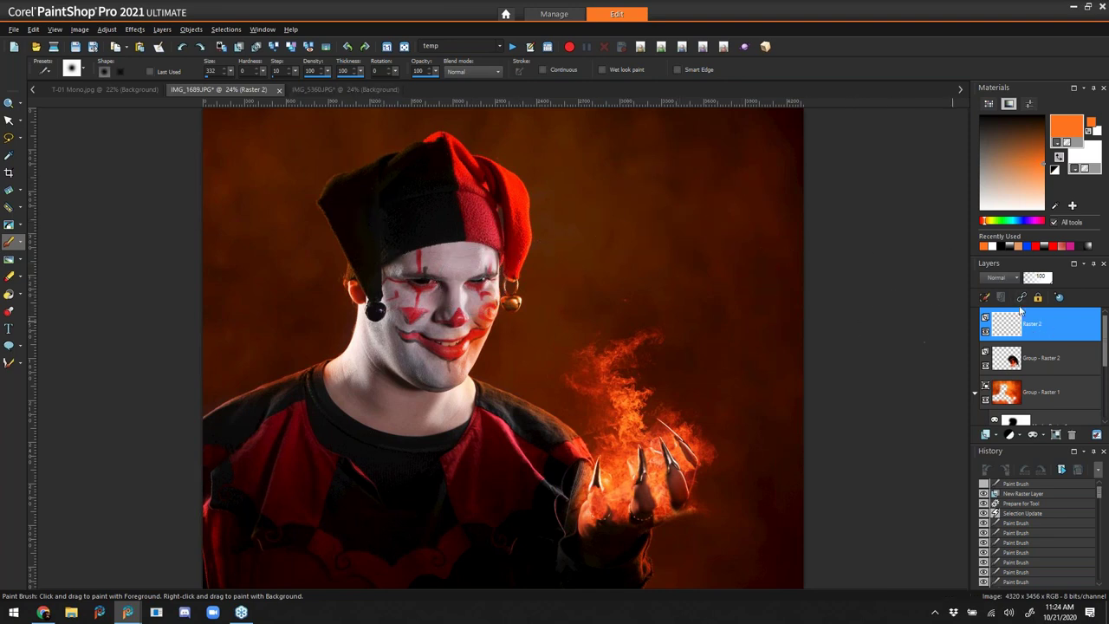
pyautogui.click(1000, 276)
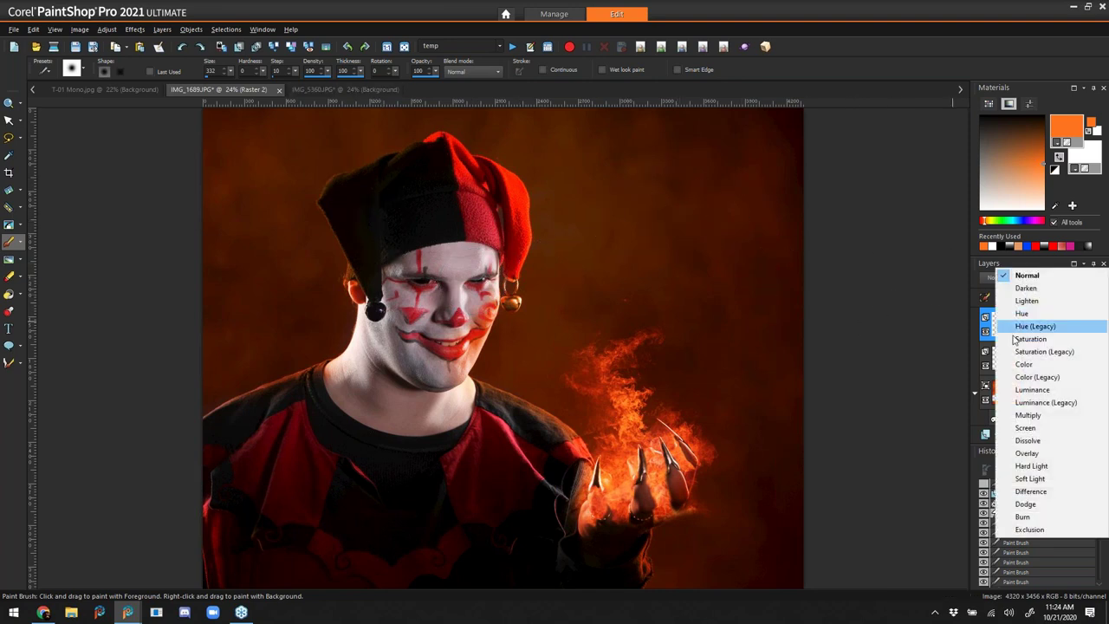
pyautogui.click(1031, 478)
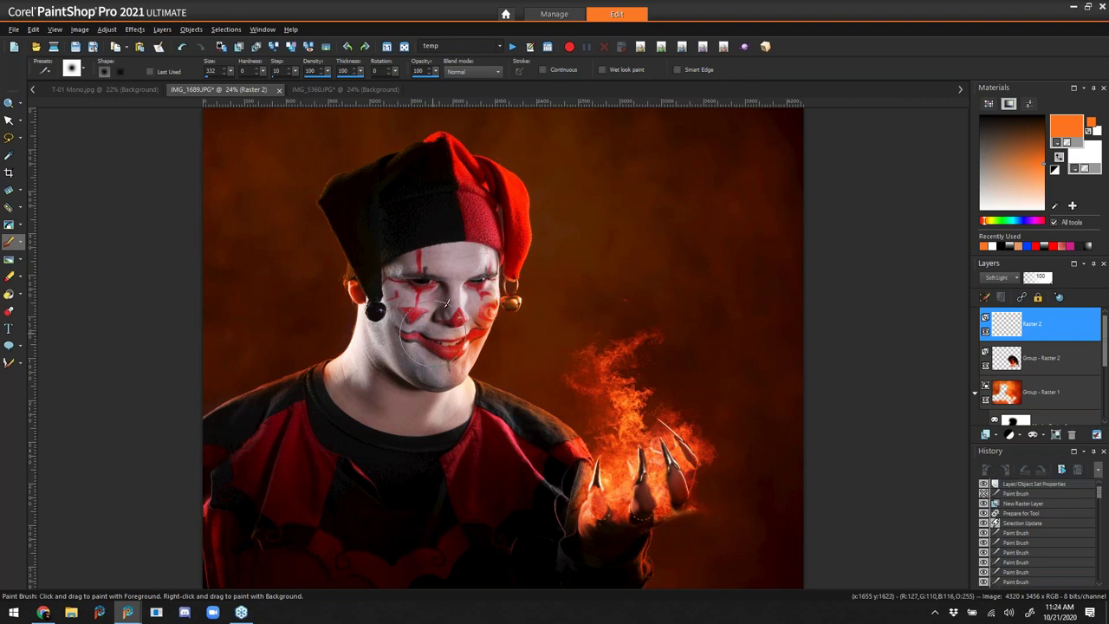
# - Paint orange over the jester's face and neck with the brush at size 332
pyautogui.click(463, 297)
pyautogui.moveTo(468, 347)
pyautogui.mouseDown()
pyautogui.moveTo(421, 325)
pyautogui.moveTo(418, 296)
pyautogui.mouseUp()
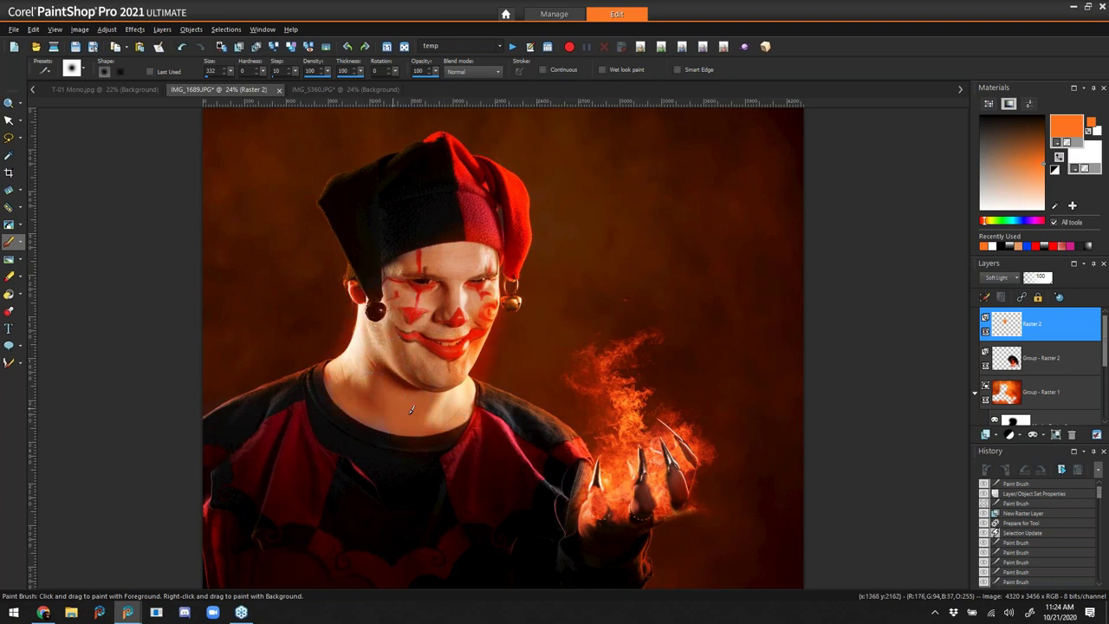
pyautogui.moveTo(411, 410); pyautogui.dragTo(414, 420)
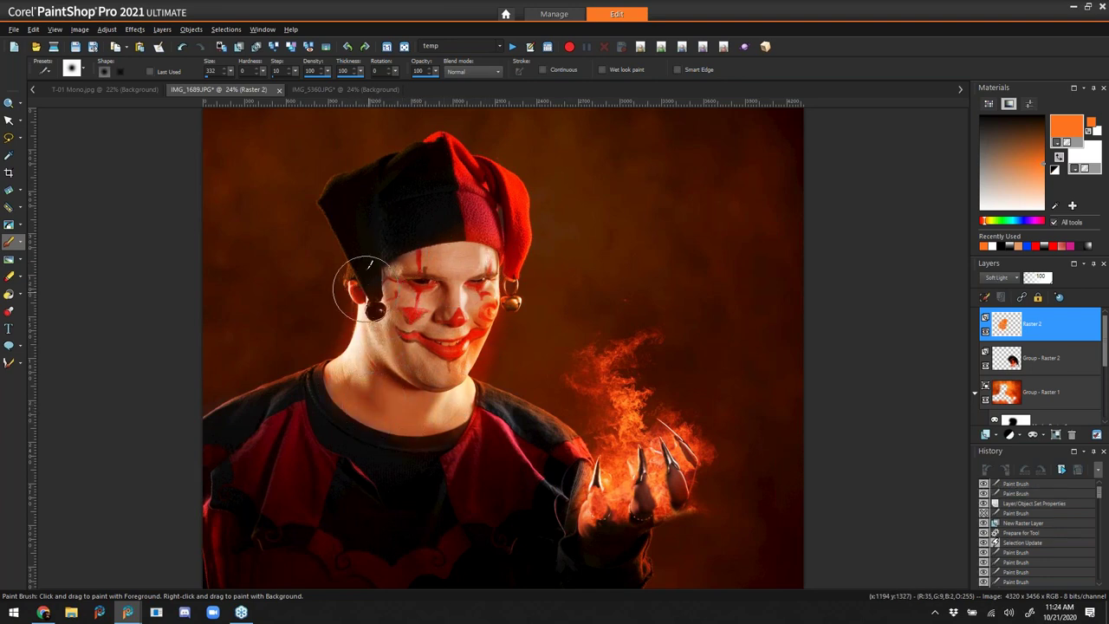
# - Enlarge the brush to size 619 and add orange glow to the red side of the jester's hat
pyautogui.keyDown('alt'); pyautogui.moveTo(364, 252); pyautogui.dragTo(389, 252); pyautogui.keyUp('alt')
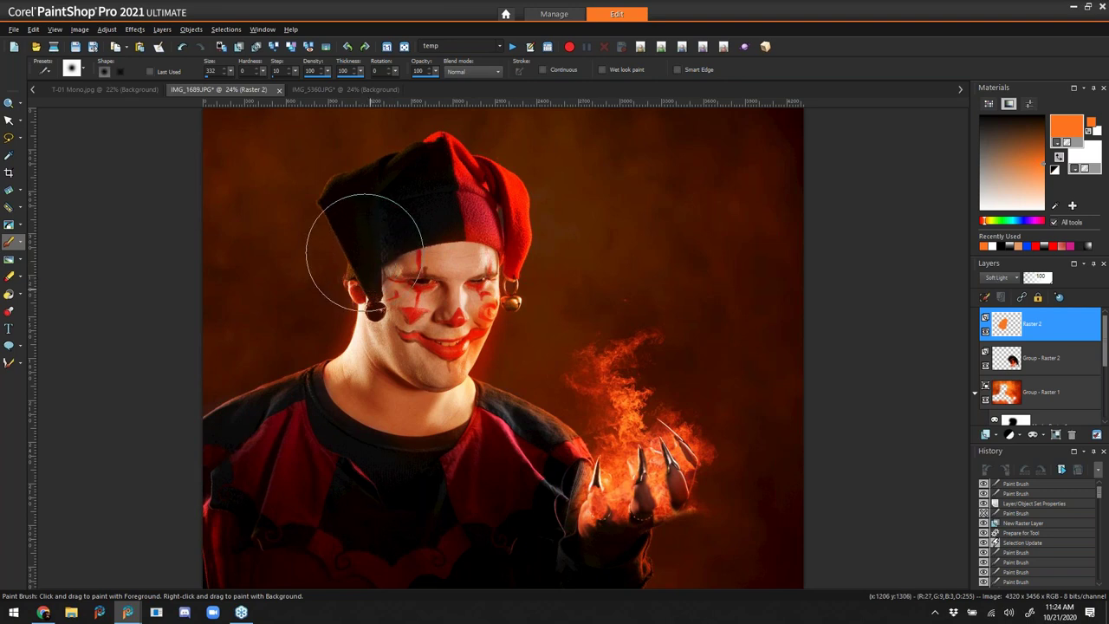
pyautogui.click(424, 71)
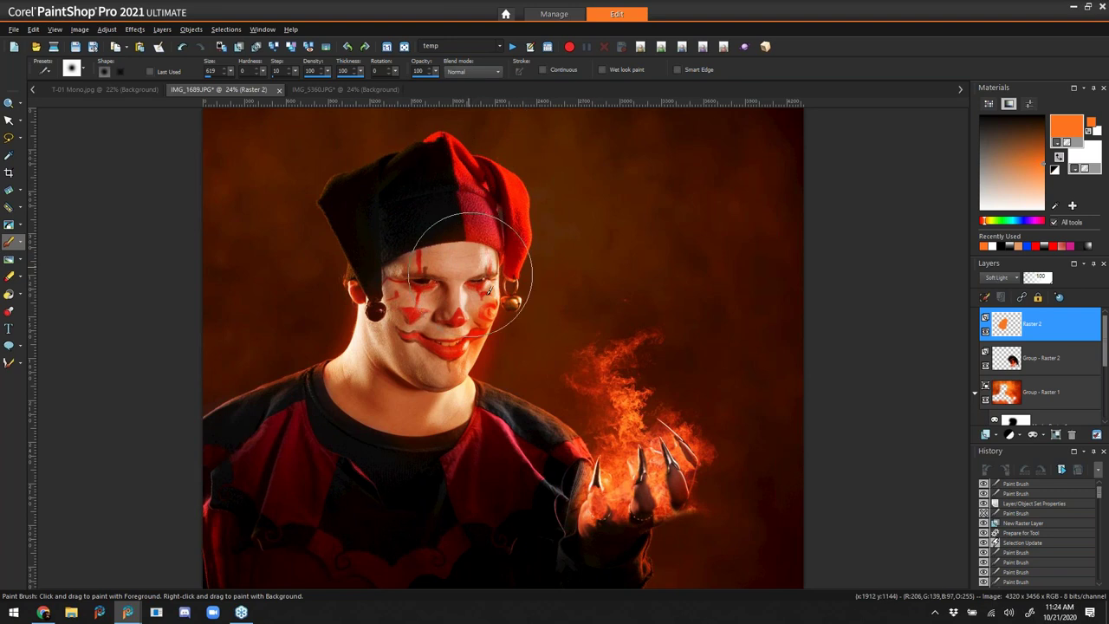
pyautogui.click(493, 227)
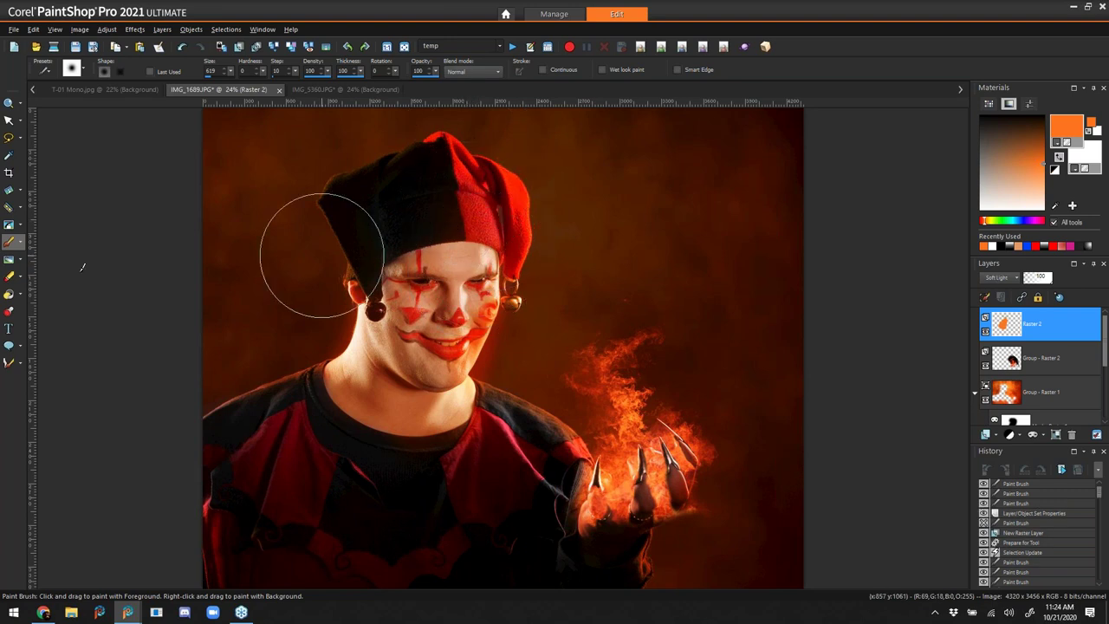
# - Soften the painted orange glow around the hat, face and shoulders with the Eraser at size 712 and opacity 20
pyautogui.click(9, 277)
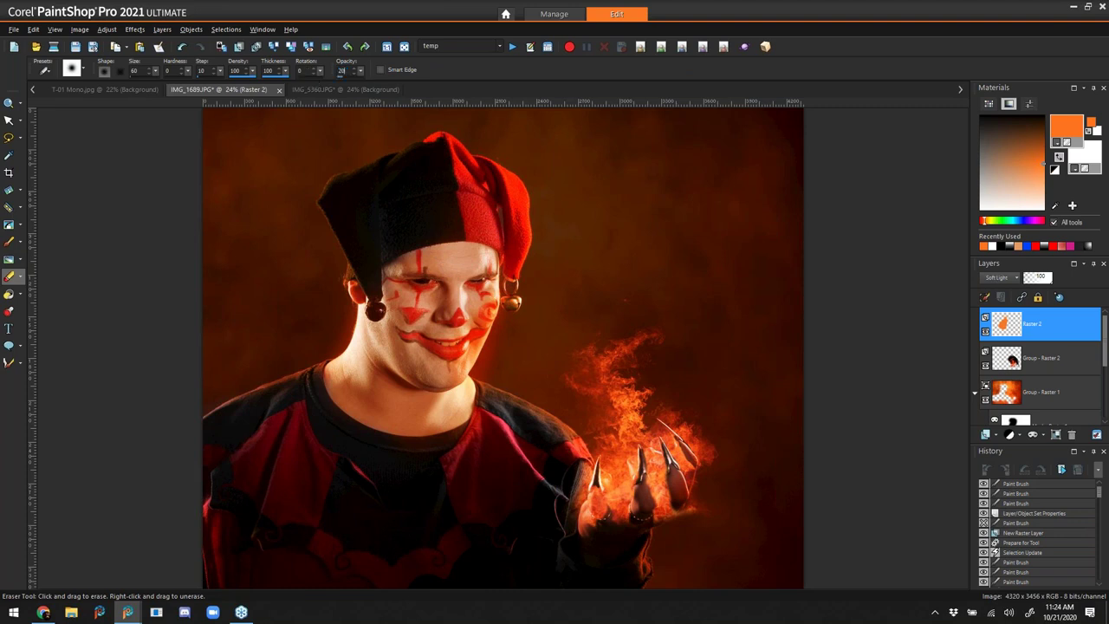
pyautogui.keyDown('alt'); pyautogui.moveTo(364, 302); pyautogui.dragTo(368, 230); pyautogui.keyUp('alt')
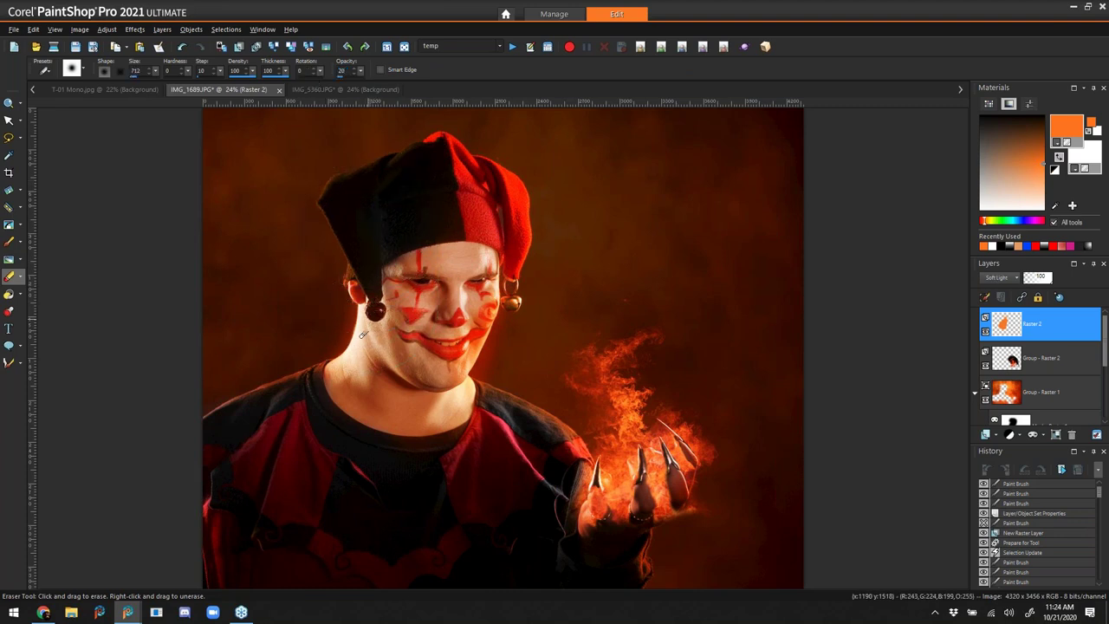
pyautogui.moveTo(306, 381); pyautogui.dragTo(318, 382)
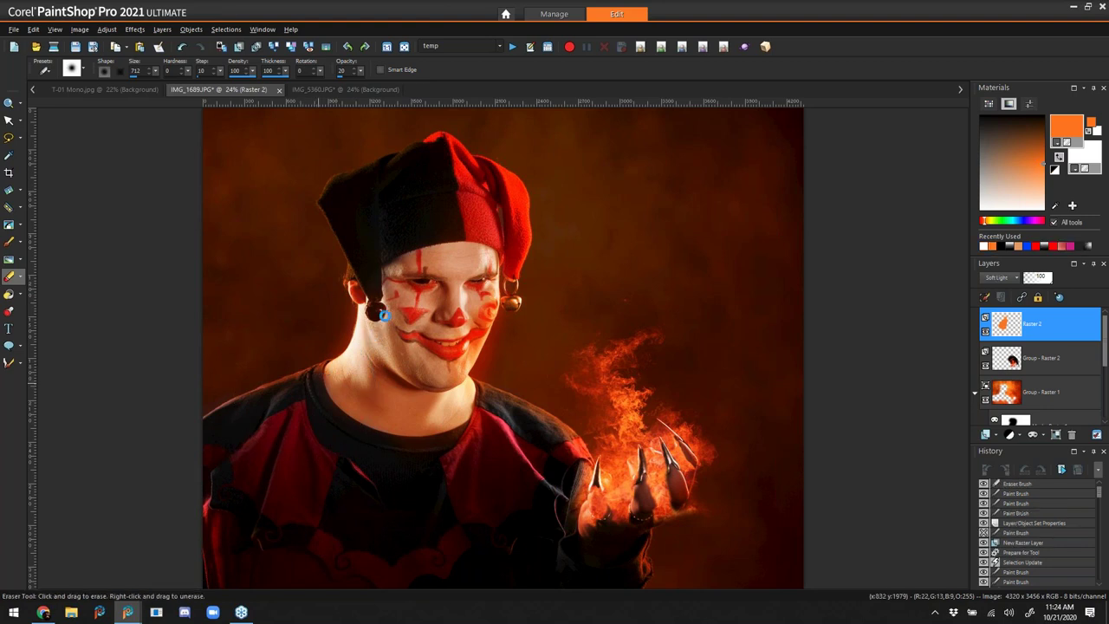
pyautogui.click(400, 267)
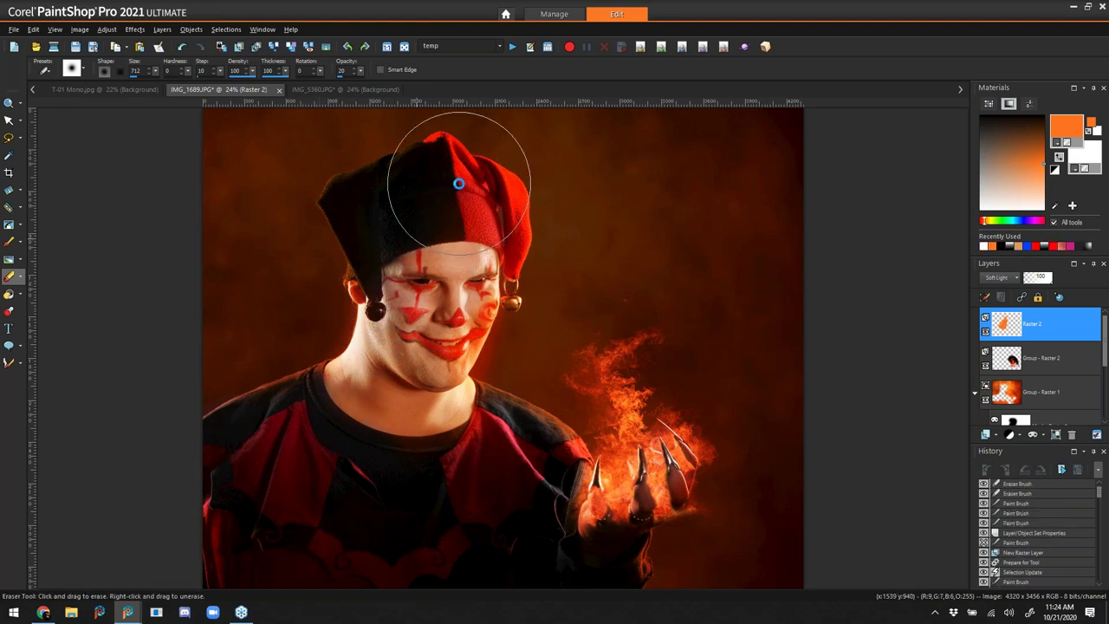
pyautogui.click(662, 195)
pyautogui.click(548, 295)
pyautogui.click(464, 367)
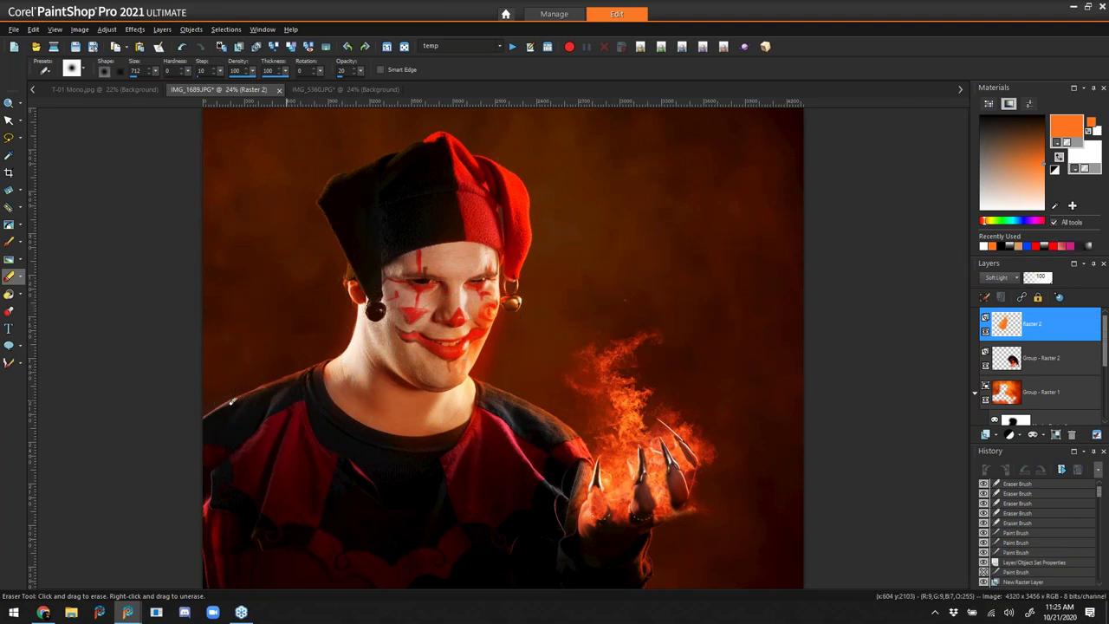
pyautogui.moveTo(367, 278)
pyautogui.mouseDown()
pyautogui.moveTo(372, 216)
pyautogui.moveTo(341, 196)
pyautogui.moveTo(410, 172)
pyautogui.moveTo(915, 139)
pyautogui.mouseUp()
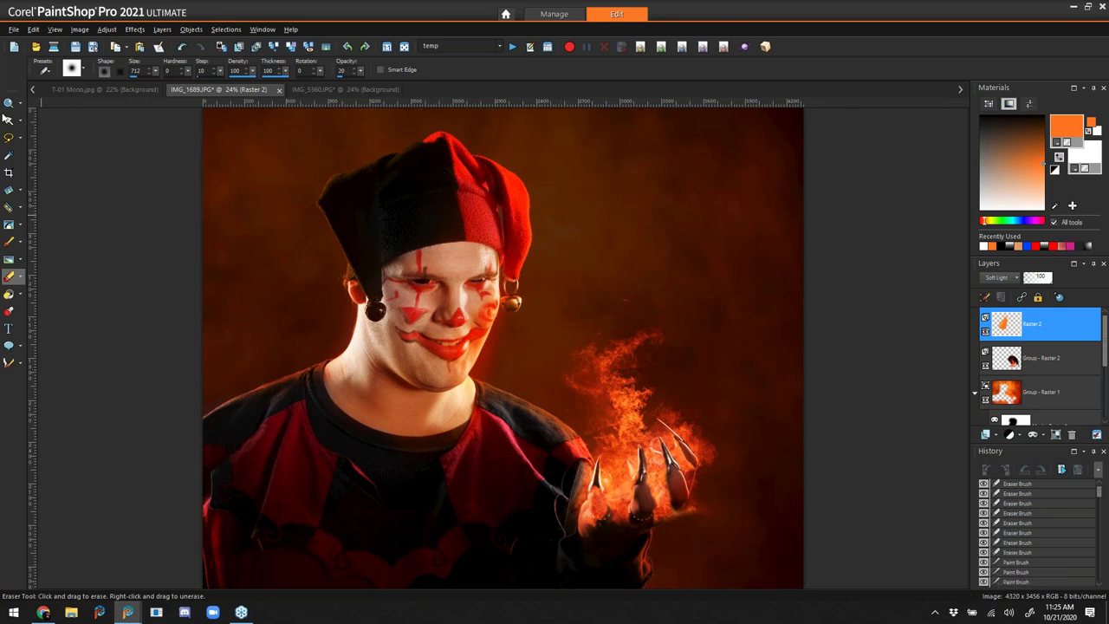
# - Close the jester composite and the two other open images
pyautogui.click(8, 103)
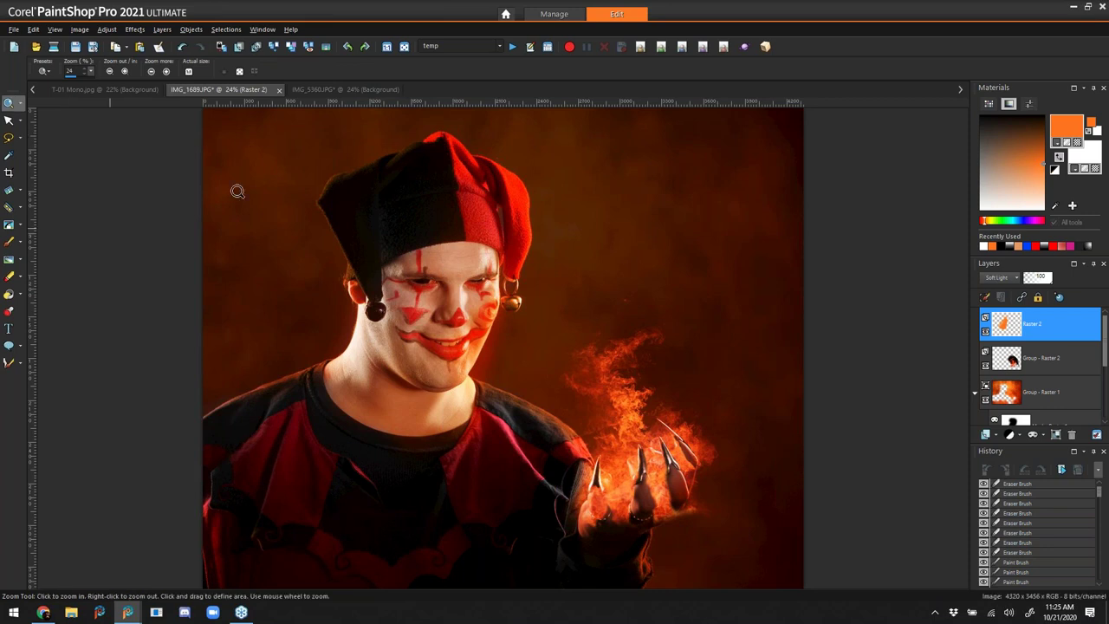
pyautogui.click(279, 90)
pyautogui.click(545, 332)
pyautogui.click(291, 91)
pyautogui.click(559, 333)
pyautogui.middleClick(165, 91)
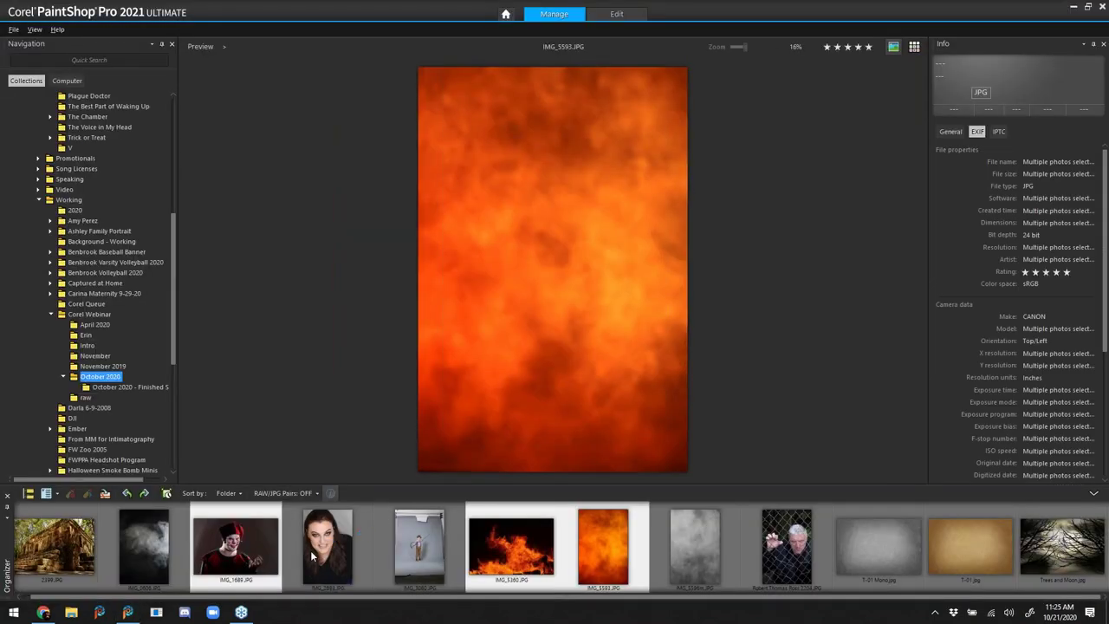
# - Open IMG_2693.JPG and Trees and Moon.jpg for editing and bring the woman's portrait to the front
pyautogui.click(321, 554)
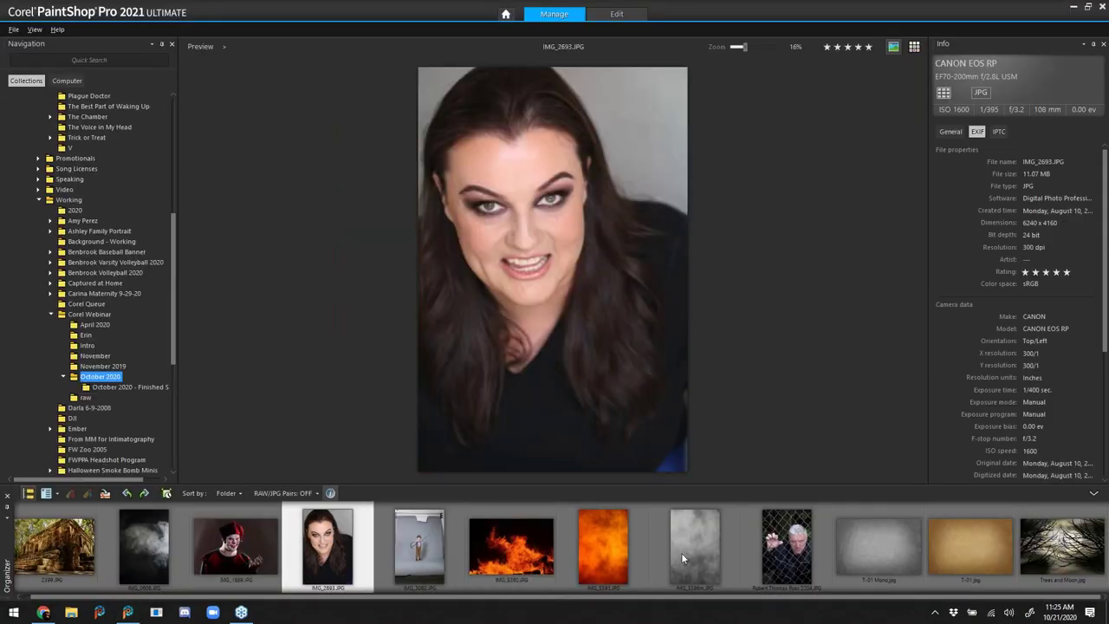
pyautogui.keyDown('ctrl'); pyautogui.click(1018, 551); pyautogui.keyUp('ctrl')
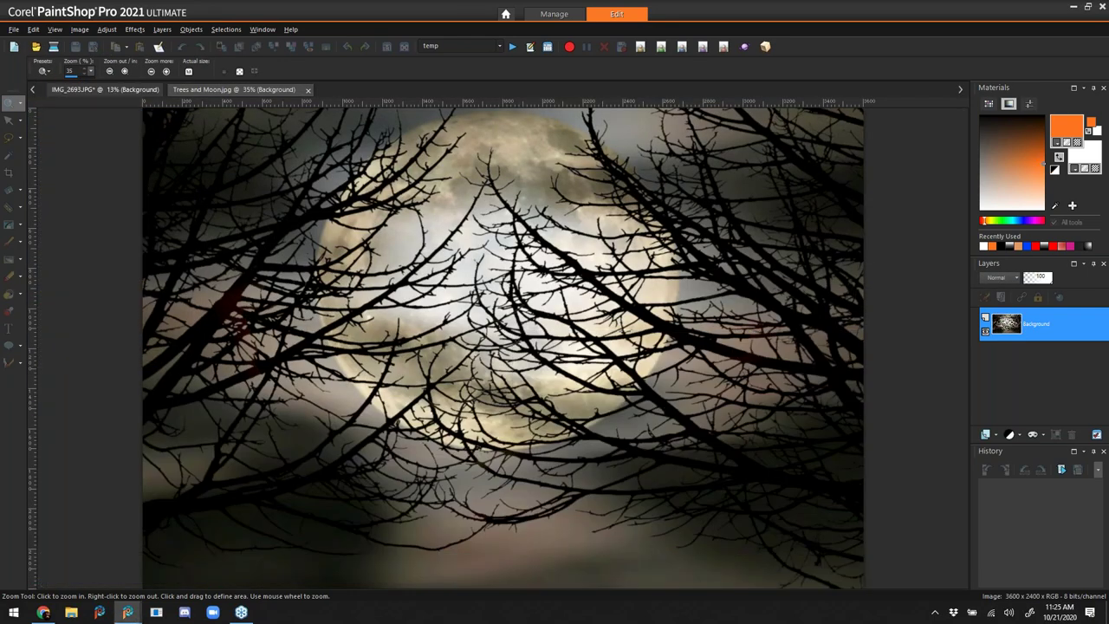
pyautogui.click(130, 90)
# - Smooth the skin on the cheek and under the eye with the Push Brush at size 140 and opacity 30
pyautogui.moveTo(353, 166); pyautogui.dragTo(584, 327)
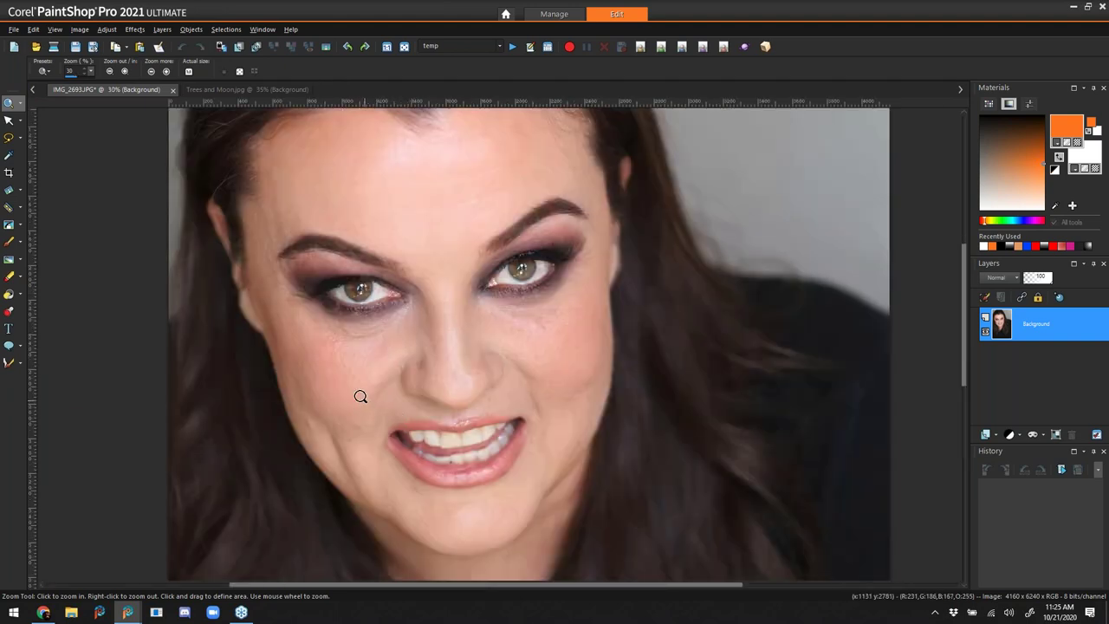
pyautogui.click(363, 324)
pyautogui.click(564, 182)
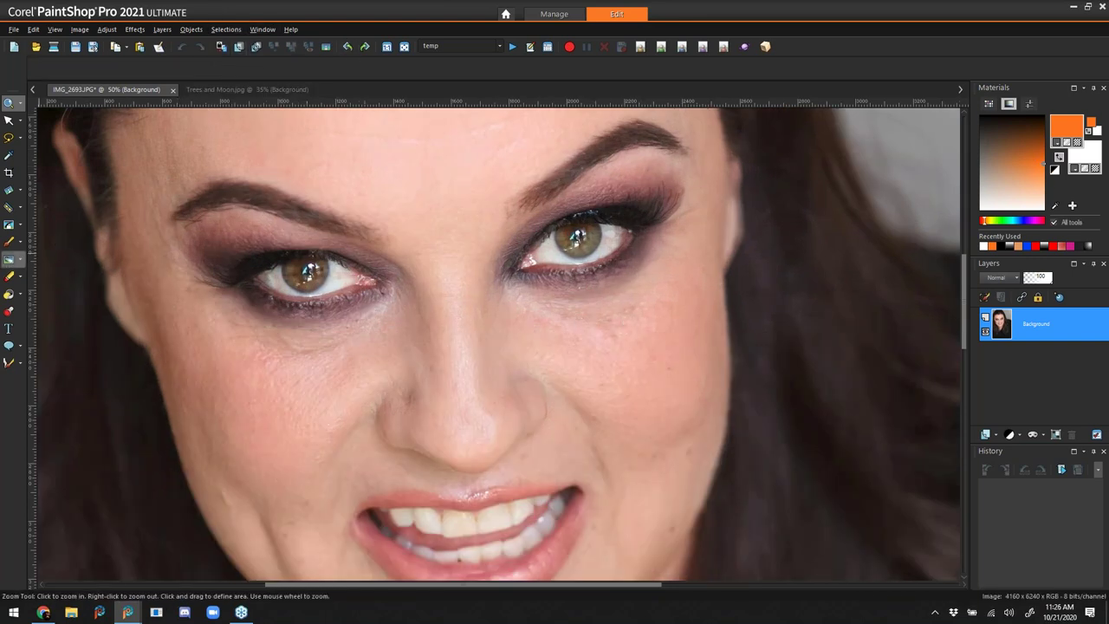
pyautogui.click(8, 258)
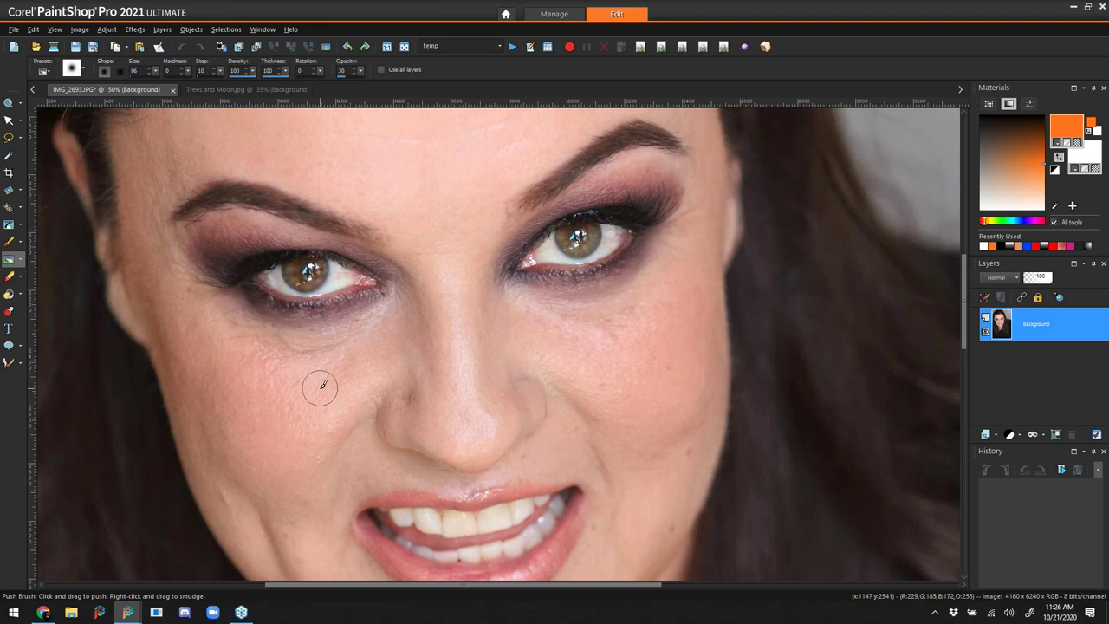
pyautogui.moveTo(321, 388)
pyautogui.keyDown('alt'); pyautogui.mouseDown()
pyautogui.moveTo(279, 377)
pyautogui.moveTo(321, 393)
pyautogui.moveTo(280, 375)
pyautogui.moveTo(299, 362)
pyautogui.moveTo(274, 368)
pyautogui.moveTo(276, 356)
pyautogui.moveTo(289, 376)
pyautogui.moveTo(271, 371)
pyautogui.moveTo(277, 356)
pyautogui.moveTo(236, 332)
pyautogui.mouseUp(); pyautogui.keyUp('alt')
pyautogui.moveTo(247, 330)
pyautogui.mouseDown()
pyautogui.moveTo(230, 310)
pyautogui.moveTo(221, 327)
pyautogui.moveTo(256, 330)
pyautogui.moveTo(270, 359)
pyautogui.moveTo(255, 363)
pyautogui.moveTo(265, 339)
pyautogui.moveTo(294, 366)
pyautogui.moveTo(304, 339)
pyautogui.moveTo(309, 363)
pyautogui.moveTo(293, 362)
pyautogui.moveTo(338, 340)
pyautogui.moveTo(335, 358)
pyautogui.moveTo(330, 341)
pyautogui.moveTo(315, 359)
pyautogui.moveTo(366, 341)
pyautogui.mouseUp()
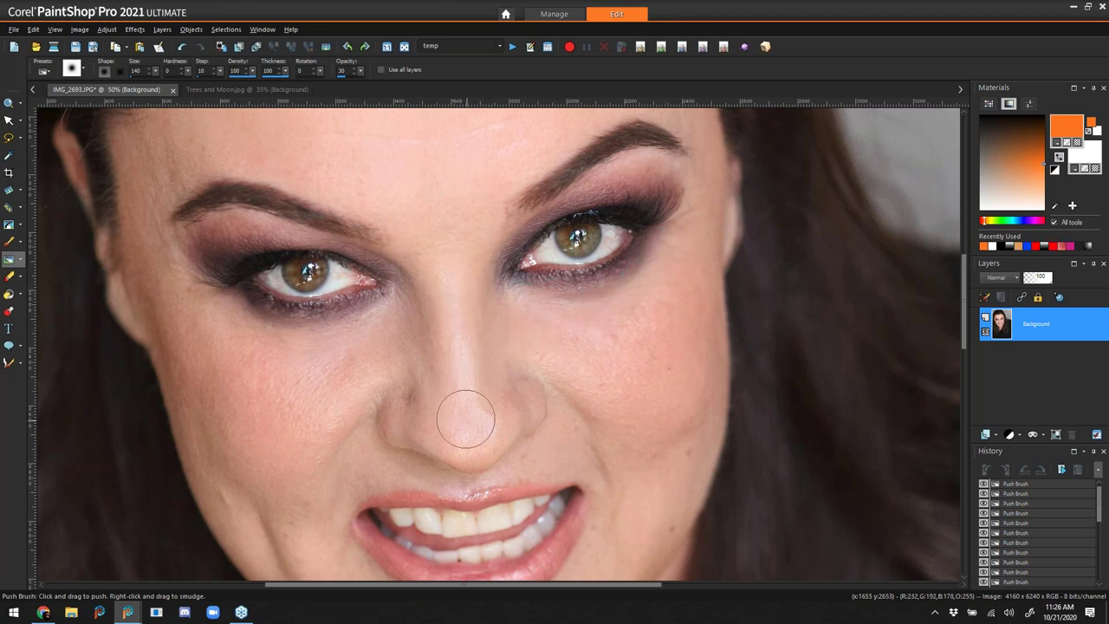
# - Smooth the bridge of the nose and the upper eyelids with the Push Brush
pyautogui.moveTo(476, 295); pyautogui.dragTo(483, 335)
pyautogui.moveTo(482, 335); pyautogui.dragTo(478, 329)
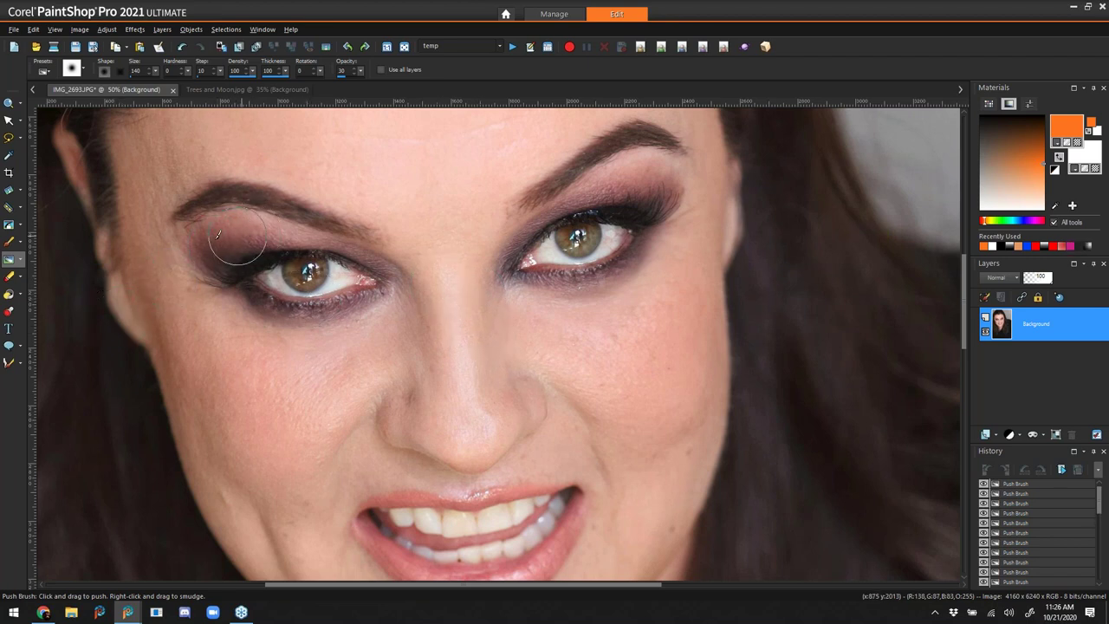
pyautogui.moveTo(605, 179); pyautogui.dragTo(655, 169)
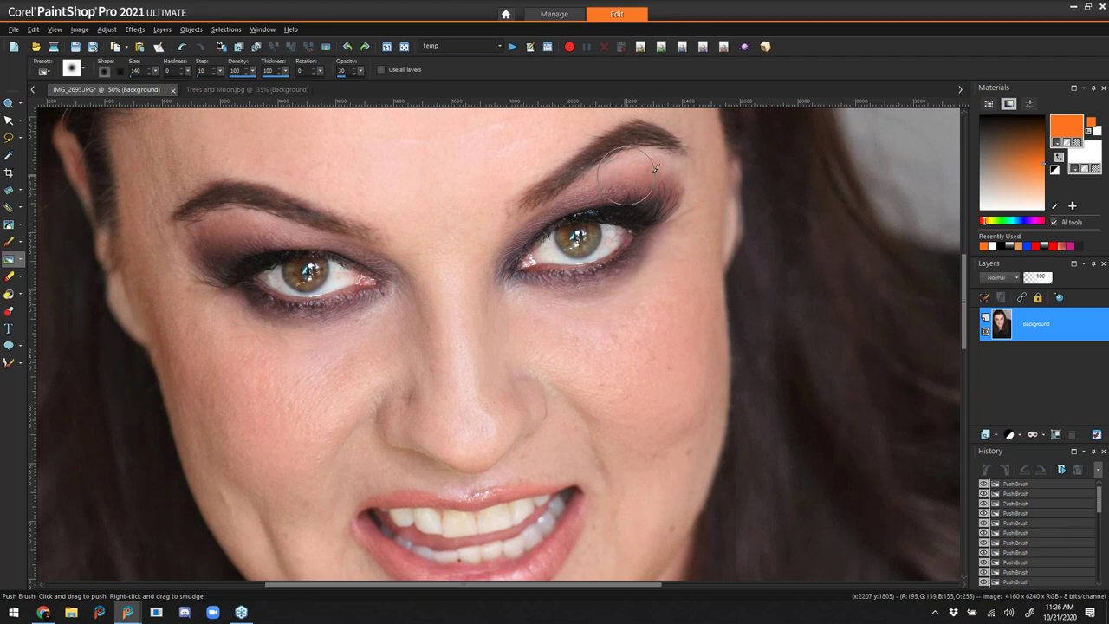
# - Smooth the cheeks with the Push Brush at size 282 and the temple beside the eyebrow at size 200
pyautogui.keyDown('alt'); pyautogui.moveTo(633, 363); pyautogui.dragTo(661, 363); pyautogui.keyUp('alt')
pyautogui.moveTo(663, 339)
pyautogui.mouseDown()
pyautogui.moveTo(629, 345)
pyautogui.moveTo(654, 340)
pyautogui.moveTo(673, 312)
pyautogui.mouseUp()
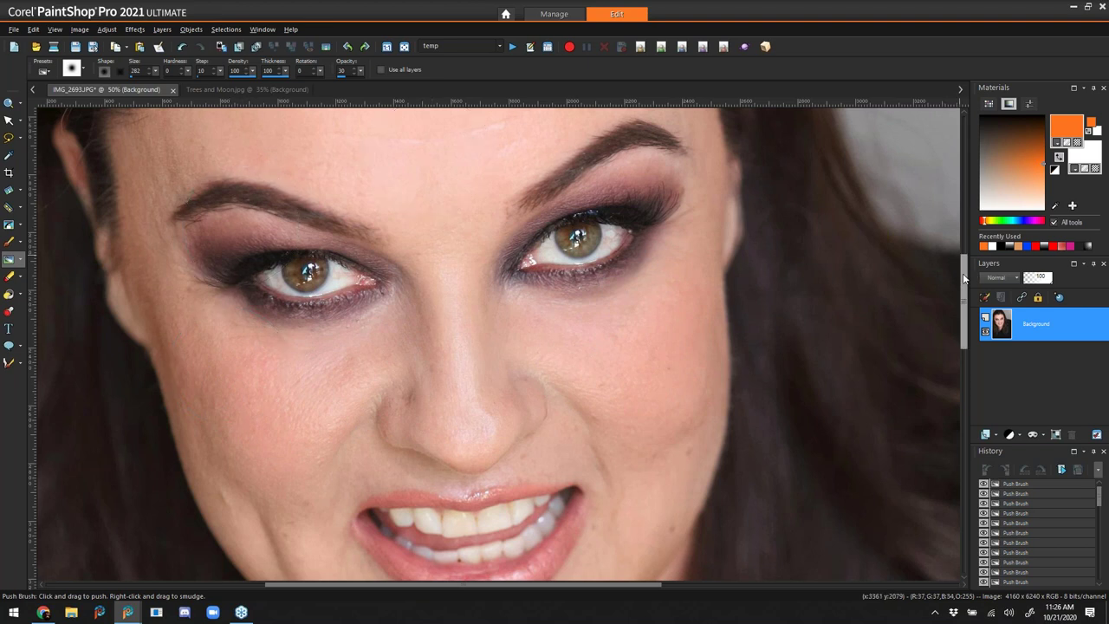
pyautogui.scroll(4, 964, 277)
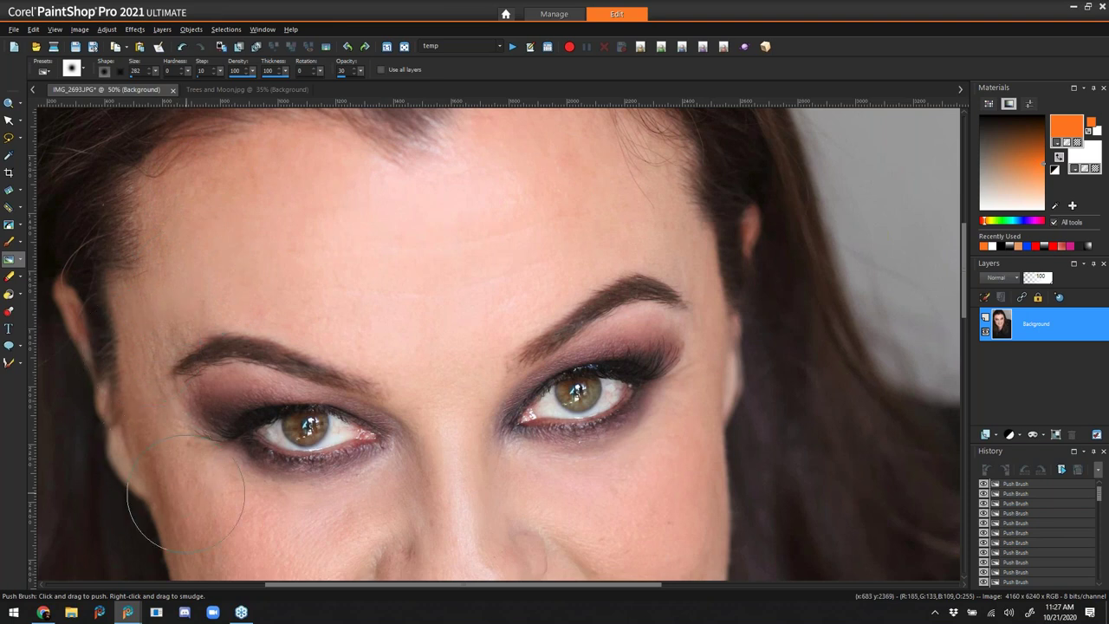
pyautogui.keyDown('alt'); pyautogui.moveTo(165, 479); pyautogui.dragTo(161, 401); pyautogui.keyUp('alt')
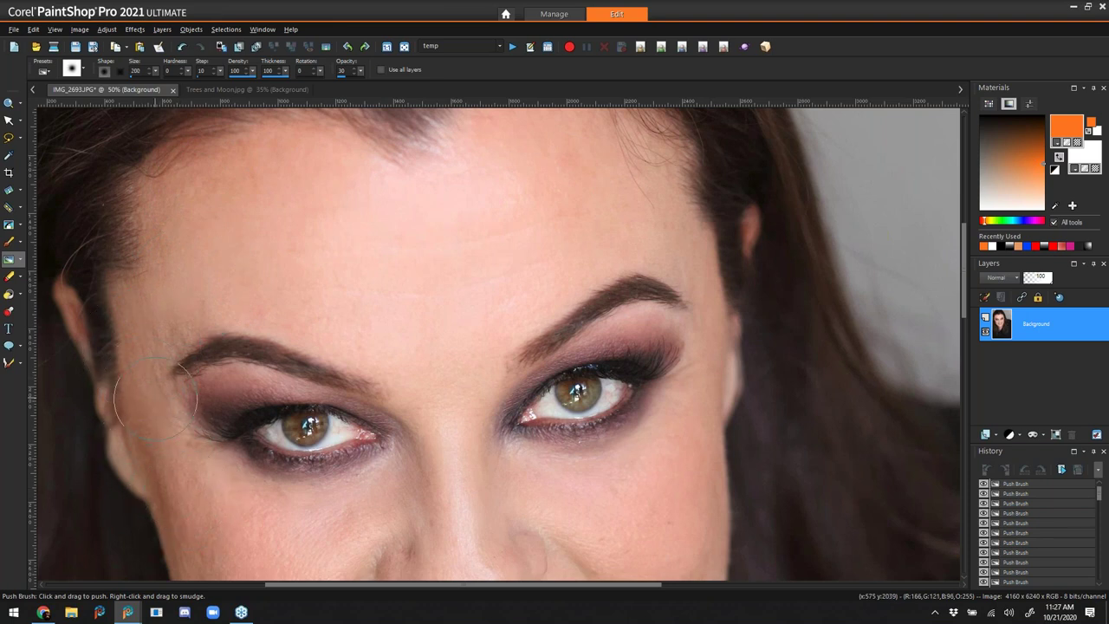
pyautogui.moveTo(961, 269); pyautogui.dragTo(978, 327)
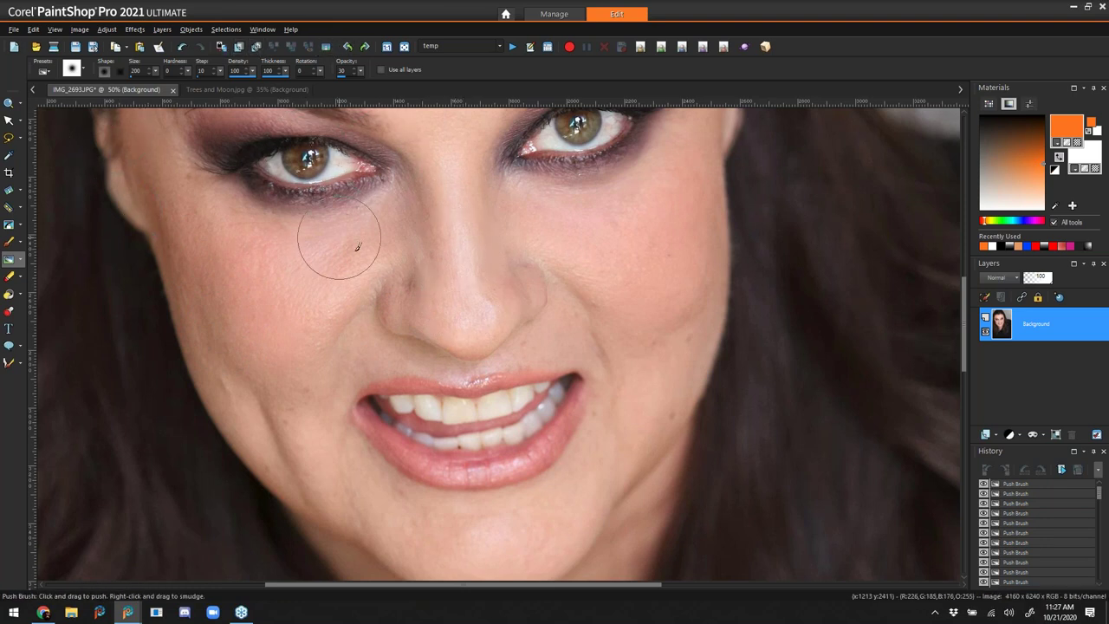
pyautogui.scroll(4, 921, 317)
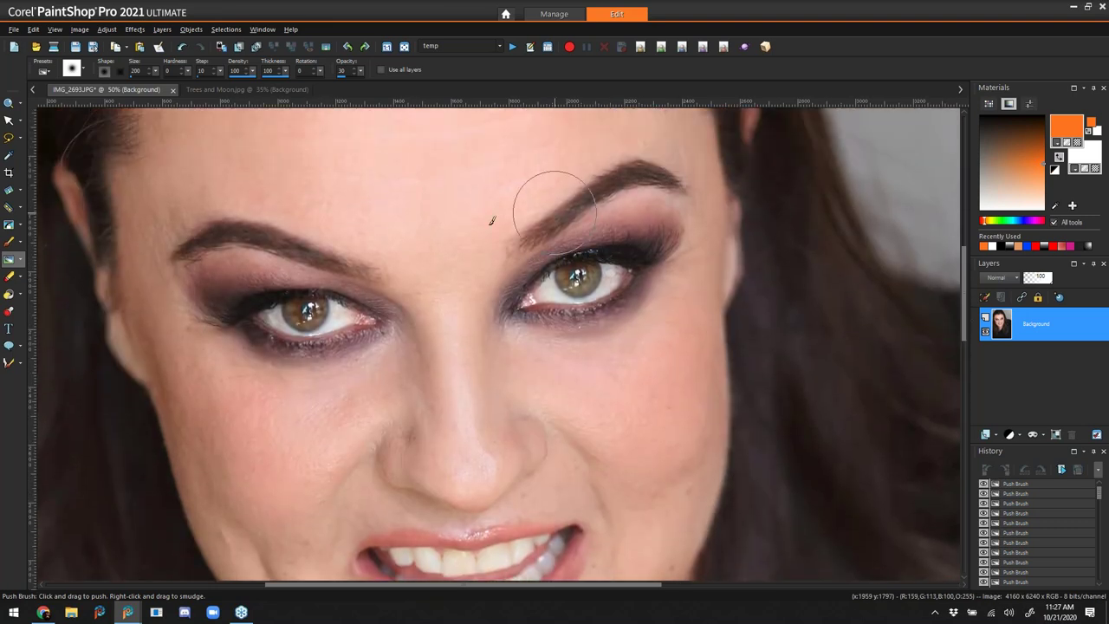
# - Duplicate the portrait's Background layer and apply High Pass Sharpen to the original Background layer
pyautogui.click(256, 48)
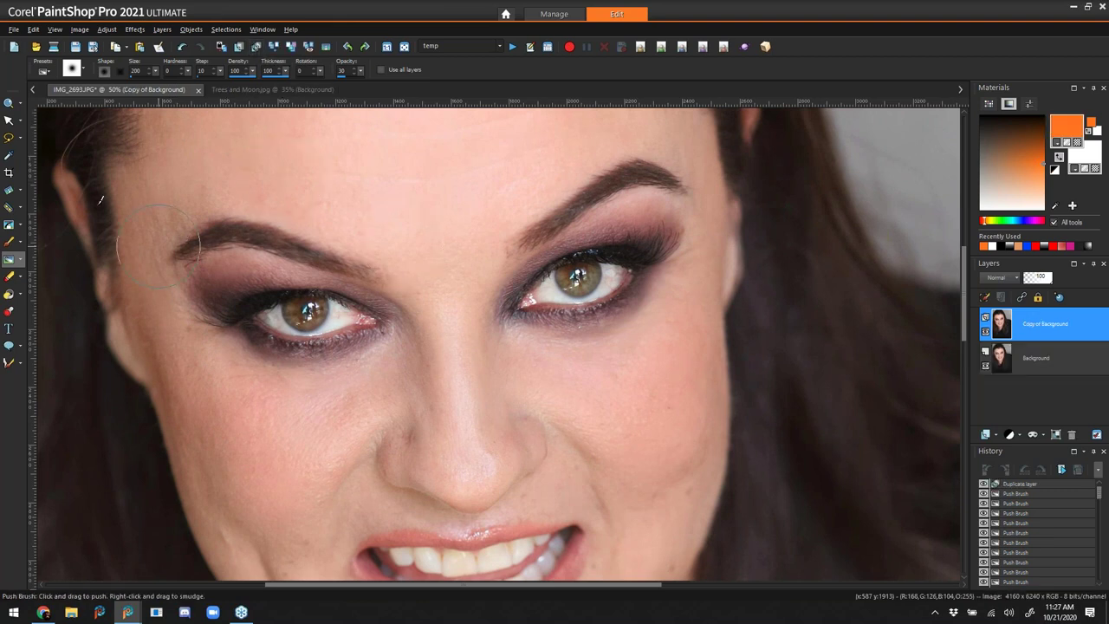
pyautogui.click(1056, 352)
pyautogui.click(132, 30)
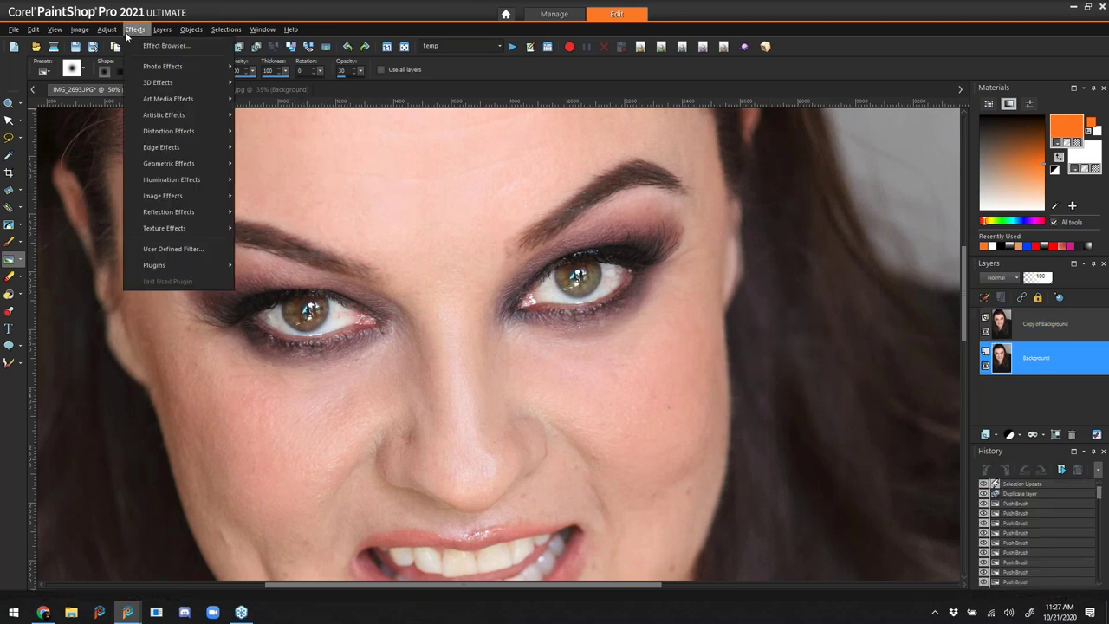
pyautogui.click(106, 30)
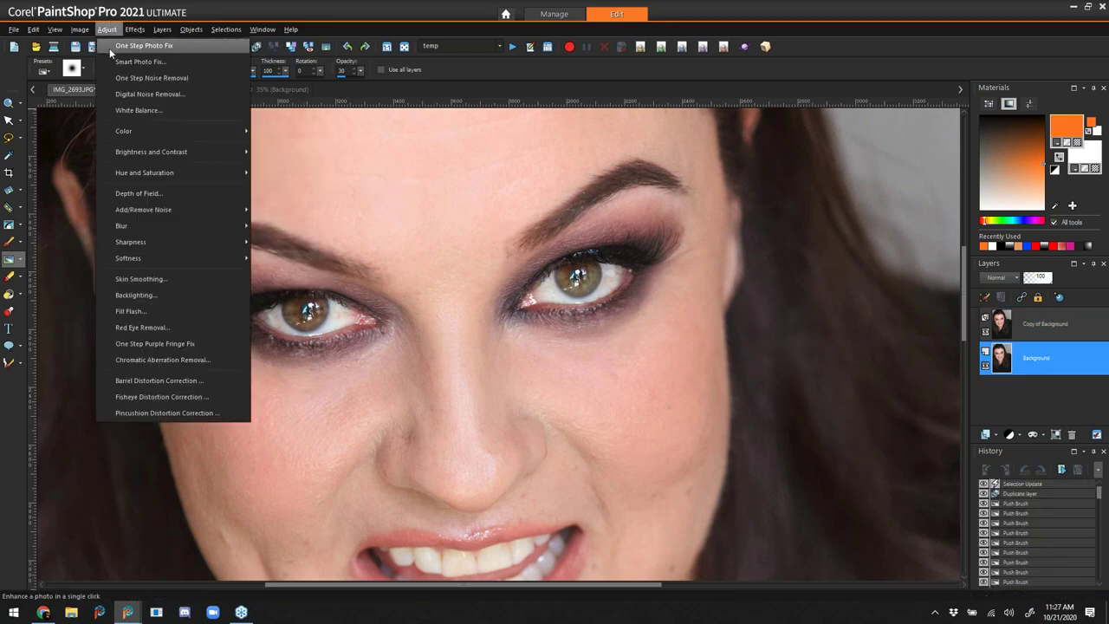
pyautogui.moveTo(140, 154)
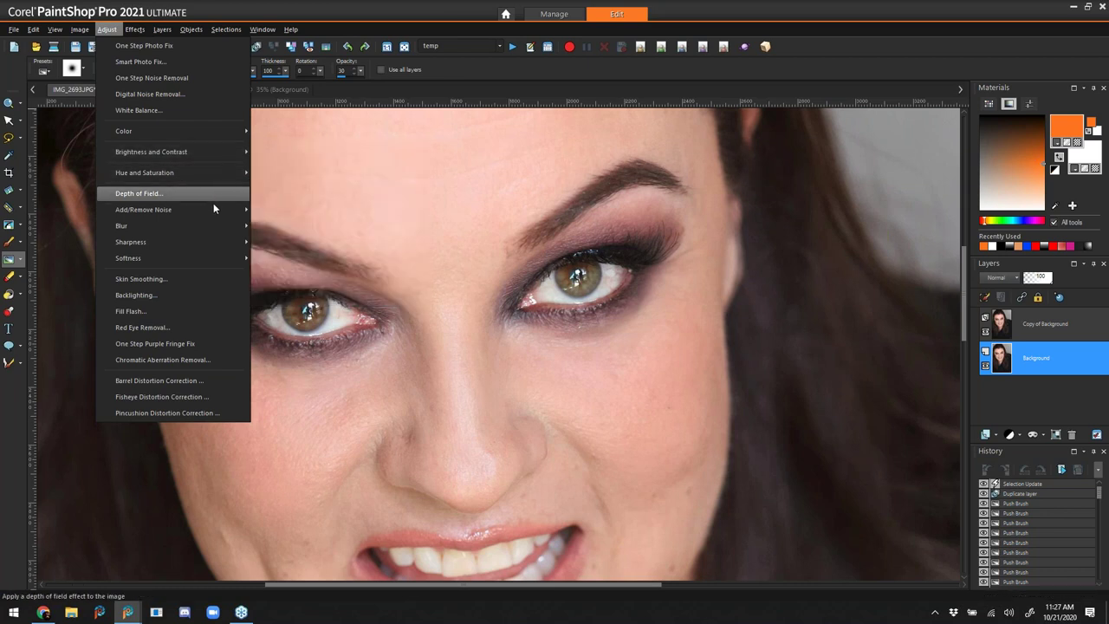
pyautogui.moveTo(215, 241)
pyautogui.click(299, 241)
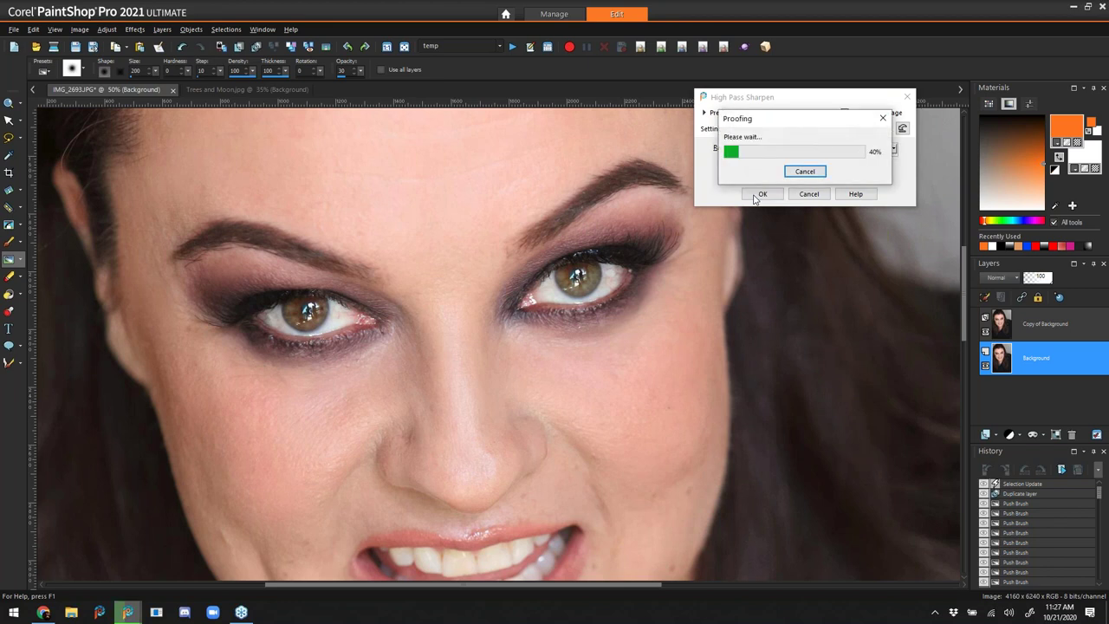
pyautogui.click(768, 194)
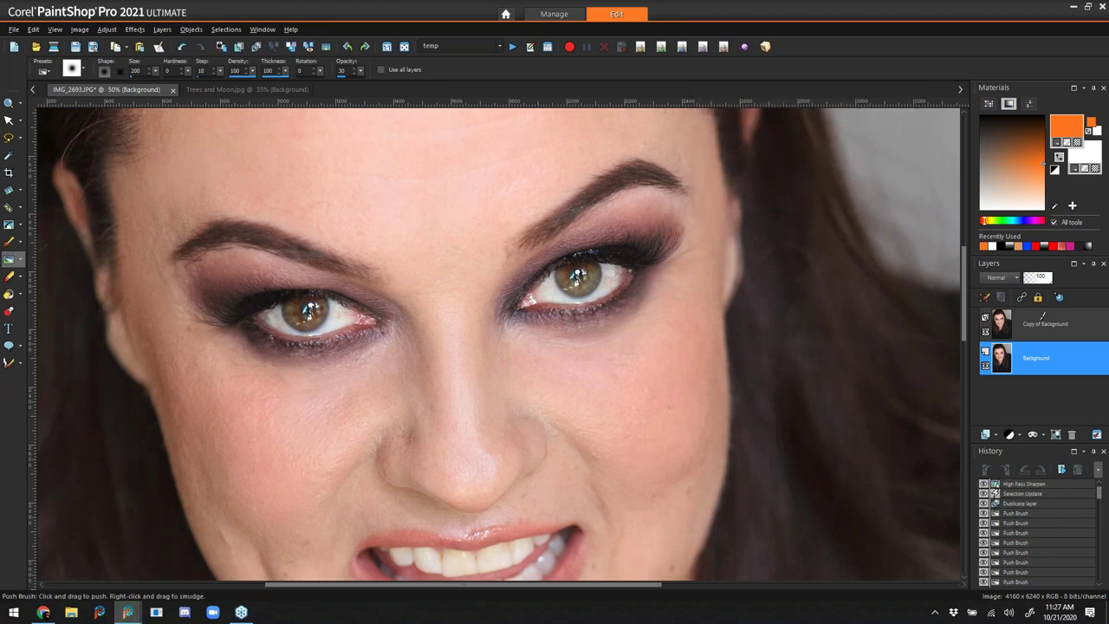
# - Erase both irises on the Copy of Background layer with the Eraser at size 94 to reveal the sharpened layer beneath
pyautogui.click(1061, 324)
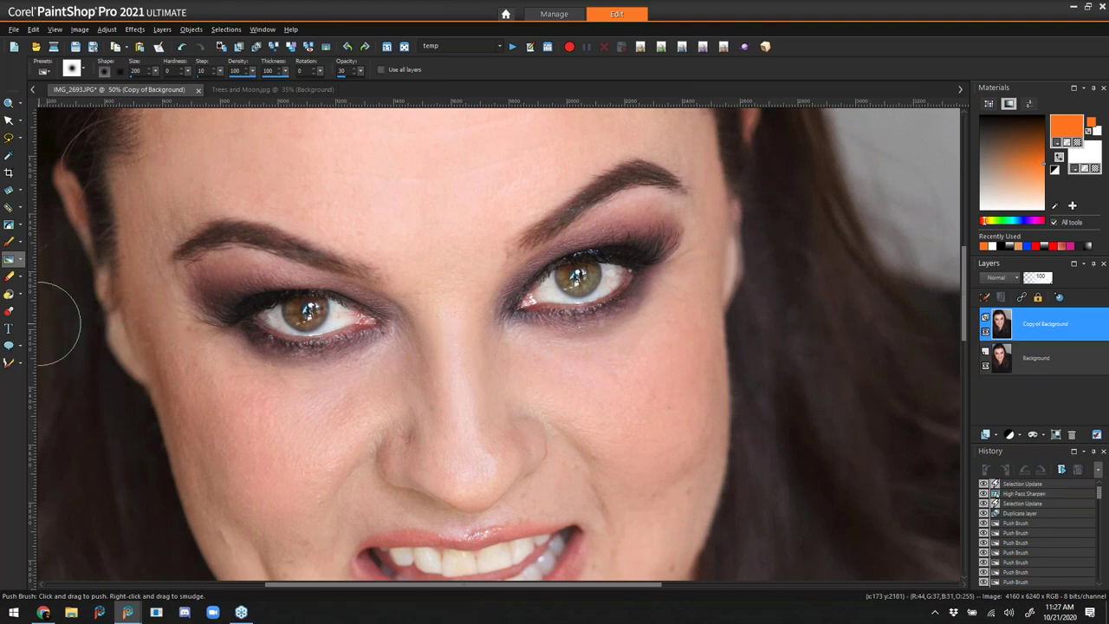
pyautogui.click(7, 278)
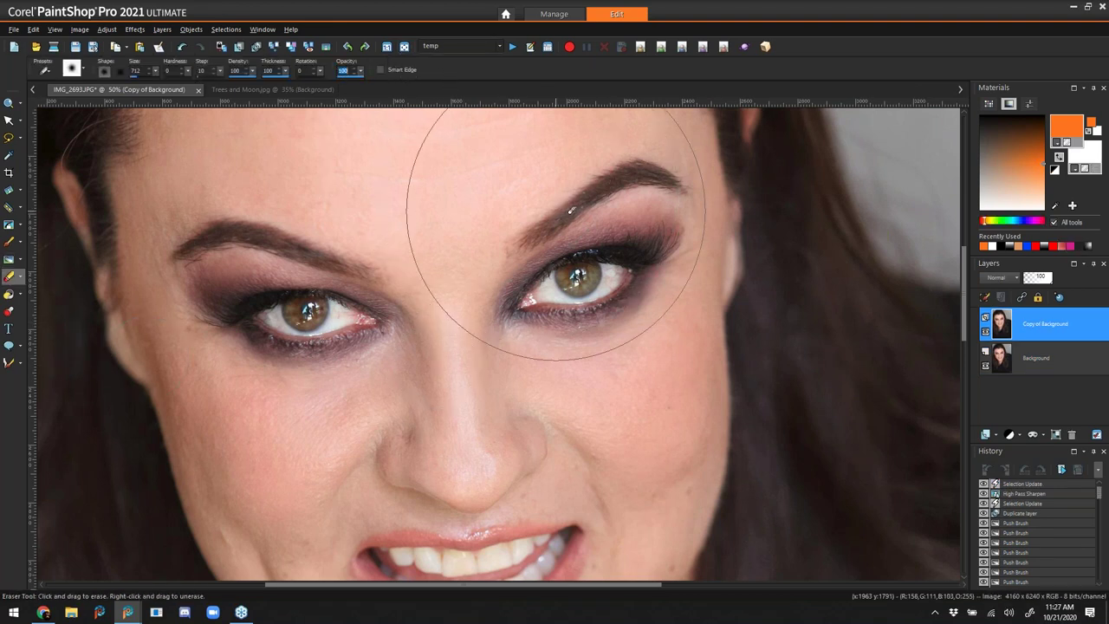
pyautogui.moveTo(571, 257); pyautogui.dragTo(530, 132)
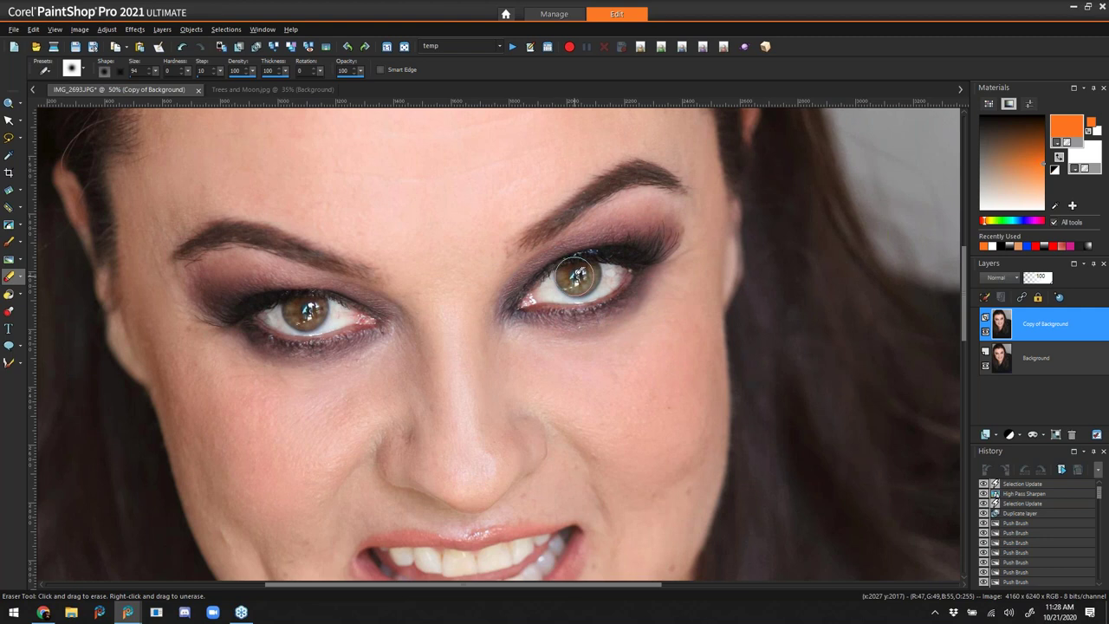
pyautogui.click(577, 275)
pyautogui.click(577, 278)
pyautogui.click(577, 276)
pyautogui.click(578, 276)
pyautogui.click(307, 310)
pyautogui.click(308, 309)
pyautogui.click(307, 309)
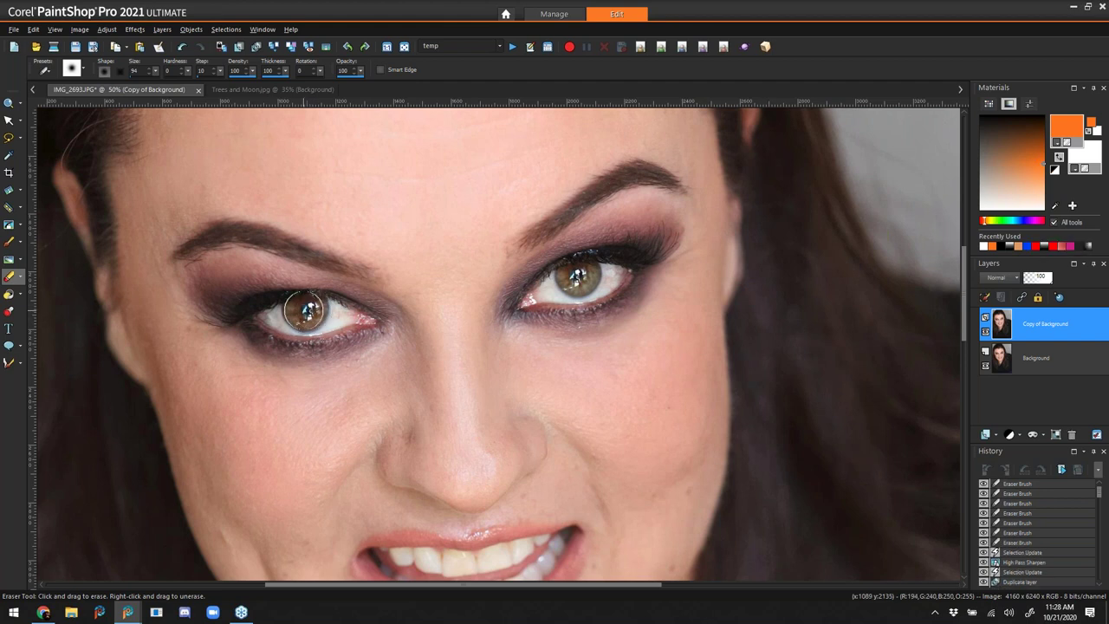
pyautogui.click(307, 310)
pyautogui.click(579, 275)
pyautogui.click(579, 276)
pyautogui.click(306, 310)
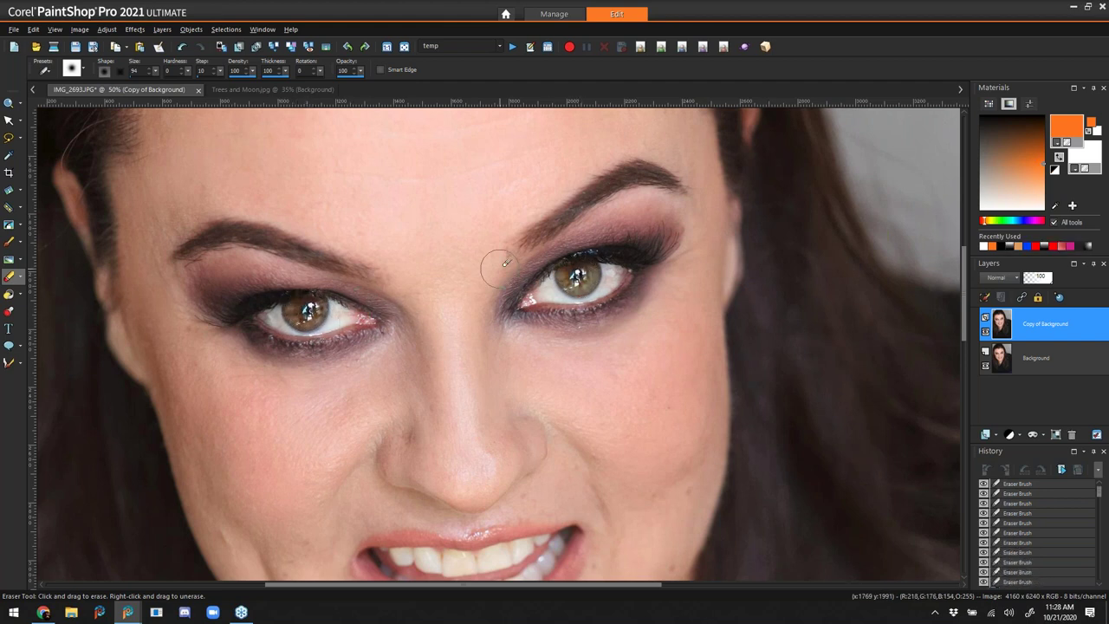
pyautogui.click(577, 274)
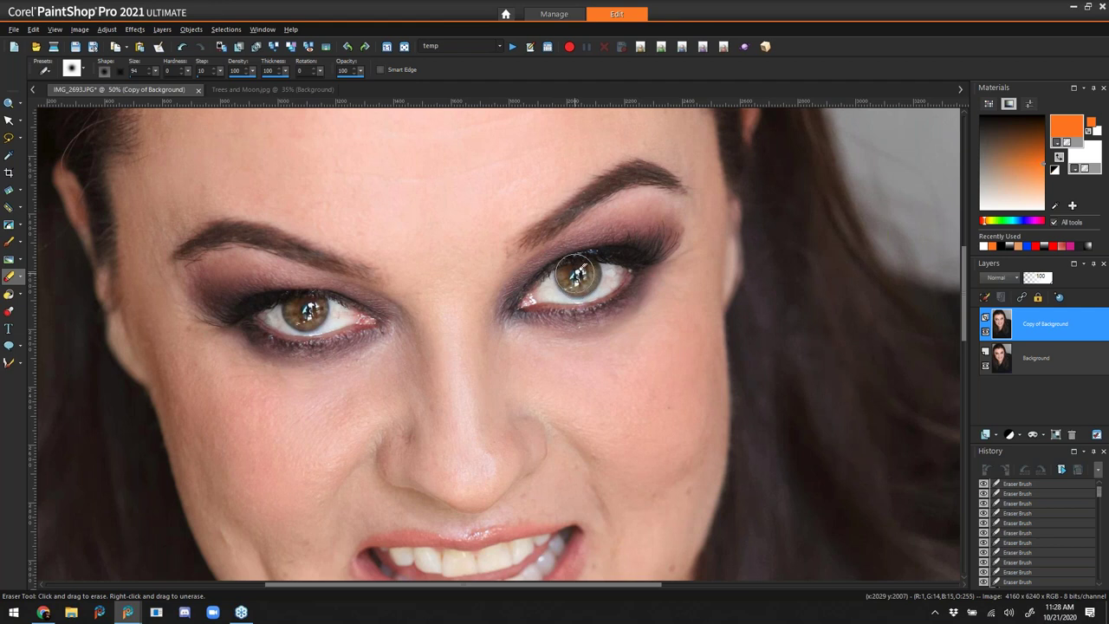
# - Merge all layers of the portrait into a single Background layer
pyautogui.click(404, 46)
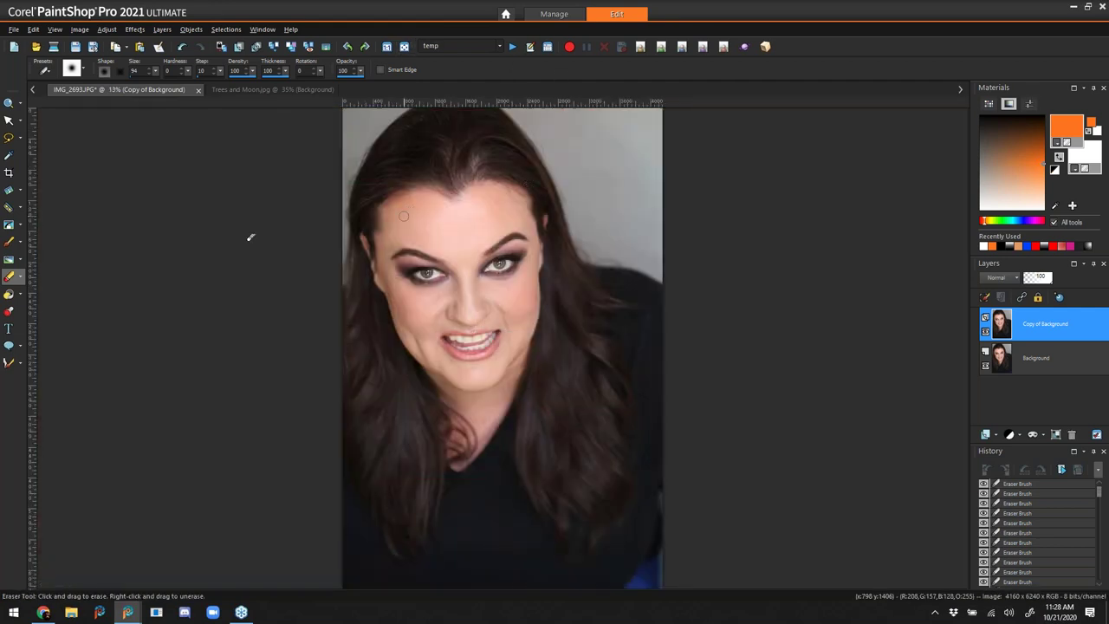
pyautogui.click(9, 105)
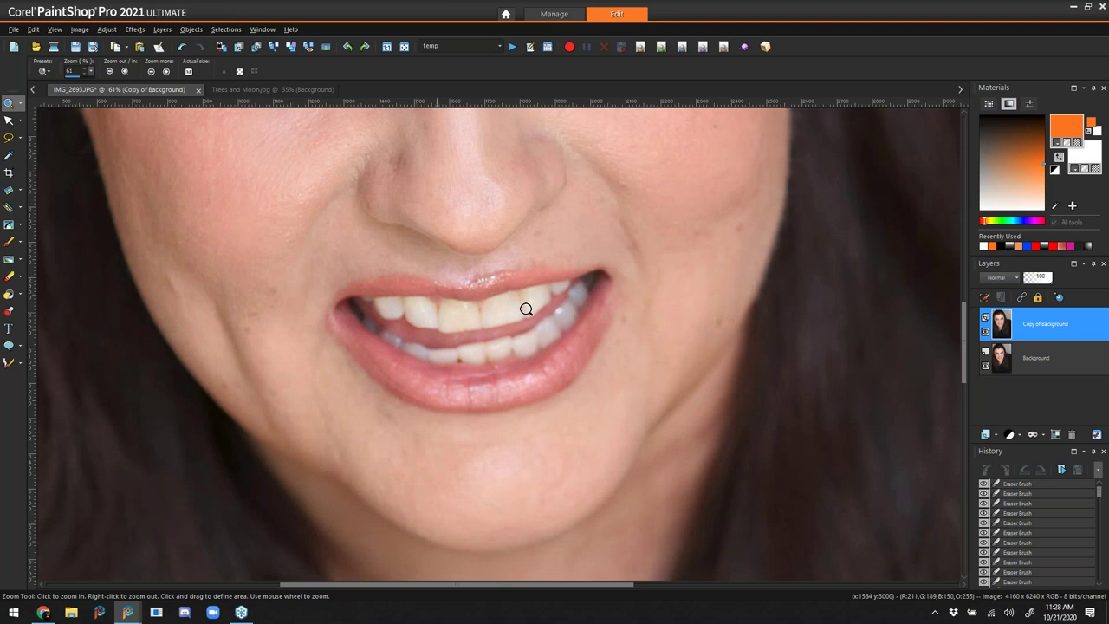
pyautogui.moveTo(962, 357); pyautogui.dragTo(966, 369)
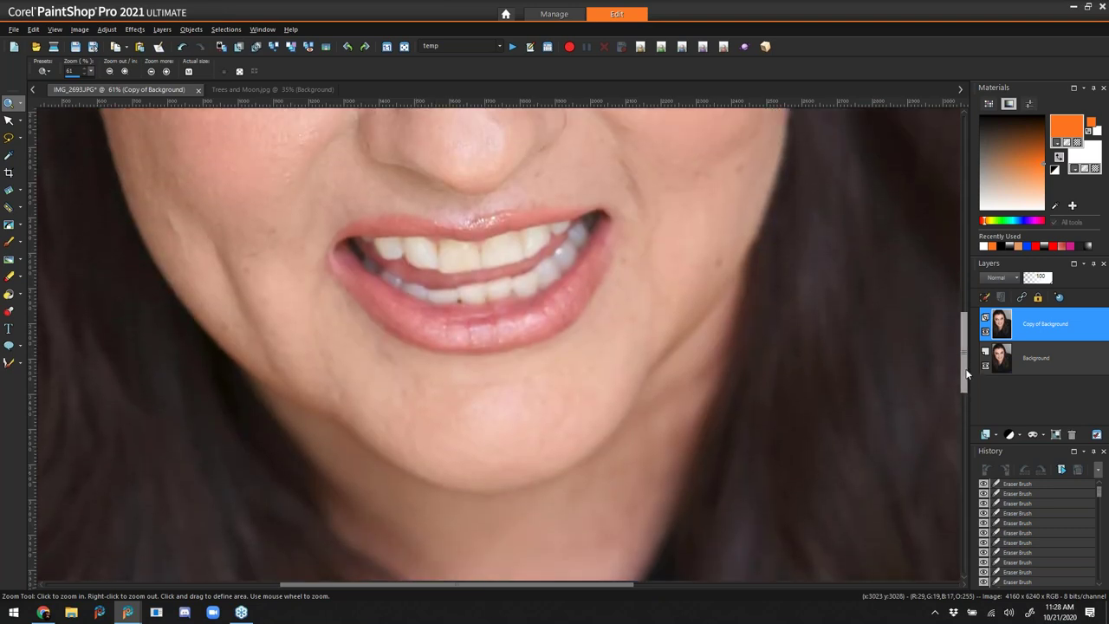
pyautogui.click(495, 259)
pyautogui.click(496, 248)
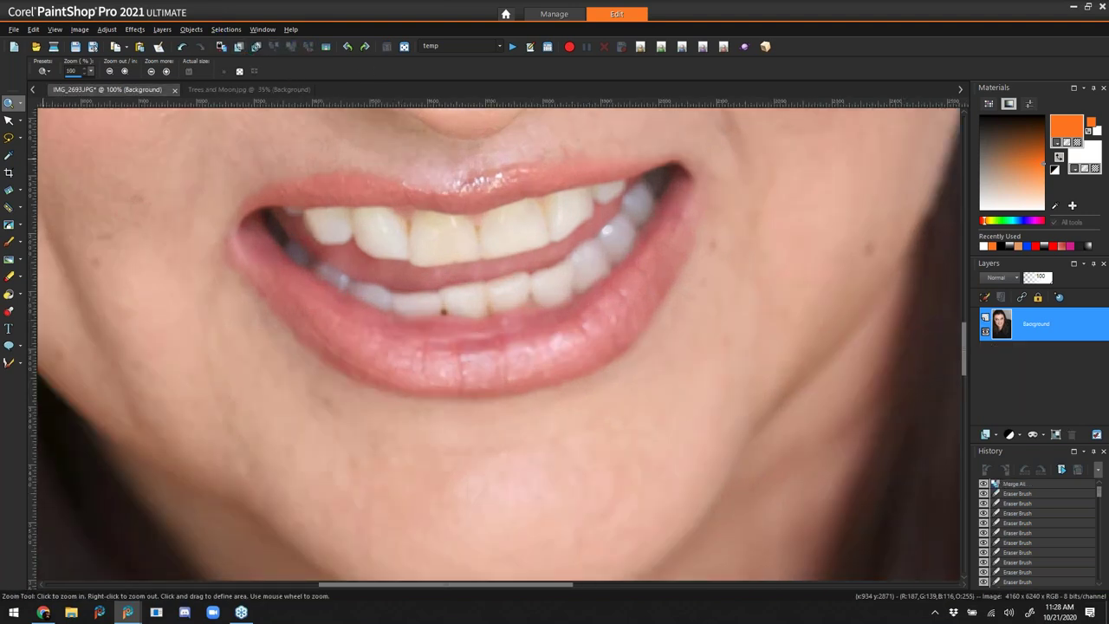
# - Set the Freehand Selection tool to Smart Edge and outline an upper tooth beside the front teeth
pyautogui.click(9, 138)
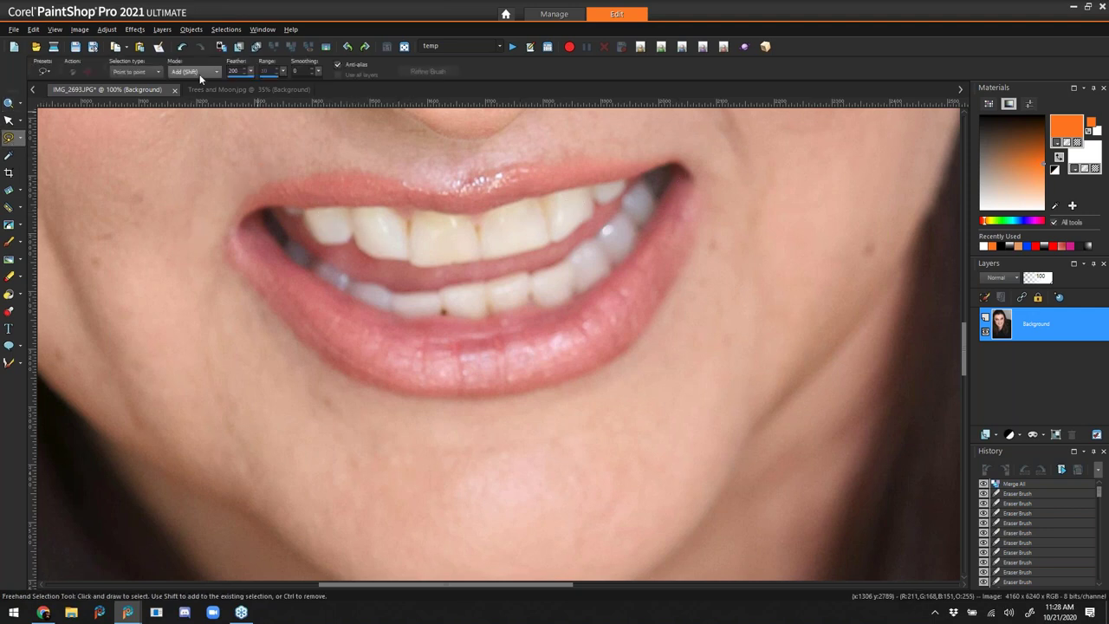
pyautogui.click(151, 73)
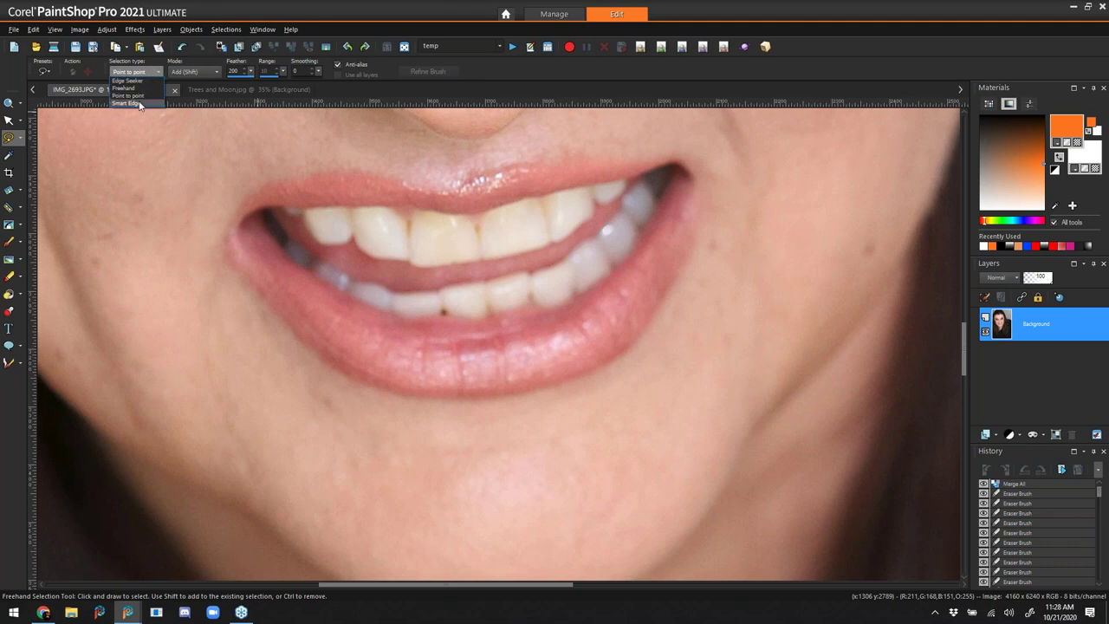
pyautogui.click(130, 103)
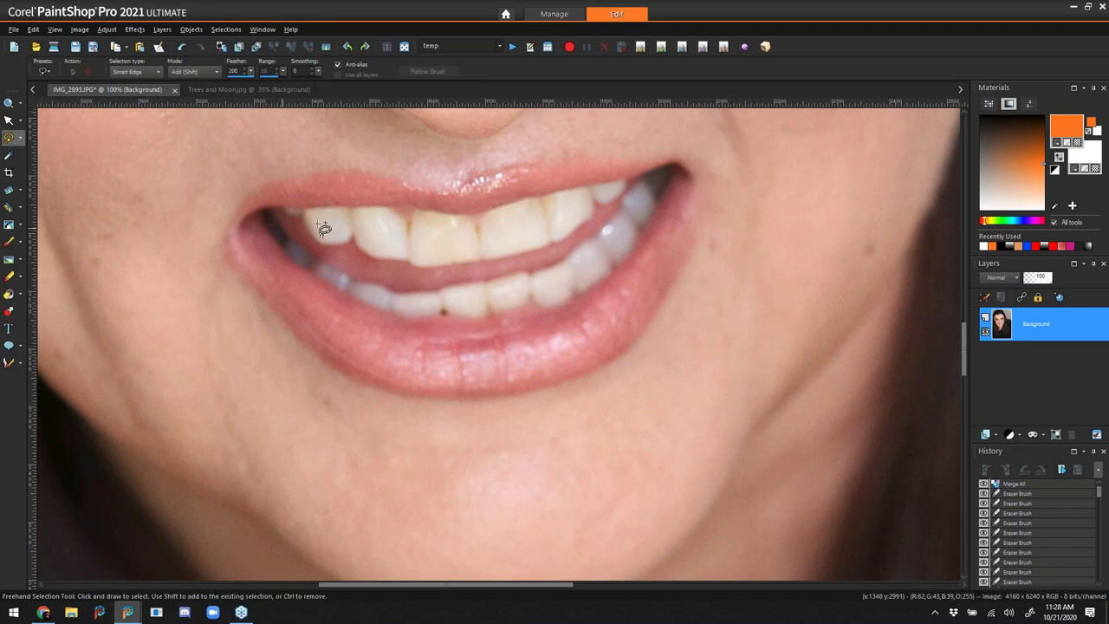
pyautogui.click(352, 209)
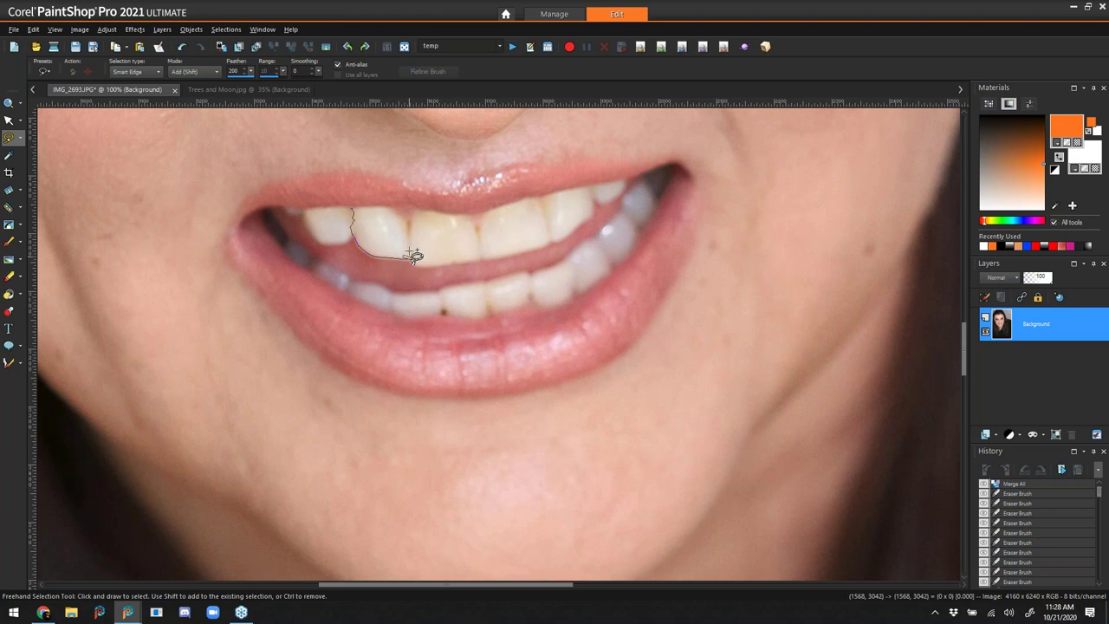
pyautogui.doubleClick(375, 210)
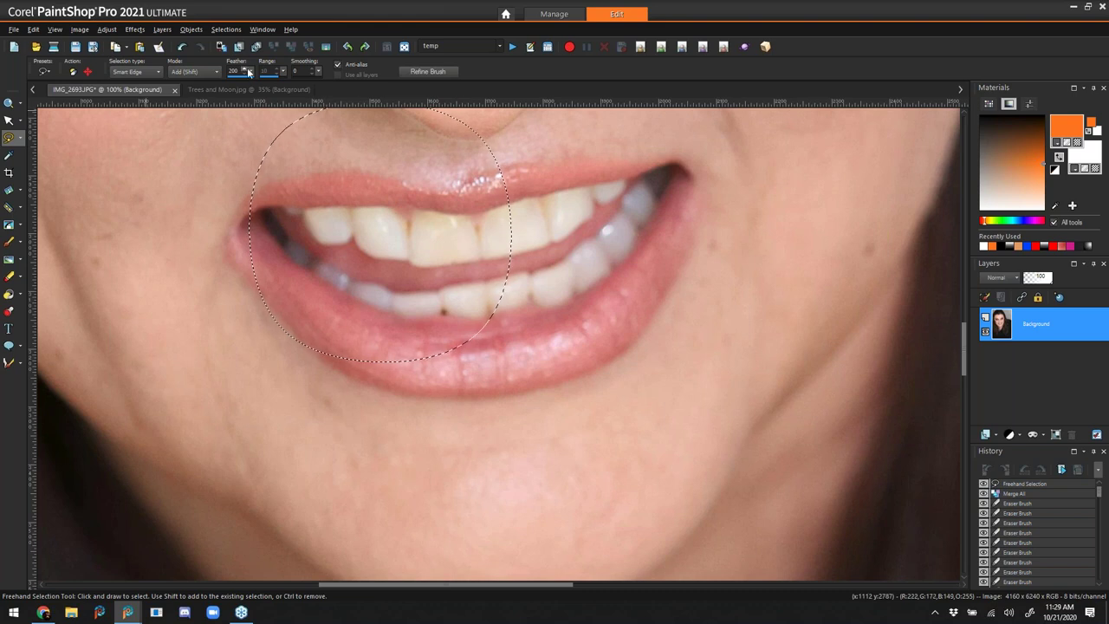
# - Clear the feathered selection and outline the same upper tooth again with the feather set to 0
pyautogui.moveTo(248, 74); pyautogui.dragTo(144, 89)
pyautogui.hotkey('ctrl', 'd')
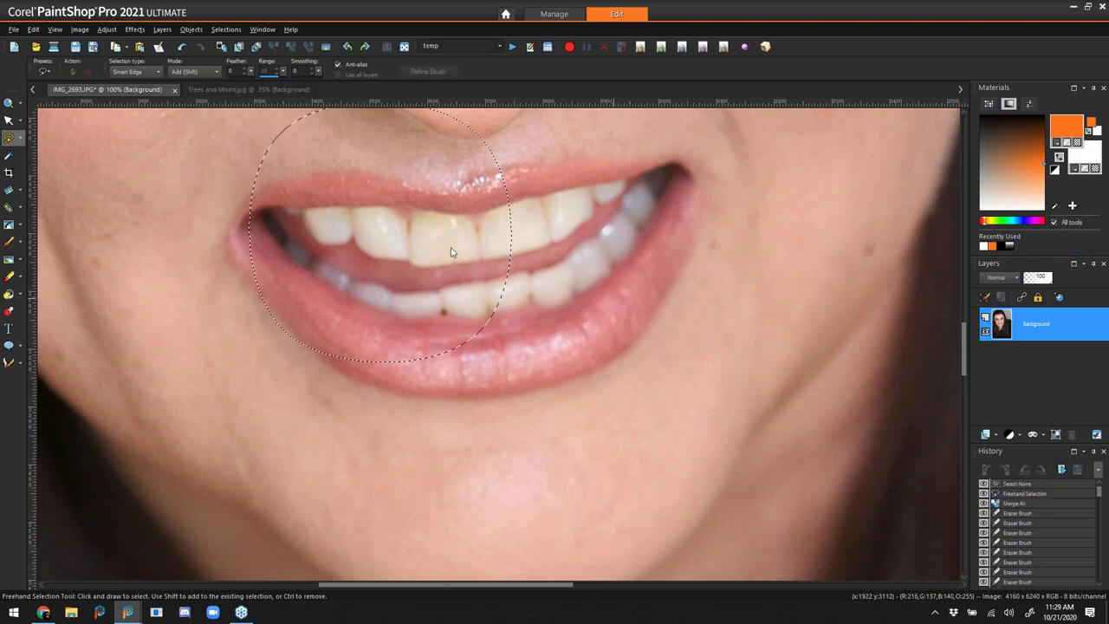
pyautogui.click(346, 210)
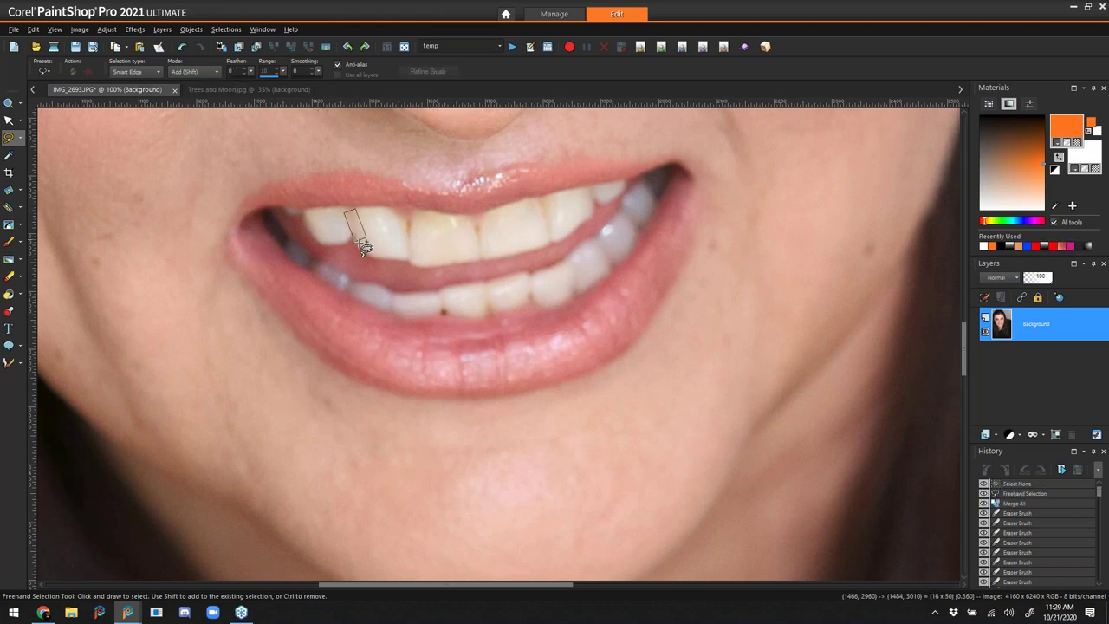
pyautogui.click(359, 250)
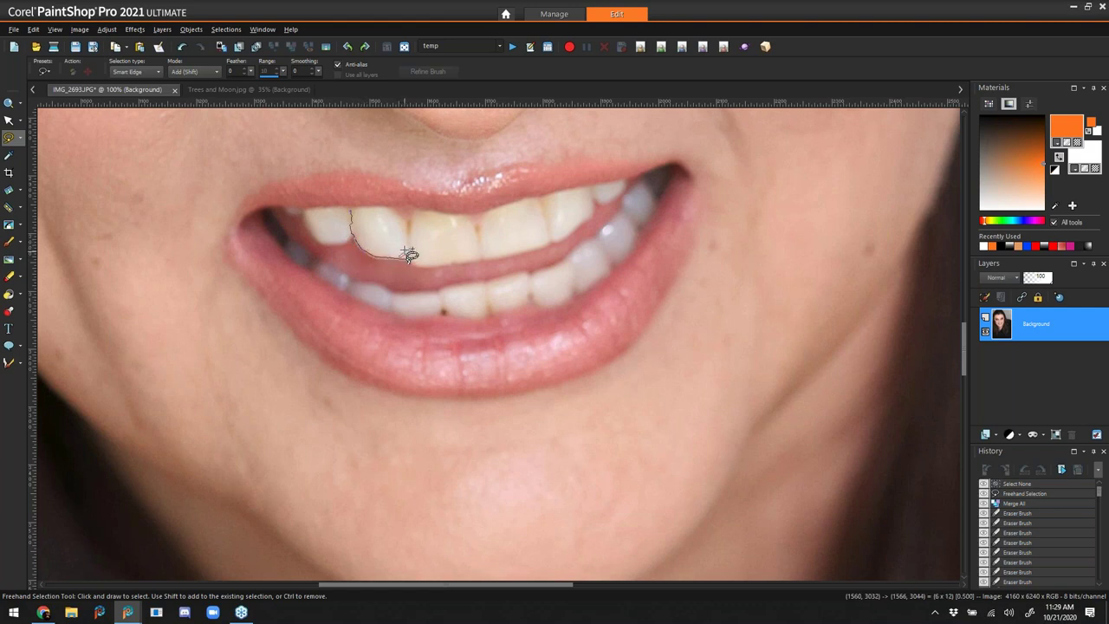
# - Select the upper teeth on either side of the two front teeth with the Freehand Selection in Smart Edge and Add mode
pyautogui.doubleClick(382, 209)
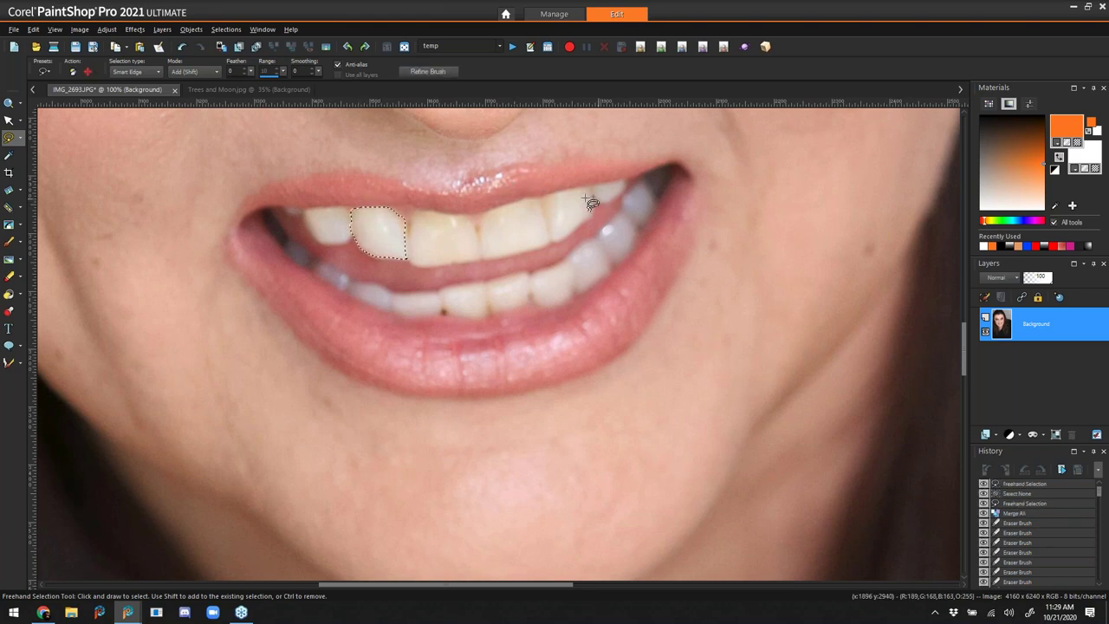
pyautogui.click(556, 232)
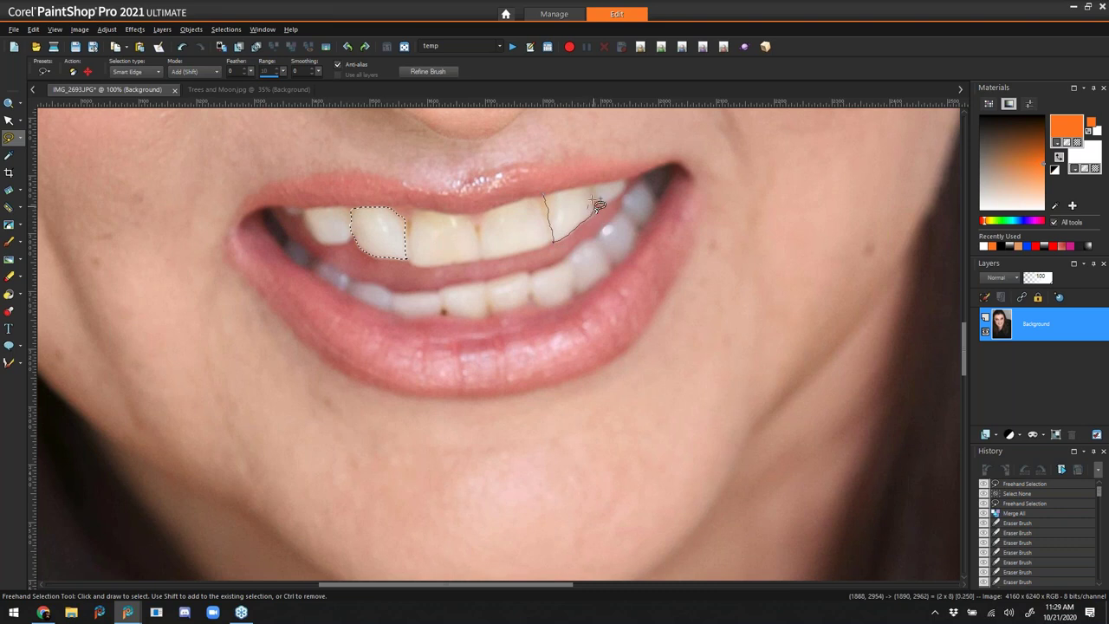
pyautogui.click(721, 180)
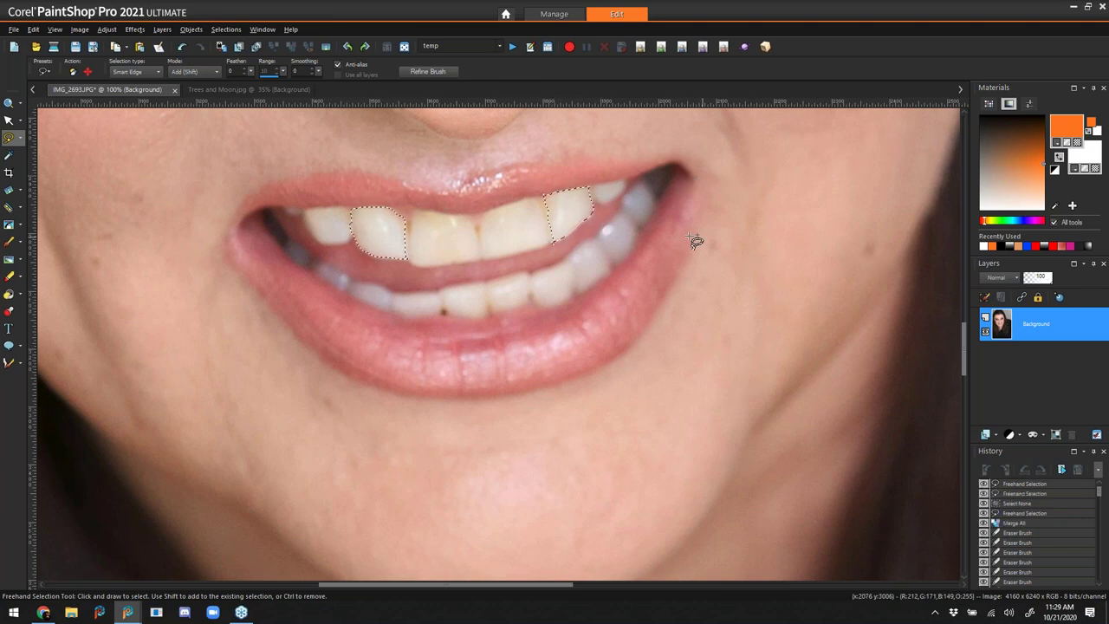
# - Promote the two selected teeth to their own layer, clear the selection, and check the cutouts with the Background layer briefly hidden
pyautogui.rightClick(1057, 326)
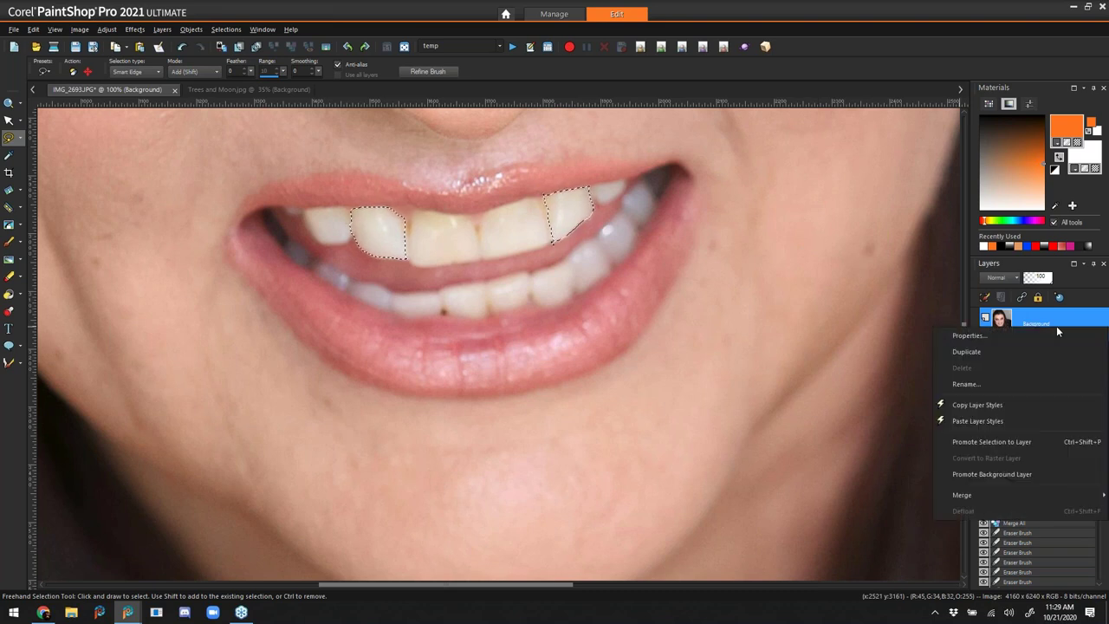
pyautogui.click(1015, 445)
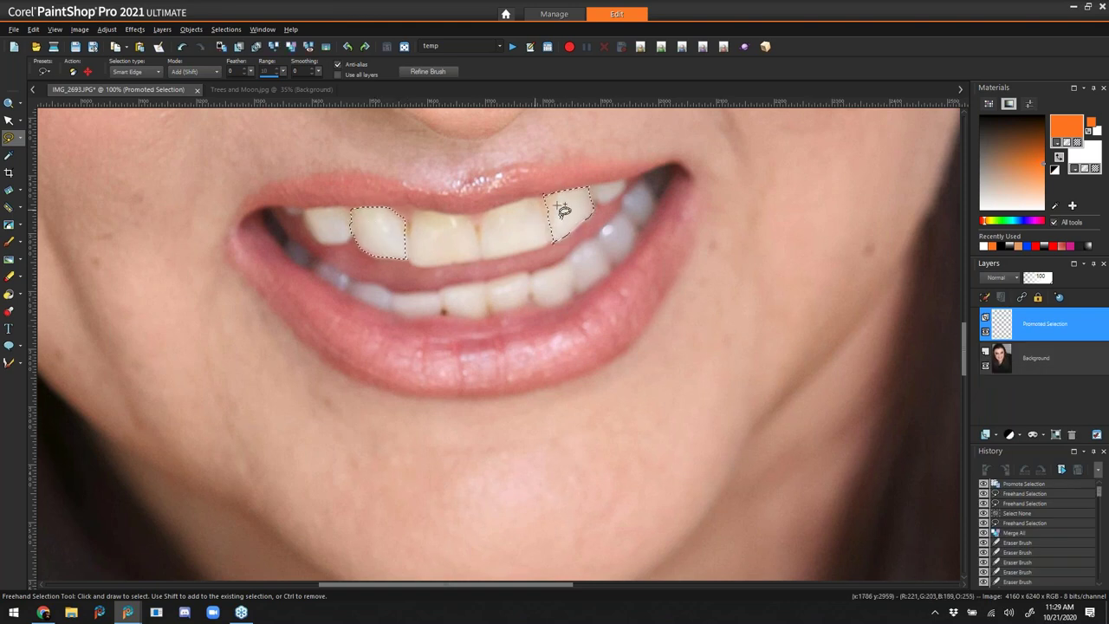
pyautogui.hotkey('ctrl', 'd')
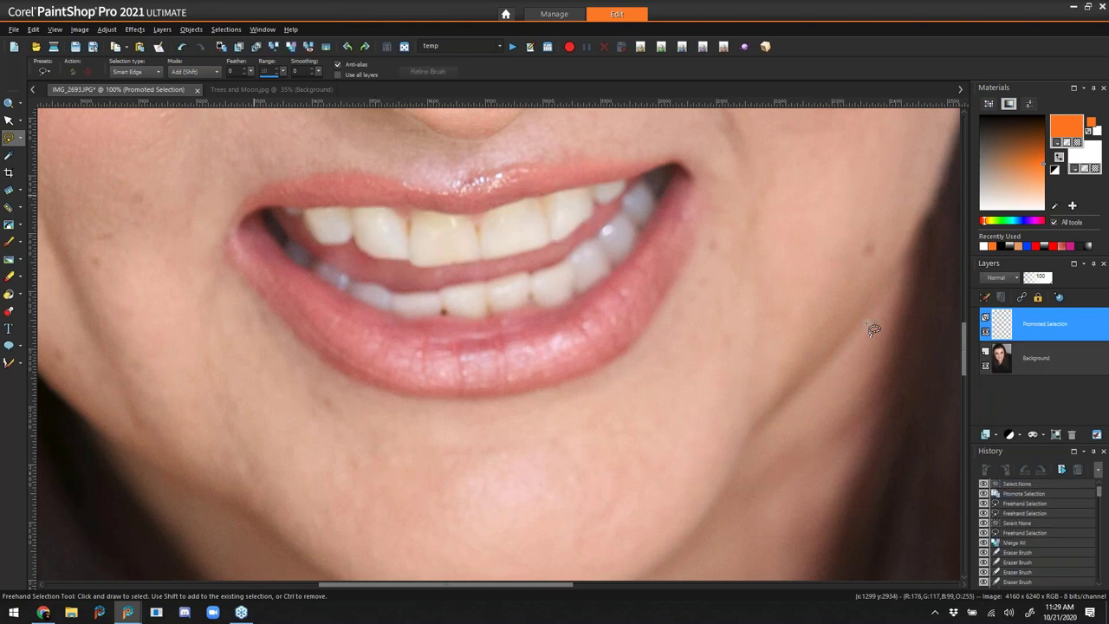
pyautogui.click(986, 366)
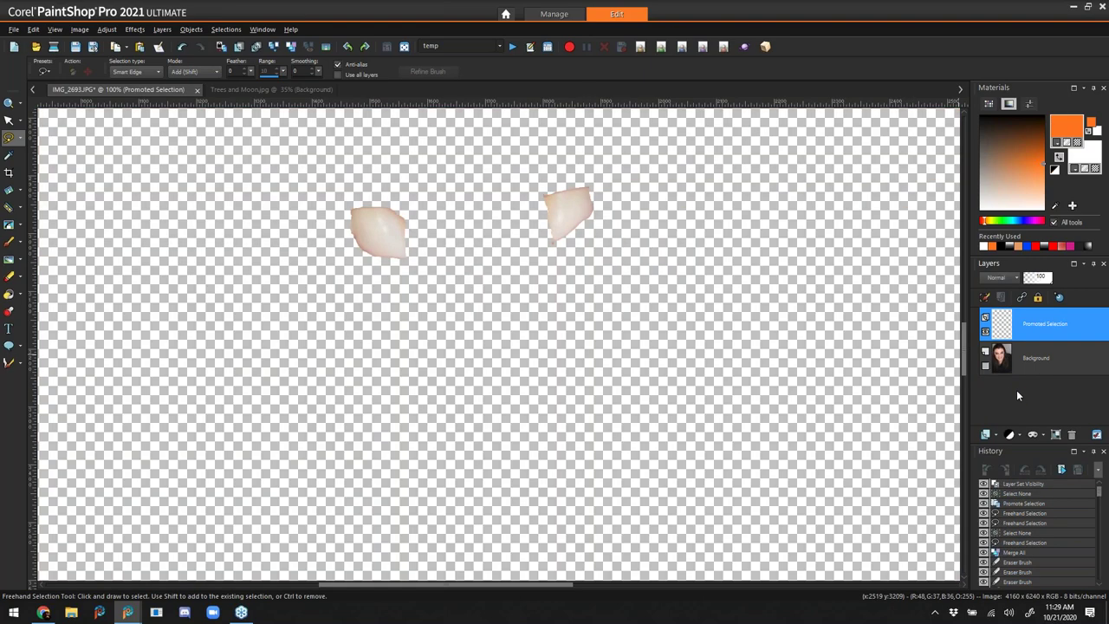
pyautogui.click(986, 368)
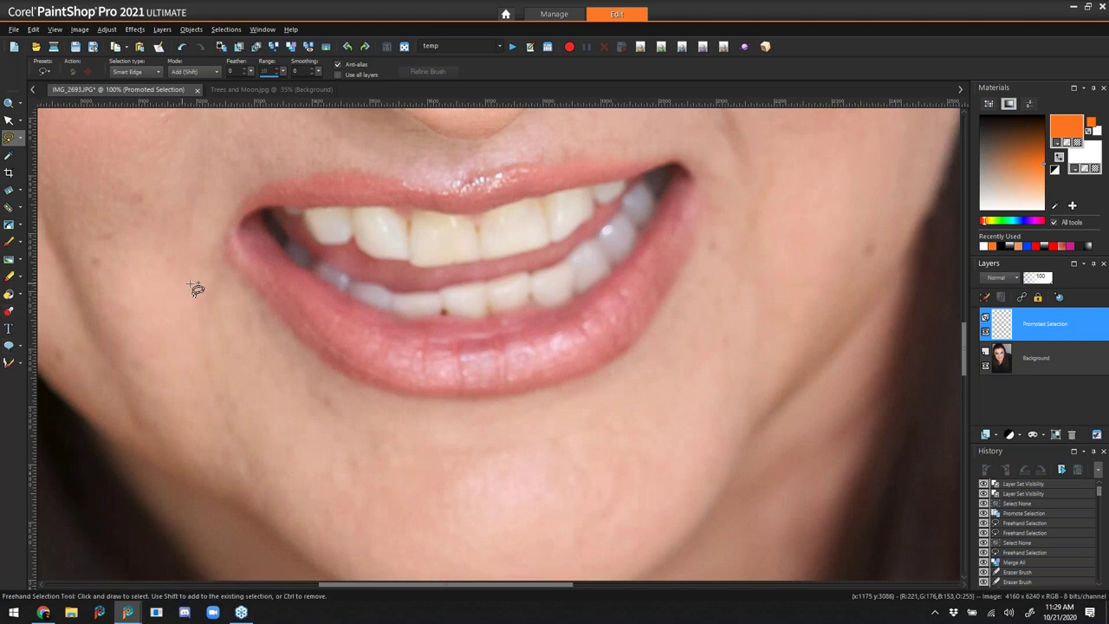
# - Warp the left selected tooth downward into a long pointed fang with the Warp Brush at size 118
pyautogui.click(9, 362)
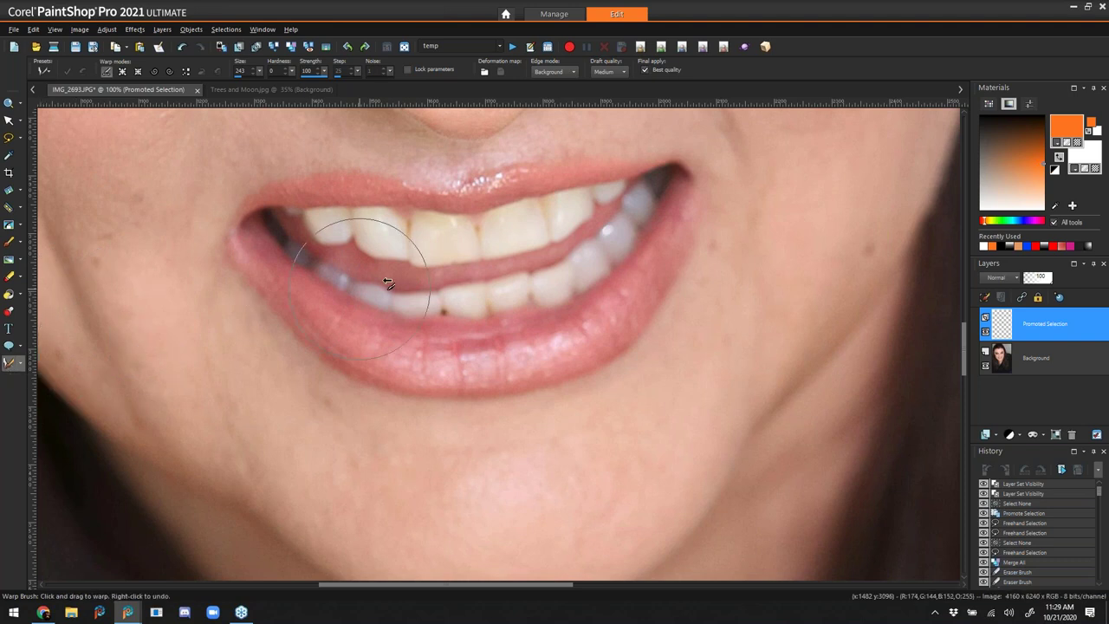
pyautogui.click(804, 528)
pyautogui.moveTo(850, 463); pyautogui.dragTo(780, 511)
pyautogui.moveTo(710, 526); pyautogui.dragTo(650, 523)
pyautogui.moveTo(571, 578); pyautogui.dragTo(542, 512)
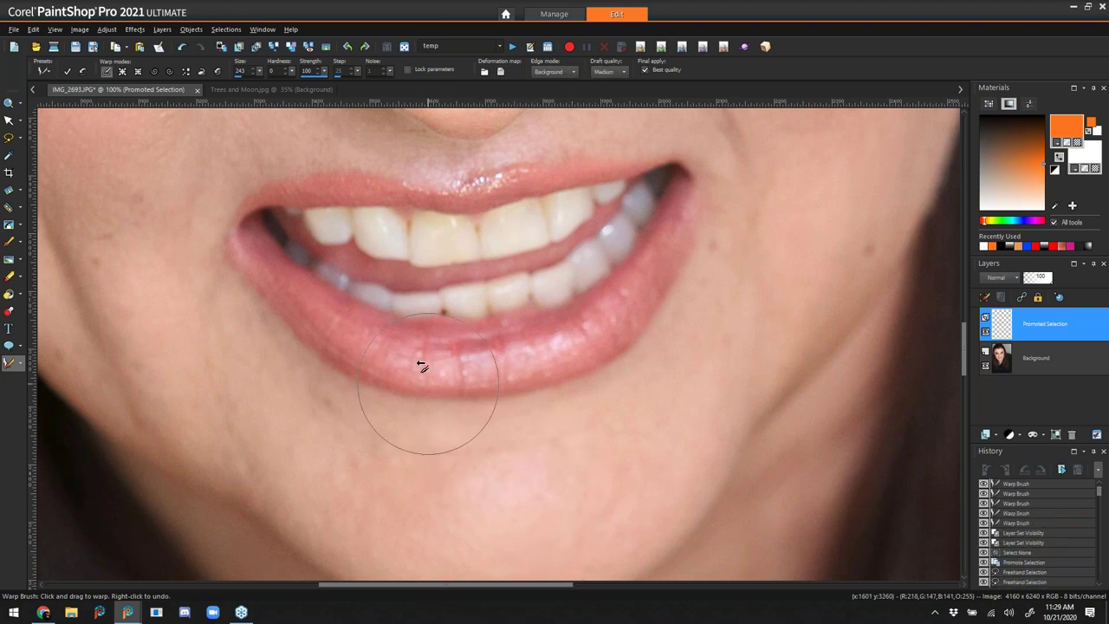
pyautogui.moveTo(388, 266); pyautogui.dragTo(372, 161)
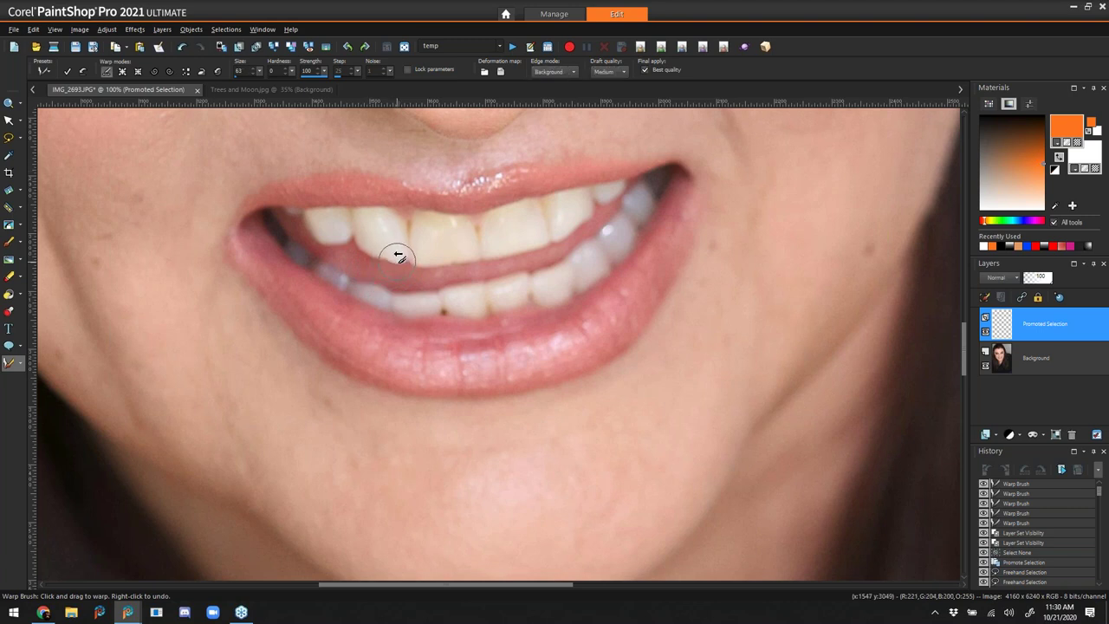
pyautogui.moveTo(398, 257)
pyautogui.mouseDown()
pyautogui.moveTo(392, 279)
pyautogui.moveTo(408, 272)
pyautogui.moveTo(411, 298)
pyautogui.mouseUp()
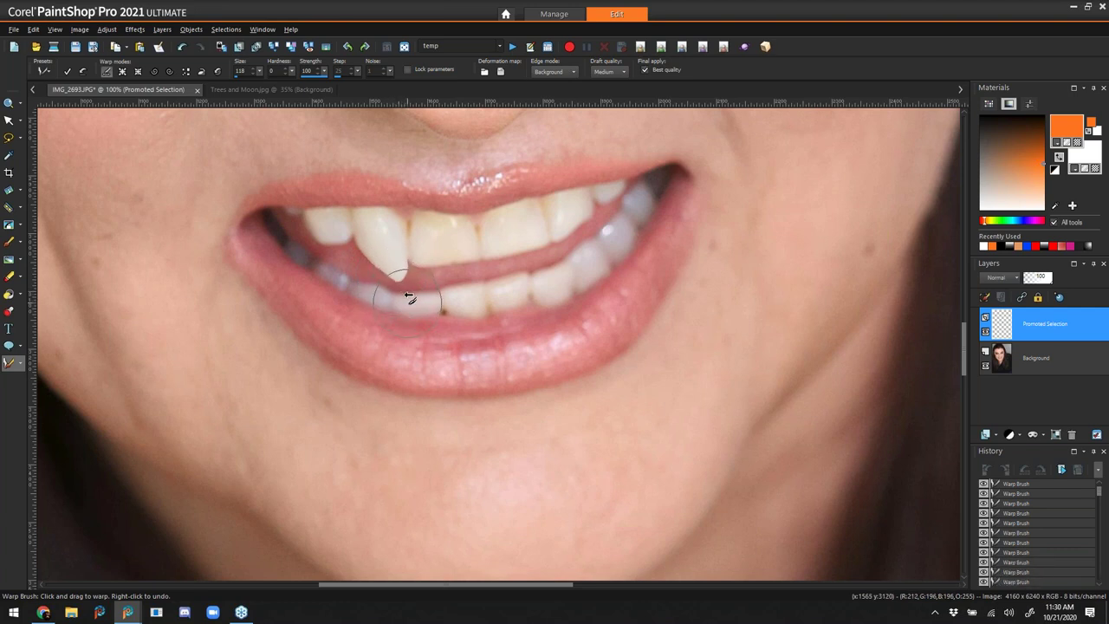
pyautogui.moveTo(408, 255)
pyautogui.mouseDown()
pyautogui.moveTo(364, 274)
pyautogui.moveTo(393, 275)
pyautogui.moveTo(401, 259)
pyautogui.moveTo(367, 249)
pyautogui.mouseUp()
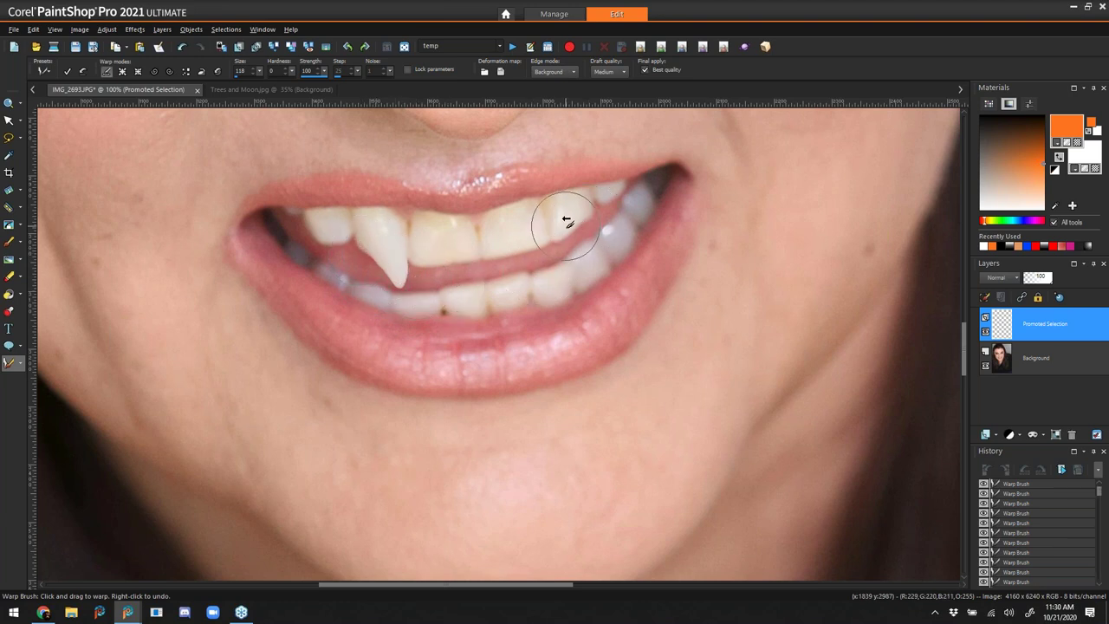
# - Warp the right selected tooth into a matching pointed fang and apply the warp changes
pyautogui.moveTo(568, 221)
pyautogui.mouseDown()
pyautogui.moveTo(575, 265)
pyautogui.moveTo(590, 238)
pyautogui.moveTo(557, 262)
pyautogui.moveTo(546, 251)
pyautogui.moveTo(569, 264)
pyautogui.mouseUp()
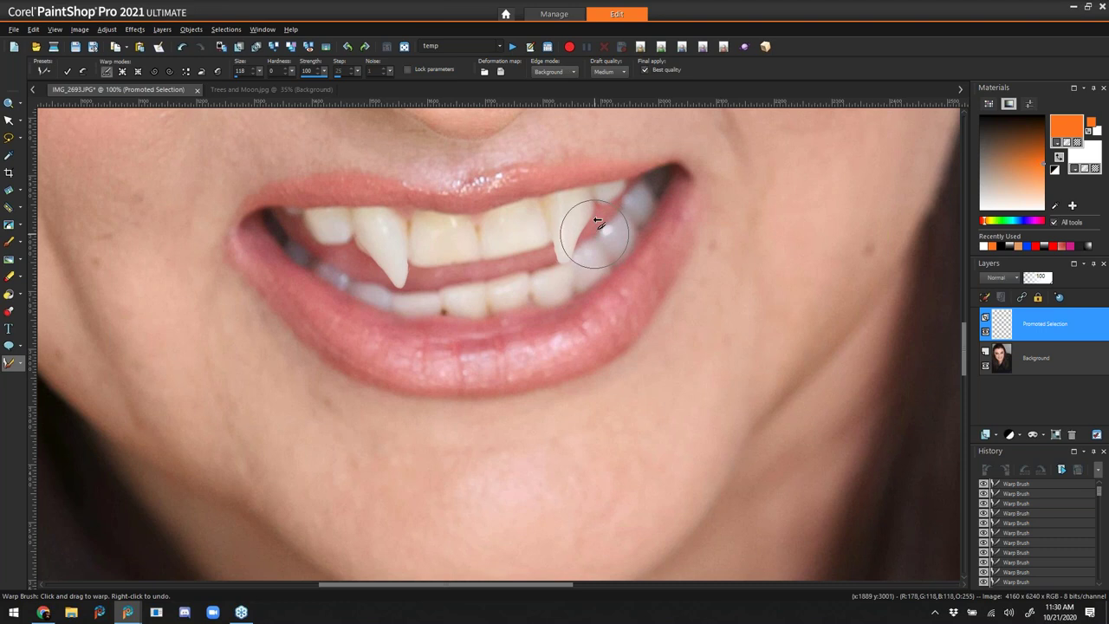
pyautogui.moveTo(606, 223)
pyautogui.mouseDown()
pyautogui.moveTo(559, 247)
pyautogui.moveTo(564, 278)
pyautogui.mouseUp()
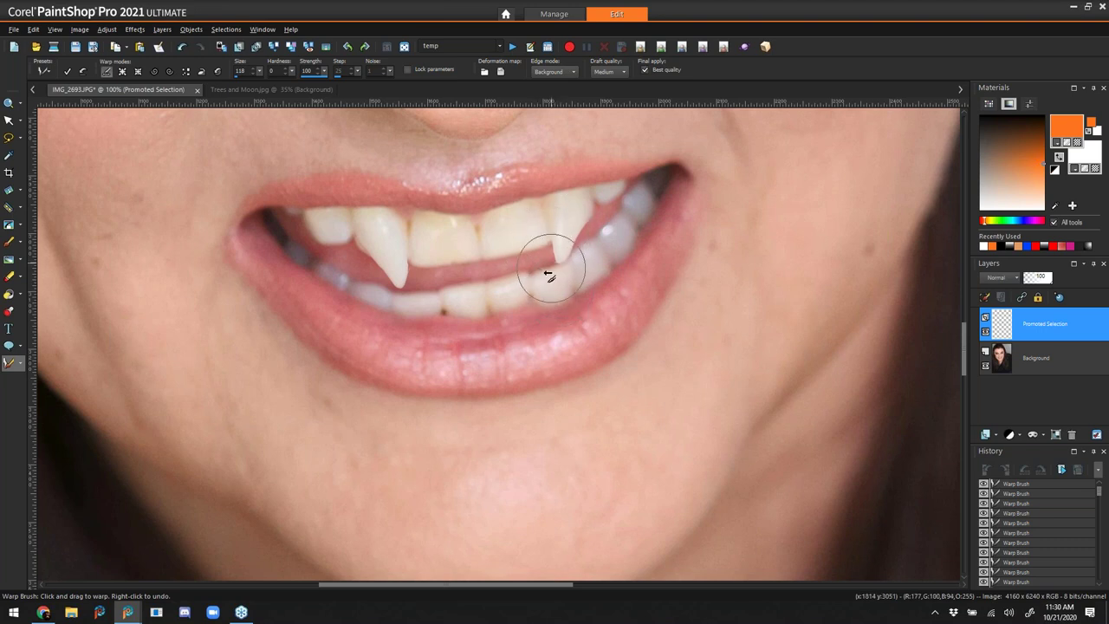
pyautogui.click(422, 267)
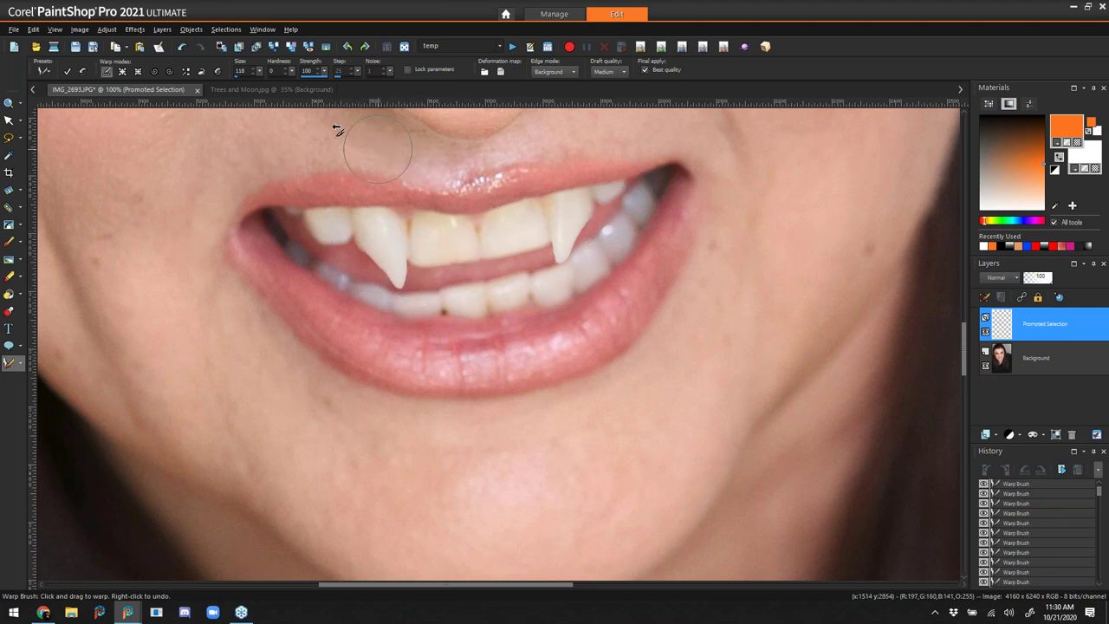
pyautogui.click(67, 72)
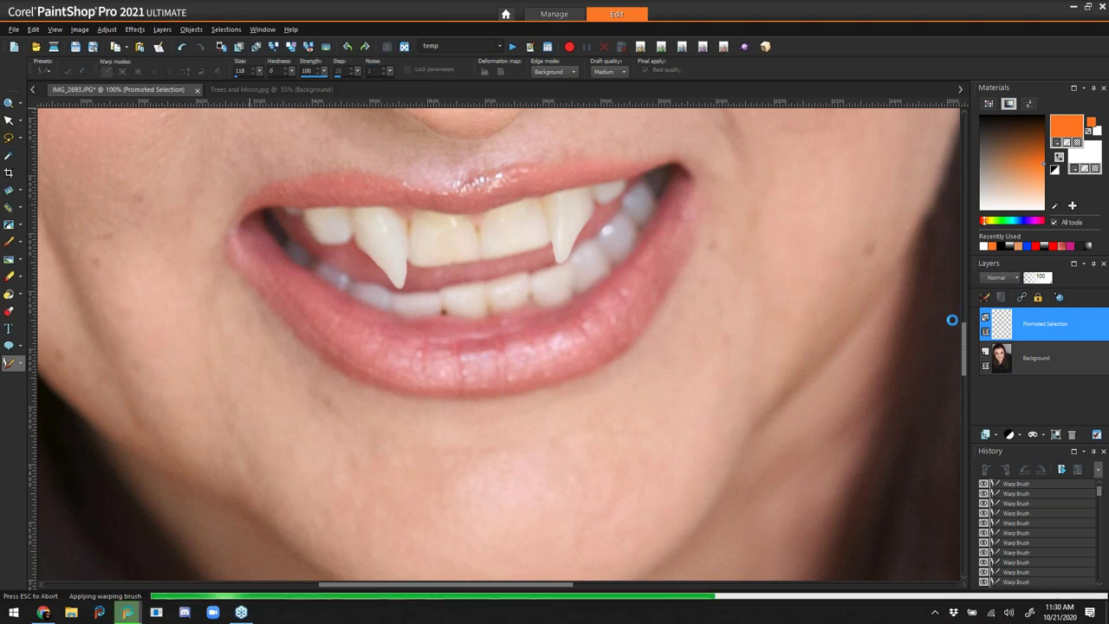
# - Crop the portrait to 4160 x 5201 pixels in portrait orientation, keeping the full width and removing the lower strip
pyautogui.hotkey('ctrl', 'w')
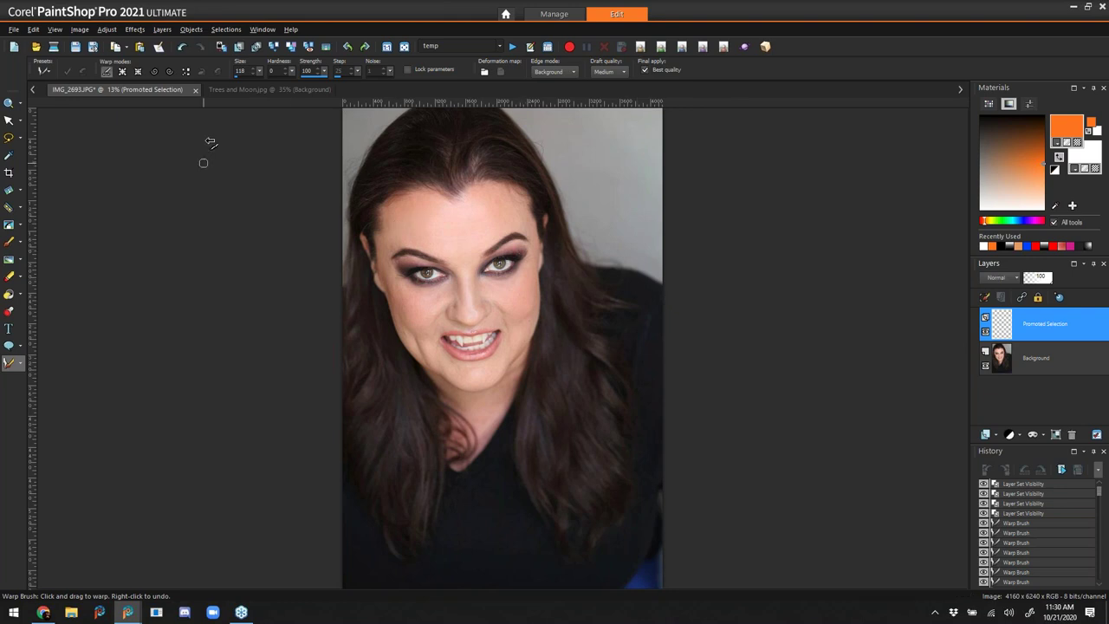
pyautogui.click(9, 172)
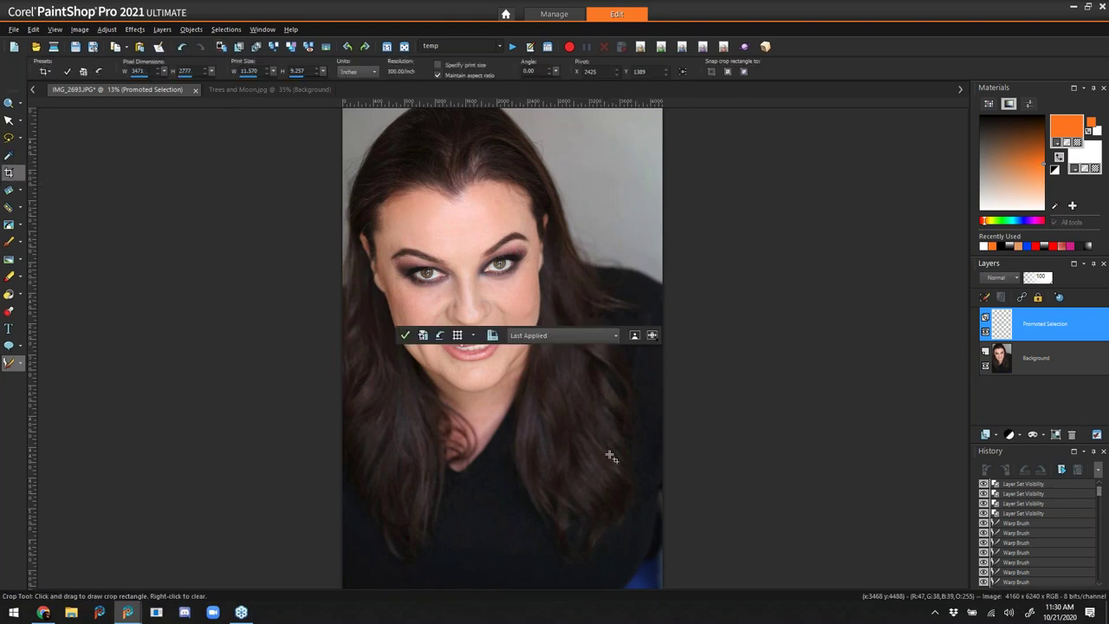
pyautogui.click(492, 335)
pyautogui.moveTo(444, 215); pyautogui.dragTo(243, 211)
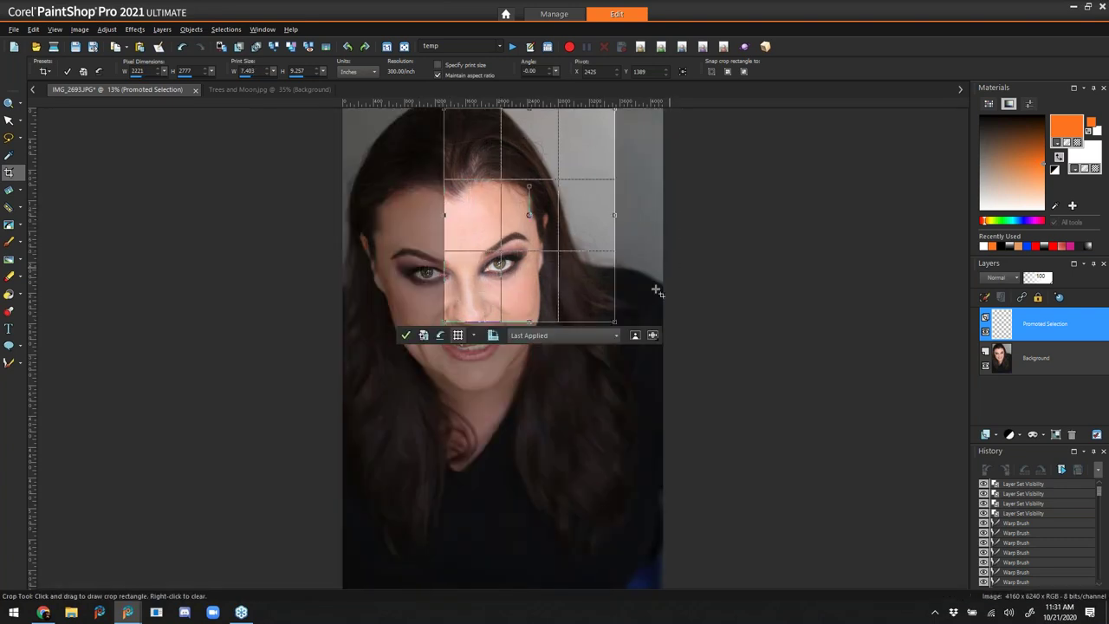
pyautogui.moveTo(576, 235); pyautogui.dragTo(420, 222)
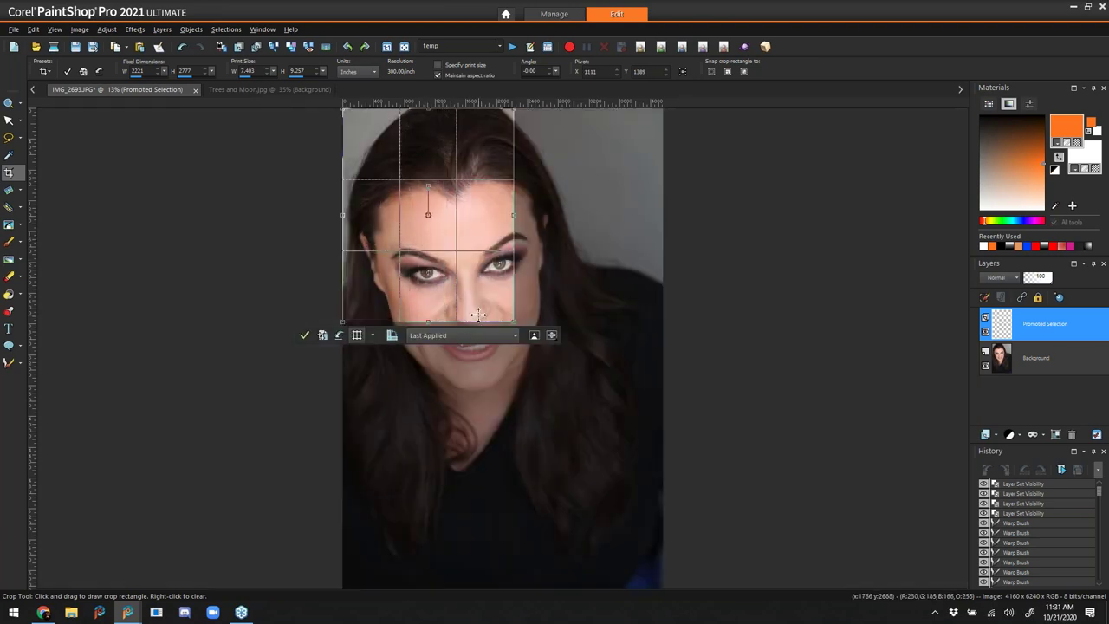
pyautogui.moveTo(513, 321); pyautogui.dragTo(739, 526)
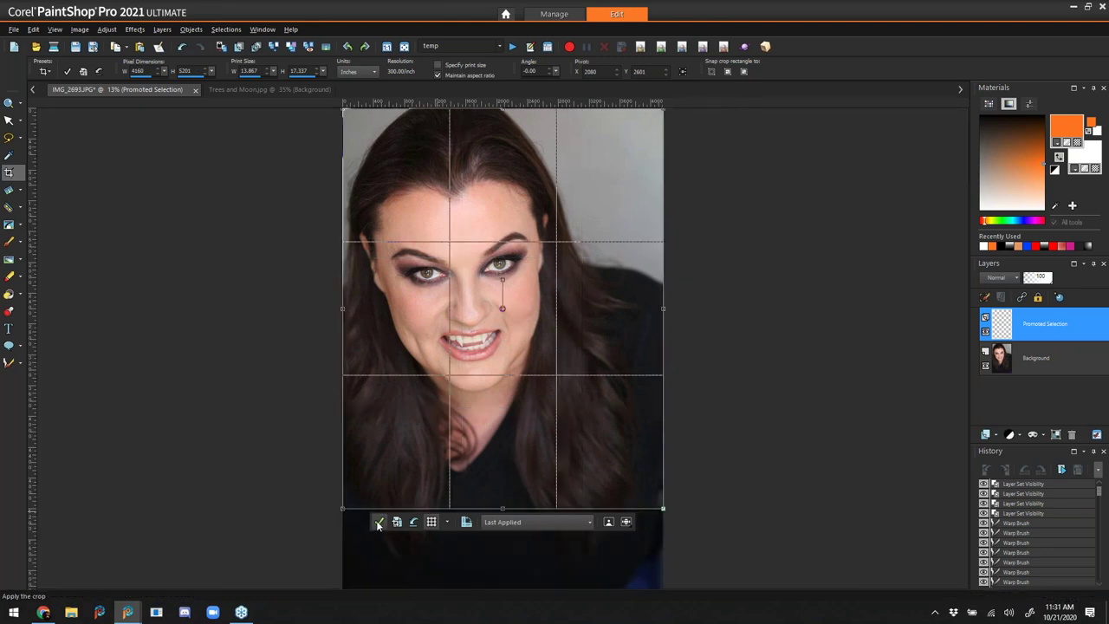
pyautogui.click(378, 523)
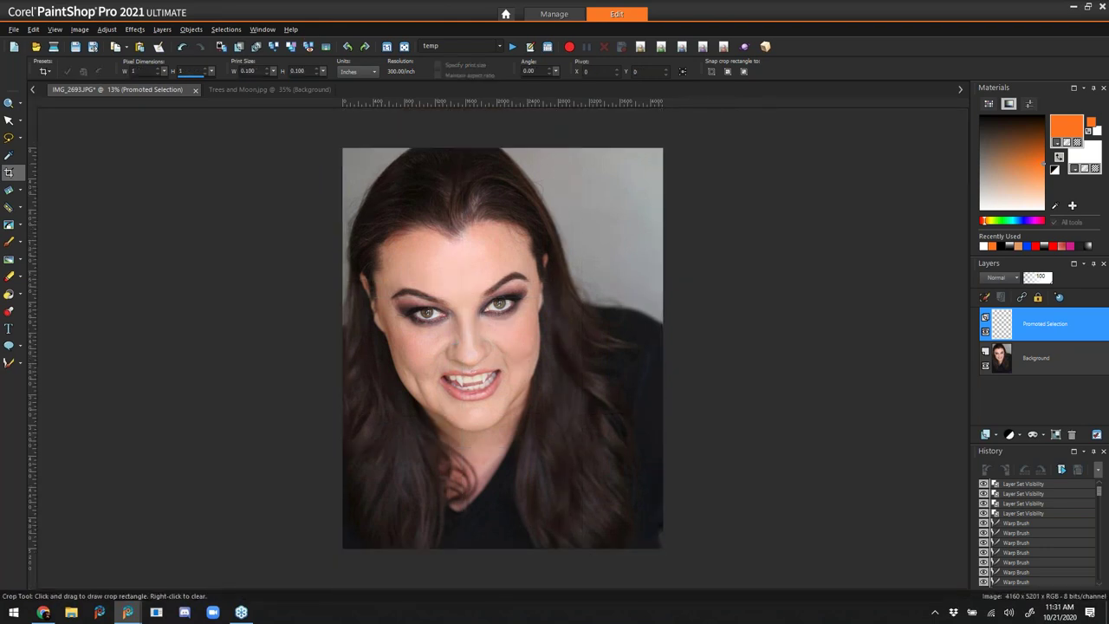
# - Copy the Trees and Moon.jpg image, close it, and paste it into the portrait as a new layer
pyautogui.click(260, 90)
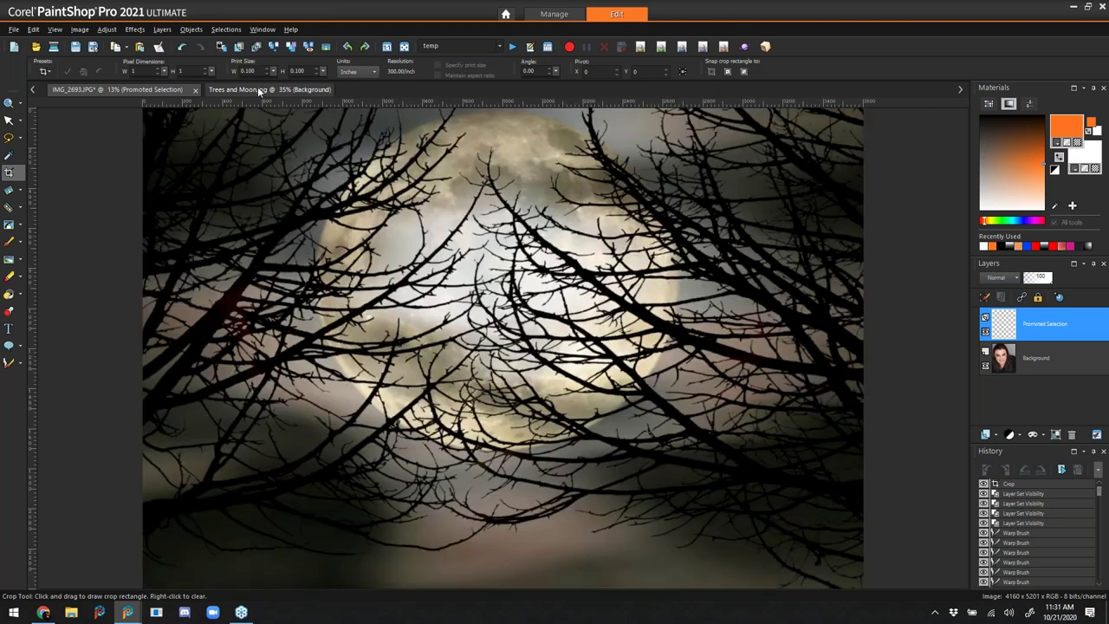
pyautogui.click(9, 102)
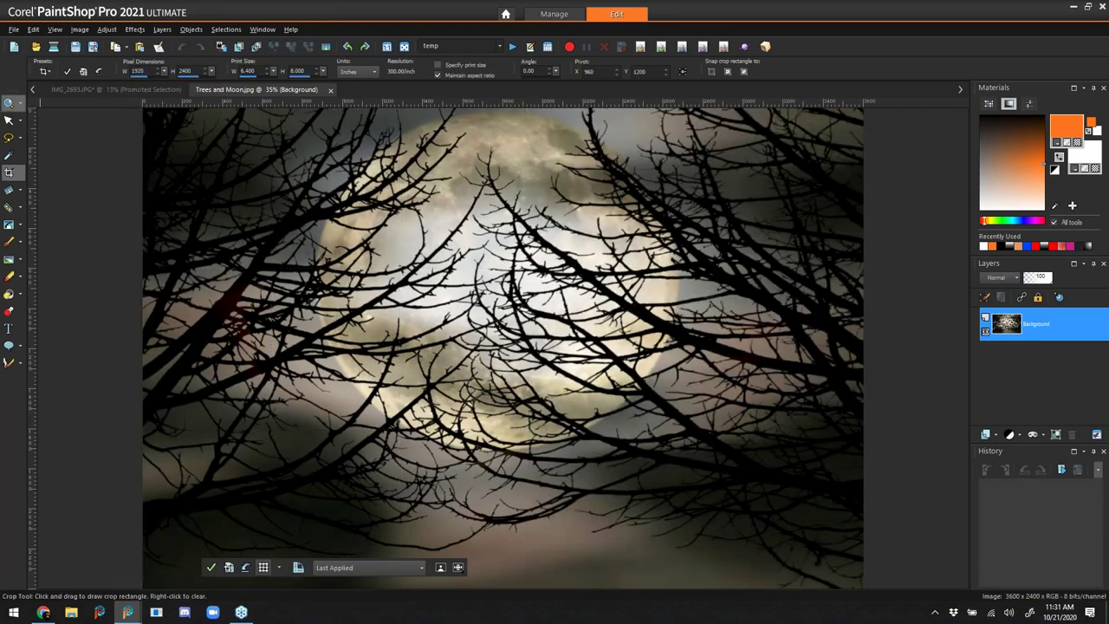
pyautogui.click(331, 89)
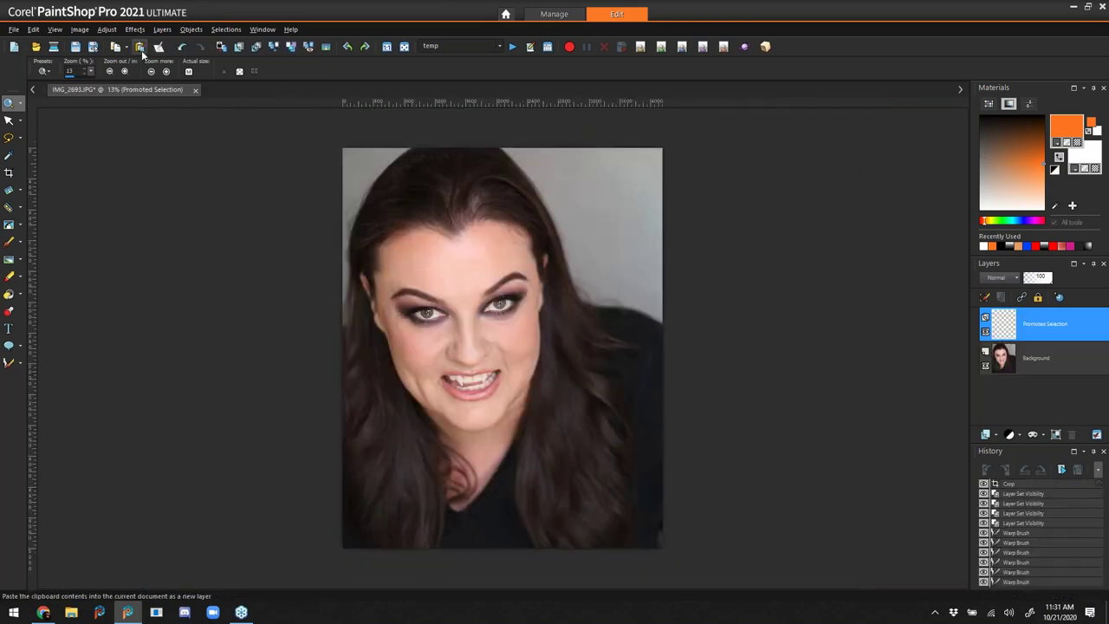
pyautogui.click(139, 50)
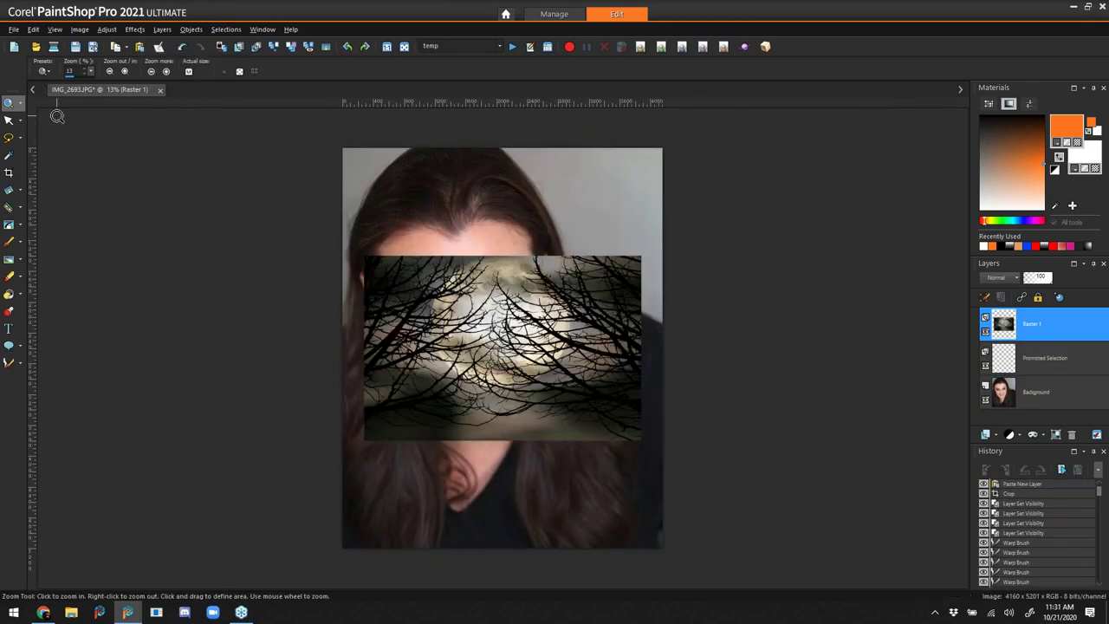
# - Move the pasted moon layer to the portrait's upper-left corner and scale it to about 199% to cover most of the photo
pyautogui.click(9, 119)
pyautogui.moveTo(483, 290); pyautogui.dragTo(448, 181)
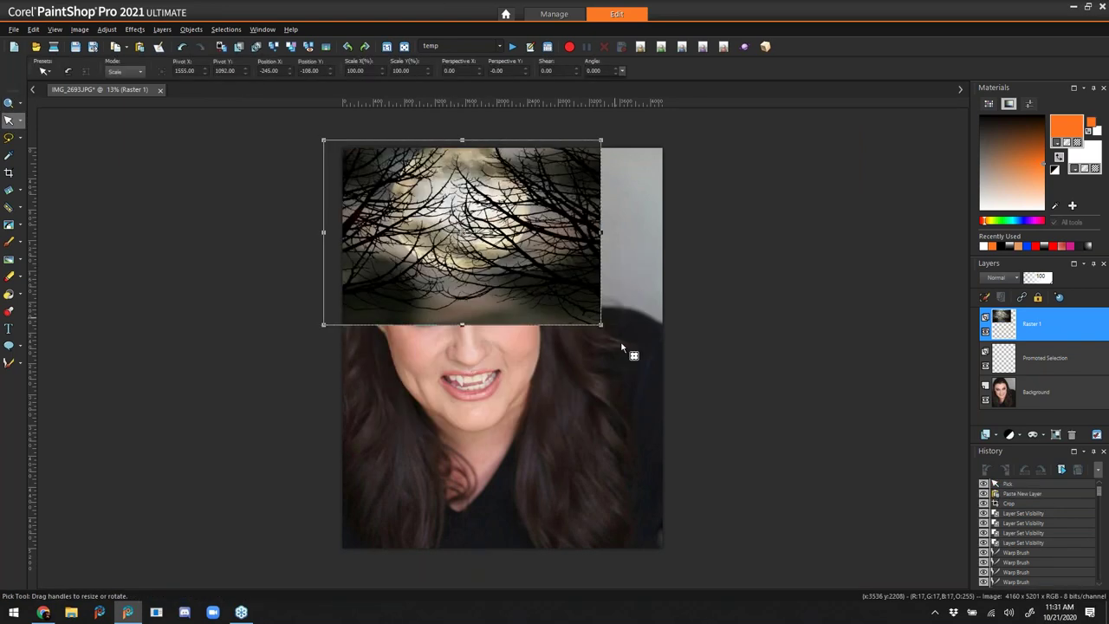
pyautogui.moveTo(601, 324); pyautogui.dragTo(673, 369)
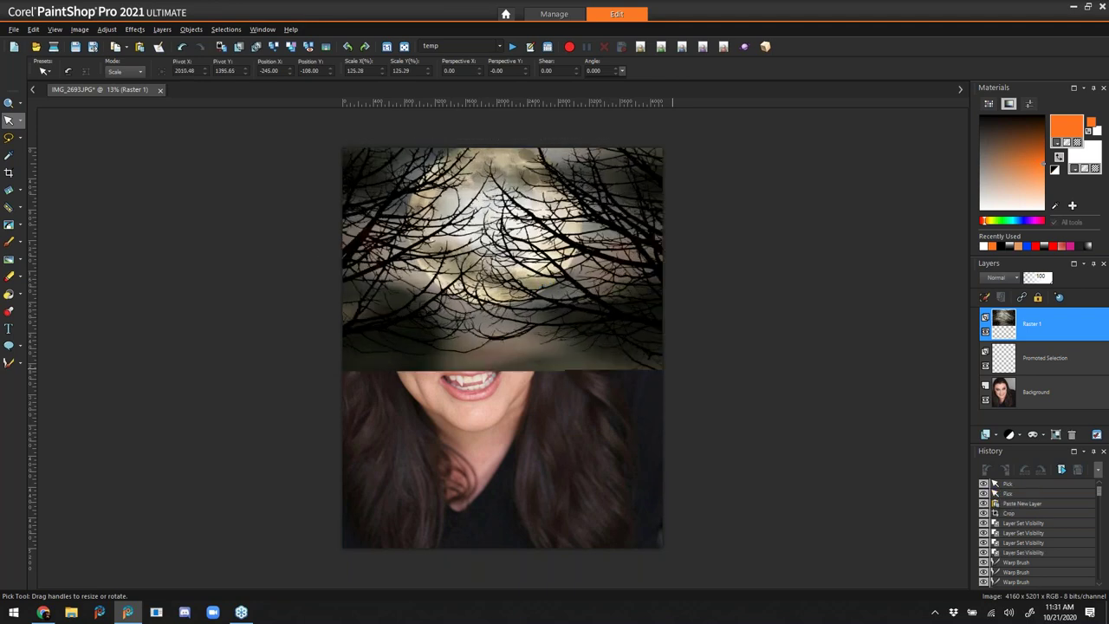
pyautogui.moveTo(671, 371); pyautogui.dragTo(876, 509)
# - Set the moon and trees layer's blend mode to Overlay
pyautogui.click(998, 277)
pyautogui.click(1026, 279)
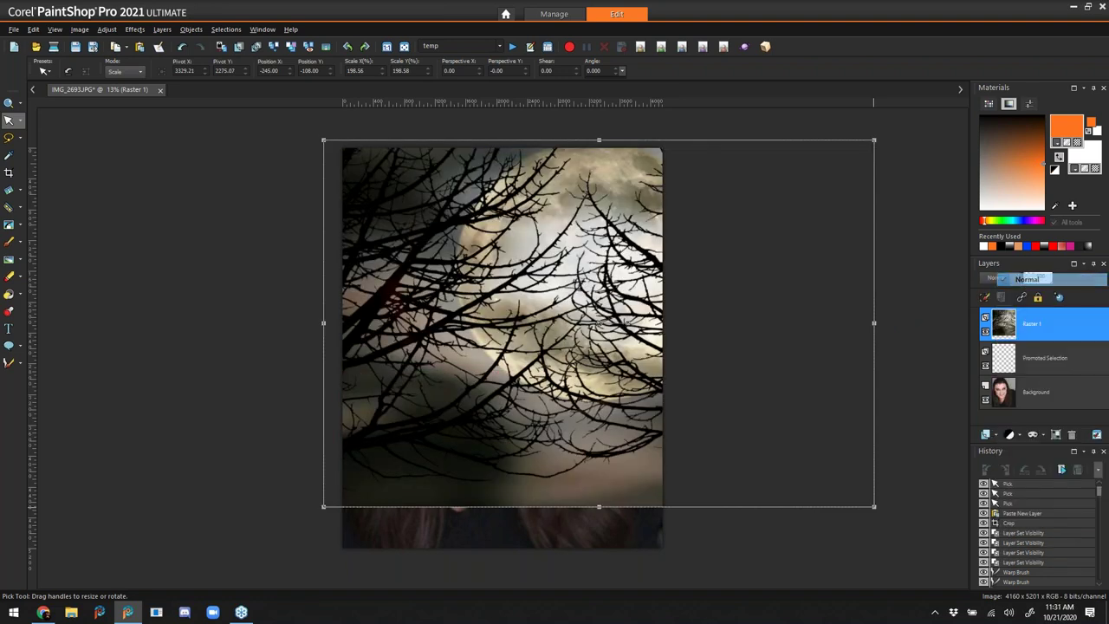
pyautogui.click(1027, 279)
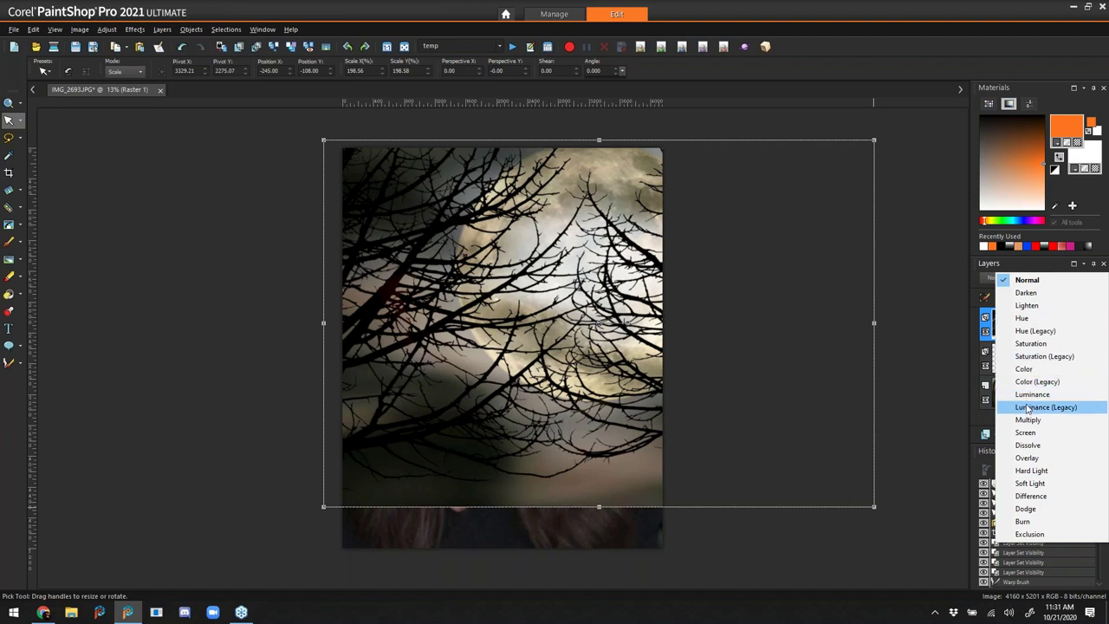
pyautogui.click(1031, 458)
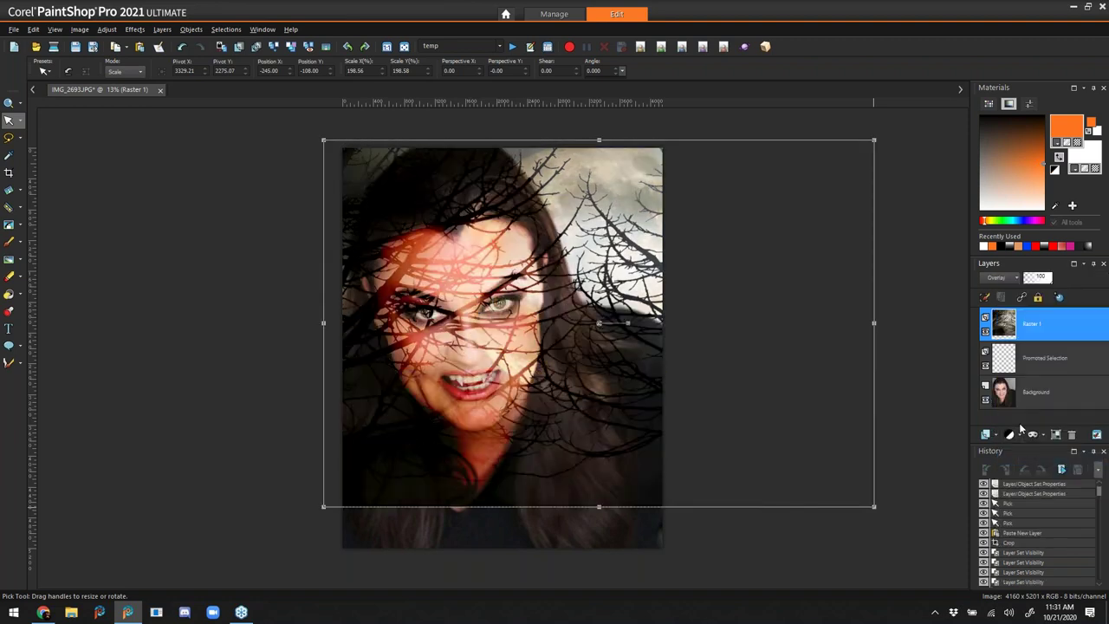
# - Add a Hide All mask to the moon and trees layer and set the foreground to white and background to black
pyautogui.click(156, 30)
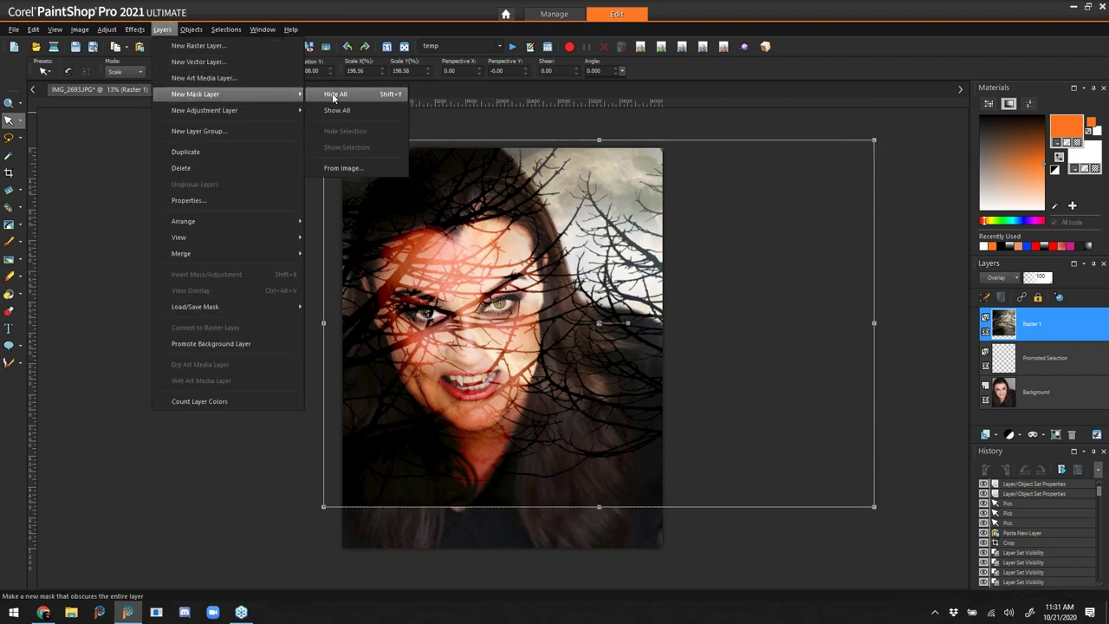
pyautogui.click(321, 92)
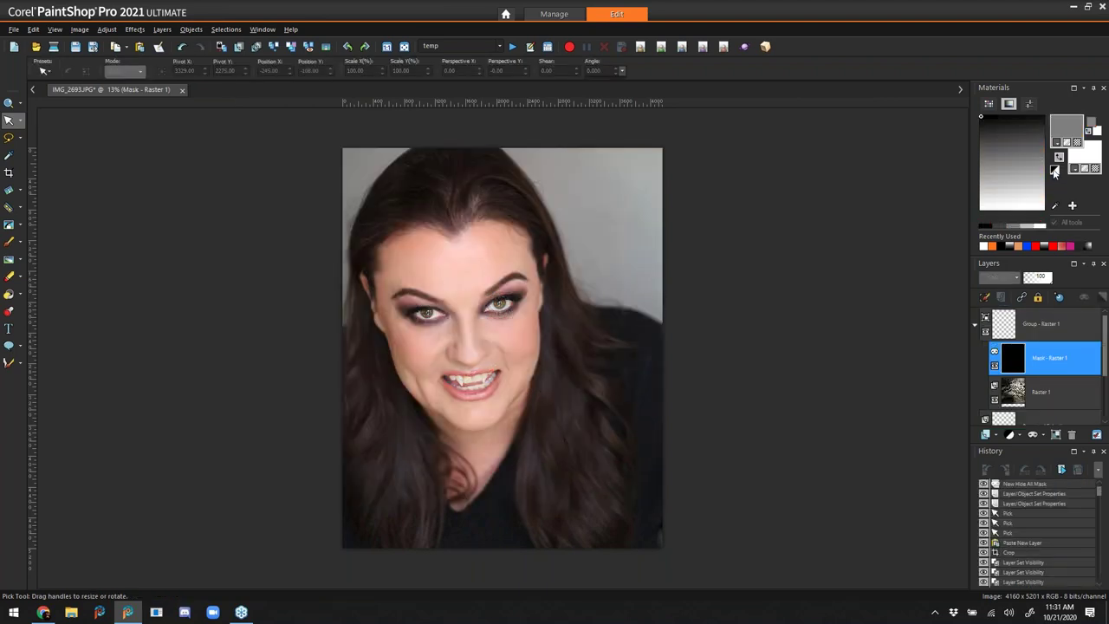
pyautogui.click(1055, 170)
pyautogui.click(1059, 157)
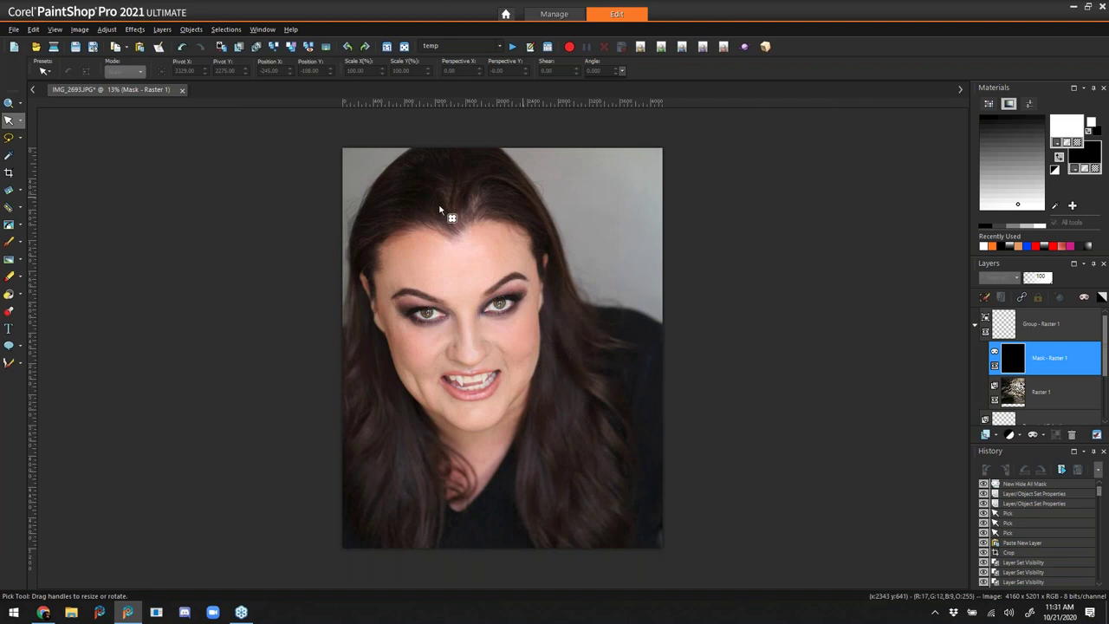
# - Paint white on the overlay's mask with the Paint Brush to reveal the moon and trees in the background around the woman's head
pyautogui.click(9, 241)
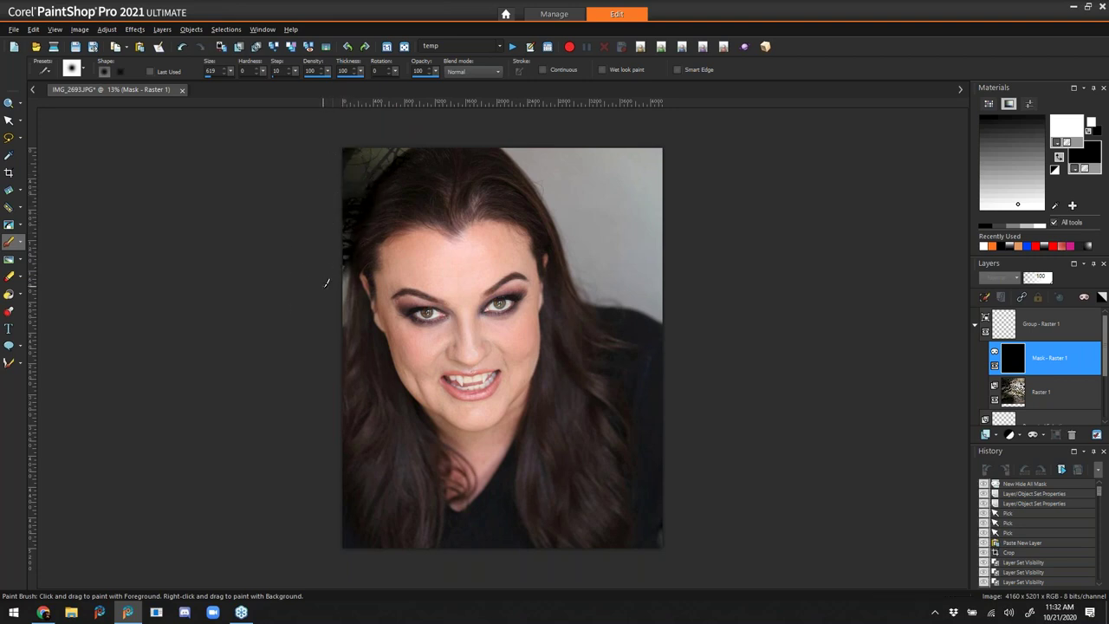
pyautogui.click(317, 304)
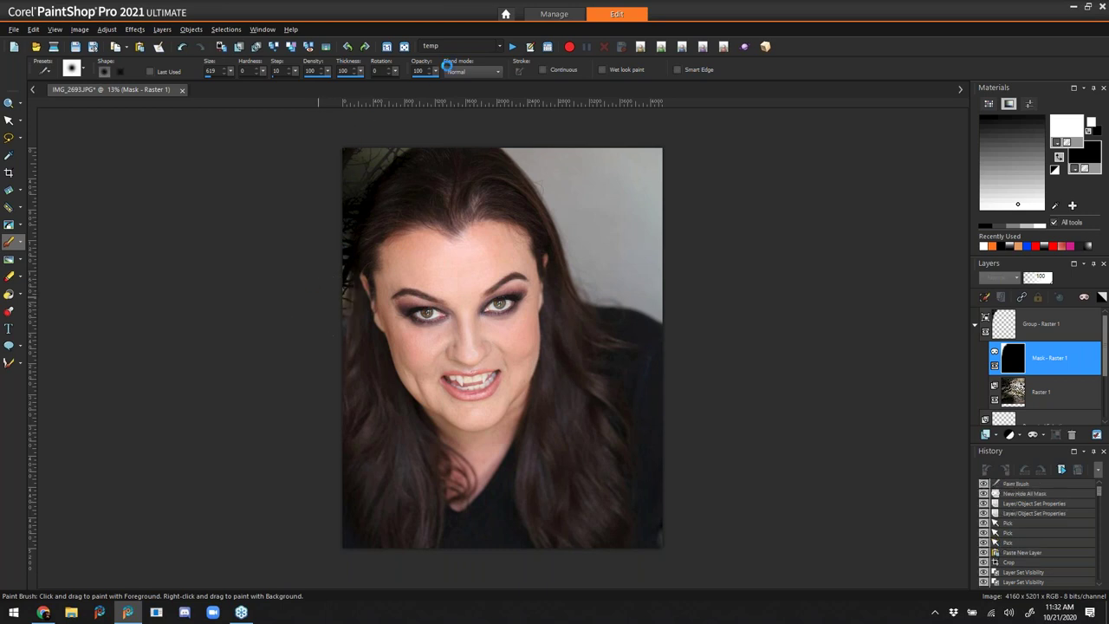
pyautogui.click(367, 326)
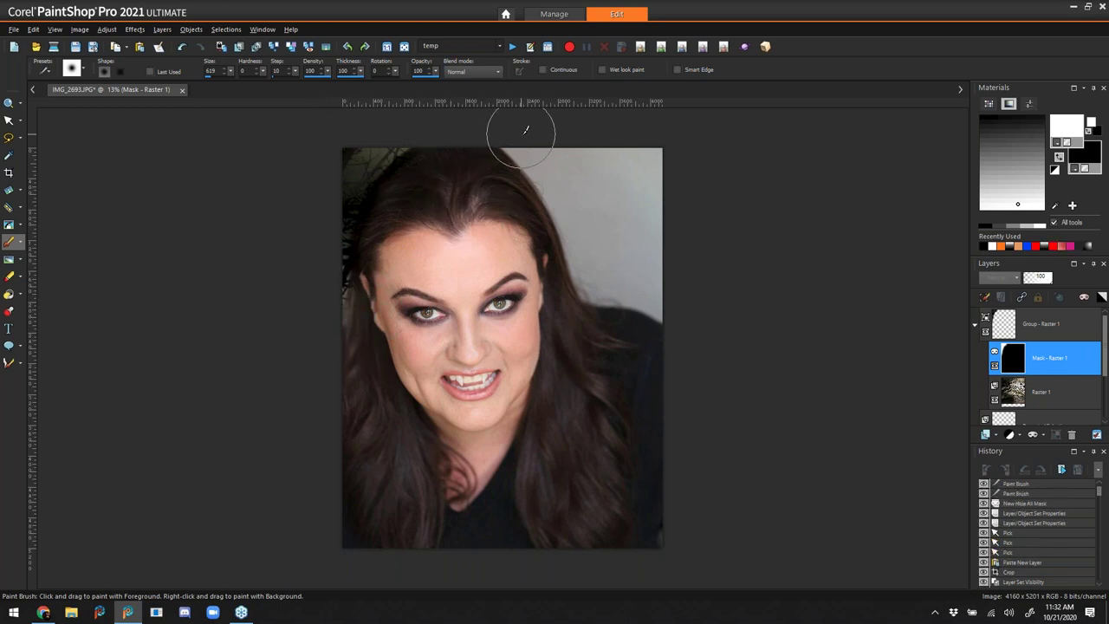
pyautogui.moveTo(533, 143)
pyautogui.mouseDown()
pyautogui.moveTo(581, 160)
pyautogui.moveTo(678, 161)
pyautogui.mouseUp()
pyautogui.moveTo(565, 162)
pyautogui.mouseDown()
pyautogui.moveTo(545, 178)
pyautogui.moveTo(580, 205)
pyautogui.moveTo(579, 236)
pyautogui.moveTo(601, 263)
pyautogui.moveTo(593, 281)
pyautogui.moveTo(663, 289)
pyautogui.mouseUp()
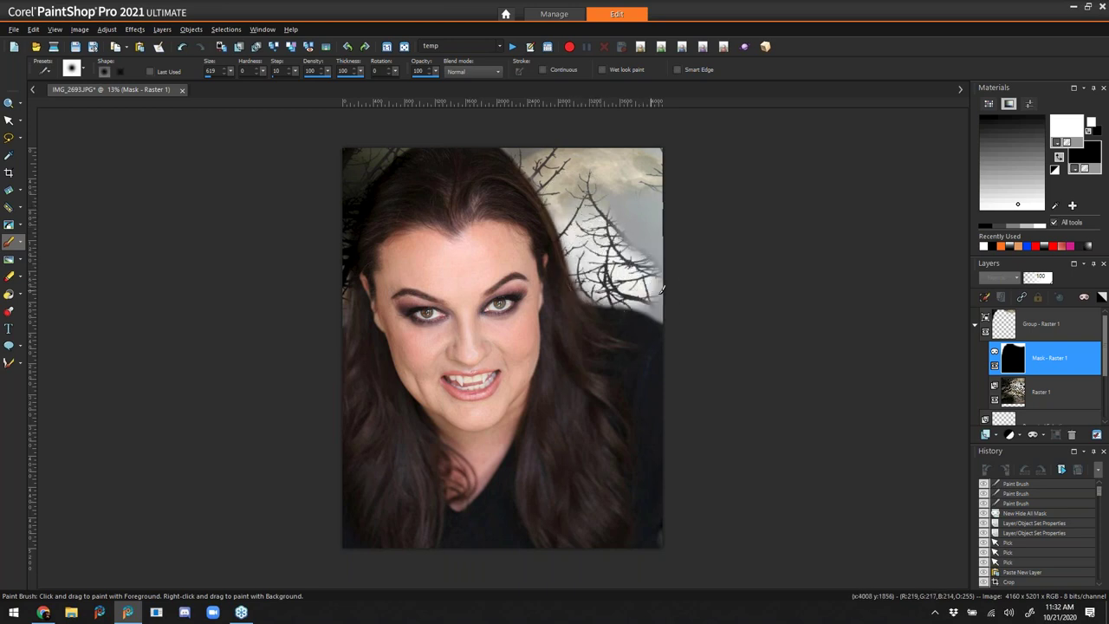
pyautogui.moveTo(605, 192); pyautogui.dragTo(631, 221)
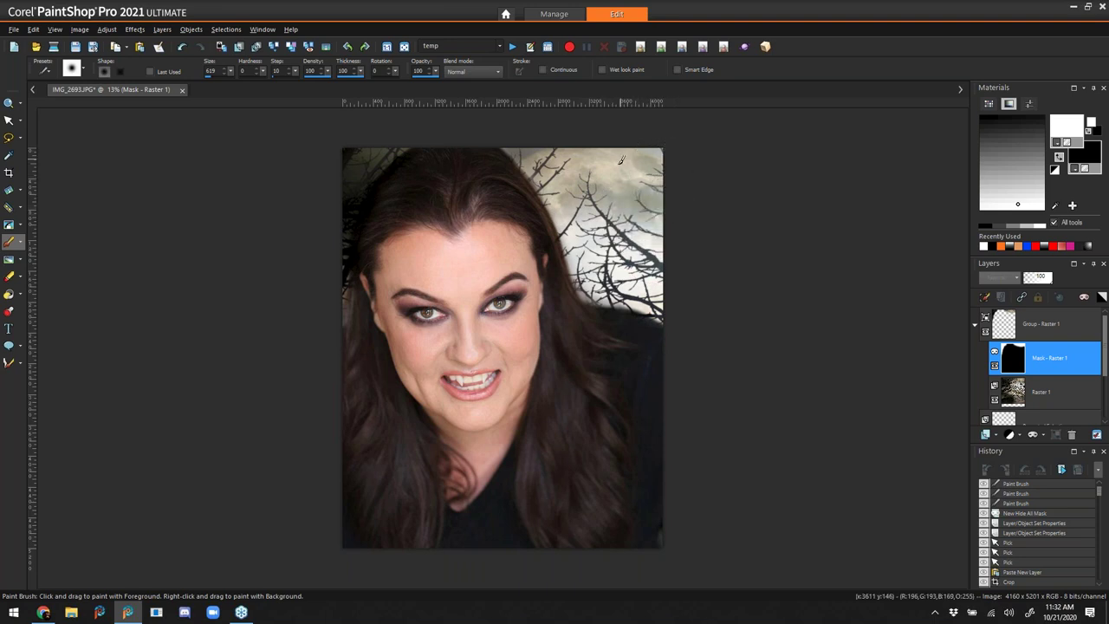
# - Apply a Gaussian Blur with radius 10 to the moon and trees image layer inside the masked group
pyautogui.click(1064, 394)
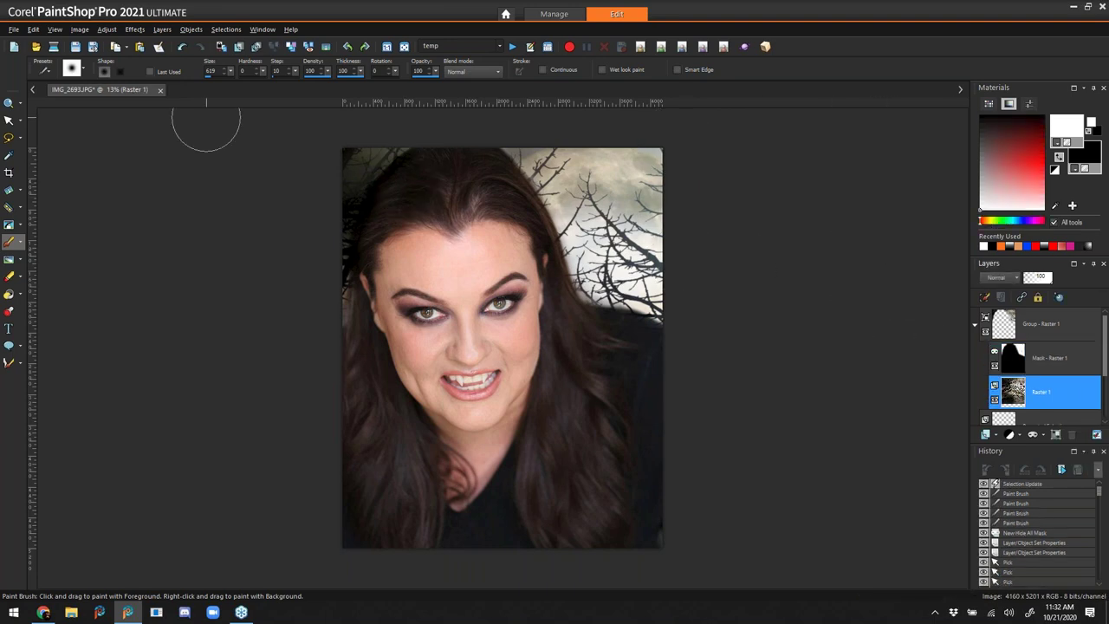
pyautogui.click(108, 29)
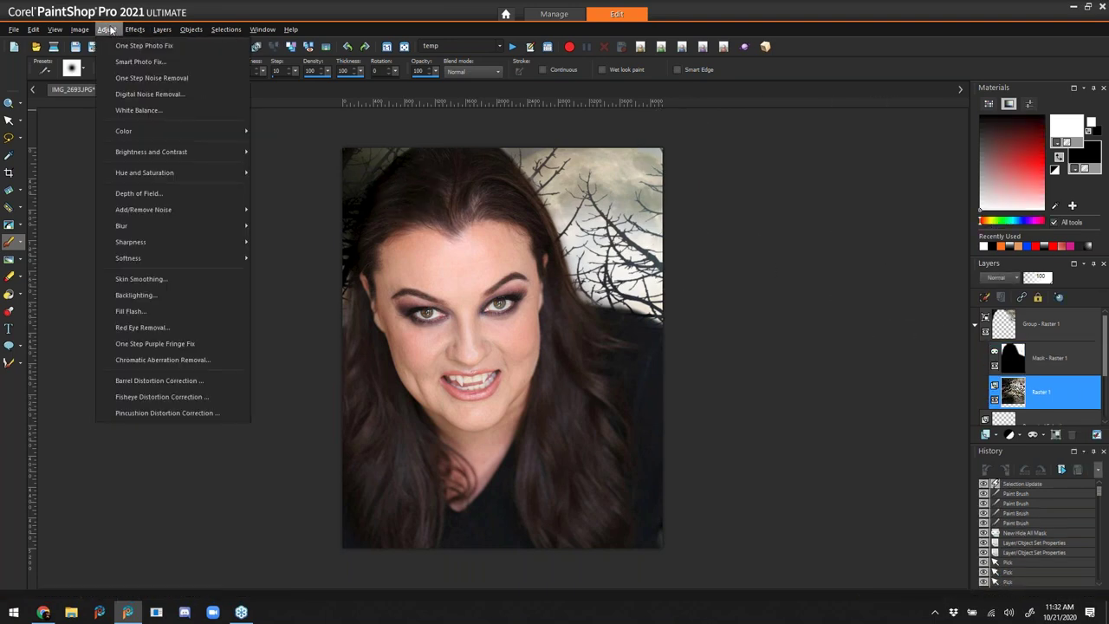
pyautogui.moveTo(146, 223)
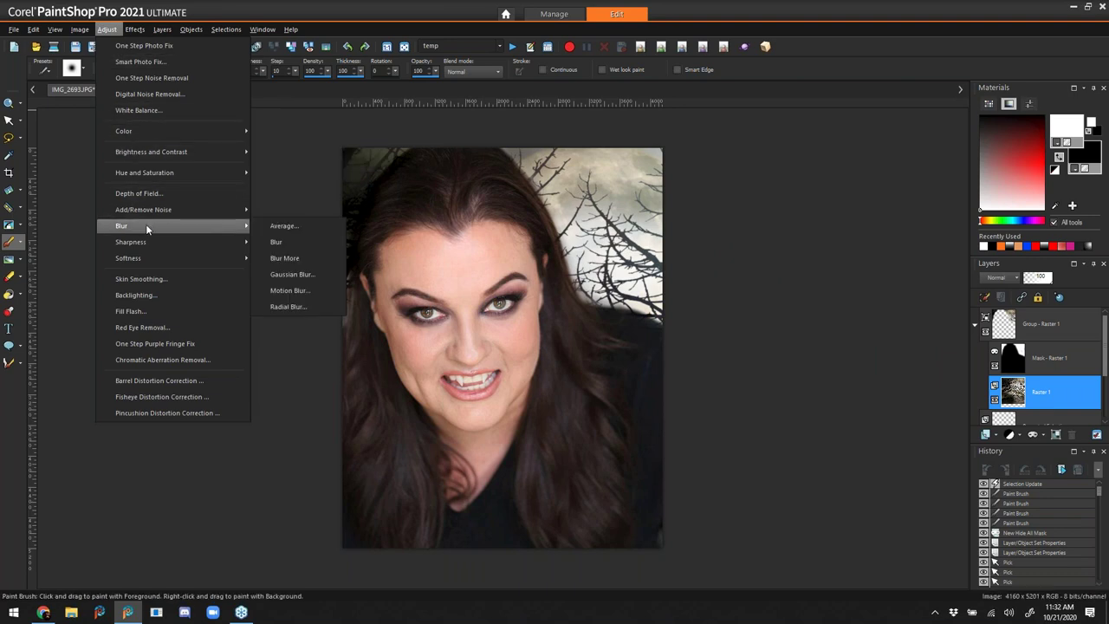
pyautogui.click(313, 275)
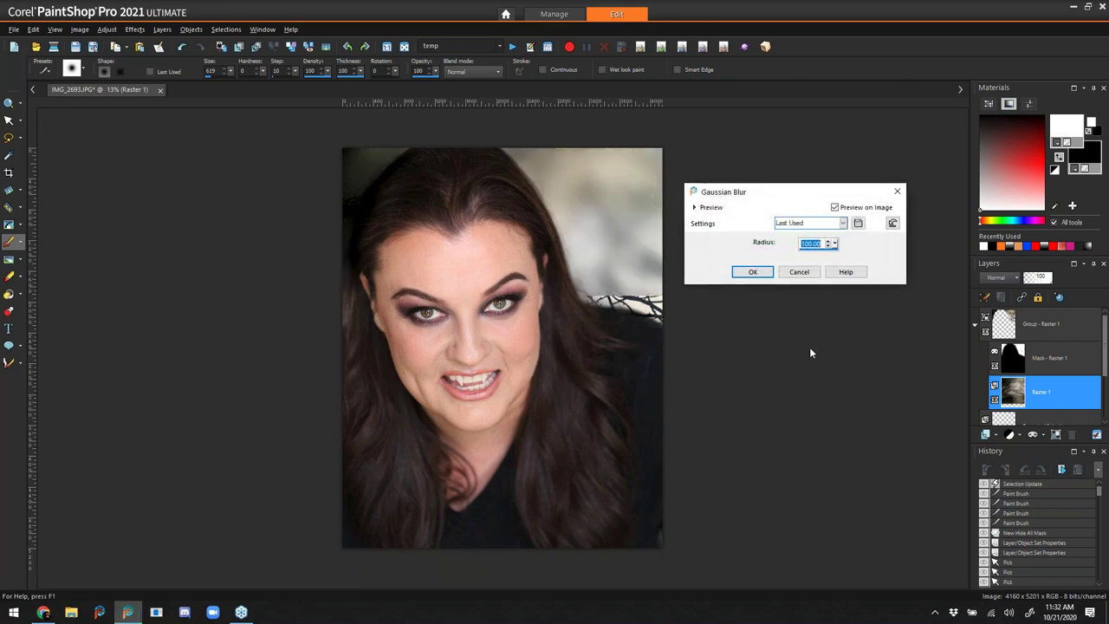
pyautogui.write('10')
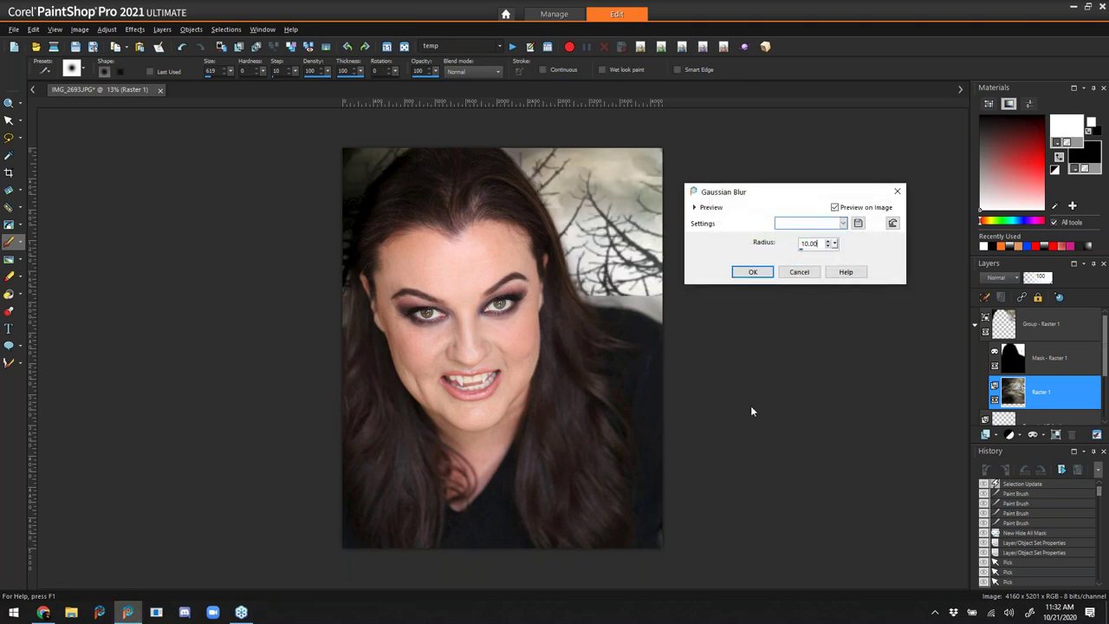
pyautogui.click(753, 272)
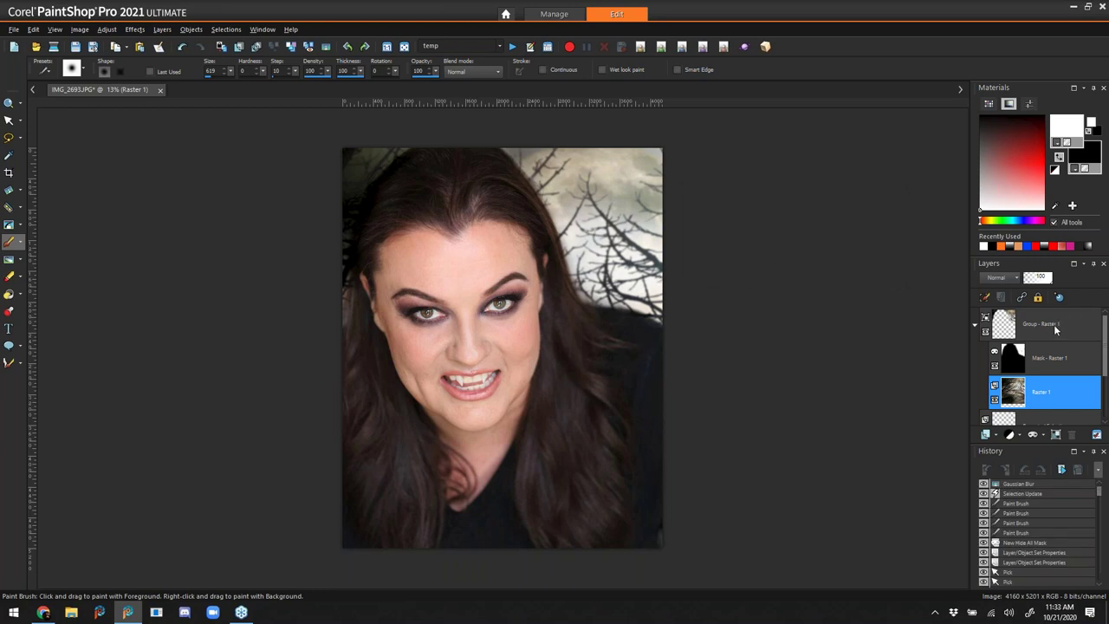
# - Add a Curves adjustment layer above the moon and trees group, darkening the RGB midtones with a point at input 143, output 114
pyautogui.click(404, 46)
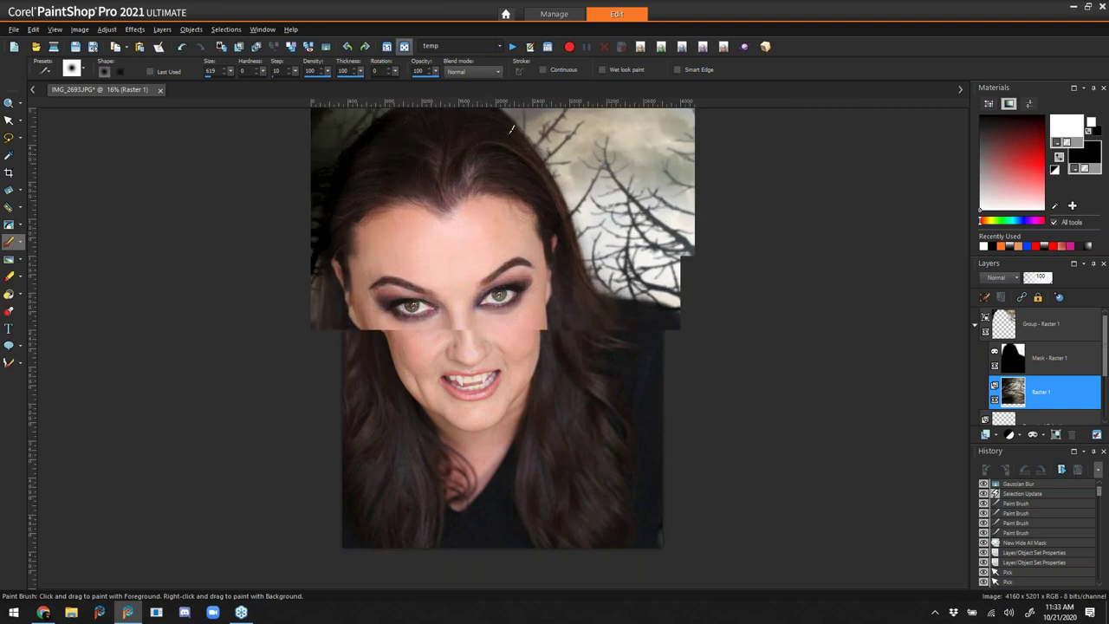
pyautogui.click(1071, 327)
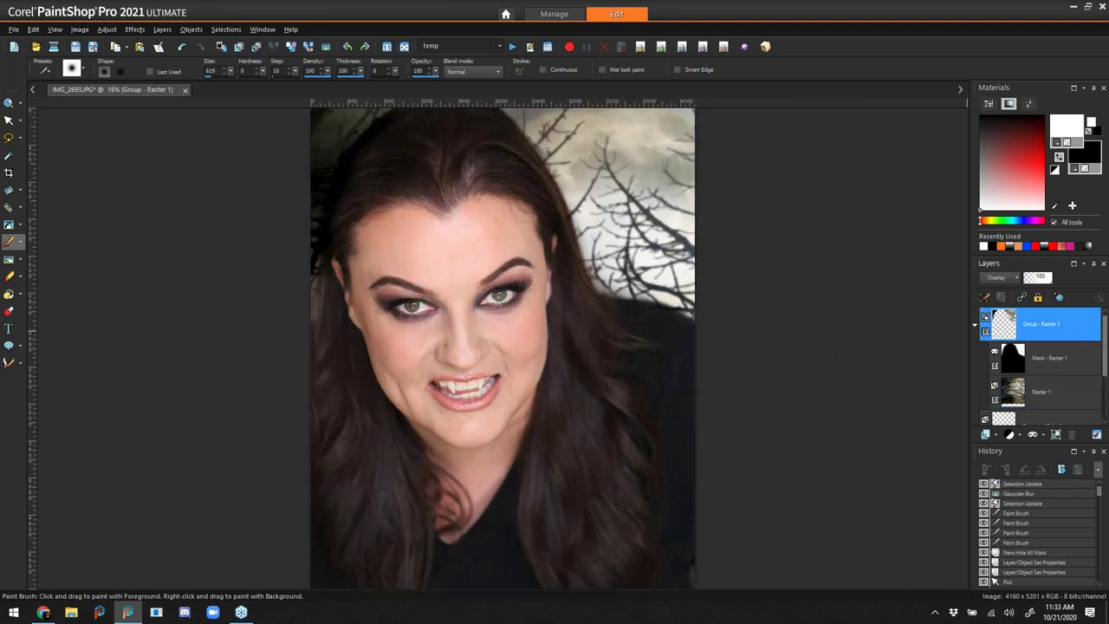
pyautogui.moveTo(1071, 327)
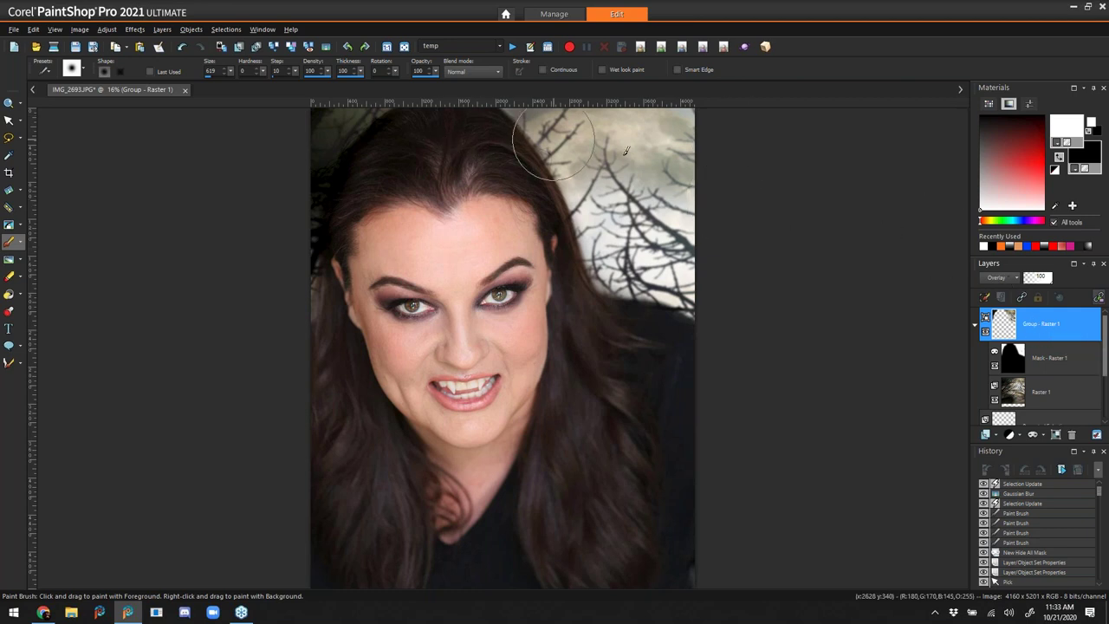
pyautogui.click(162, 29)
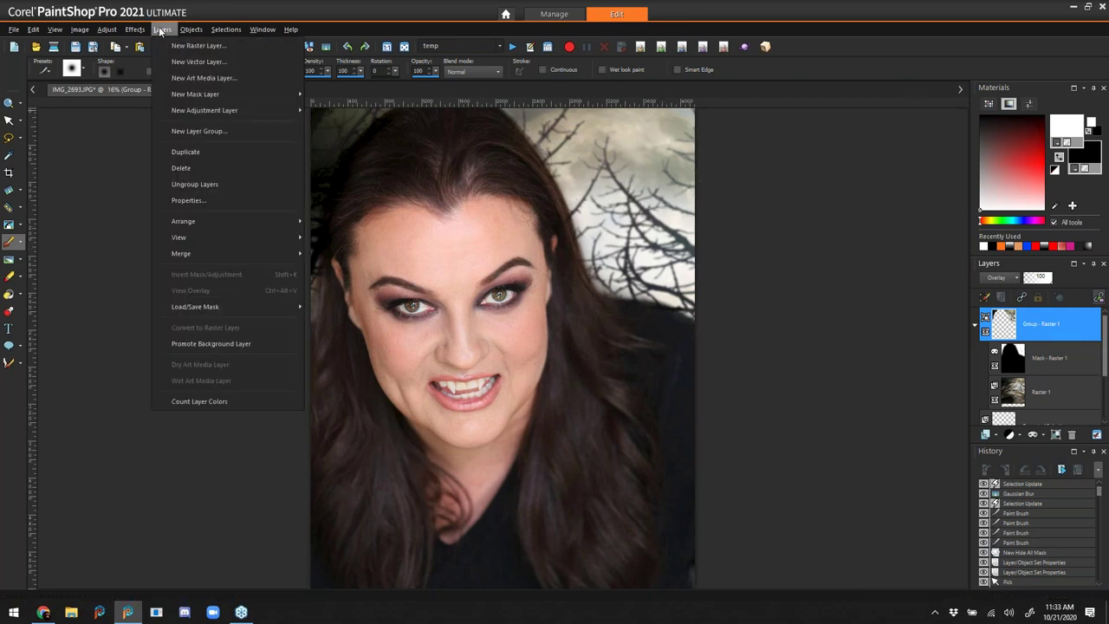
pyautogui.moveTo(232, 110)
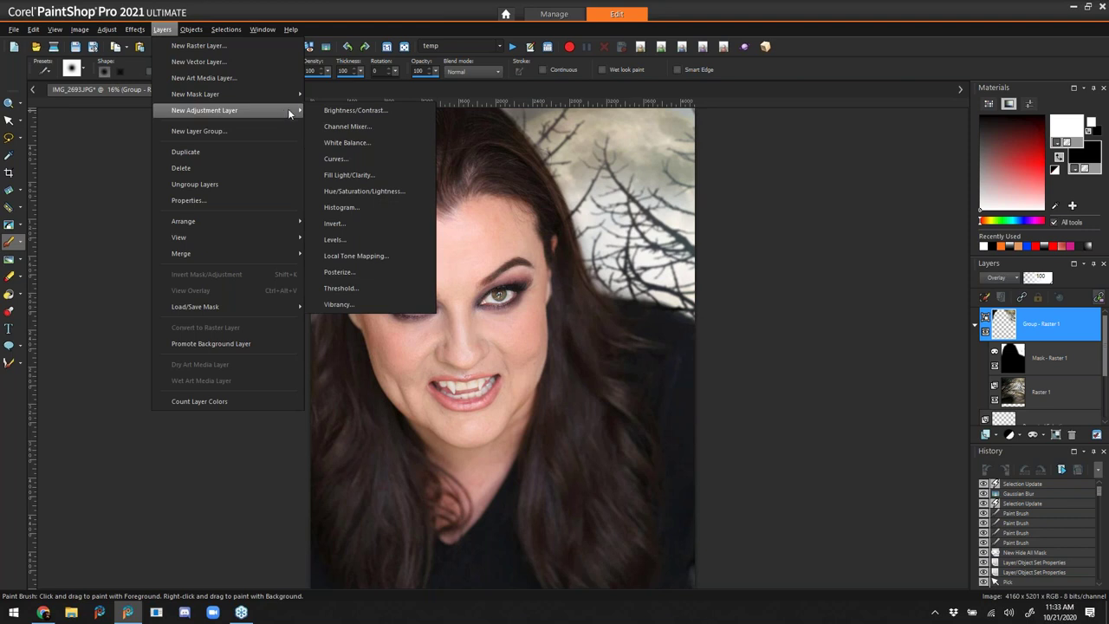
pyautogui.click(390, 160)
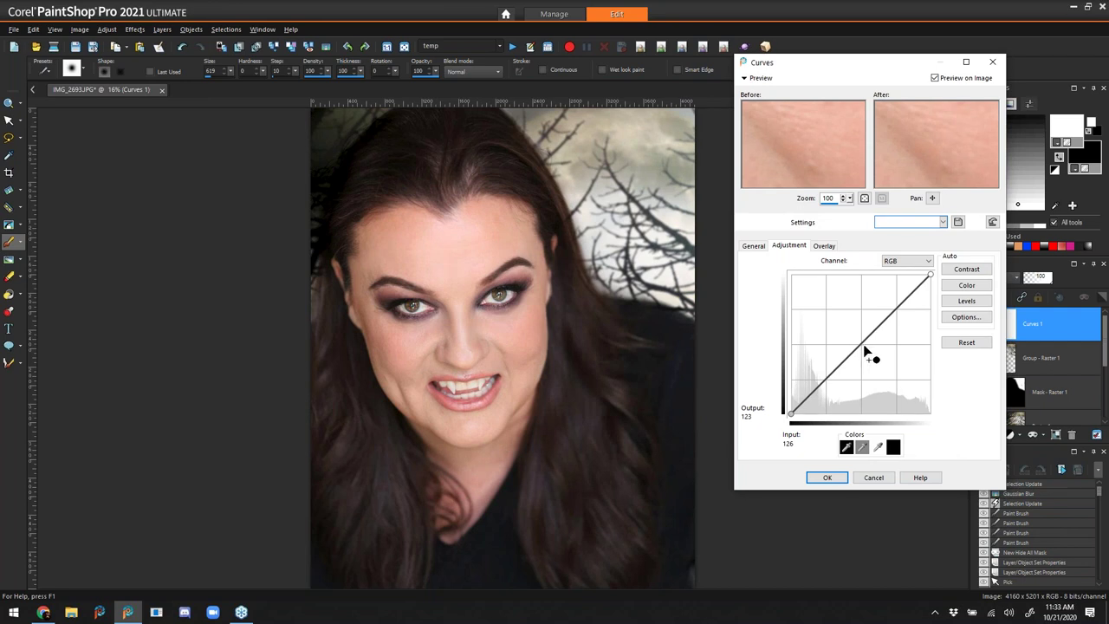
pyautogui.click(865, 349)
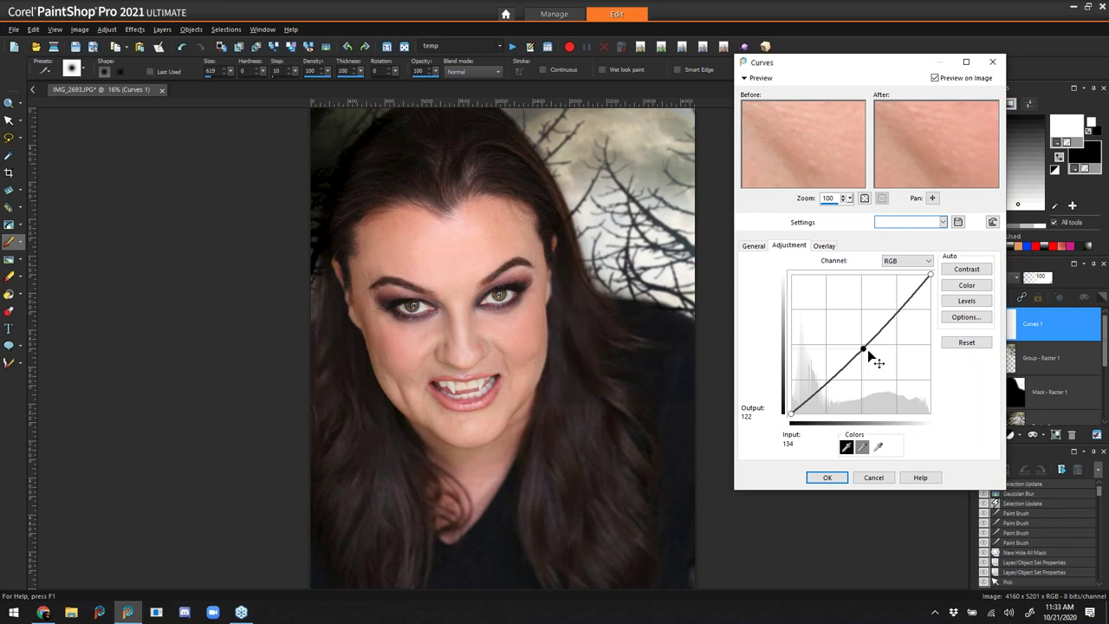
pyautogui.moveTo(871, 350); pyautogui.dragTo(872, 354)
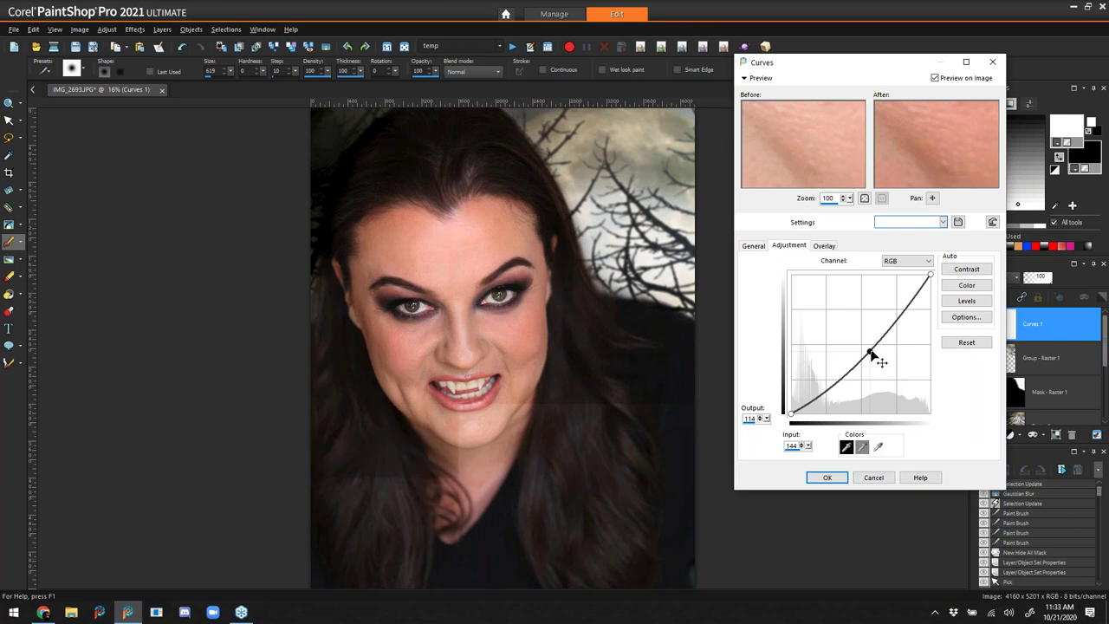
pyautogui.moveTo(882, 364); pyautogui.dragTo(884, 367)
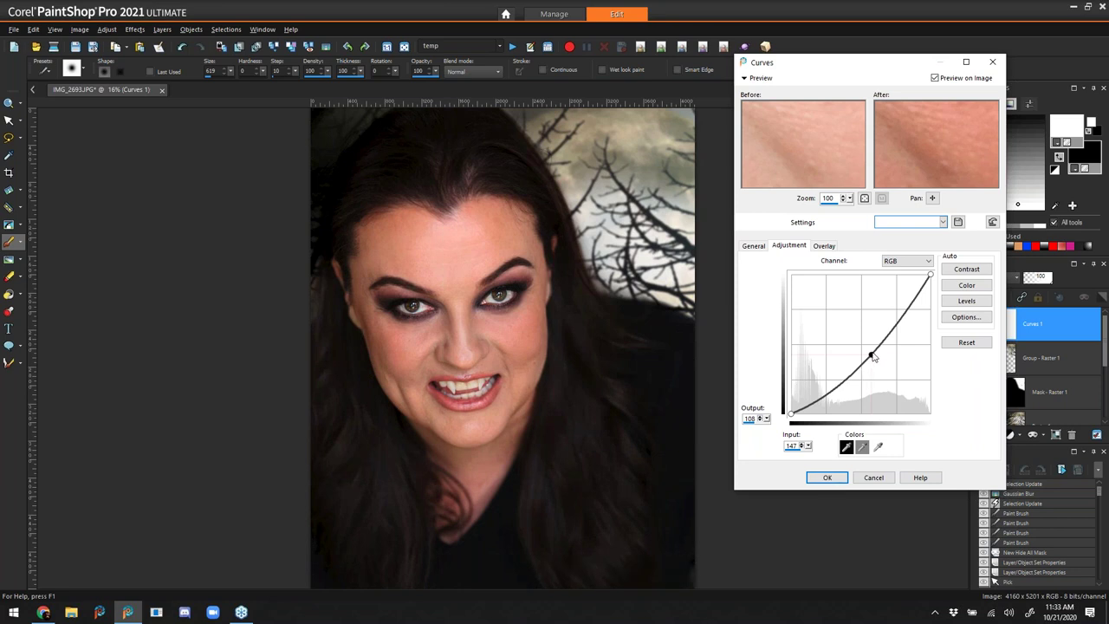
pyautogui.moveTo(871, 355); pyautogui.dragTo(869, 351)
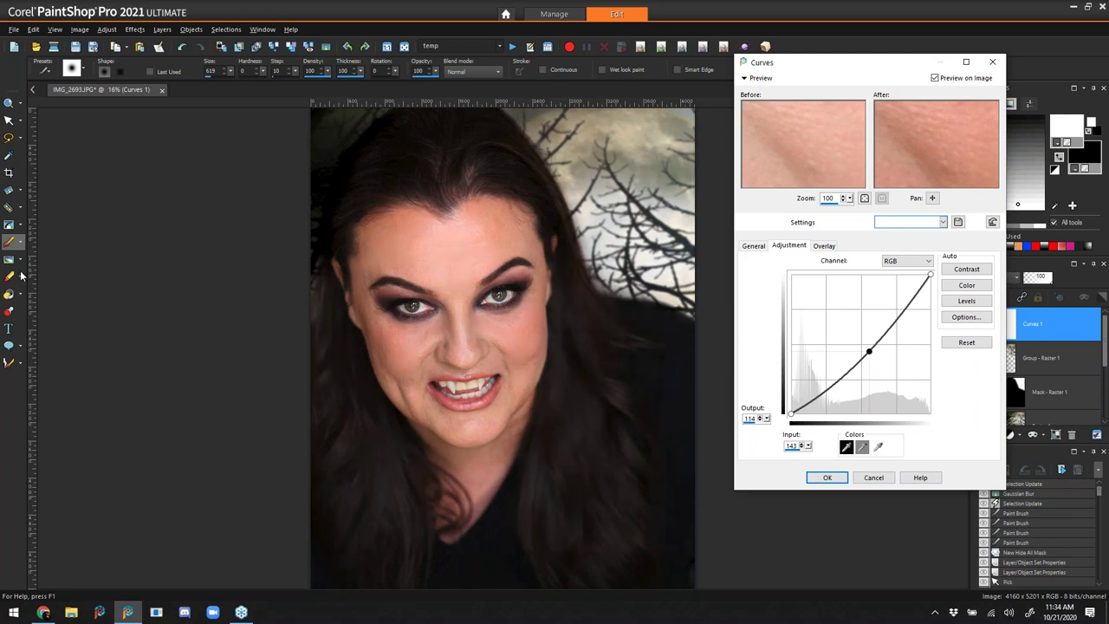
pyautogui.press('Return')
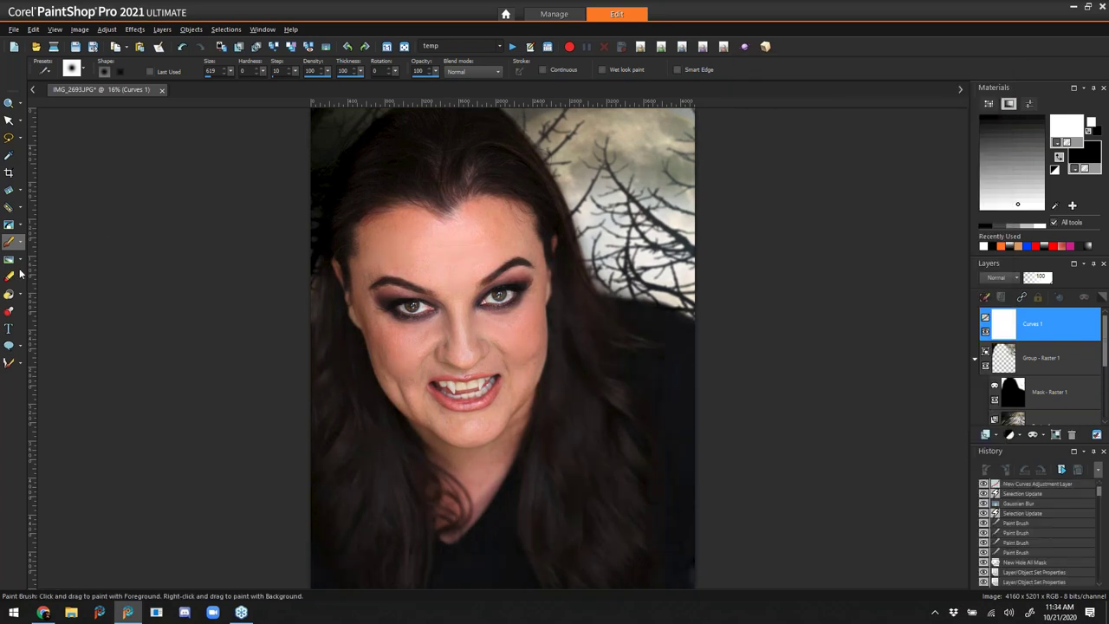
# - Paint black on the Curves layer's mask with a brush of about 1427 pixels to lift the darkening from the face and nearby areas
pyautogui.click(1057, 158)
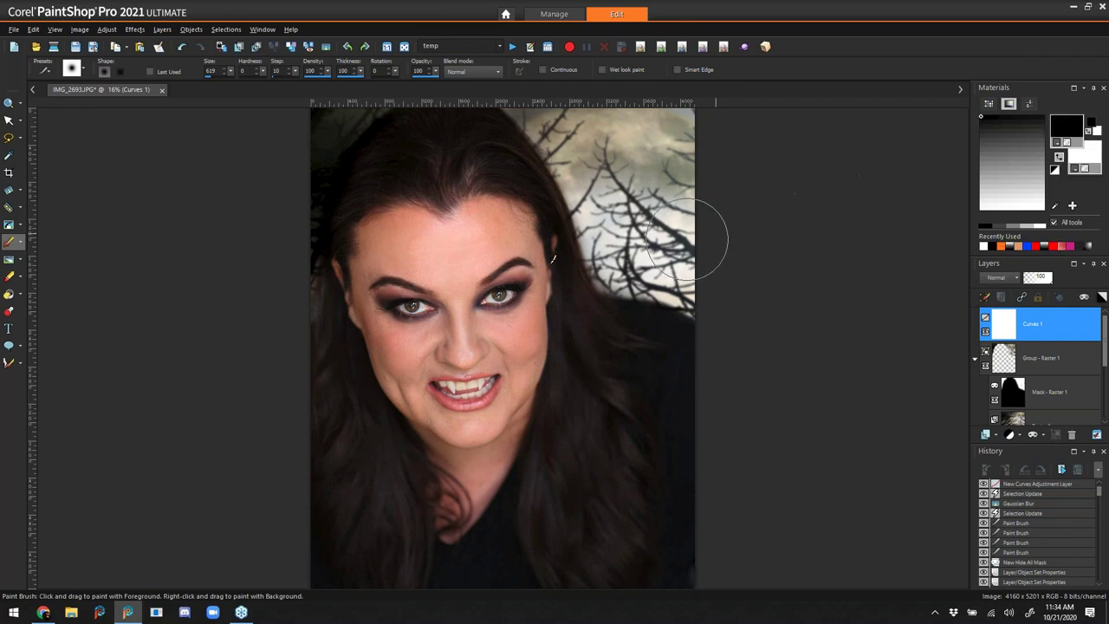
pyautogui.moveTo(466, 231)
pyautogui.keyDown('alt'); pyautogui.mouseDown()
pyautogui.moveTo(480, 227)
pyautogui.moveTo(472, 214)
pyautogui.mouseUp(); pyautogui.keyUp('alt')
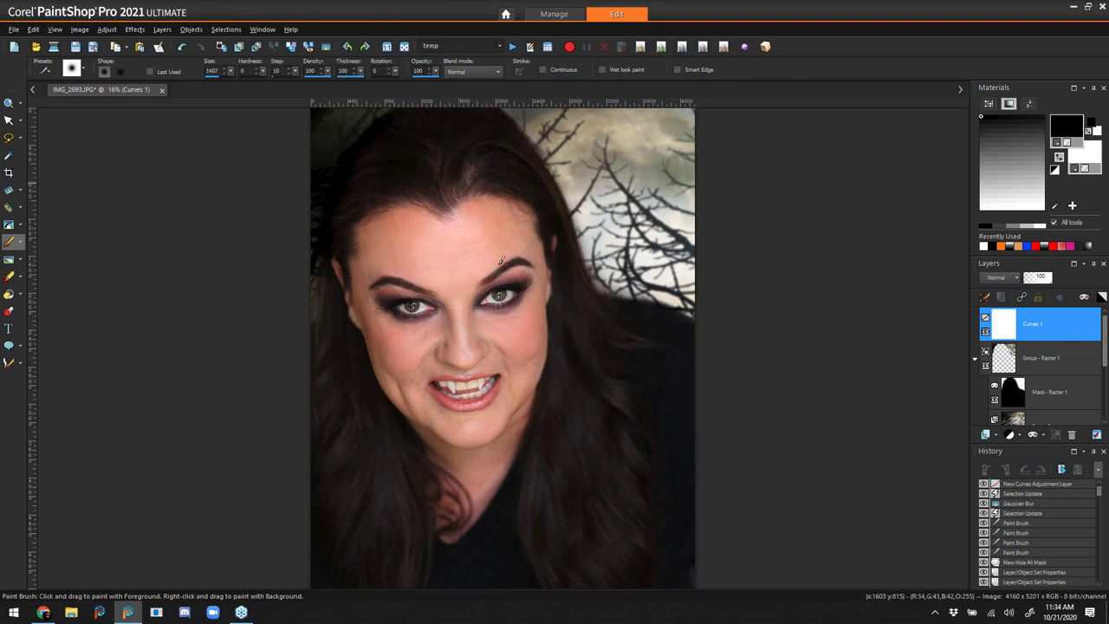
pyautogui.moveTo(501, 260); pyautogui.dragTo(528, 308)
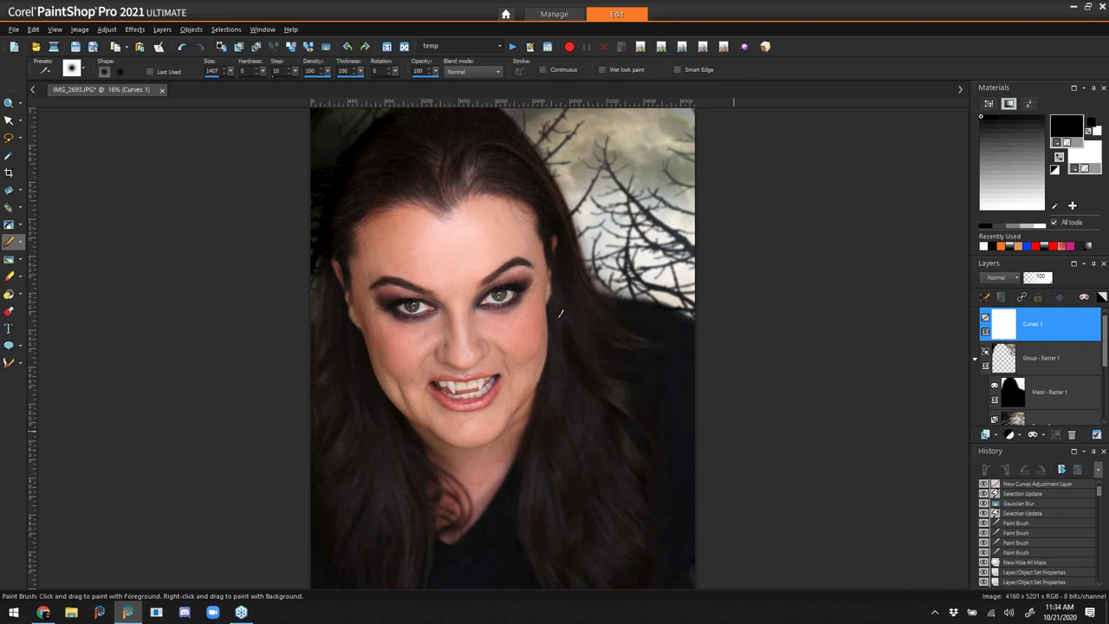
pyautogui.click(453, 177)
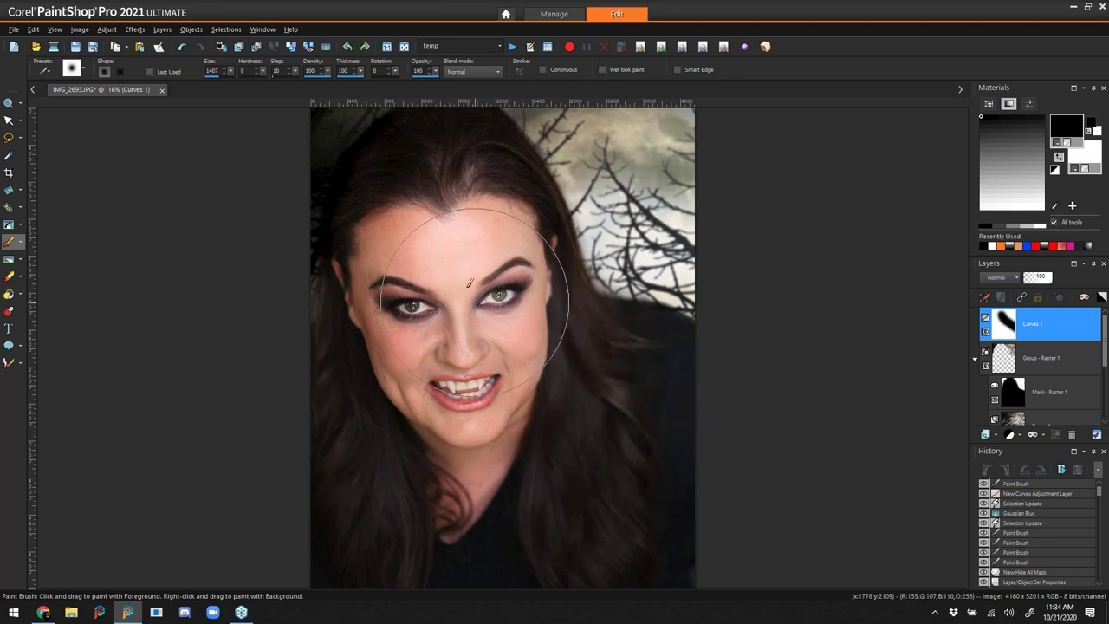
pyautogui.click(460, 212)
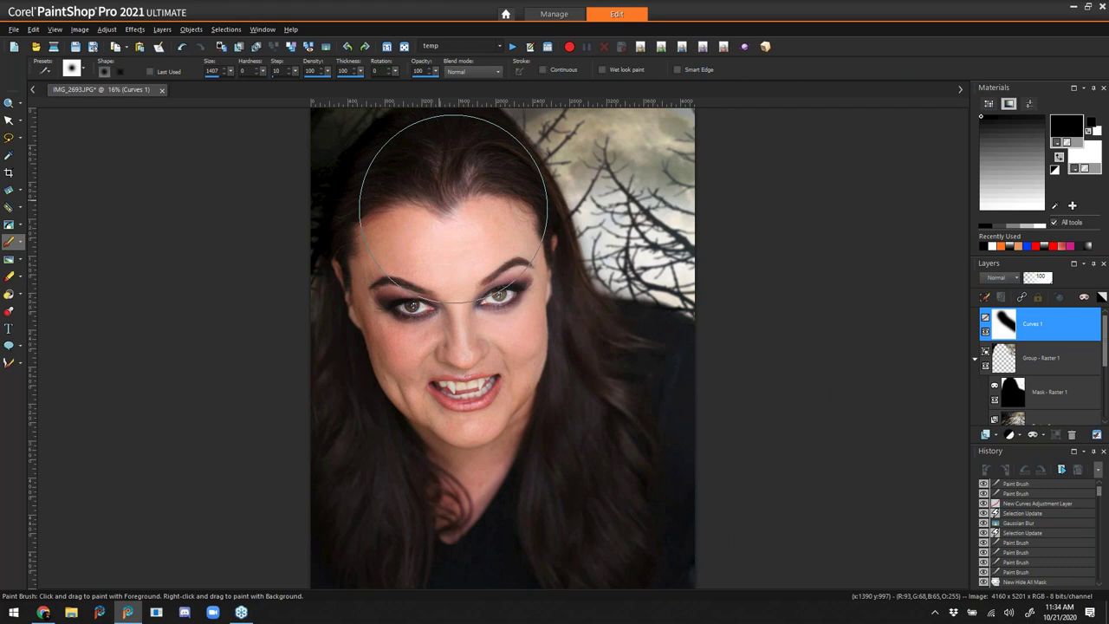
pyautogui.rightClick(354, 315)
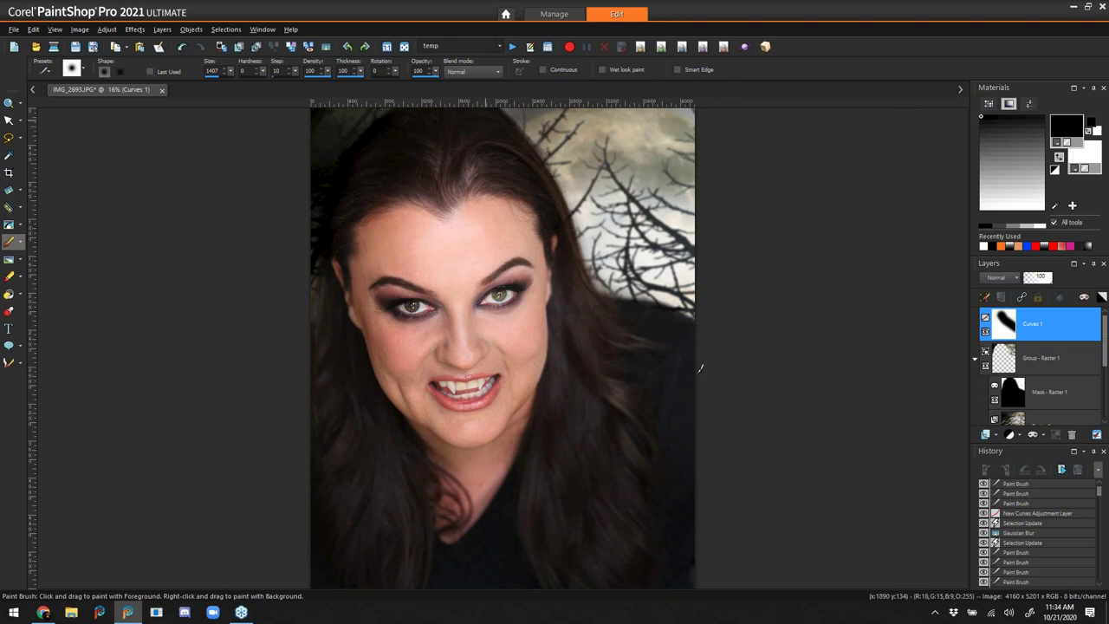
pyautogui.moveTo(699, 371); pyautogui.dragTo(696, 374)
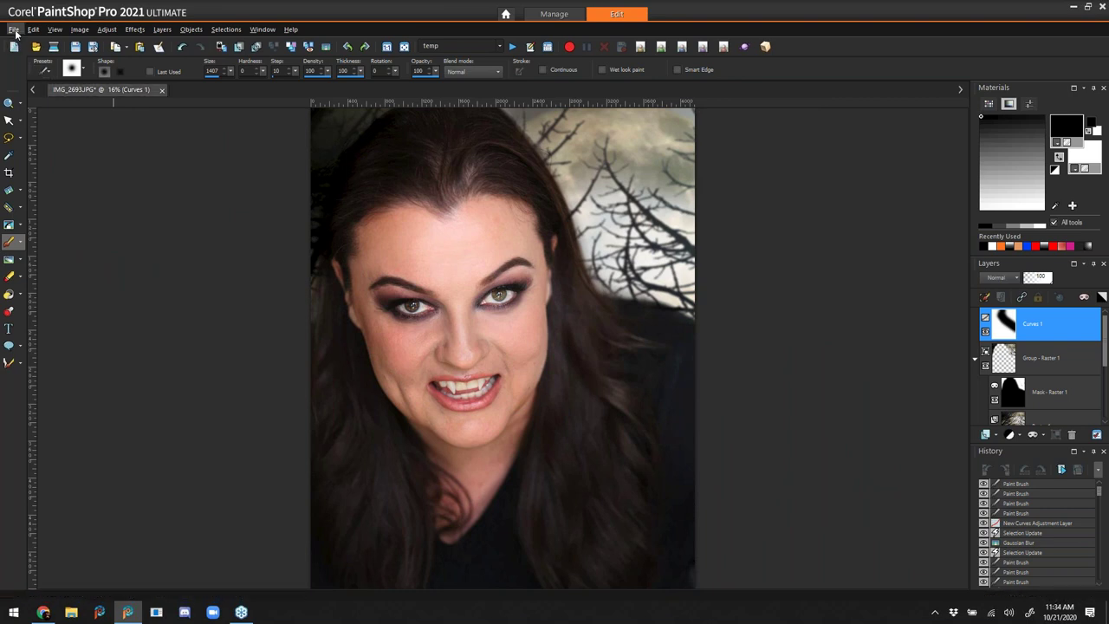
# - Open the texture photo T-01 Mono.jpg for editing, copy it and paste it as a new layer on top of the portrait
pyautogui.press('z')
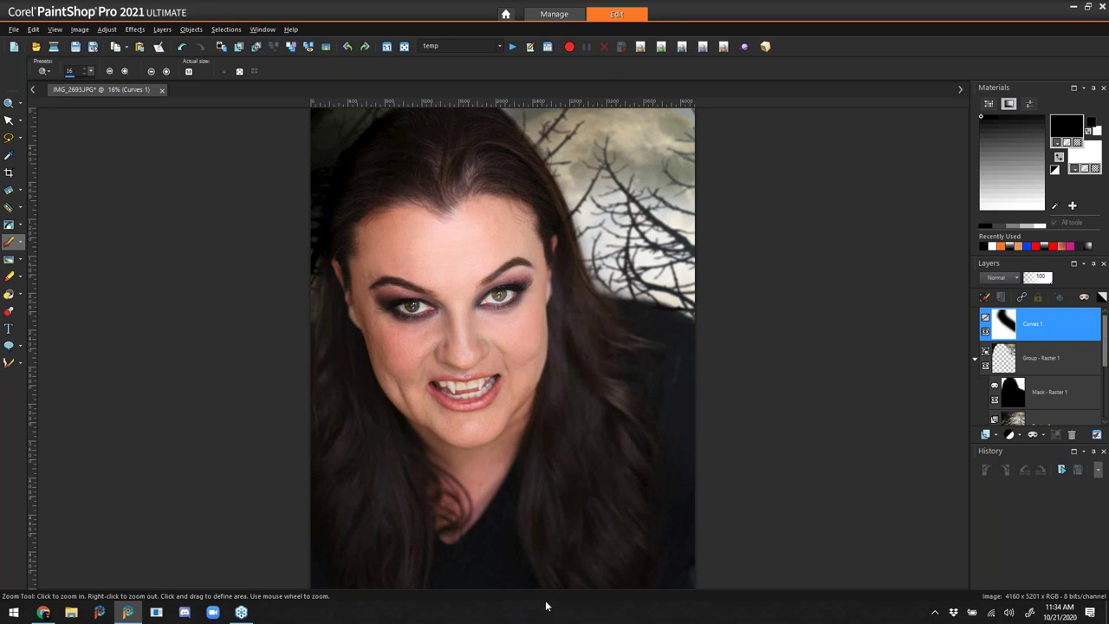
pyautogui.hotkey('ctrl', 'shift', 'm')
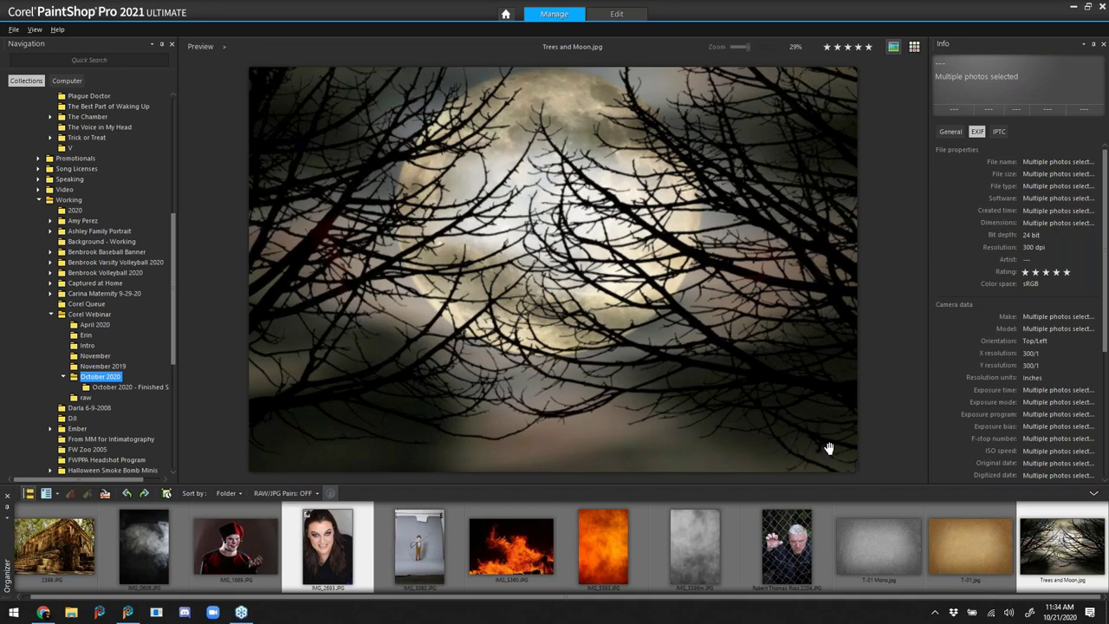
pyautogui.click(862, 555)
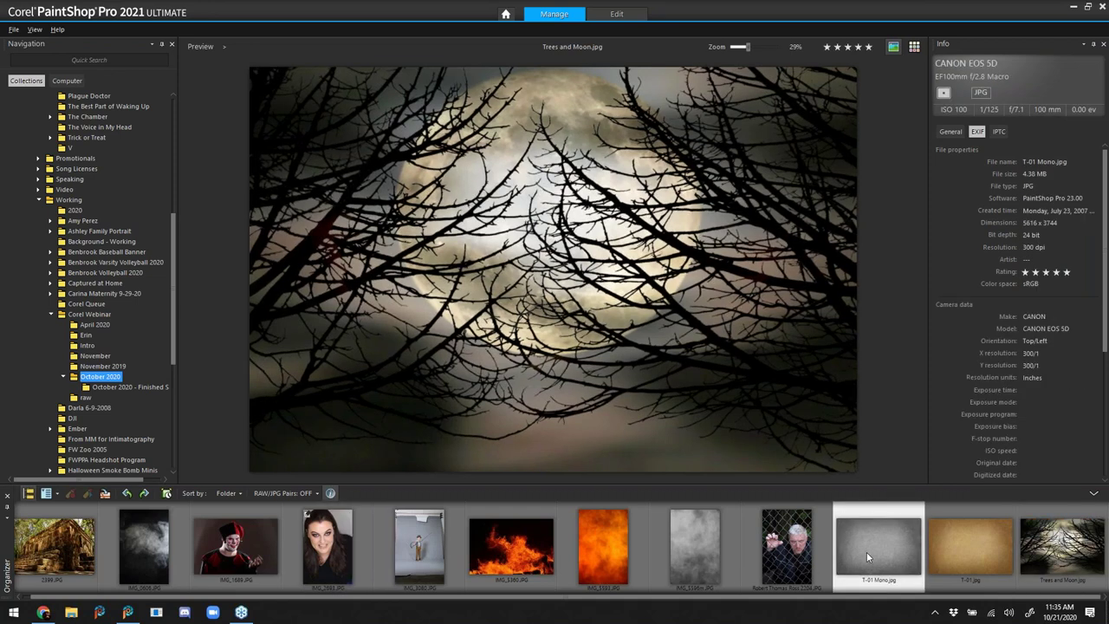
pyautogui.click(629, 18)
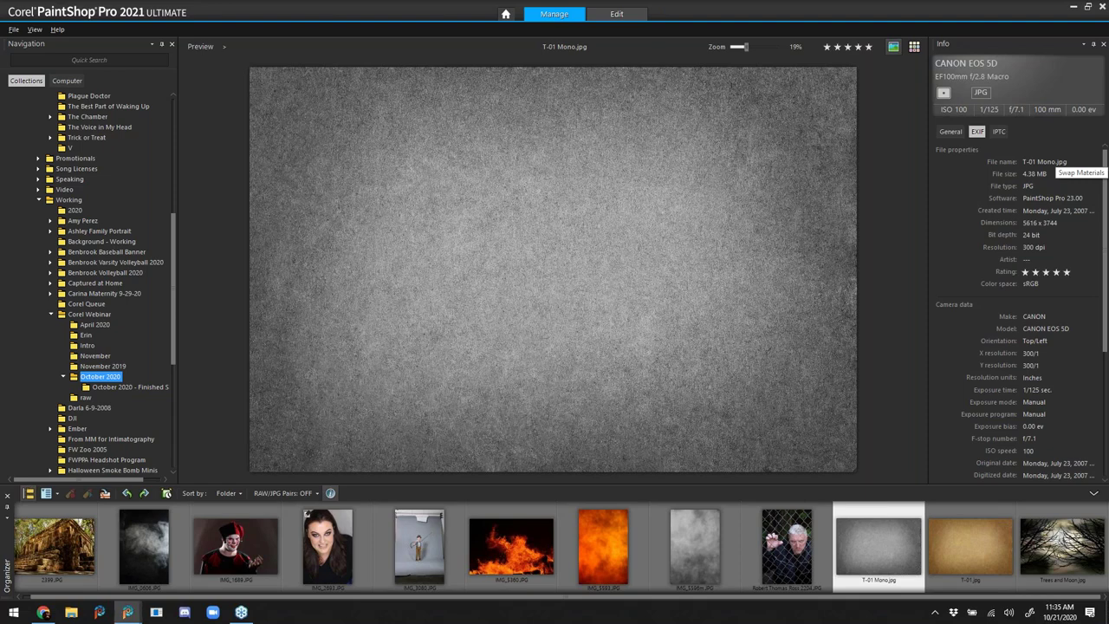
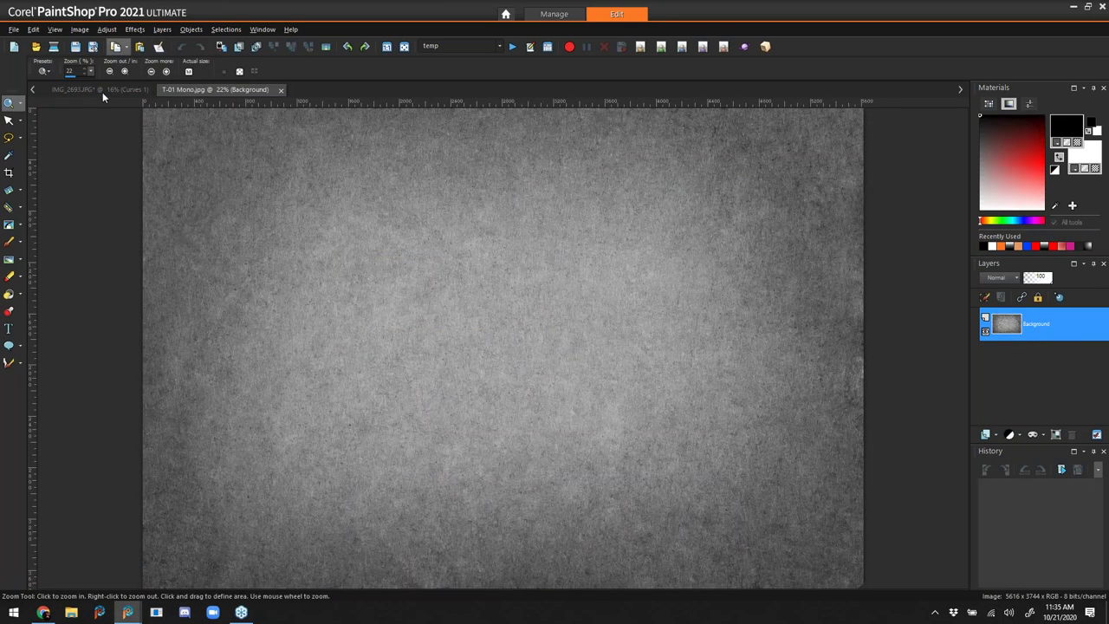
pyautogui.click(88, 88)
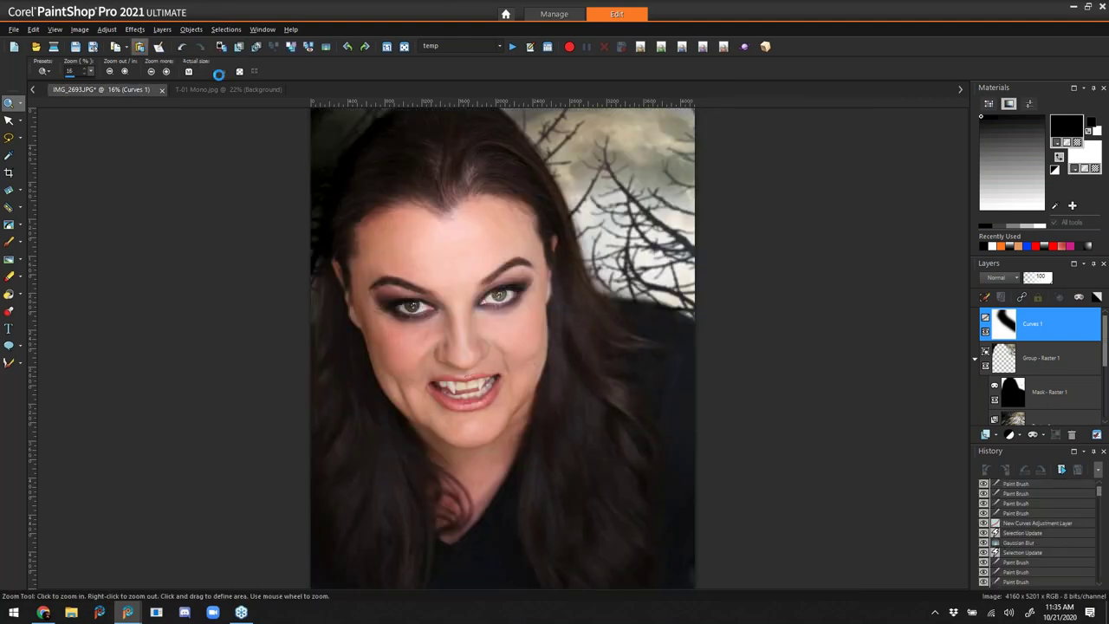
pyautogui.hotkey('ctrl', 'v')
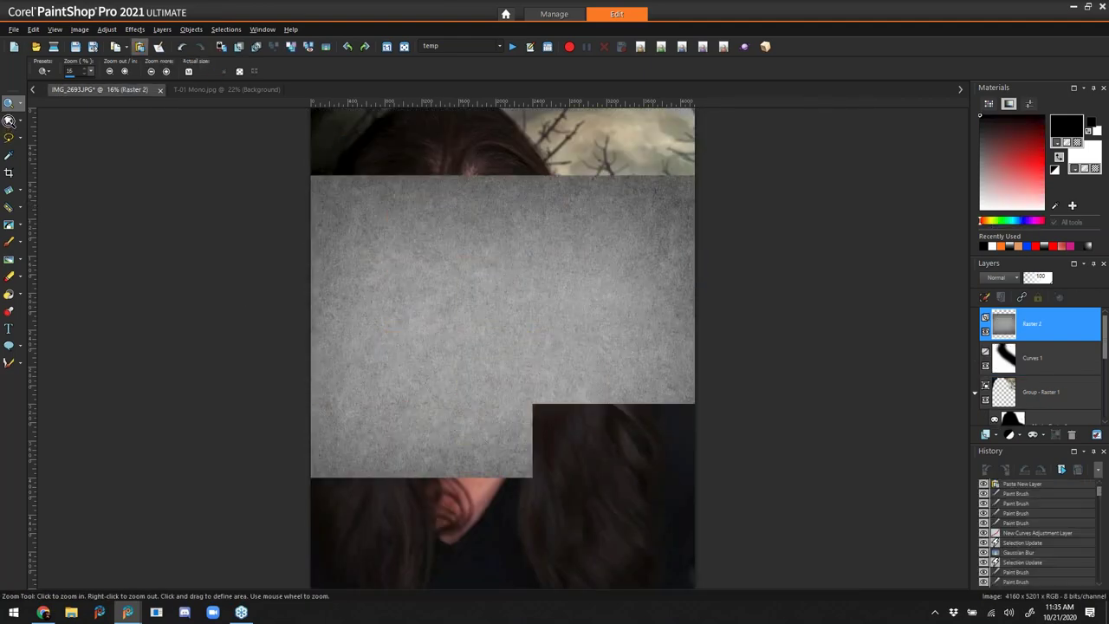
# - Rotate the texture layer to 270 degrees with the Pick tool and stretch both sides until it covers the whole portrait width
pyautogui.click(9, 122)
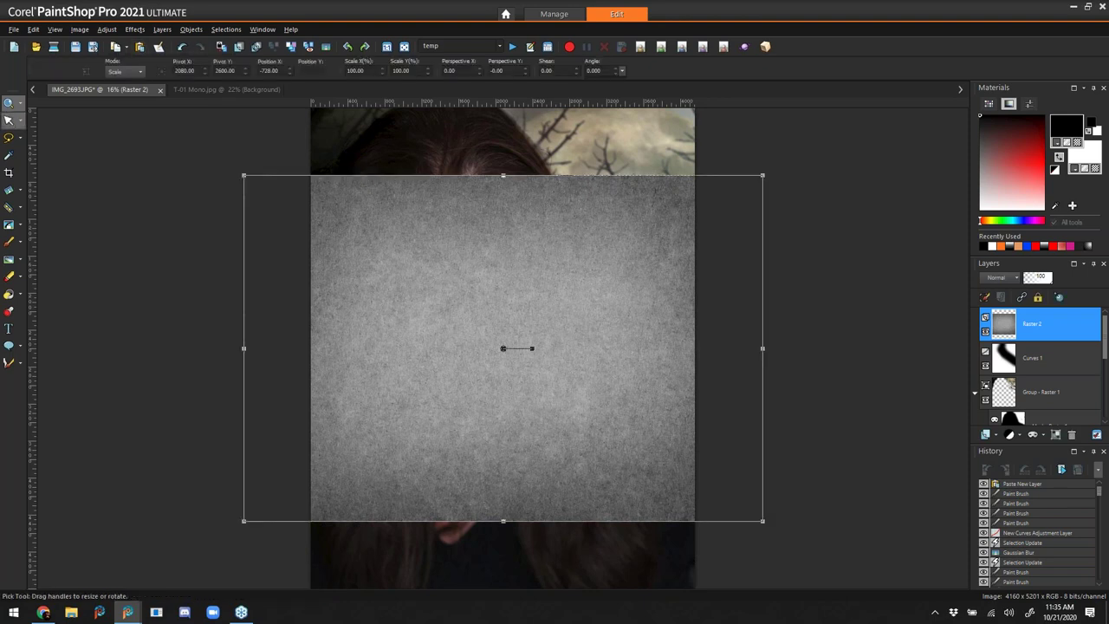
pyautogui.moveTo(532, 348); pyautogui.dragTo(506, 319)
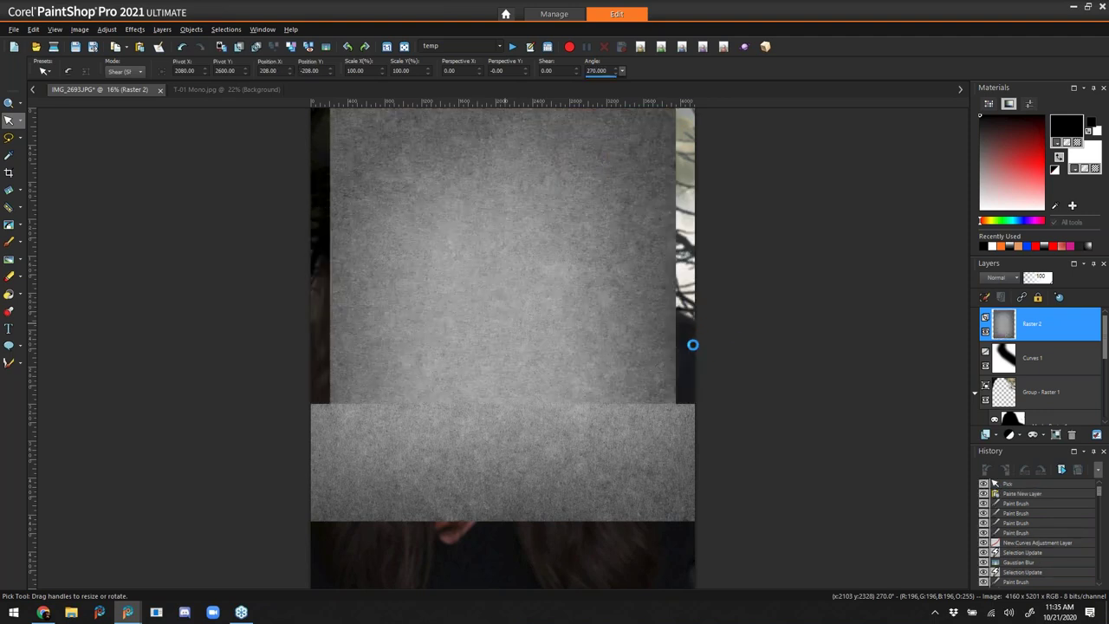
pyautogui.moveTo(676, 348); pyautogui.dragTo(699, 347)
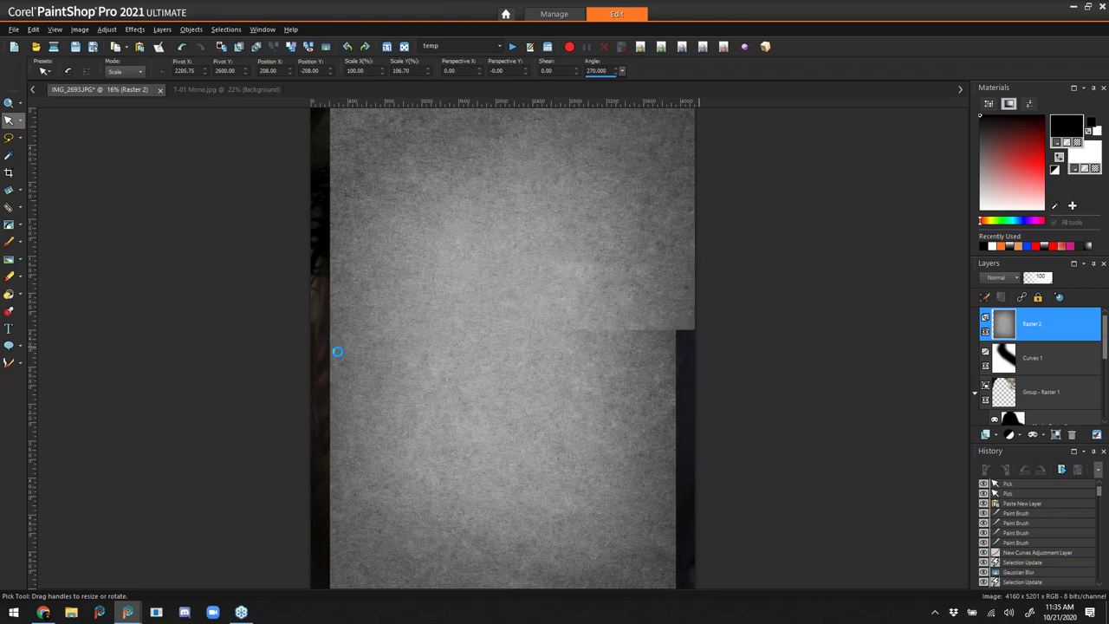
pyautogui.moveTo(329, 348); pyautogui.dragTo(306, 350)
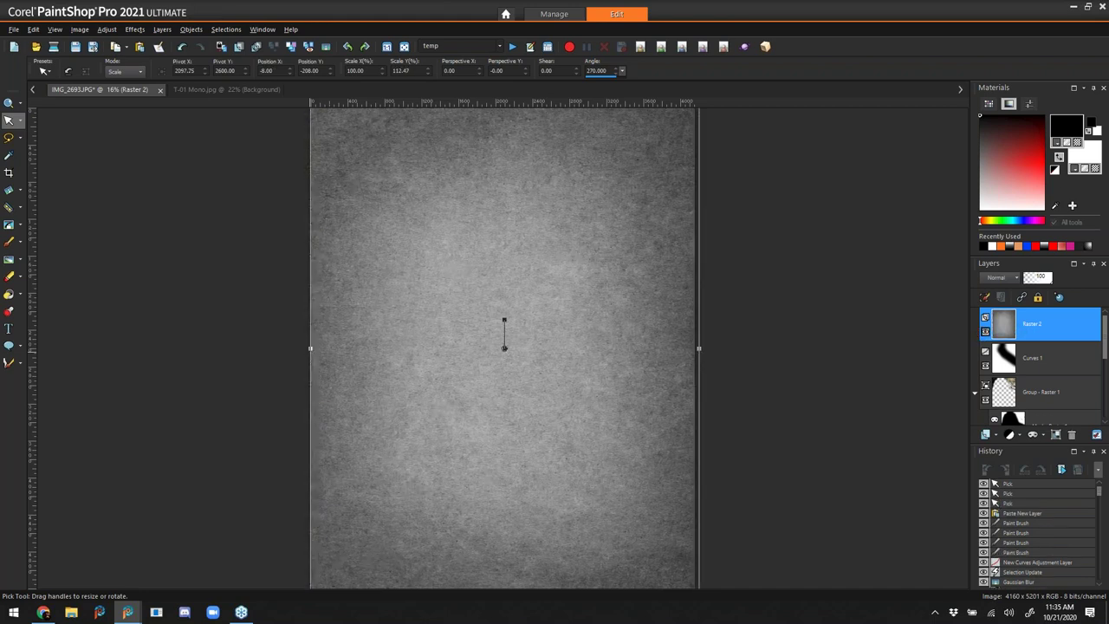
# - Hide the texture layer, use Copy Merged, paste the result as a new layer on top, and show the texture layer again
pyautogui.click(985, 333)
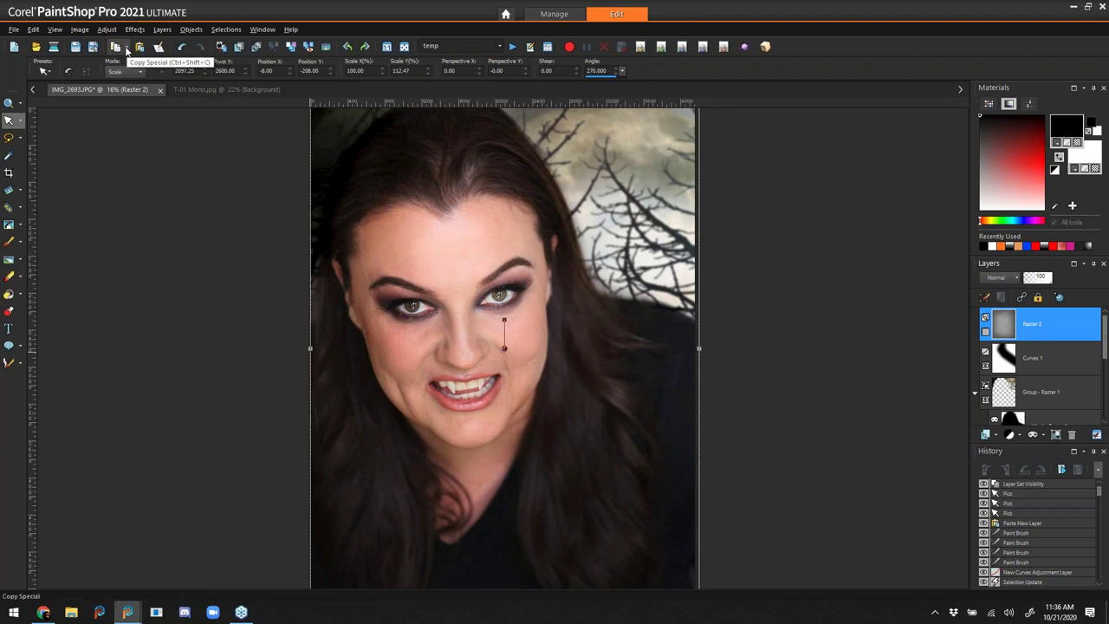
pyautogui.click(35, 29)
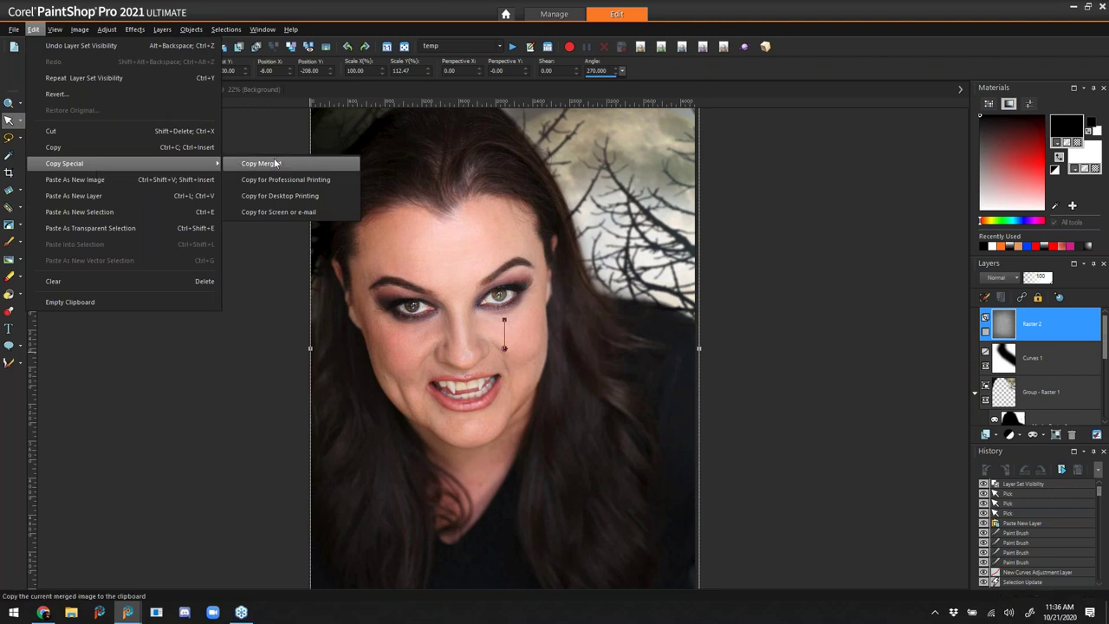
pyautogui.click(283, 163)
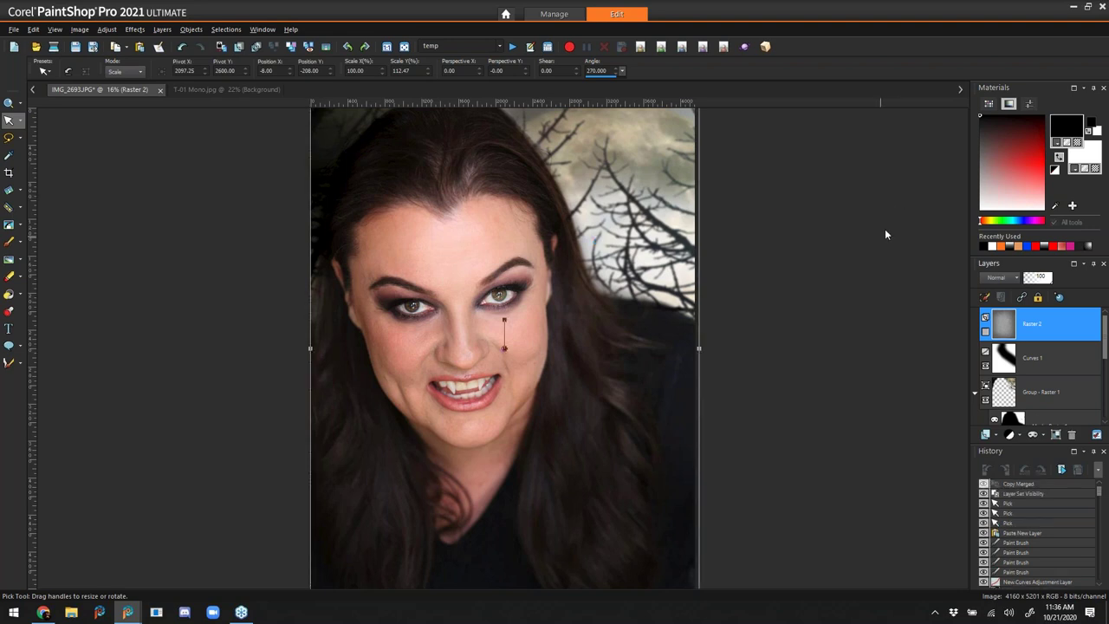
pyautogui.click(139, 48)
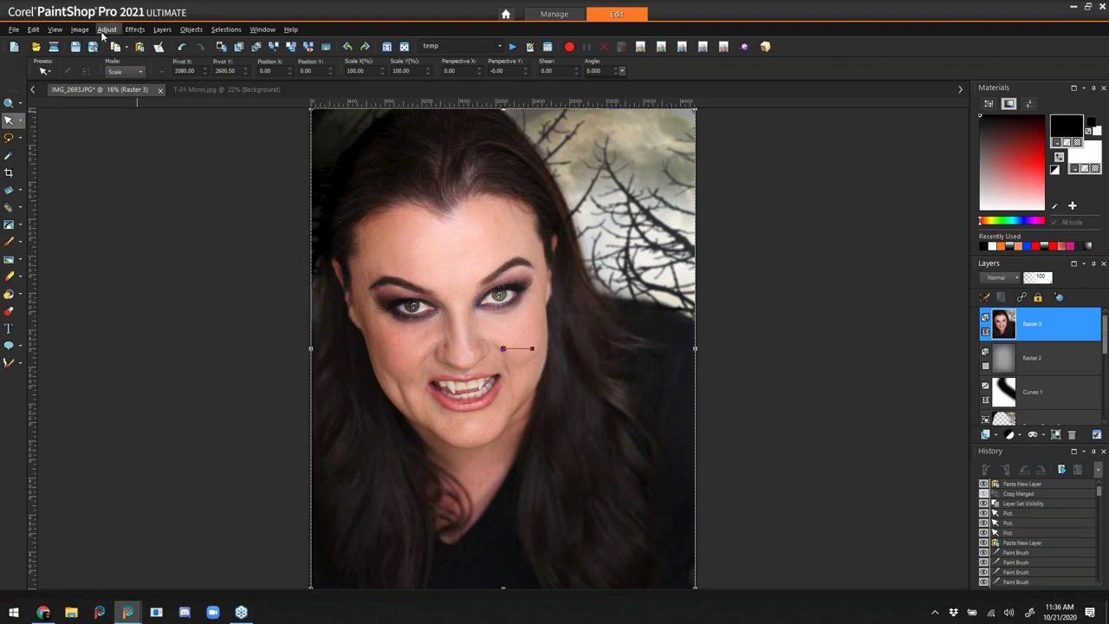
pyautogui.click(984, 366)
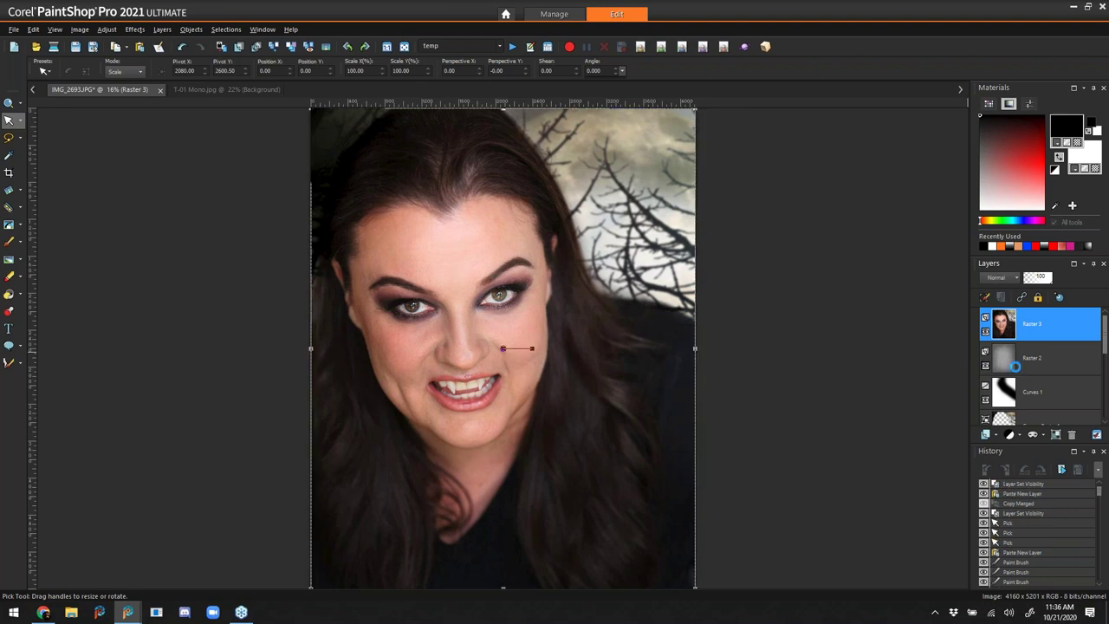
# - Convert the pasted merged layer to monochrome with the Channel Mixer, using Red 85%, Green 0%, Blue 0% and Constant 0%
pyautogui.click(107, 29)
pyautogui.moveTo(172, 129)
pyautogui.click(294, 131)
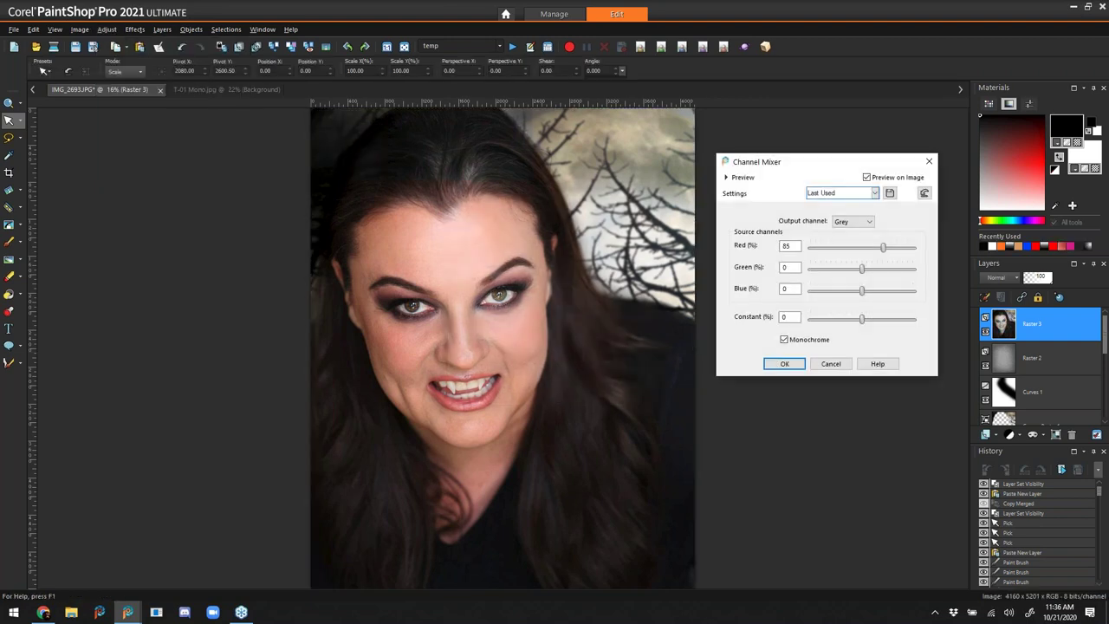
pyautogui.click(783, 364)
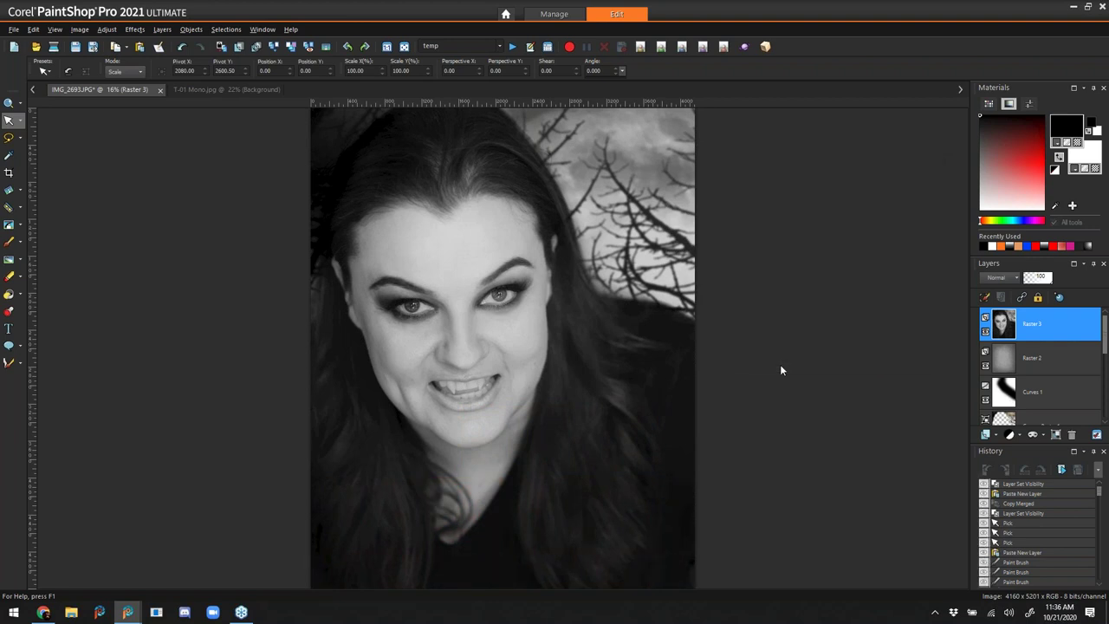
# - Apply Highlight/Midtone/Shadow to the monochrome layer with Shadow 100, Midtone 0, Highlight 0 in relative mode, and set its blend mode to Soft Light
pyautogui.click(106, 30)
pyautogui.moveTo(171, 151)
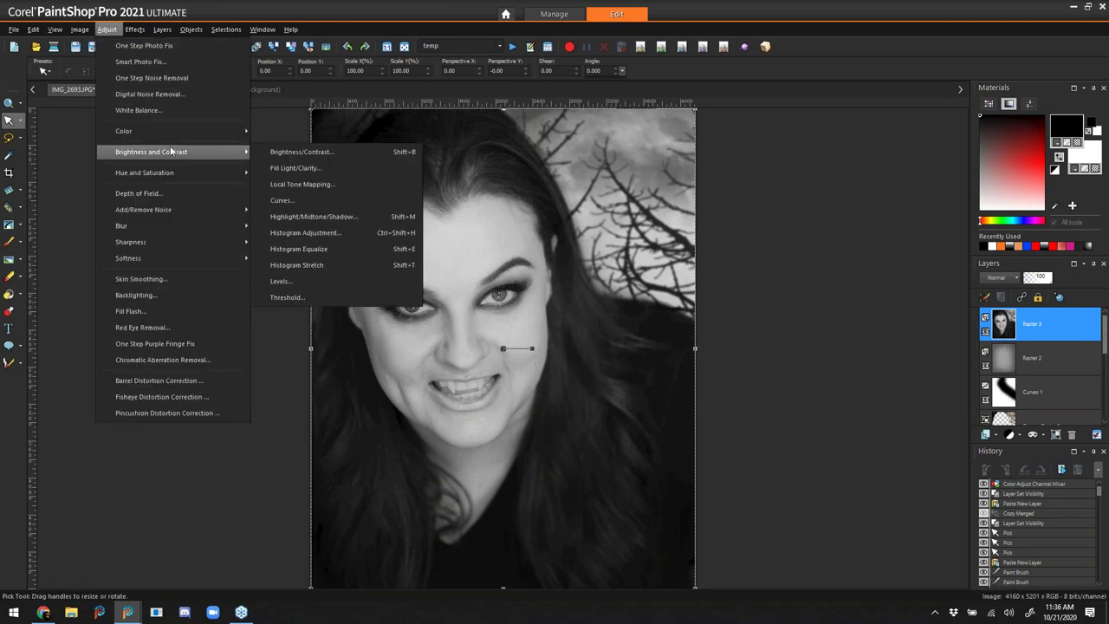
pyautogui.click(357, 217)
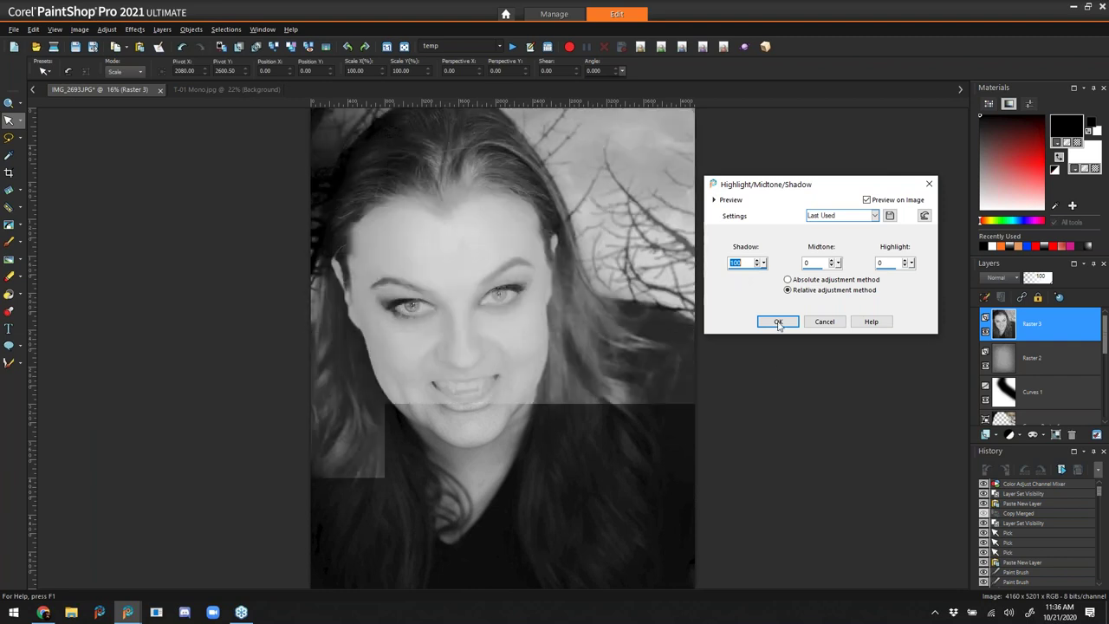
pyautogui.click(778, 323)
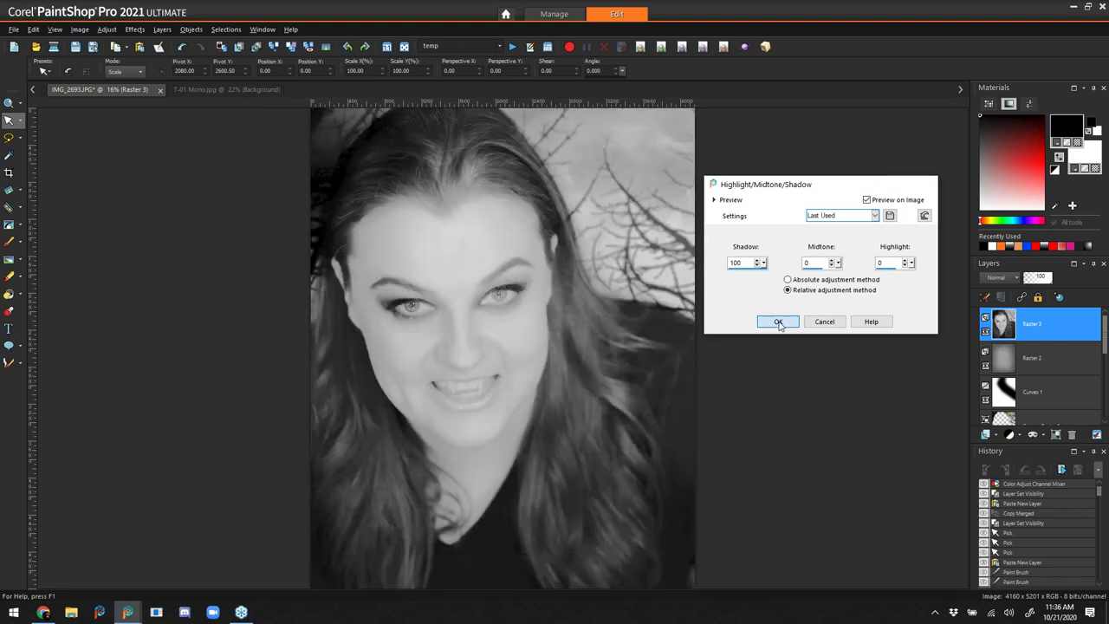
pyautogui.click(1007, 279)
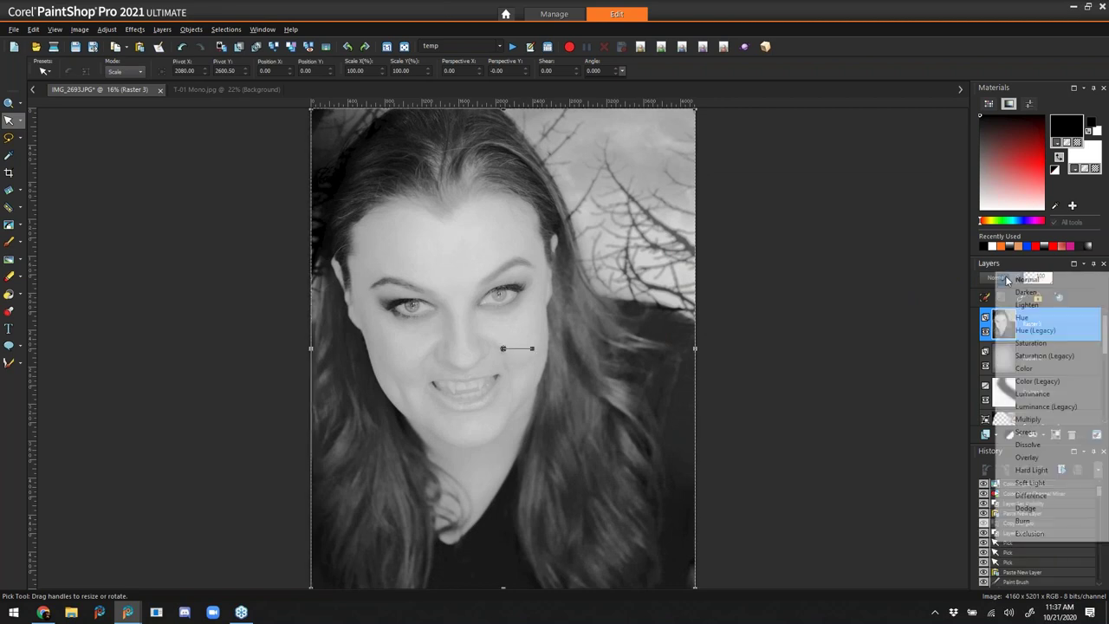
pyautogui.click(1045, 486)
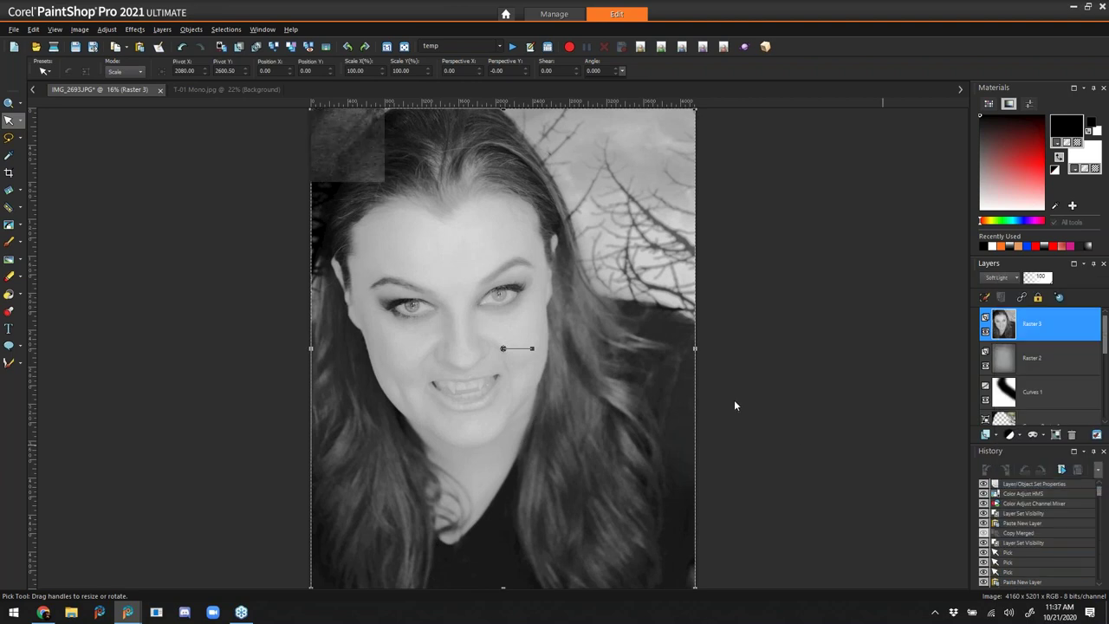
# - Paste another merged copy on top, make it monochrome with the Channel Mixer at Red 85%, and set its blend mode to Soft Light
pyautogui.click(138, 49)
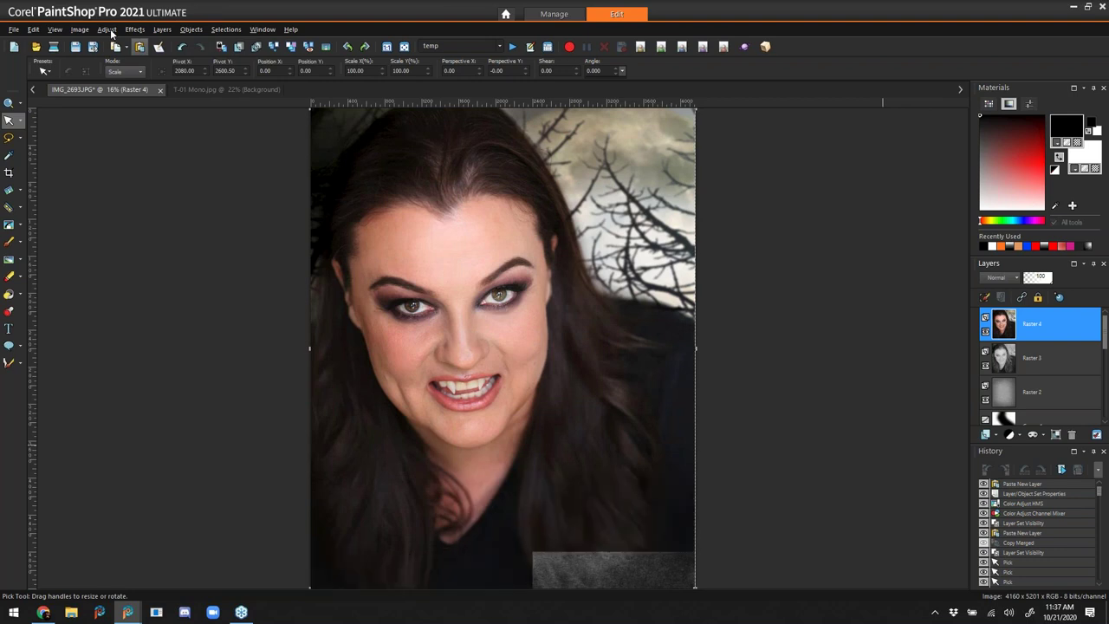
pyautogui.click(108, 30)
pyautogui.moveTo(199, 131)
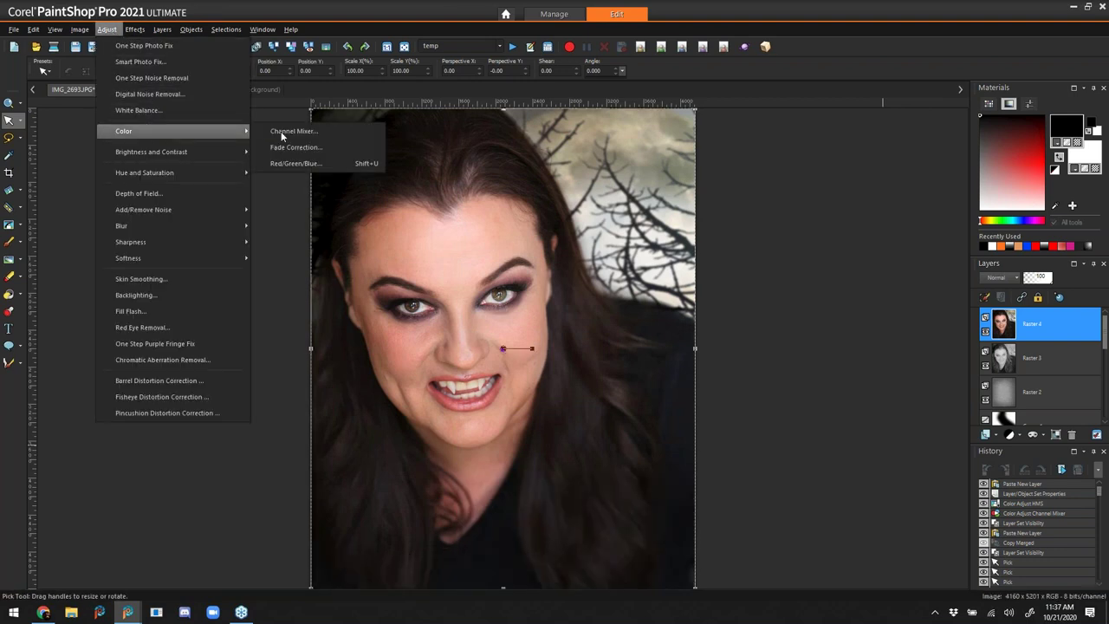
pyautogui.click(339, 132)
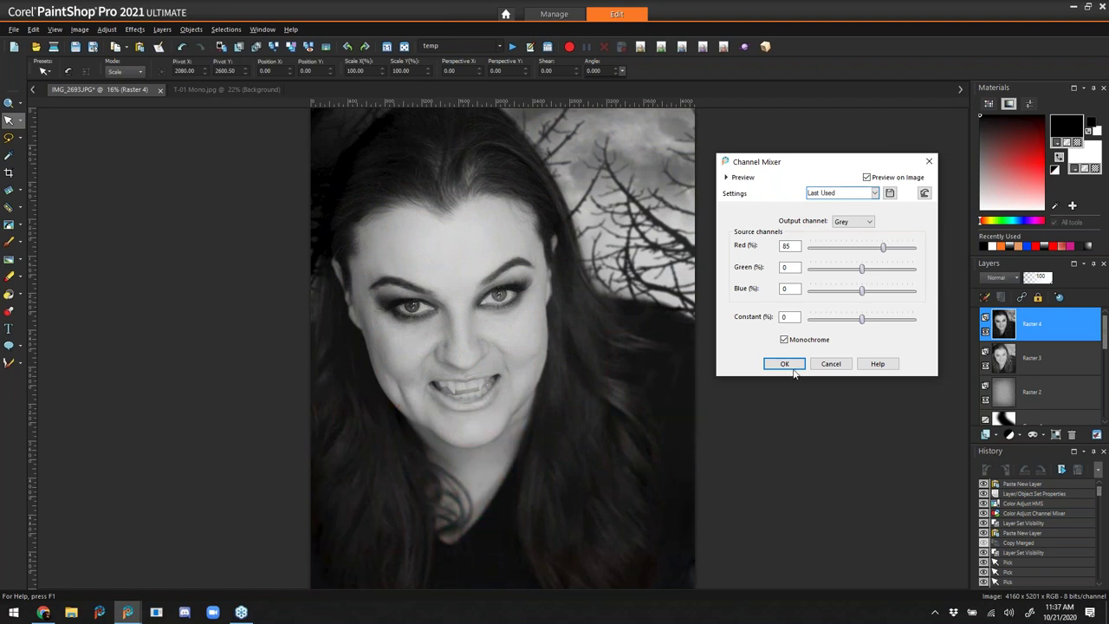
pyautogui.click(784, 364)
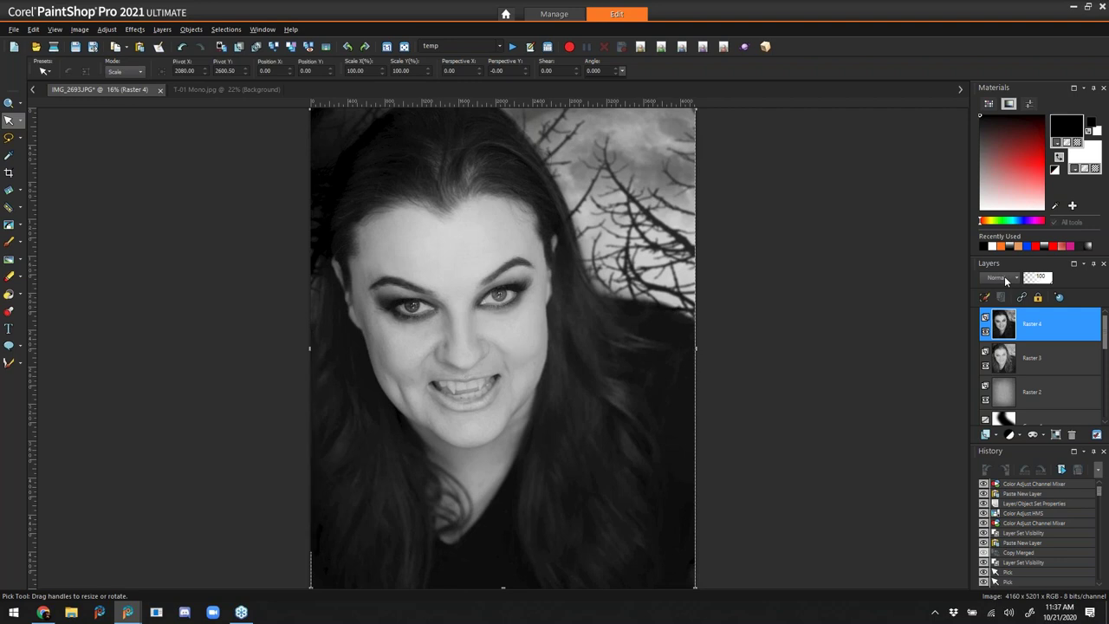
pyautogui.click(999, 281)
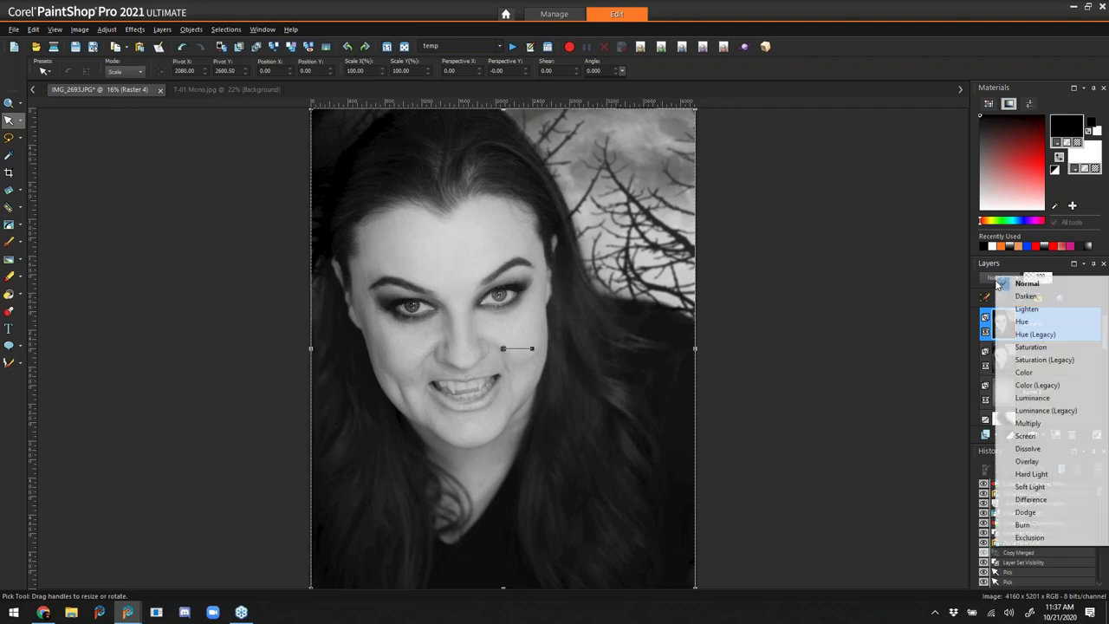
pyautogui.click(1036, 486)
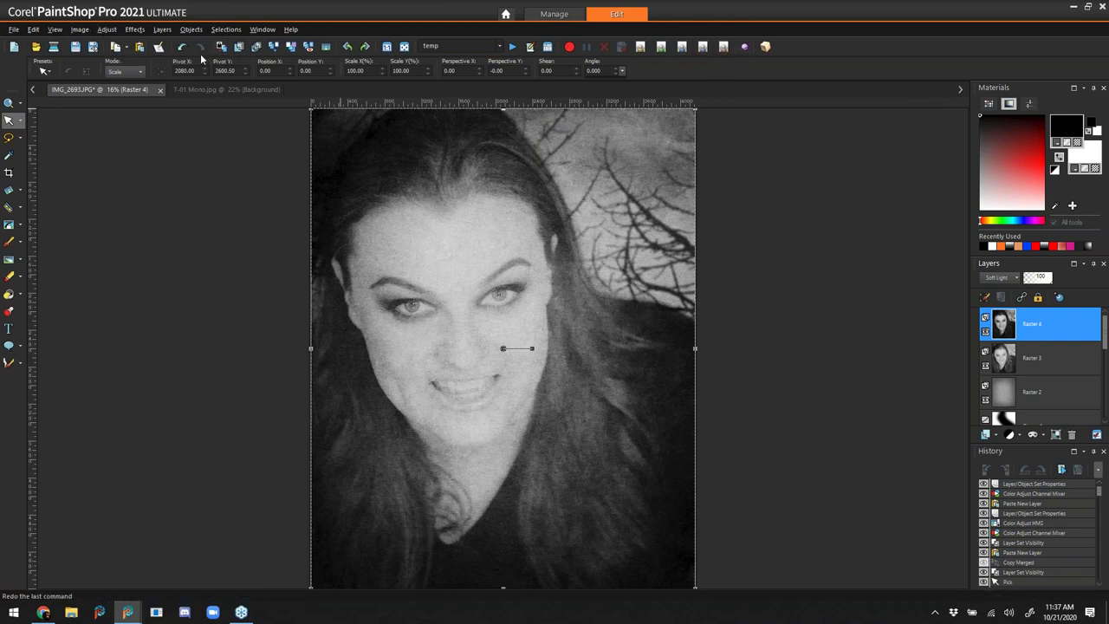
# - Paste a further color copy of the merged portrait as the top layer and set its blend mode to Soft Light
pyautogui.click(139, 47)
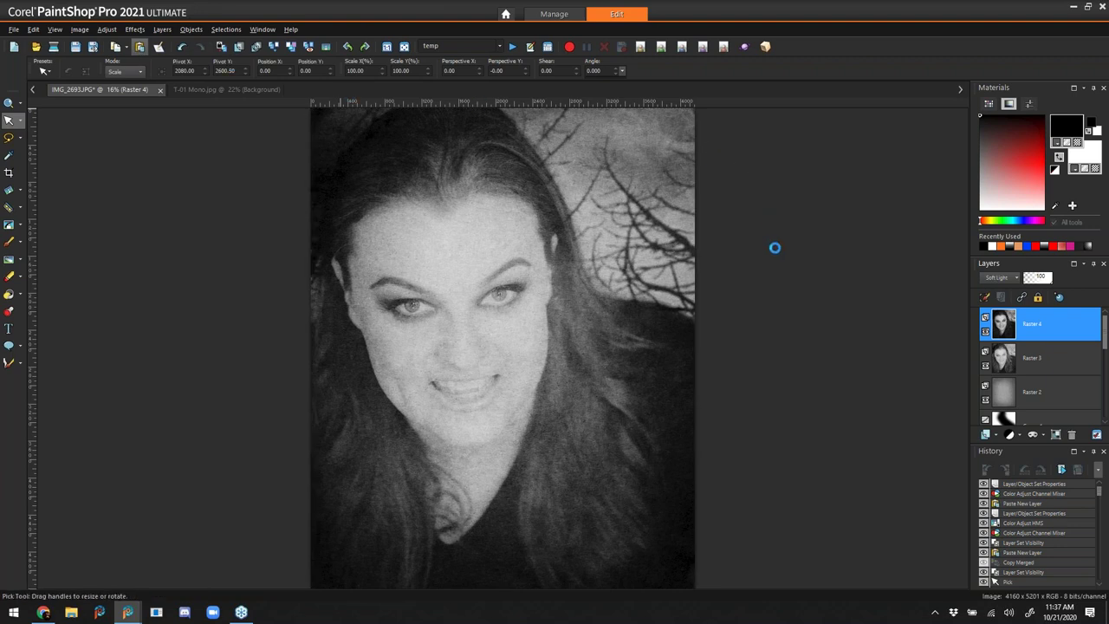
pyautogui.hotkey('ctrl', 'v')
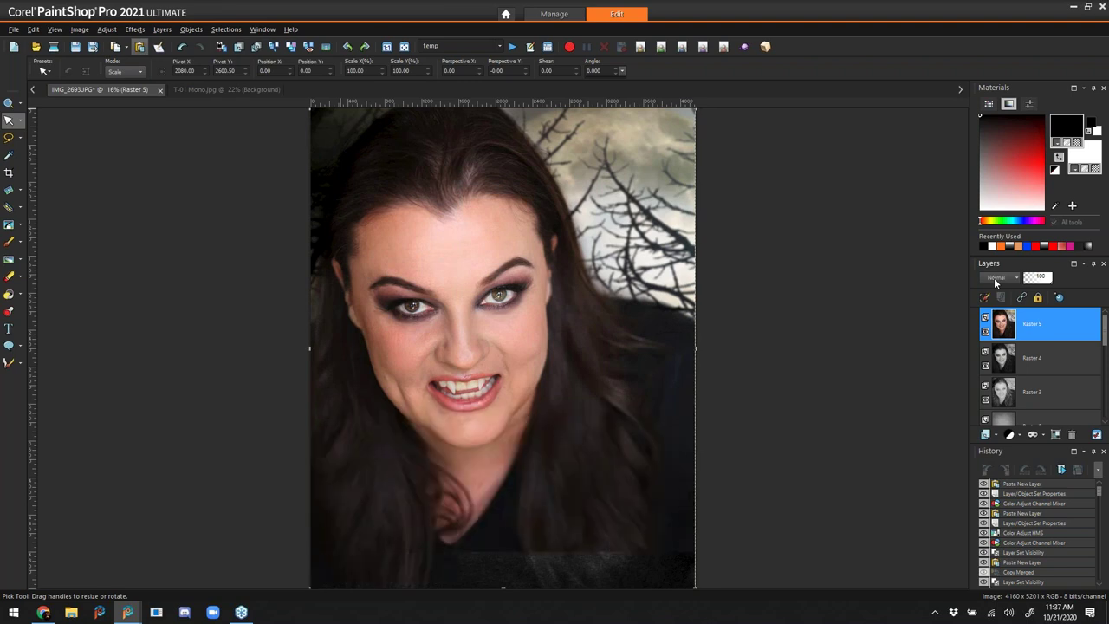
pyautogui.click(995, 279)
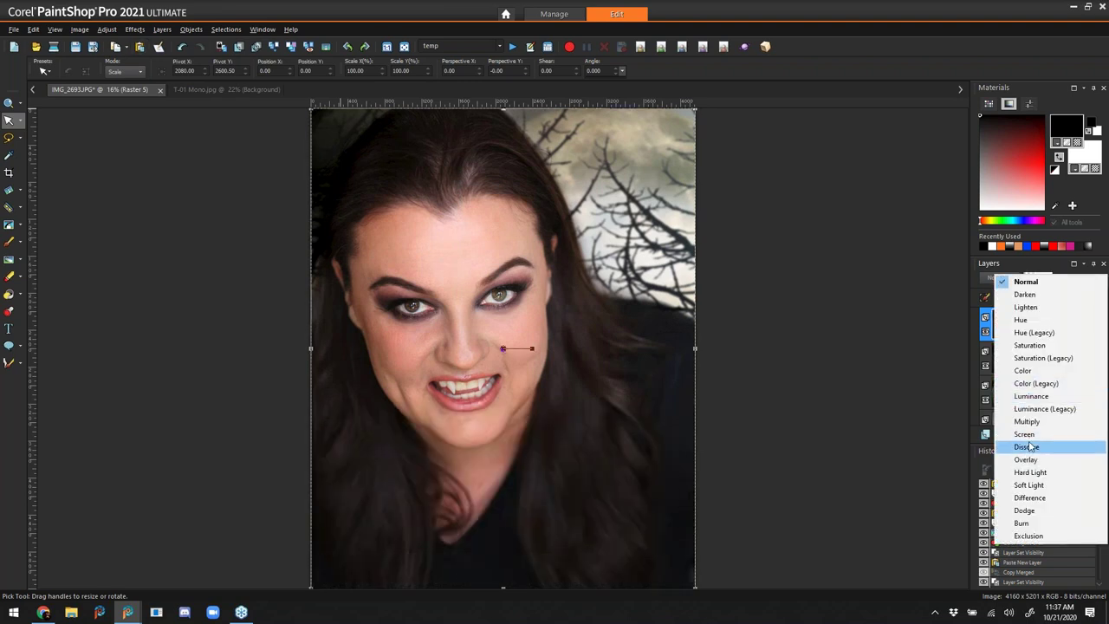
pyautogui.click(1030, 484)
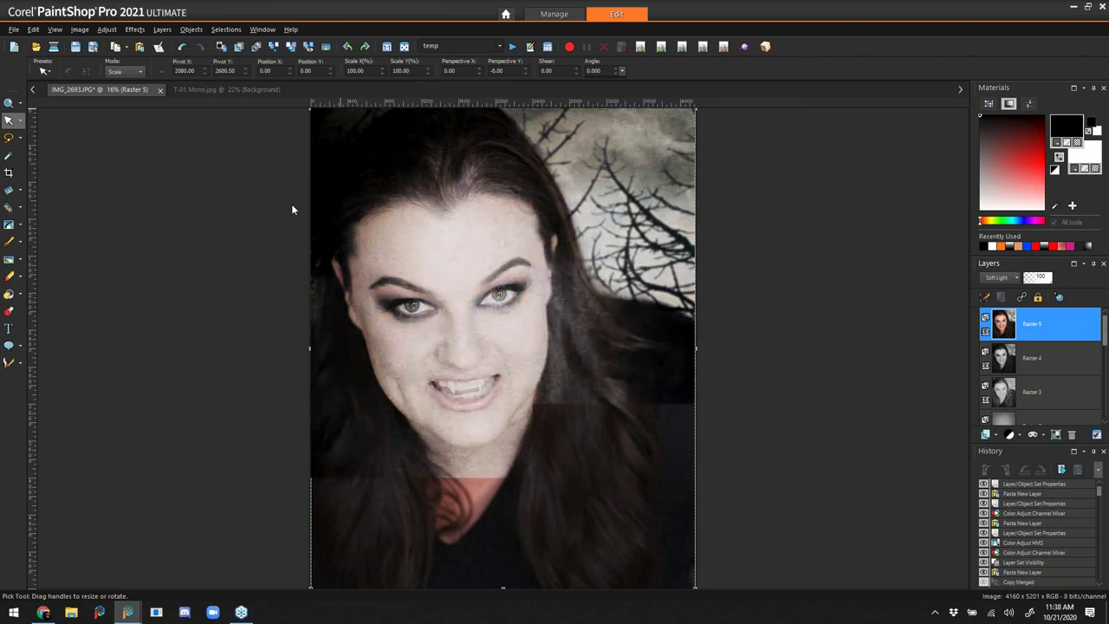
# - Paste one more color copy of the merged portrait on top in Normal mode and lower its opacity to 48
pyautogui.click(140, 47)
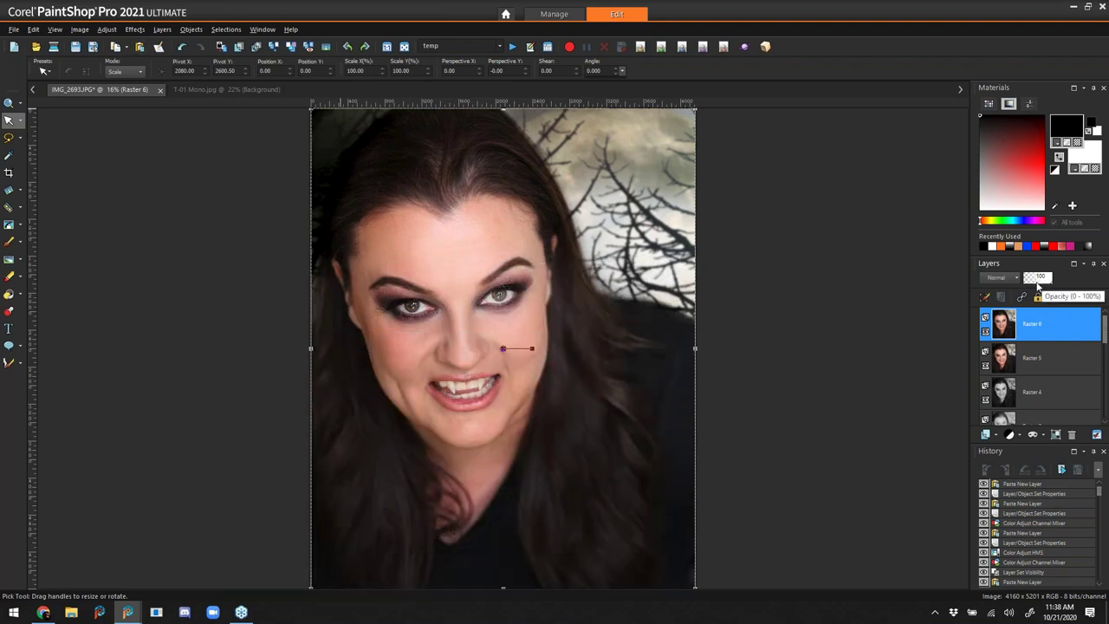
pyautogui.click(1037, 283)
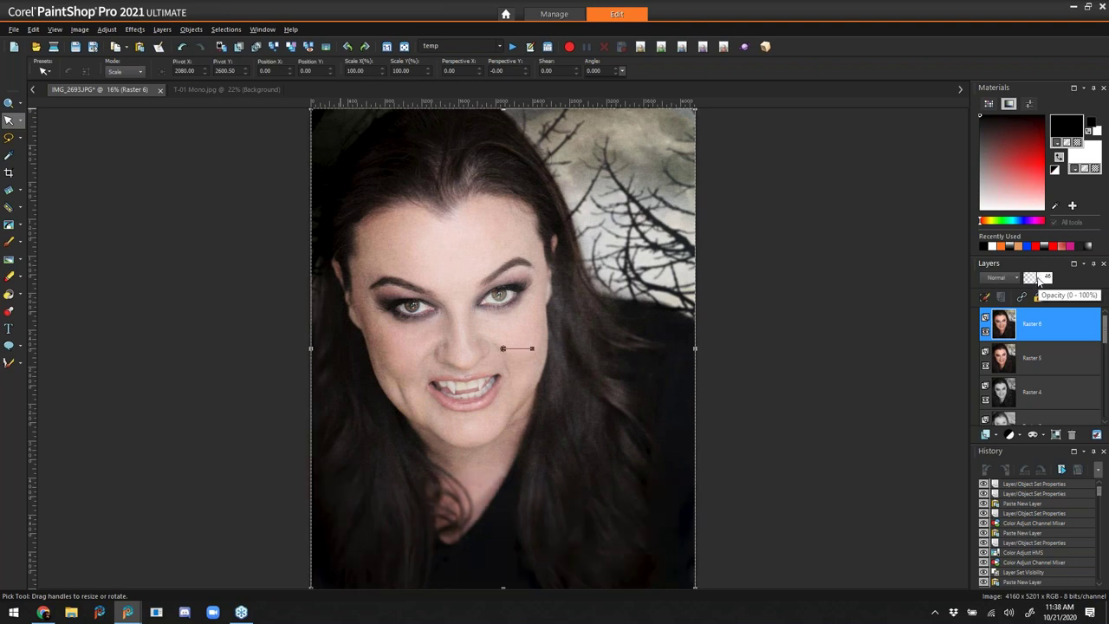
# - Lower the top color layer's opacity to 37 and inspect the facial texture up close
pyautogui.moveTo(1041, 279); pyautogui.dragTo(1052, 301)
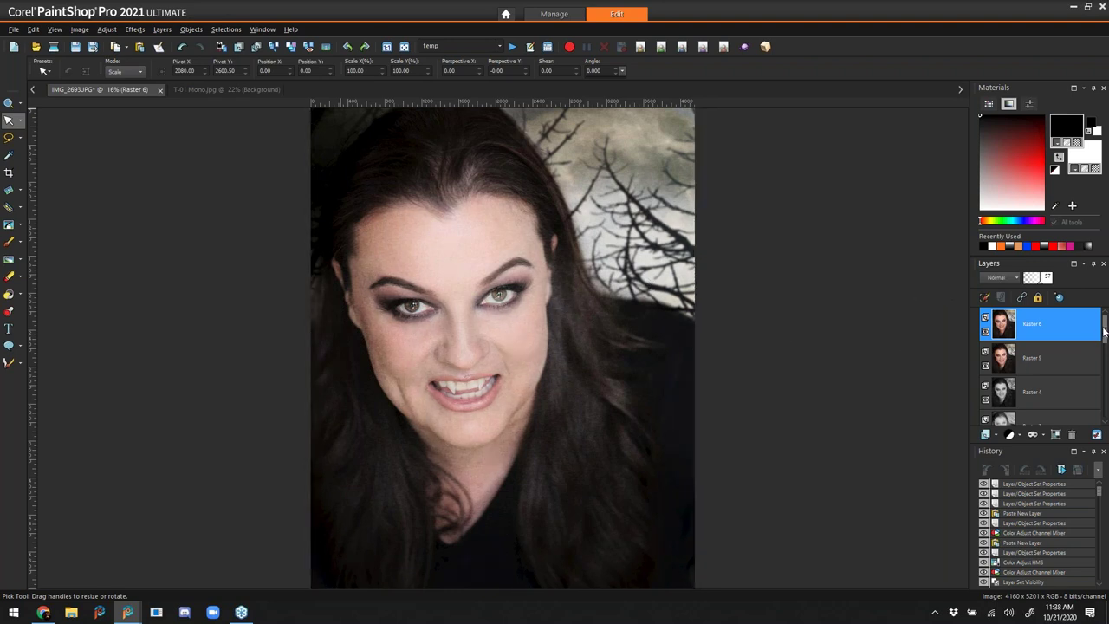
pyautogui.press('z')
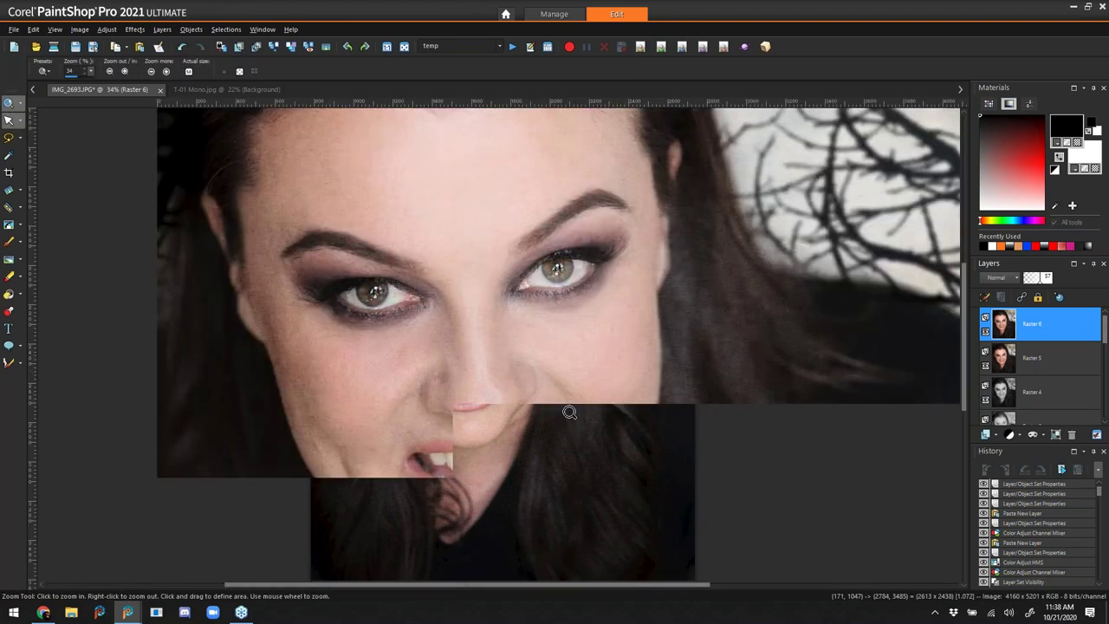
pyautogui.click(504, 343)
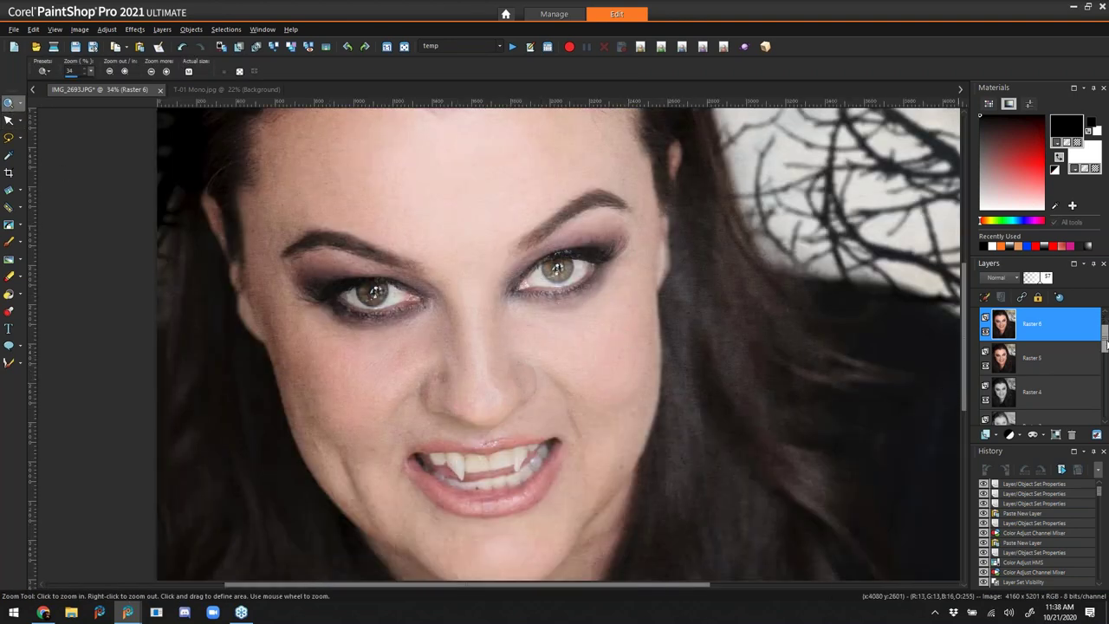
# - Select the gray texture layer and configure the Freehand Selection tool as Point to point, Replace mode, with a feather of 200
pyautogui.scroll(-2, 1105, 344)
pyautogui.click(1037, 391)
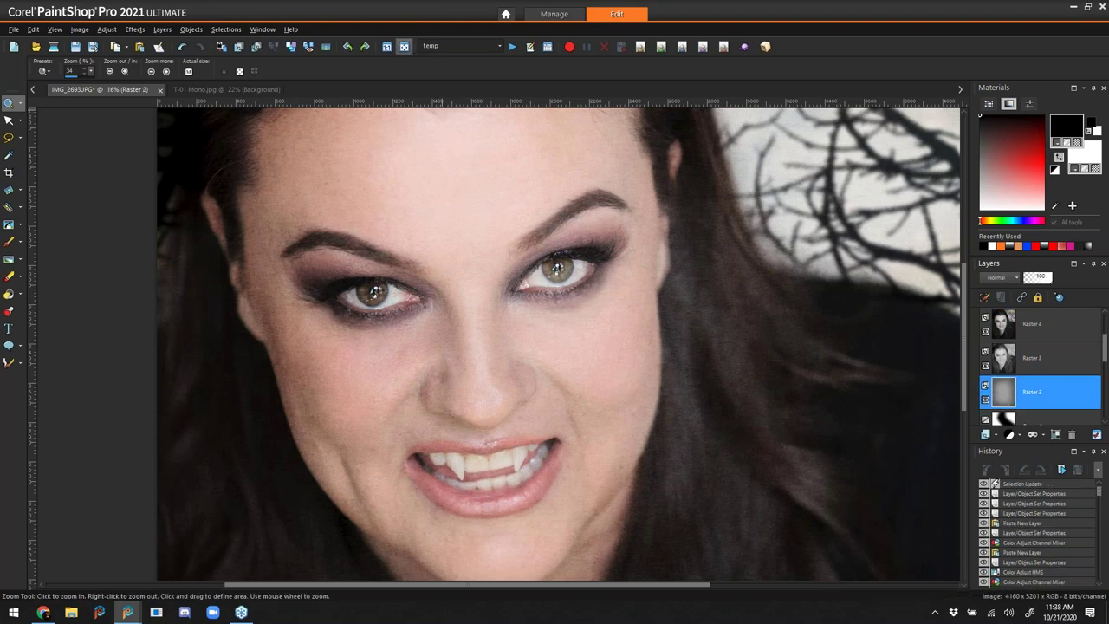
pyautogui.click(404, 46)
pyautogui.click(9, 138)
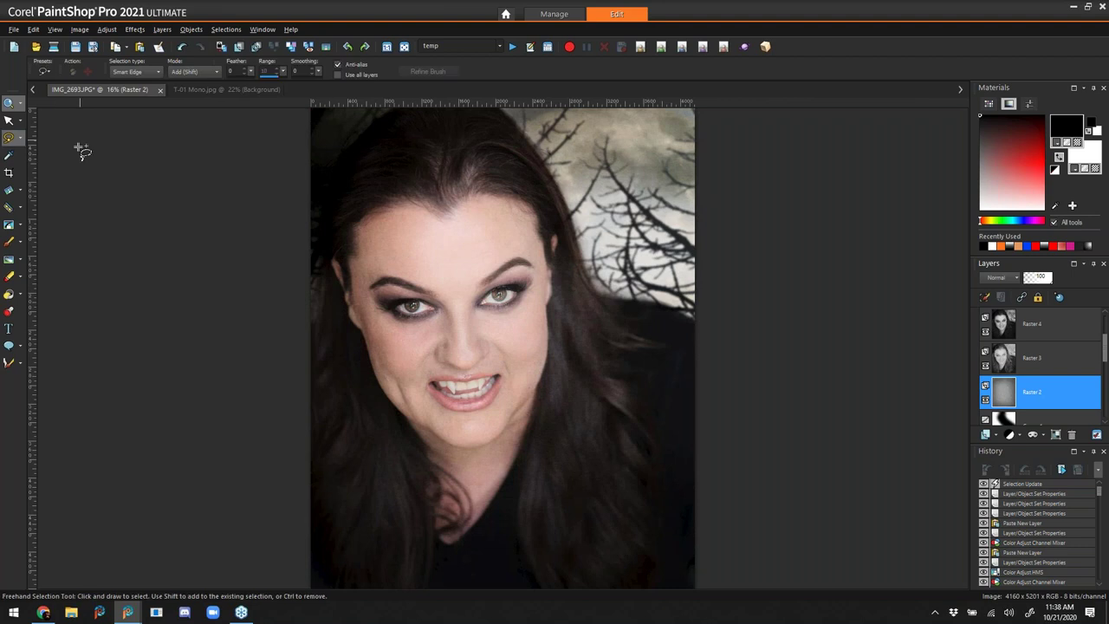
pyautogui.click(136, 72)
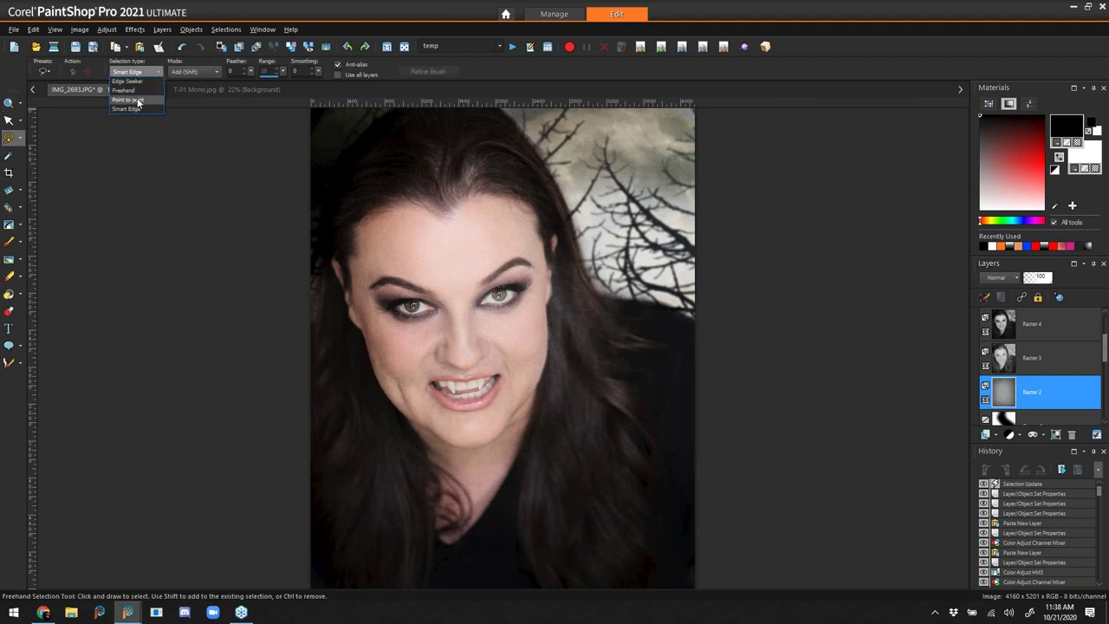
pyautogui.click(130, 100)
pyautogui.click(217, 72)
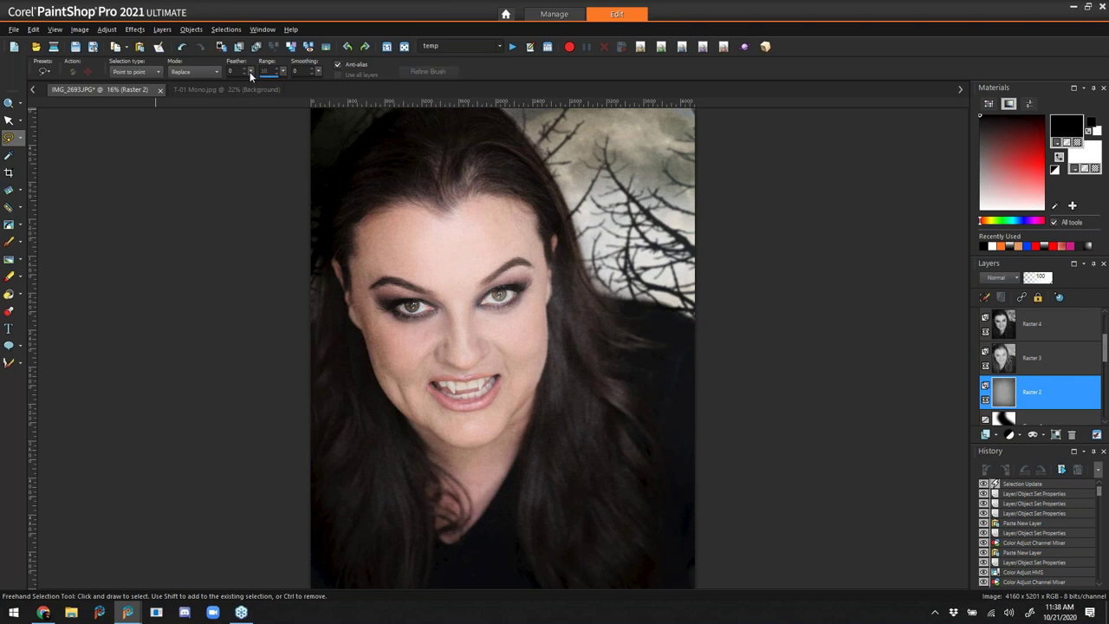
pyautogui.moveTo(250, 71); pyautogui.dragTo(333, 72)
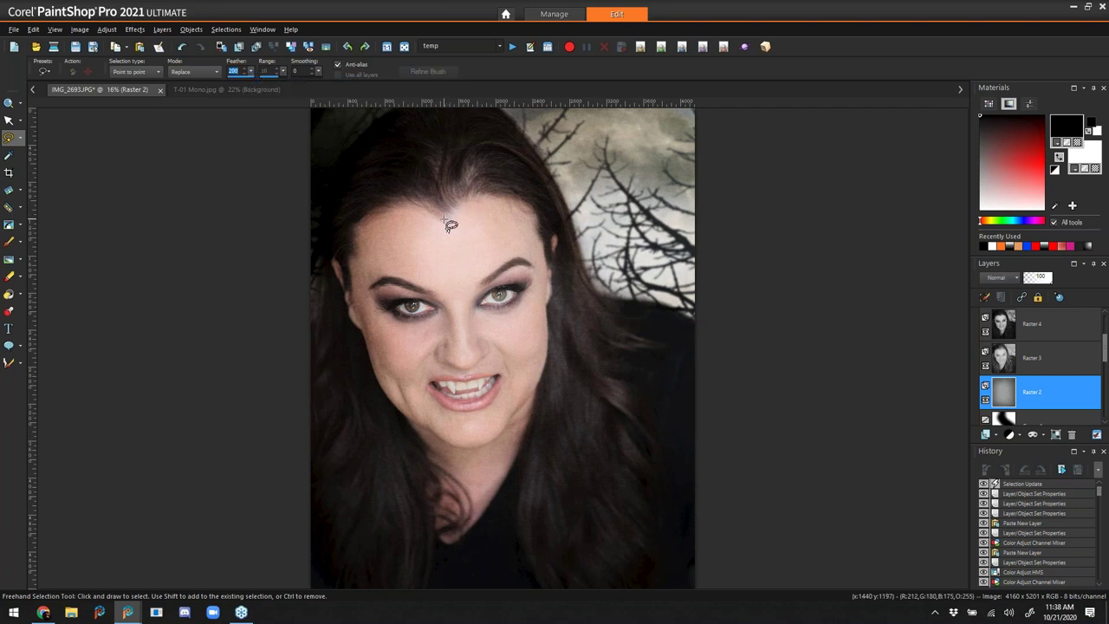
# - Outline the woman's face and neck from the hairline down to the neckline as a closed point-to-point selection
pyautogui.click(498, 187)
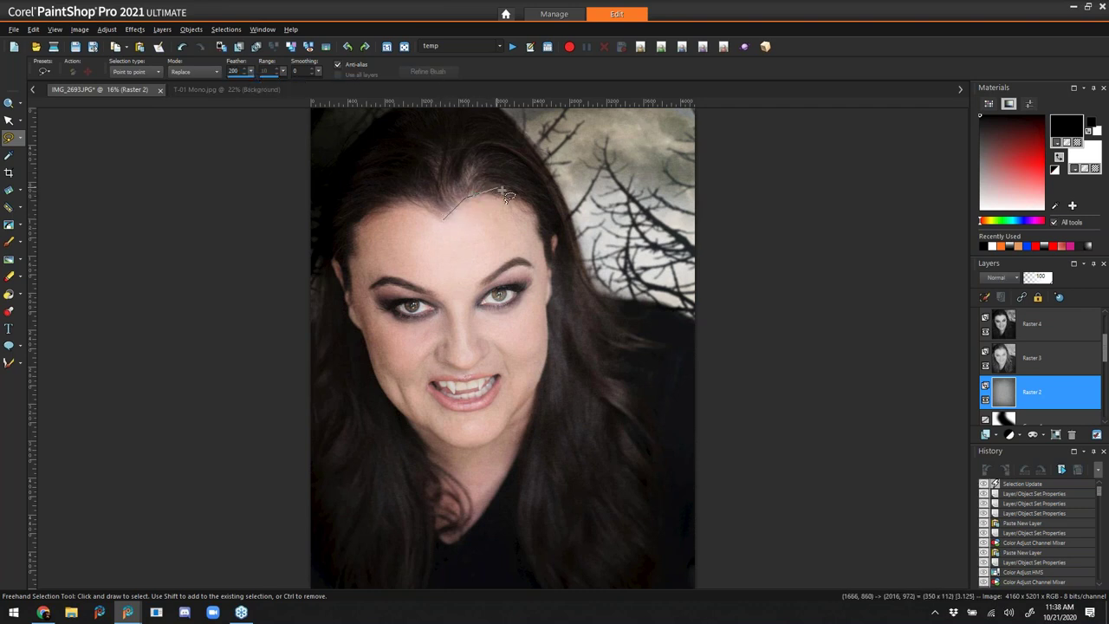
pyautogui.click(549, 292)
pyautogui.click(549, 330)
pyautogui.click(538, 384)
pyautogui.click(512, 458)
pyautogui.click(477, 520)
pyautogui.click(454, 542)
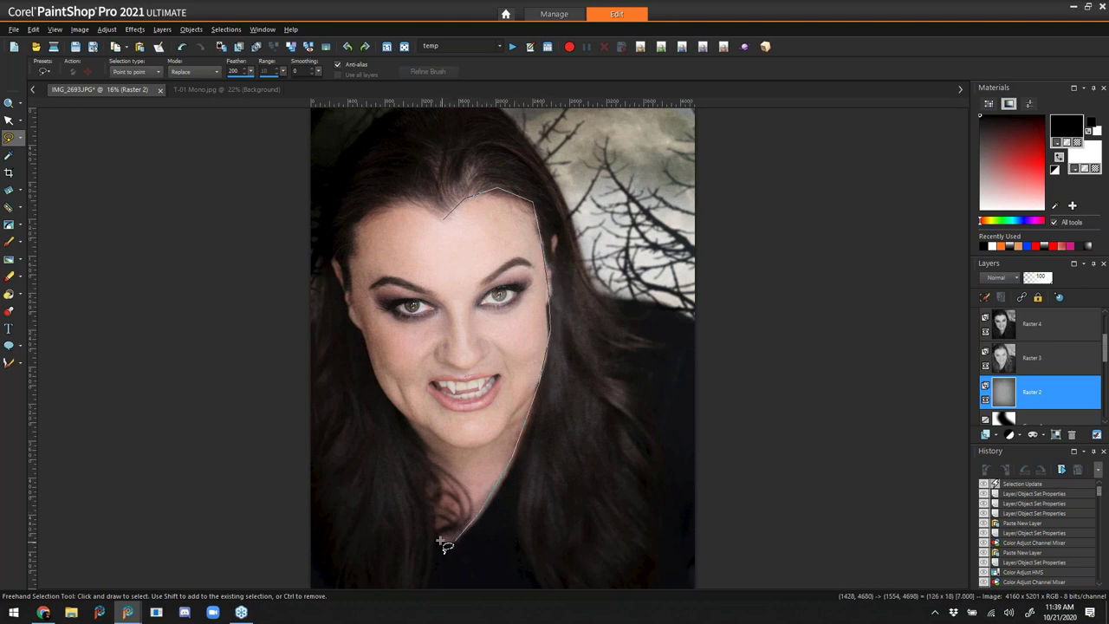
pyautogui.click(401, 414)
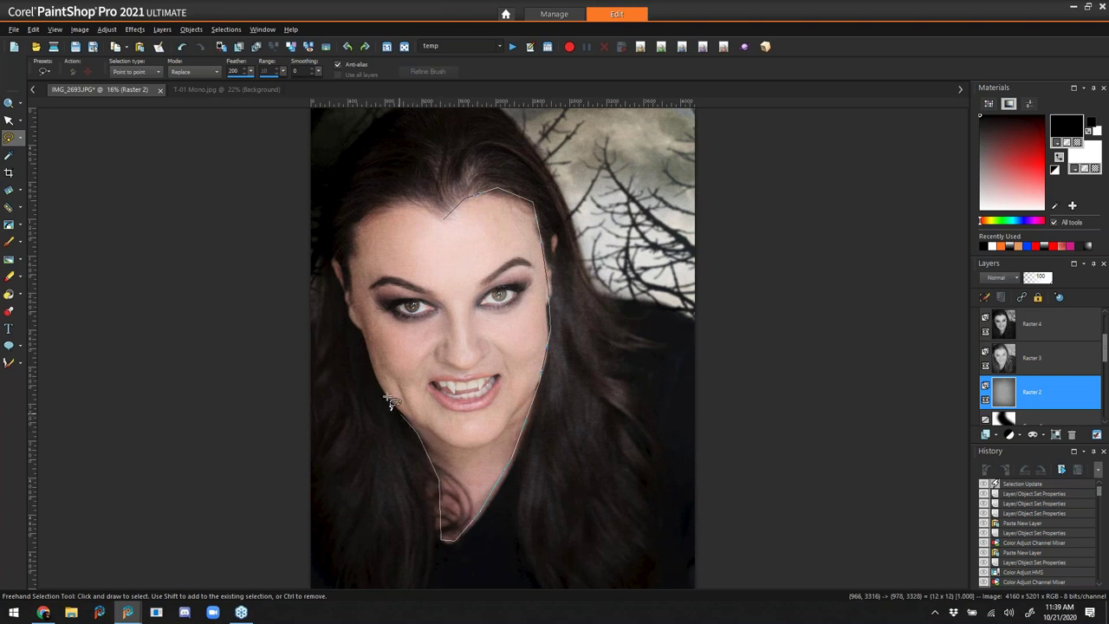
pyautogui.click(370, 358)
pyautogui.click(350, 323)
pyautogui.click(344, 279)
pyautogui.click(399, 200)
pyautogui.click(430, 208)
pyautogui.doubleClick(449, 225)
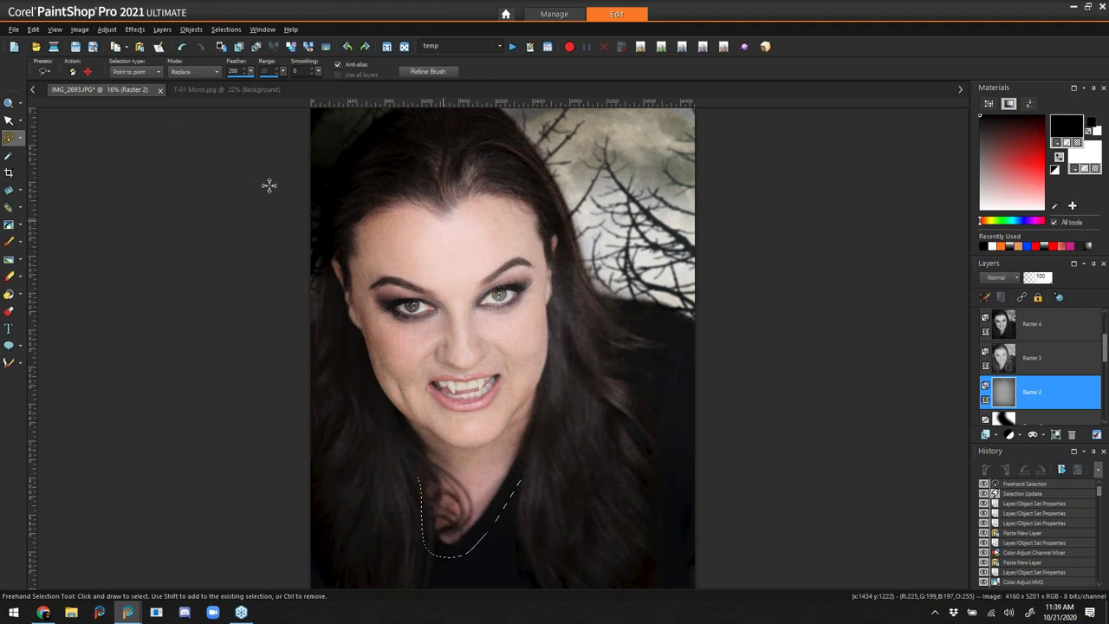
# - Apply a Gaussian Blur with a radius of 100 to the texture layer inside the face selection
pyautogui.click(134, 29)
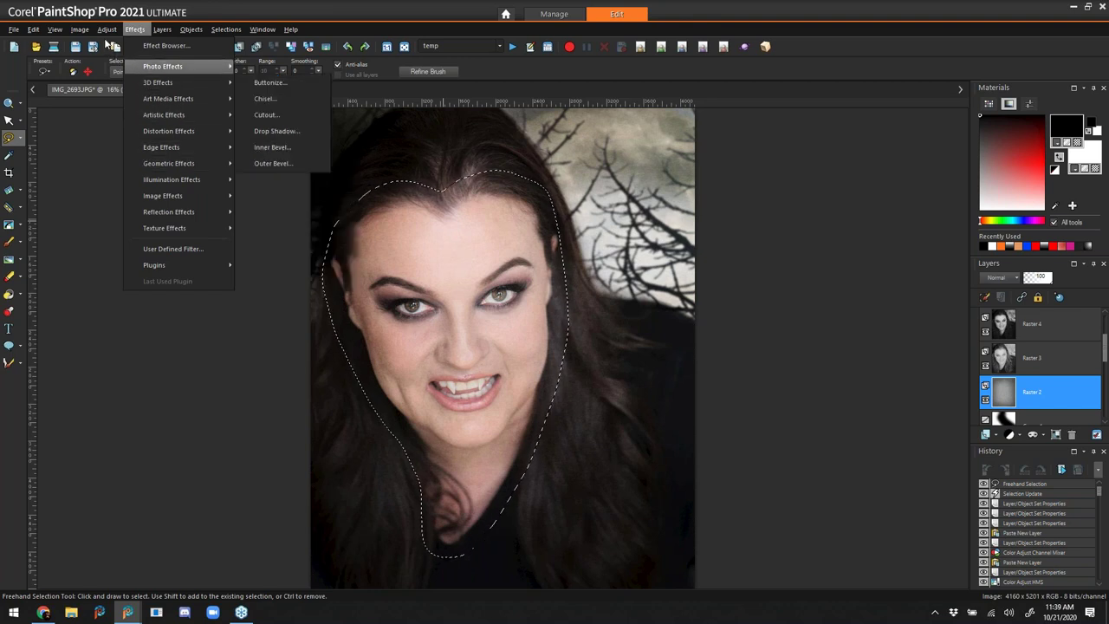
pyautogui.moveTo(107, 28)
pyautogui.moveTo(150, 242)
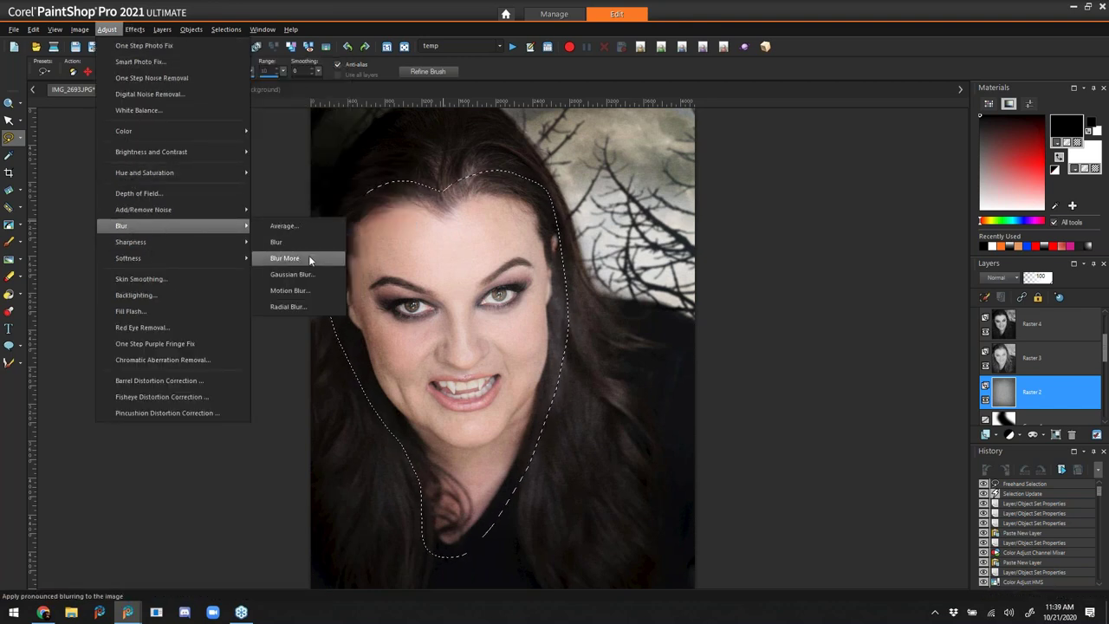
pyautogui.click(293, 274)
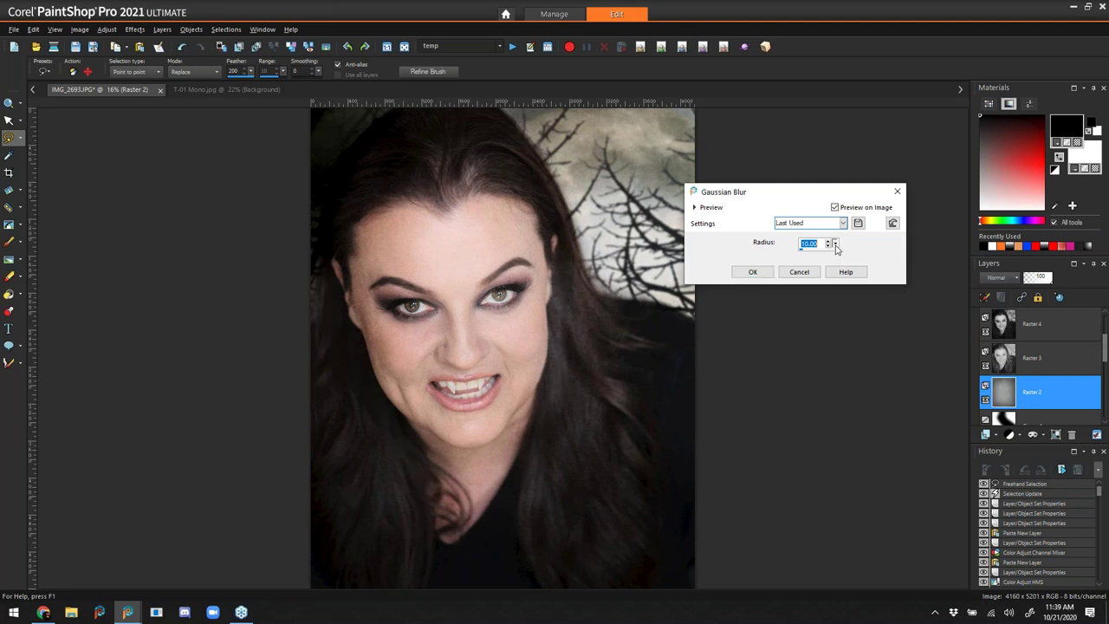
pyautogui.write('100')
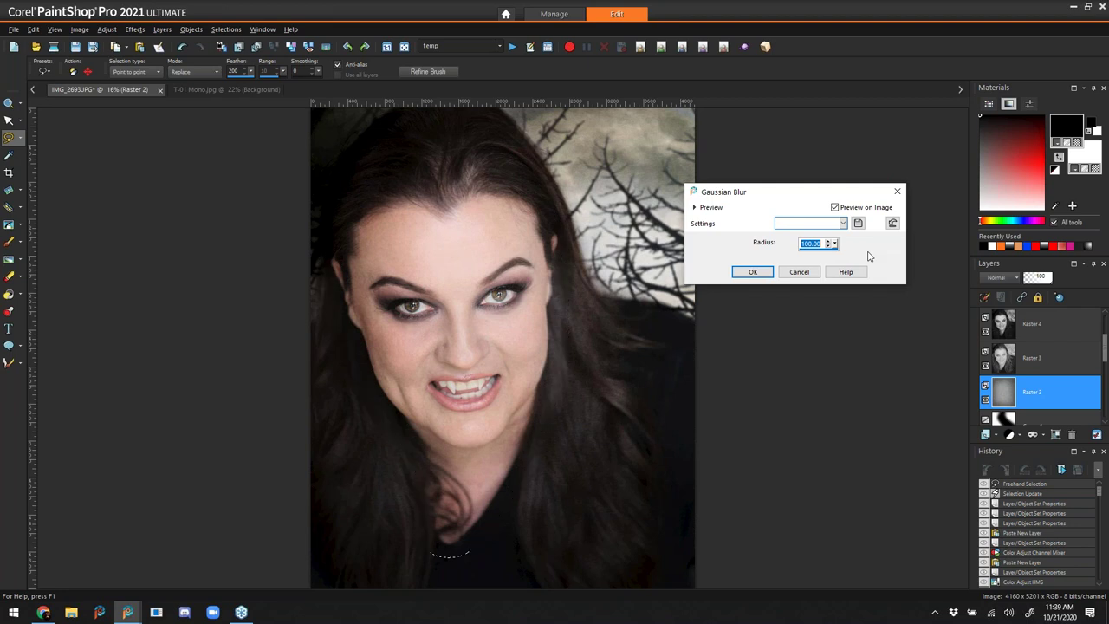
pyautogui.click(751, 272)
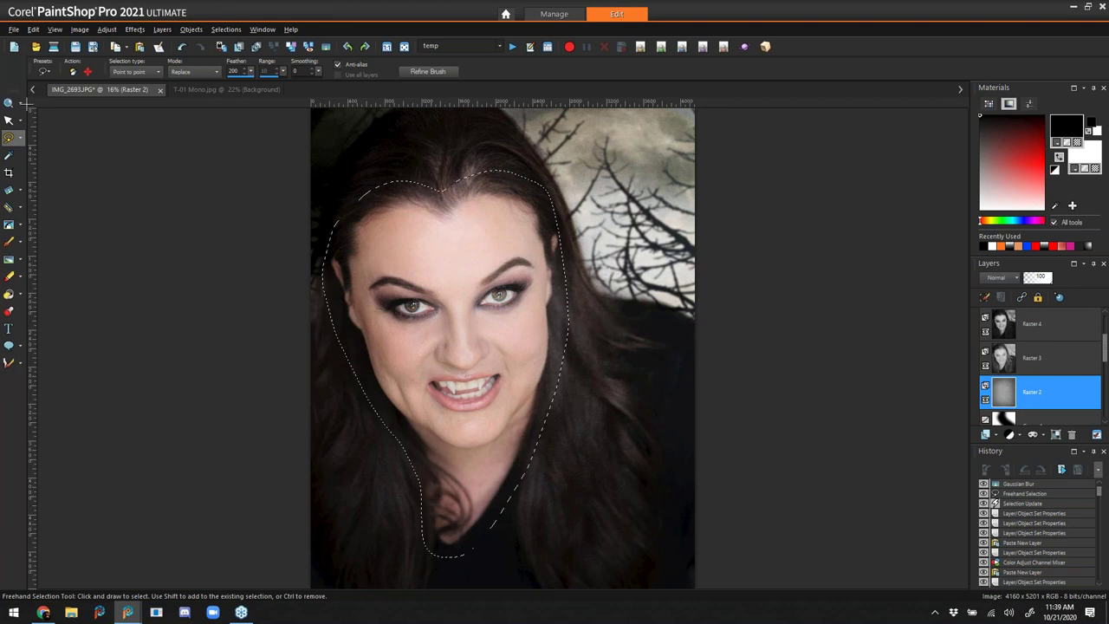
# - Inspect the smoothed face up close, clear the selection and merge all layers into one
pyautogui.click(8, 102)
pyautogui.moveTo(377, 253); pyautogui.dragTo(583, 395)
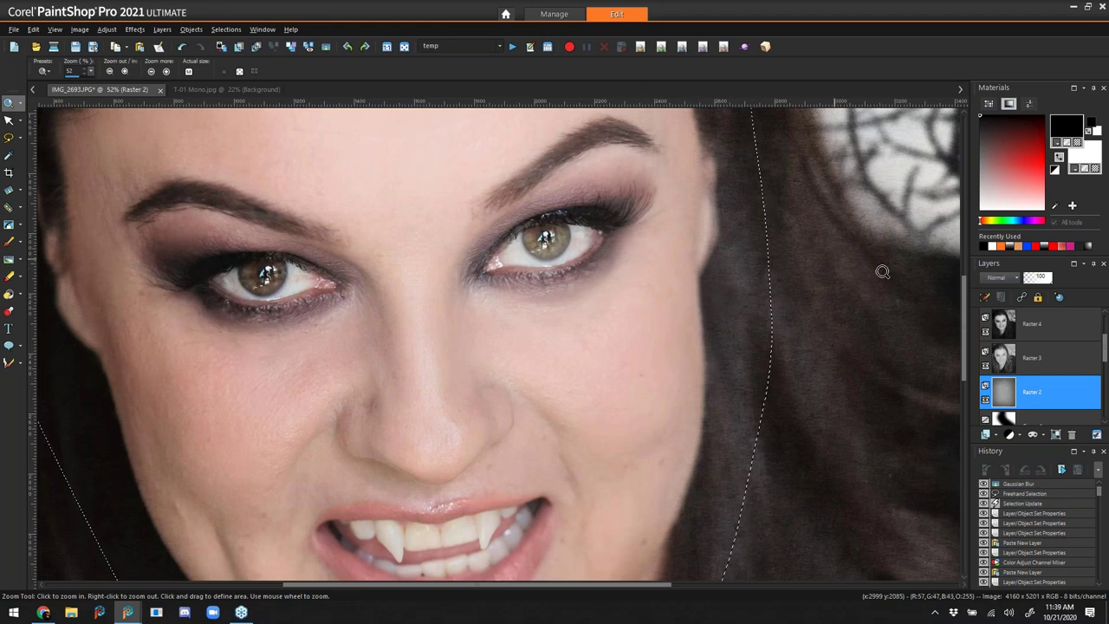
pyautogui.click(9, 136)
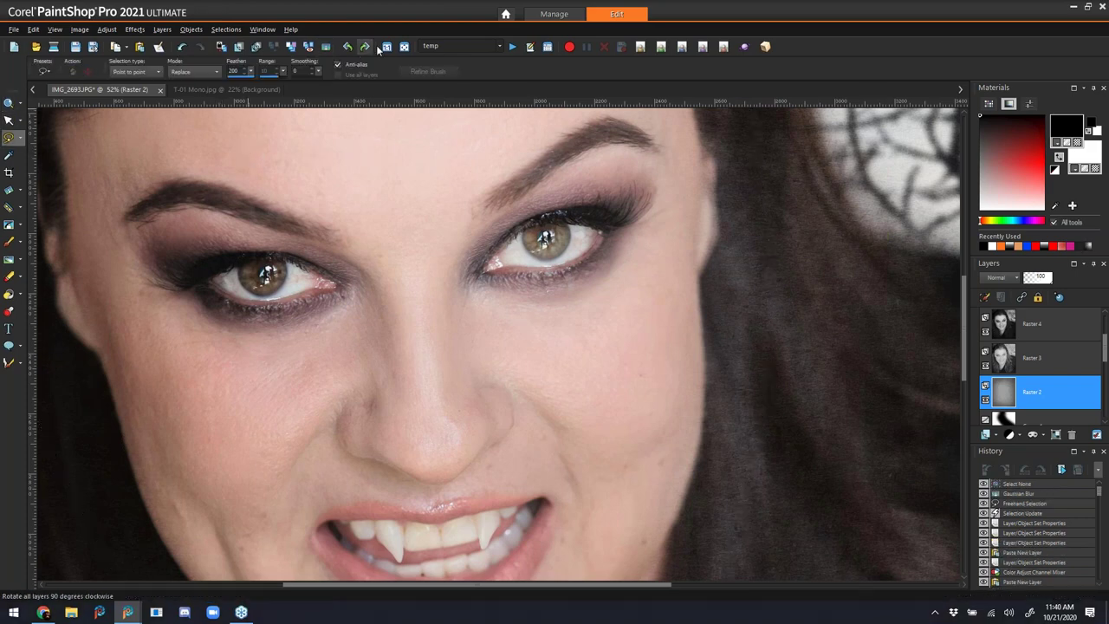
pyautogui.click(404, 46)
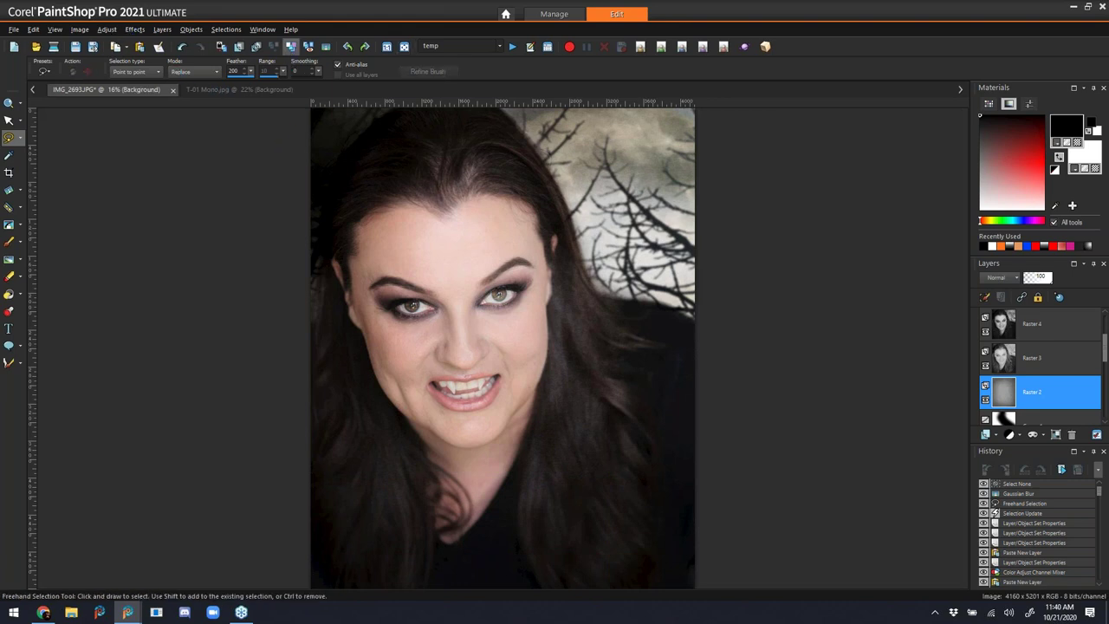
# - Apply a Vignette to the merged portrait, shifting its circular focus area up toward the face and shrinking it slightly
pyautogui.click(134, 29)
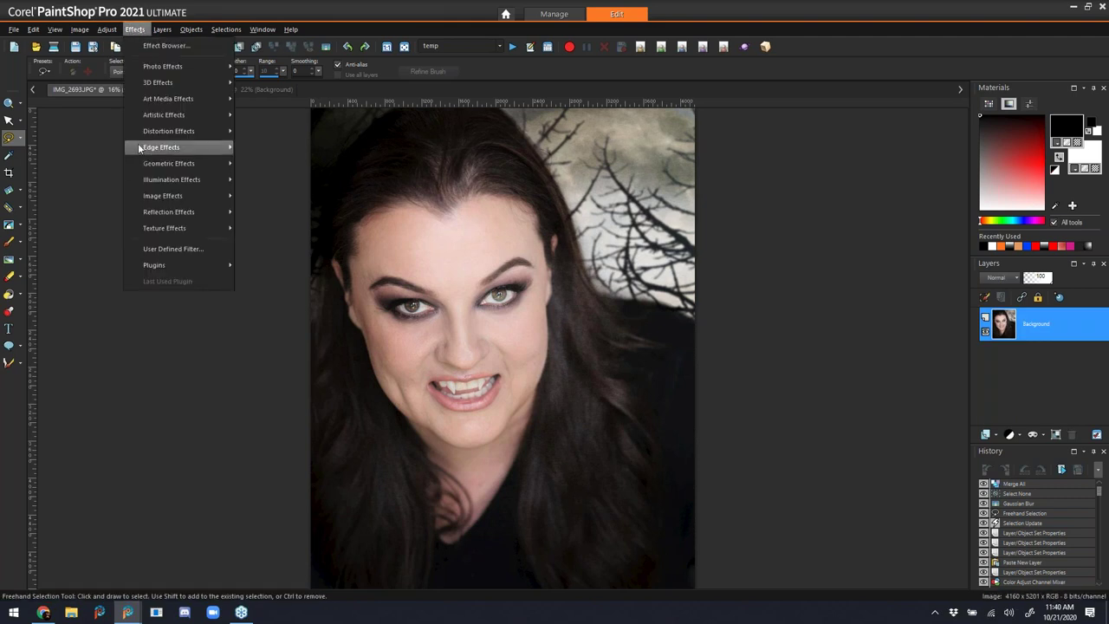
pyautogui.moveTo(103, 31)
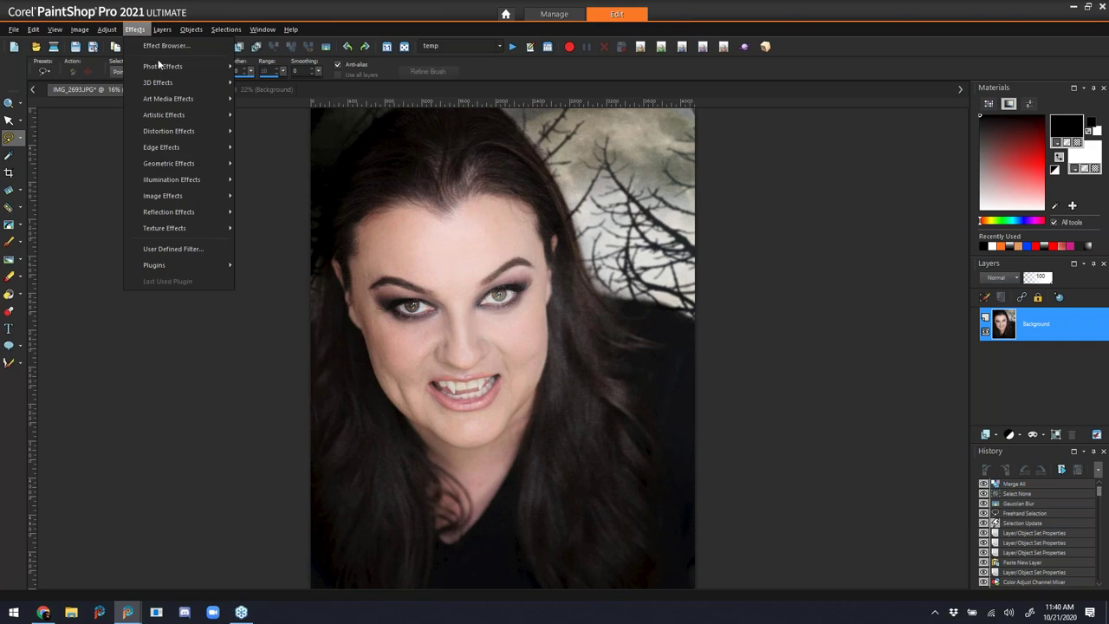
pyautogui.moveTo(181, 67)
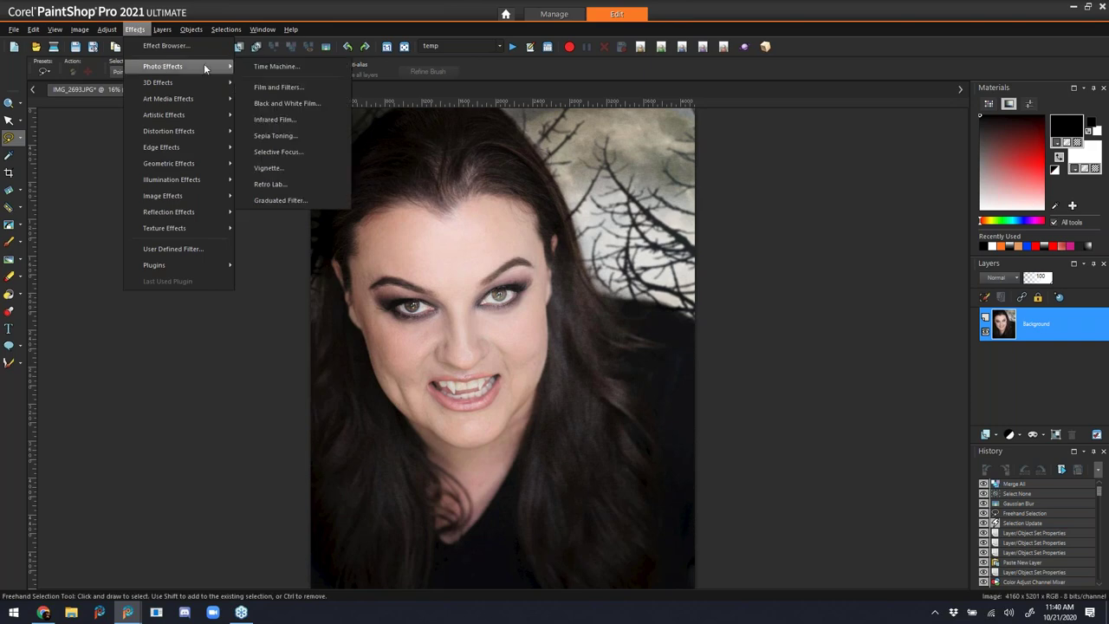
pyautogui.click(308, 168)
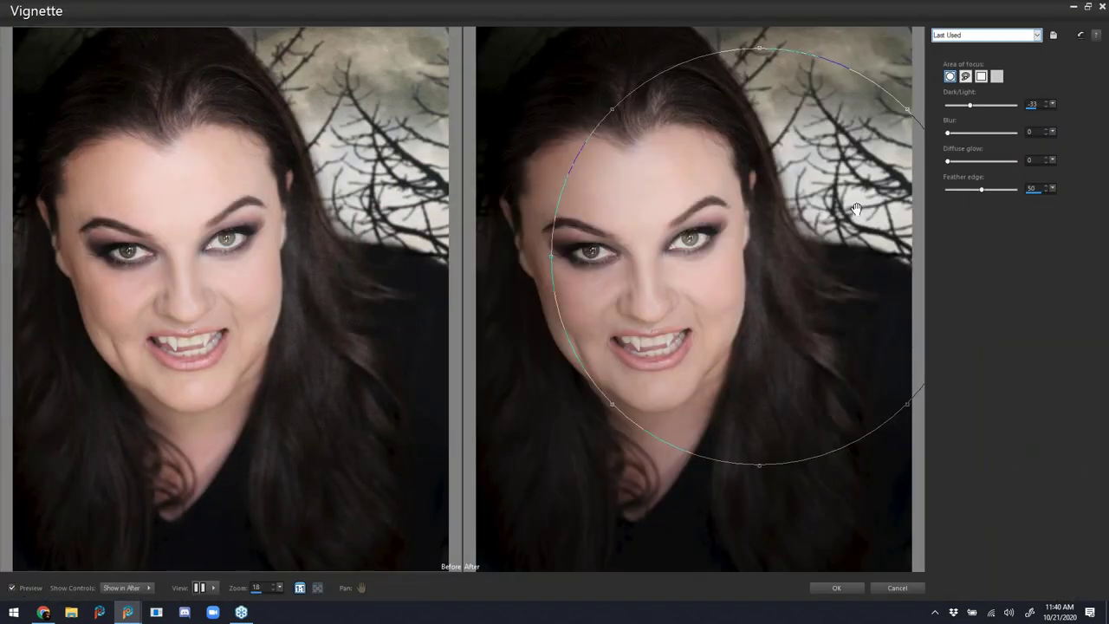
pyautogui.moveTo(769, 242); pyautogui.dragTo(747, 210)
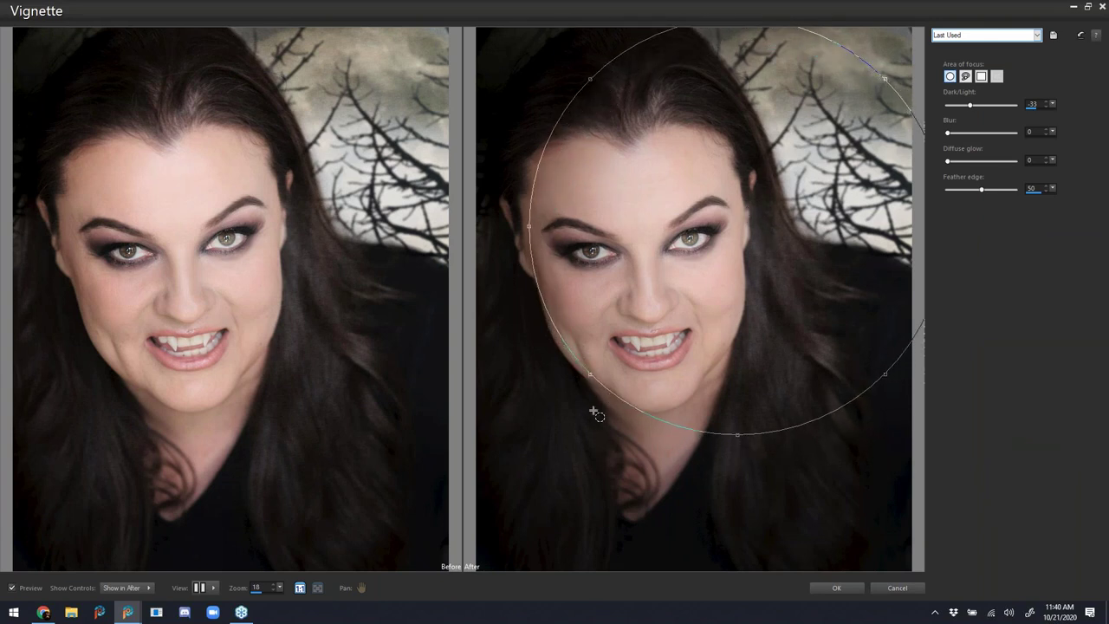
pyautogui.moveTo(590, 374); pyautogui.dragTo(600, 364)
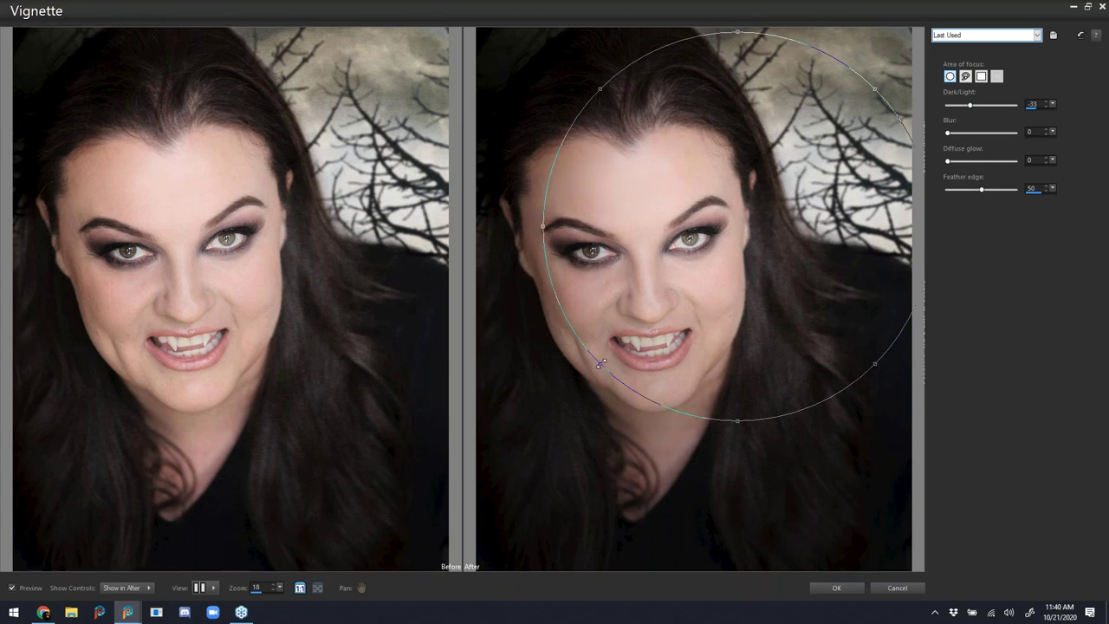
pyautogui.click(836, 589)
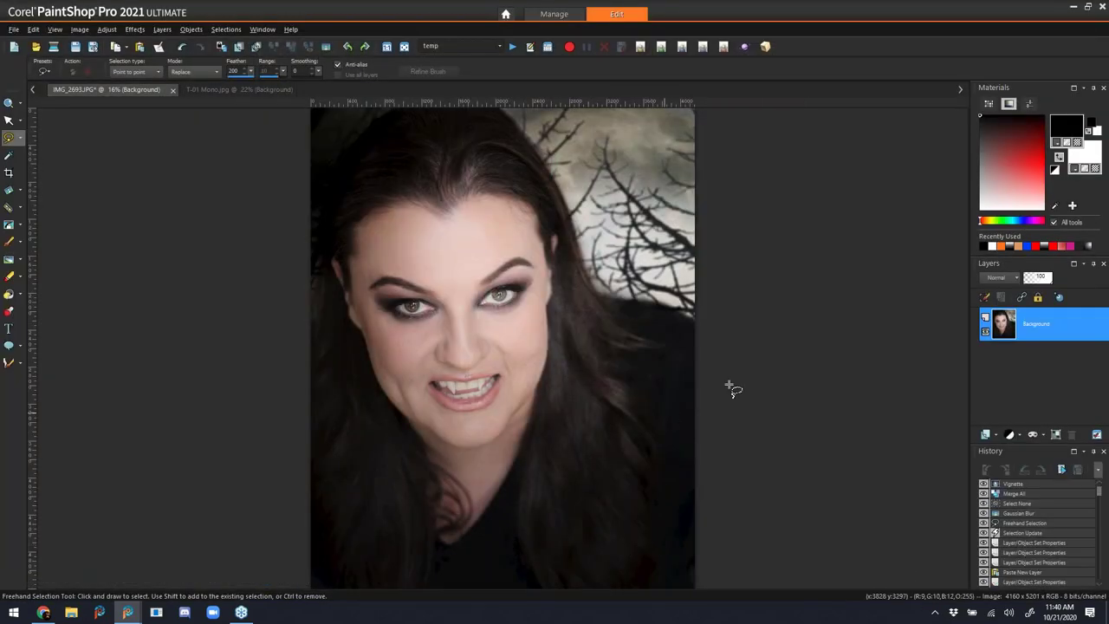
# - Close the vampire portrait without saving its changes, and close the T-01 Mono.jpg texture
pyautogui.click(173, 91)
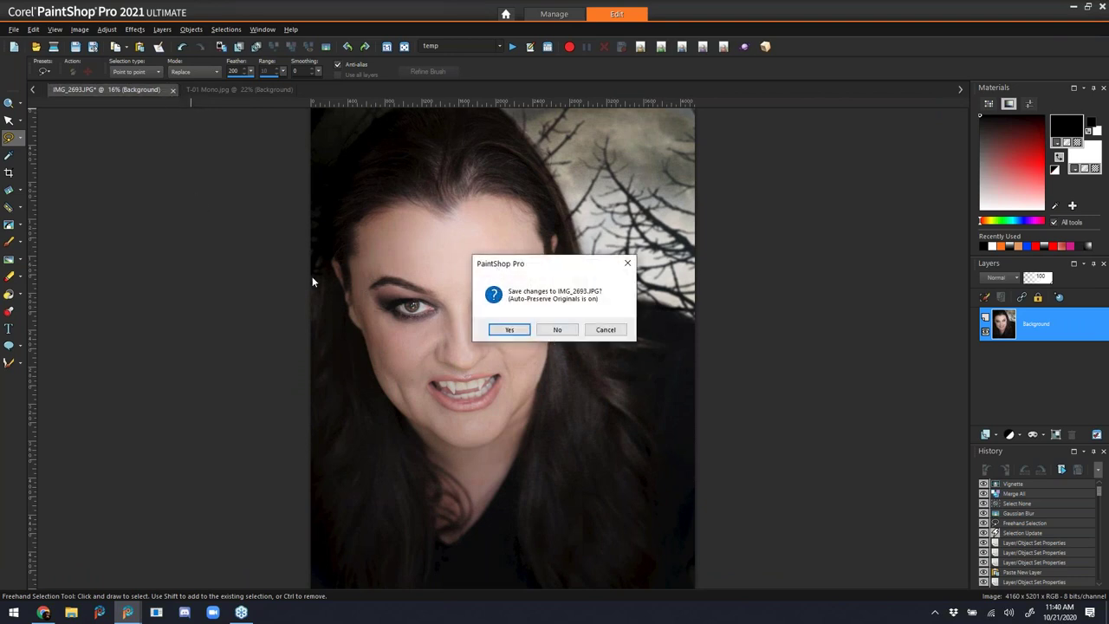
pyautogui.click(557, 329)
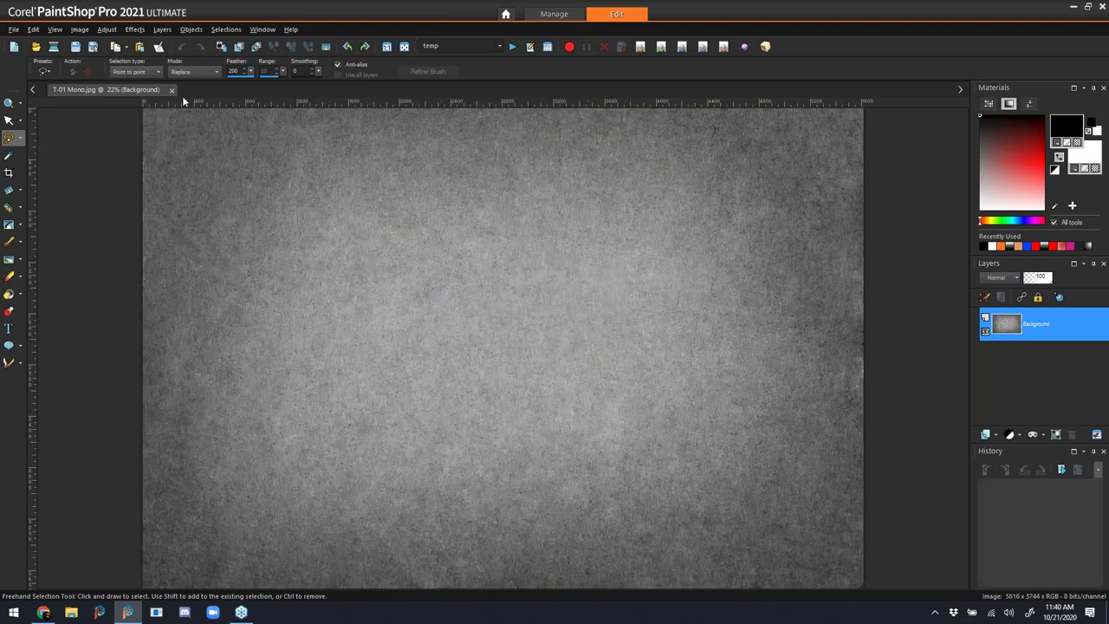
pyautogui.click(171, 90)
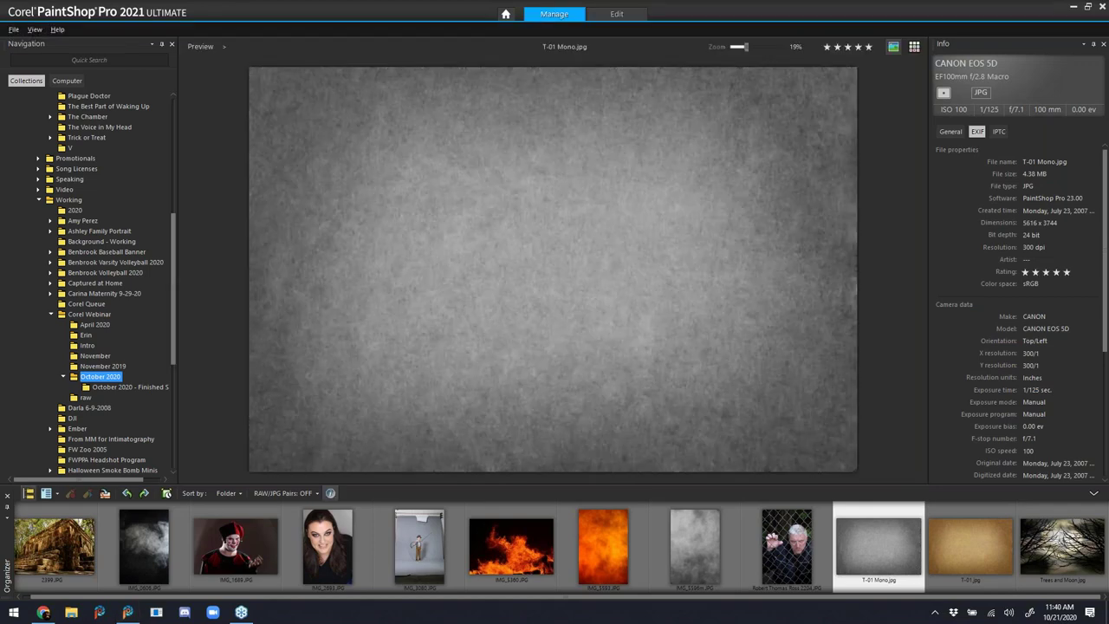
# - Open 2399.JPG, IMG_3080.JPG and T-01.jpg together for editing and bring the boy's photo, IMG_3080.JPG, to the front
pyautogui.click(415, 544)
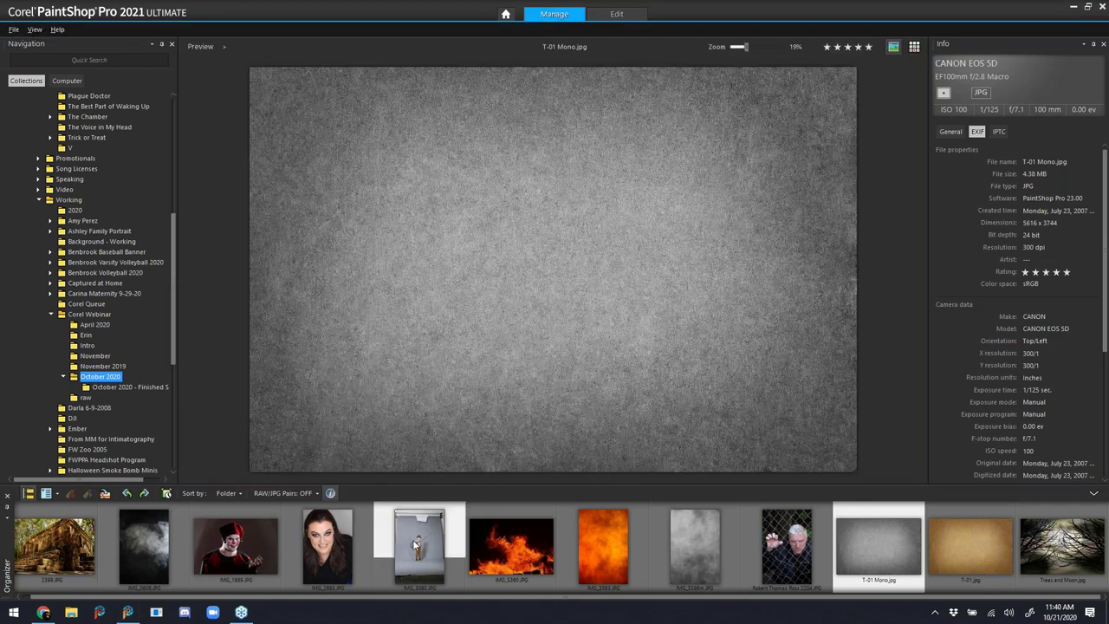
pyautogui.keyDown('ctrl'); pyautogui.click(76, 555); pyautogui.keyUp('ctrl')
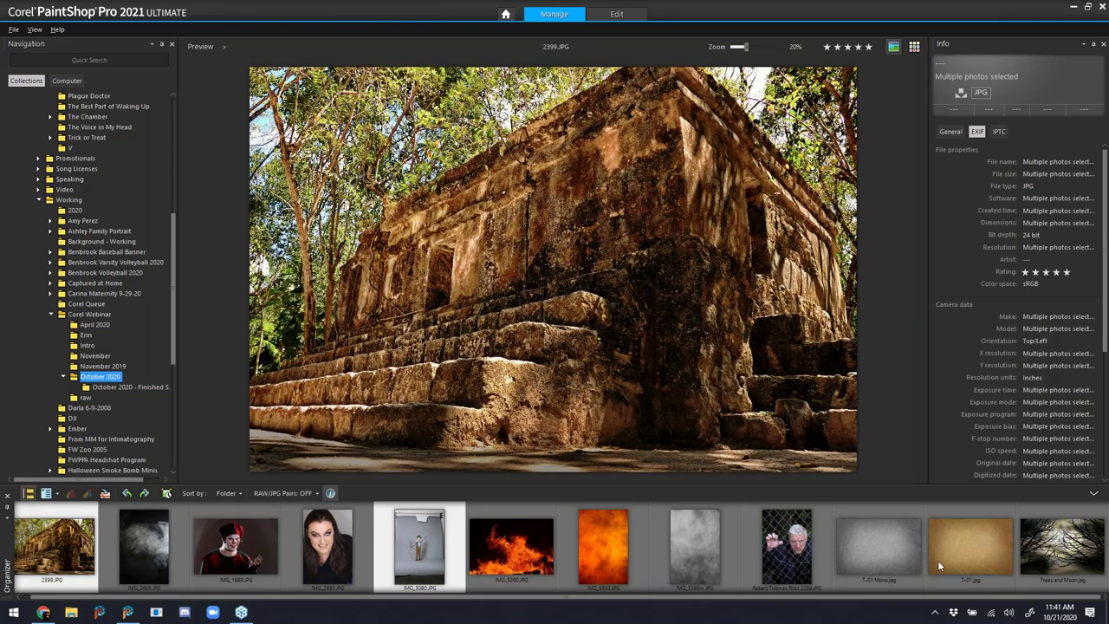
pyautogui.keyDown('ctrl'); pyautogui.click(978, 552); pyautogui.keyUp('ctrl')
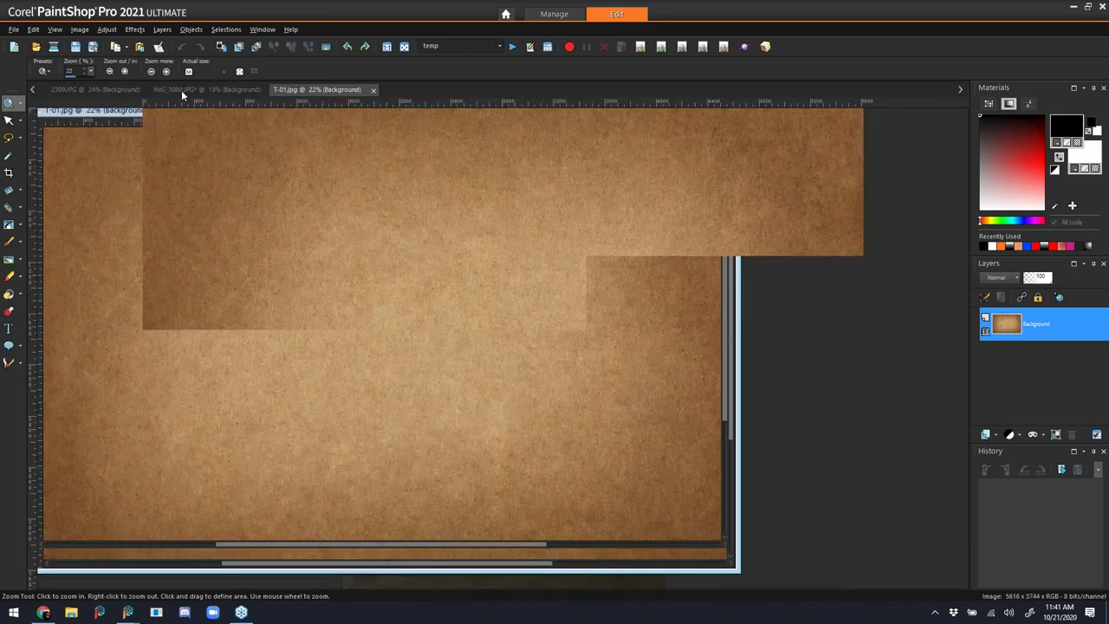
pyautogui.click(217, 90)
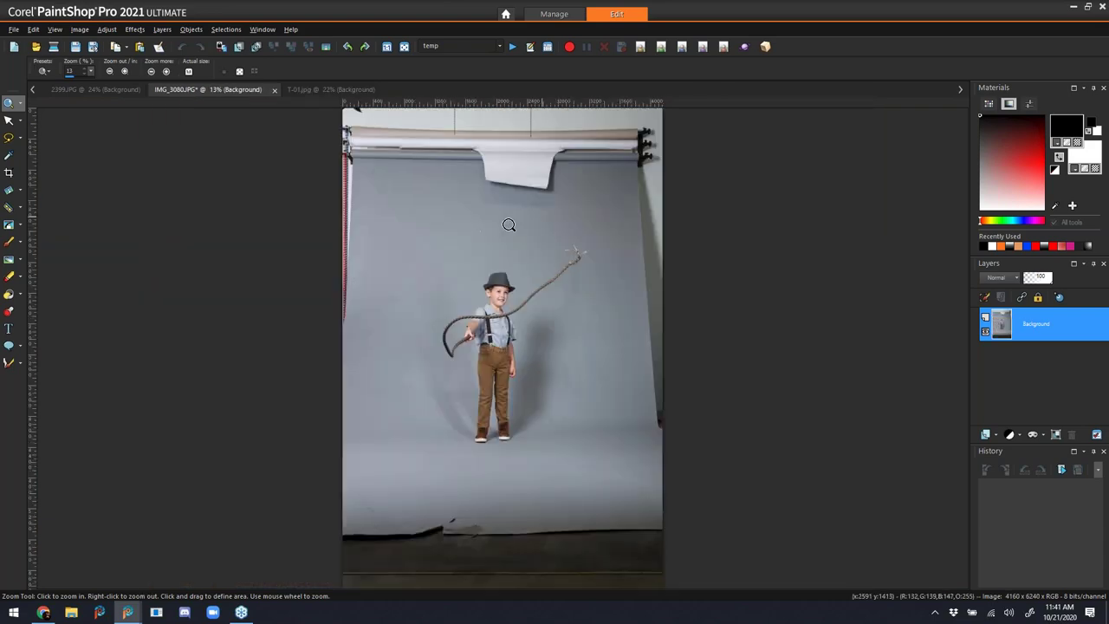
# - Crop the boy's photo to about 3566 x 4459 pixels, framing the boy, his whip and the grey backdrop without the floor edge
pyautogui.click(9, 138)
pyautogui.click(8, 173)
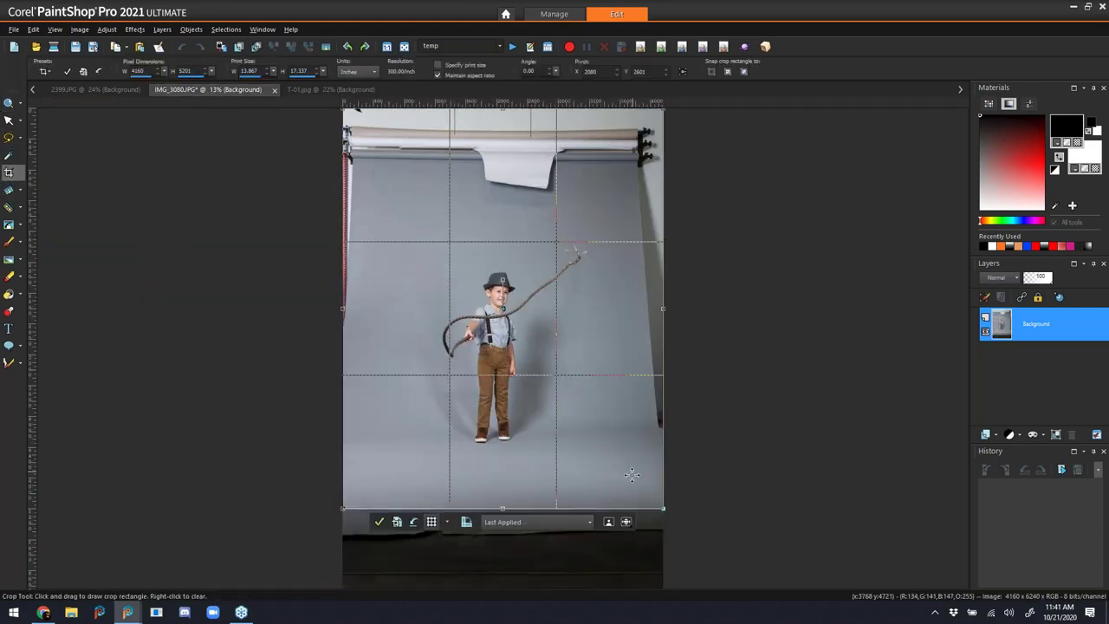
pyautogui.moveTo(663, 508); pyautogui.dragTo(629, 478)
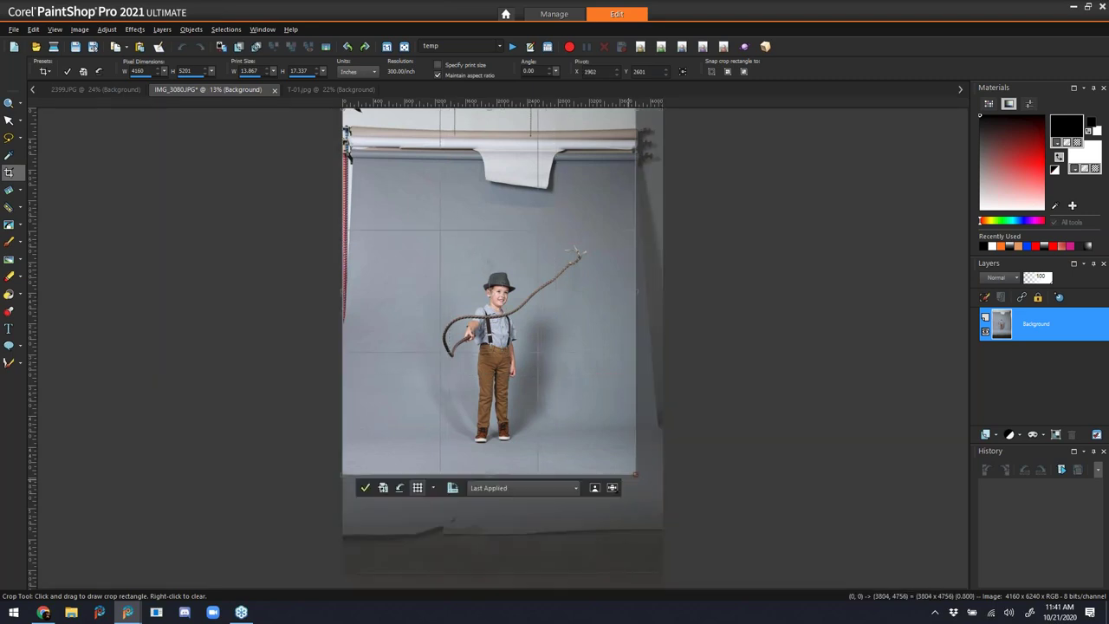
pyautogui.moveTo(577, 398); pyautogui.dragTo(584, 455)
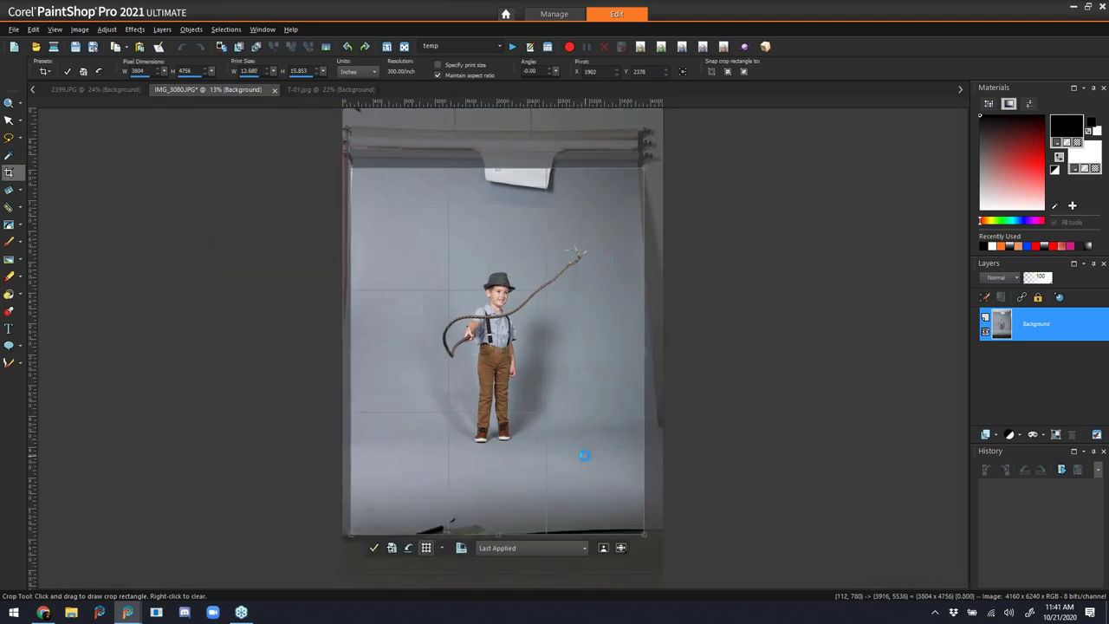
pyautogui.moveTo(644, 533); pyautogui.dragTo(618, 500)
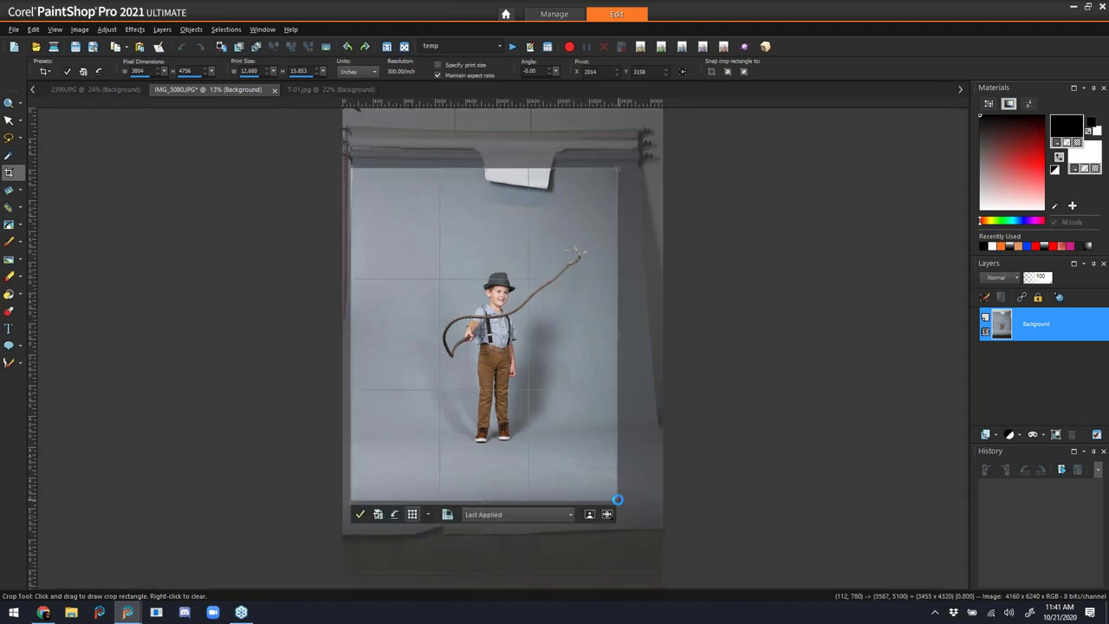
pyautogui.moveTo(585, 466); pyautogui.dragTo(591, 465)
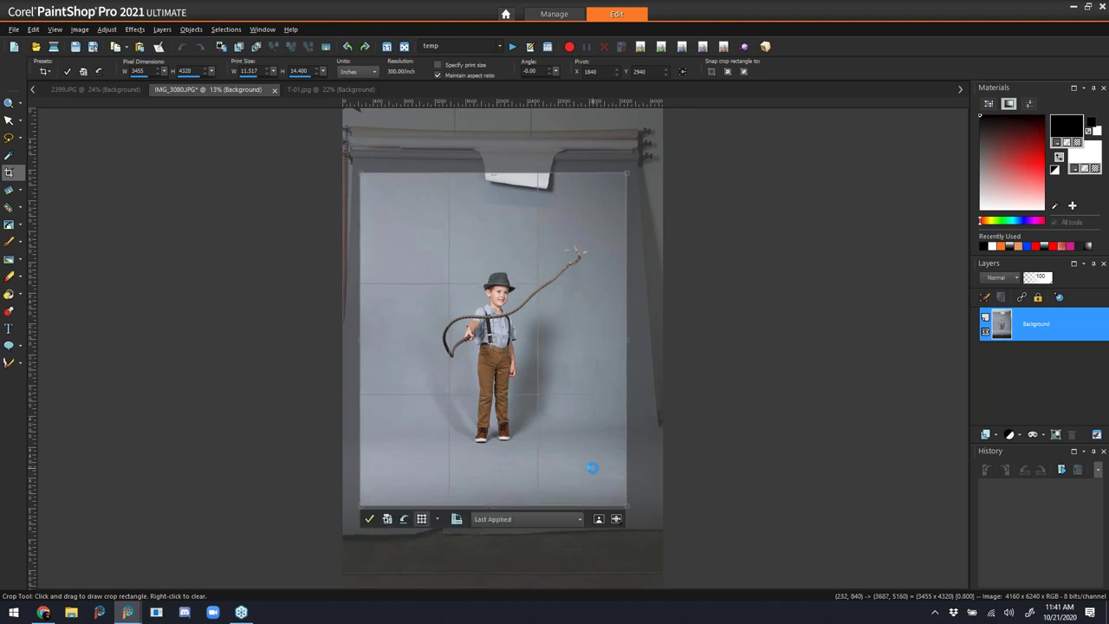
pyautogui.moveTo(626, 506); pyautogui.dragTo(635, 516)
pyautogui.moveTo(591, 443); pyautogui.dragTo(585, 428)
pyautogui.click(369, 516)
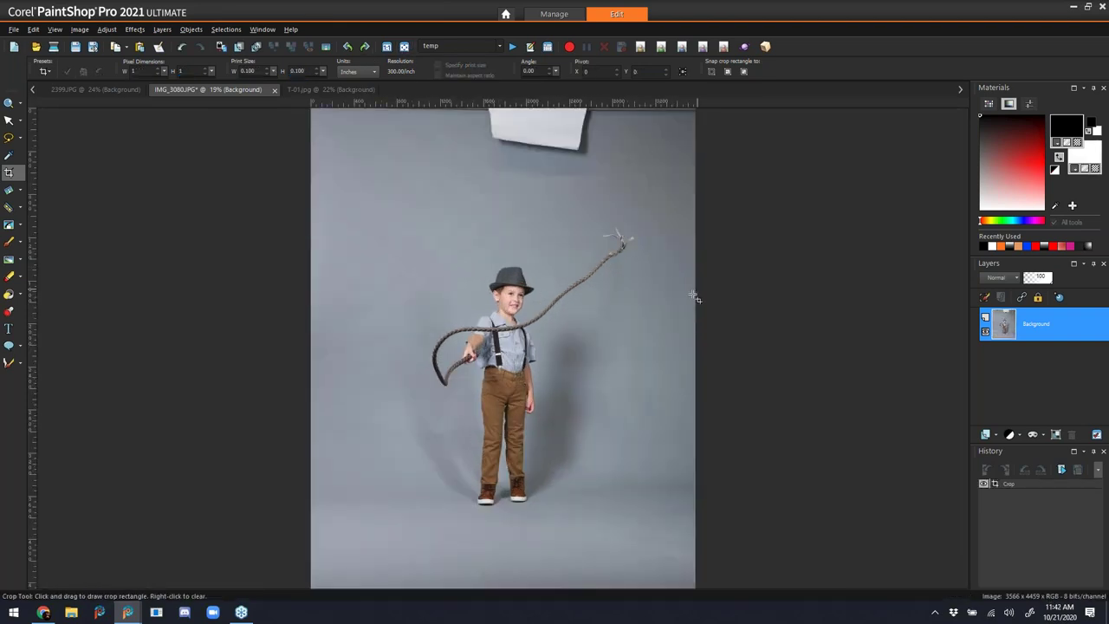
# - Set the rectangular selection's feather to 0 and select a full-width strip of plain backdrop between the hanging paper and the whip
pyautogui.click(18, 139)
pyautogui.click(61, 137)
pyautogui.click(725, 214)
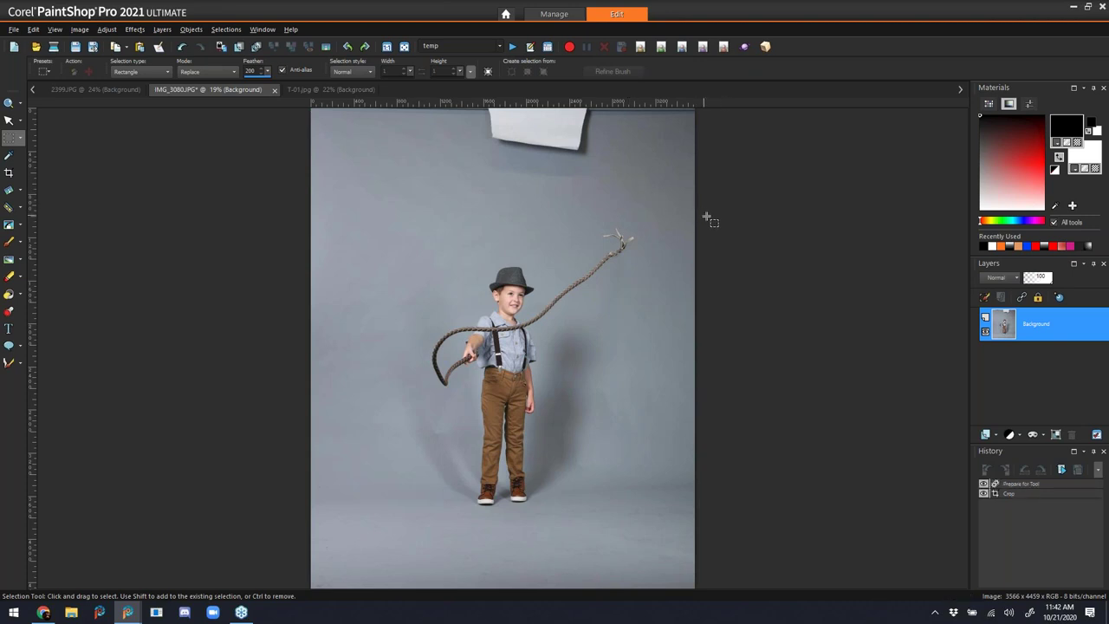
pyautogui.moveTo(706, 216); pyautogui.dragTo(291, 174)
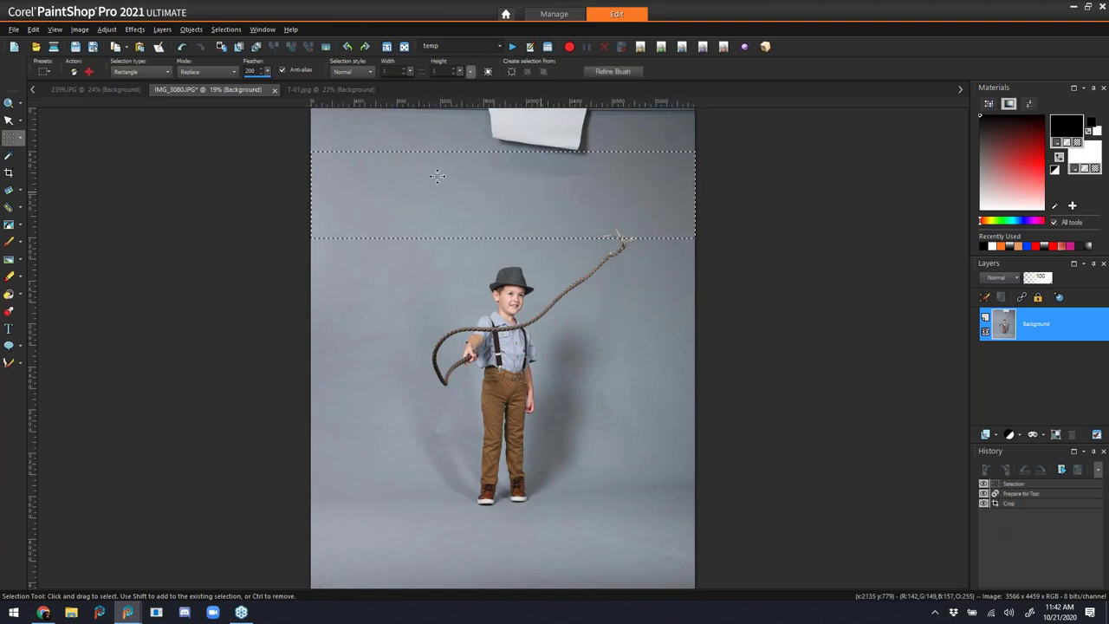
pyautogui.moveTo(267, 75); pyautogui.dragTo(177, 96)
pyautogui.hotkey('ctrl', 'd')
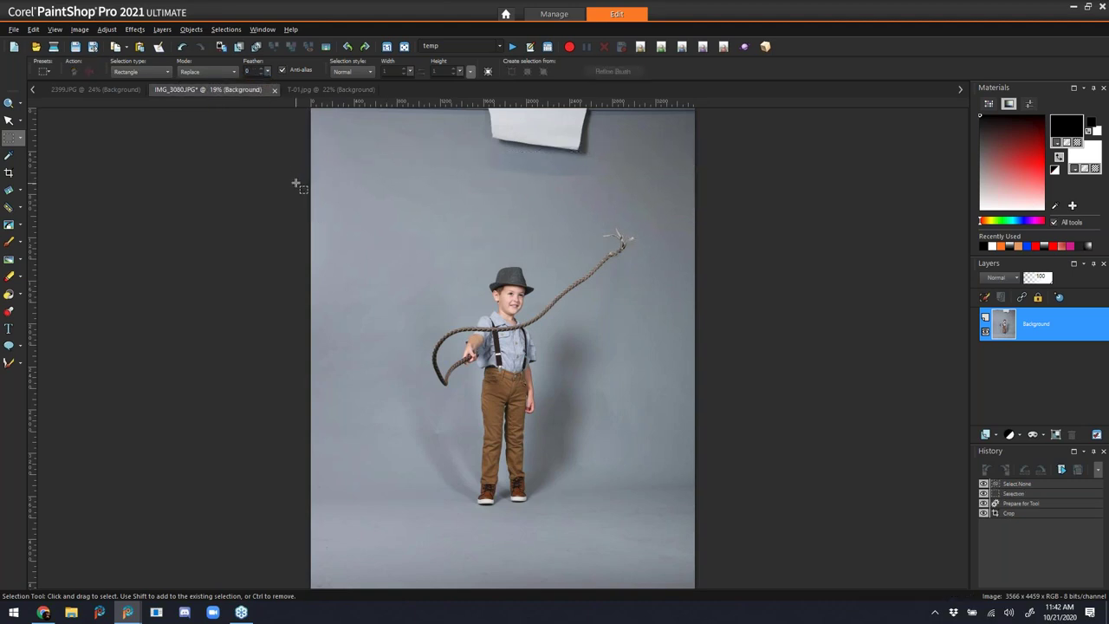
pyautogui.moveTo(296, 182); pyautogui.dragTo(716, 223)
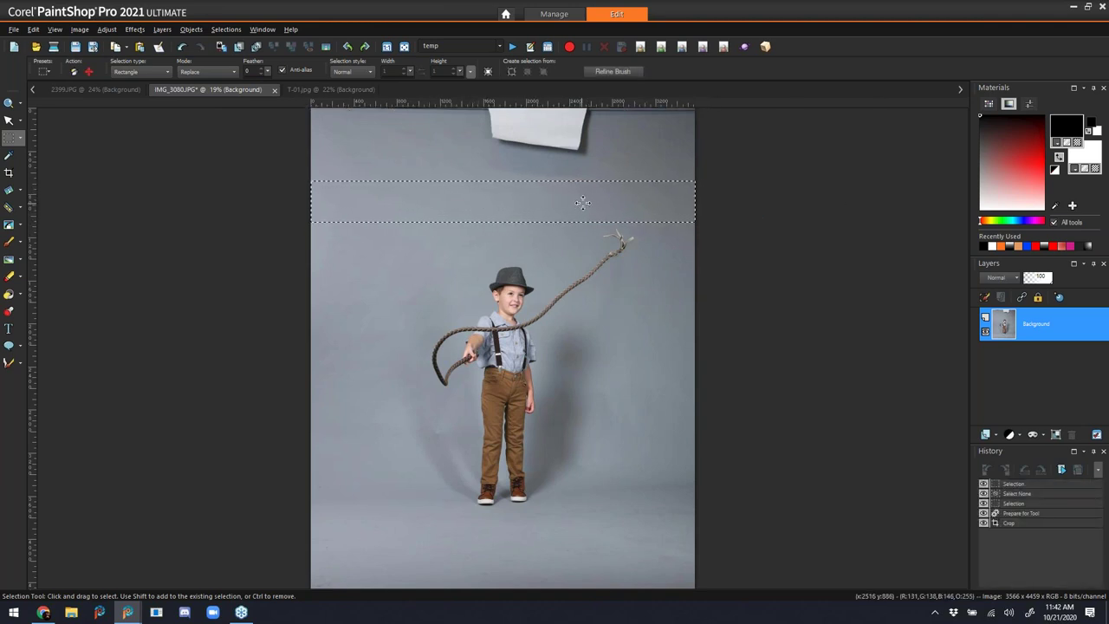
# - Stretch the selected backdrop strip up past the canvas edge to cover the white paper, deselect it and merge it down
pyautogui.click(9, 120)
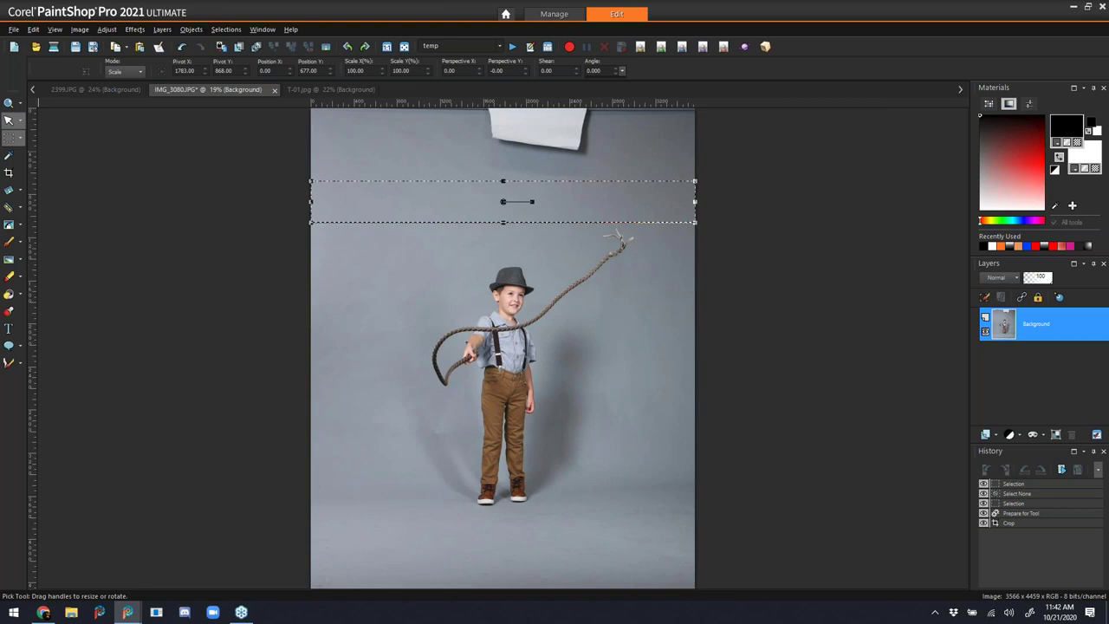
pyautogui.click(503, 178)
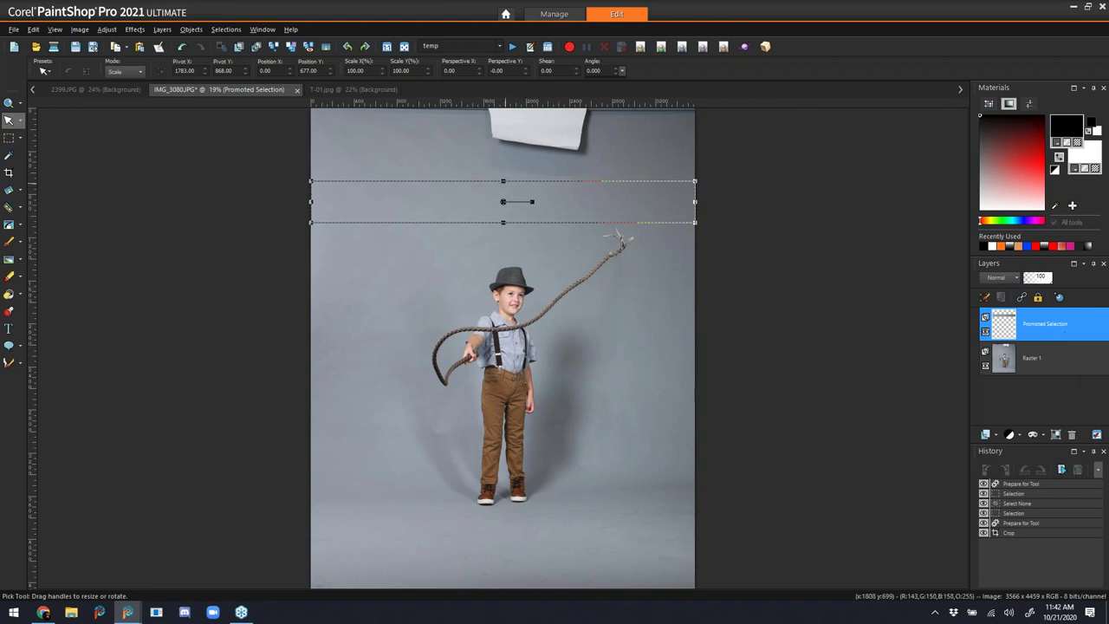
pyautogui.moveTo(504, 180); pyautogui.dragTo(499, 103)
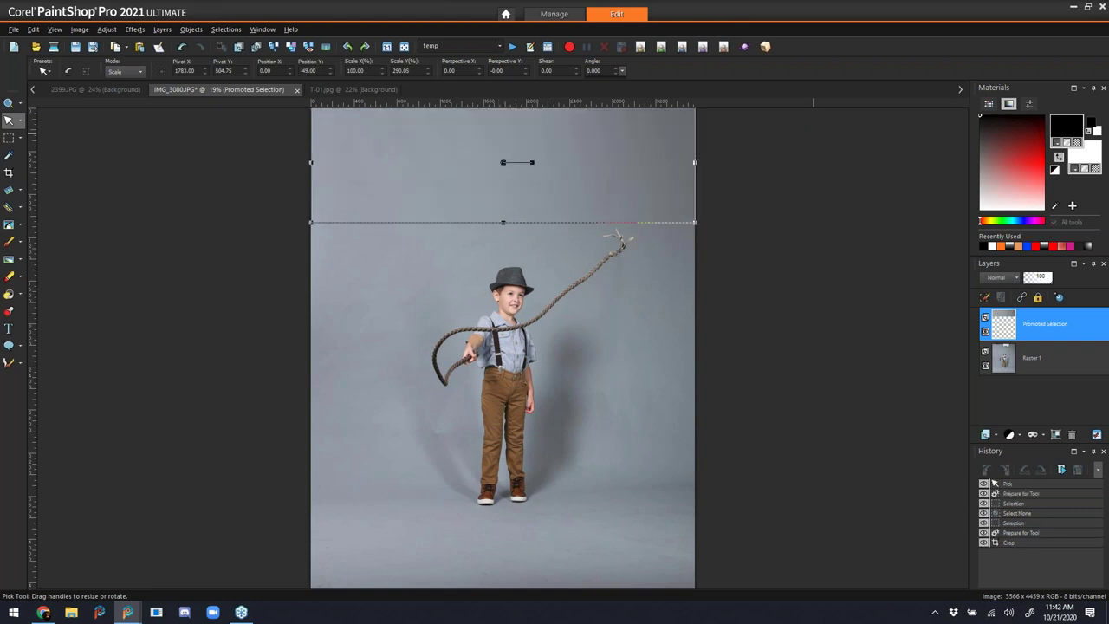
pyautogui.click(8, 136)
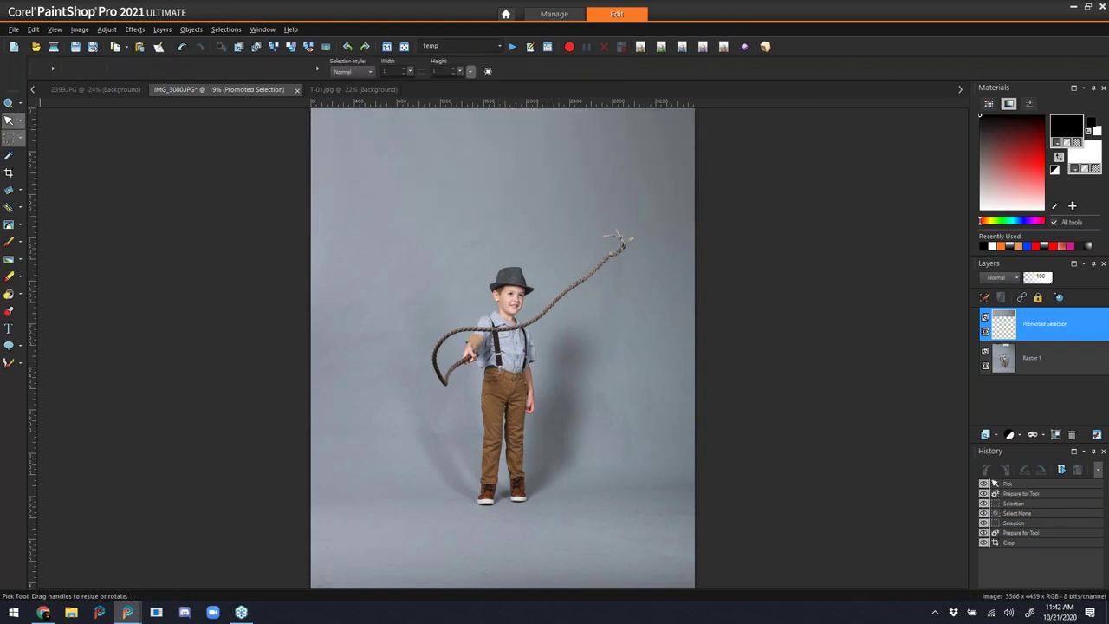
pyautogui.click(272, 46)
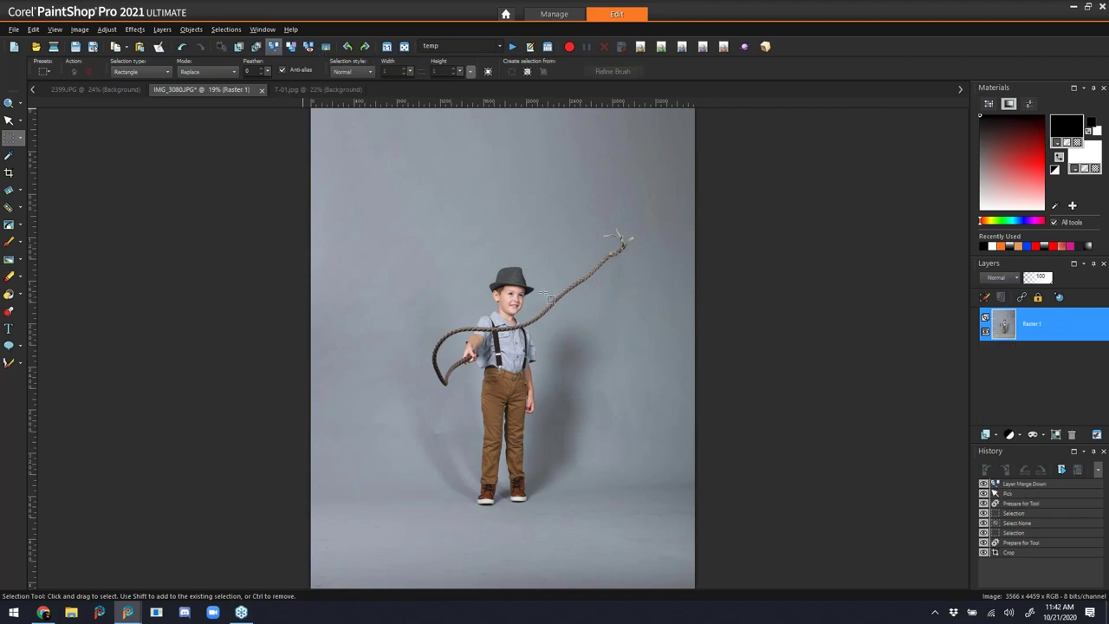
# - Copy the ruins image 2399.JPG into the boy's photo as a new layer beneath the boy layer and hide the boy layer
pyautogui.click(108, 89)
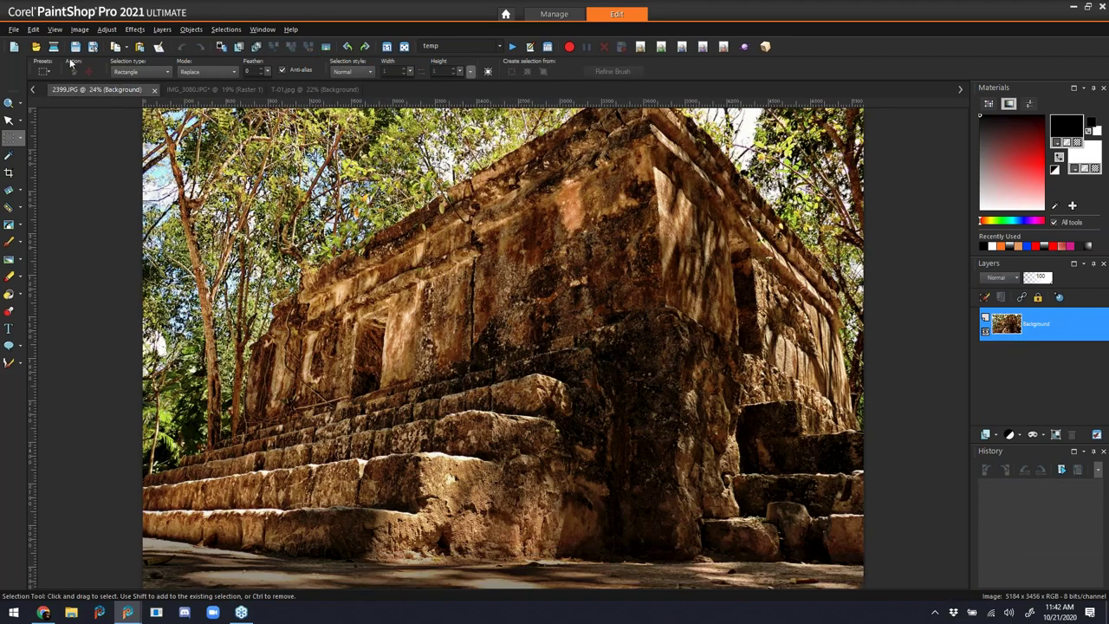
pyautogui.click(208, 91)
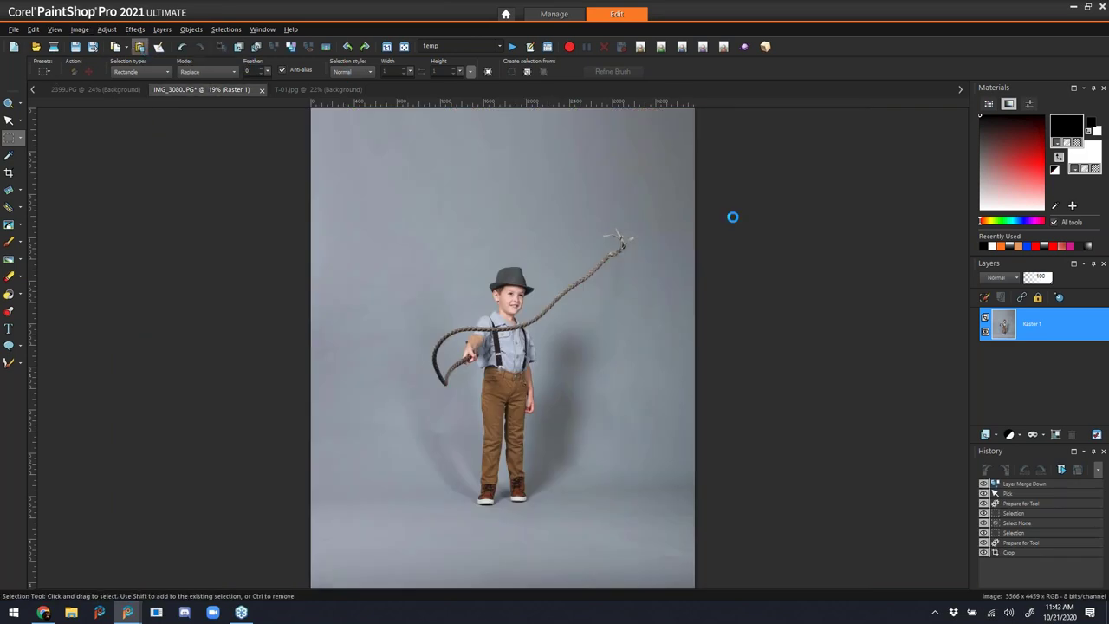
pyautogui.moveTo(1044, 323); pyautogui.dragTo(1048, 378)
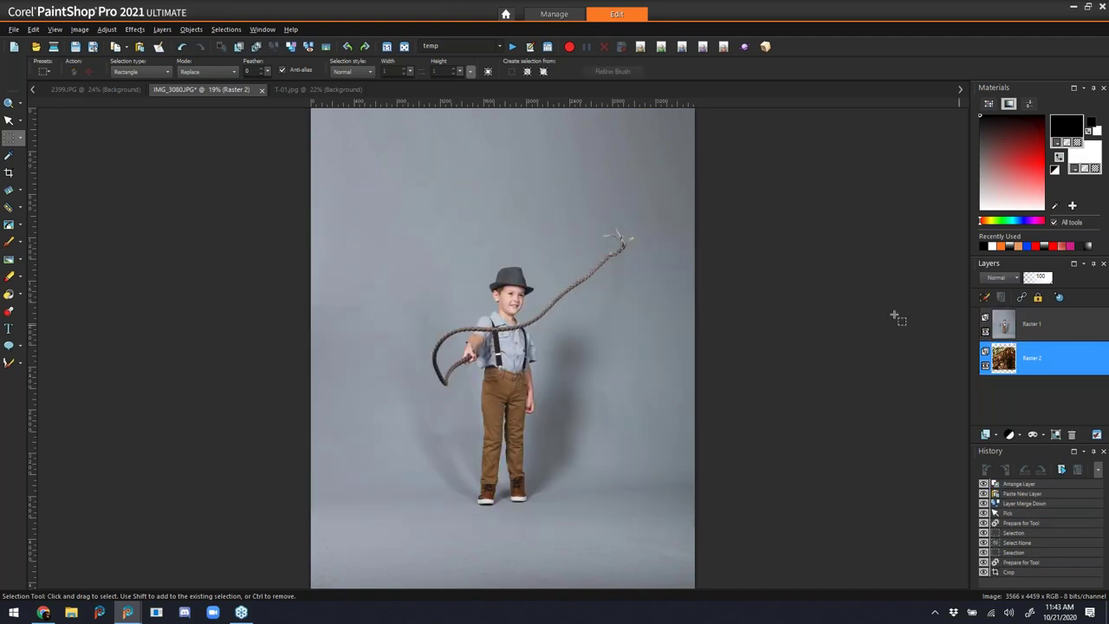
pyautogui.click(985, 332)
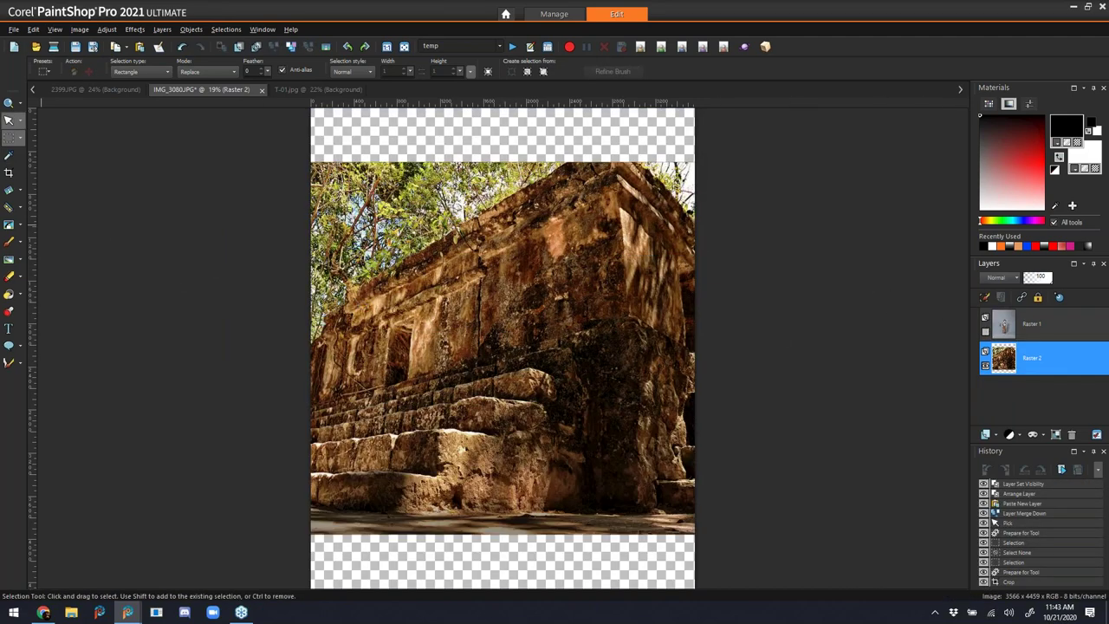
# - Scale the ruins layer up to about 132% and adjust it so the stone building and steps fill the whole canvas
pyautogui.click(8, 121)
pyautogui.moveTo(220, 161); pyautogui.dragTo(135, 104)
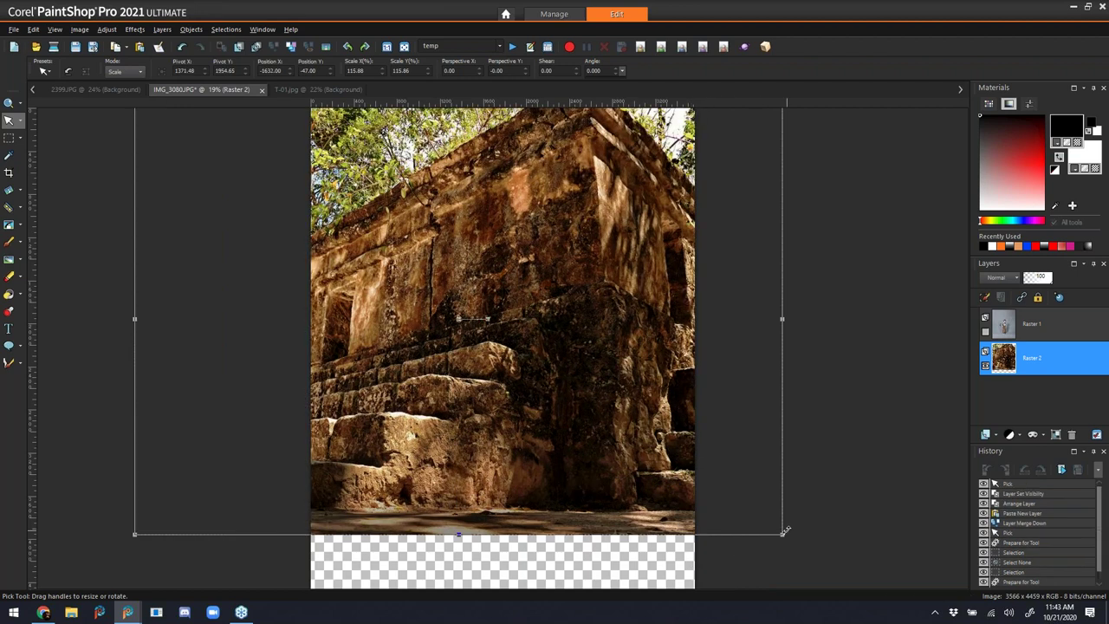
pyautogui.moveTo(782, 533); pyautogui.dragTo(877, 587)
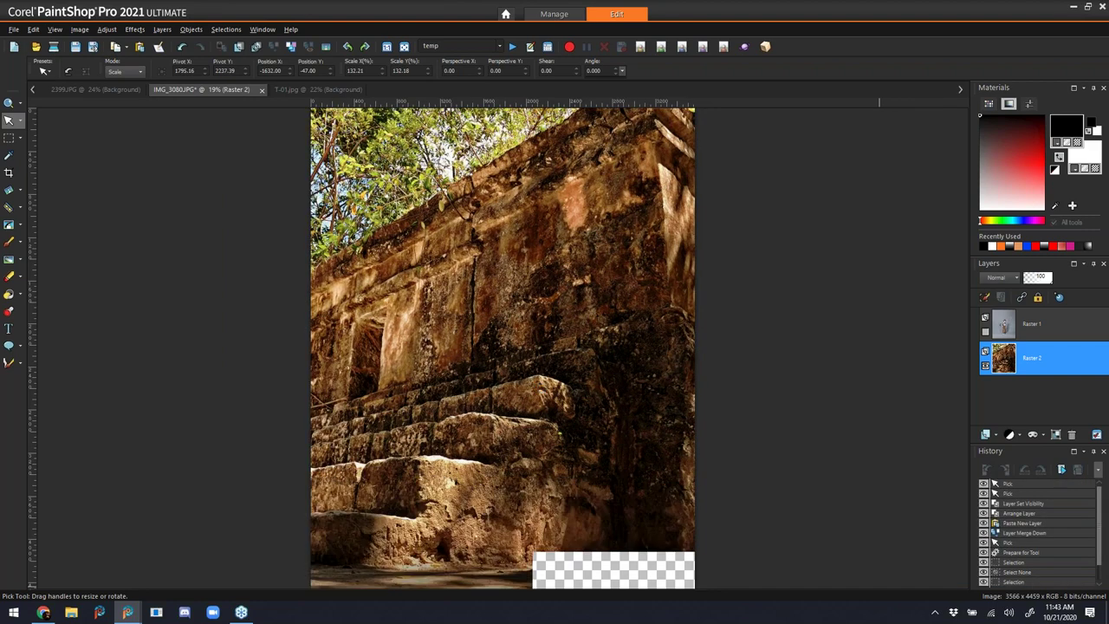
pyautogui.moveTo(592, 395); pyautogui.dragTo(600, 396)
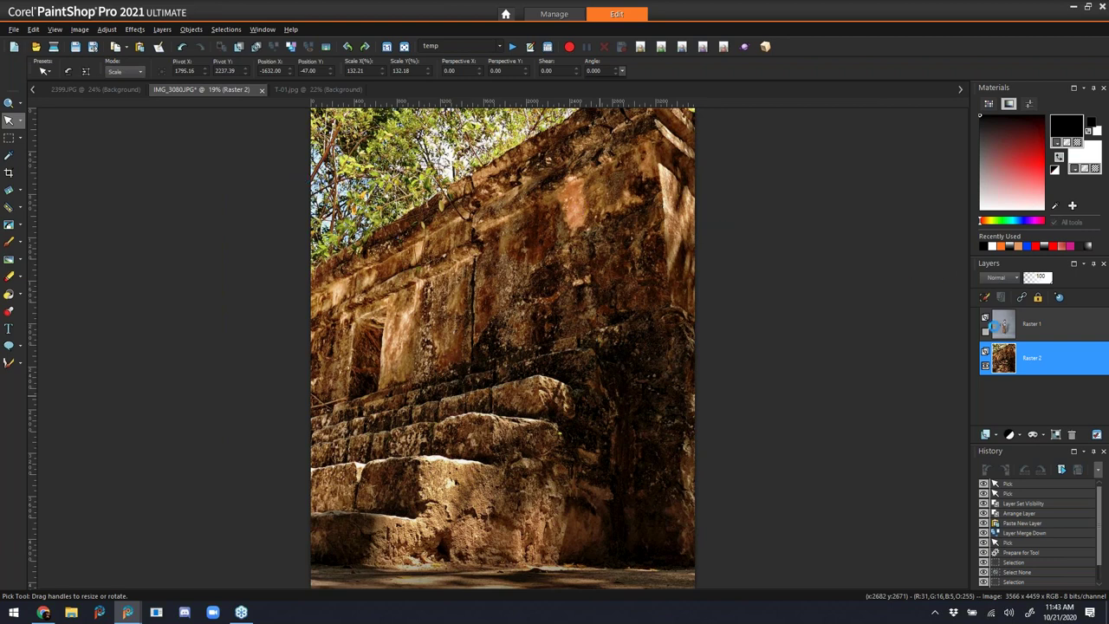
# - Show the boy layer again, move the ruins layer above it and reposition the ruins so they cover the canvas
pyautogui.click(1045, 358)
pyautogui.click(985, 330)
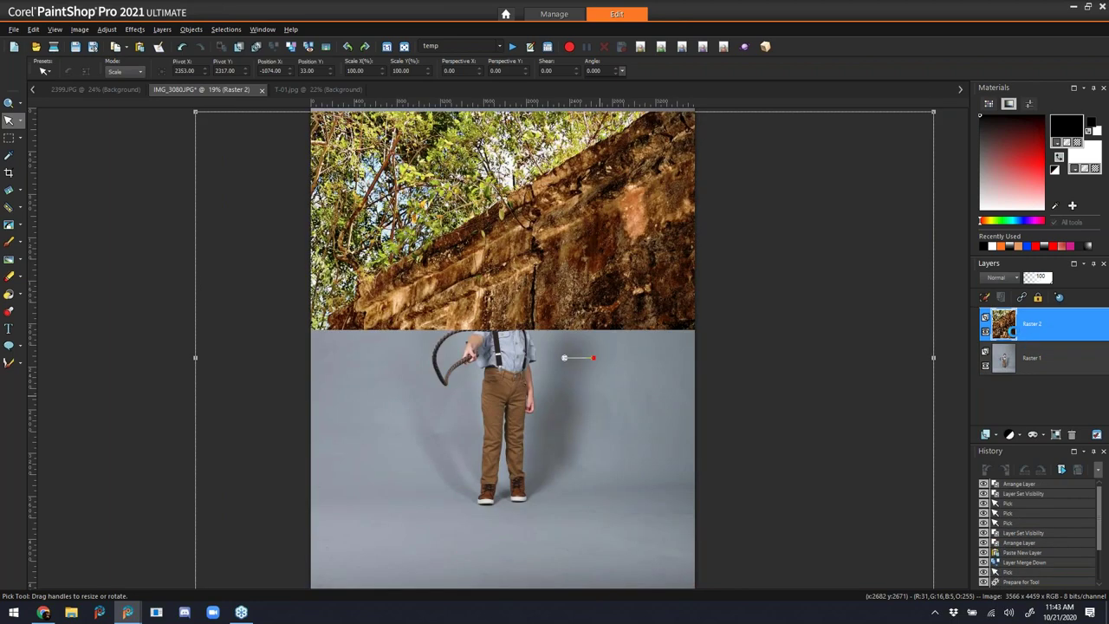
pyautogui.moveTo(513, 301); pyautogui.dragTo(510, 295)
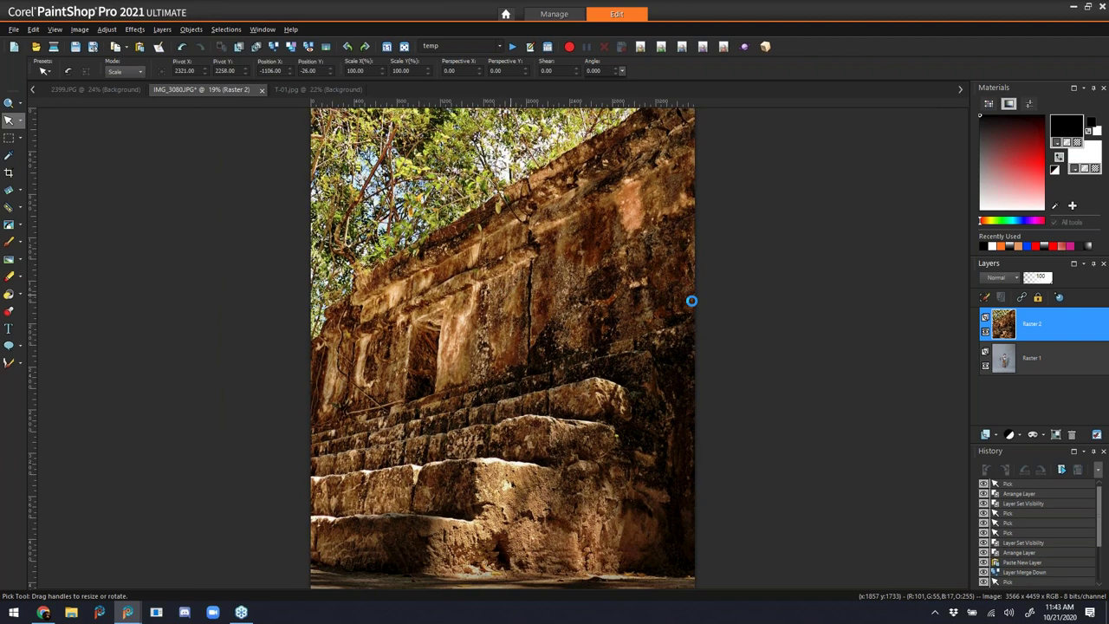
# - Set the ruins layer's blend mode to Multiply and lower its opacity so the boy shows through
pyautogui.click(996, 277)
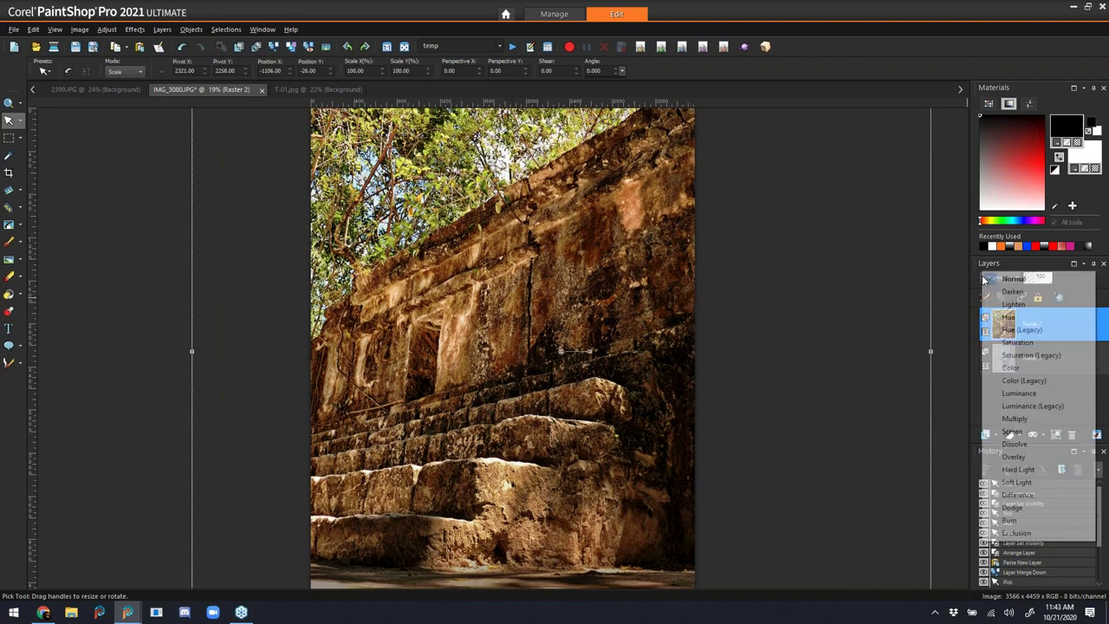
pyautogui.click(1016, 418)
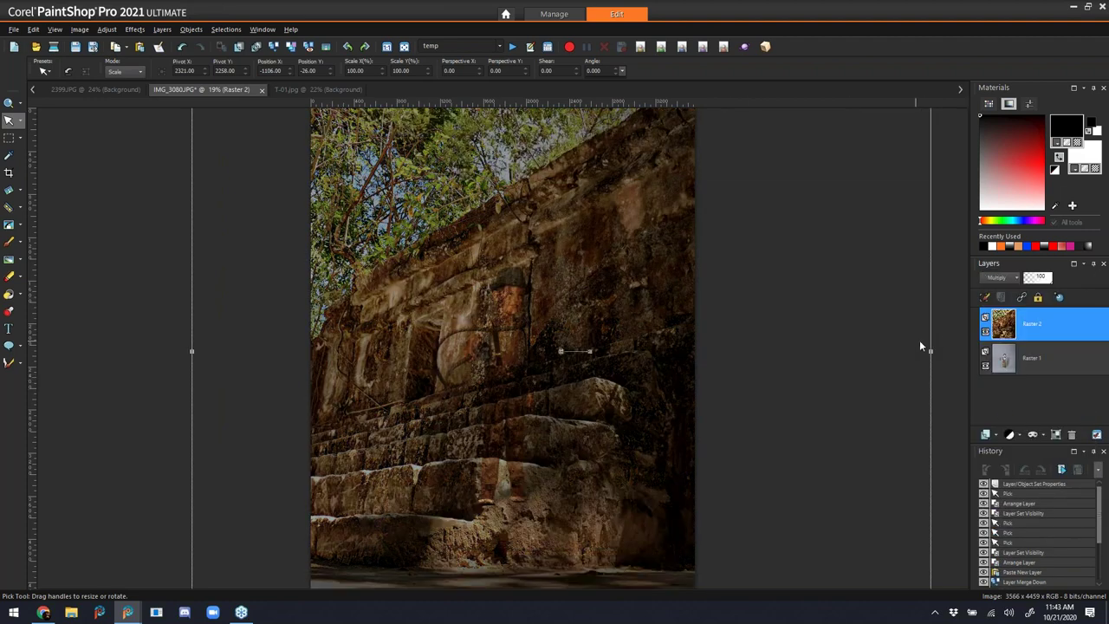
pyautogui.moveTo(1043, 282); pyautogui.dragTo(1105, 282)
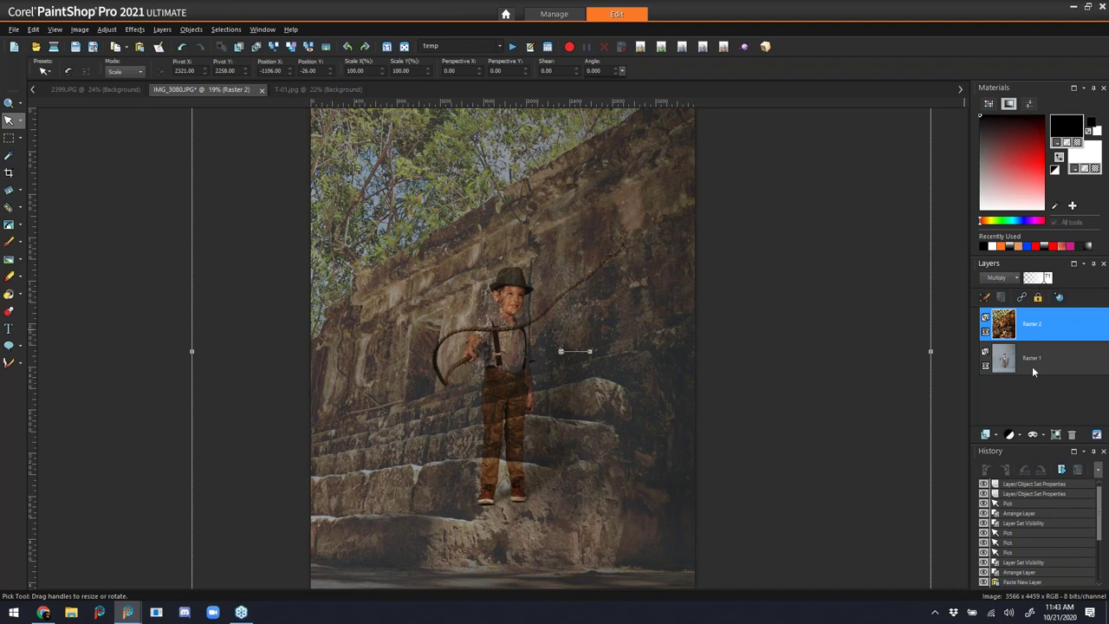
# - Add a Show All mask to the ruins layer and set the resulting group's blend mode to Screen at 100 opacity
pyautogui.click(168, 31)
pyautogui.moveTo(211, 96)
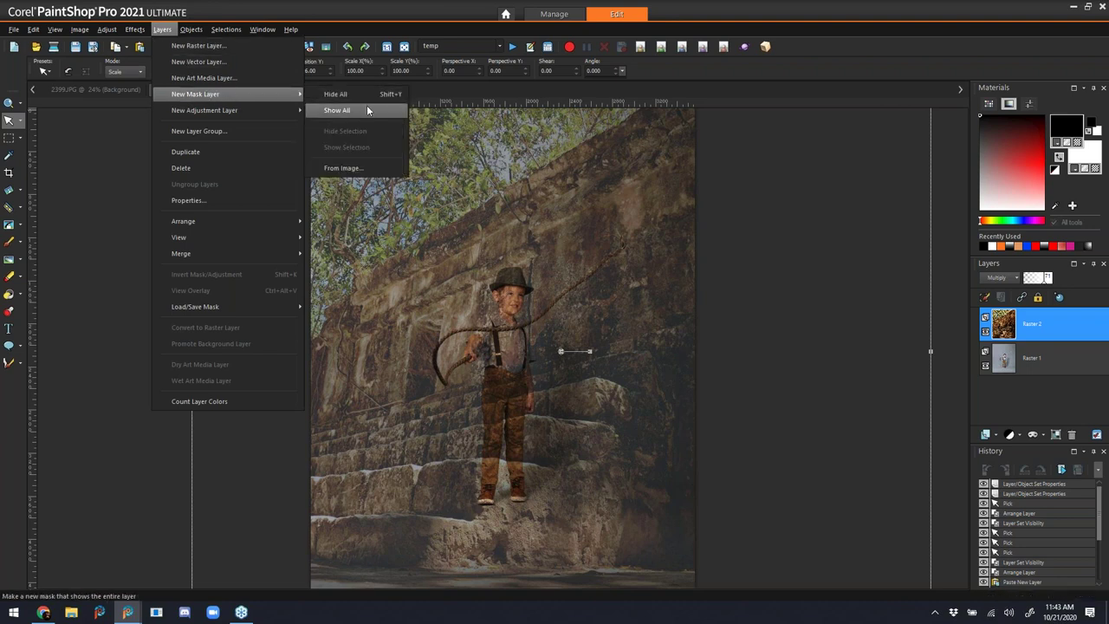
pyautogui.click(369, 110)
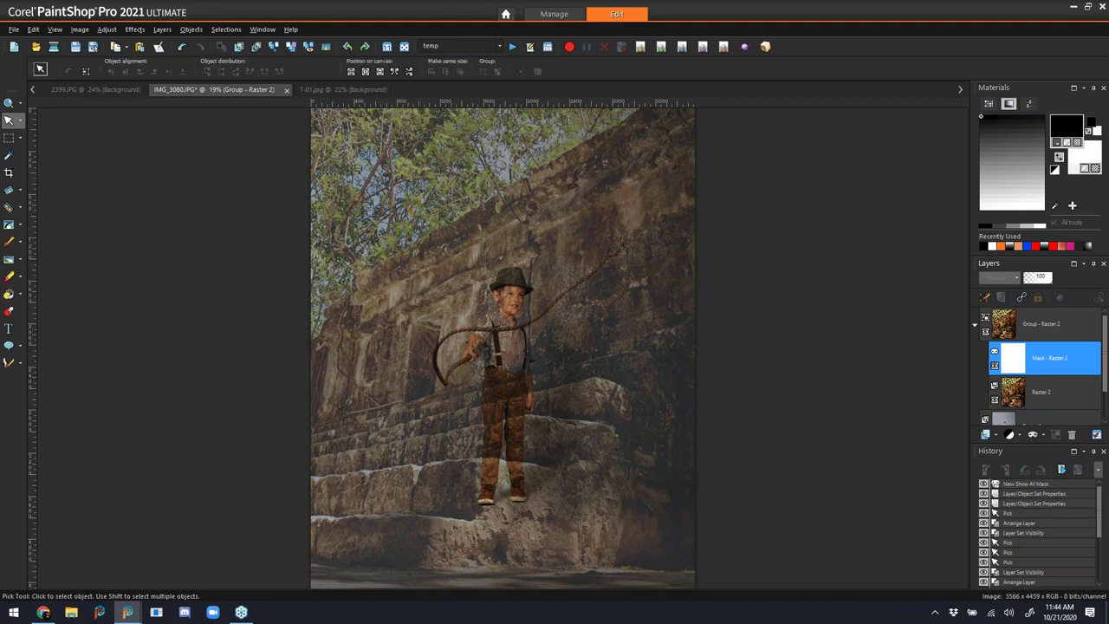
pyautogui.click(1058, 336)
pyautogui.click(998, 278)
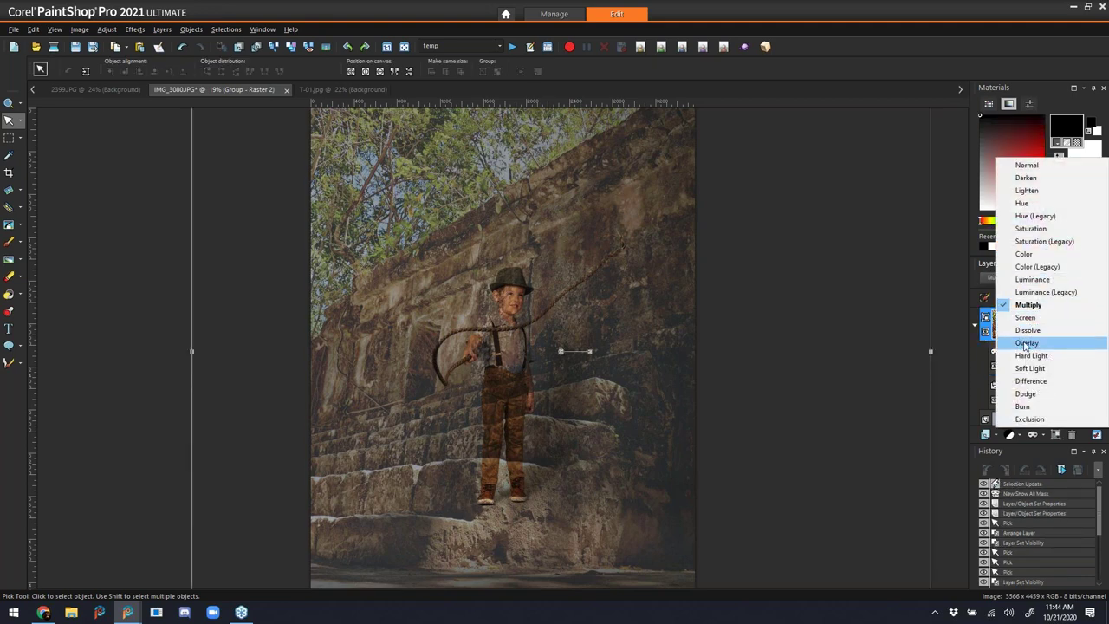
pyautogui.click(1040, 318)
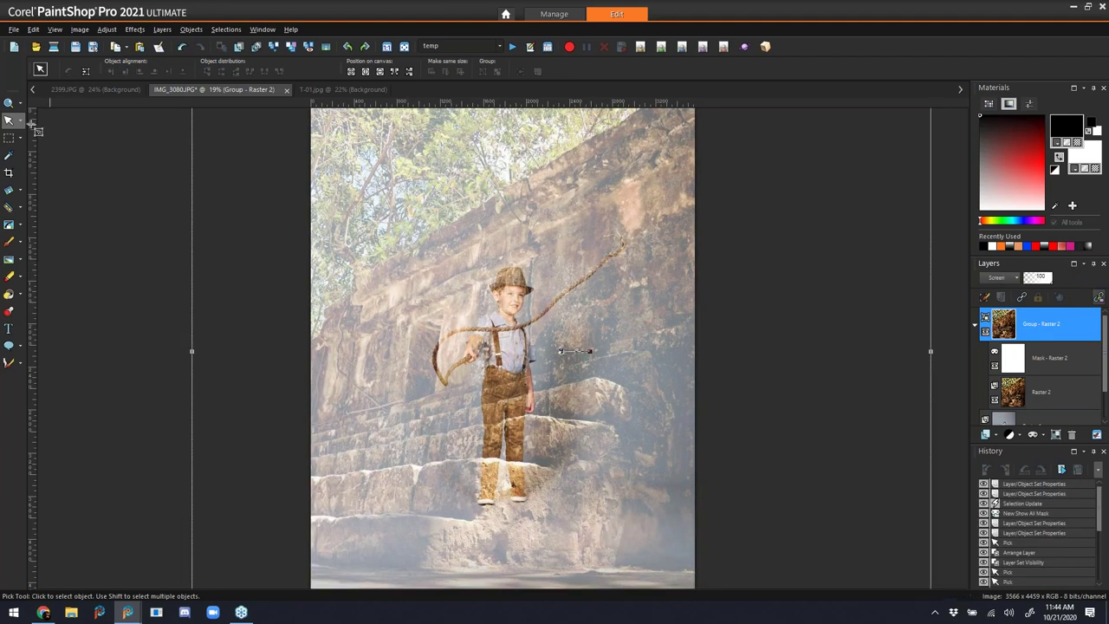
# - Move the ruins group up and to the right so the boy's shoes rest on the stone ledge
pyautogui.click(10, 103)
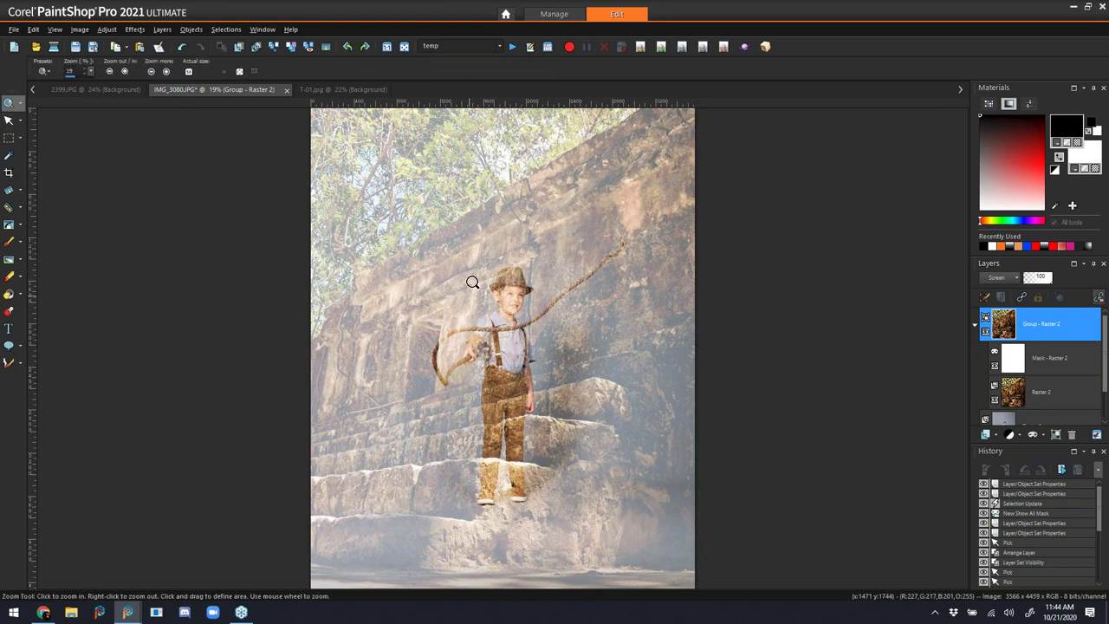
pyautogui.click(1006, 361)
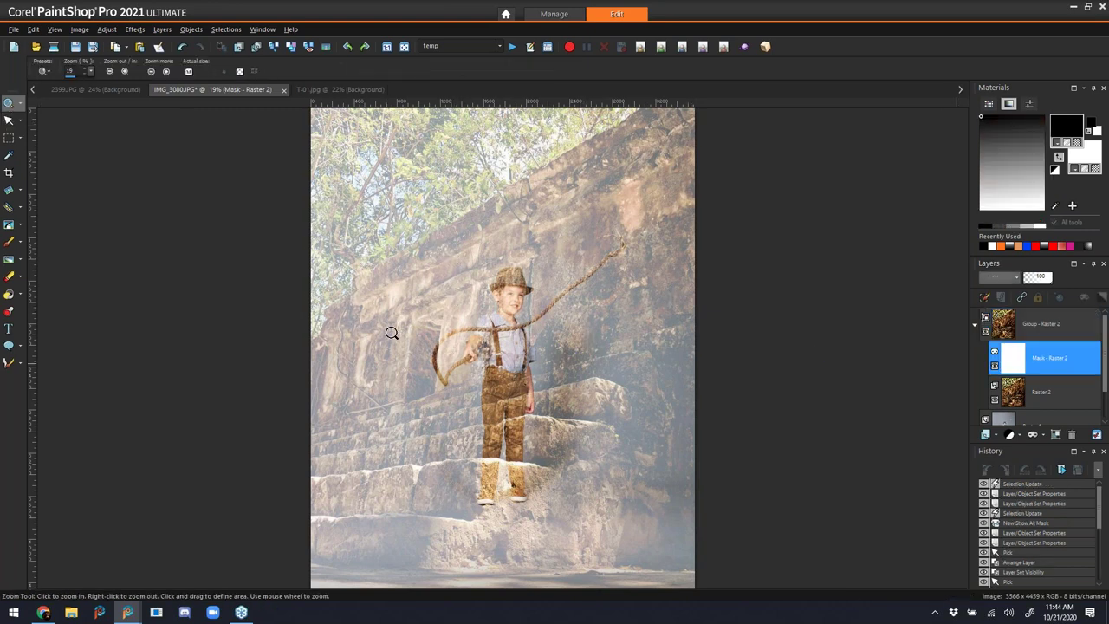
pyautogui.moveTo(397, 250); pyautogui.dragTo(613, 483)
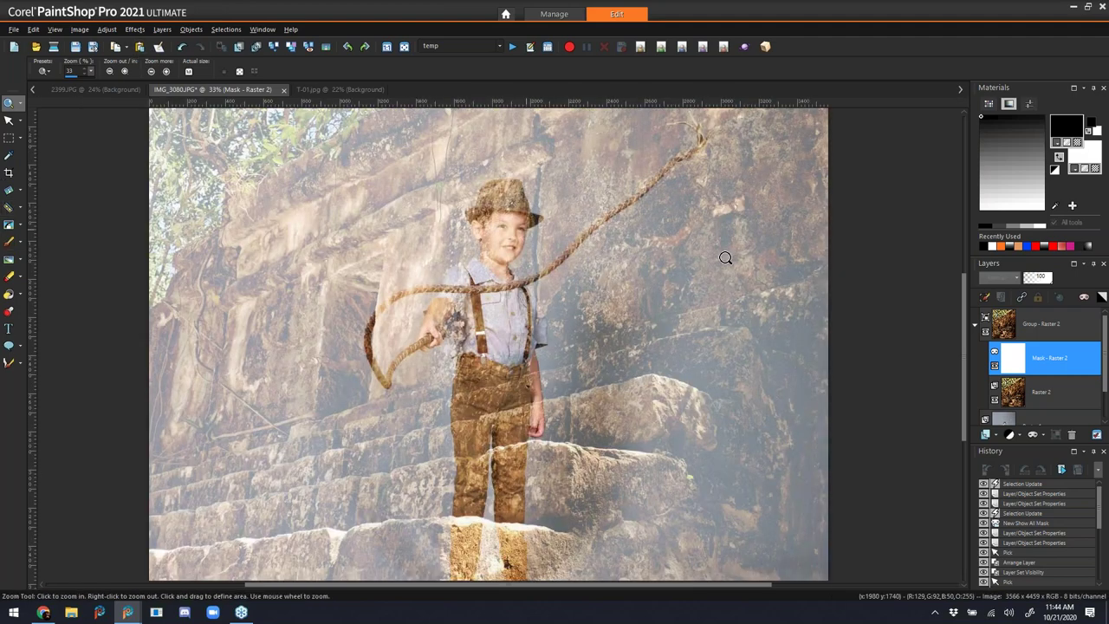
pyautogui.moveTo(966, 356); pyautogui.dragTo(966, 384)
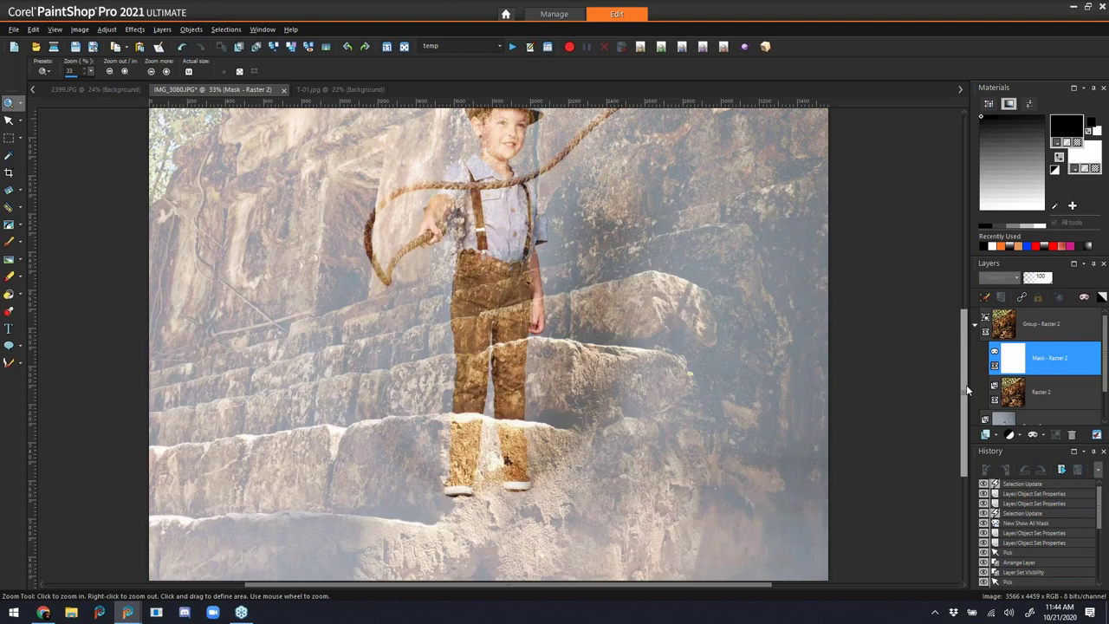
pyautogui.click(1041, 324)
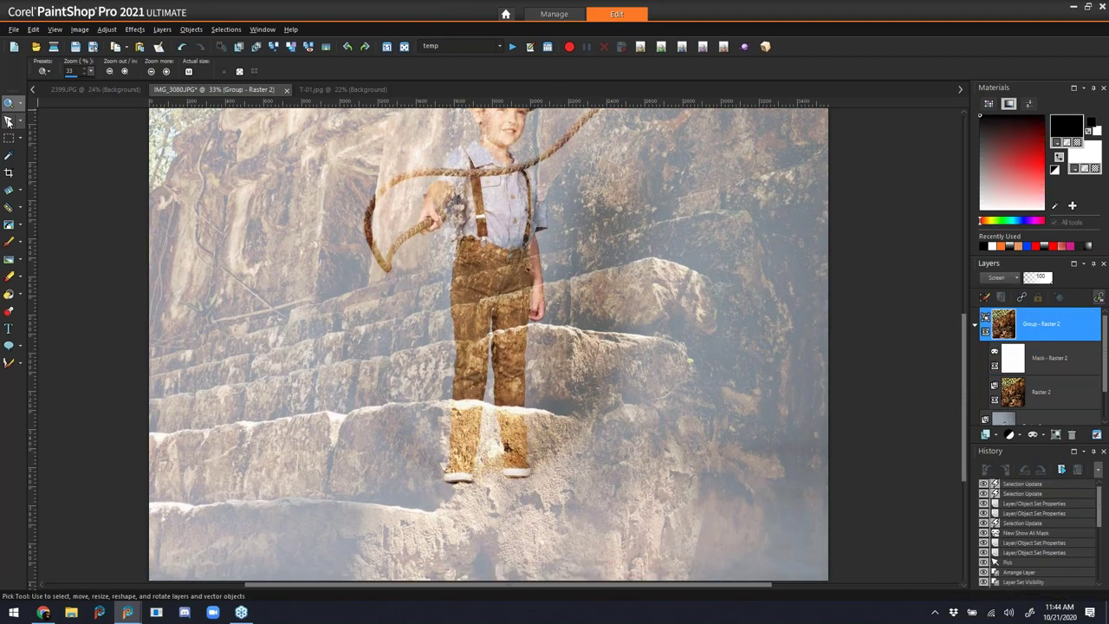
pyautogui.click(9, 119)
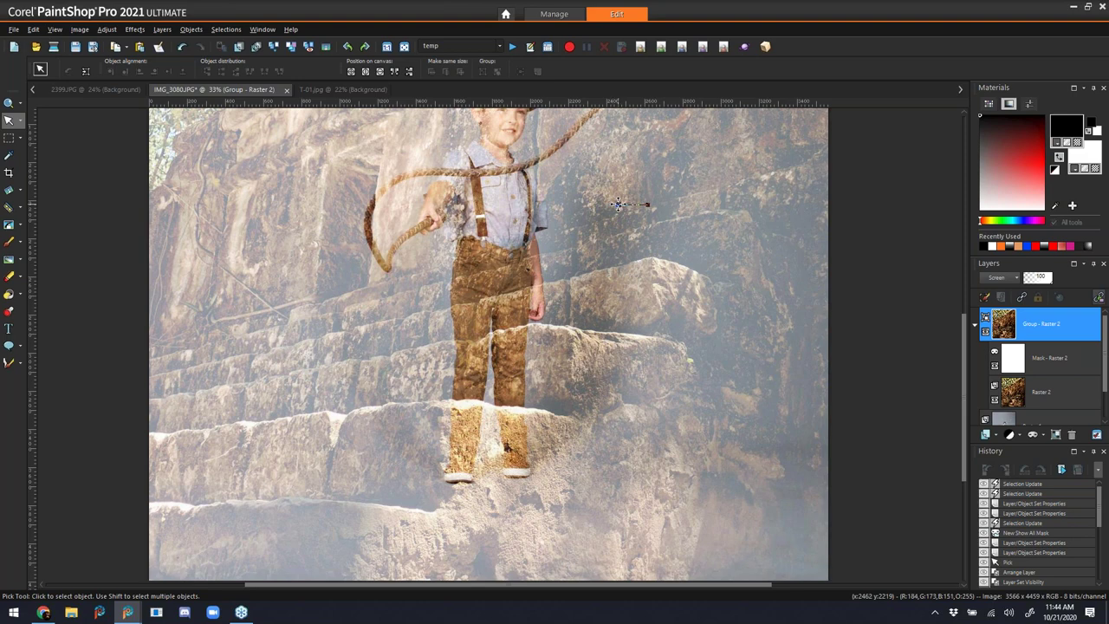
pyautogui.moveTo(623, 202); pyautogui.dragTo(658, 199)
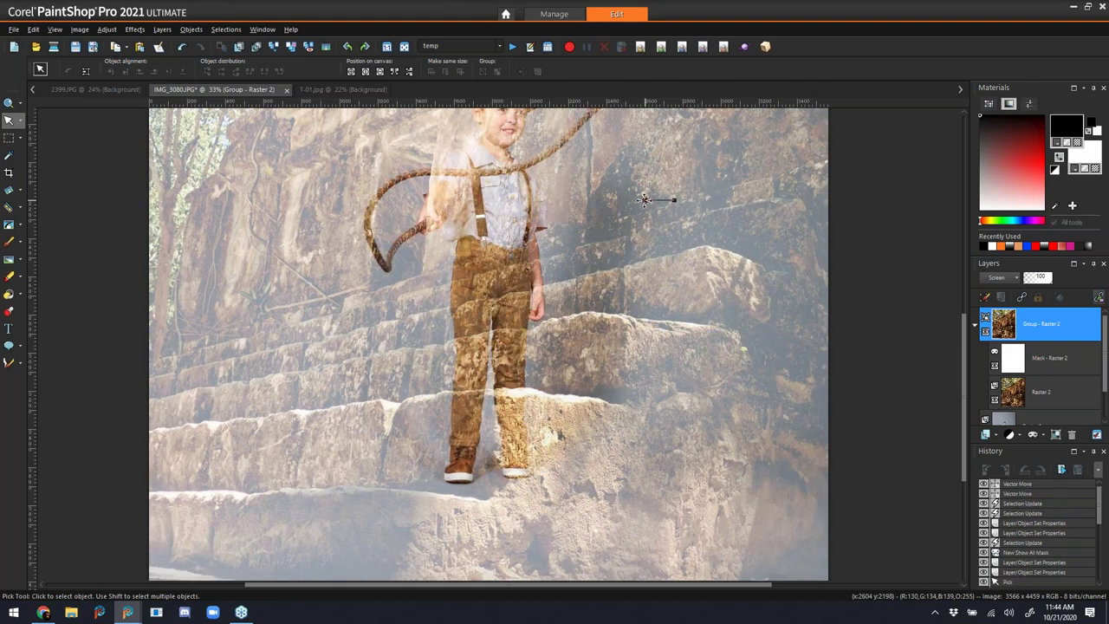
pyautogui.moveTo(659, 193); pyautogui.dragTo(666, 189)
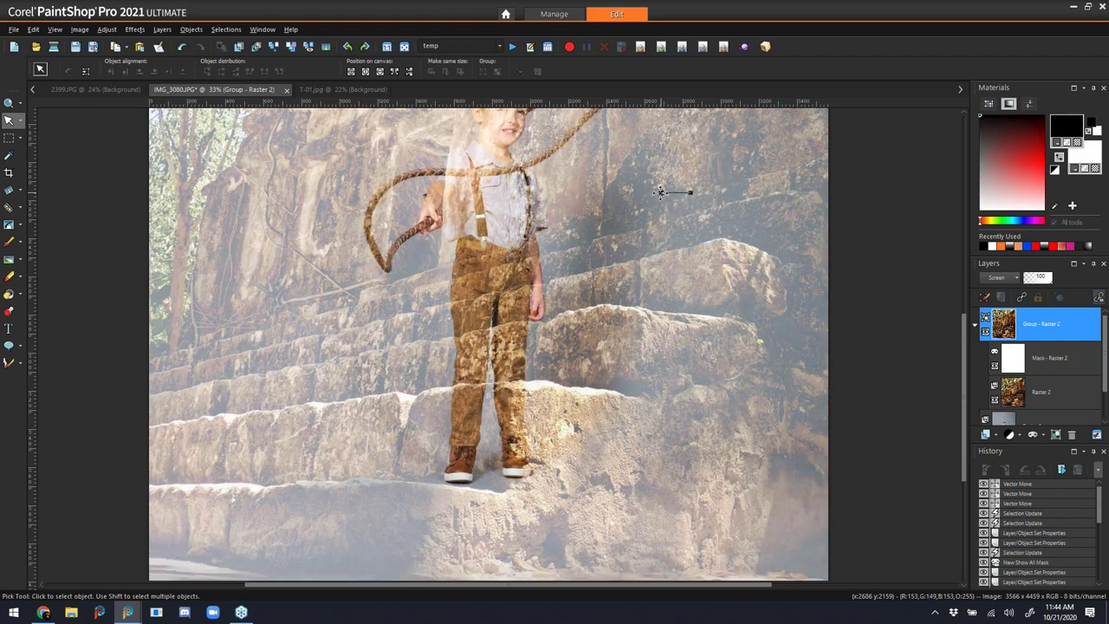
pyautogui.moveTo(663, 190); pyautogui.dragTo(687, 188)
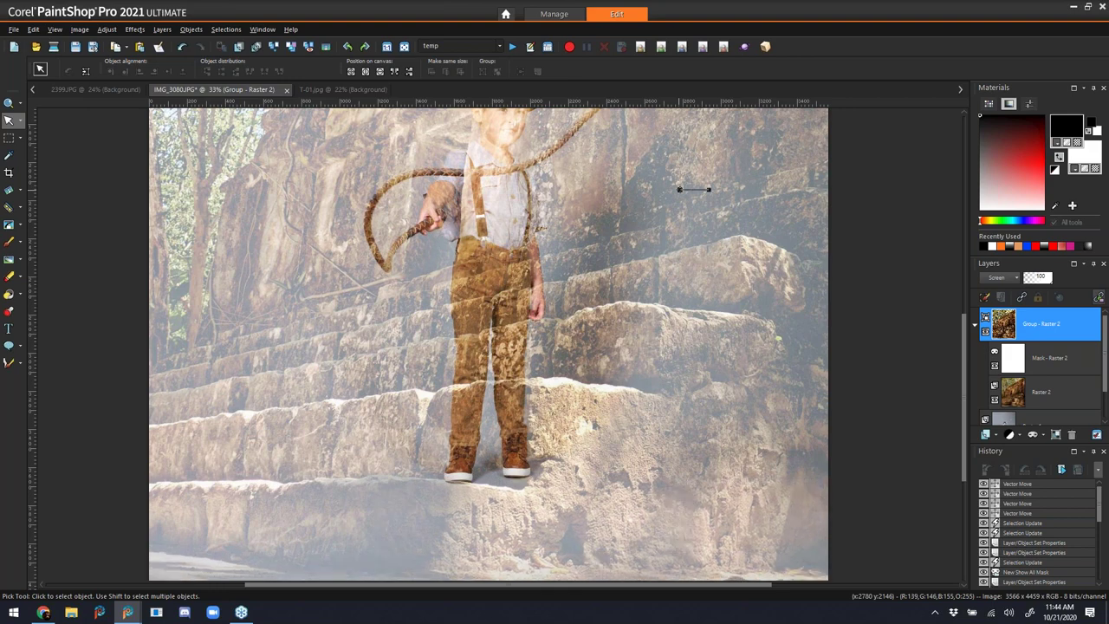
pyautogui.click(678, 190)
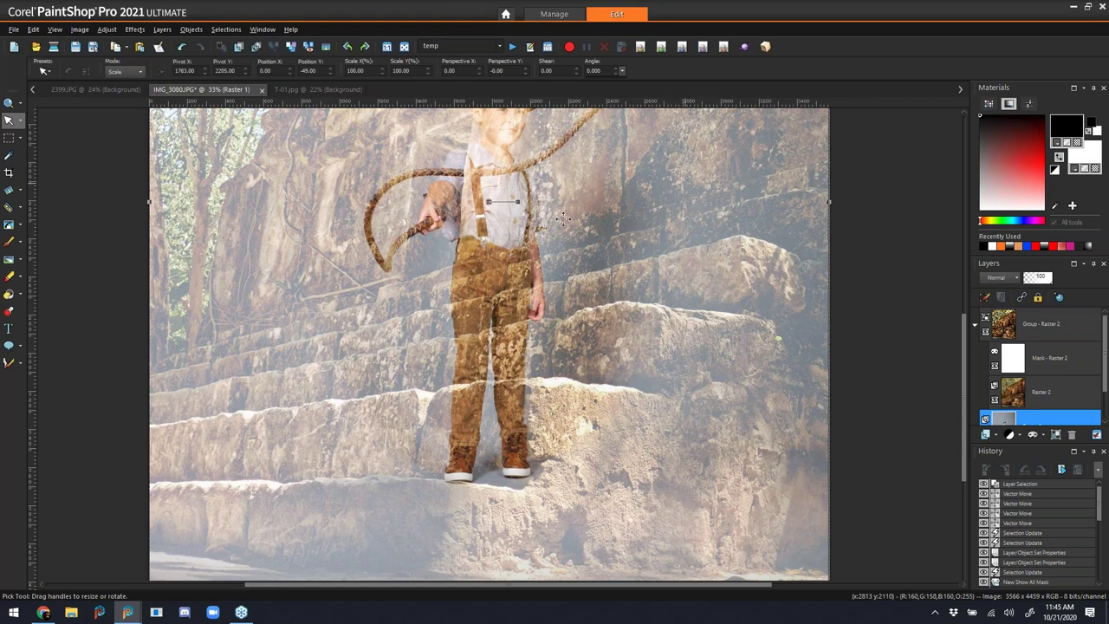
pyautogui.click(1049, 324)
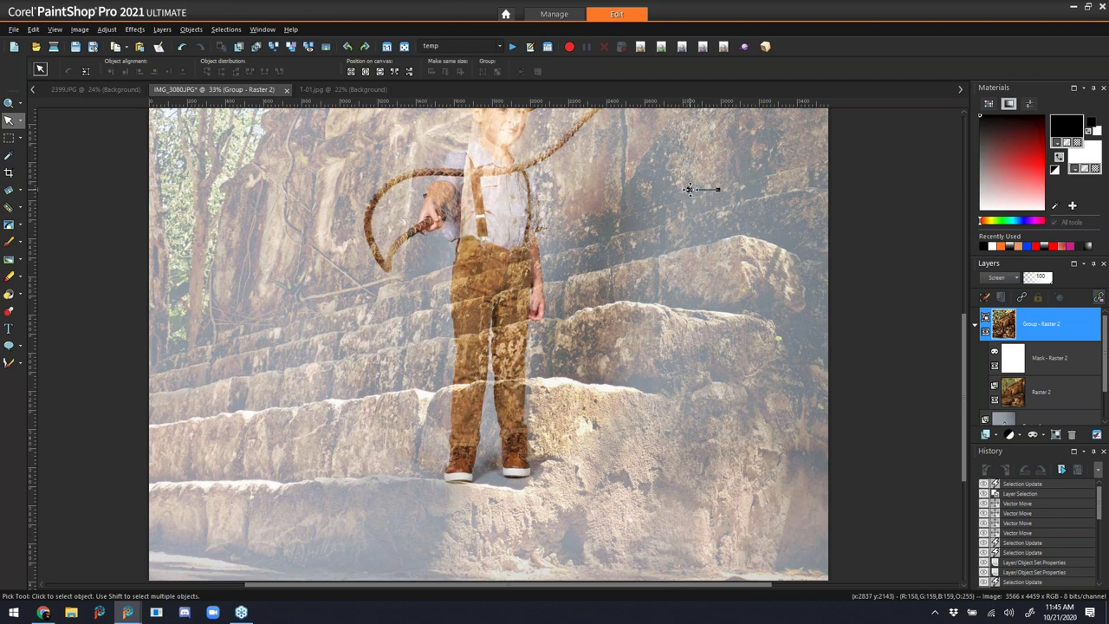
pyautogui.moveTo(681, 189); pyautogui.dragTo(690, 189)
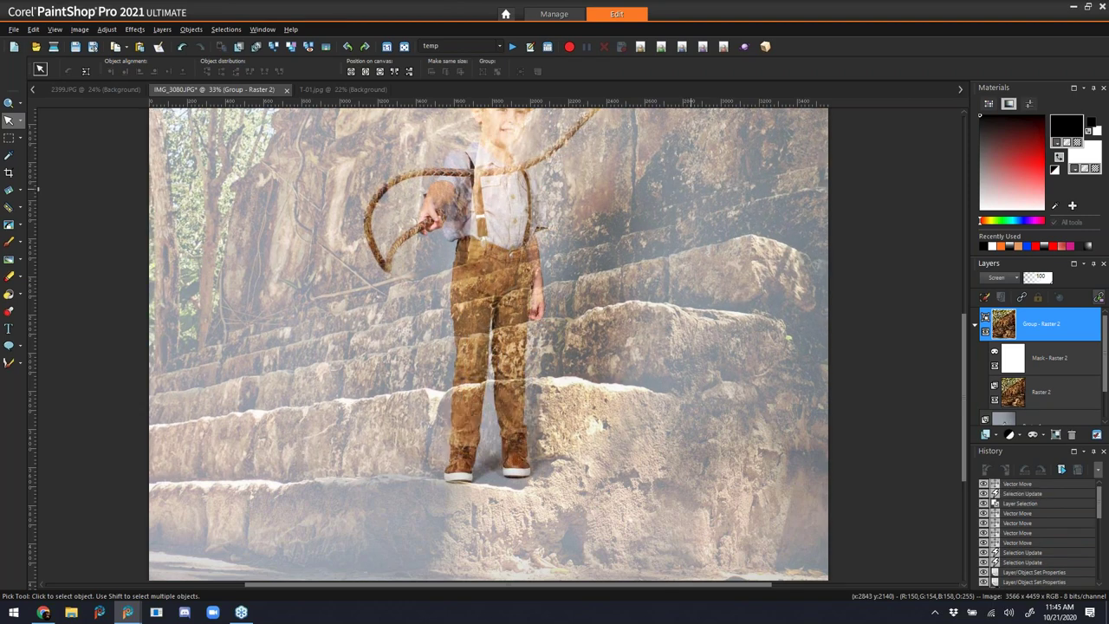
# - On the ruins raster layer, use the Warp Brush to nudge the stone ledge's edge beneath the boy's shoes
pyautogui.click(462, 340)
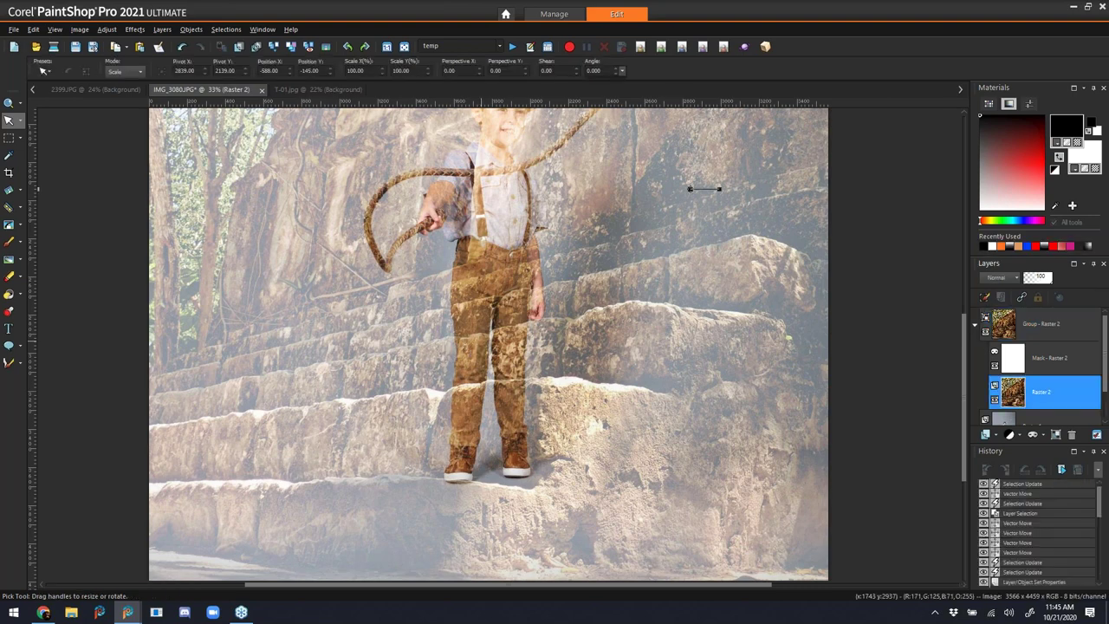
pyautogui.click(8, 362)
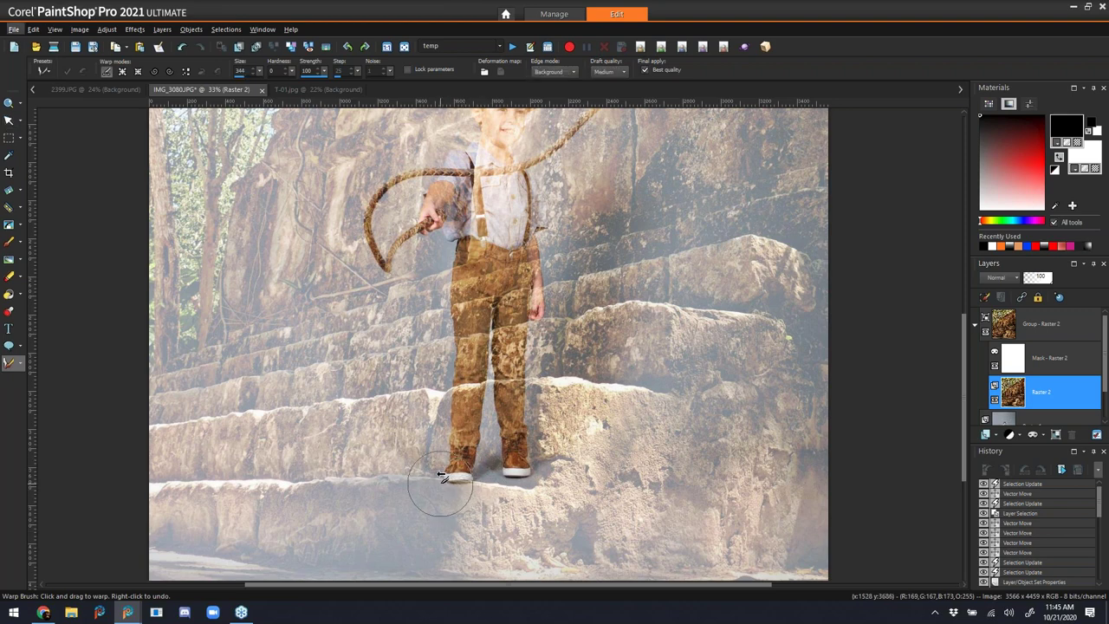
pyautogui.click(441, 483)
pyautogui.click(445, 485)
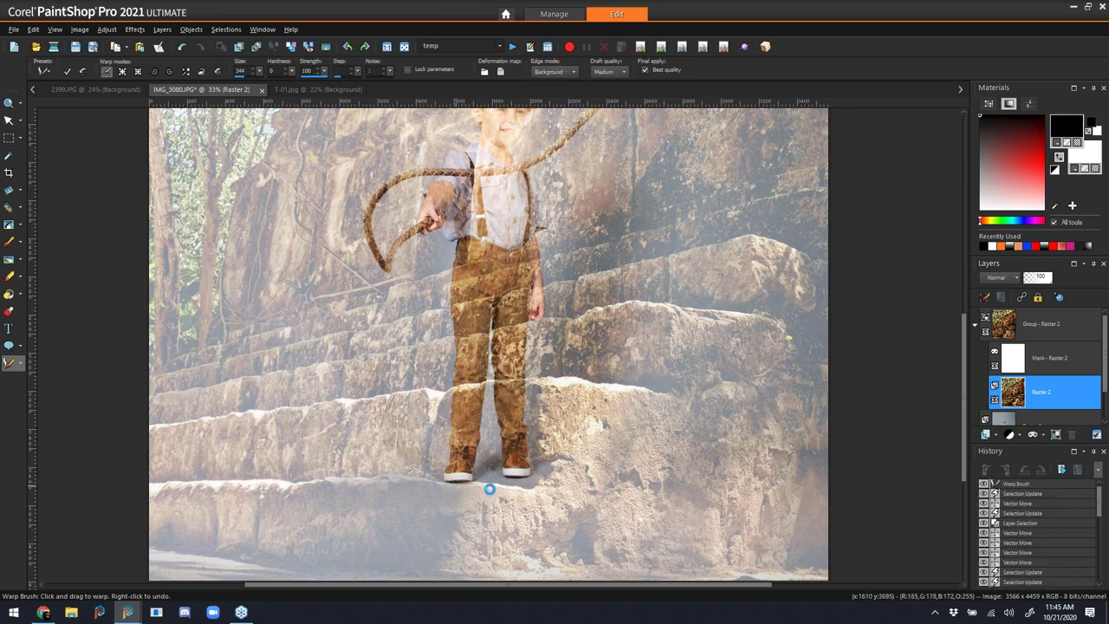
pyautogui.moveTo(513, 494); pyautogui.dragTo(532, 478)
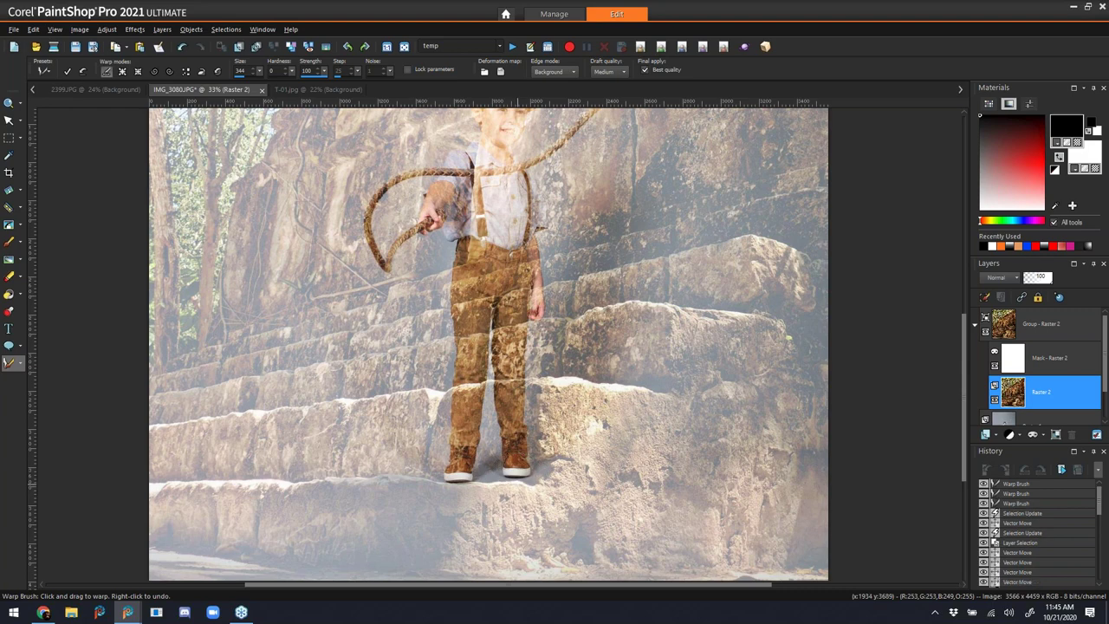
pyautogui.click(535, 473)
pyautogui.click(528, 473)
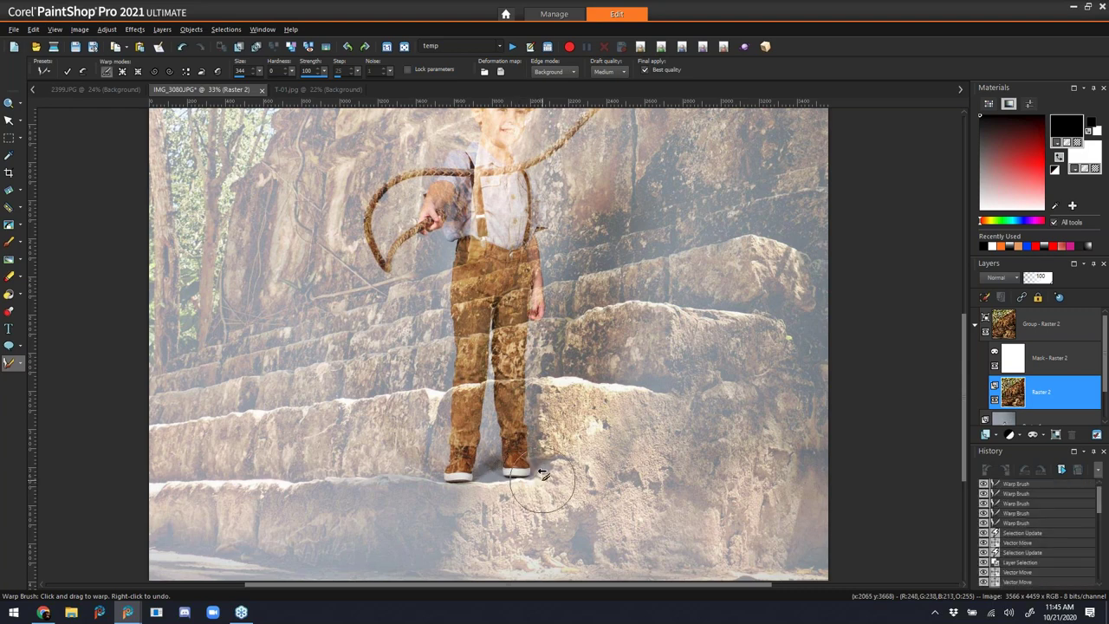
pyautogui.click(538, 470)
pyautogui.click(500, 475)
# - Touch up the ledge's edge left of and below the boy's shoes with the Warp Brush and apply the warp
pyautogui.click(408, 469)
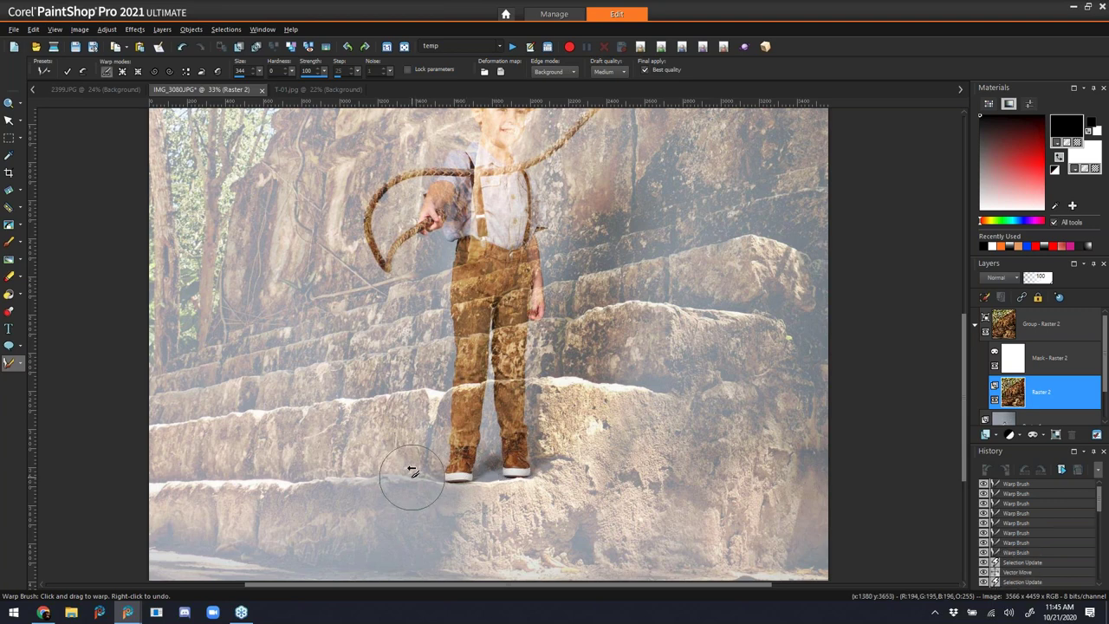
pyautogui.click(409, 475)
pyautogui.click(391, 475)
pyautogui.click(381, 474)
pyautogui.moveTo(329, 342); pyautogui.dragTo(339, 417)
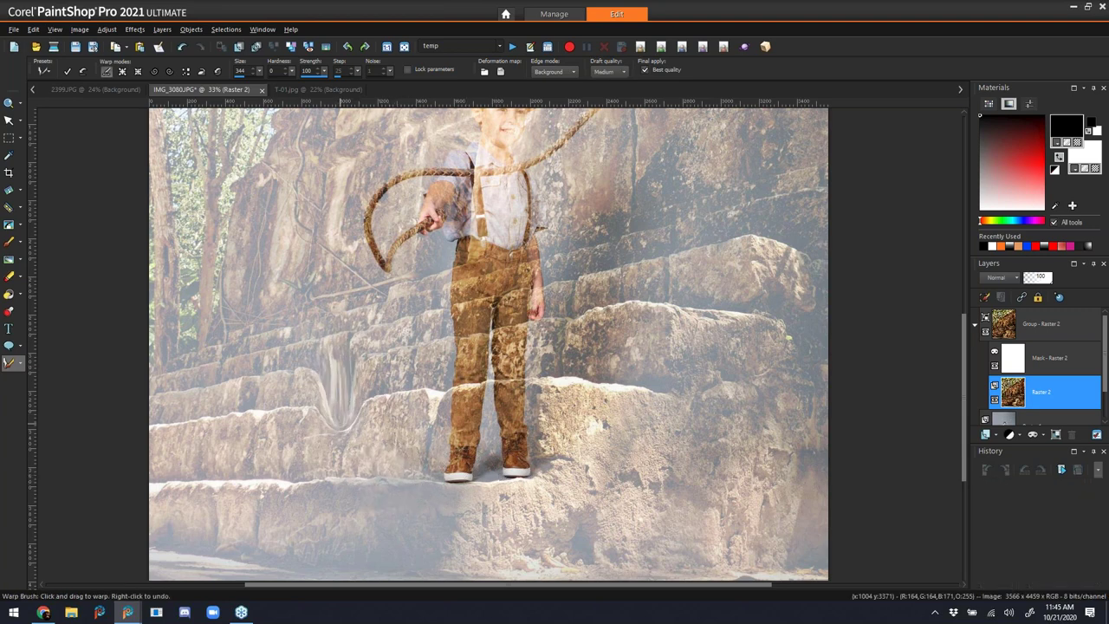
pyautogui.hotkey('ctrl', 'z')
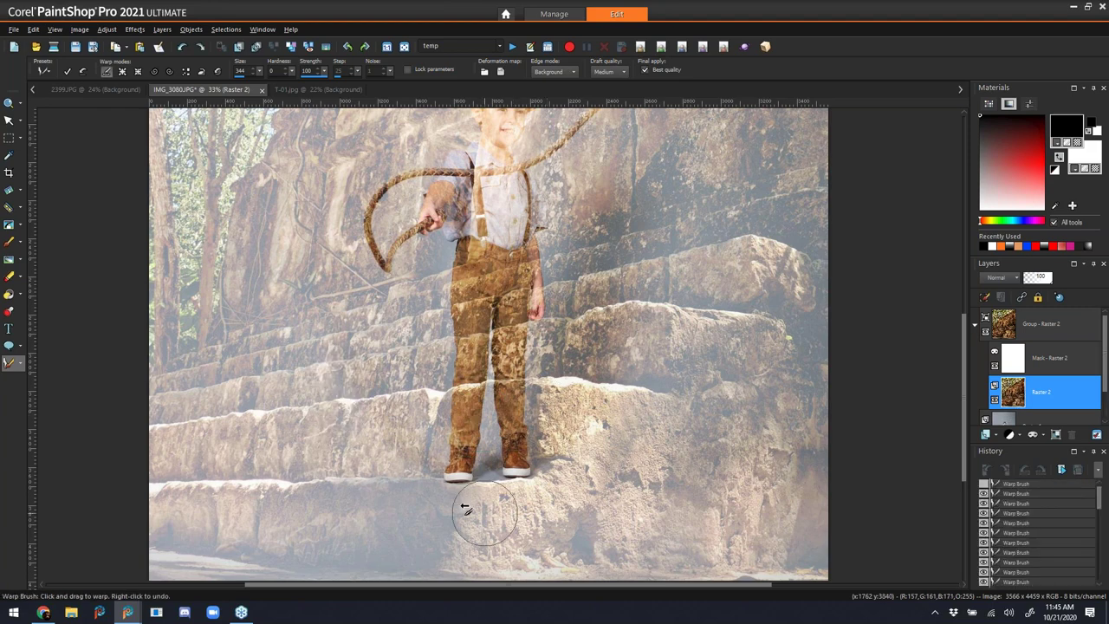
pyautogui.click(458, 495)
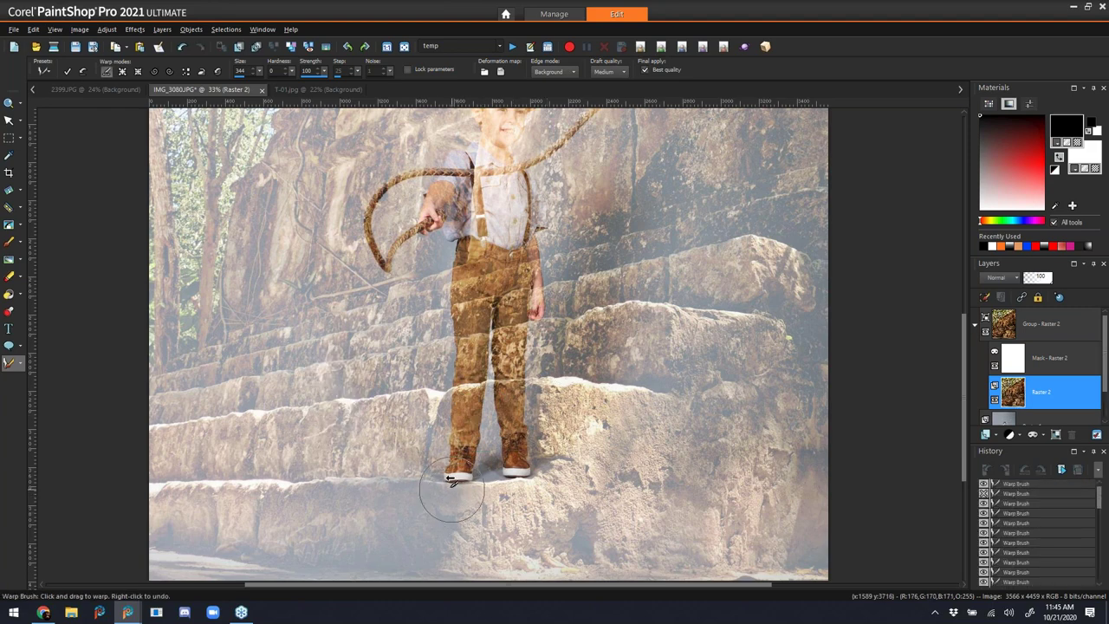
pyautogui.click(67, 71)
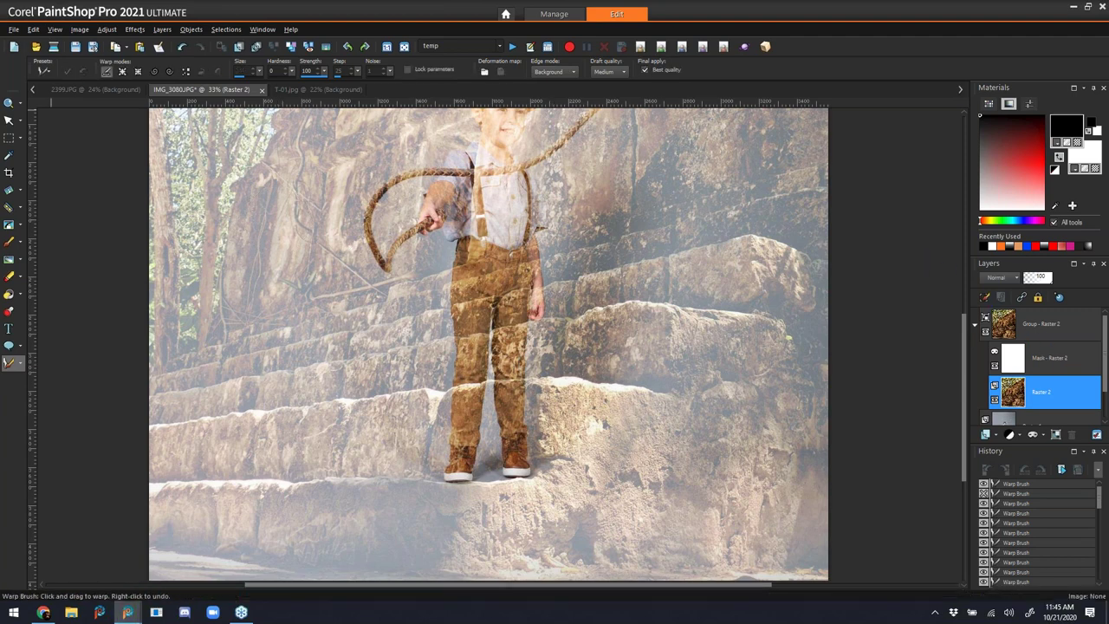
# - Paint black on the ruins mask with a size 101 Paint Brush to reveal the boy's shoes, trousers and shirt
pyautogui.click(1072, 357)
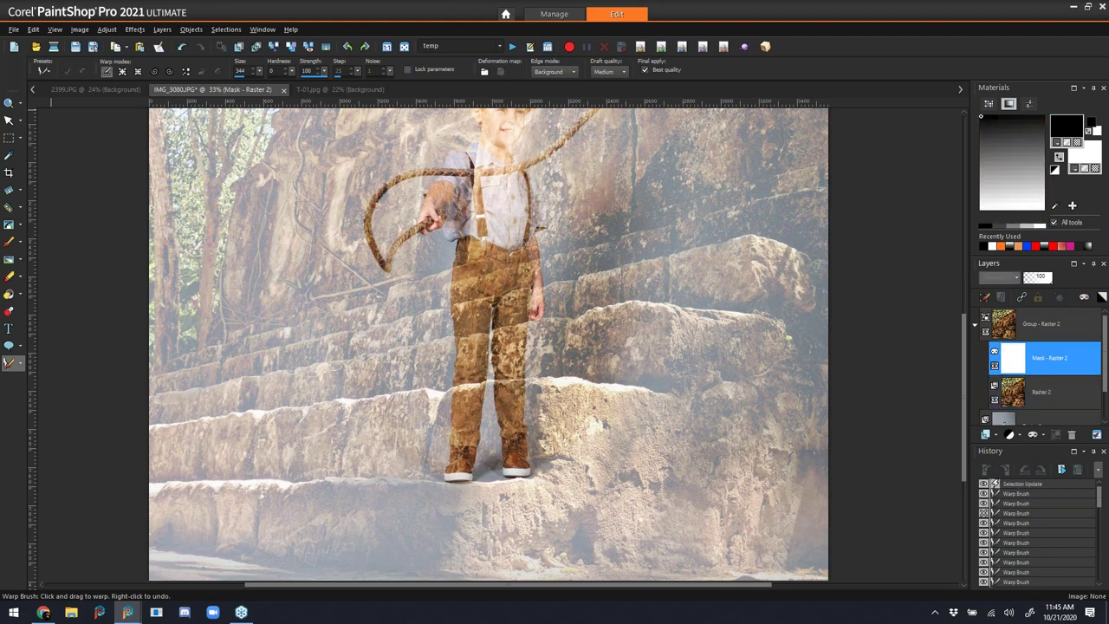
pyautogui.click(8, 241)
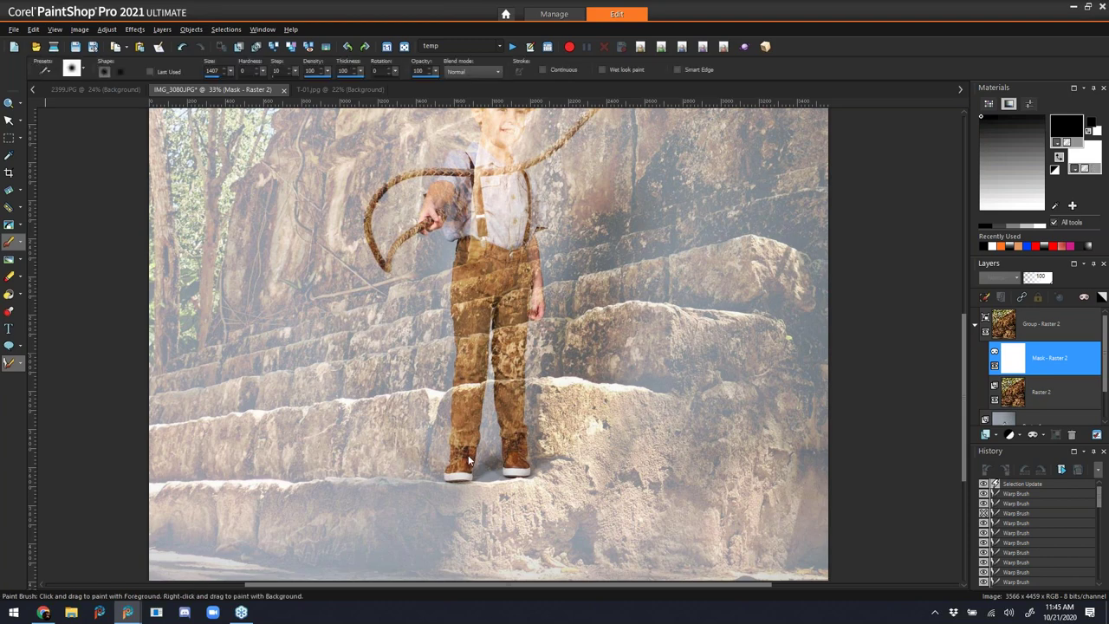
pyautogui.moveTo(452, 351); pyautogui.dragTo(415, 205)
pyautogui.moveTo(459, 458)
pyautogui.mouseDown()
pyautogui.moveTo(473, 250)
pyautogui.moveTo(480, 243)
pyautogui.moveTo(489, 279)
pyautogui.moveTo(483, 302)
pyautogui.moveTo(508, 249)
pyautogui.moveTo(507, 454)
pyautogui.moveTo(516, 258)
pyautogui.mouseUp()
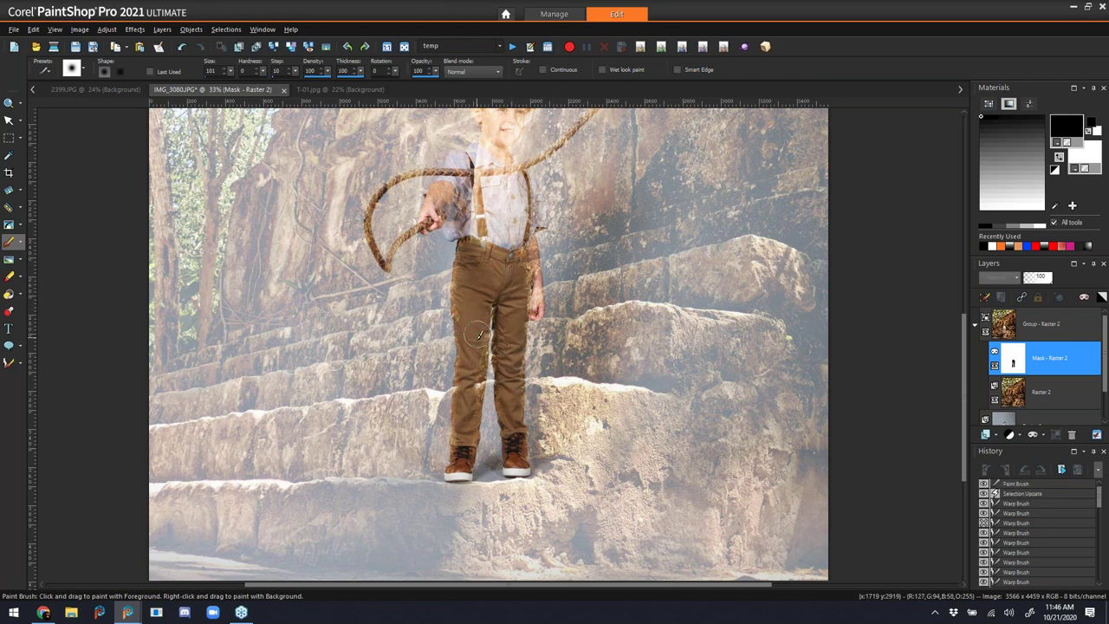
pyautogui.click(476, 333)
pyautogui.moveTo(469, 329)
pyautogui.mouseDown()
pyautogui.moveTo(464, 276)
pyautogui.moveTo(489, 226)
pyautogui.moveTo(514, 252)
pyautogui.moveTo(510, 276)
pyautogui.moveTo(529, 253)
pyautogui.moveTo(519, 243)
pyautogui.moveTo(532, 276)
pyautogui.moveTo(525, 287)
pyautogui.moveTo(526, 229)
pyautogui.moveTo(489, 162)
pyautogui.moveTo(469, 211)
pyautogui.moveTo(465, 176)
pyautogui.moveTo(457, 226)
pyautogui.moveTo(481, 212)
pyautogui.moveTo(478, 255)
pyautogui.moveTo(501, 177)
pyautogui.mouseUp()
pyautogui.click(464, 297)
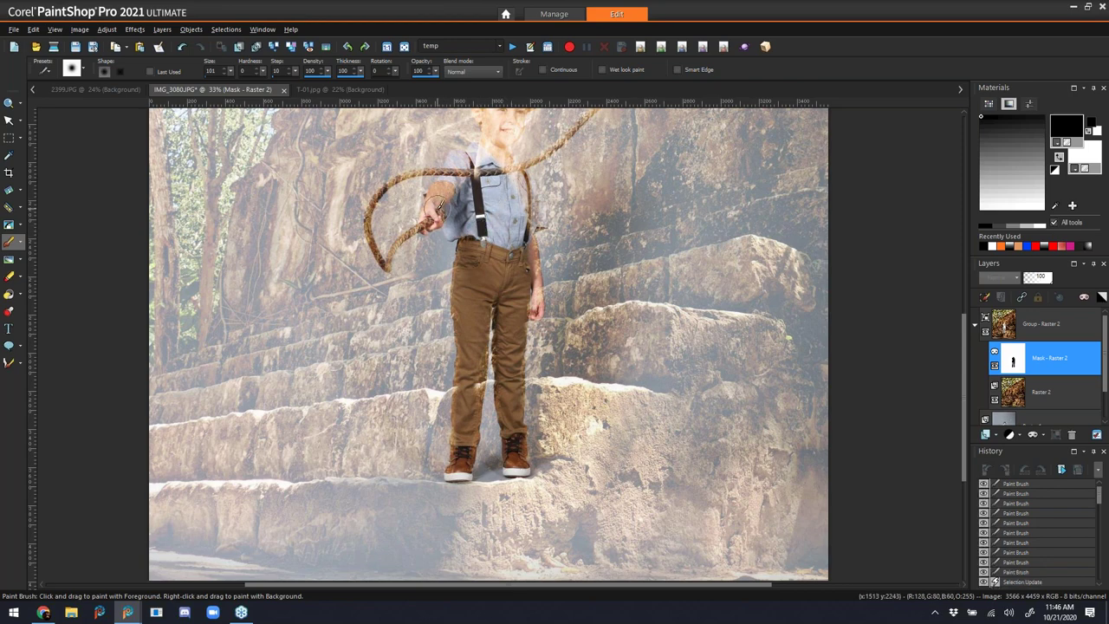
# - Reduce the brush to size 85 and paint the mask over the boy's hand, collar, suspenders, right-hand arm and lower face
pyautogui.moveTo(433, 208)
pyautogui.mouseDown()
pyautogui.moveTo(428, 220)
pyautogui.moveTo(442, 192)
pyautogui.mouseUp()
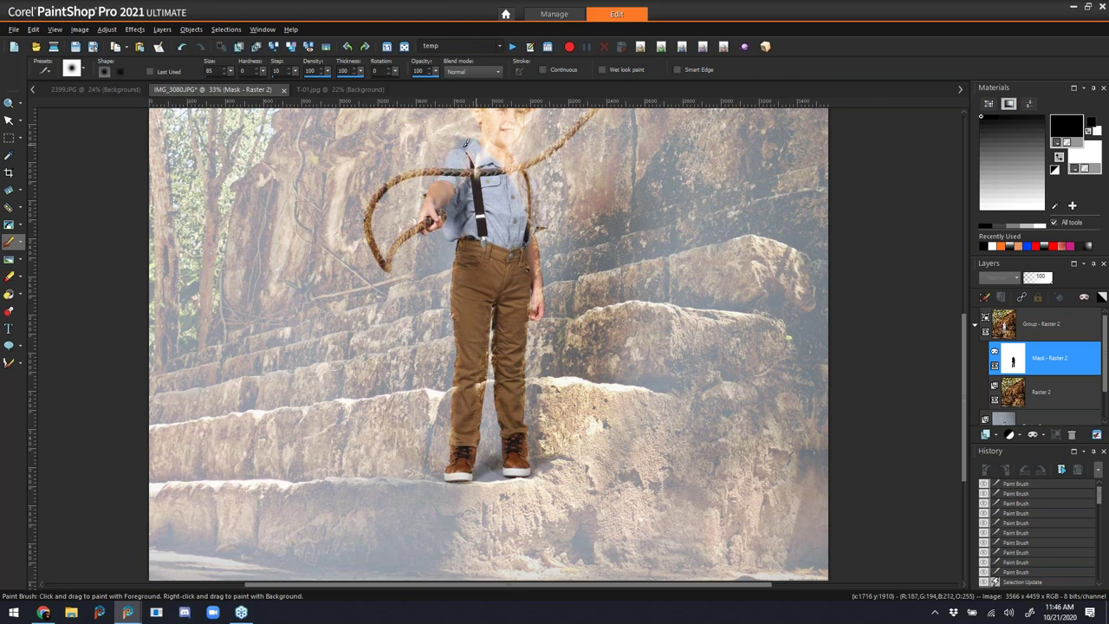
pyautogui.moveTo(483, 141)
pyautogui.mouseDown()
pyautogui.moveTo(489, 180)
pyautogui.moveTo(498, 165)
pyautogui.moveTo(458, 137)
pyautogui.mouseUp()
pyautogui.rightClick(459, 136)
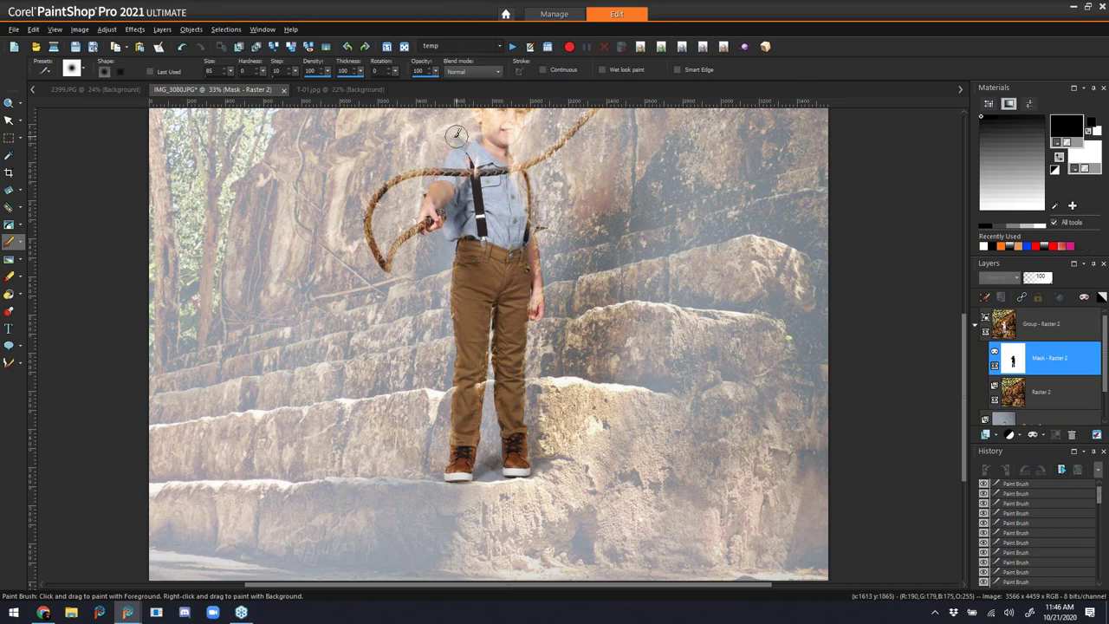
pyautogui.moveTo(494, 154)
pyautogui.mouseDown()
pyautogui.moveTo(505, 130)
pyautogui.moveTo(505, 173)
pyautogui.moveTo(512, 161)
pyautogui.moveTo(533, 248)
pyautogui.mouseUp()
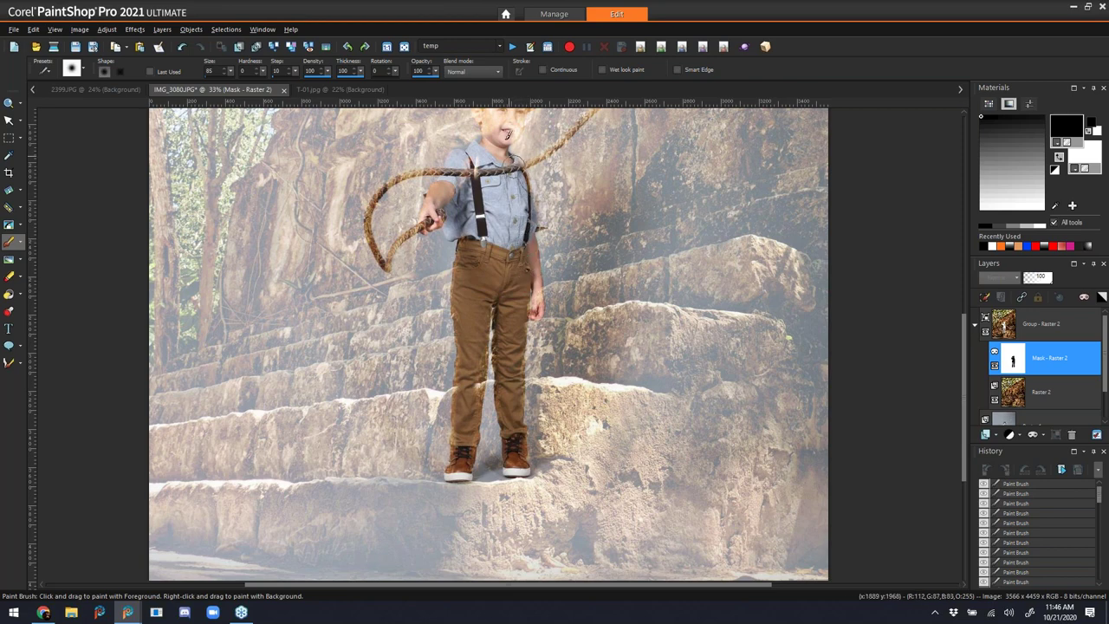
pyautogui.moveTo(516, 123); pyautogui.dragTo(475, 165)
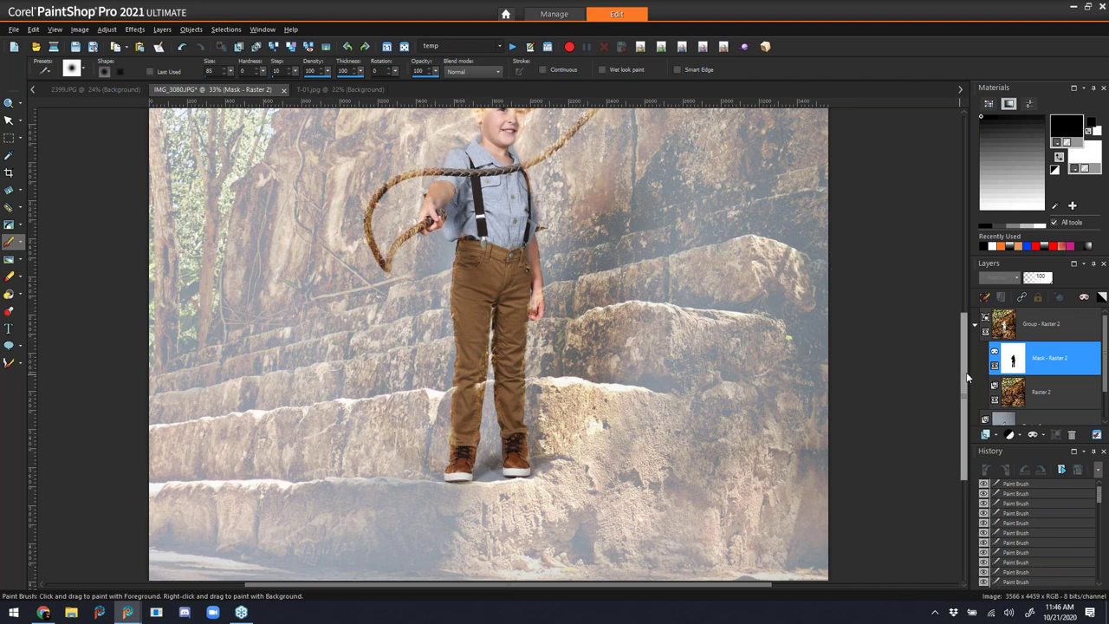
# - Paint black on the ruins mask with the size 85 brush to reveal the boy's hat, ear and upper face
pyautogui.moveTo(966, 372); pyautogui.dragTo(969, 348)
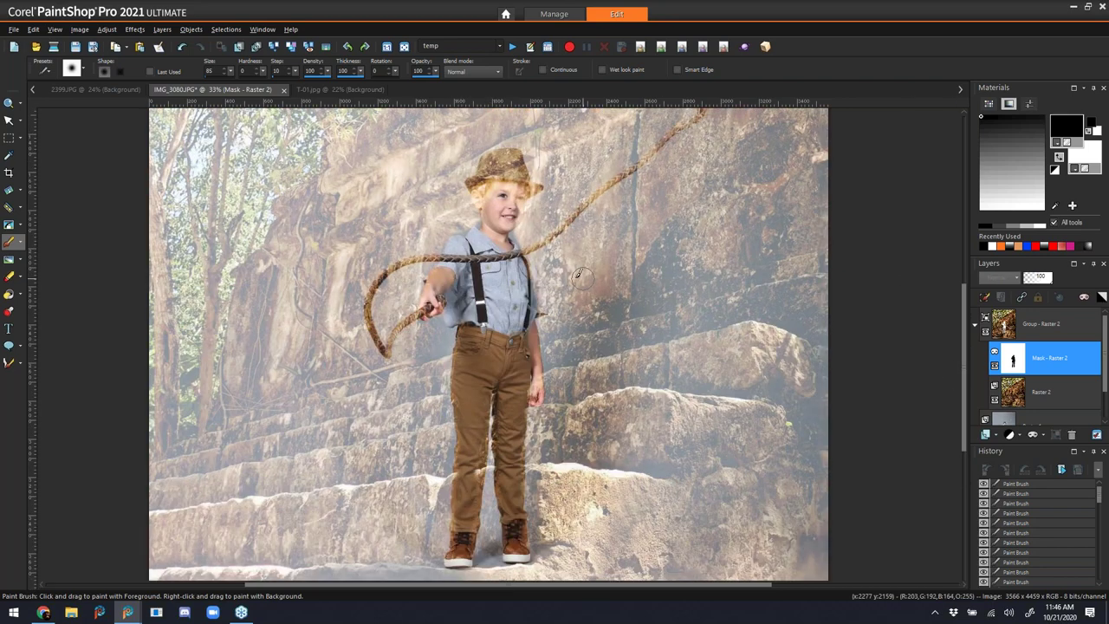
pyautogui.moveTo(489, 201)
pyautogui.mouseDown()
pyautogui.moveTo(481, 183)
pyautogui.moveTo(501, 170)
pyautogui.moveTo(490, 162)
pyautogui.moveTo(518, 155)
pyautogui.moveTo(501, 185)
pyautogui.moveTo(539, 188)
pyautogui.mouseUp()
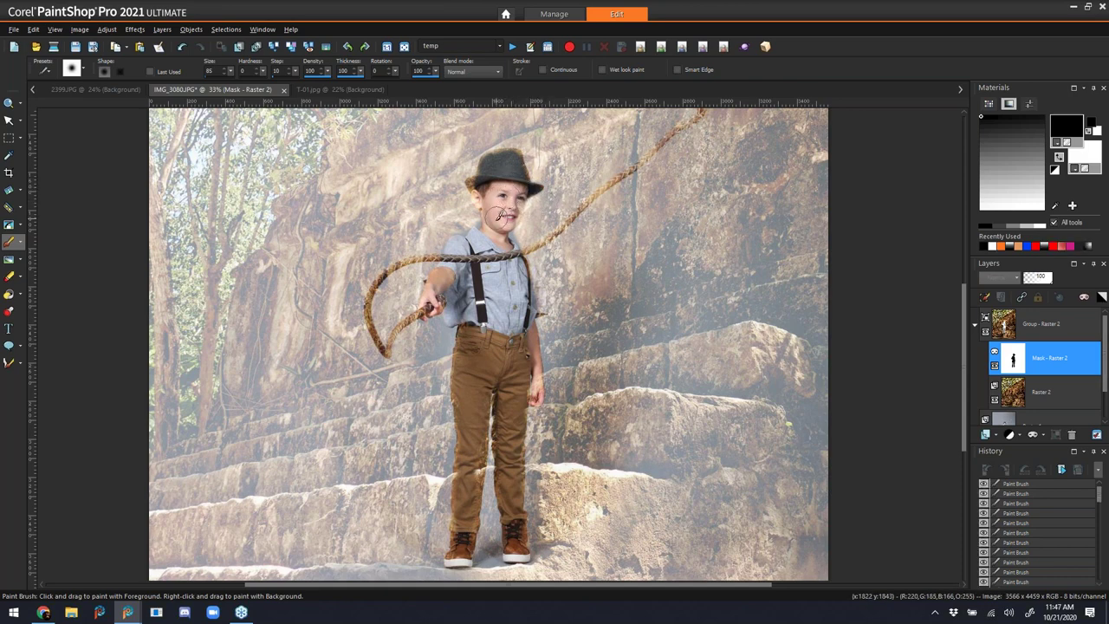
pyautogui.click(474, 184)
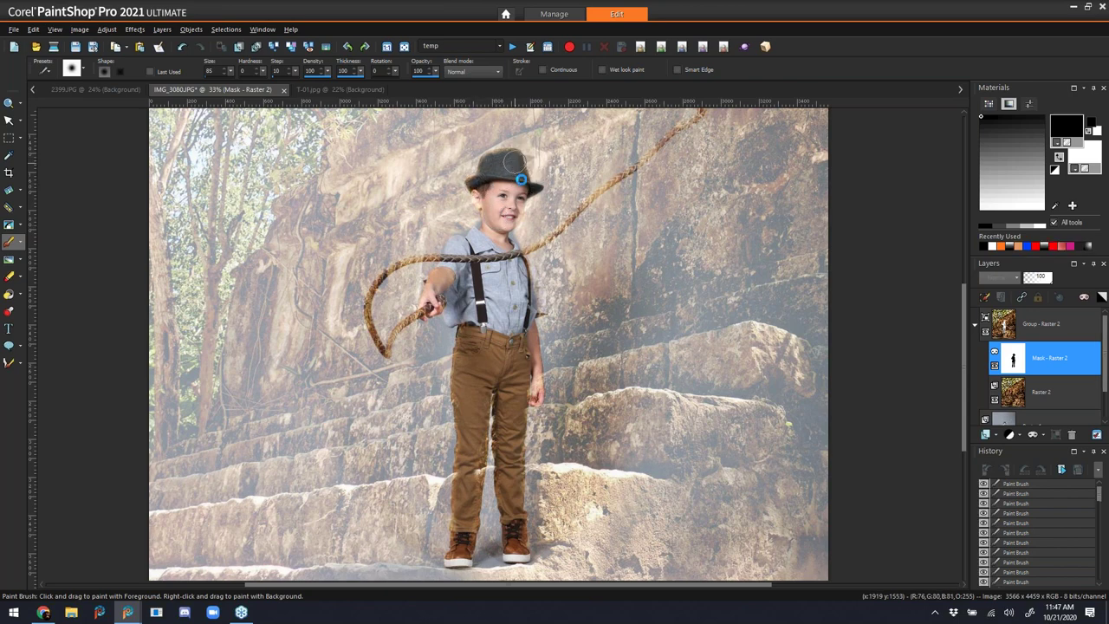
pyautogui.moveTo(492, 156); pyautogui.dragTo(466, 170)
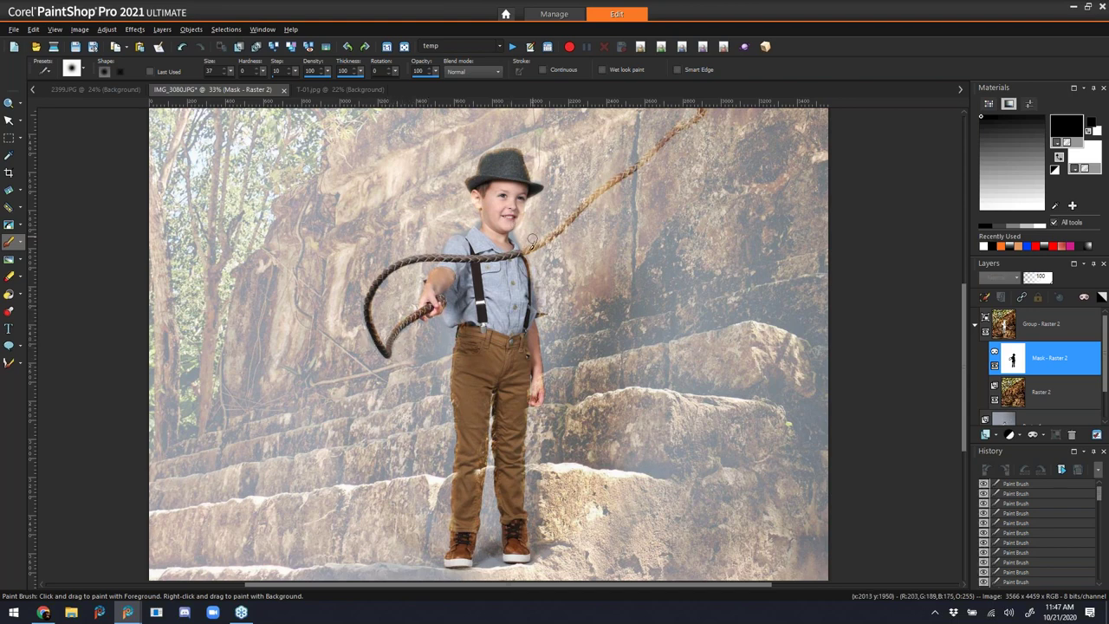
# - Paint the mask along the whip up to its tip with a small brush of about size 31 to 37
pyautogui.moveTo(523, 253); pyautogui.dragTo(541, 243)
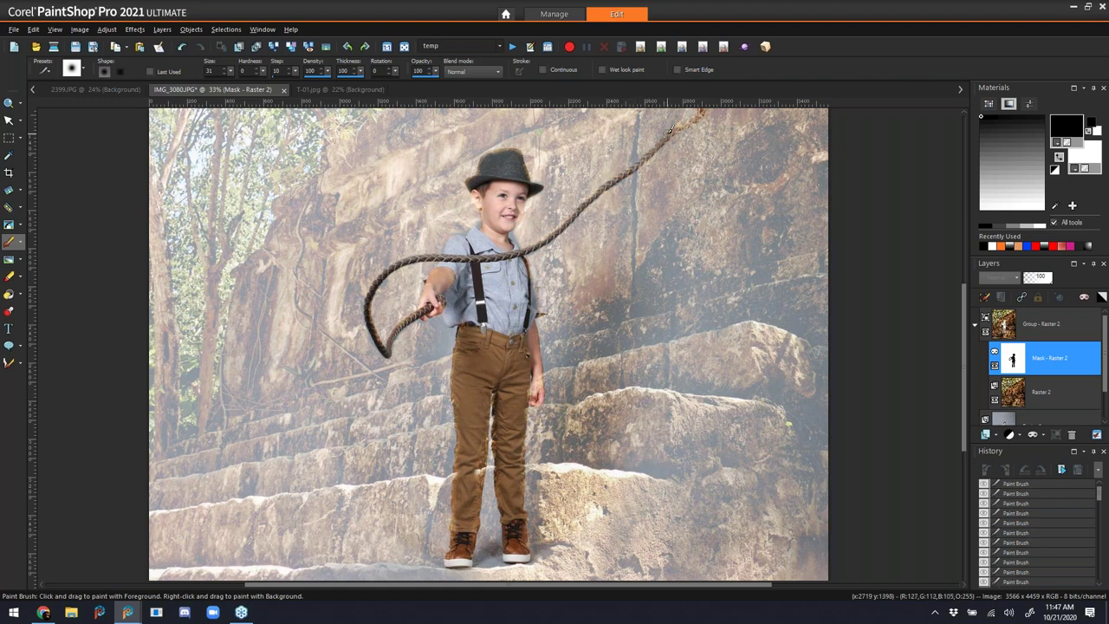
pyautogui.moveTo(691, 122); pyautogui.dragTo(701, 112)
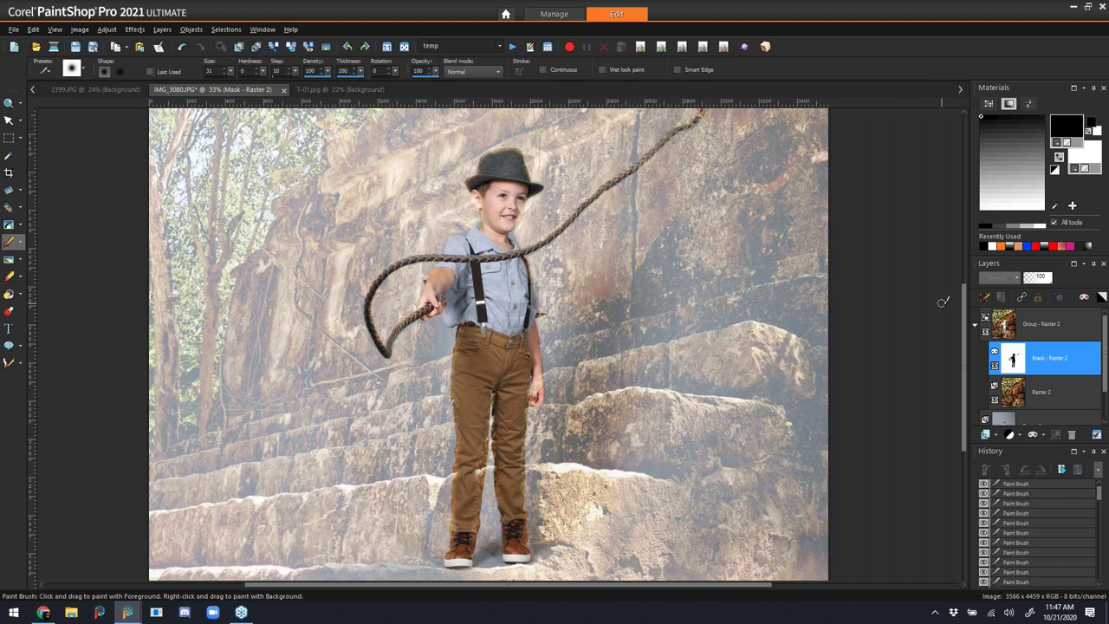
pyautogui.moveTo(965, 312); pyautogui.dragTo(966, 292)
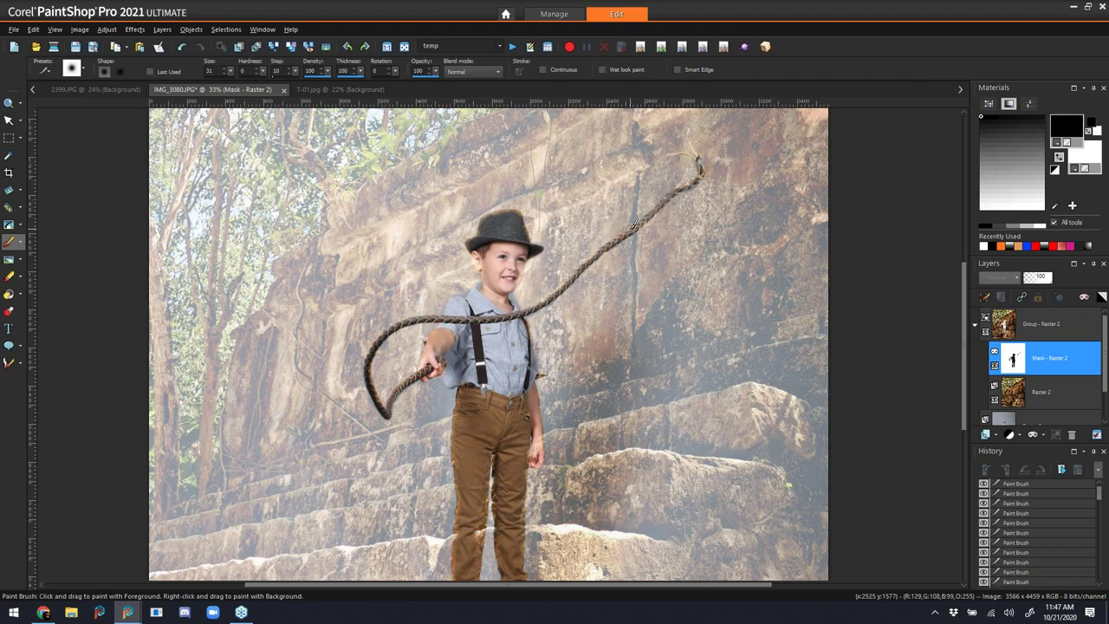
pyautogui.keyDown('alt'); pyautogui.moveTo(619, 310); pyautogui.dragTo(705, 259); pyautogui.keyUp('alt')
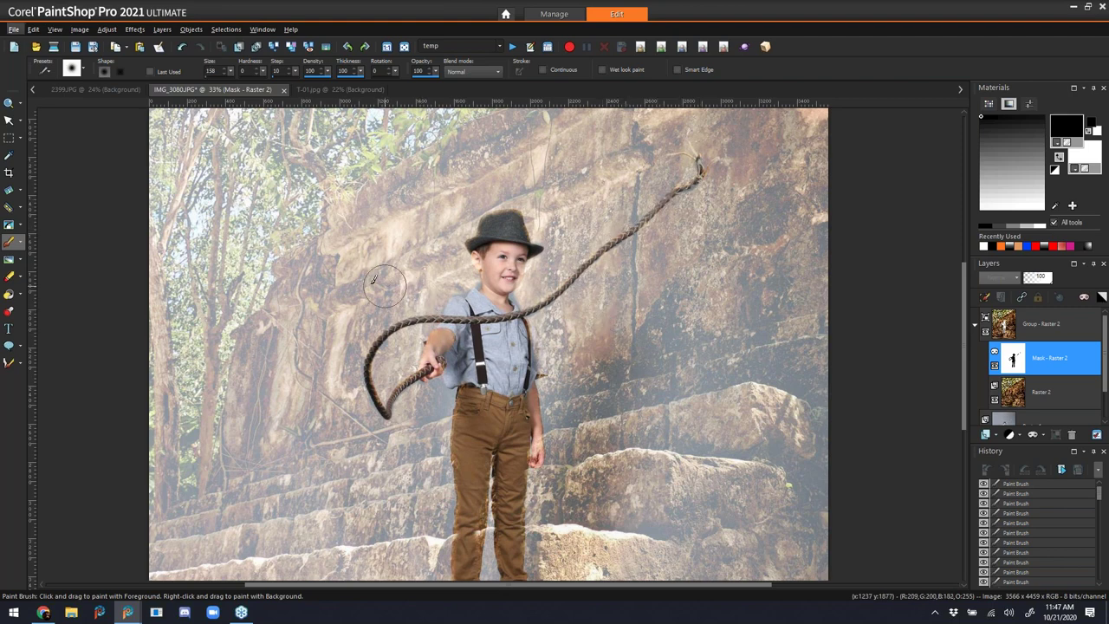
# - Duplicate the masked ruins group and set the copy's blend mode to Multiply
pyautogui.click(1043, 329)
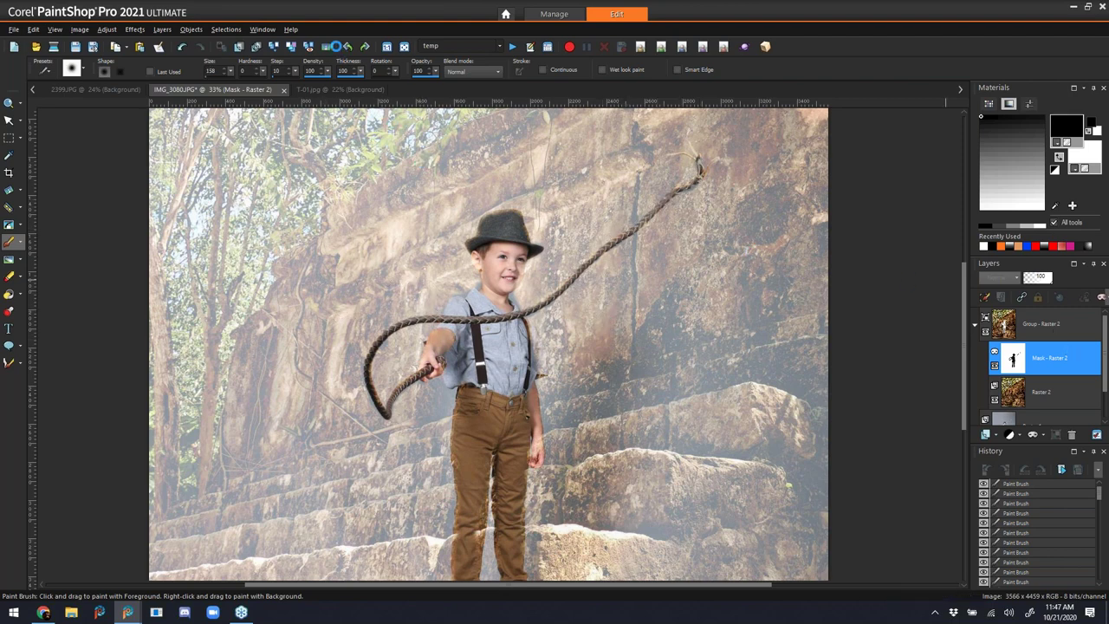
pyautogui.click(404, 46)
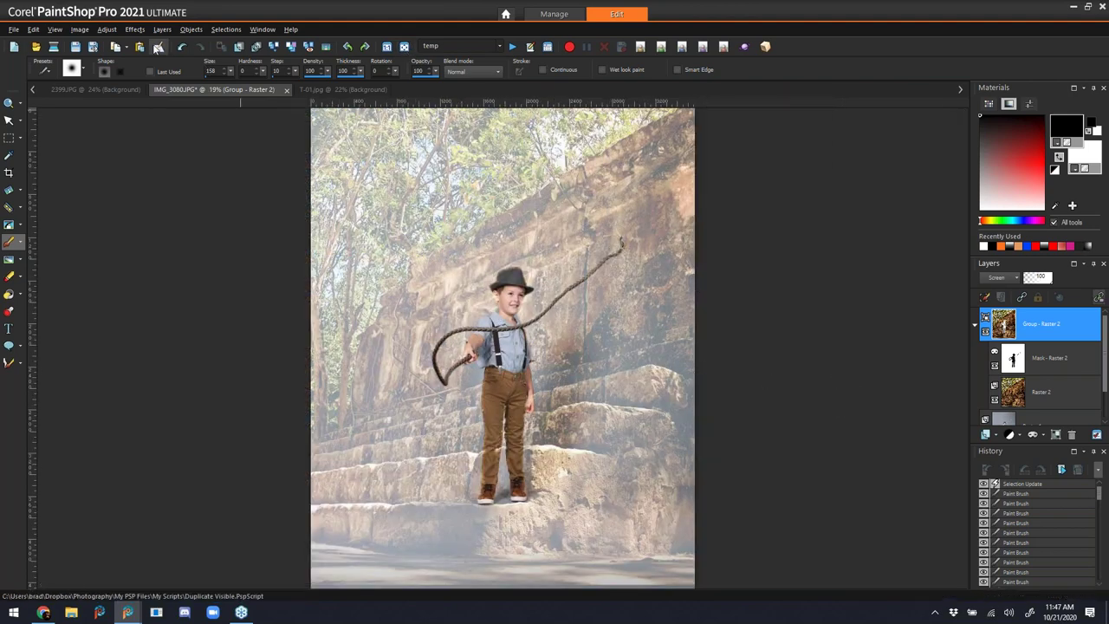
pyautogui.click(255, 49)
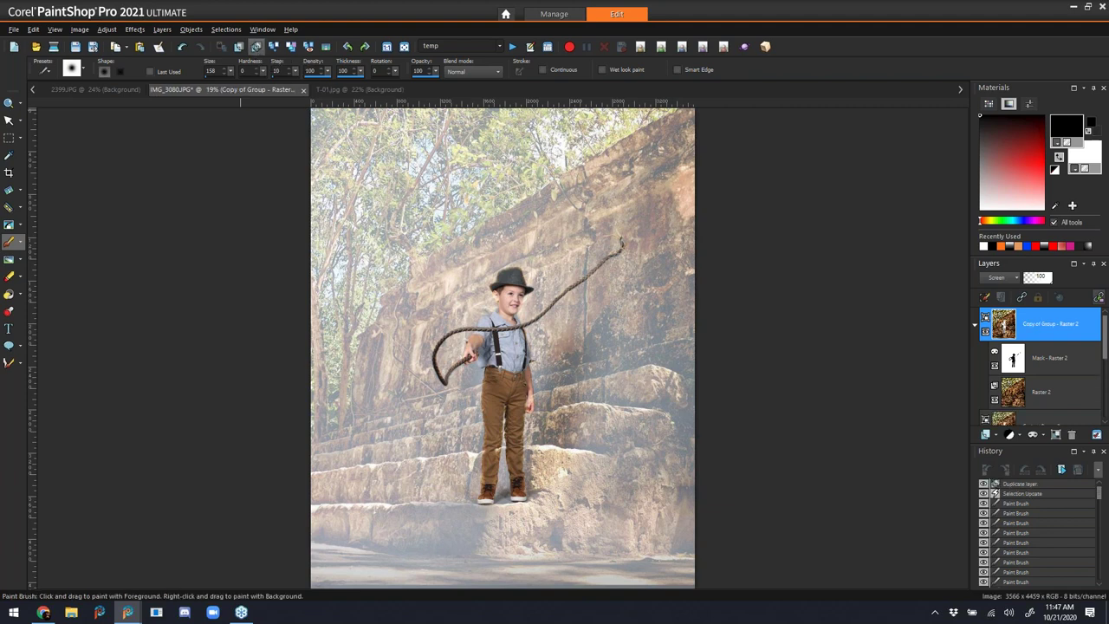
pyautogui.click(1003, 278)
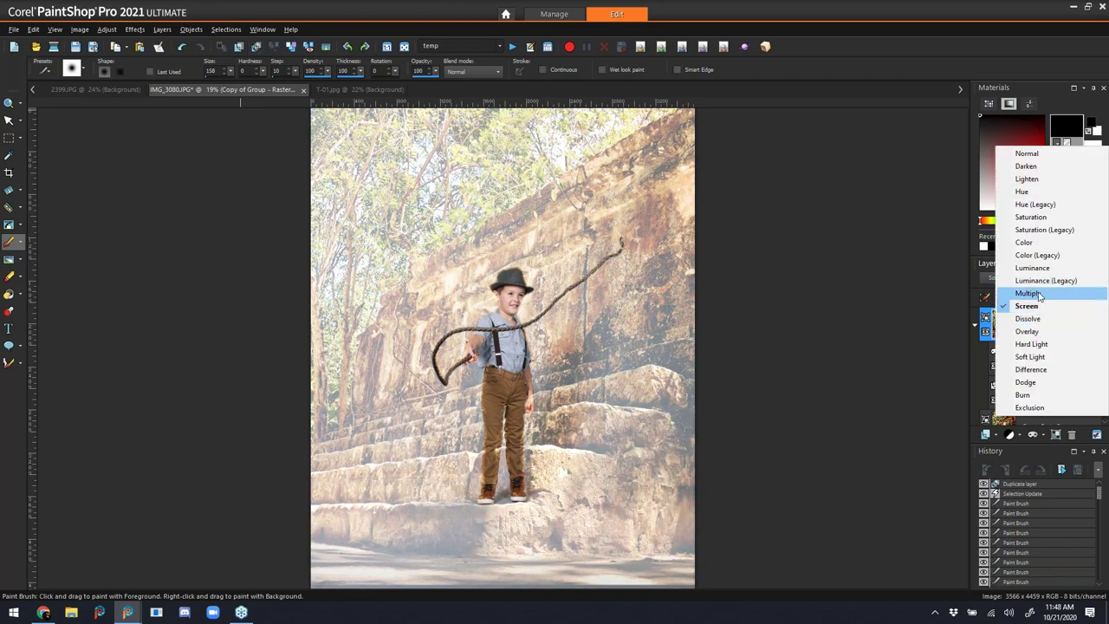
pyautogui.click(1033, 294)
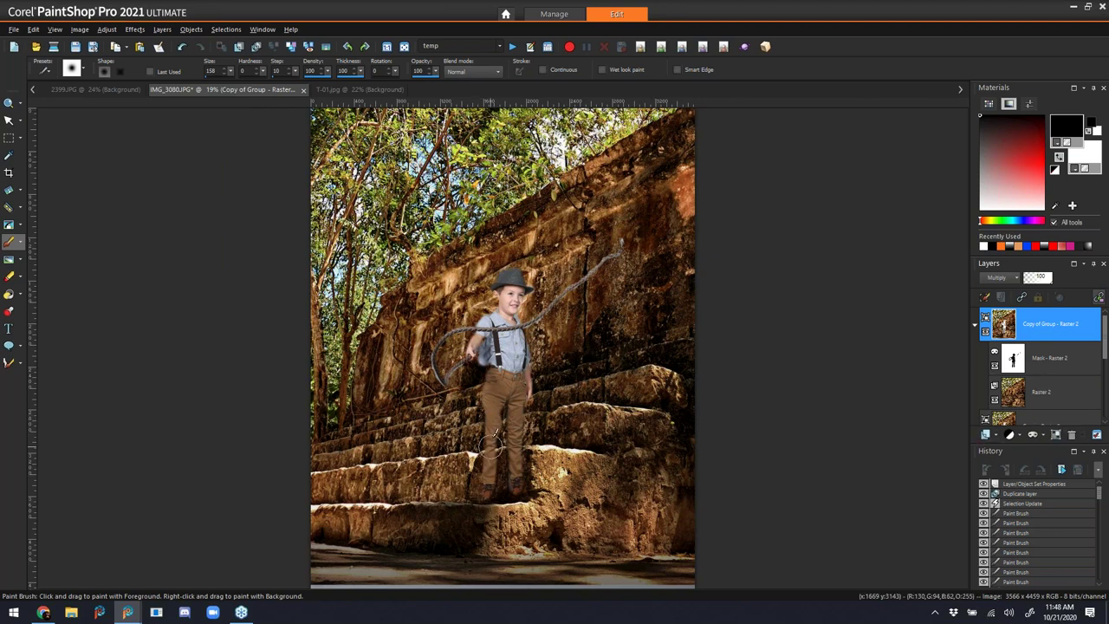
# - Touch up the duplicated group's mask between and along the boy's trouser legs with a size 101 Paint Brush
pyautogui.click(1044, 358)
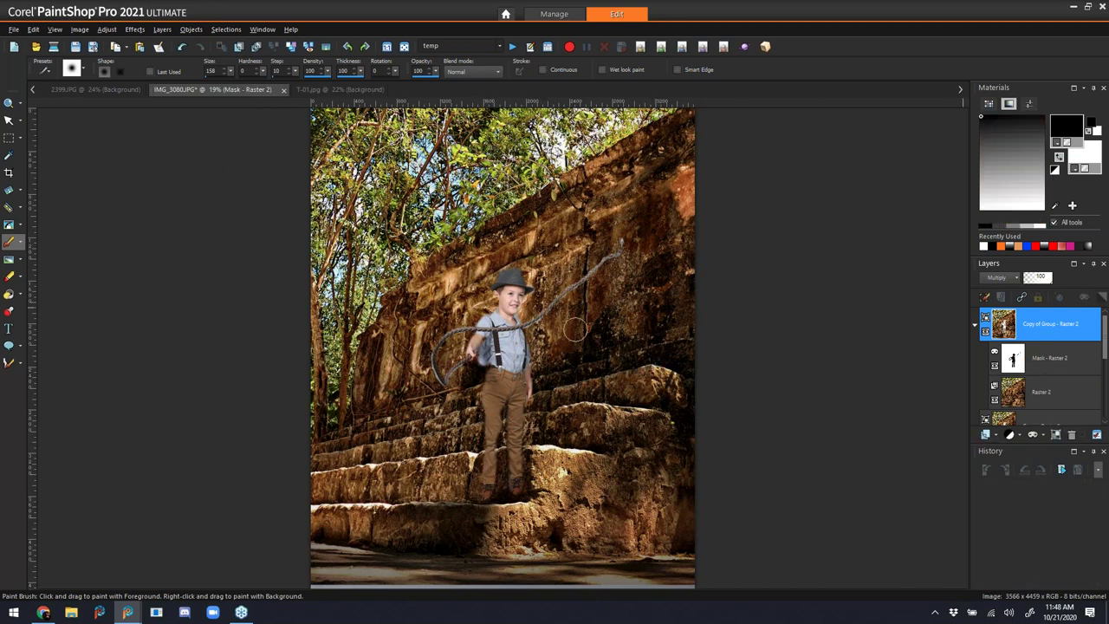
pyautogui.click(9, 102)
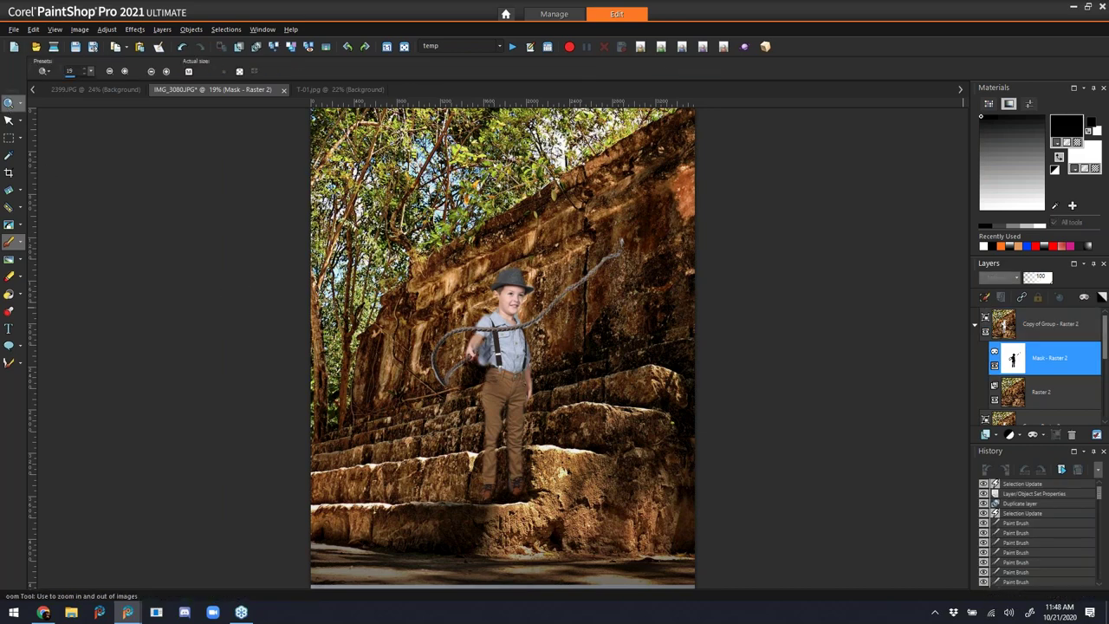
pyautogui.scroll(5, 480, 458)
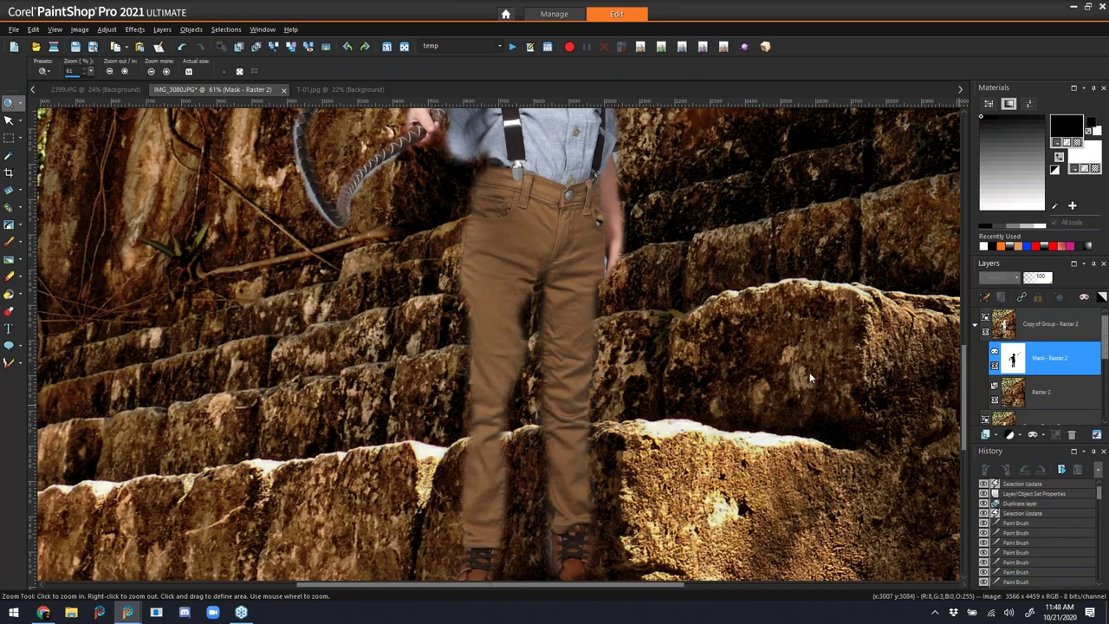
pyautogui.click(8, 242)
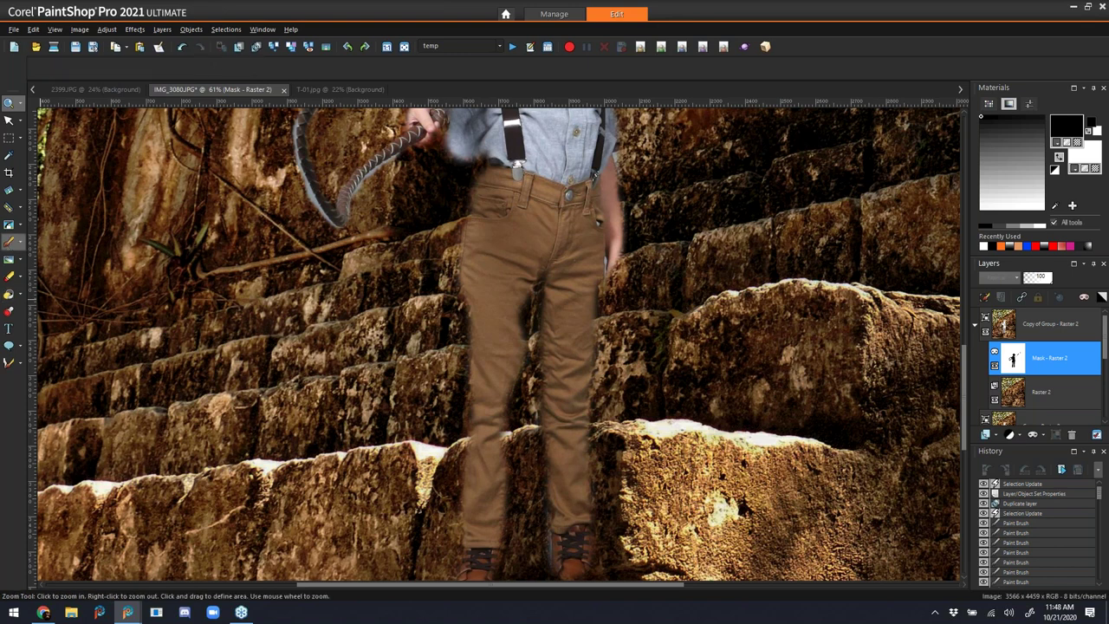
pyautogui.moveTo(528, 302)
pyautogui.mouseDown()
pyautogui.moveTo(520, 326)
pyautogui.moveTo(518, 288)
pyautogui.moveTo(488, 489)
pyautogui.moveTo(487, 446)
pyautogui.moveTo(474, 446)
pyautogui.moveTo(463, 385)
pyautogui.moveTo(481, 270)
pyautogui.mouseUp()
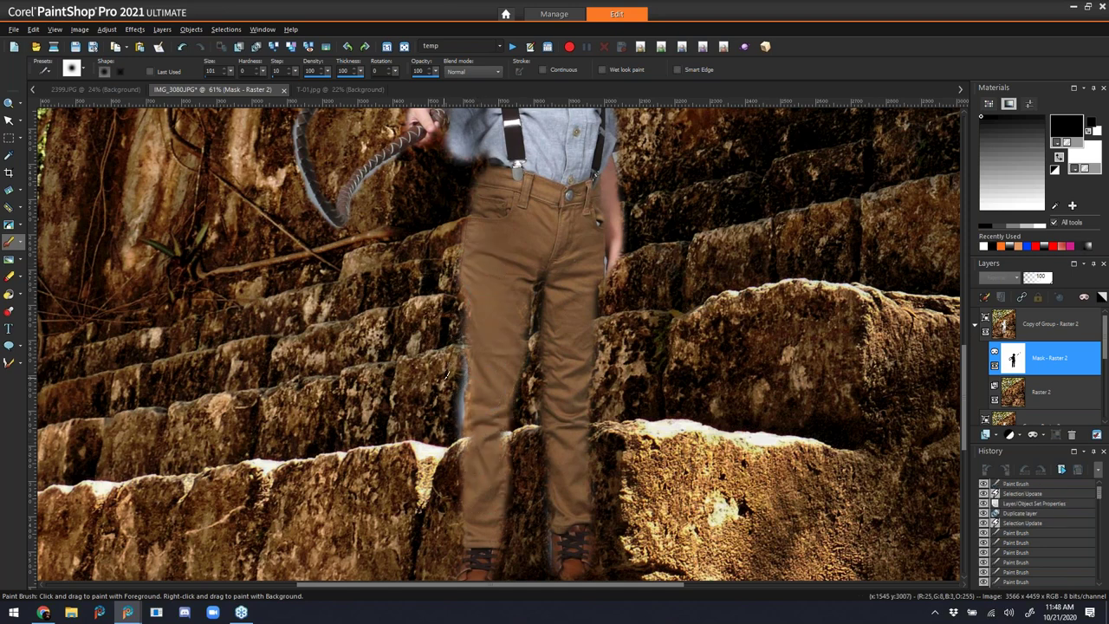
pyautogui.moveTo(443, 401)
pyautogui.mouseDown()
pyautogui.moveTo(440, 428)
pyautogui.moveTo(450, 354)
pyautogui.mouseUp()
pyautogui.click(486, 496)
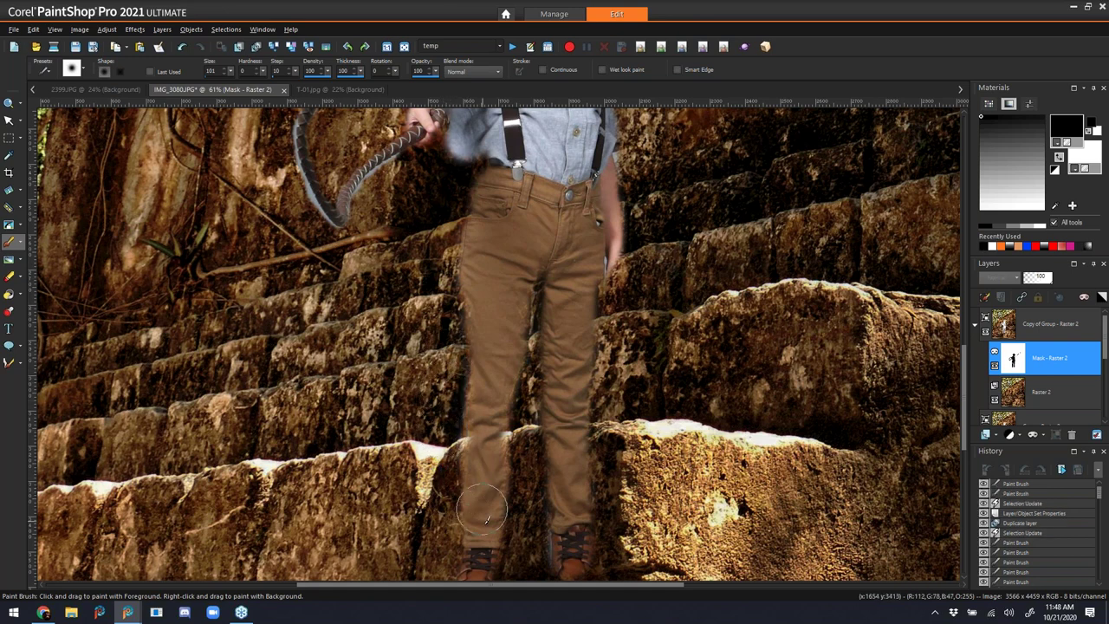
pyautogui.click(529, 539)
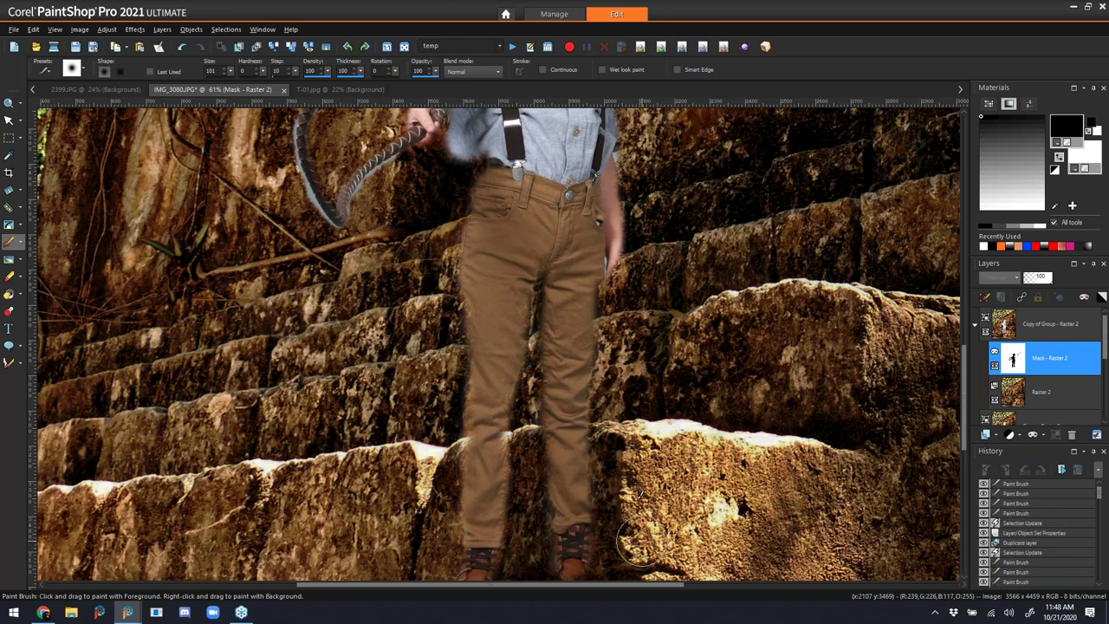
# - Reduce the brush to size 13 and touch up the mask along the boy's lowered arm and hand
pyautogui.keyDown('alt'); pyautogui.moveTo(636, 276); pyautogui.dragTo(636, 249); pyautogui.keyUp('alt')
pyautogui.press('[')
pyautogui.press('[')
pyautogui.press('alt')
pyautogui.moveTo(609, 254); pyautogui.dragTo(610, 264)
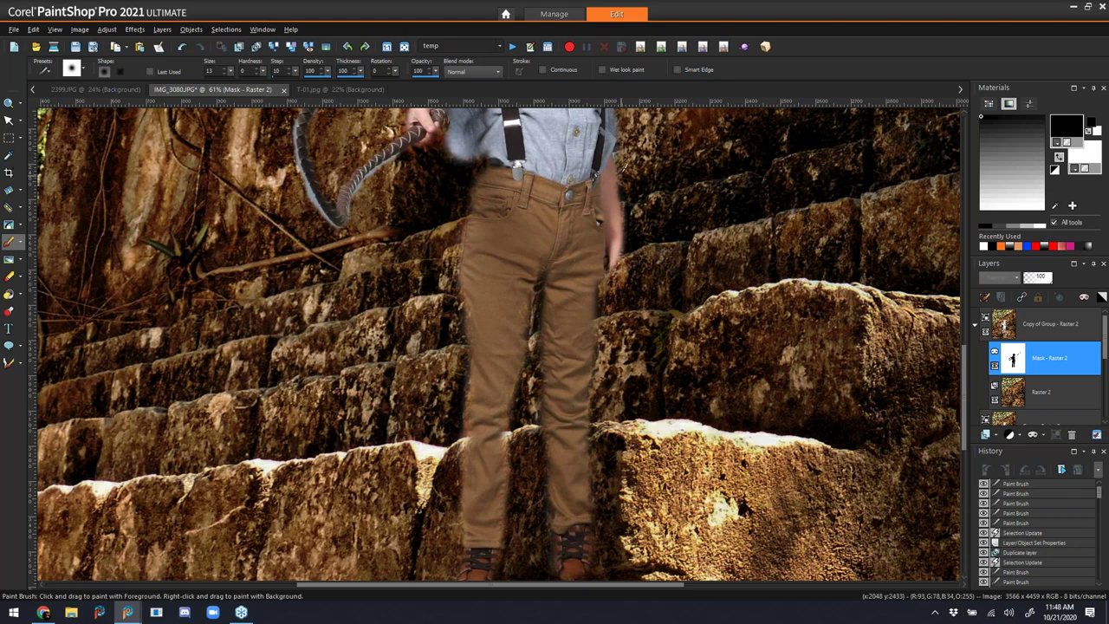
pyautogui.click(621, 149)
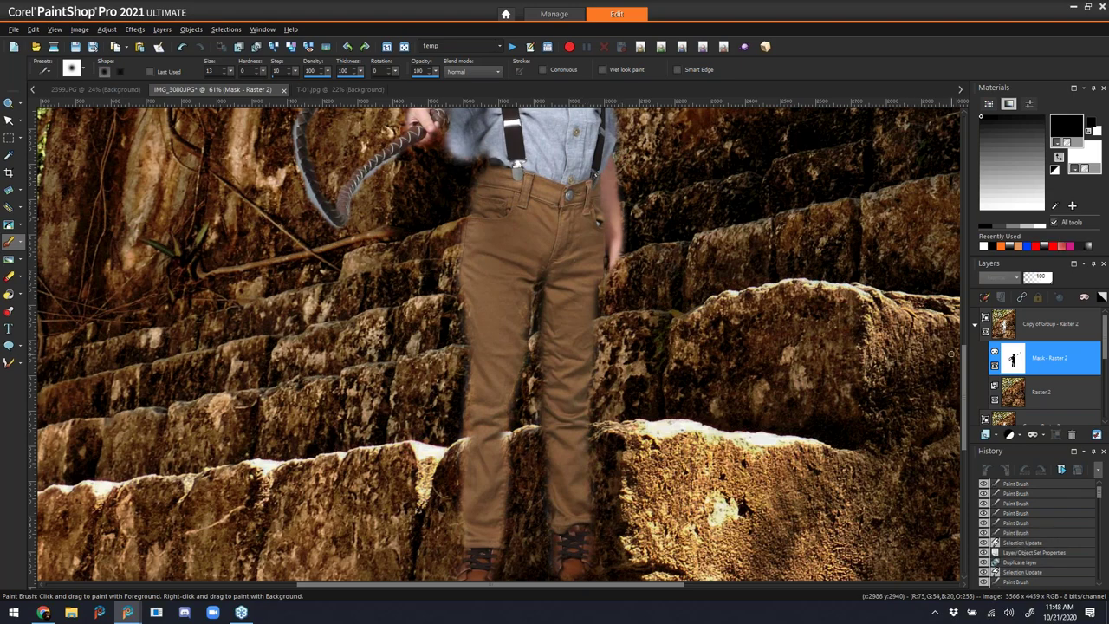
# - Touch up the mask beneath the whip handle with a size 77 brush and beside the boy's outstretched hand and forearm
pyautogui.scroll(3, 807, 356)
pyautogui.keyDown('alt'); pyautogui.moveTo(396, 282); pyautogui.dragTo(398, 273); pyautogui.keyUp('alt')
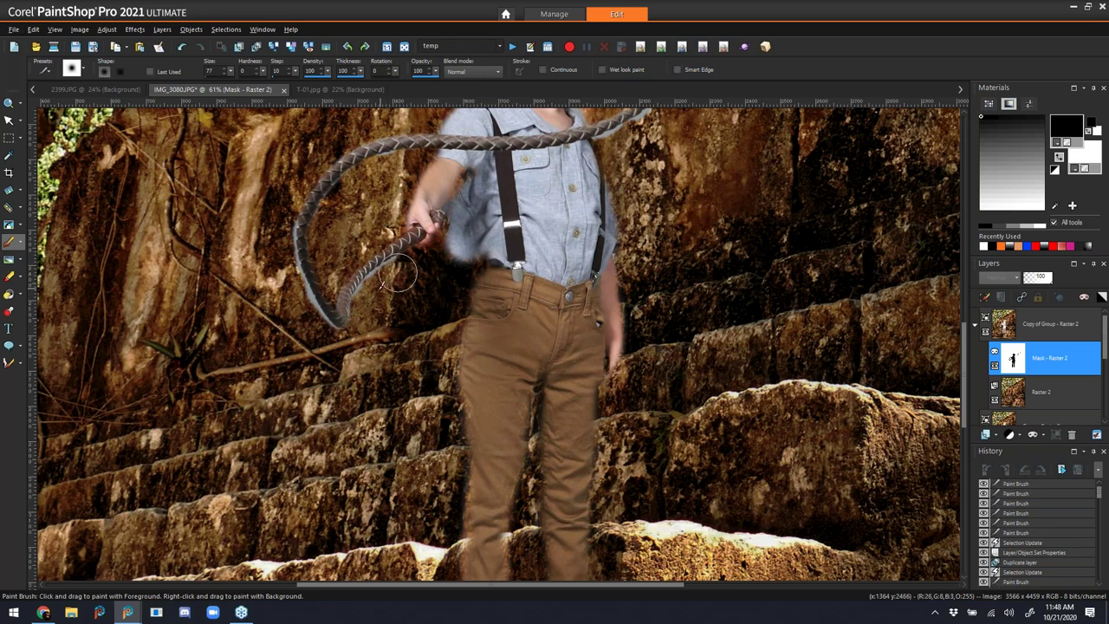
pyautogui.moveTo(370, 302); pyautogui.dragTo(407, 269)
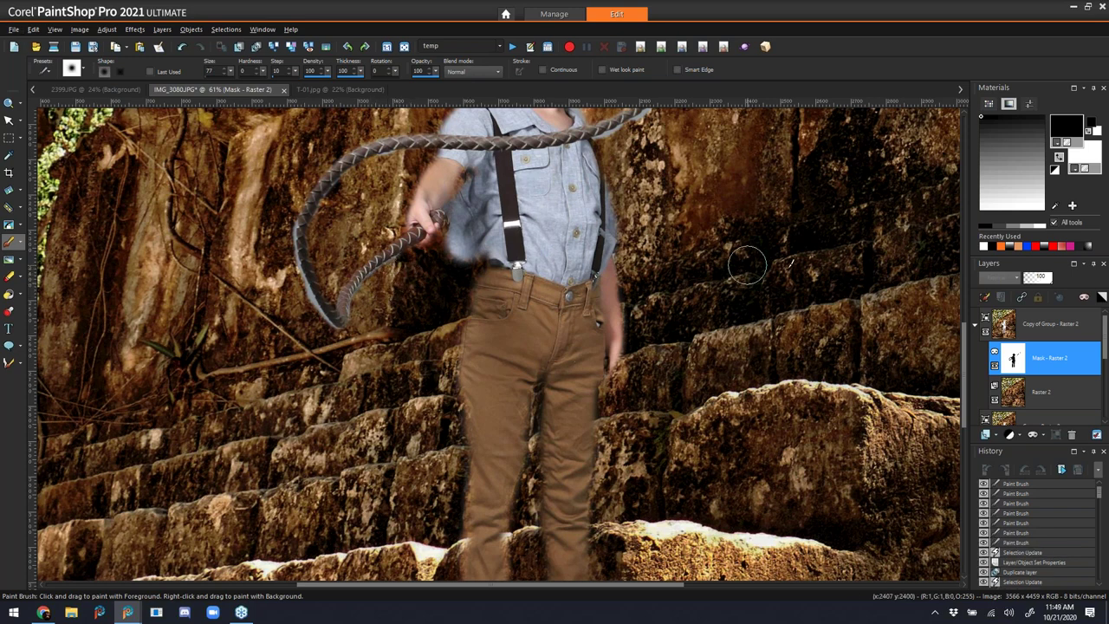
pyautogui.moveTo(443, 198); pyautogui.dragTo(438, 181)
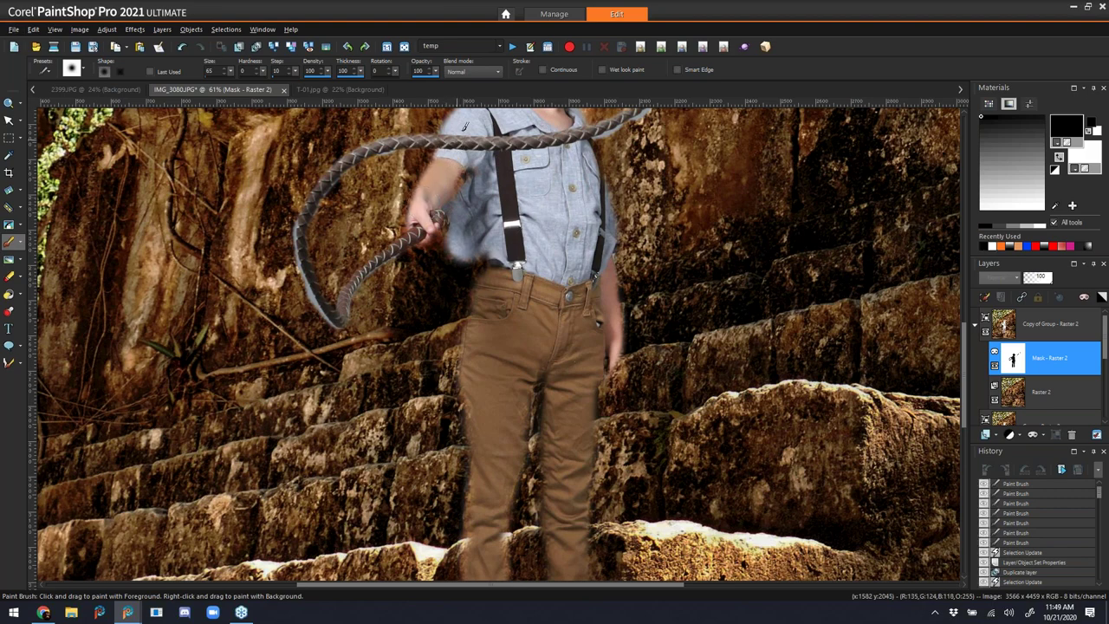
# - Touch up the copied group's mask around the boy's hat brim and ear with a size 65 brush, alternating black and white
pyautogui.scroll(5, 966, 327)
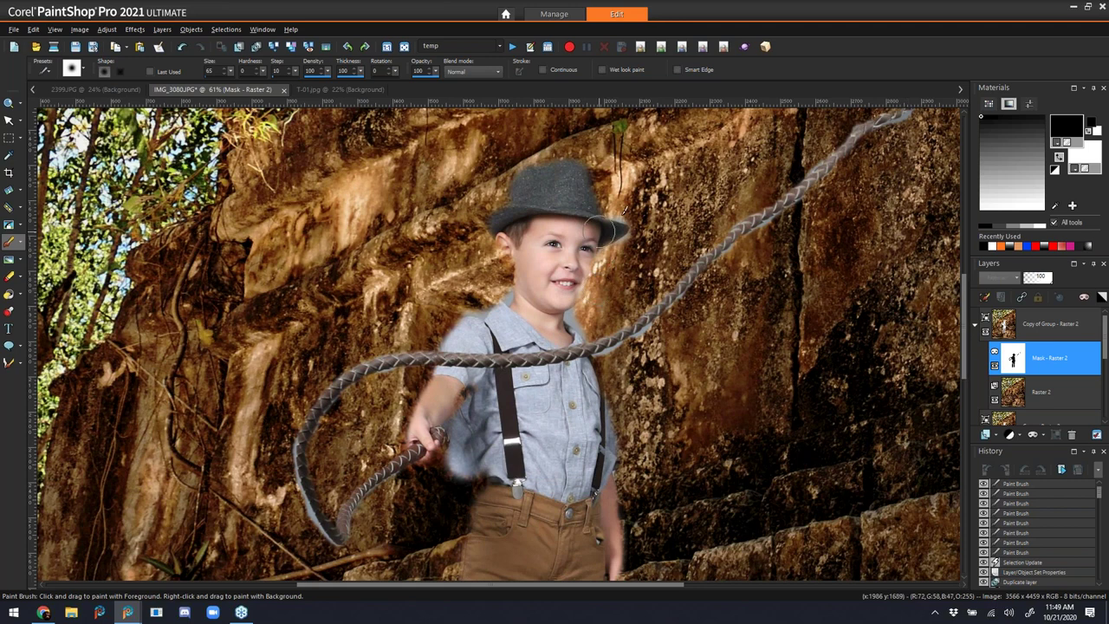
pyautogui.moveTo(626, 210)
pyautogui.mouseDown()
pyautogui.moveTo(633, 256)
pyautogui.moveTo(639, 241)
pyautogui.mouseUp()
pyautogui.click(506, 248)
pyautogui.rightClick(512, 256)
pyautogui.click(506, 253)
pyautogui.rightClick(483, 247)
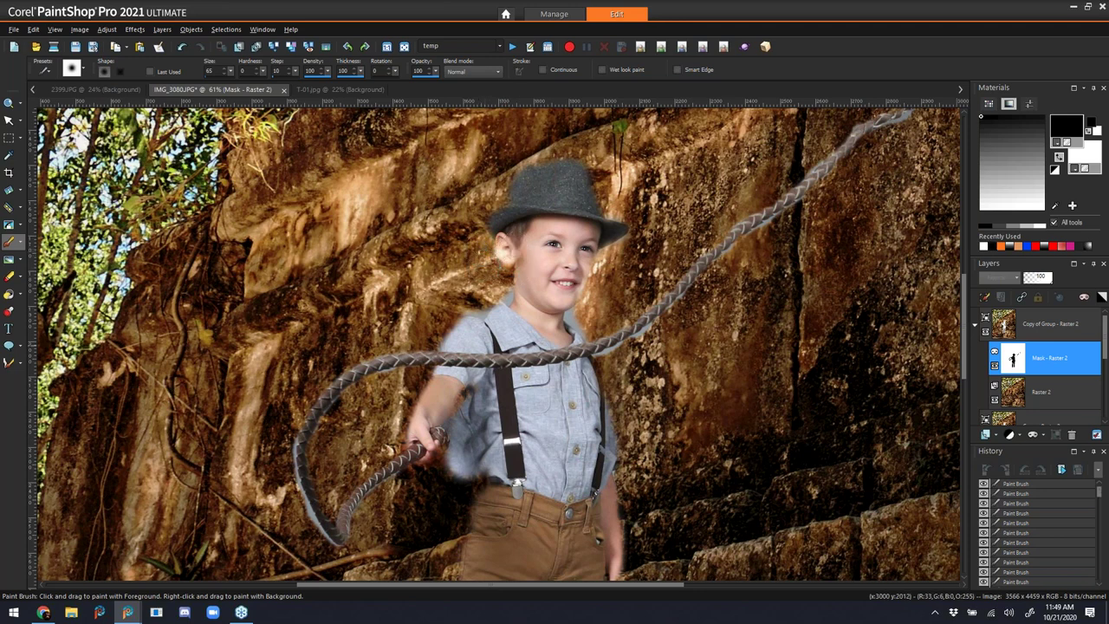
# - Select the original ruins group's mask and paint it black over the boy's ear and neck
pyautogui.scroll(-1, 1047, 393)
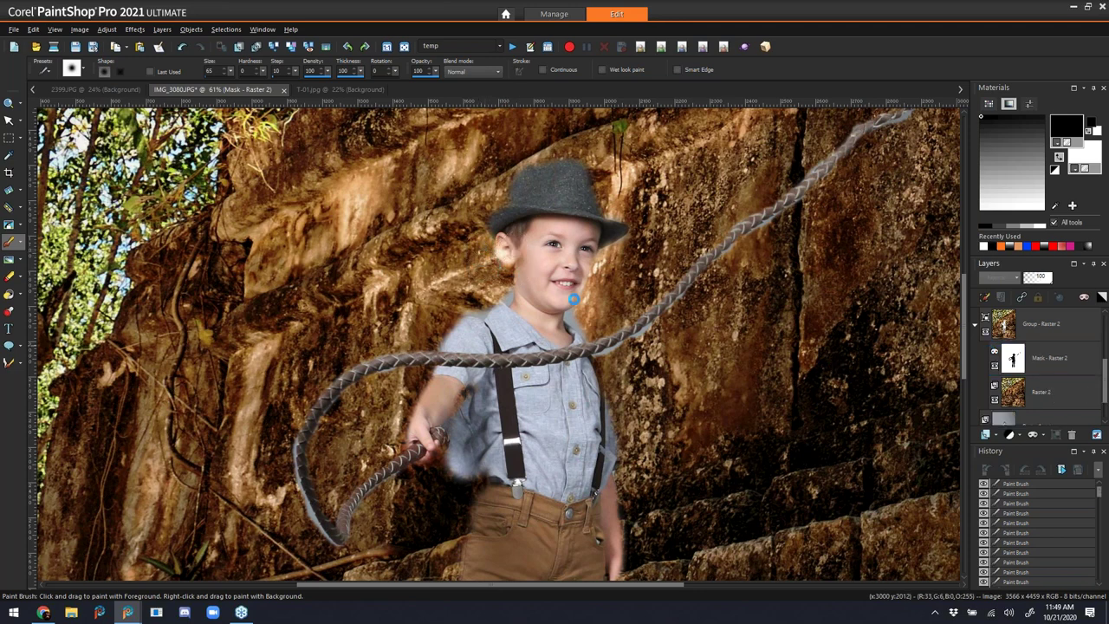
pyautogui.click(1048, 357)
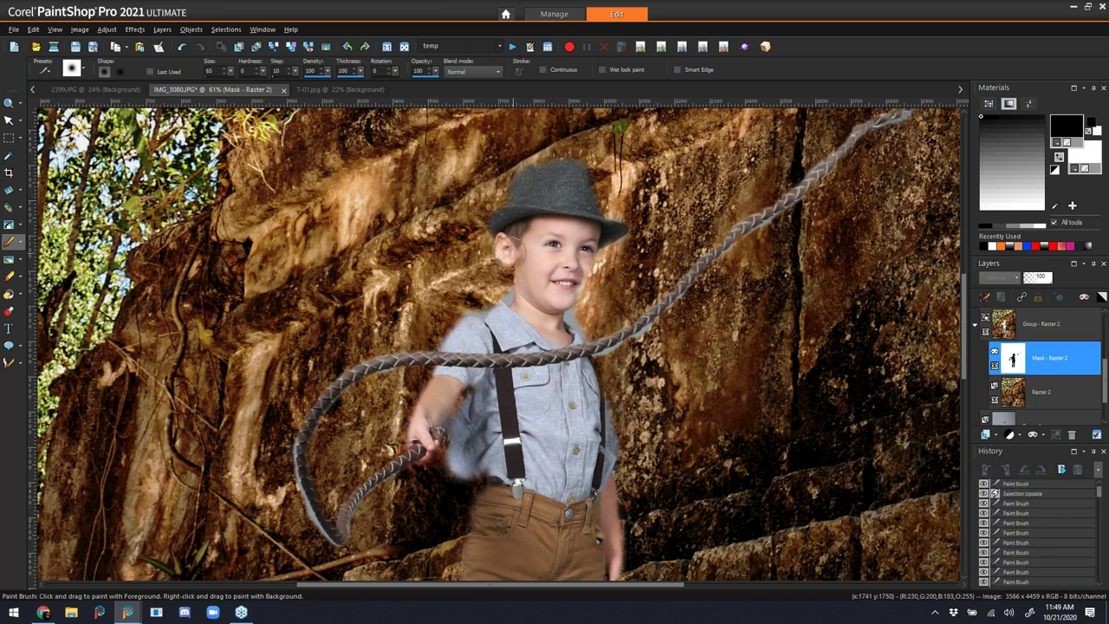
pyautogui.moveTo(513, 252); pyautogui.dragTo(527, 259)
pyautogui.click(528, 310)
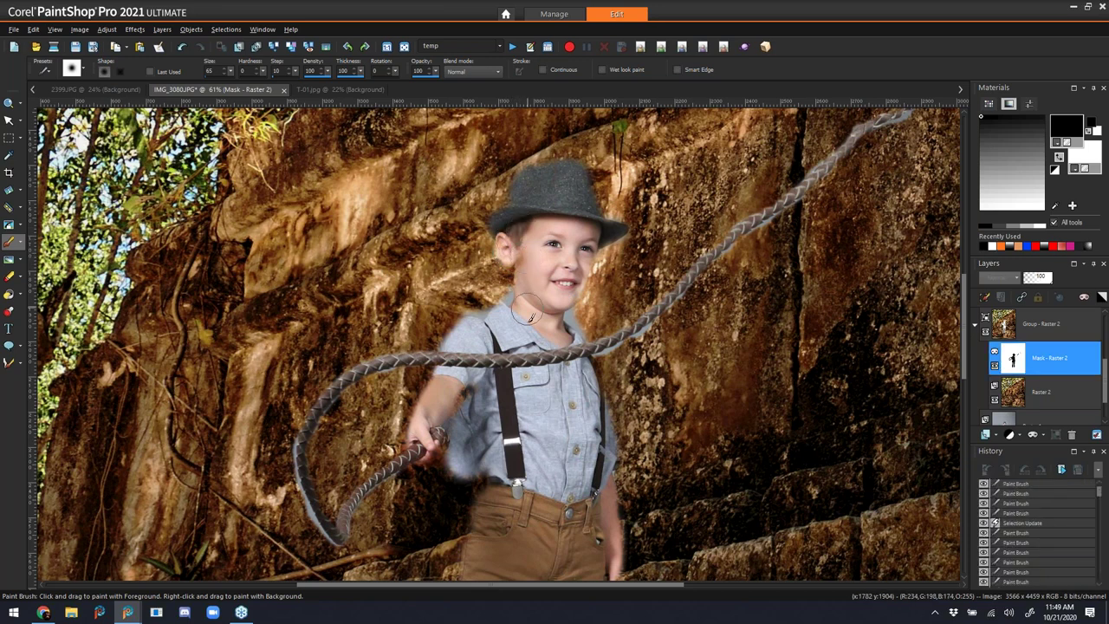
pyautogui.click(412, 53)
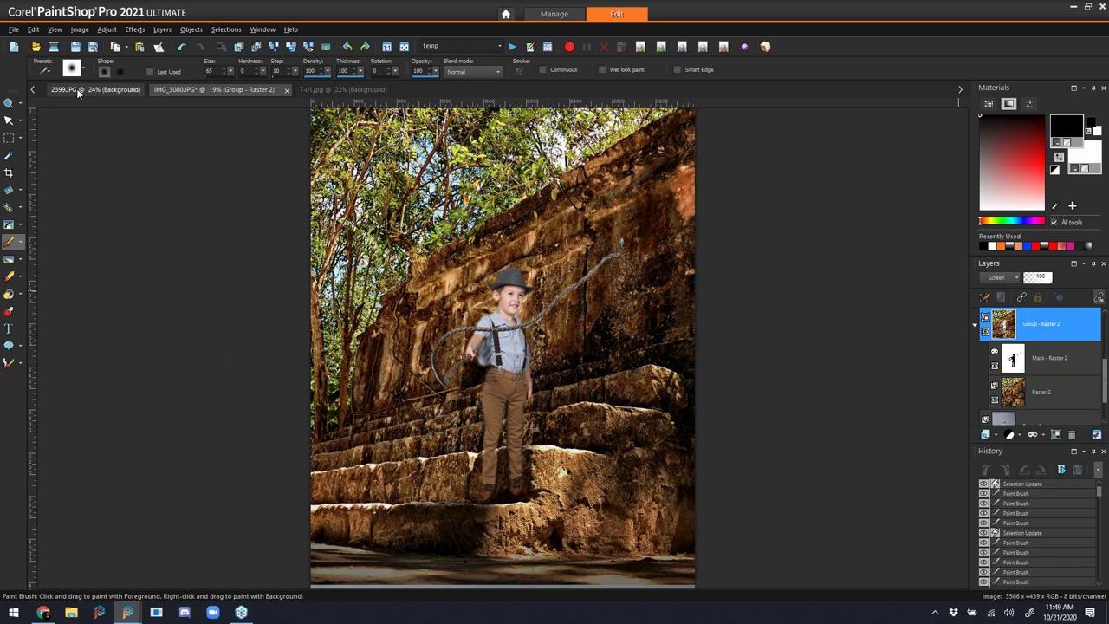
# - Open the smoke photo IMG_0606.JPG from the October 2020 folder for editing
pyautogui.click(552, 15)
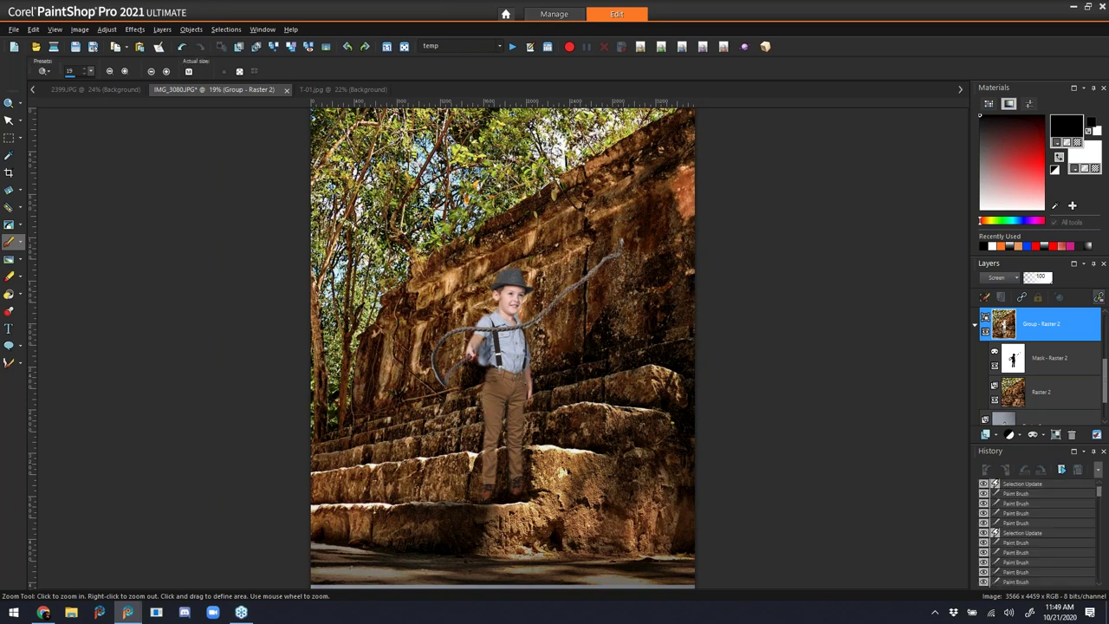
pyautogui.hotkey('ctrl', 'F5')
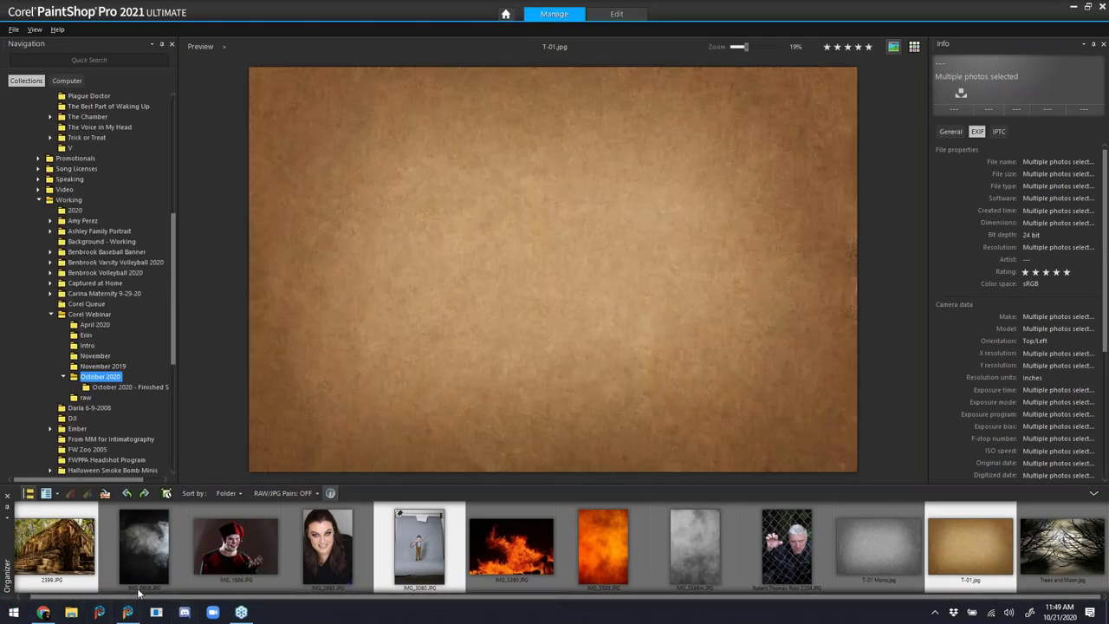
pyautogui.click(135, 563)
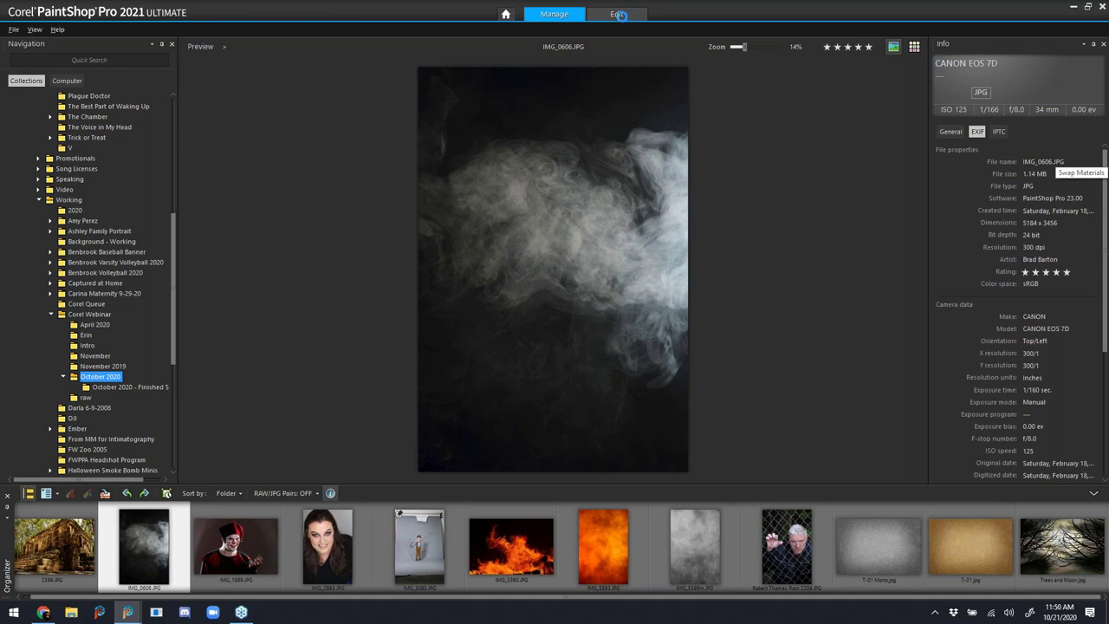
pyautogui.click(617, 15)
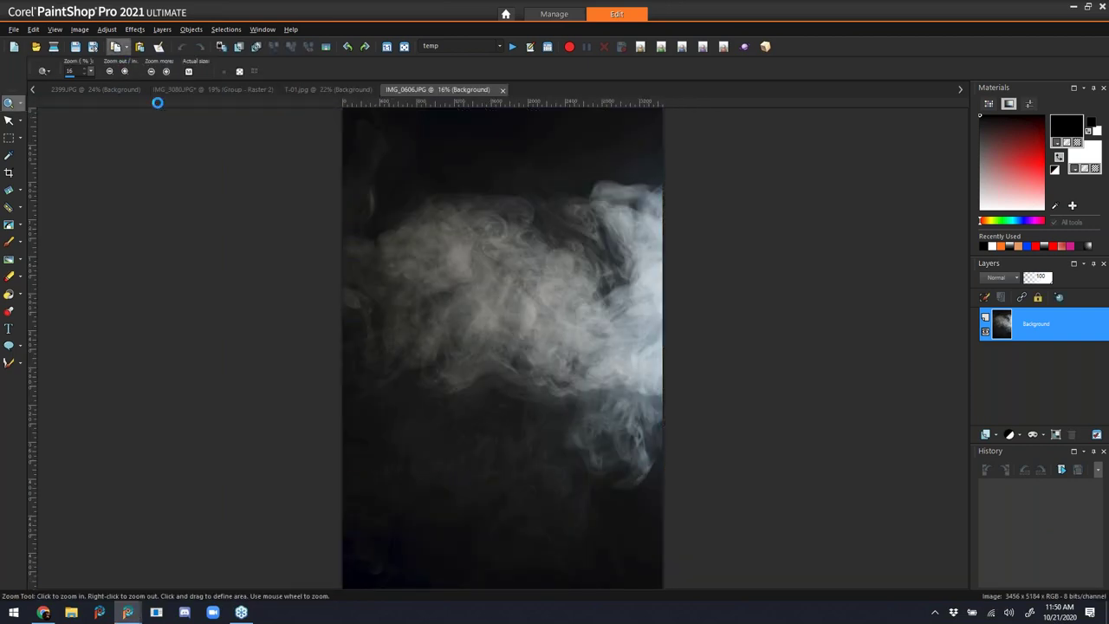
# - Paste the smoke photo into IMG_3080.JPG as a new layer, place it above all other layers and set its blend mode to Screen
pyautogui.click(213, 90)
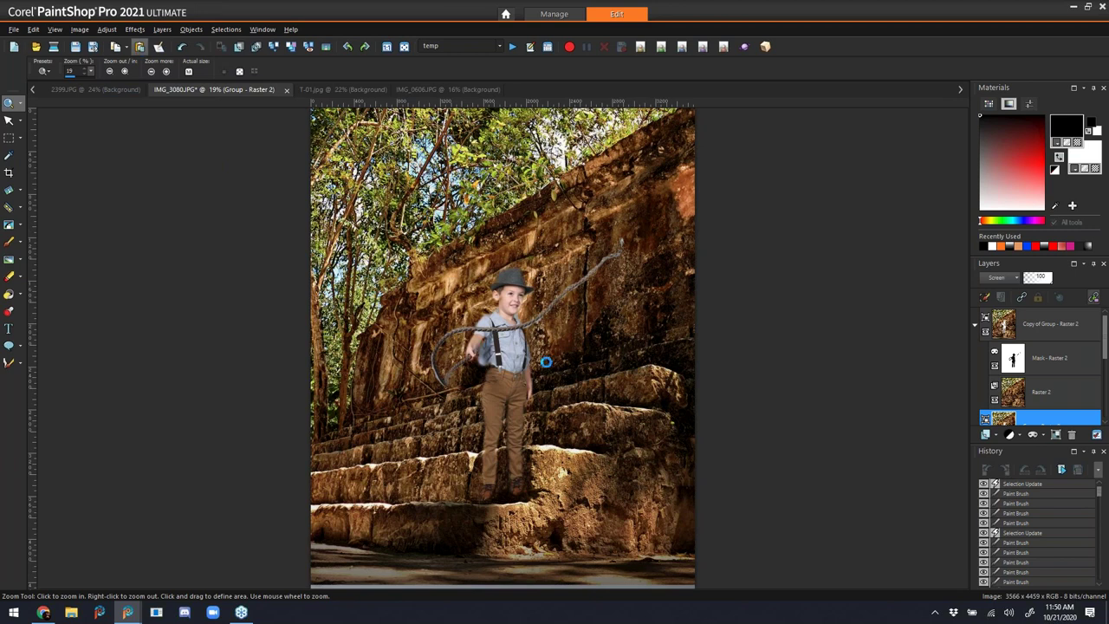
pyautogui.hotkey('ctrl', 'v')
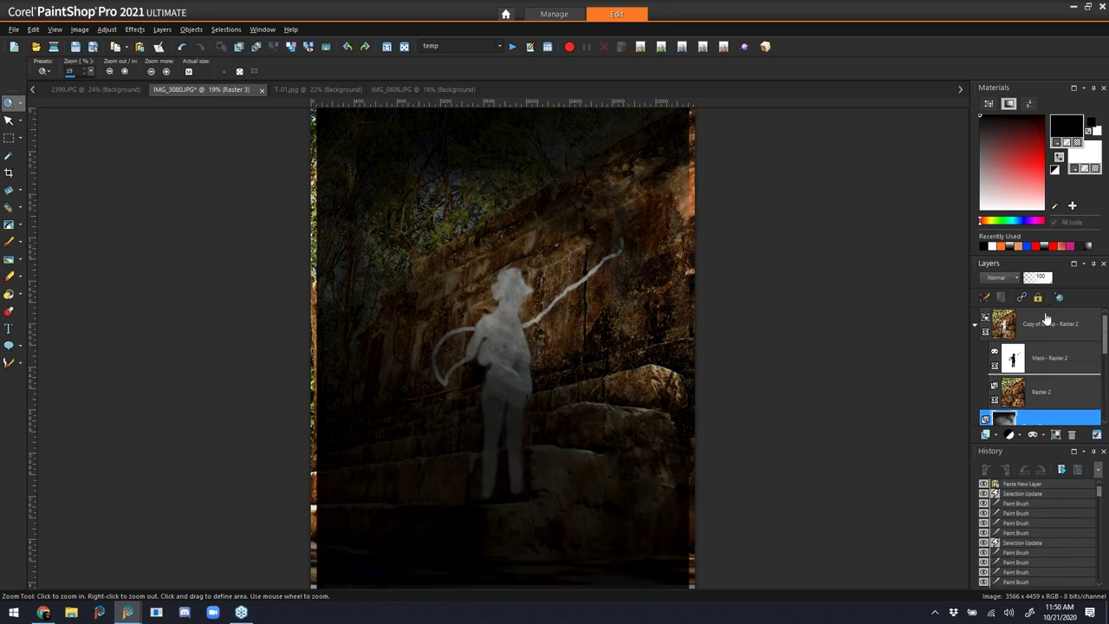
pyautogui.moveTo(1047, 320); pyautogui.dragTo(1038, 314)
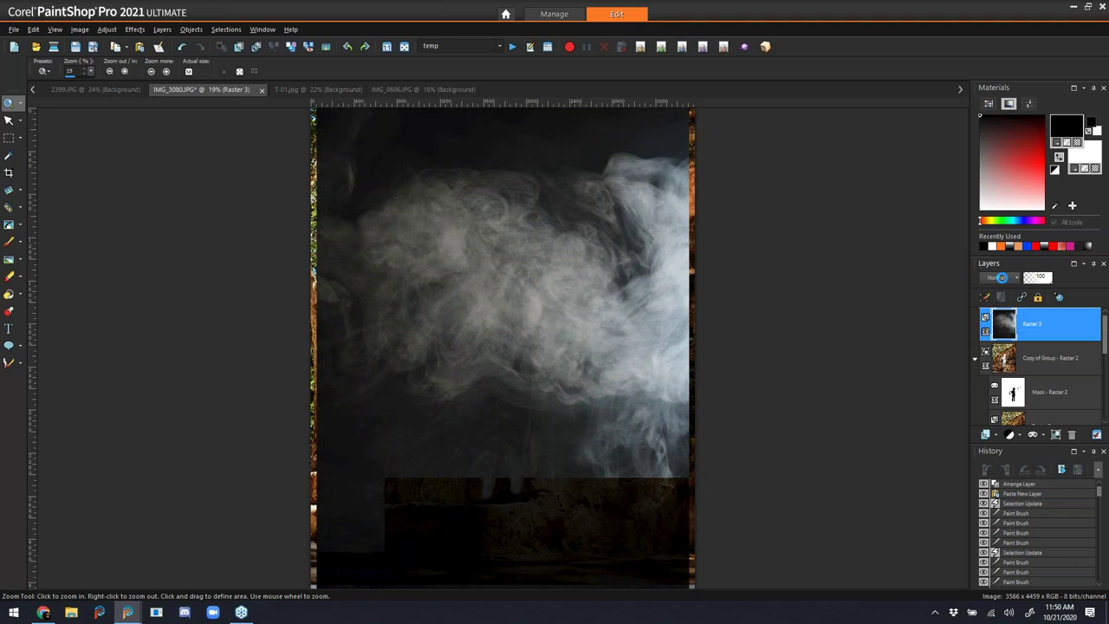
pyautogui.click(1005, 278)
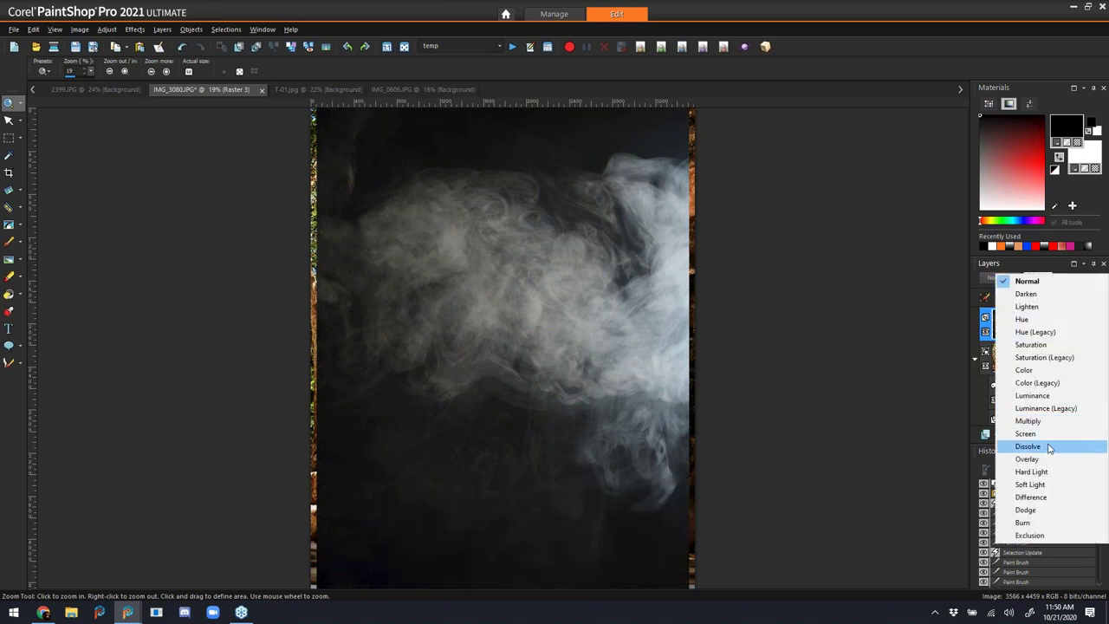
pyautogui.click(1035, 434)
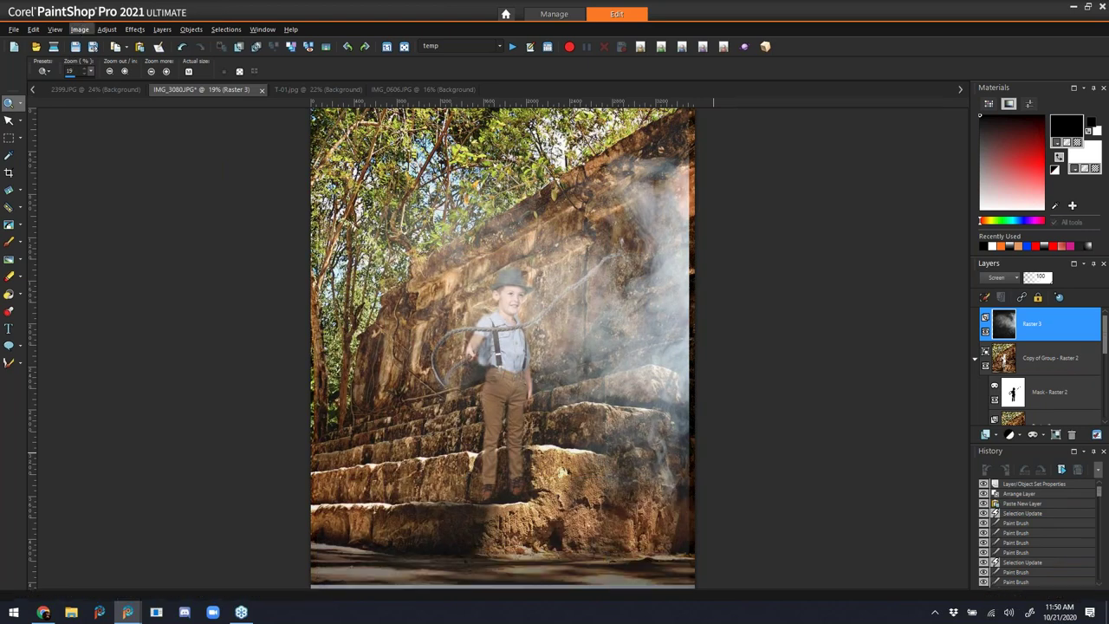
# - Mirror the smoke layer horizontally
pyautogui.click(80, 29)
pyautogui.moveTo(121, 218)
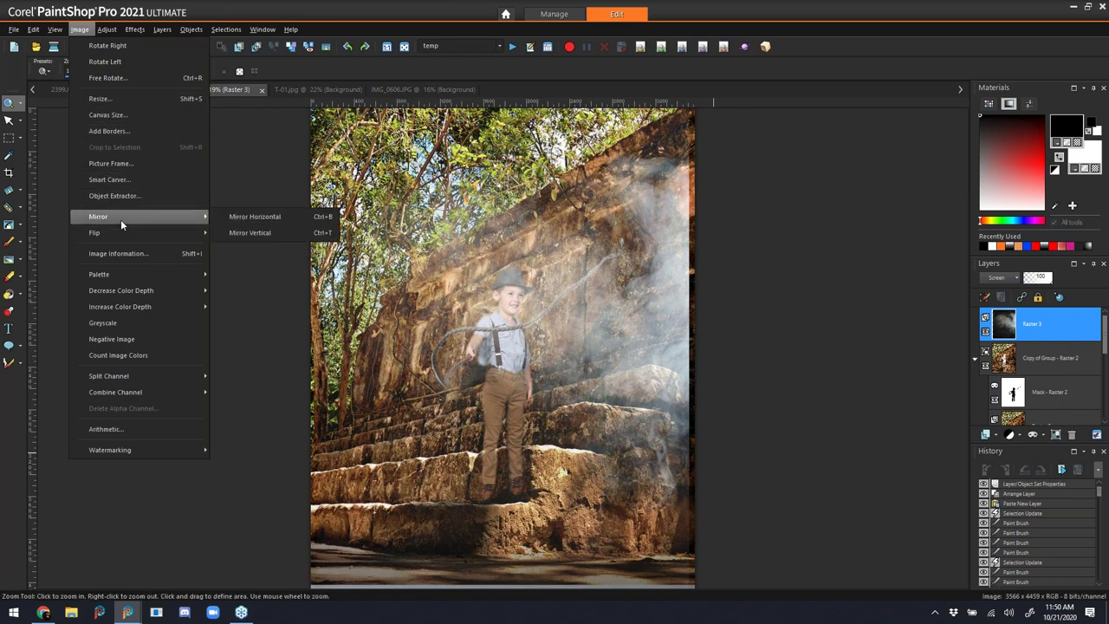
pyautogui.click(275, 218)
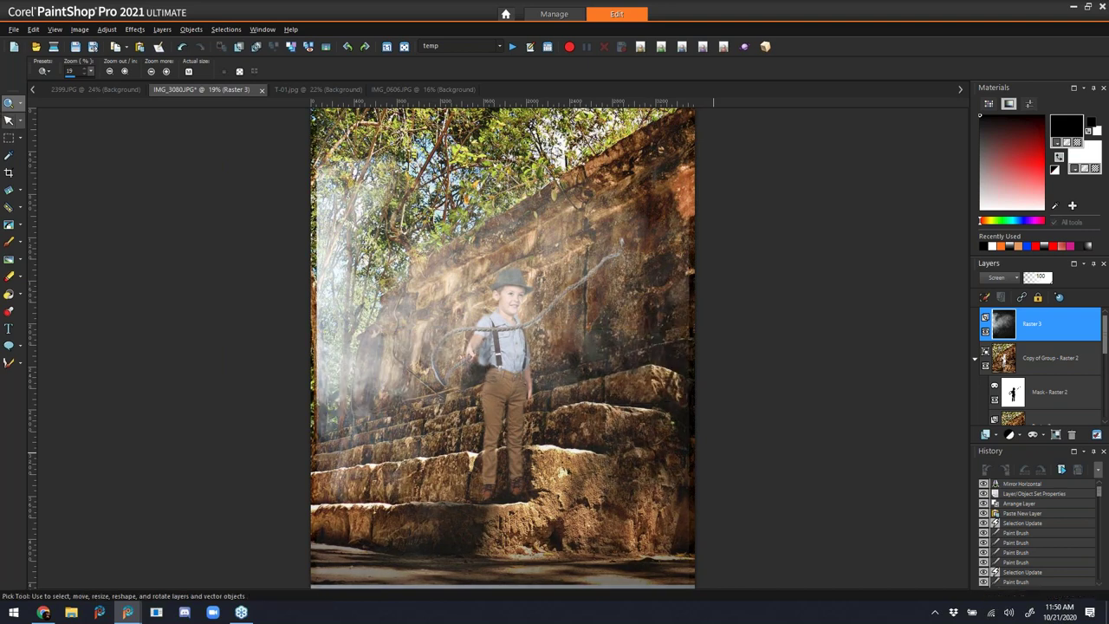
# - Move the smoke layer down over the lower steps and ground, and enlarge it to about 107%
pyautogui.click(8, 120)
pyautogui.moveTo(514, 275); pyautogui.dragTo(501, 508)
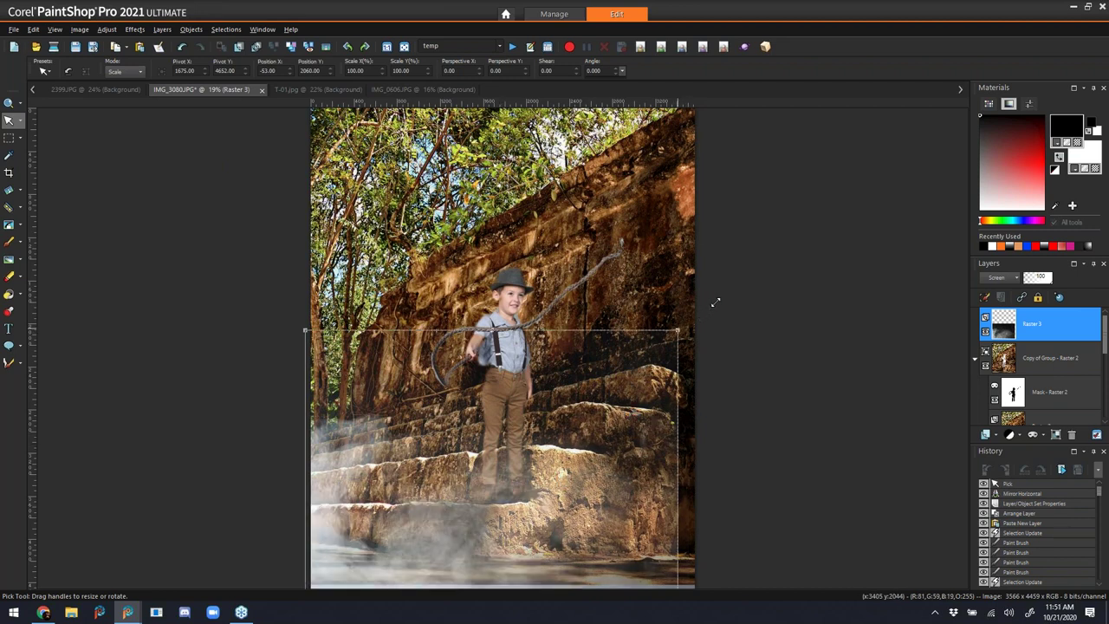
pyautogui.moveTo(715, 302); pyautogui.dragTo(716, 301)
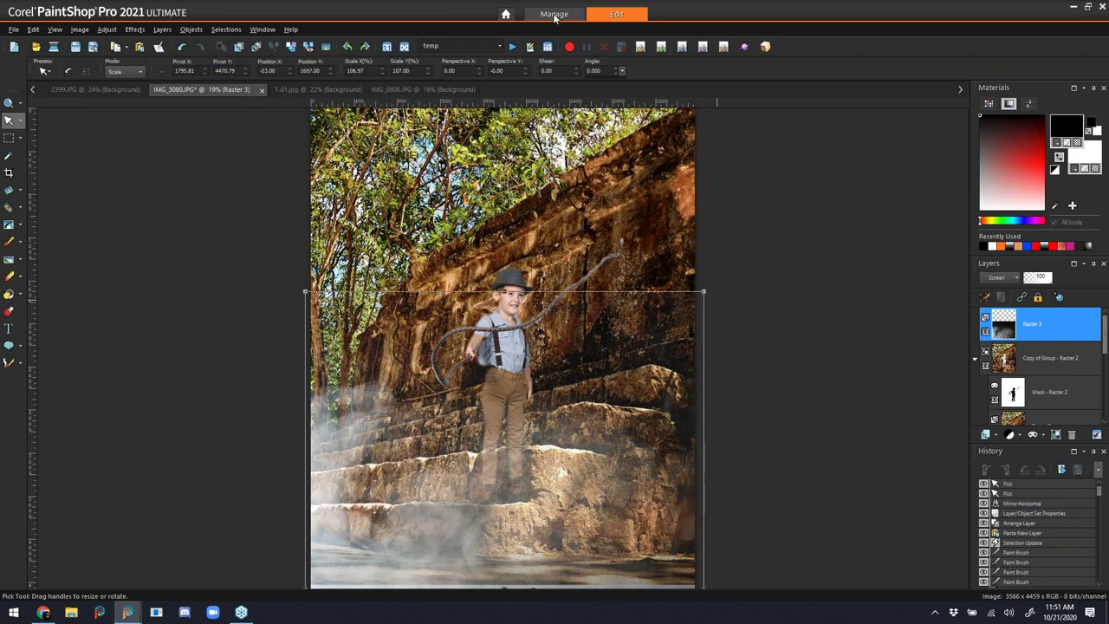
# - Open the grey cloud texture IMG_5596m.JPG from the October 2020 folder and paste it into IMG_3080.JPG as a new layer
pyautogui.click(554, 18)
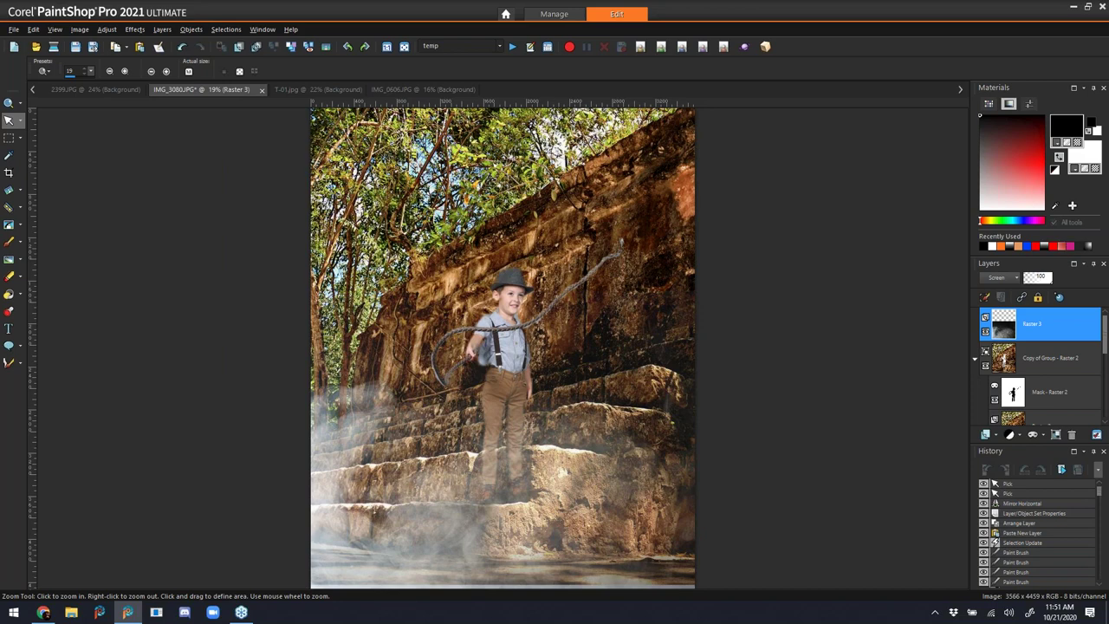
pyautogui.hotkey('ctrl', 'shift', 'm')
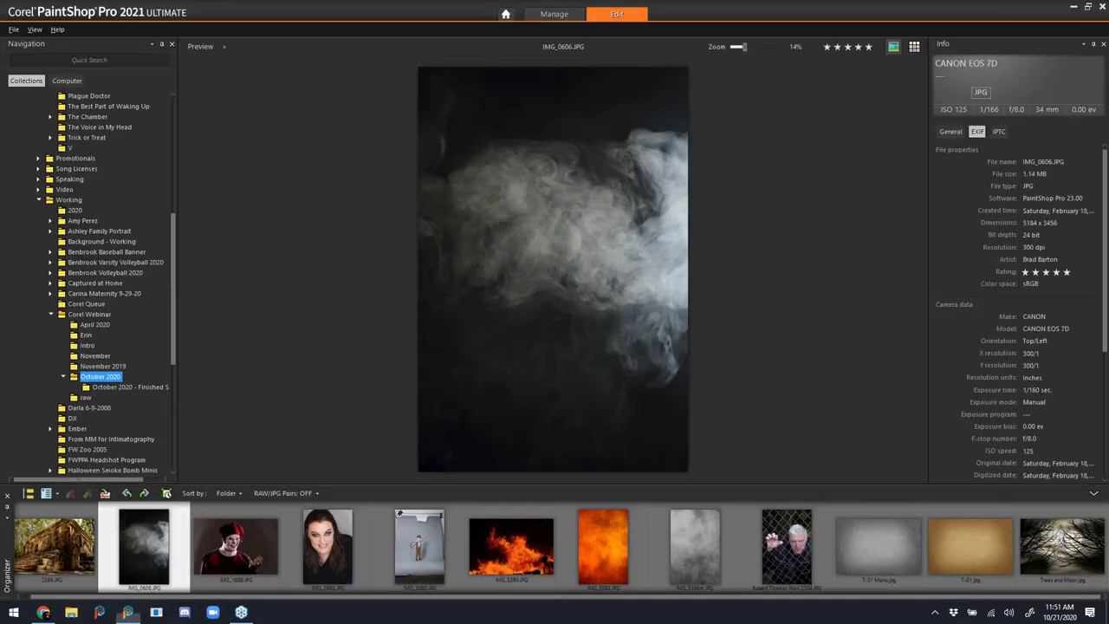
pyautogui.click(684, 535)
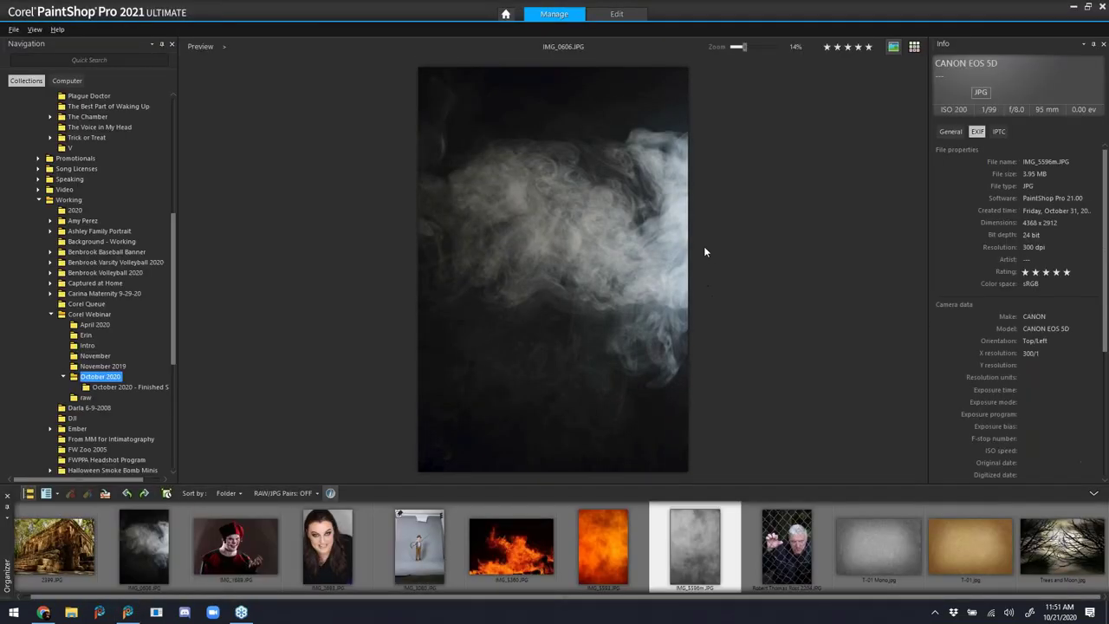
pyautogui.click(631, 15)
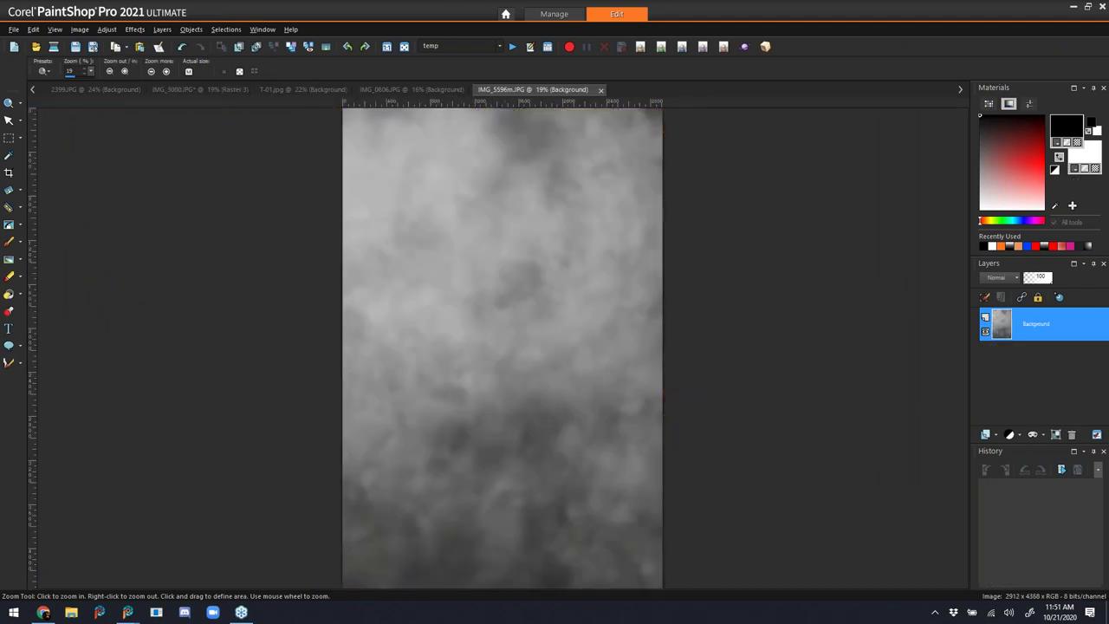
pyautogui.click(227, 90)
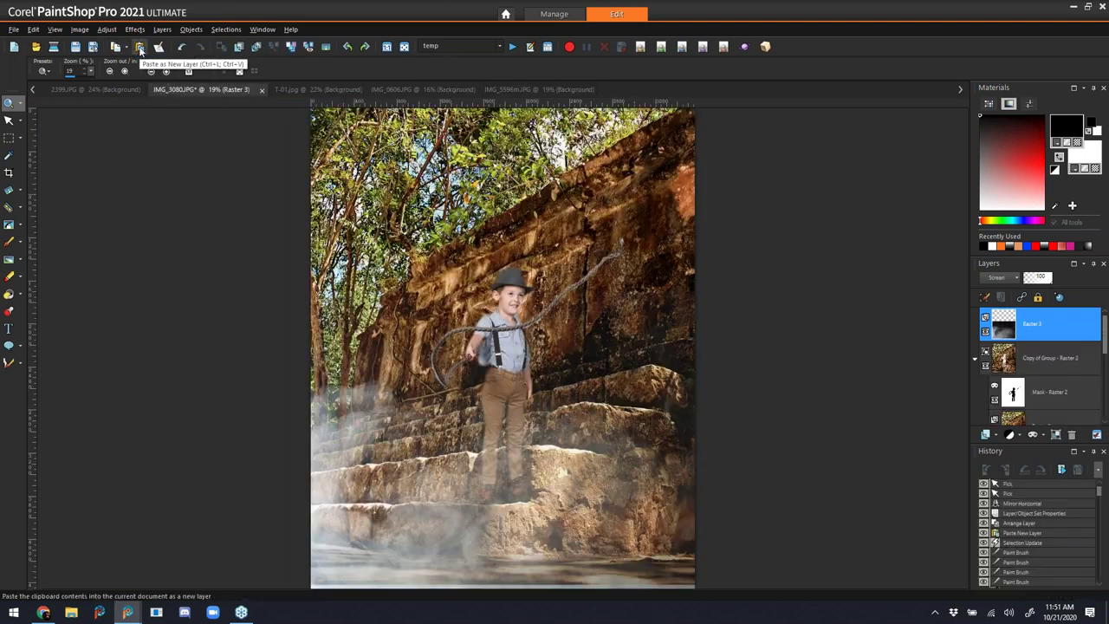
pyautogui.click(140, 50)
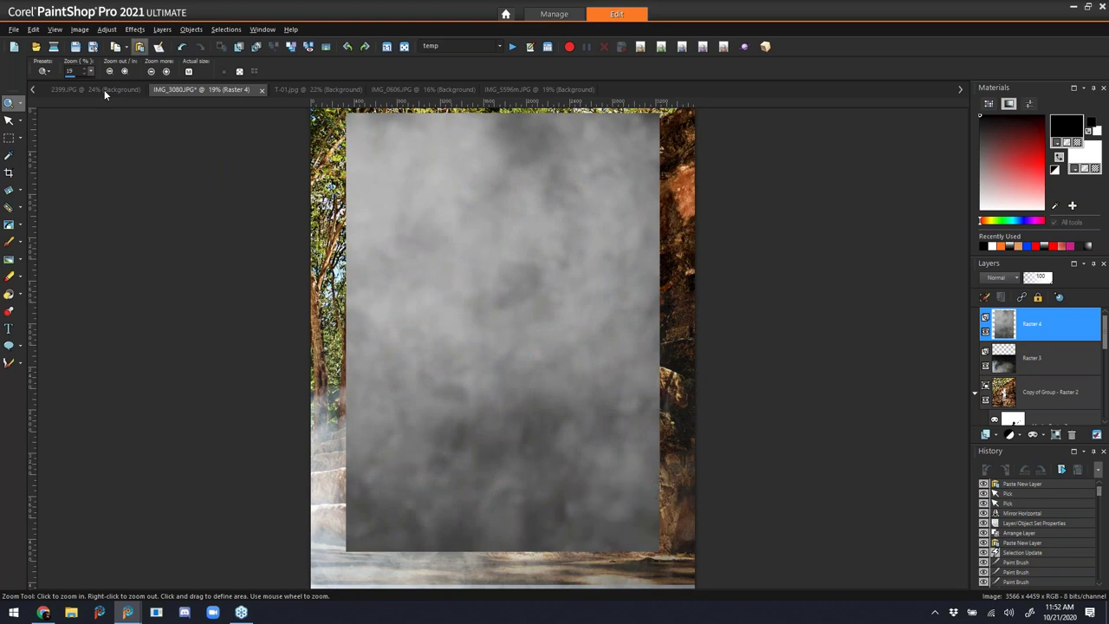
# - Close the source images 2399.JPG, IMG_5596m.JPG, IMG_0606.JPG and T-01.jpg, keeping only the composite open
pyautogui.click(104, 91)
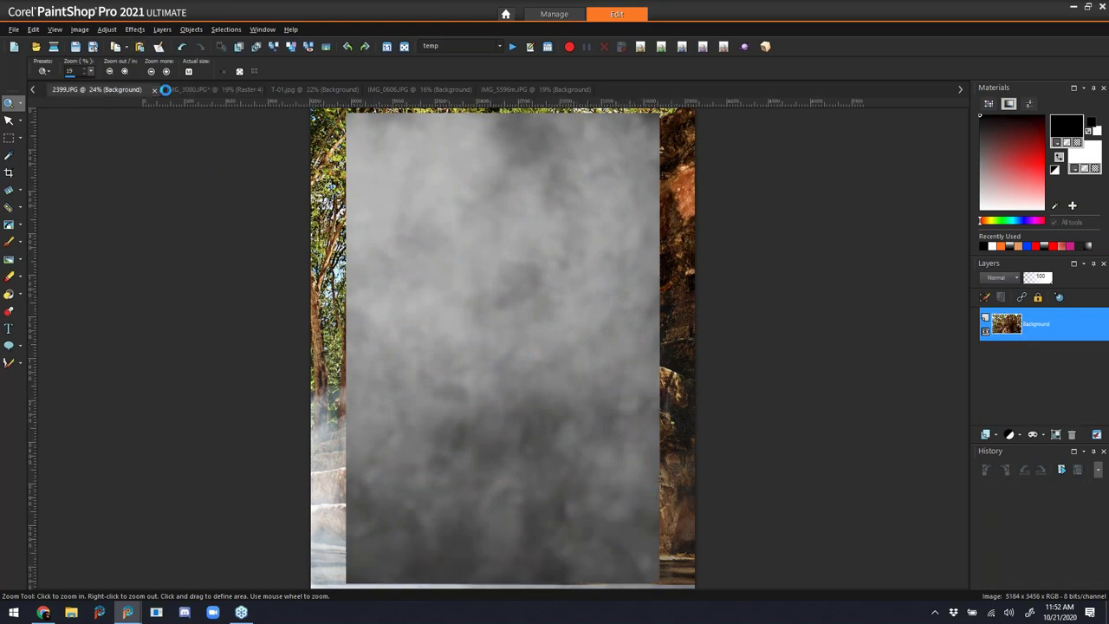
pyautogui.click(153, 90)
pyautogui.click(450, 89)
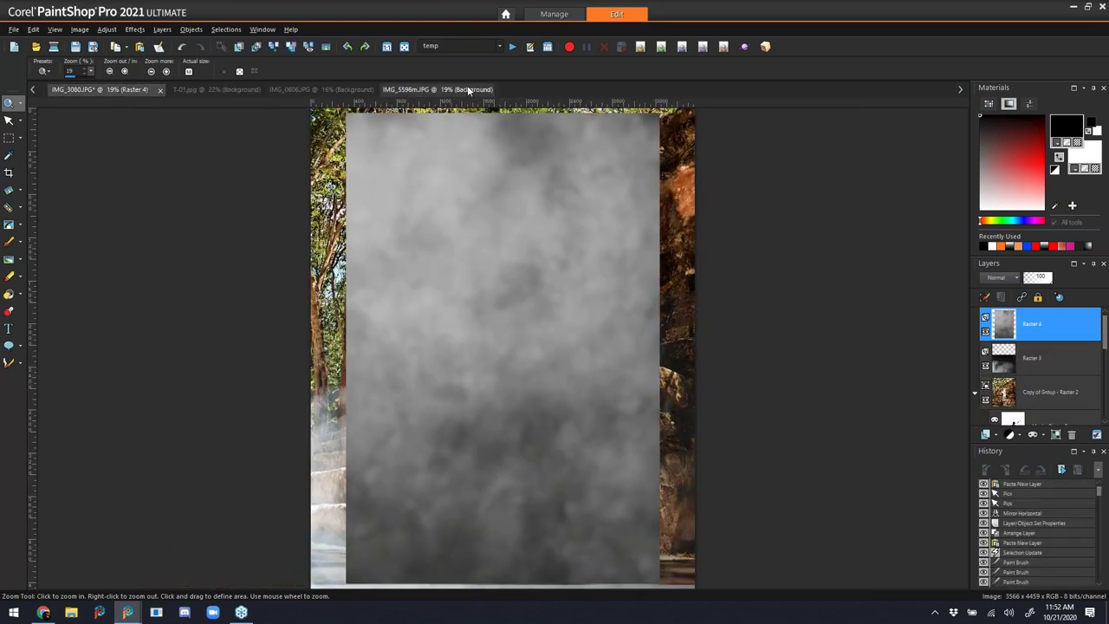
pyautogui.click(499, 90)
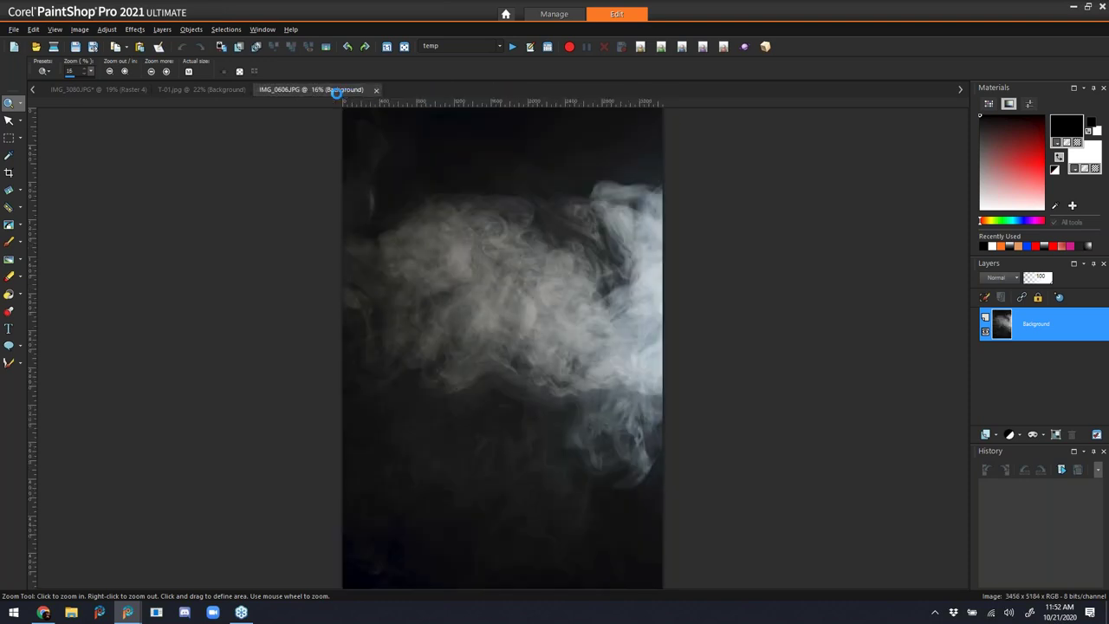
pyautogui.click(376, 89)
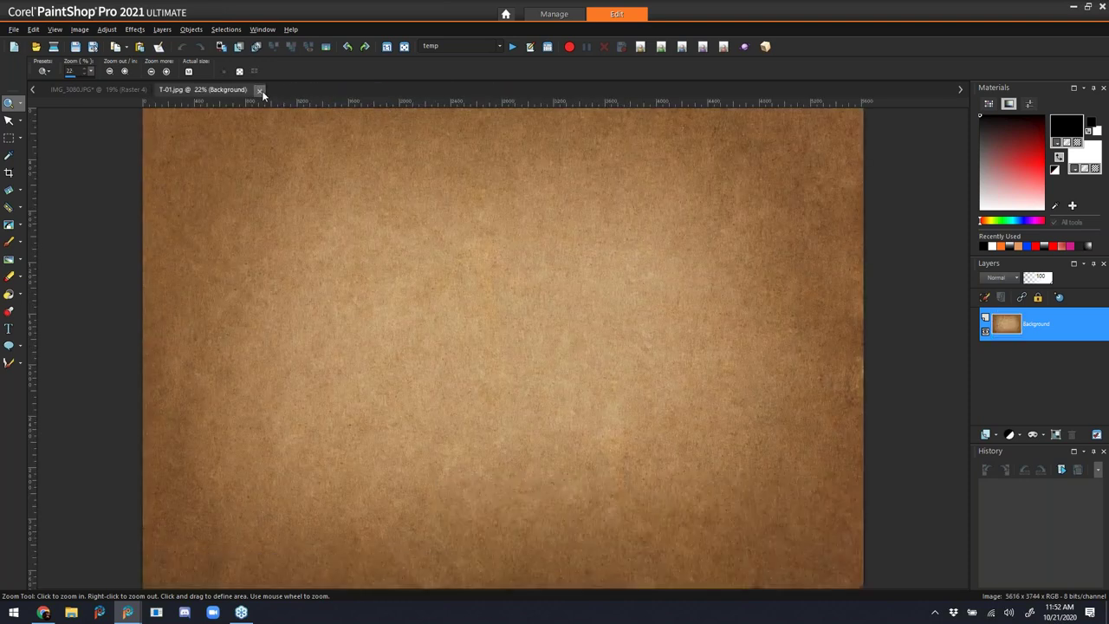
pyautogui.click(258, 90)
# - Move the grey cloud layer to the canvas's upper-left corner and stretch it to about 127% by 105% to cover the whole image
pyautogui.click(8, 120)
pyautogui.moveTo(458, 225); pyautogui.dragTo(436, 217)
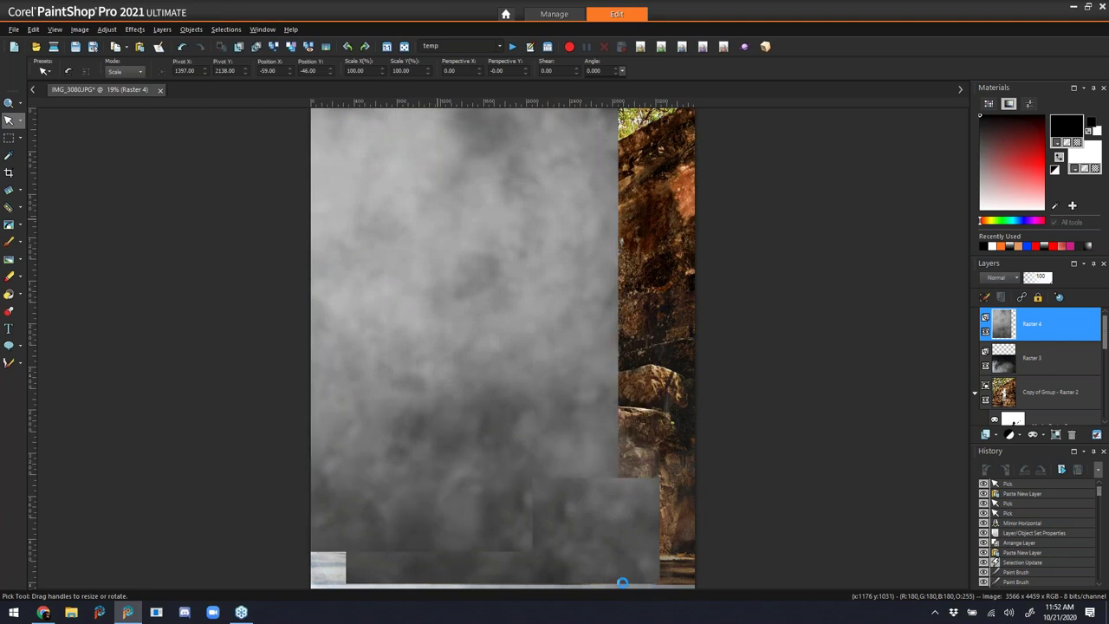
pyautogui.moveTo(617, 574); pyautogui.dragTo(638, 597)
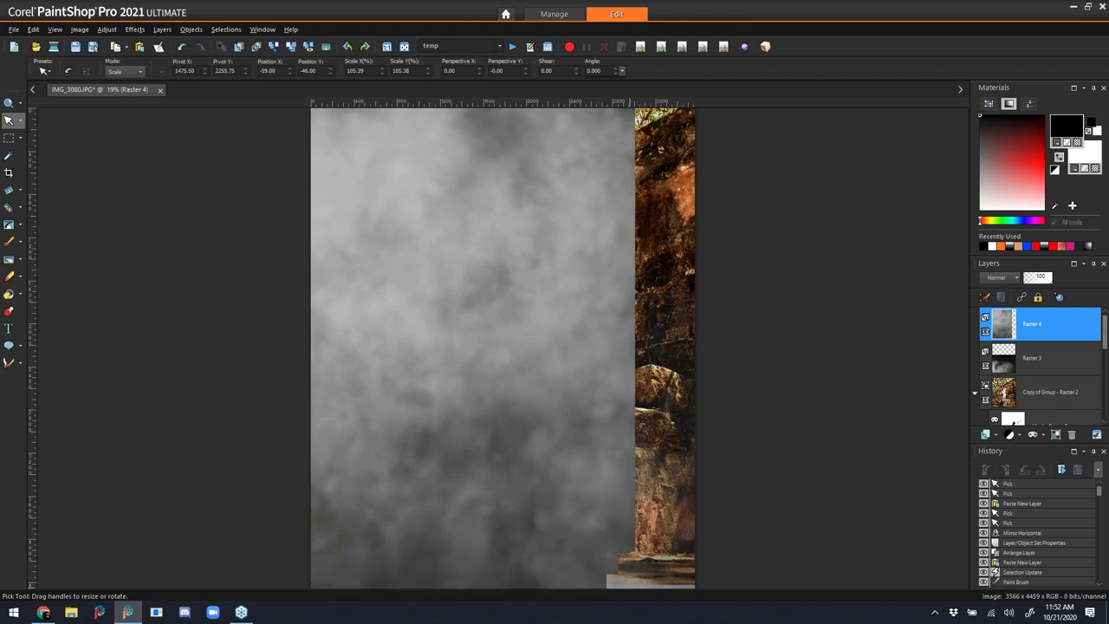
pyautogui.moveTo(638, 351); pyautogui.dragTo(703, 343)
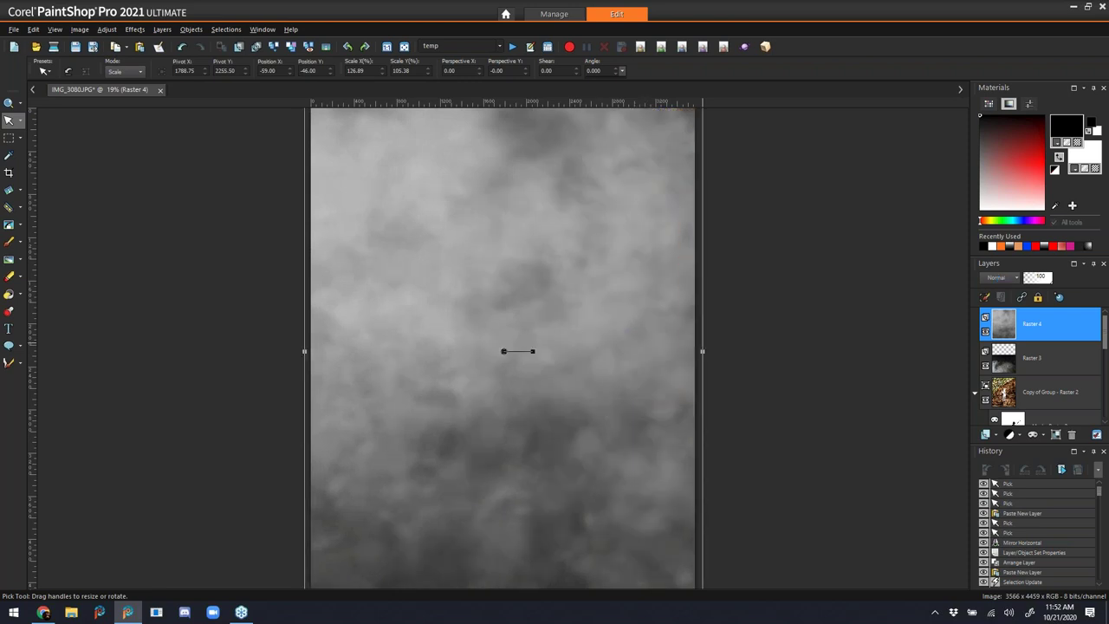
# - Set the grey cloud layer's blend mode to Multiply and add a mask layer that shows all of it
pyautogui.click(998, 278)
pyautogui.click(1018, 424)
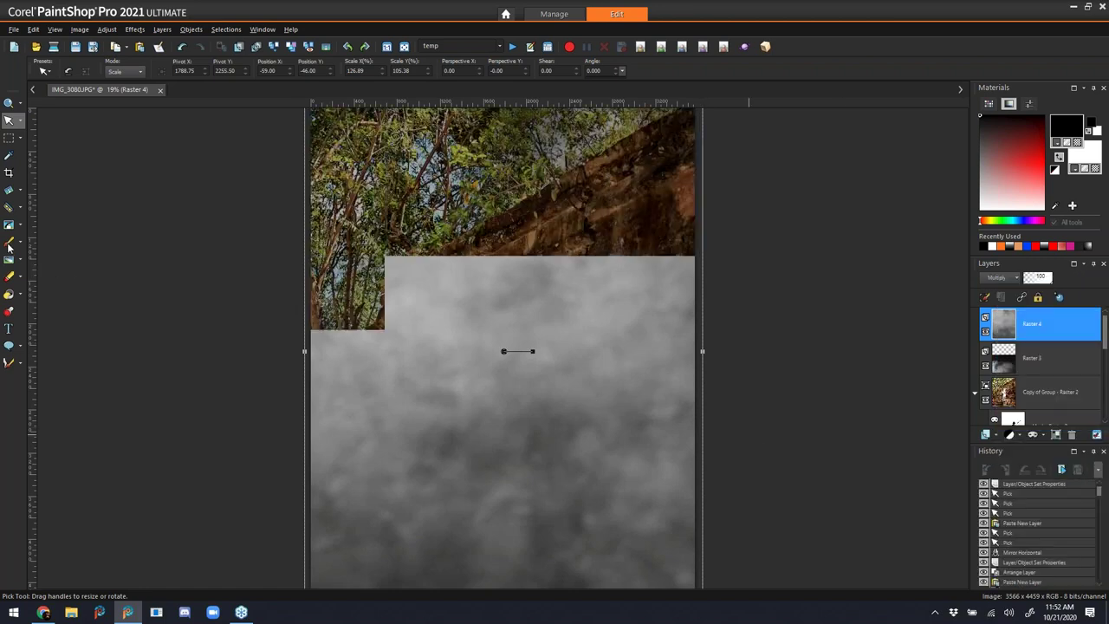
pyautogui.click(161, 29)
pyautogui.moveTo(225, 94)
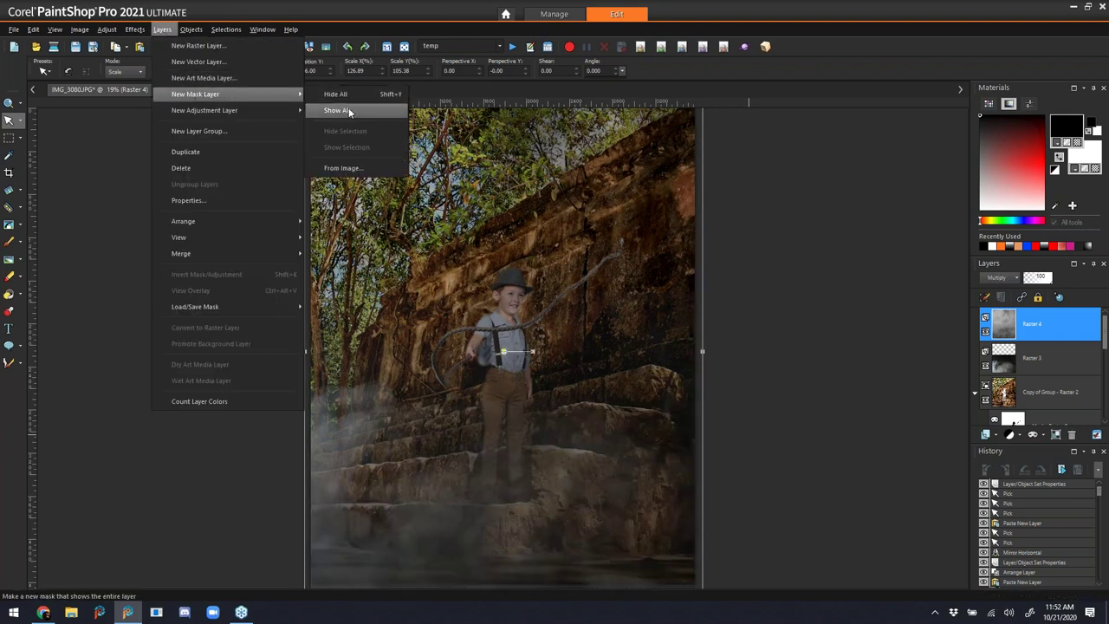
pyautogui.click(348, 110)
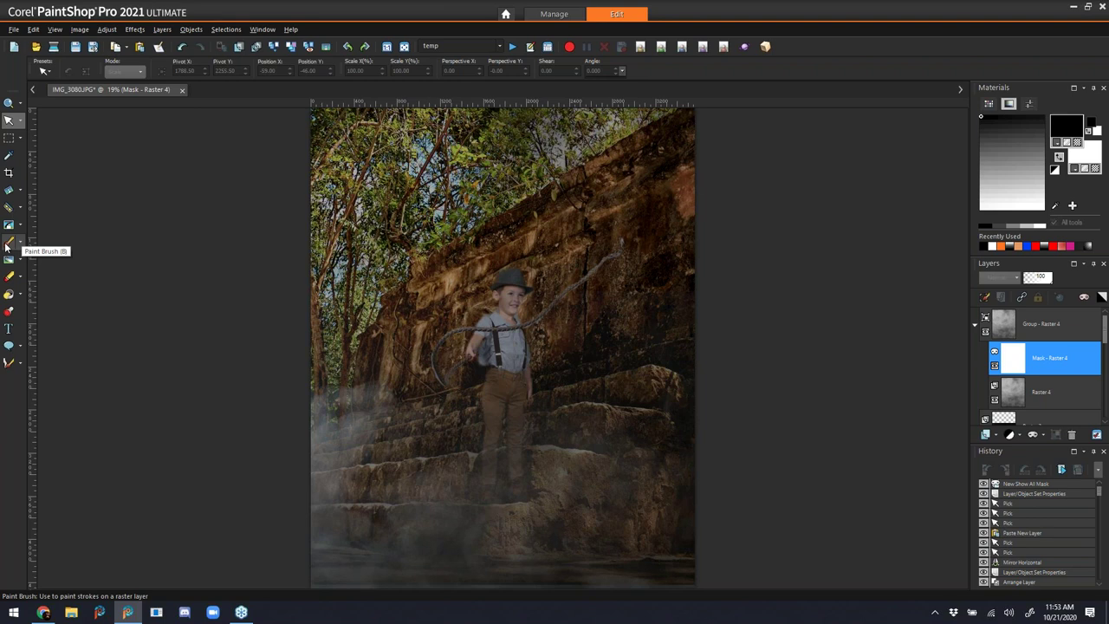
# - Paint black on the cloud layer's mask over the boy with a size 280 brush at 20% opacity
pyautogui.click(9, 243)
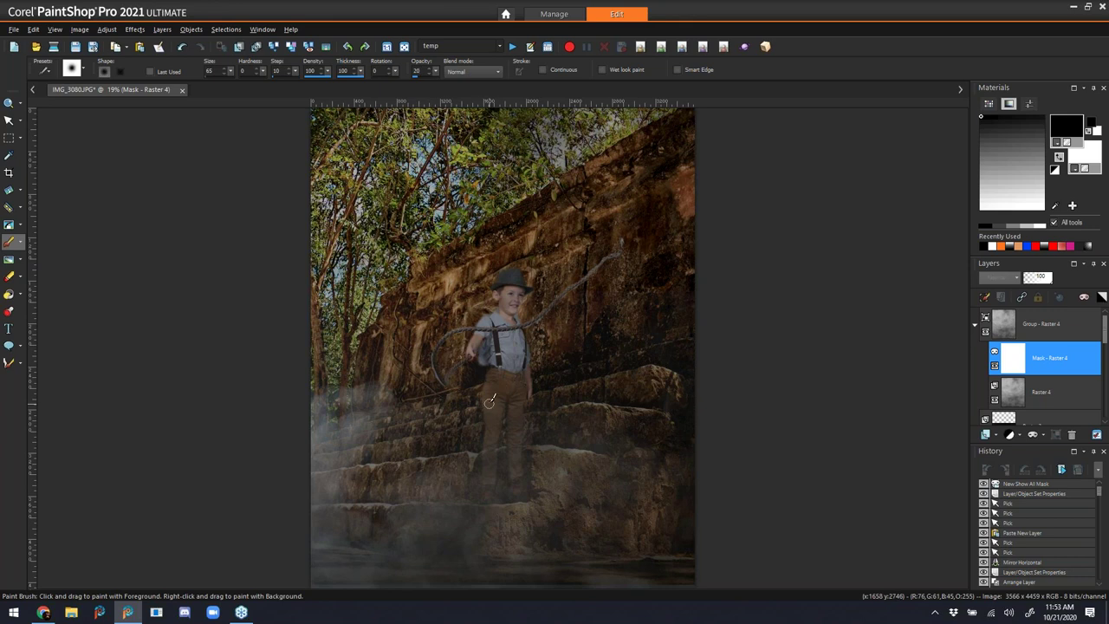
pyautogui.keyDown('alt'); pyautogui.moveTo(496, 372); pyautogui.dragTo(507, 290); pyautogui.keyUp('alt')
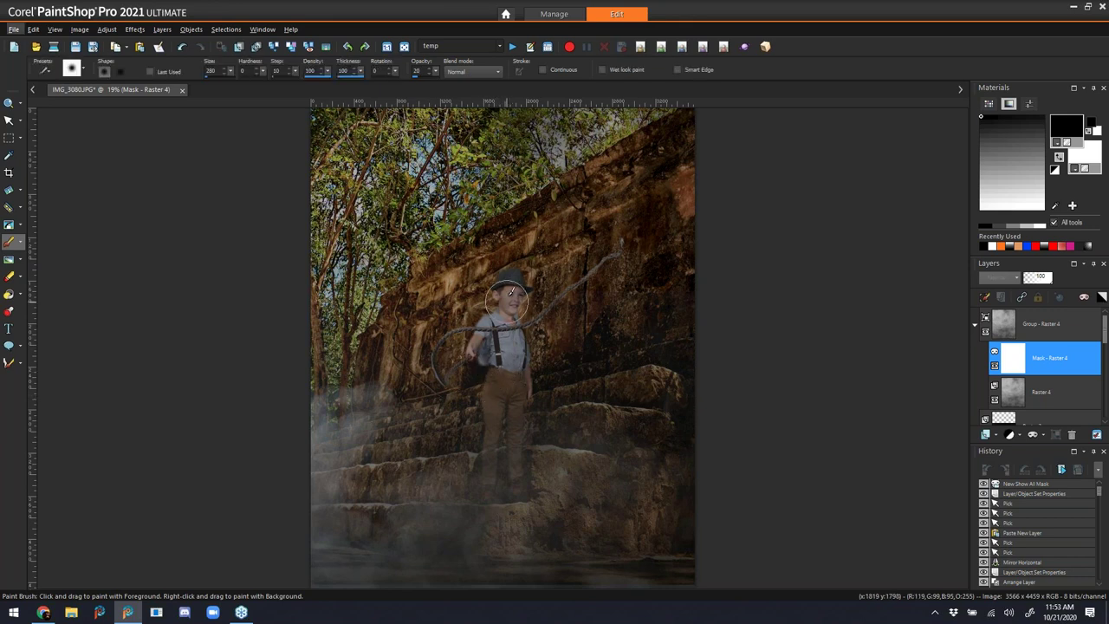
pyautogui.moveTo(483, 353)
pyautogui.mouseDown()
pyautogui.moveTo(441, 399)
pyautogui.moveTo(489, 412)
pyautogui.moveTo(500, 375)
pyautogui.mouseUp()
pyautogui.moveTo(491, 442); pyautogui.dragTo(493, 377)
pyautogui.moveTo(510, 281)
pyautogui.mouseDown()
pyautogui.moveTo(503, 425)
pyautogui.moveTo(479, 436)
pyautogui.mouseUp()
pyautogui.moveTo(481, 355)
pyautogui.mouseDown()
pyautogui.moveTo(482, 333)
pyautogui.moveTo(450, 383)
pyautogui.moveTo(433, 353)
pyautogui.mouseUp()
# - Paint the cloud mask black over the trees, wall and area around the boy with a size 929 brush at 20% opacity
pyautogui.moveTo(390, 173)
pyautogui.mouseDown()
pyautogui.moveTo(390, 182)
pyautogui.moveTo(363, 162)
pyautogui.mouseUp()
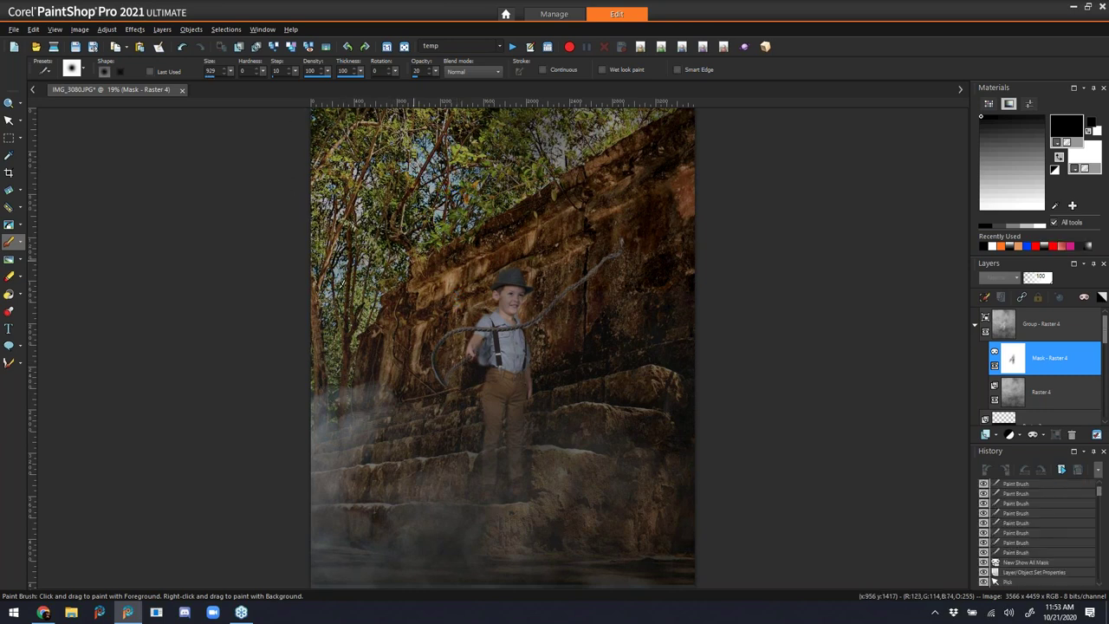
pyautogui.moveTo(364, 312); pyautogui.dragTo(381, 349)
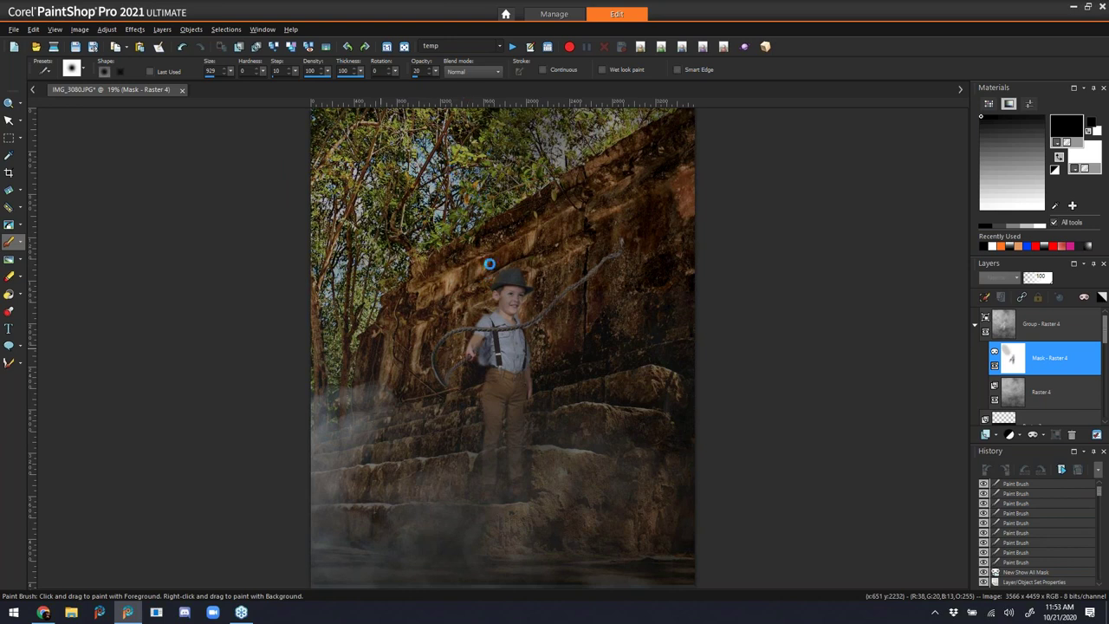
pyautogui.click(508, 332)
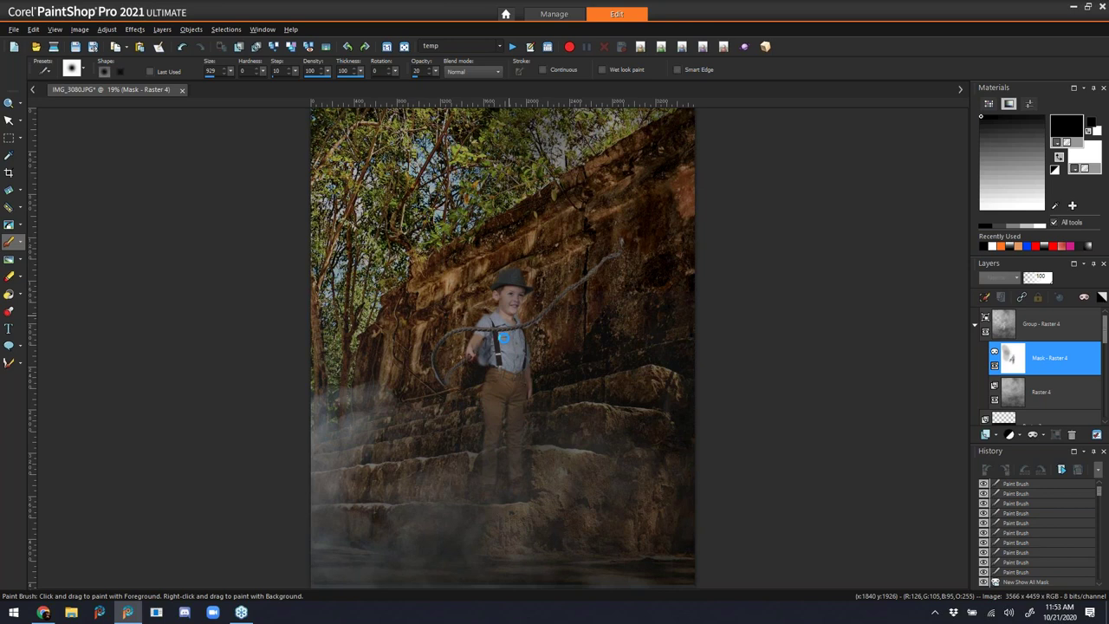
pyautogui.moveTo(512, 334); pyautogui.dragTo(492, 329)
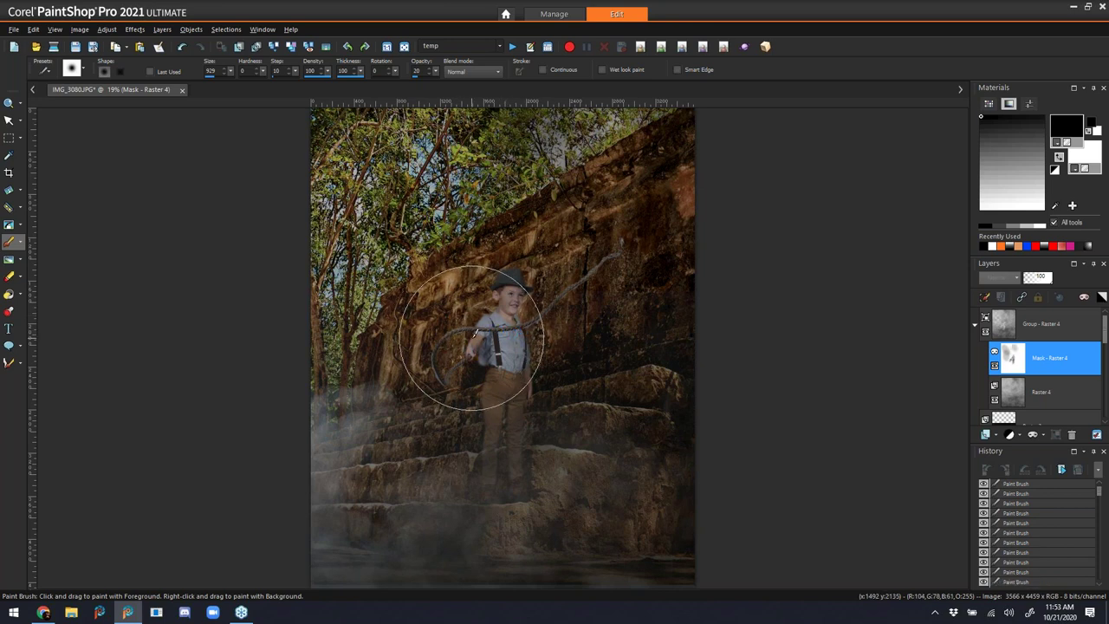
pyautogui.moveTo(467, 278)
pyautogui.mouseDown()
pyautogui.moveTo(472, 303)
pyautogui.moveTo(493, 315)
pyautogui.mouseUp()
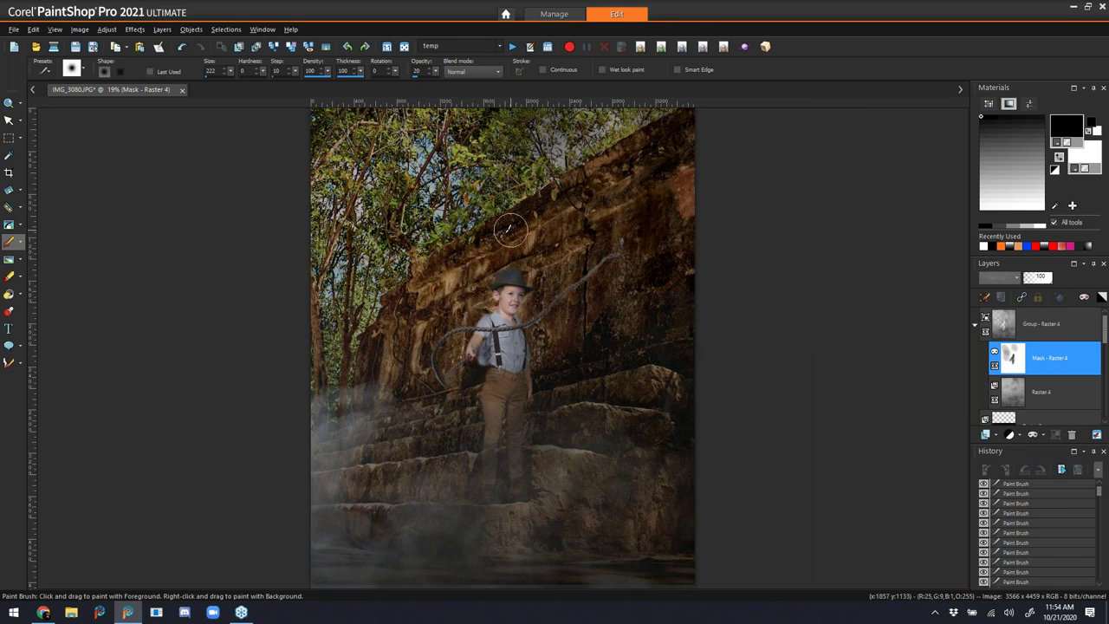
# - Add a new raster layer above the masked cloud group
pyautogui.click(1051, 318)
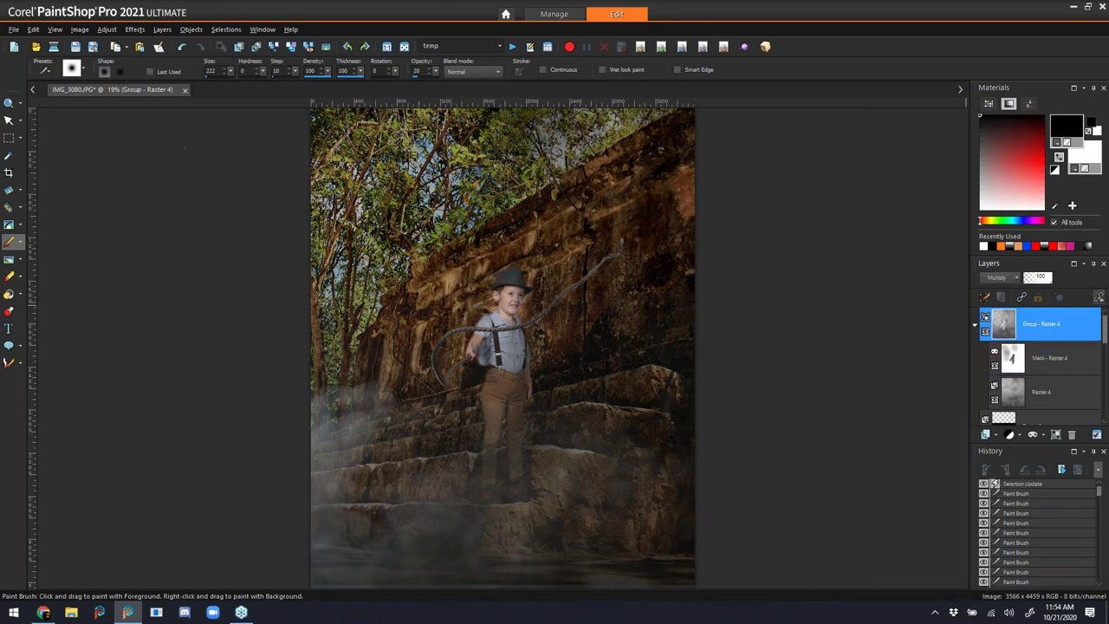
pyautogui.click(238, 46)
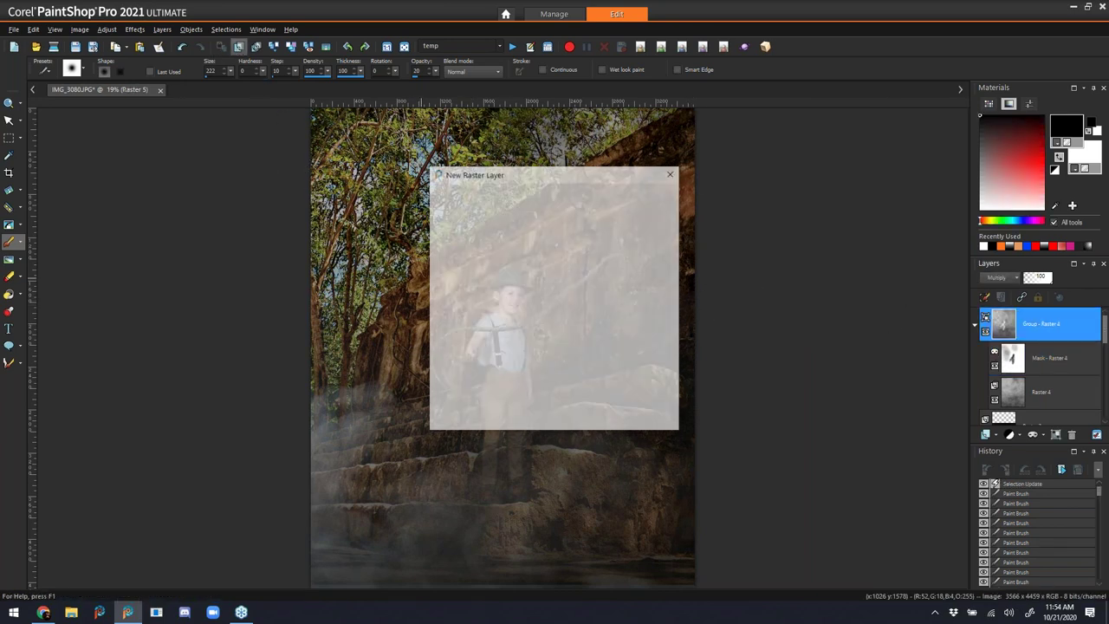
pyautogui.click(505, 419)
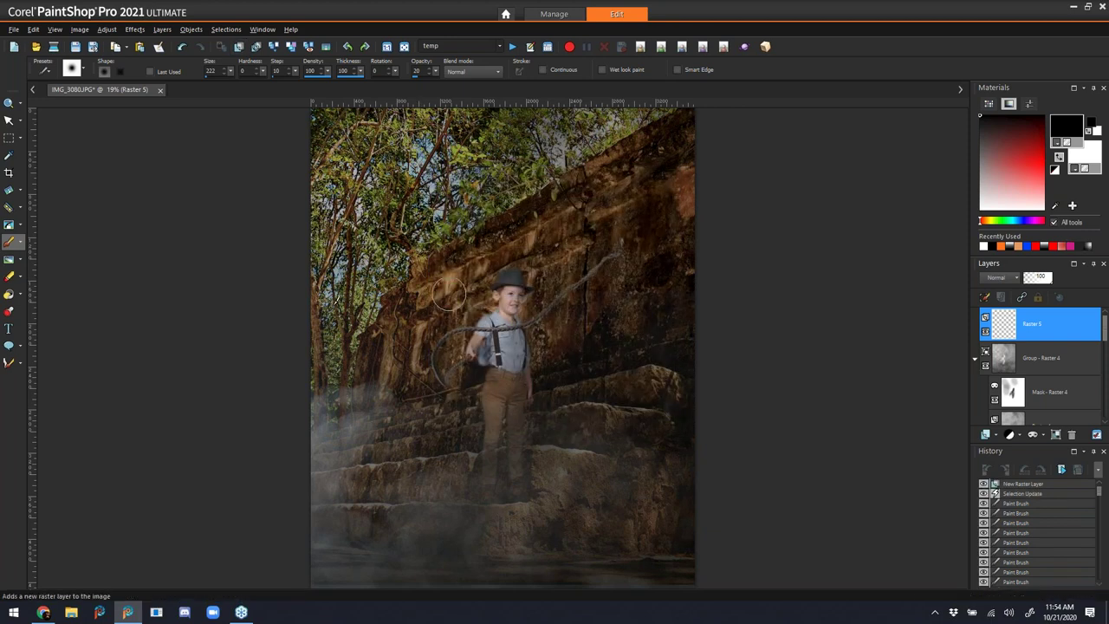
# - Paint black over the trees on the new layer with a large soft brush at 100% opacity, and apply Gaussian Blur with radius 100
pyautogui.keyDown('alt'); pyautogui.moveTo(444, 186); pyautogui.dragTo(432, 158); pyautogui.keyUp('alt')
pyautogui.moveTo(559, 111); pyautogui.dragTo(570, 121)
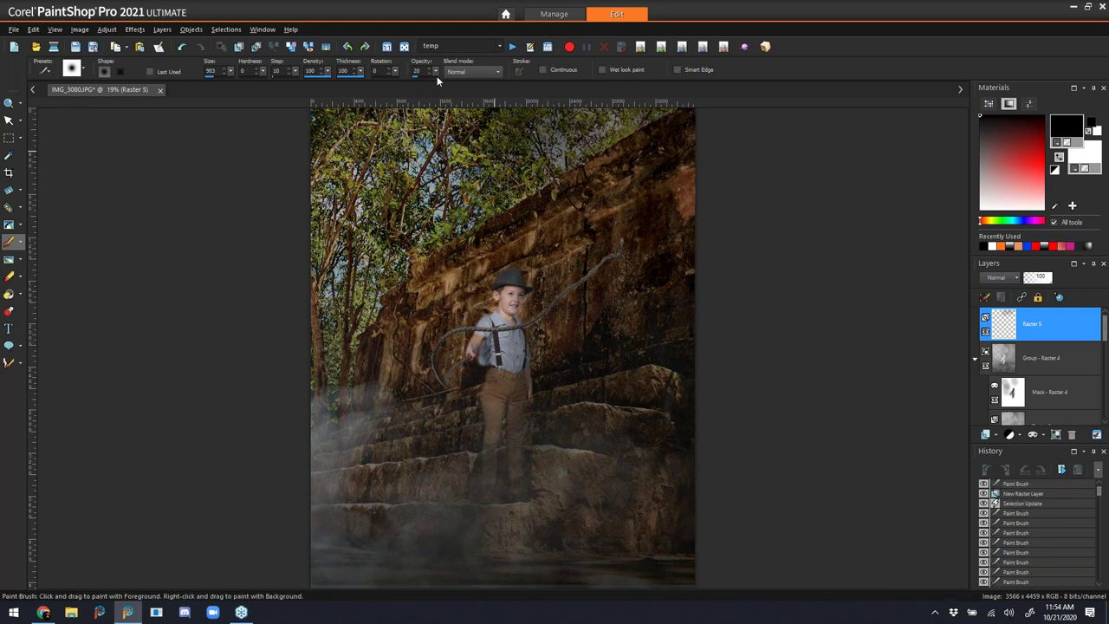
pyautogui.moveTo(437, 74); pyautogui.dragTo(533, 72)
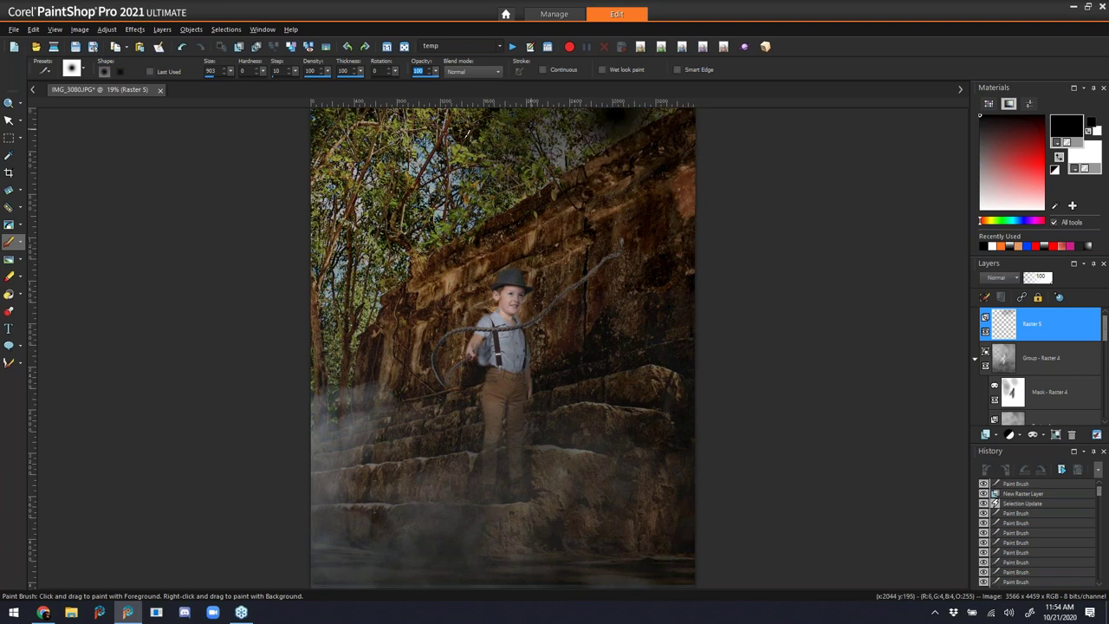
pyautogui.click(598, 126)
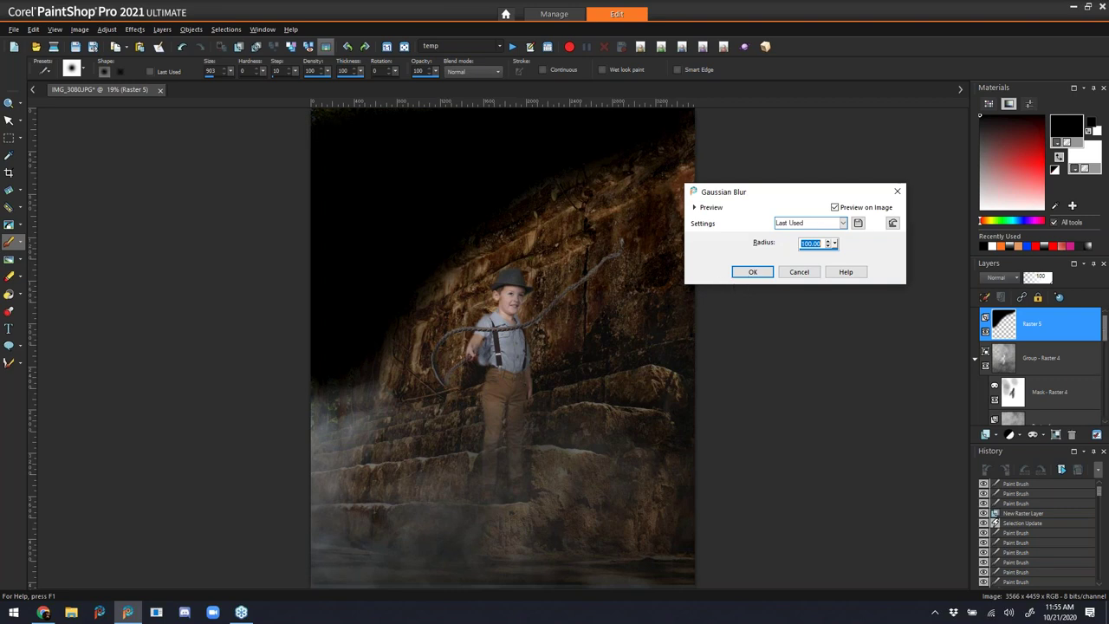
pyautogui.click(751, 273)
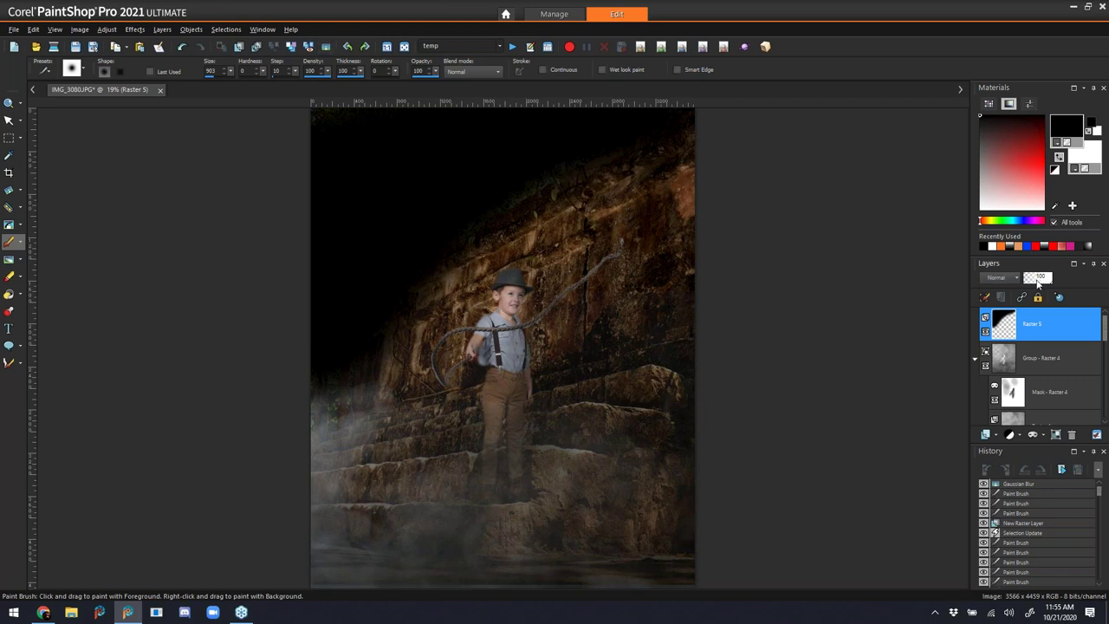
# - Lower the black layer's opacity so the trees show through, and merge all layers into one background
pyautogui.click(1036, 281)
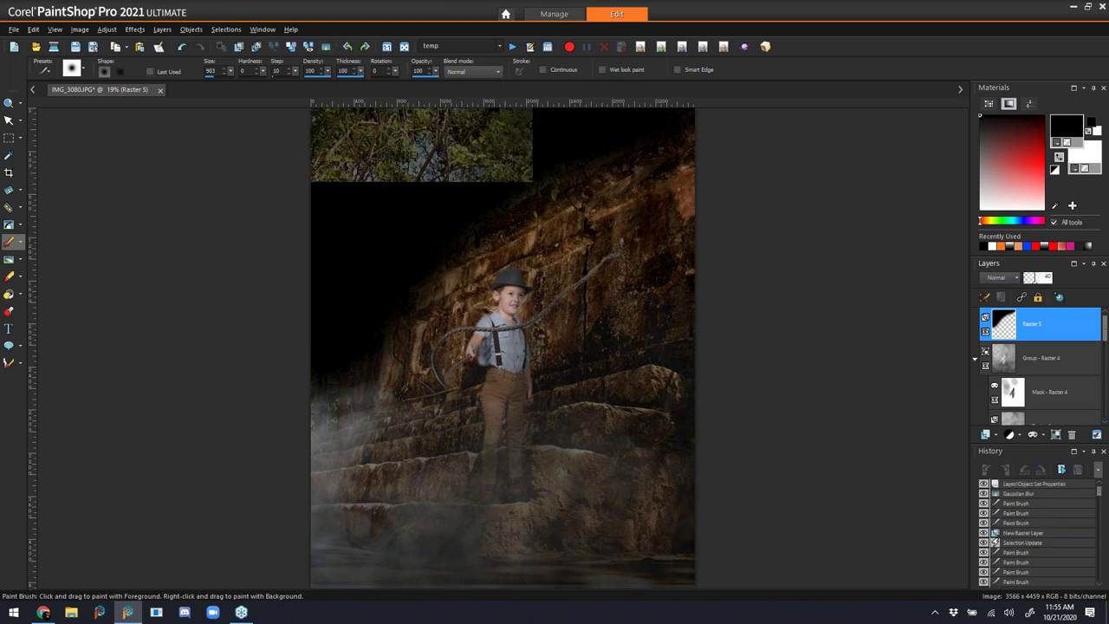
pyautogui.click(1032, 279)
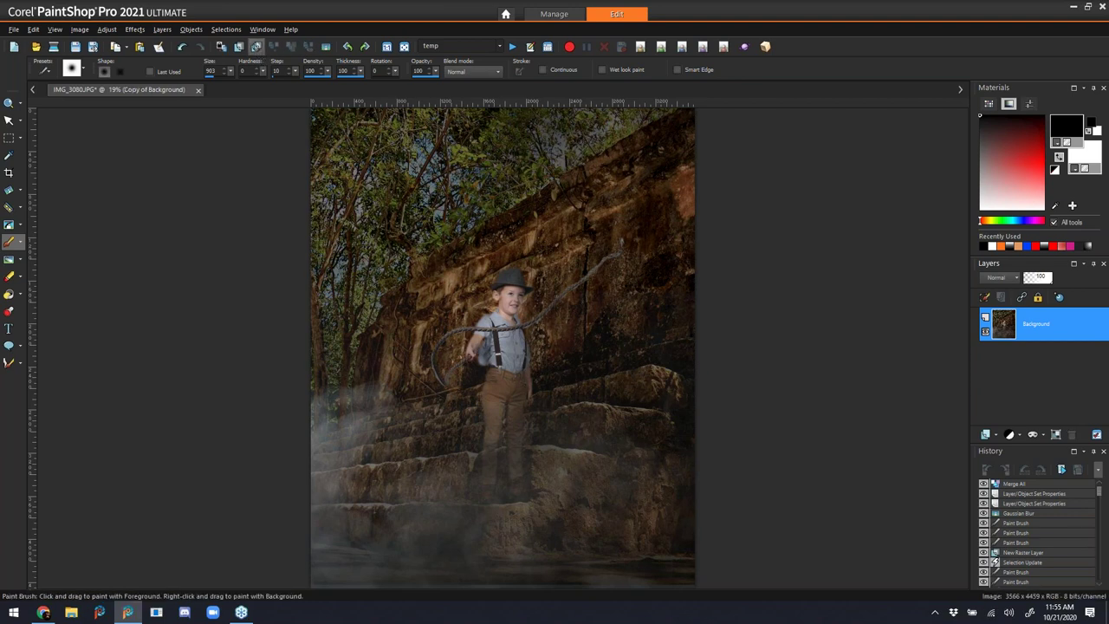
# - Duplicate the merged background and apply the Film and Filters Night effect at density 30 to the copy
pyautogui.click(256, 46)
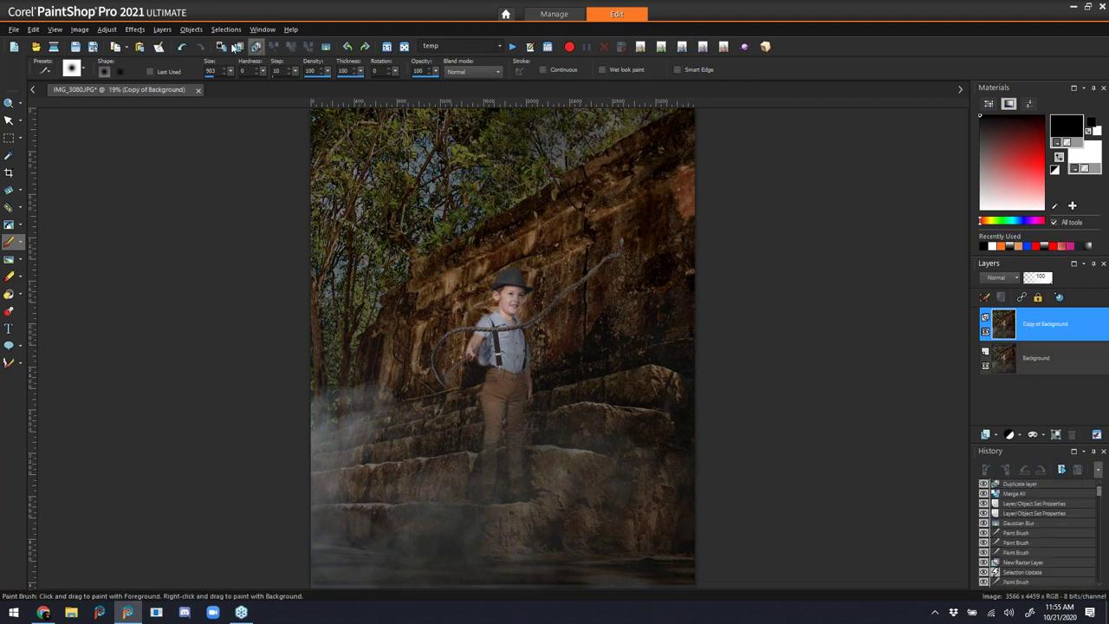
pyautogui.click(135, 32)
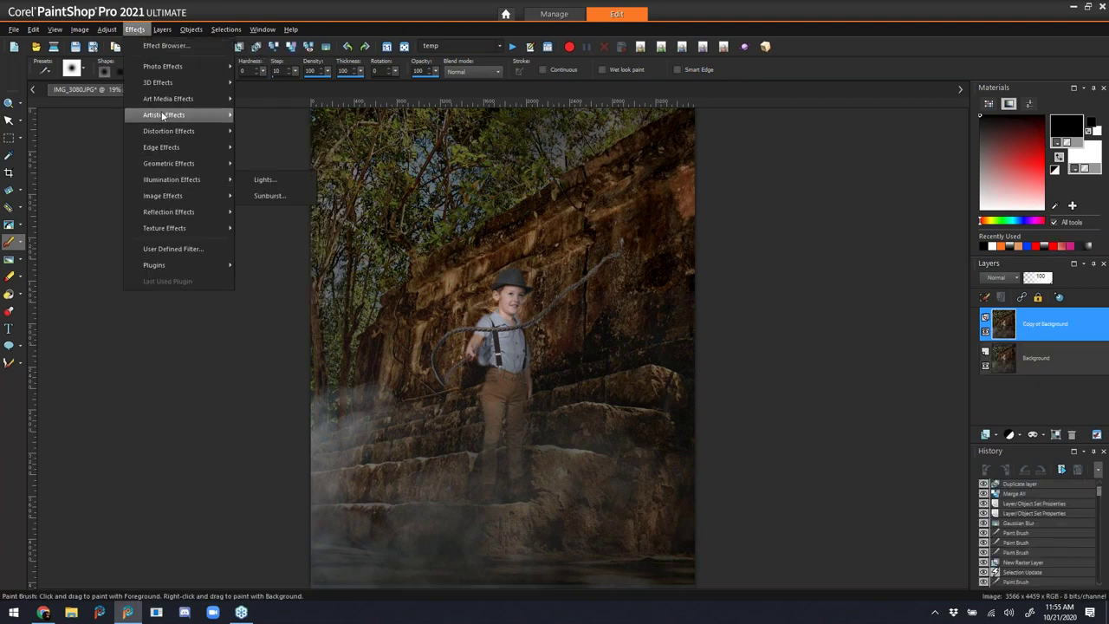
pyautogui.moveTo(146, 66)
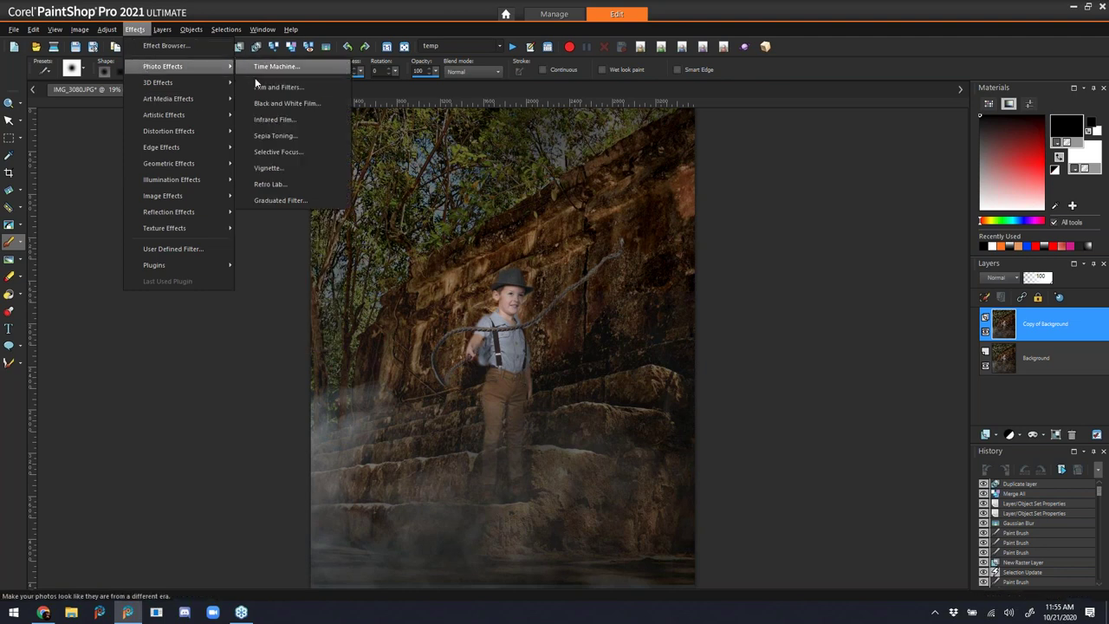
pyautogui.click(291, 86)
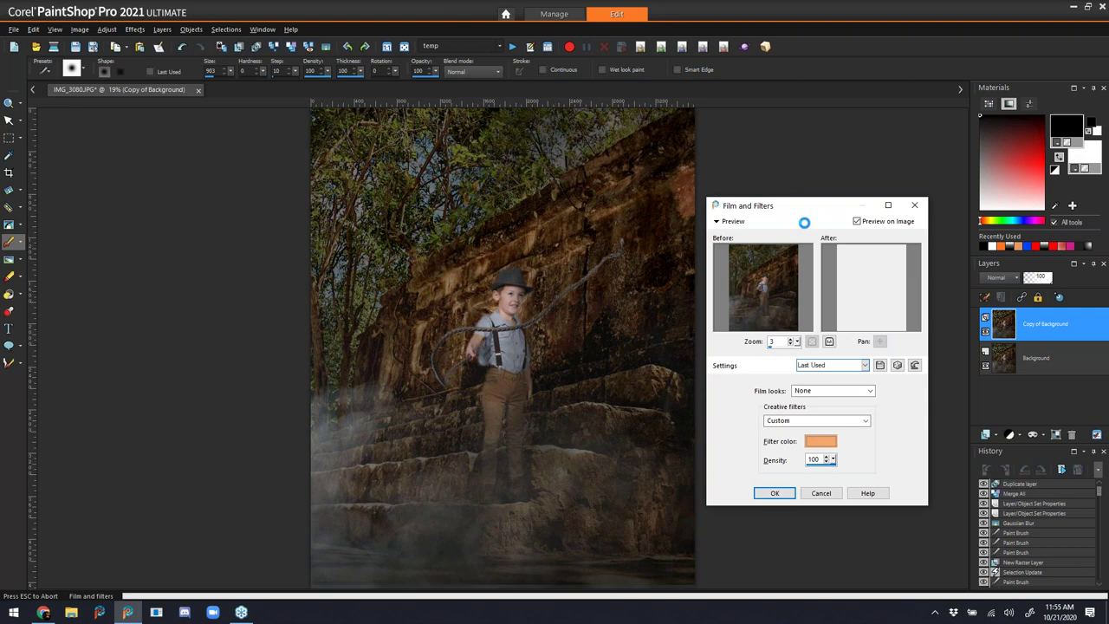
pyautogui.moveTo(814, 204); pyautogui.dragTo(821, 137)
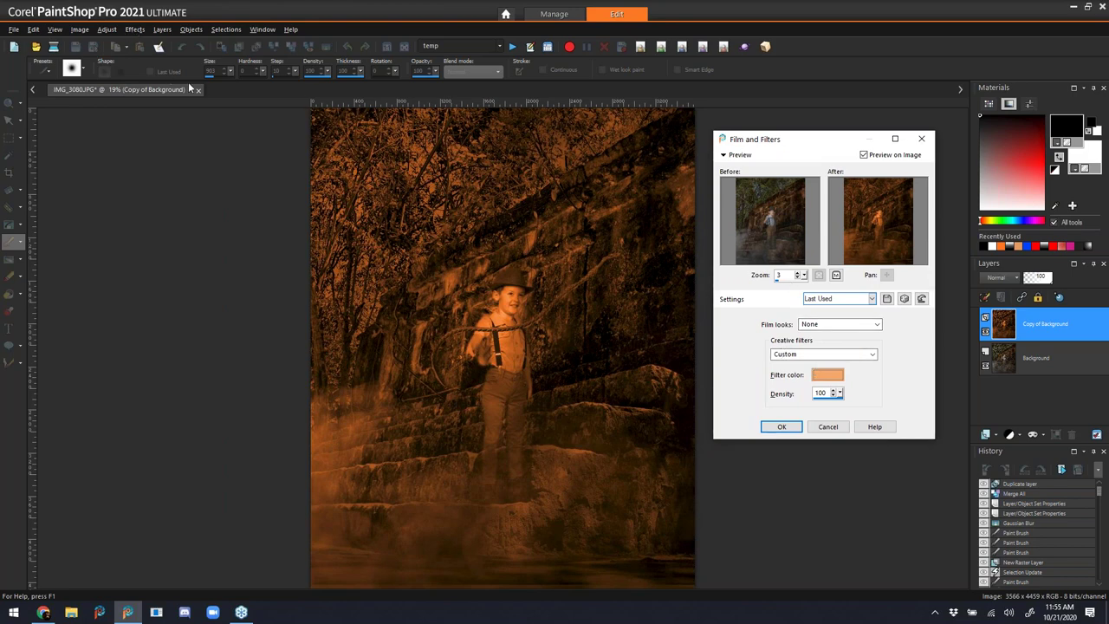
pyautogui.click(869, 356)
pyautogui.click(871, 356)
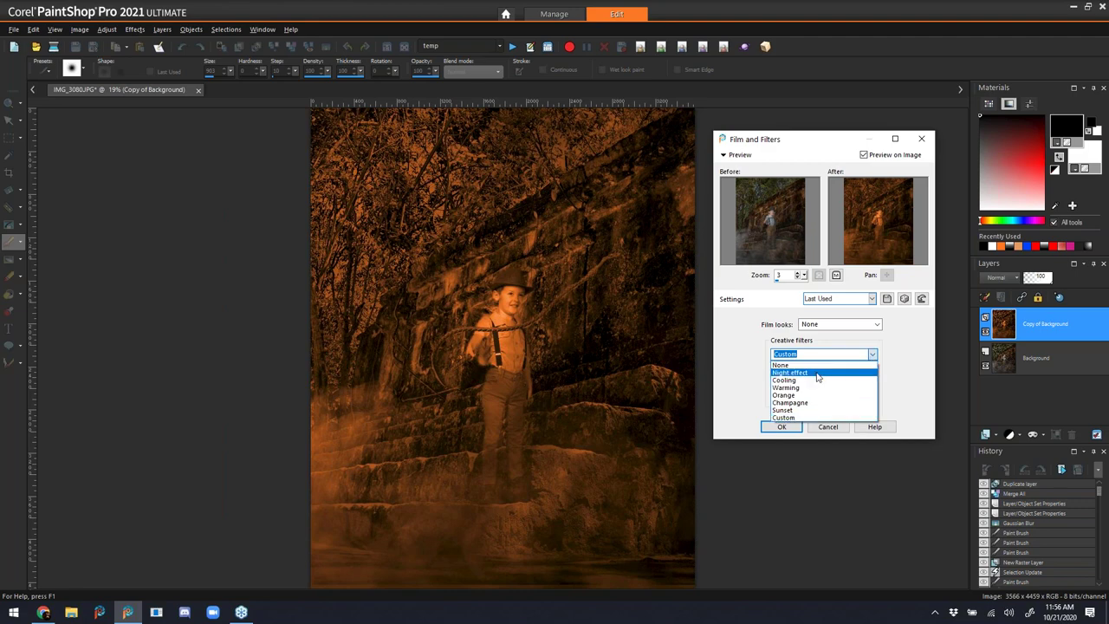
pyautogui.click(788, 365)
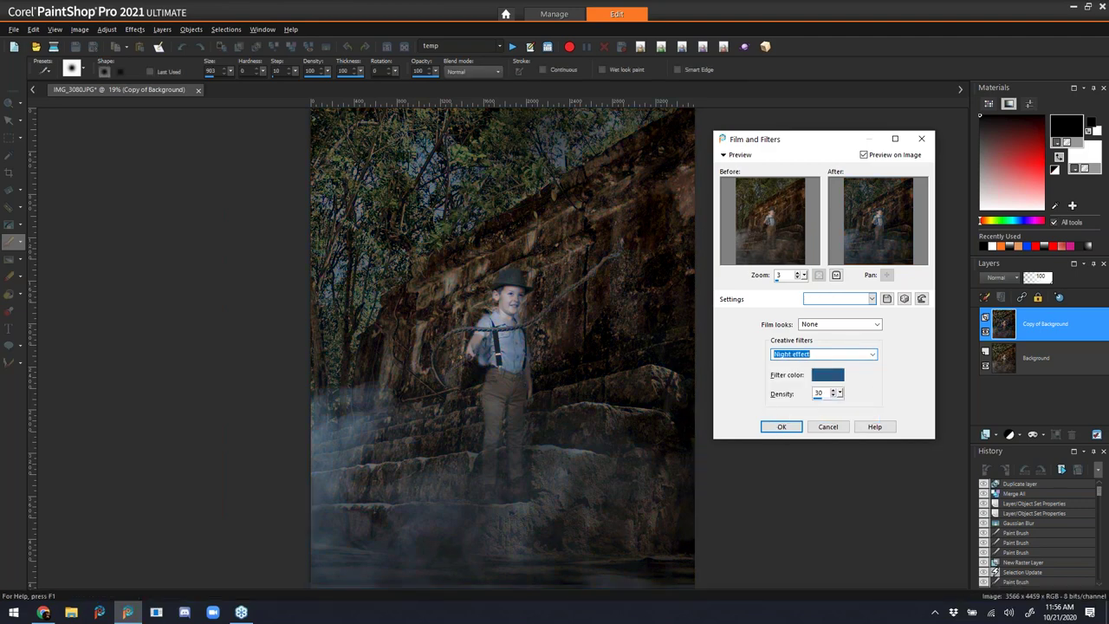
pyautogui.click(781, 426)
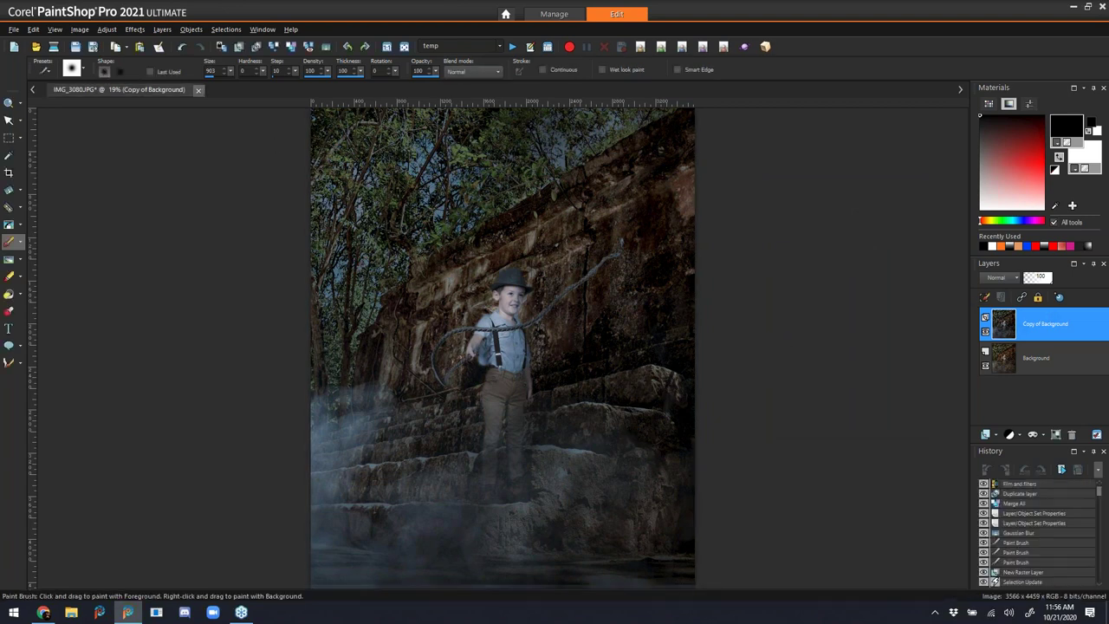
# - Add a show-all mask to the night-filtered copy and paint it black over the boy with a size 271 brush
pyautogui.click(162, 29)
pyautogui.moveTo(289, 101)
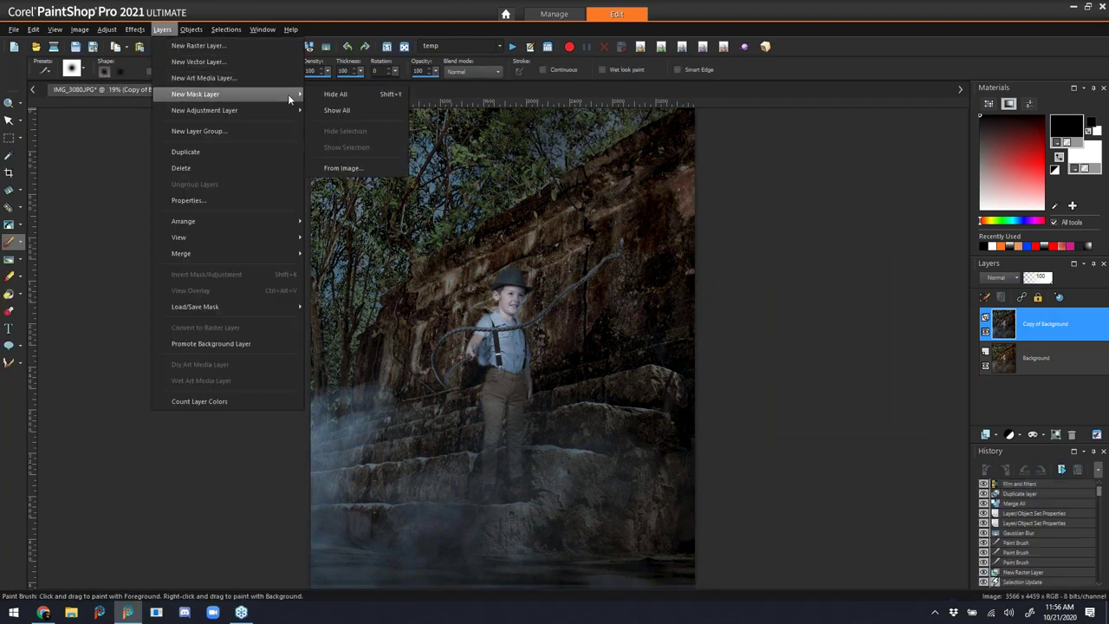
pyautogui.click(337, 110)
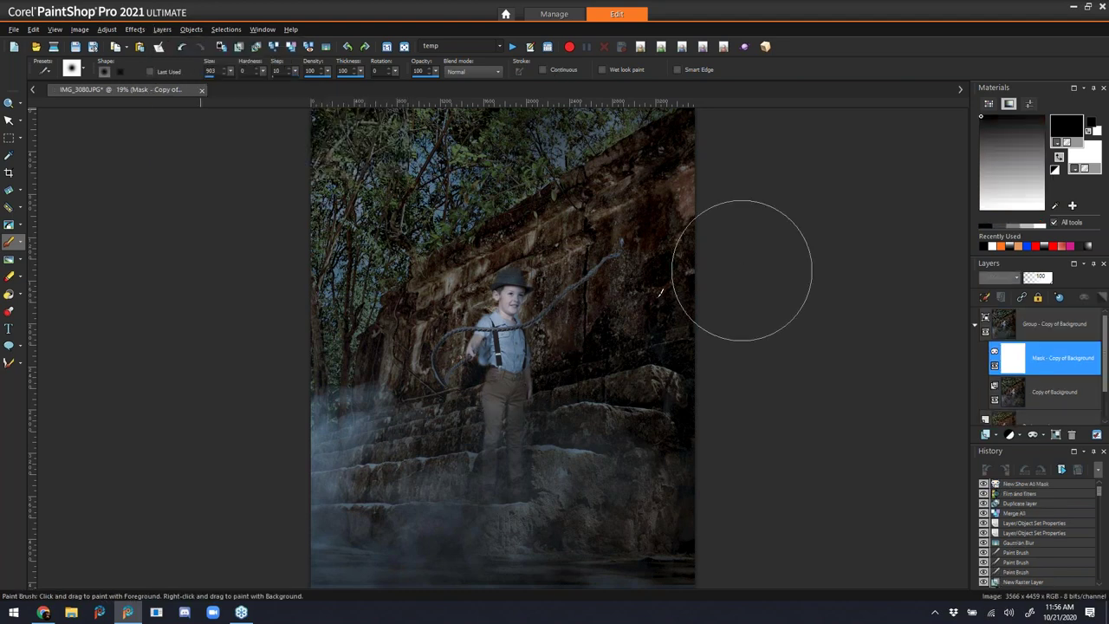
pyautogui.moveTo(487, 353)
pyautogui.keyDown('alt'); pyautogui.mouseDown()
pyautogui.moveTo(481, 285)
pyautogui.moveTo(511, 290)
pyautogui.moveTo(493, 358)
pyautogui.moveTo(501, 474)
pyautogui.mouseUp(); pyautogui.keyUp('alt')
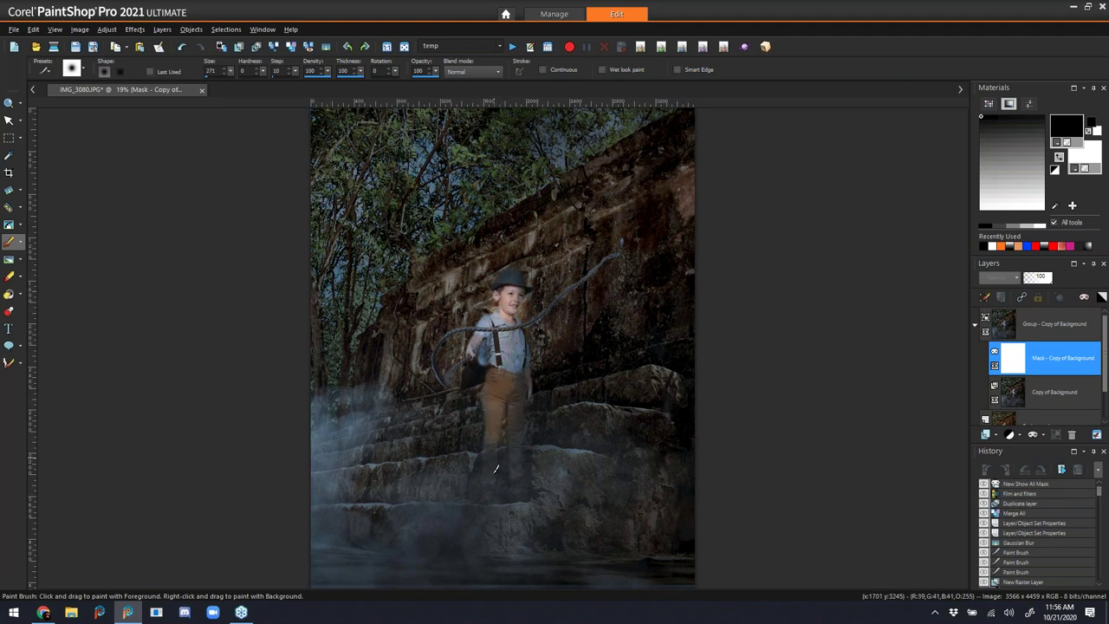
pyautogui.rightClick(538, 286)
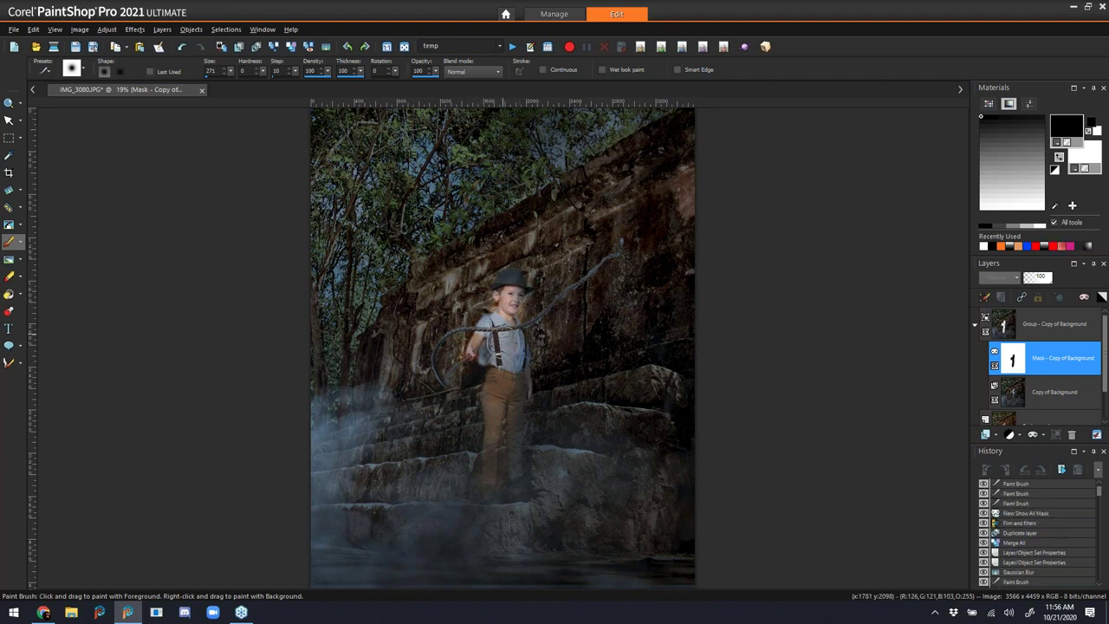
# - Paint the mask black along the full length of the whip with a size 67 brush
pyautogui.moveTo(512, 285)
pyautogui.keyDown('alt'); pyautogui.mouseDown()
pyautogui.moveTo(514, 362)
pyautogui.moveTo(489, 485)
pyautogui.mouseUp(); pyautogui.keyUp('alt')
pyautogui.moveTo(494, 344); pyautogui.dragTo(452, 370)
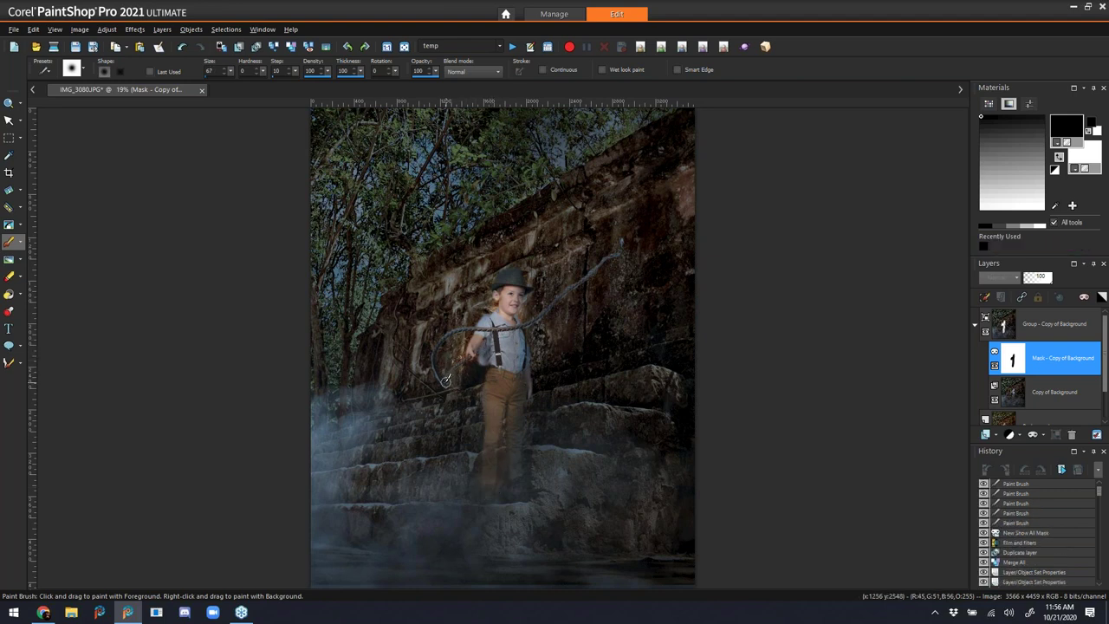
pyautogui.moveTo(449, 332)
pyautogui.mouseDown()
pyautogui.moveTo(521, 325)
pyautogui.moveTo(610, 257)
pyautogui.mouseUp()
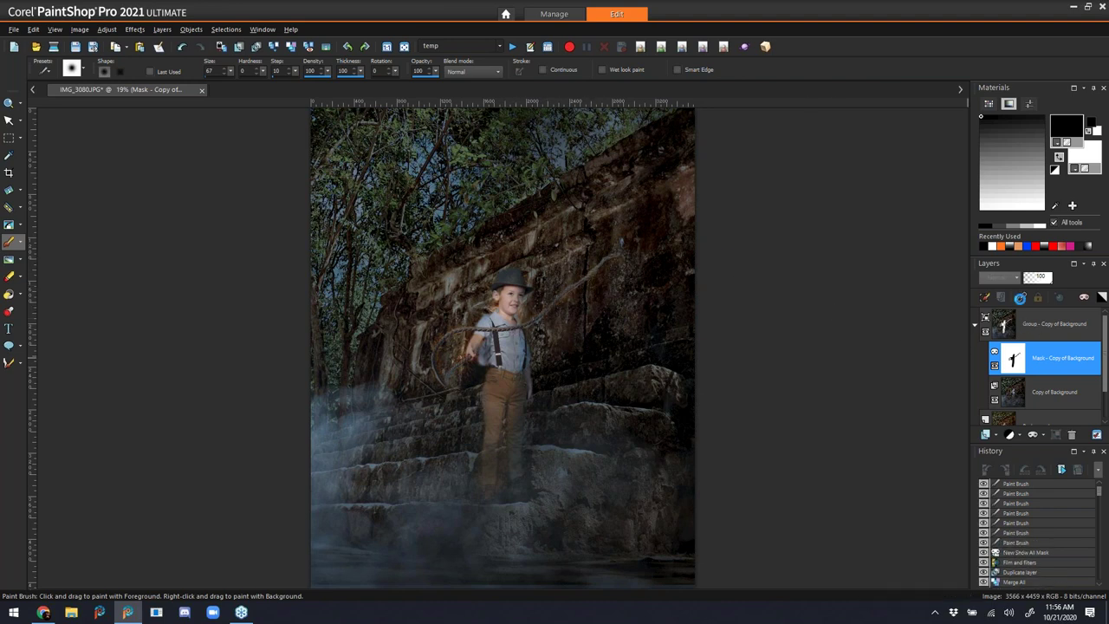
# - Reduce the opacity of the masked night-effect group, compare the image with the group hidden and shown, and collapse the group
pyautogui.click(1045, 284)
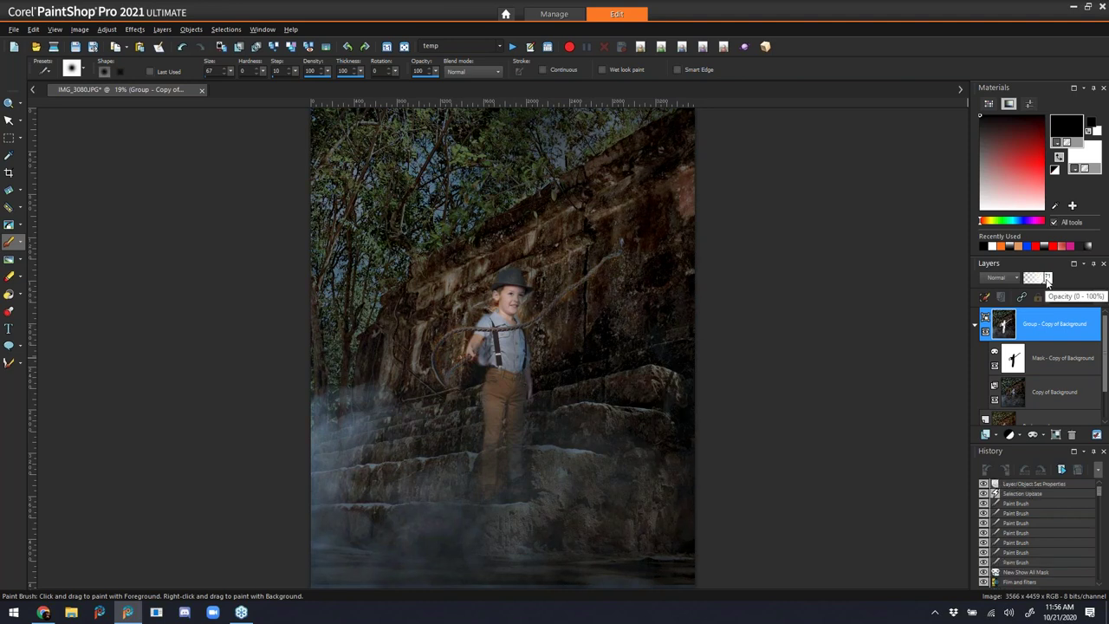
pyautogui.click(986, 318)
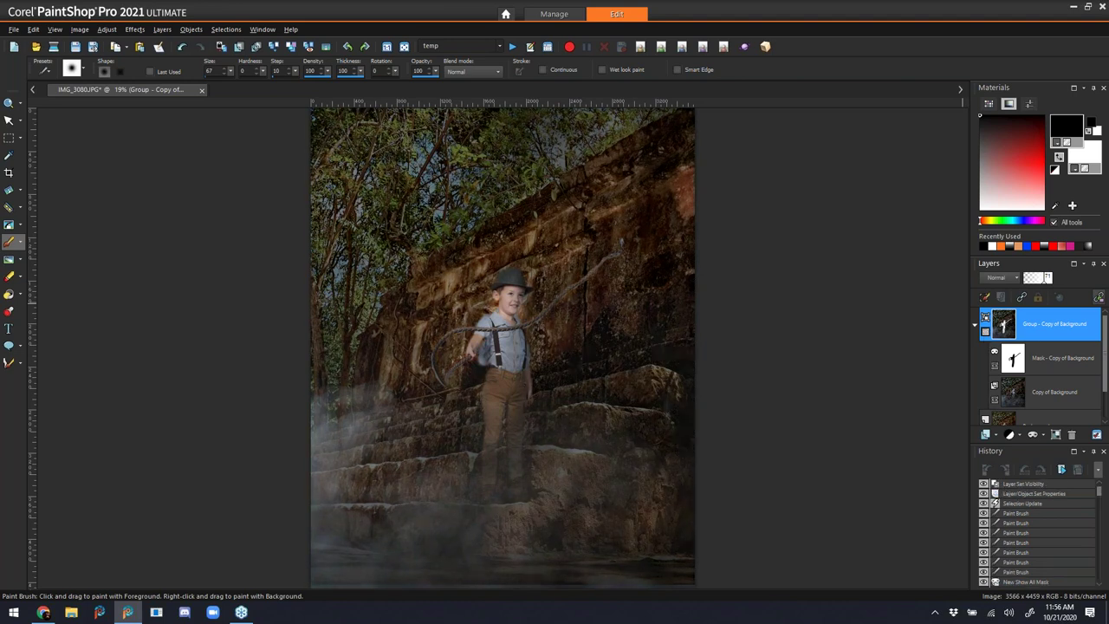
pyautogui.click(985, 318)
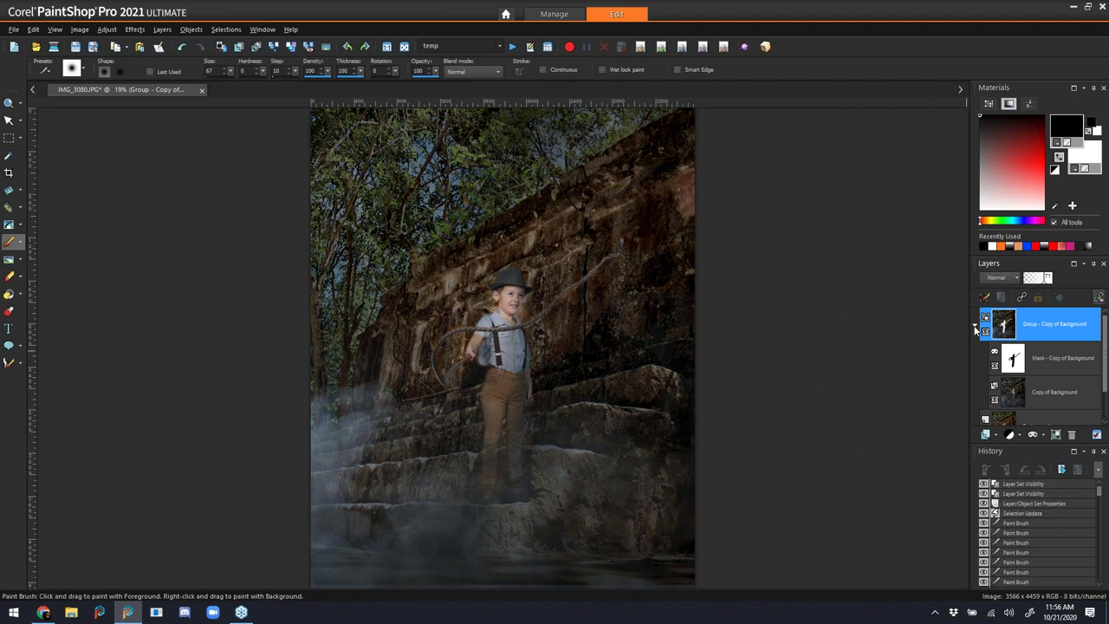
pyautogui.click(975, 326)
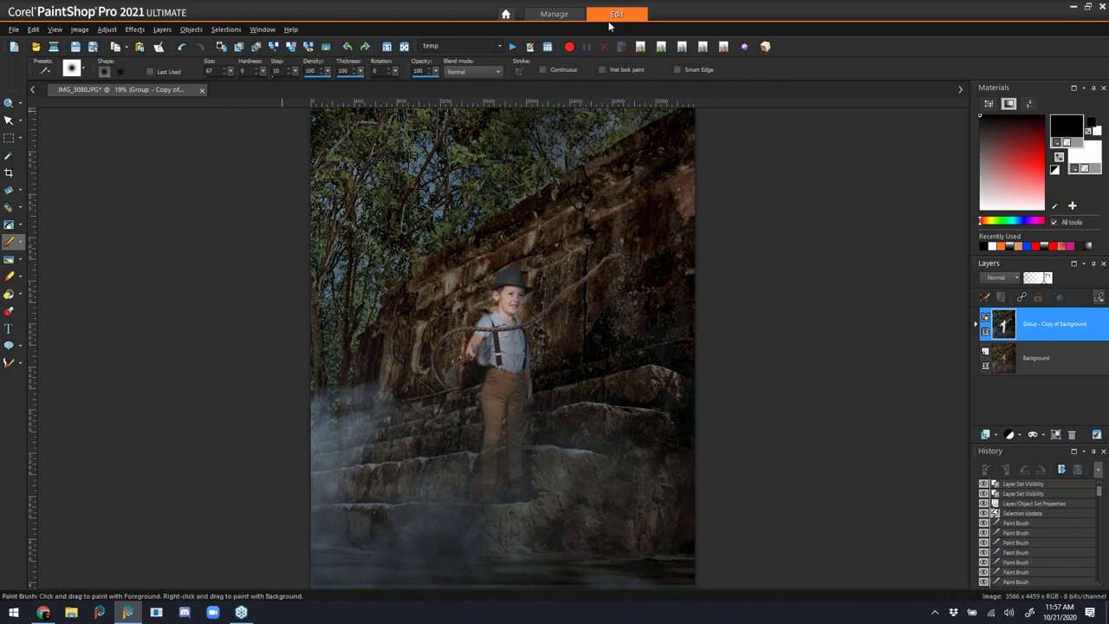
# - Browse the October 2020 - Finished Samples folder and open the finished layered version of image 3080 for viewing
pyautogui.press('z')
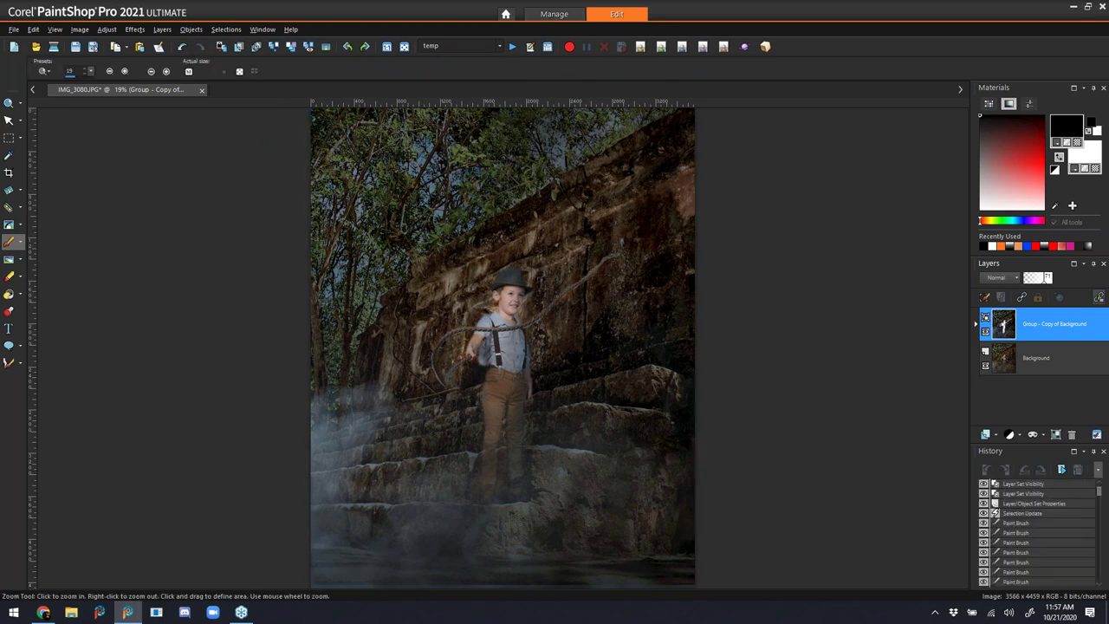
pyautogui.click(553, 14)
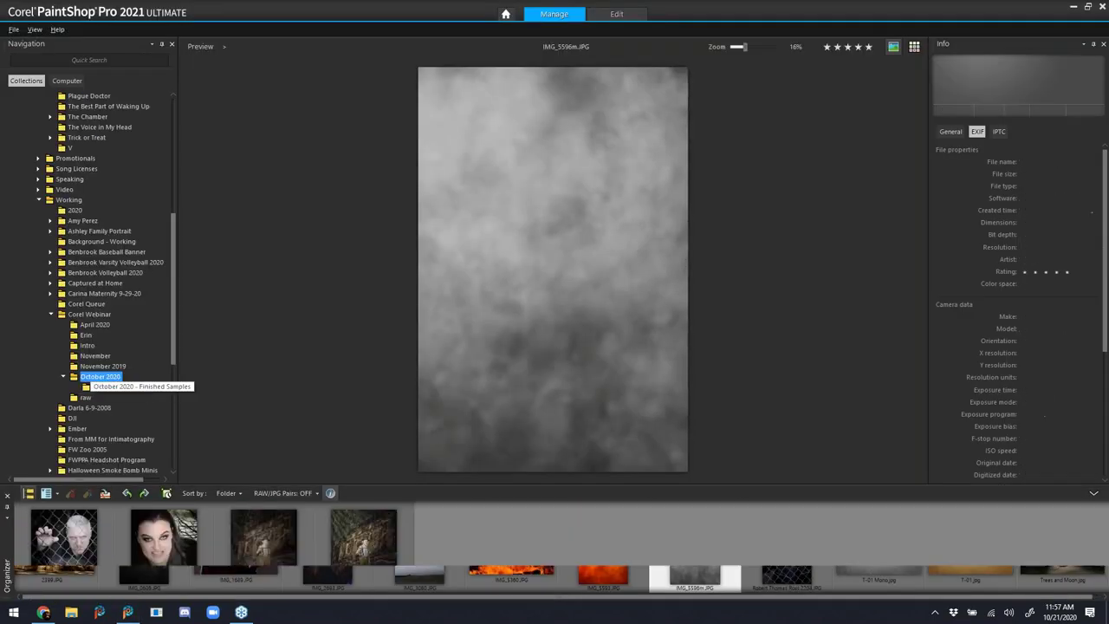
pyautogui.click(364, 576)
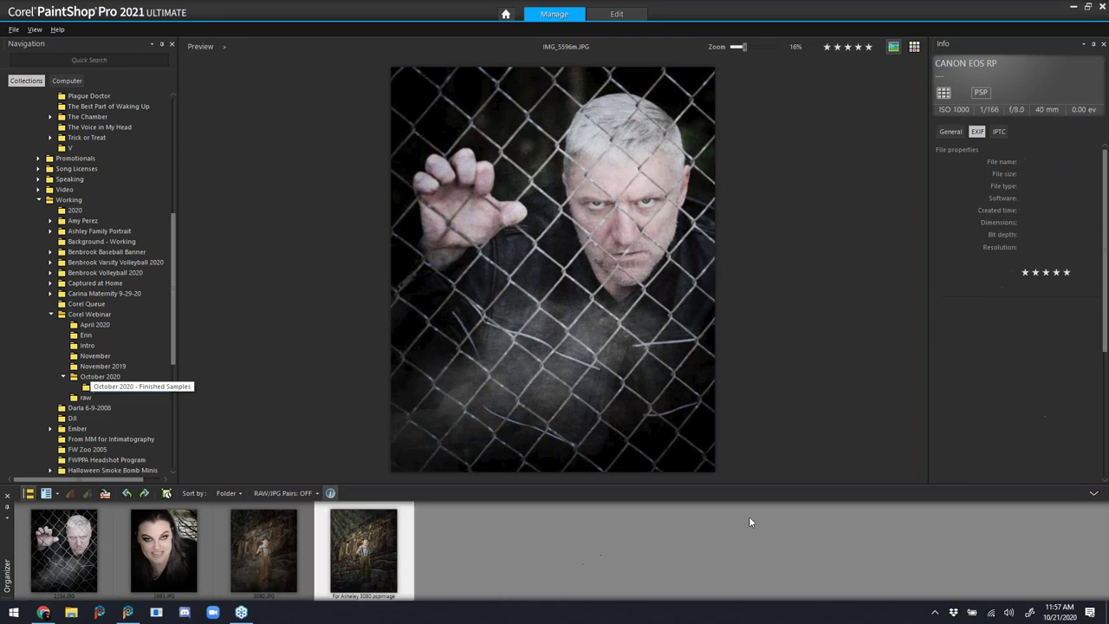
pyautogui.click(616, 15)
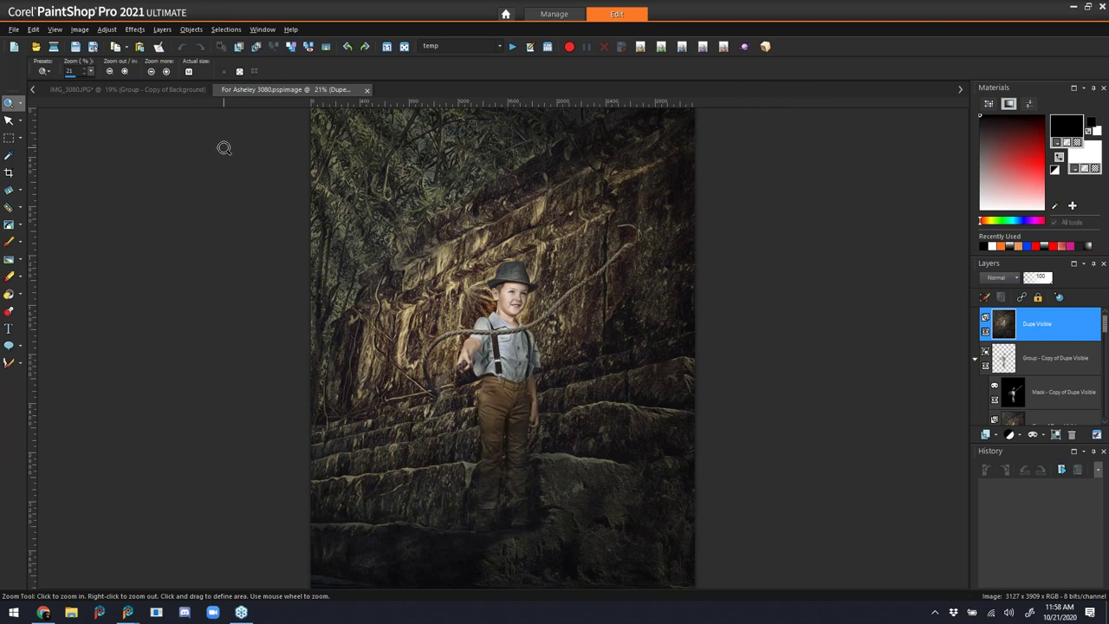
# - Close the finished sample and close IMG_3080.JPG without saving its changes
pyautogui.click(368, 91)
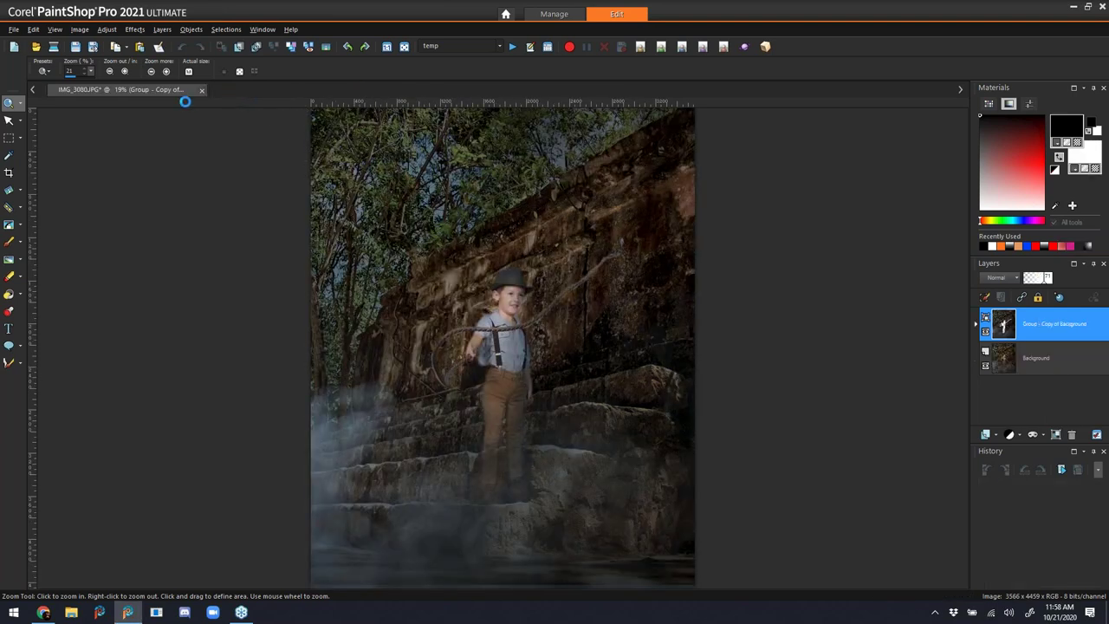
pyautogui.click(203, 91)
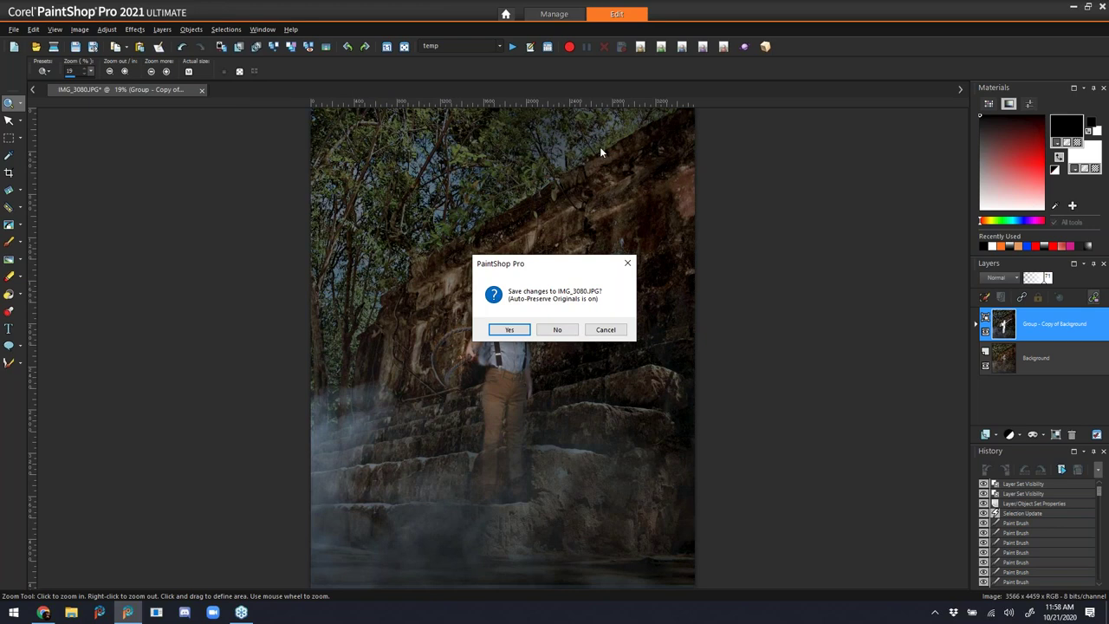
pyautogui.click(568, 330)
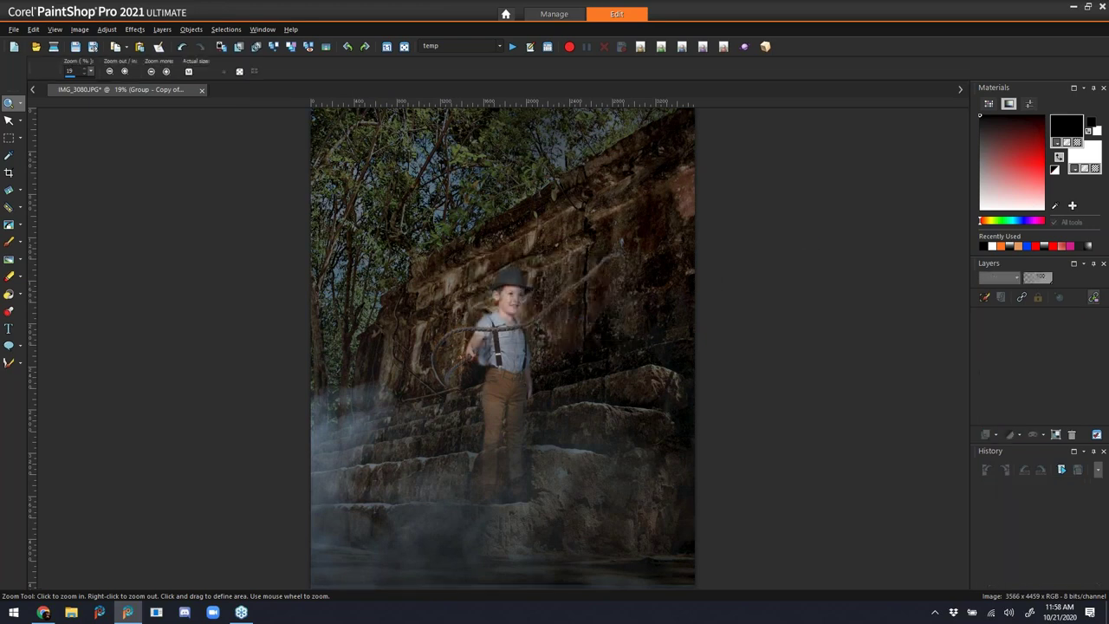